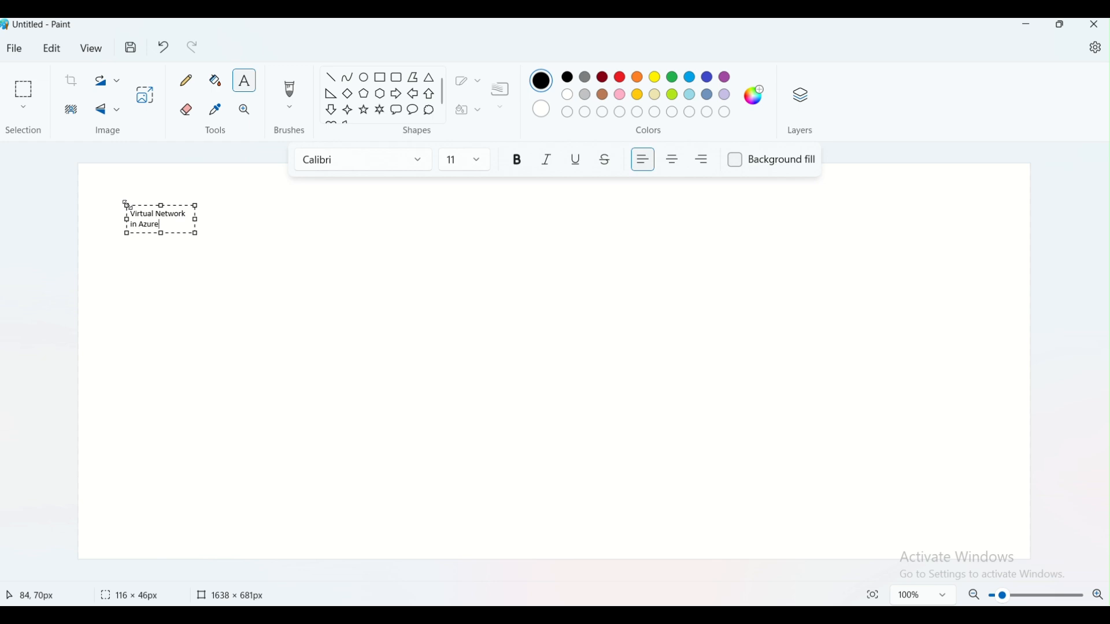
- Make the title 'Virtual Network in Azure' 18 point and widen it onto one line
left_click(478, 167)
left_click(464, 377)
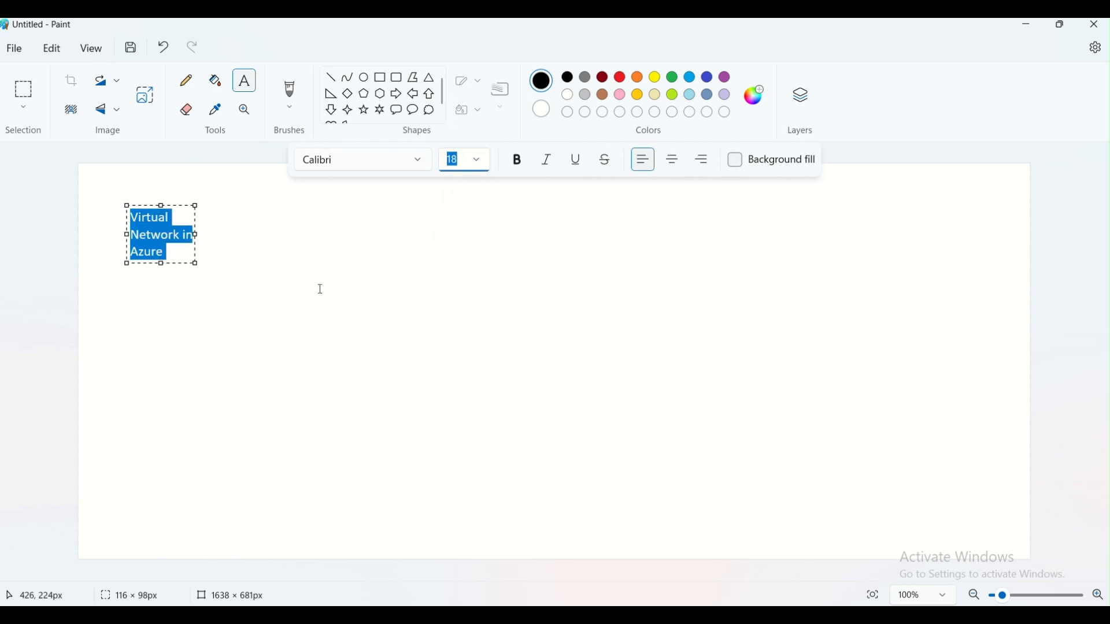
left_click_drag(196, 235, 453, 270)
left_click(467, 276)
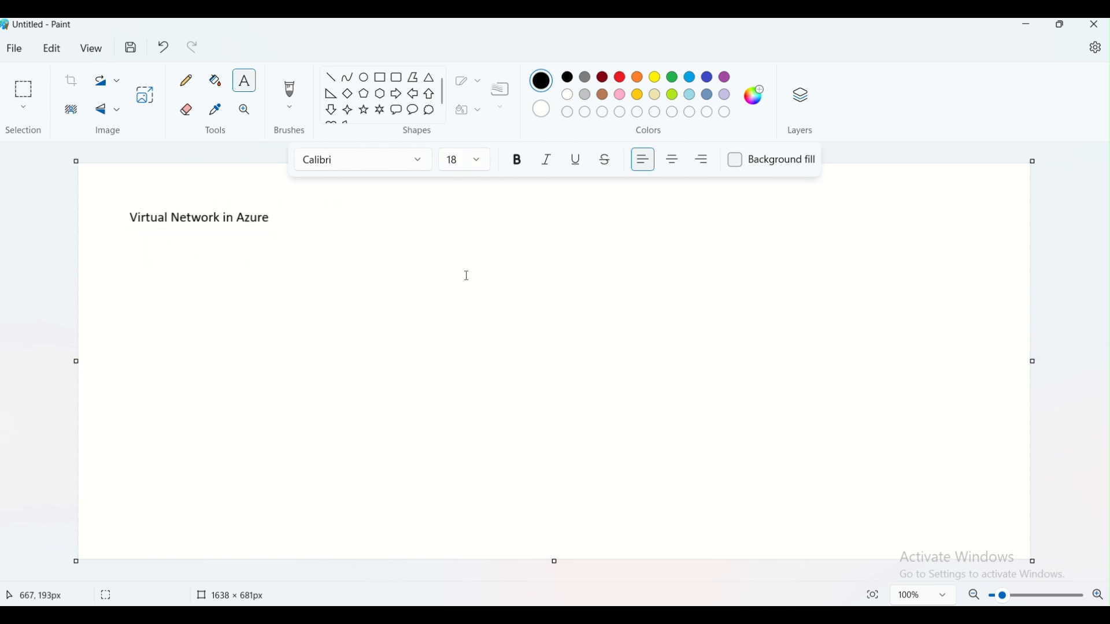
- Draw a large rectangle in the centre of the page for the network
left_click(381, 78)
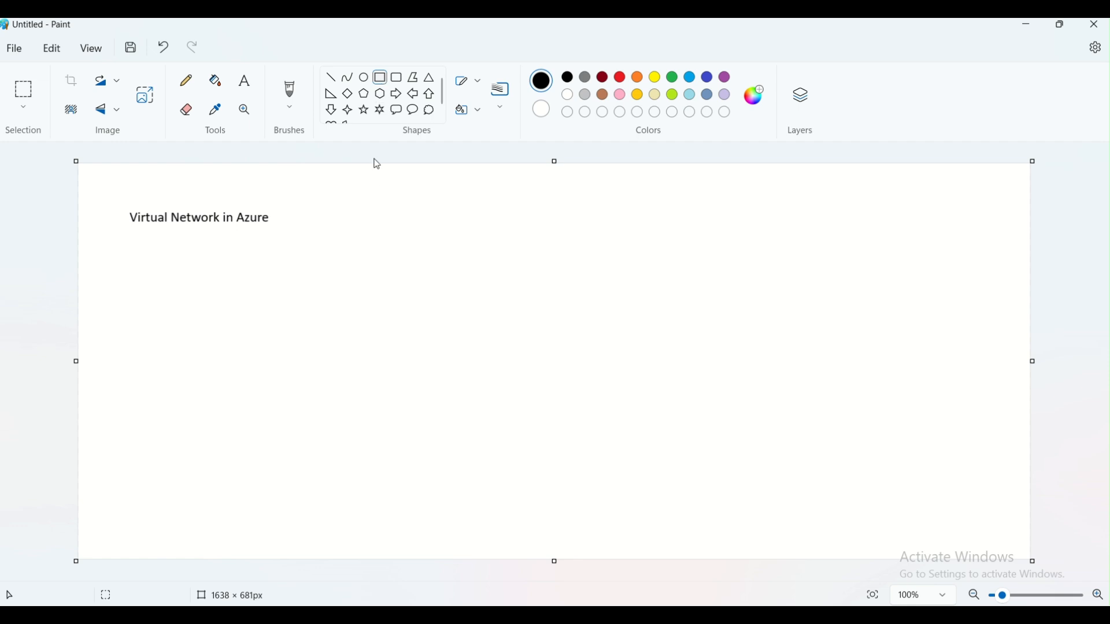
left_click_drag(347, 232, 875, 530)
left_click(896, 525)
- Label the rectangle 'Vnet1 10.0.0.0/16' on one line above its top edge
left_click(245, 81)
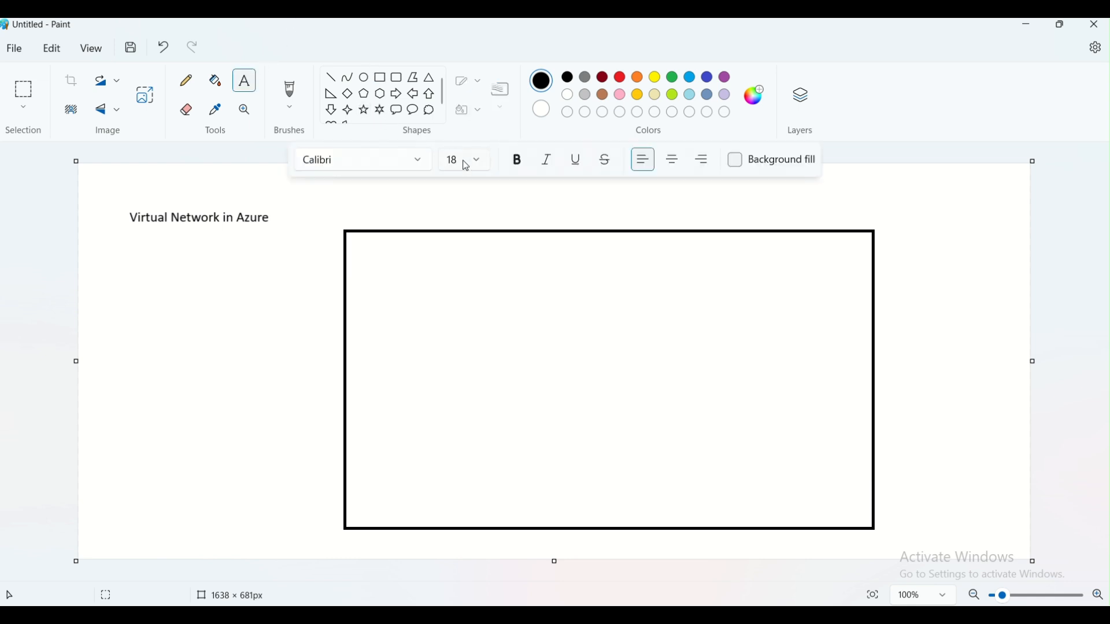
left_click(562, 204)
type("Vnet")
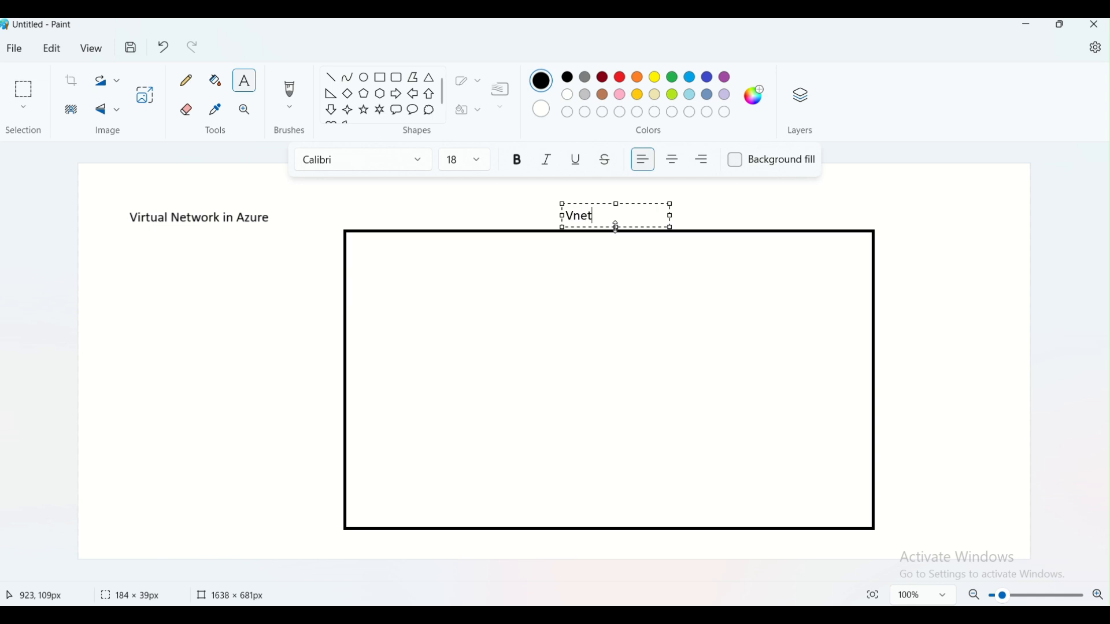
type("1    10.0.0.0/16")
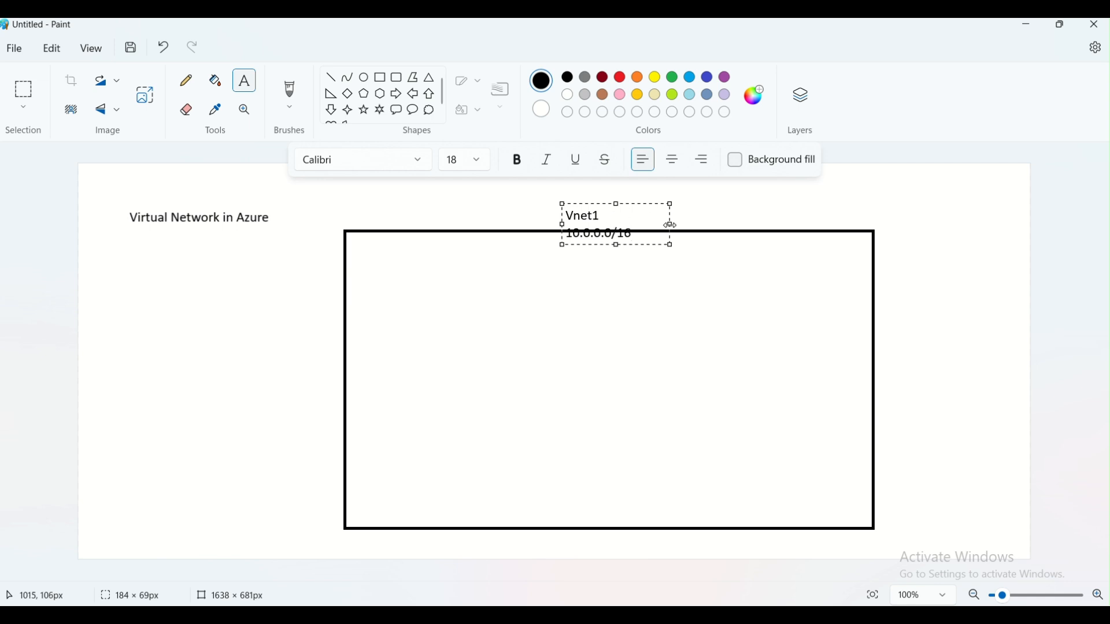
left_click_drag(669, 224, 843, 218)
left_click(741, 300)
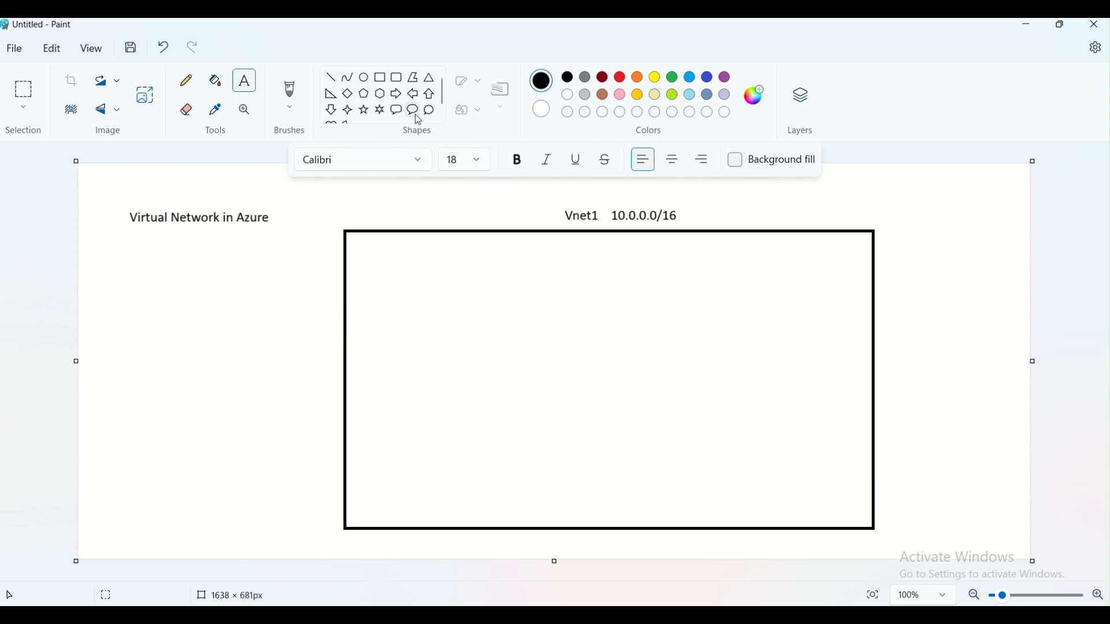
left_click(380, 77)
- Draw two side-by-side subnet boxes inside the network rectangle
left_click_drag(390, 284, 563, 452)
left_click(657, 451)
left_click_drag(635, 281, 825, 451)
left_click(748, 484)
- Label the left box 'Subnet1 10.0.1.0/24' on one line
left_click(244, 81)
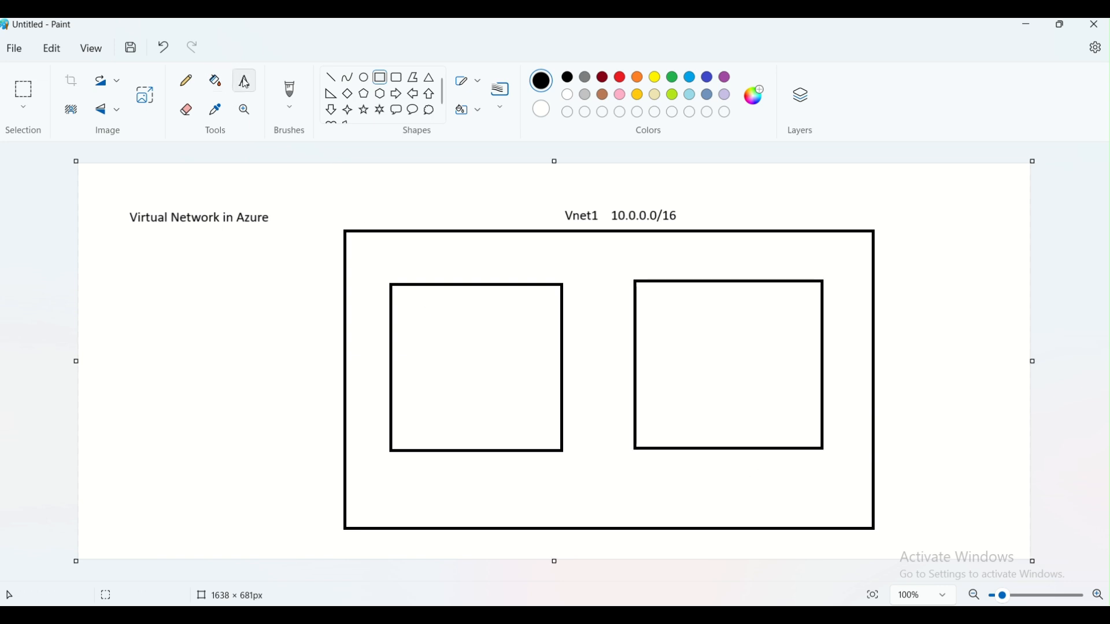
left_click(395, 267)
type("Su")
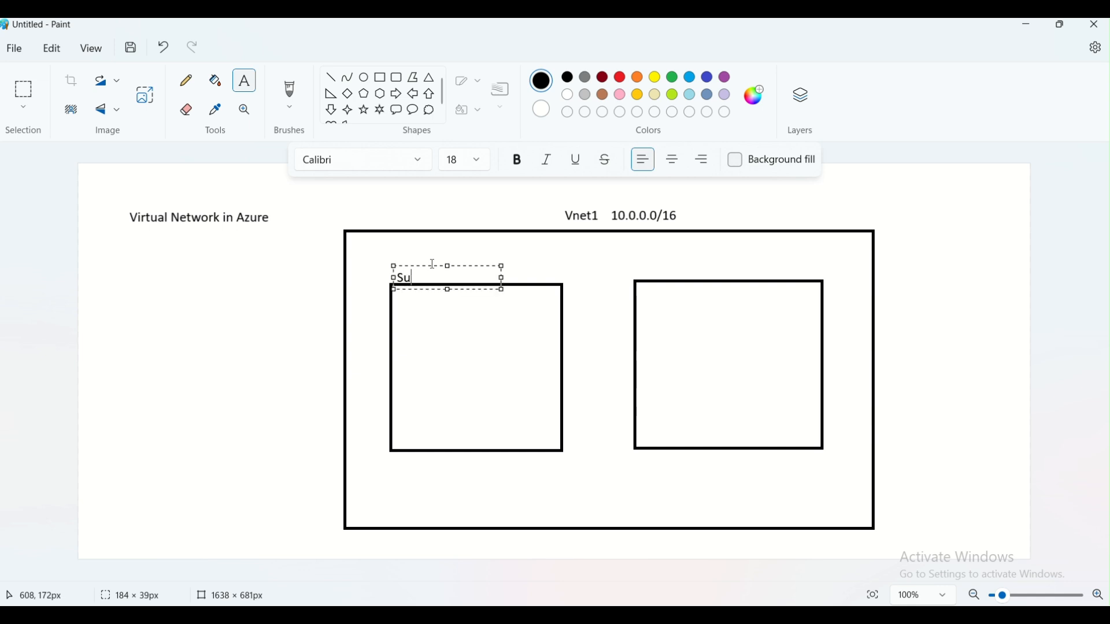
type("bnet1 ")
type("10.0")
type(".1.0")
type("/24")
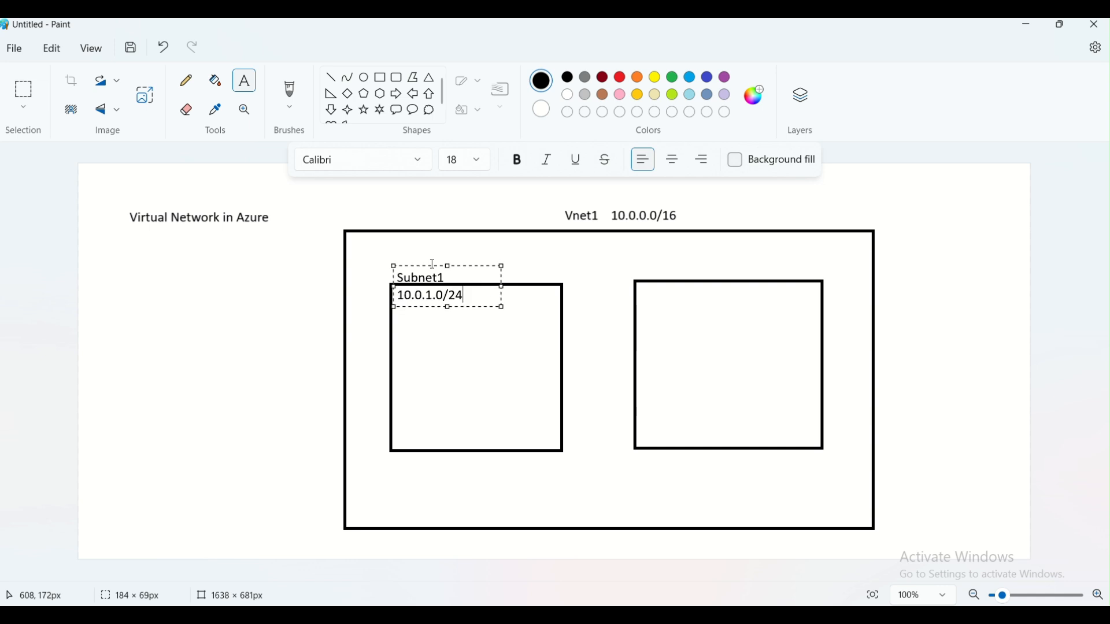
left_click_drag(504, 285, 591, 272)
left_click(677, 257)
- Label the right box 'Subnet 2' with '10.0.2.0/24' on a second line
left_click(647, 263)
type("Subnet")
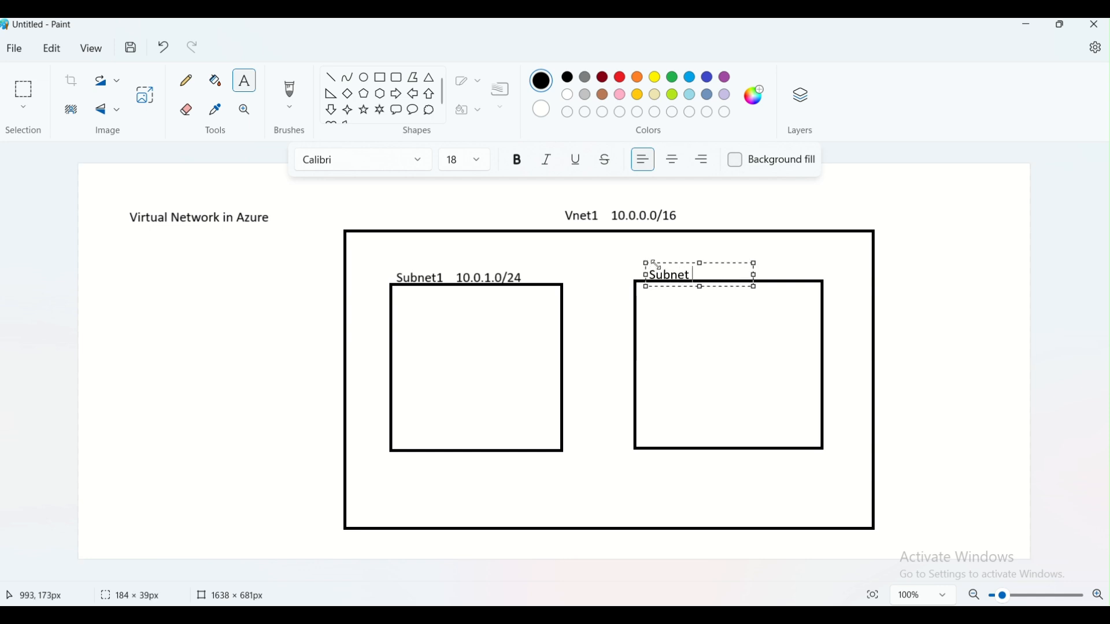
type(" 2 10.0.2.")
key("BackSpace")
key("BackSpace")
key("BackSpace")
key("BackSpace")
key("BackSpace")
key("BackSpace")
key("BackSpace")
key("BackSpace")
key("Return")
type("10.0.2.0/24")
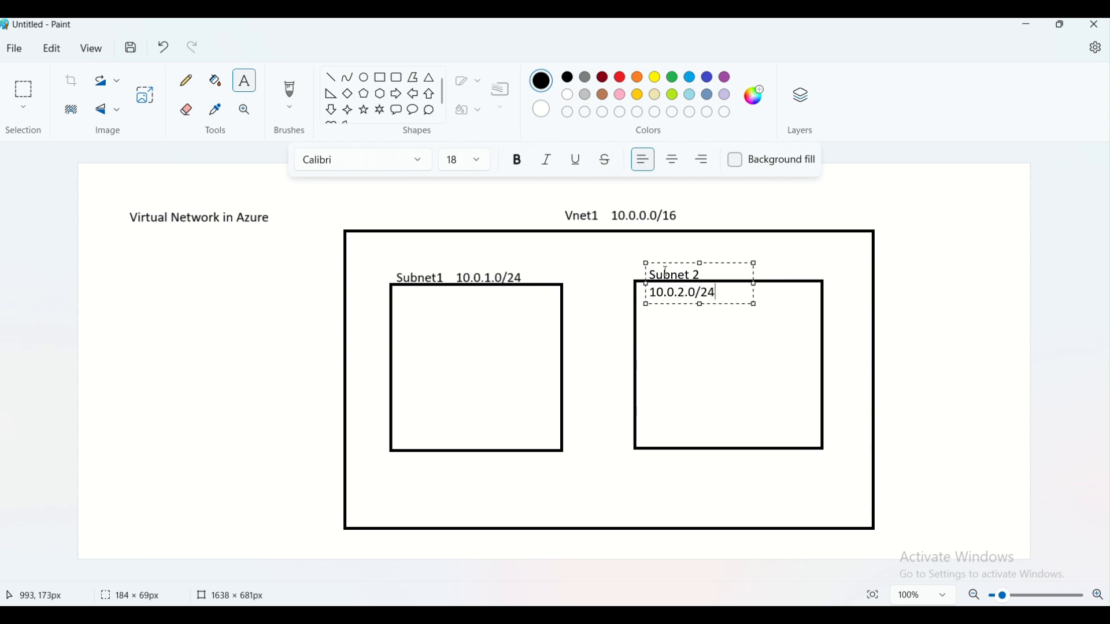
left_click_drag(752, 282, 828, 272)
left_click(782, 384)
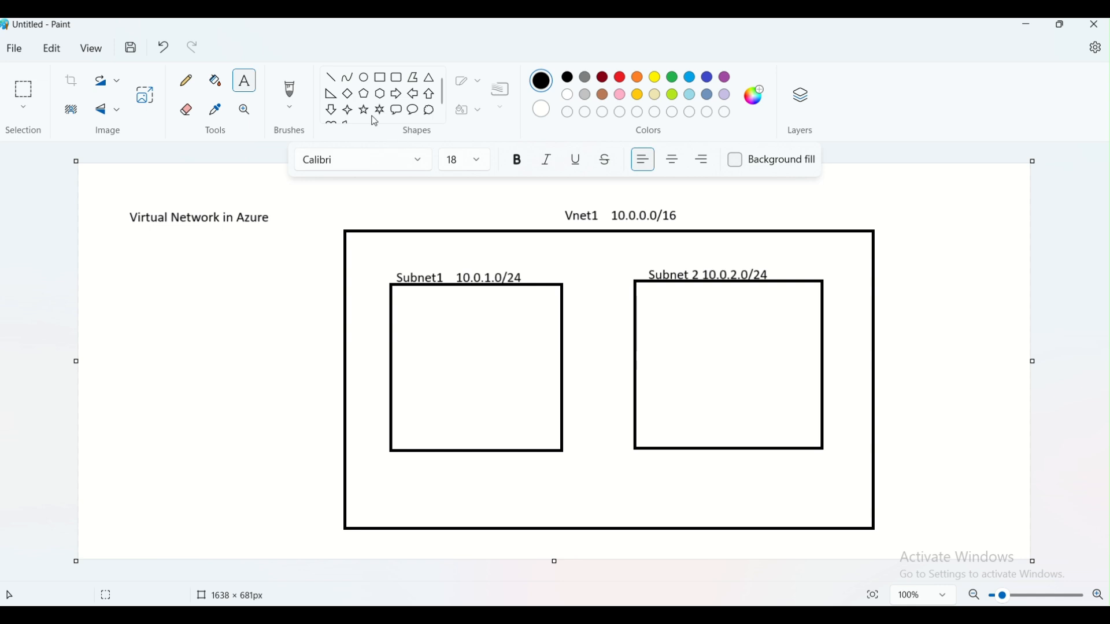
- Draw two small squares in Subnet1 and three in Subnet 2
left_click(380, 78)
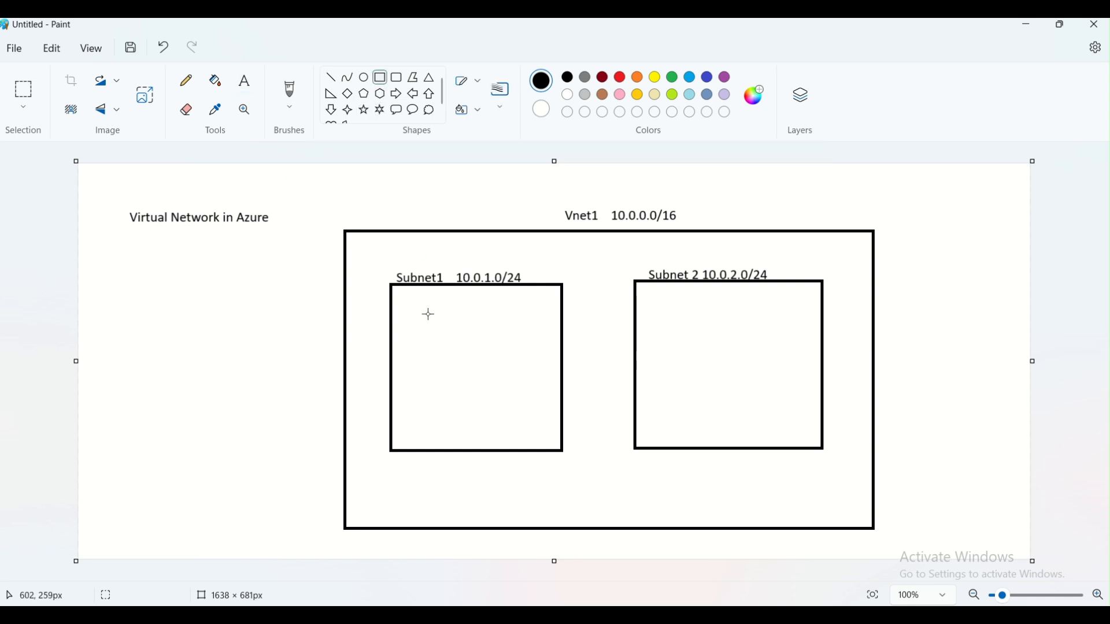
mouse_move(426, 312)
left_mouse_down()
mouse_move(473, 344)
mouse_move(436, 373)
mouse_move(479, 411)
left_mouse_up()
left_click(477, 381)
left_click(566, 393)
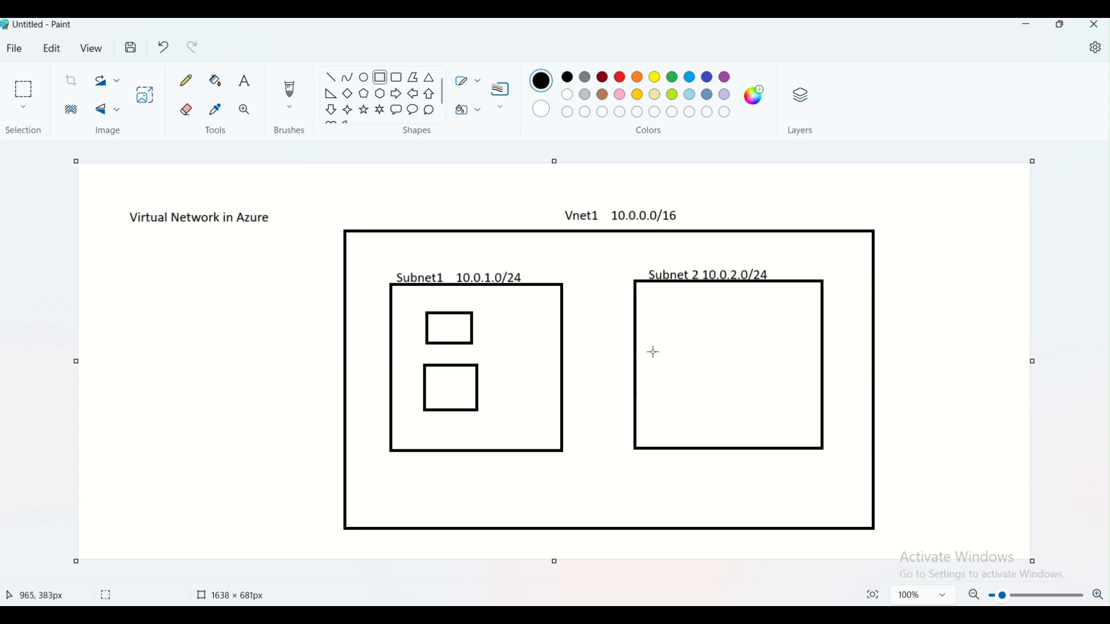
left_click_drag(665, 301, 714, 340)
left_click(750, 350)
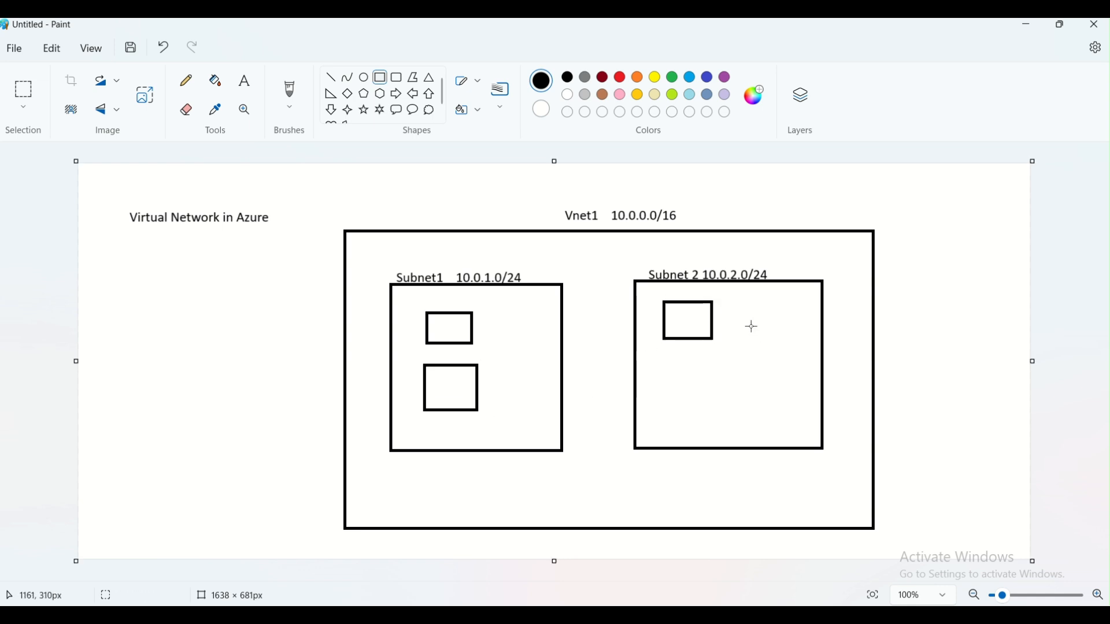
left_click_drag(741, 299, 784, 337)
left_click(665, 385)
left_click_drag(665, 385, 707, 426)
- Label the two Subnet1 squares VM1 and VM2
left_click(245, 81)
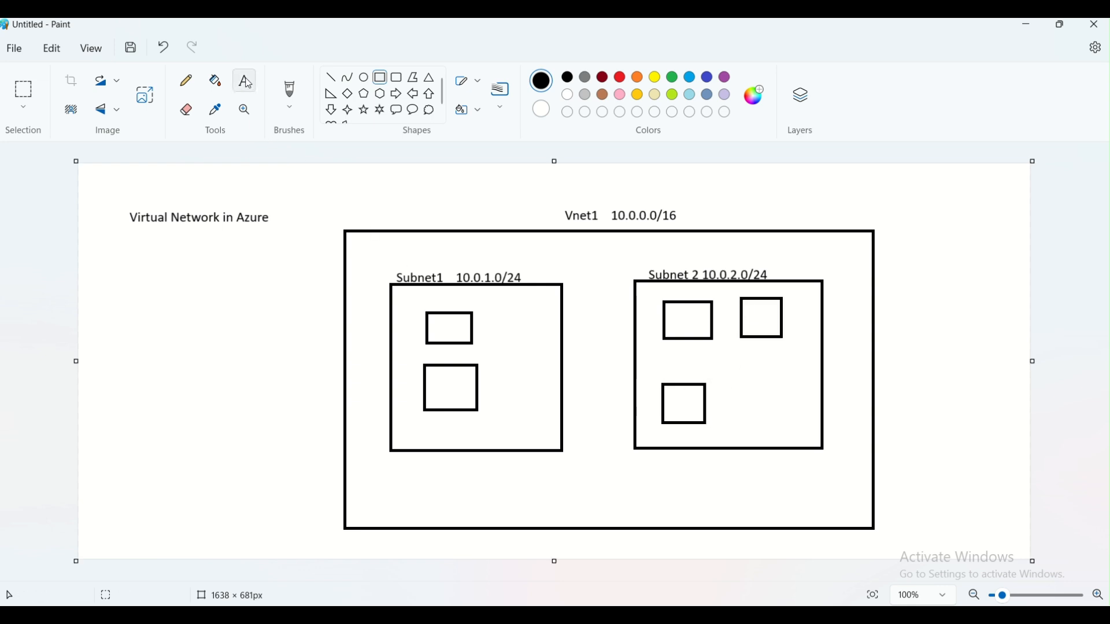
left_click(487, 319)
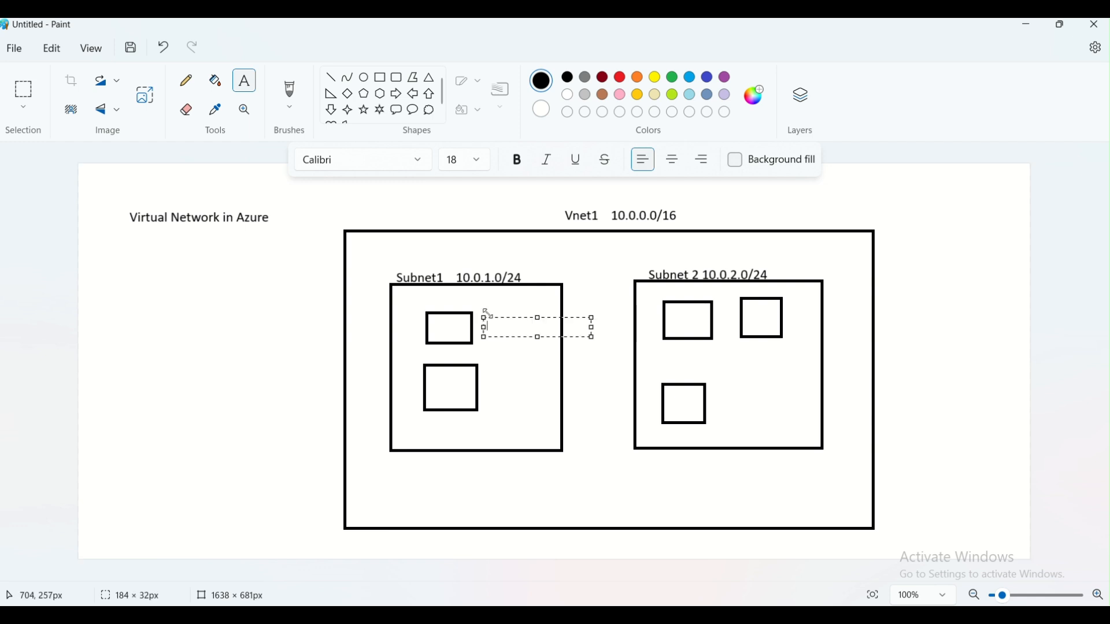
type("VM1")
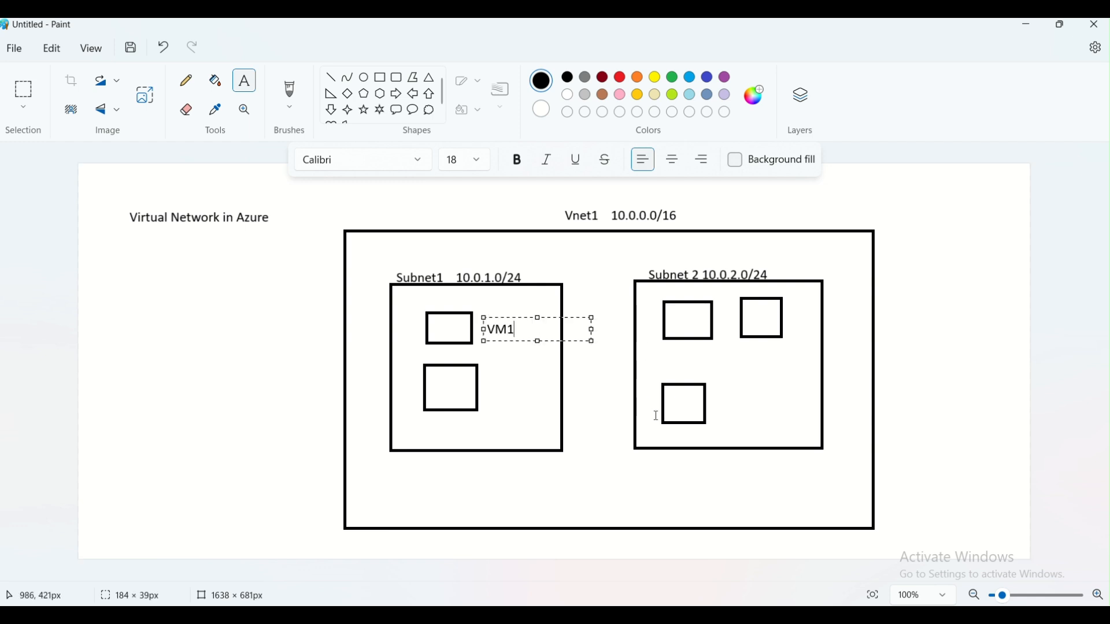
left_click(491, 380)
left_click(489, 383)
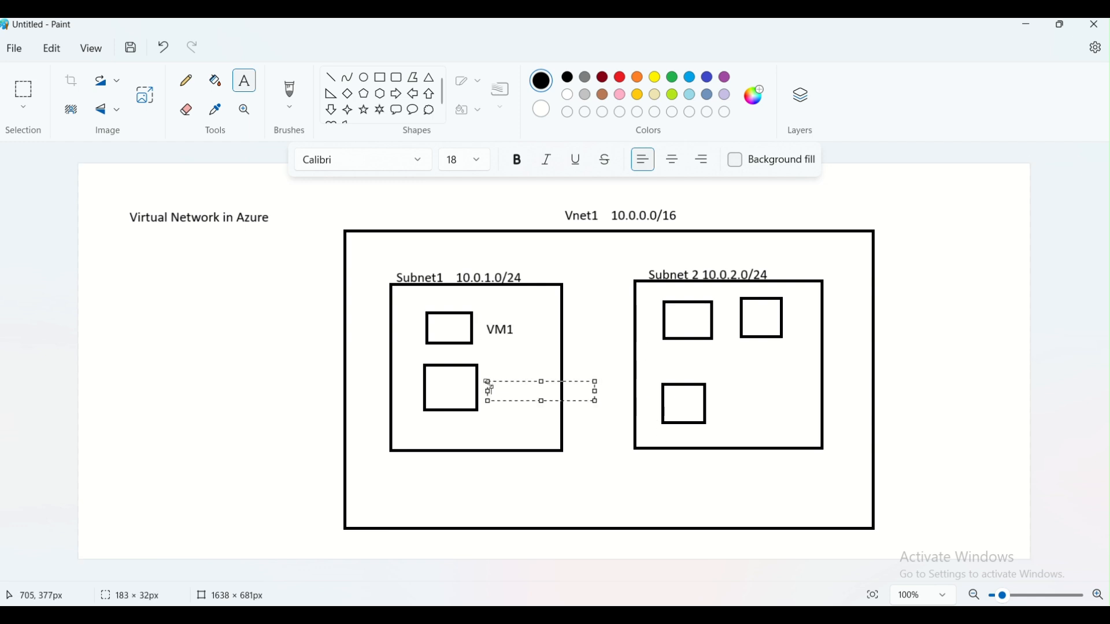
type("VM2")
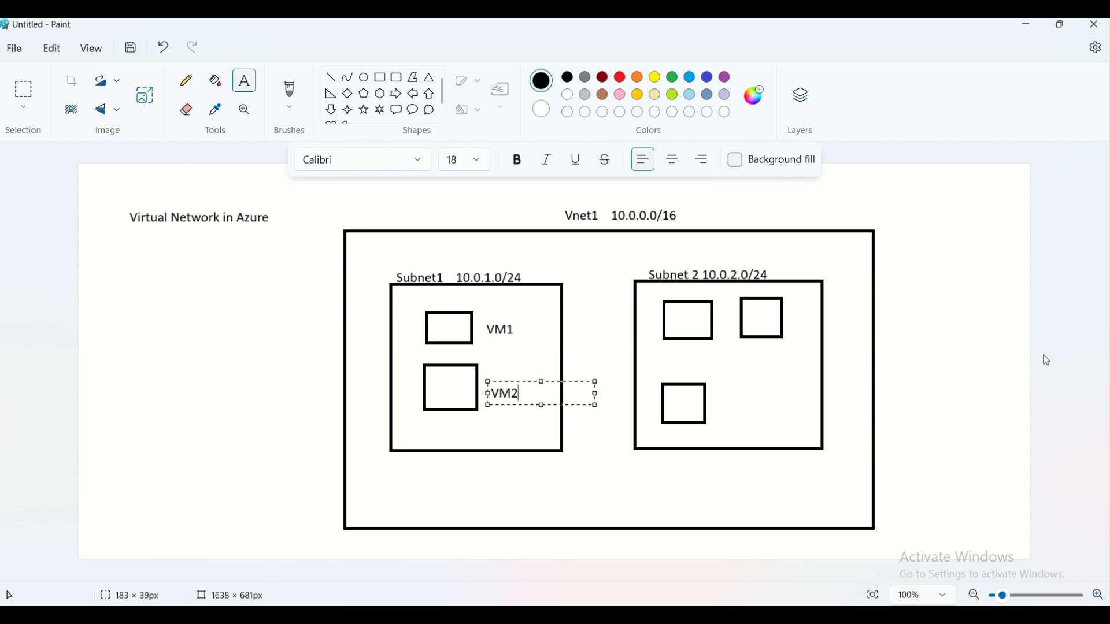
left_click(917, 363)
- Label the Subnet 2 squares Stg, App Serv and App Service
left_click(674, 315)
type("Stg")
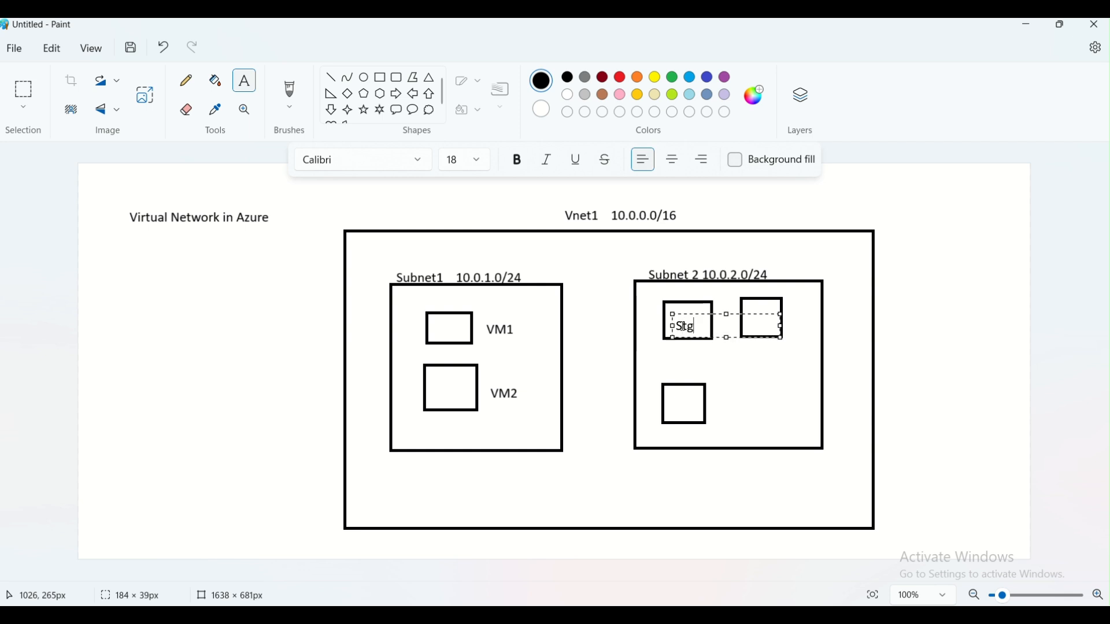
left_click(674, 388)
left_click(670, 397)
type("App Serv")
left_click(741, 366)
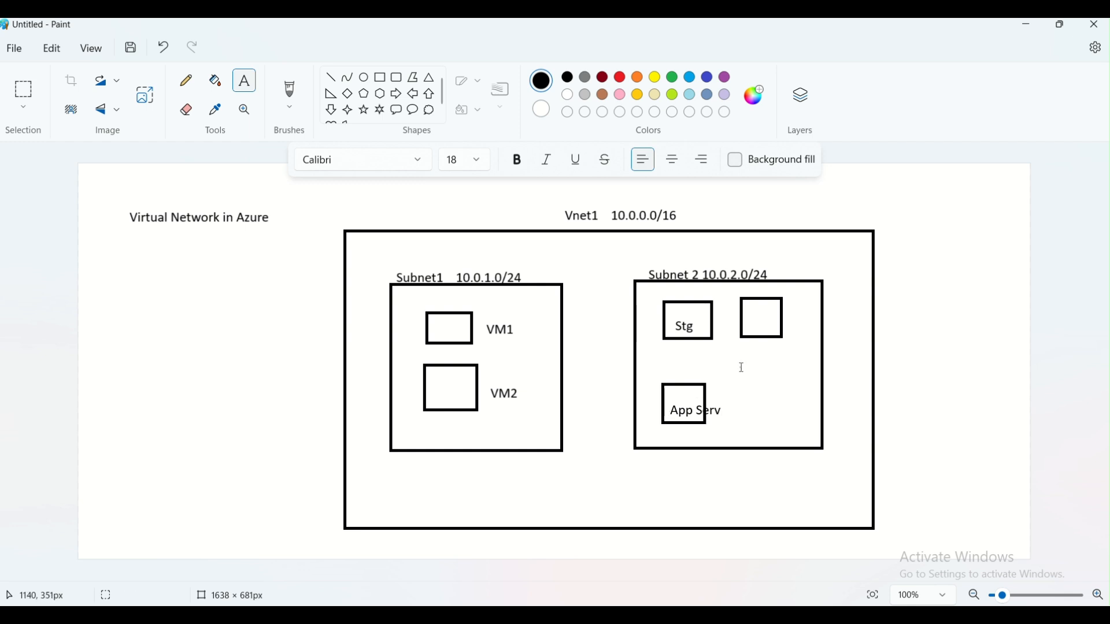
left_click(745, 326)
type("App Service")
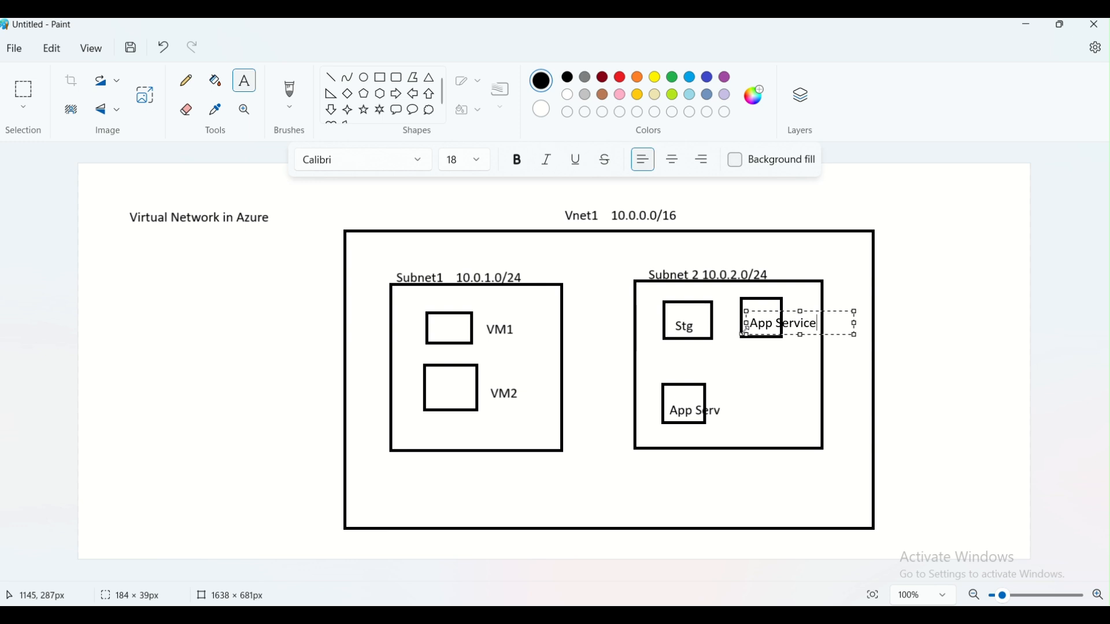
left_click(752, 392)
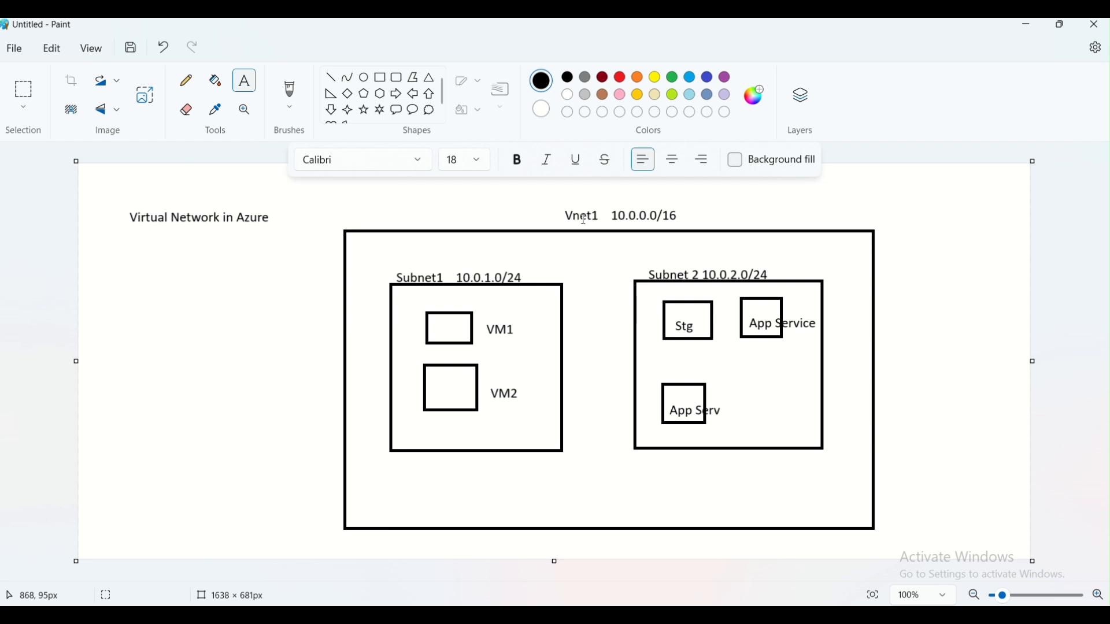
- Type 'Firewall' to the right of the Vnet1 heading, outside the network rectangle
left_click(760, 209)
type("Firewall")
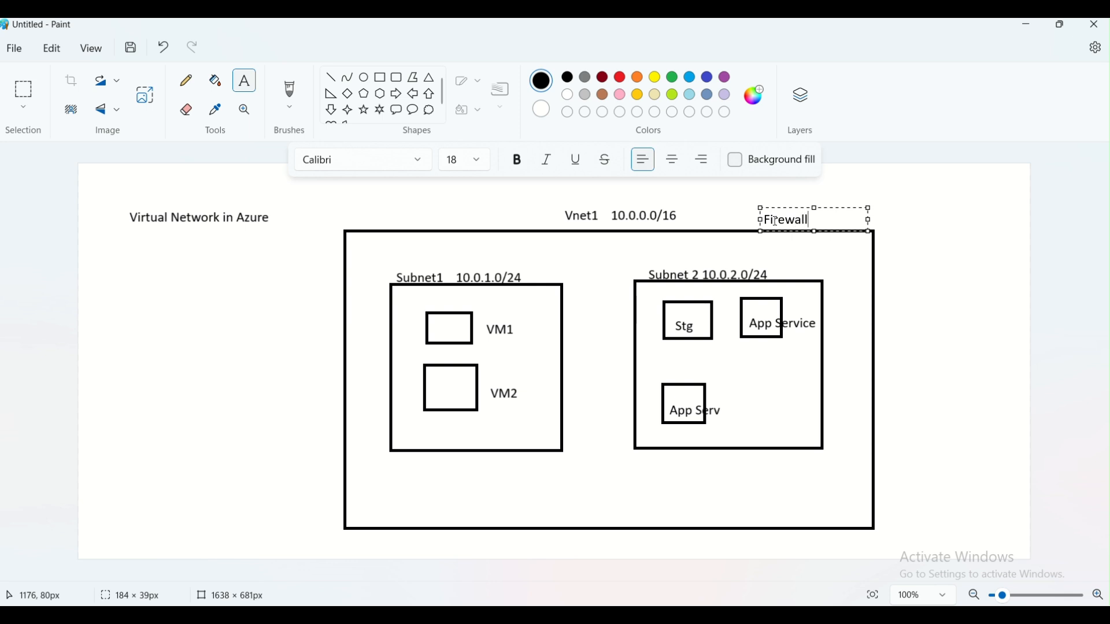
left_click(976, 285)
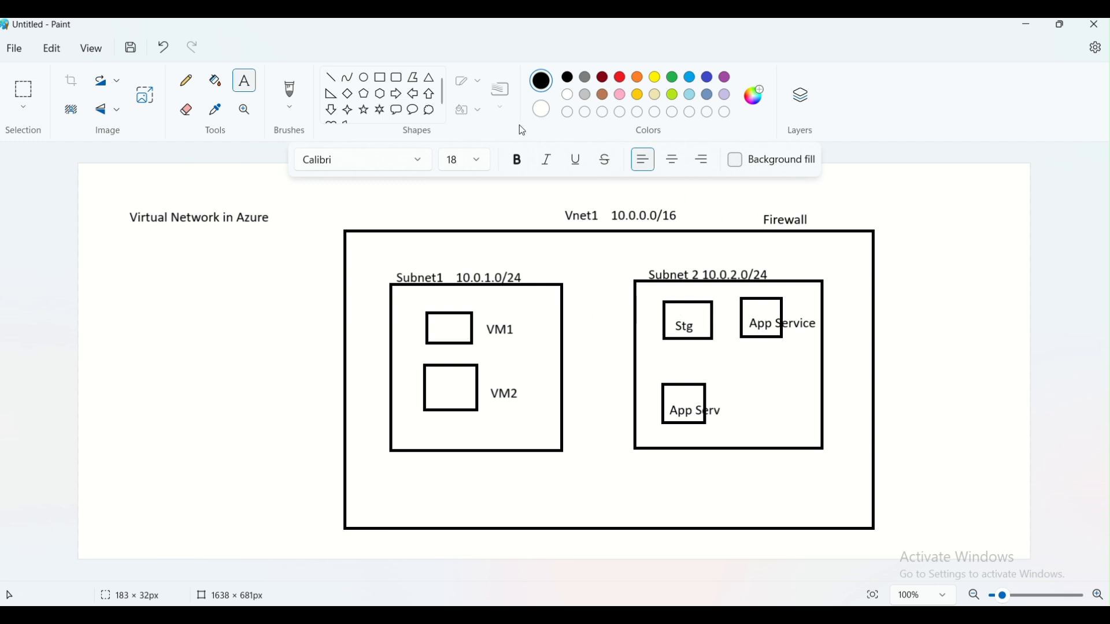
- Draw a cloud shape left of Subnet1 and switch the colour to green
left_click(429, 111)
left_click_drag(143, 329, 209, 408)
left_click(238, 418)
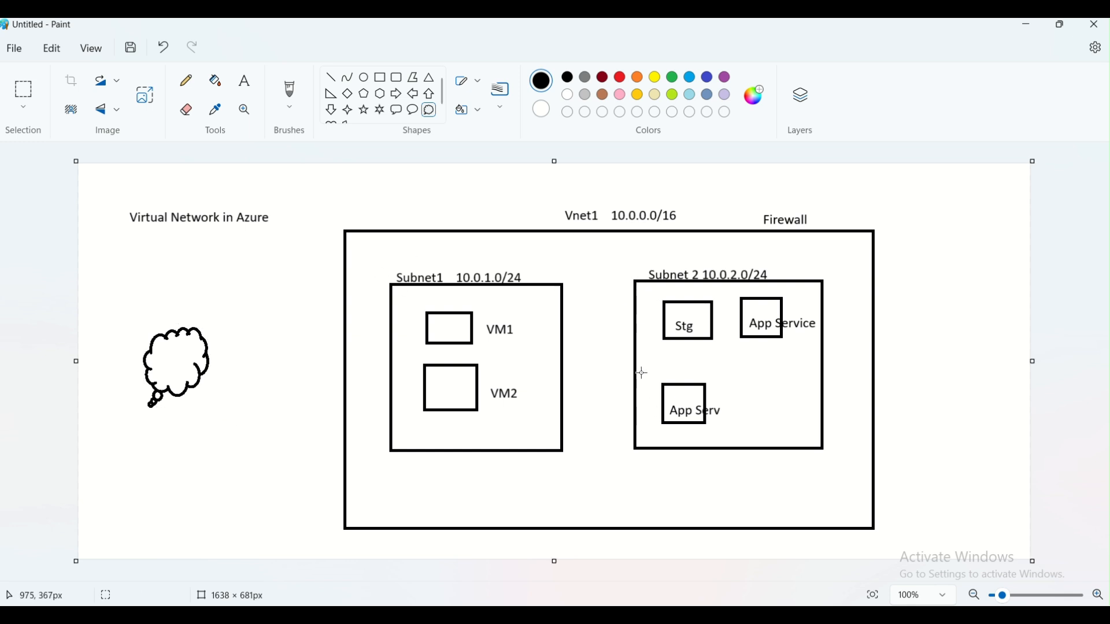
left_click(671, 78)
left_click_drag(371, 259, 468, 358)
key("ctrl+z")
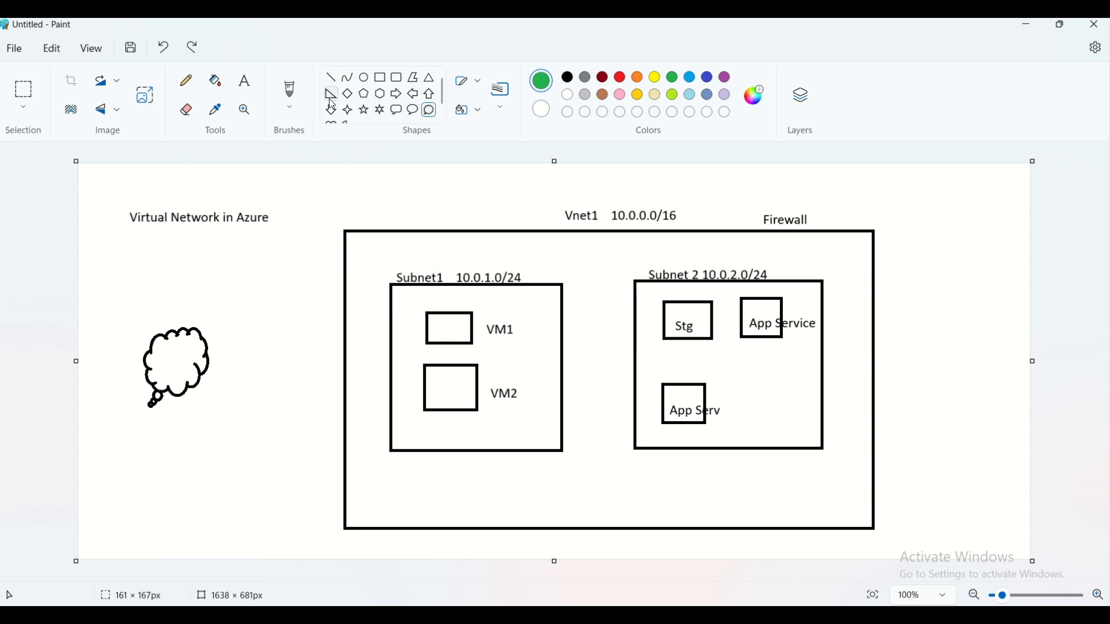
- Draw green rectangles around the Subnet1 and Subnet 2 boxes
left_click(380, 77)
left_click_drag(372, 253, 575, 479)
left_click(591, 481)
left_click_drag(605, 253, 843, 478)
left_click(772, 493)
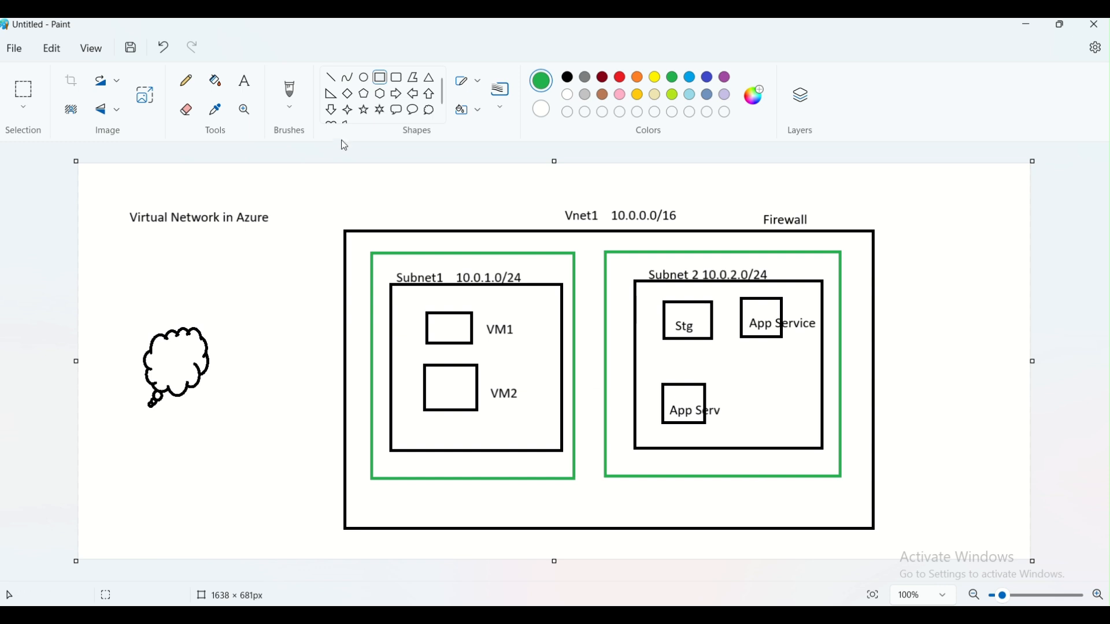
- Add a red 'NSG subnet1' label above Subnet1 inside Vnet1
left_click(245, 81)
left_click(376, 241)
type("NSC")
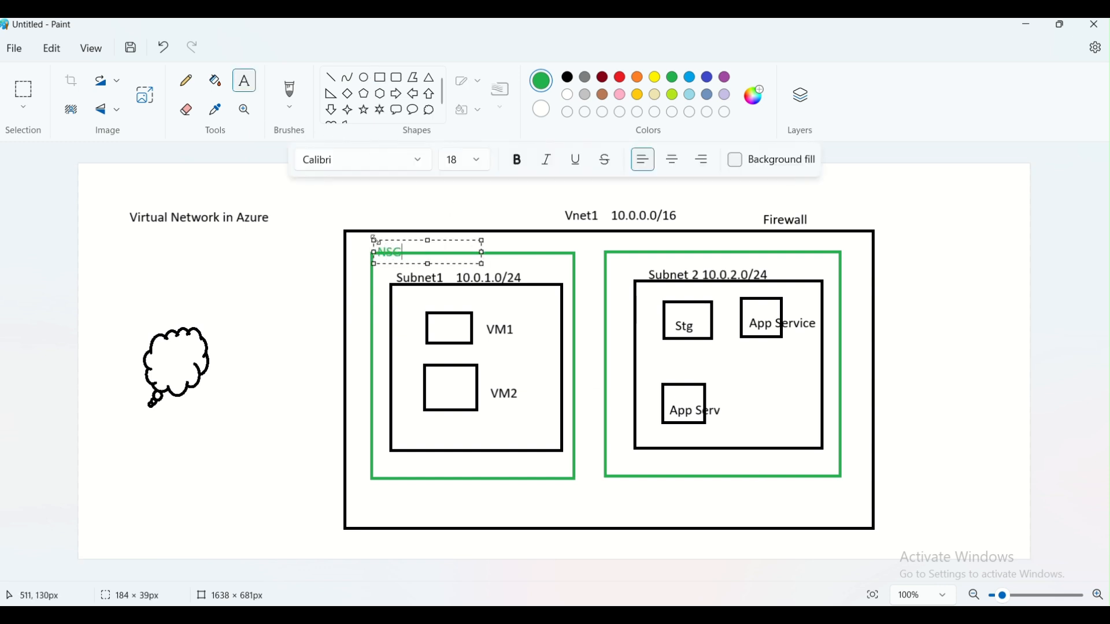
key("ctrl+a")
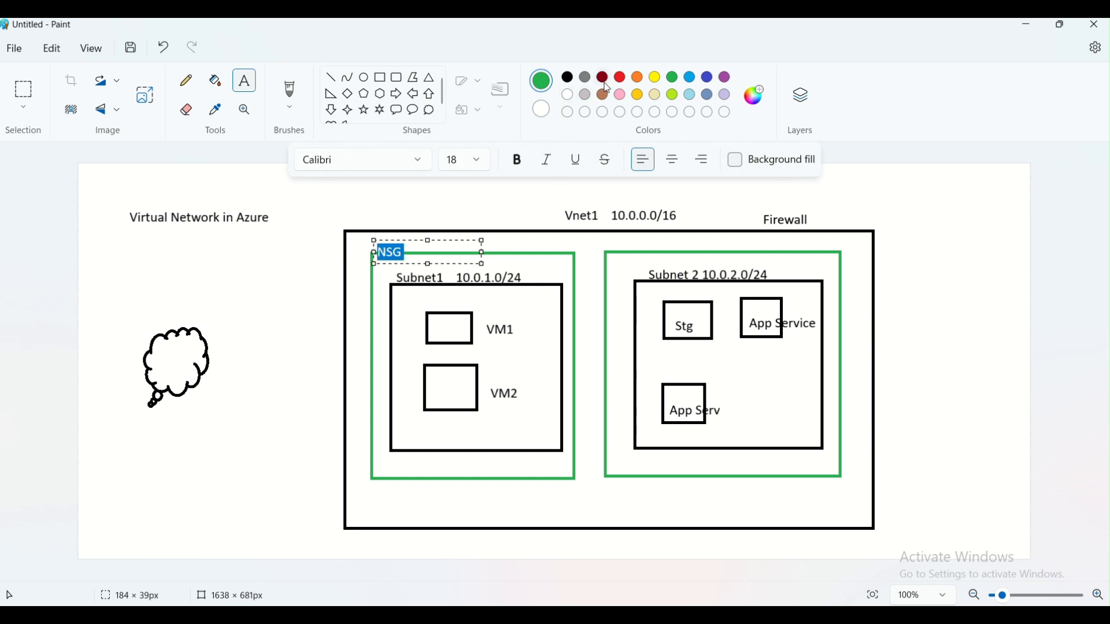
left_click(620, 77)
left_click(466, 259)
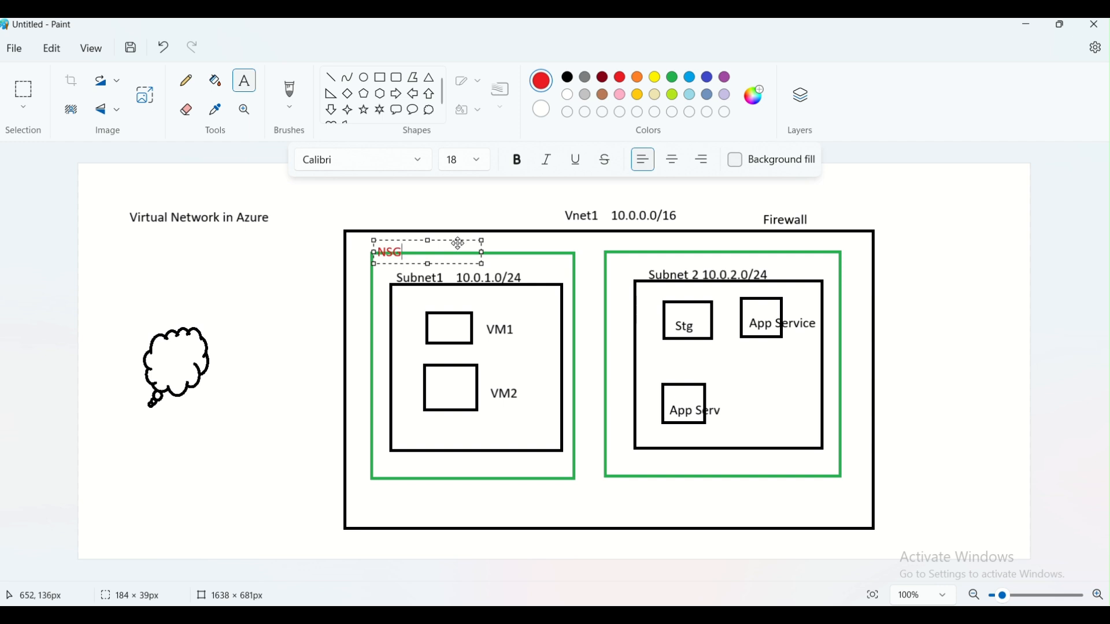
type("subnet1")
- Add the 'NSG Subnet2' label above Subnet 2
left_click(644, 245)
type("NSG Subnet")
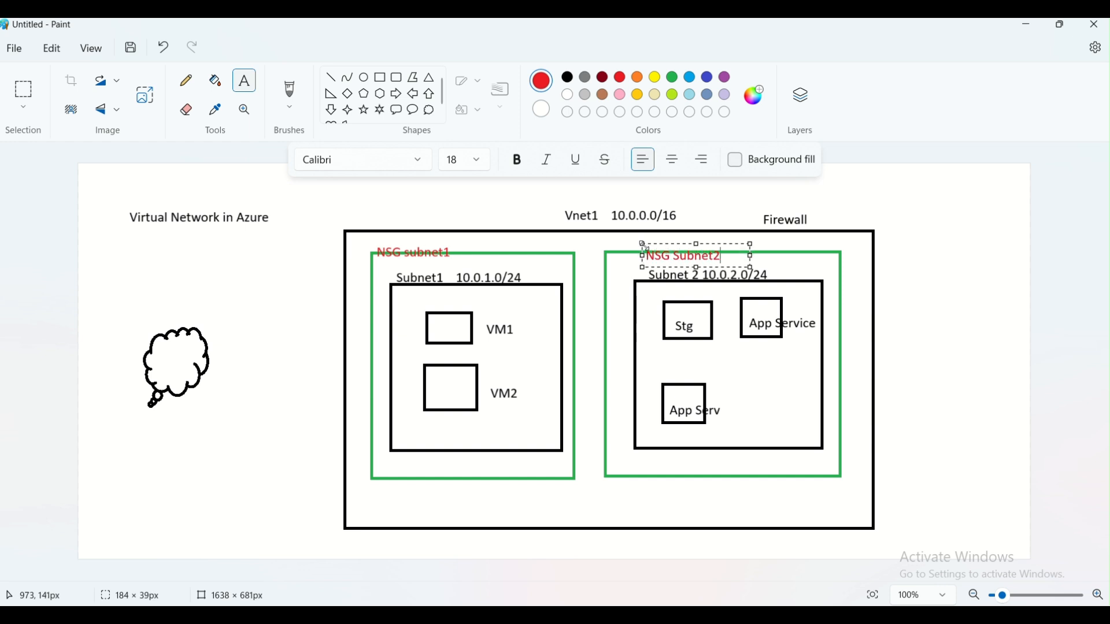
type("2")
left_click(591, 287)
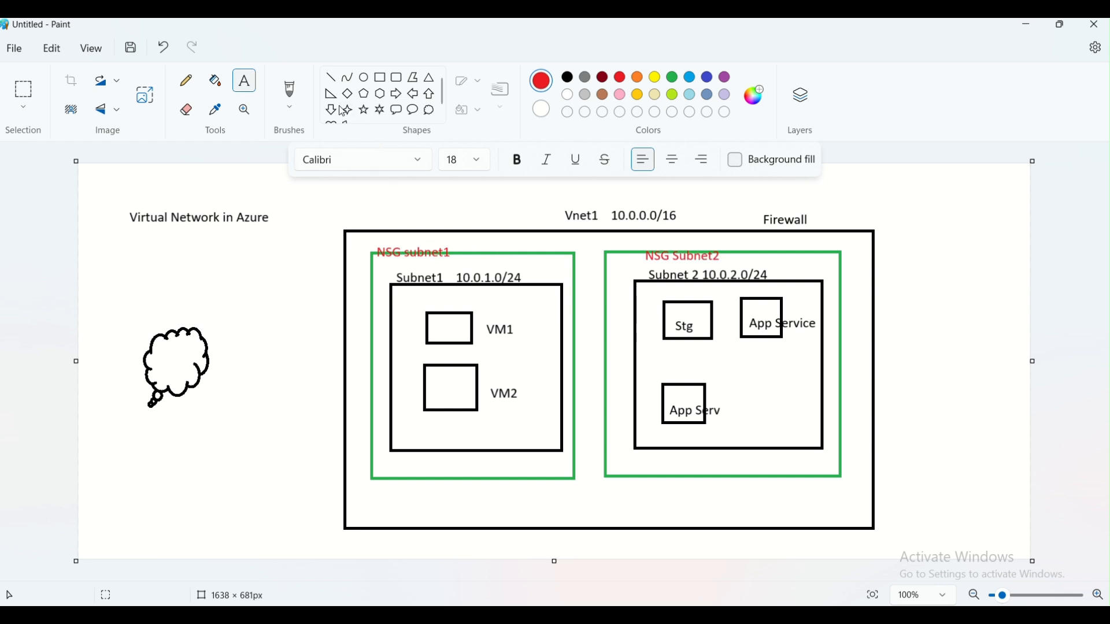
left_click(331, 77)
- Draw a red right arrow into Subnet1 and a left arrow beneath it
left_click_drag(331, 299, 373, 297)
key("ctrl+z")
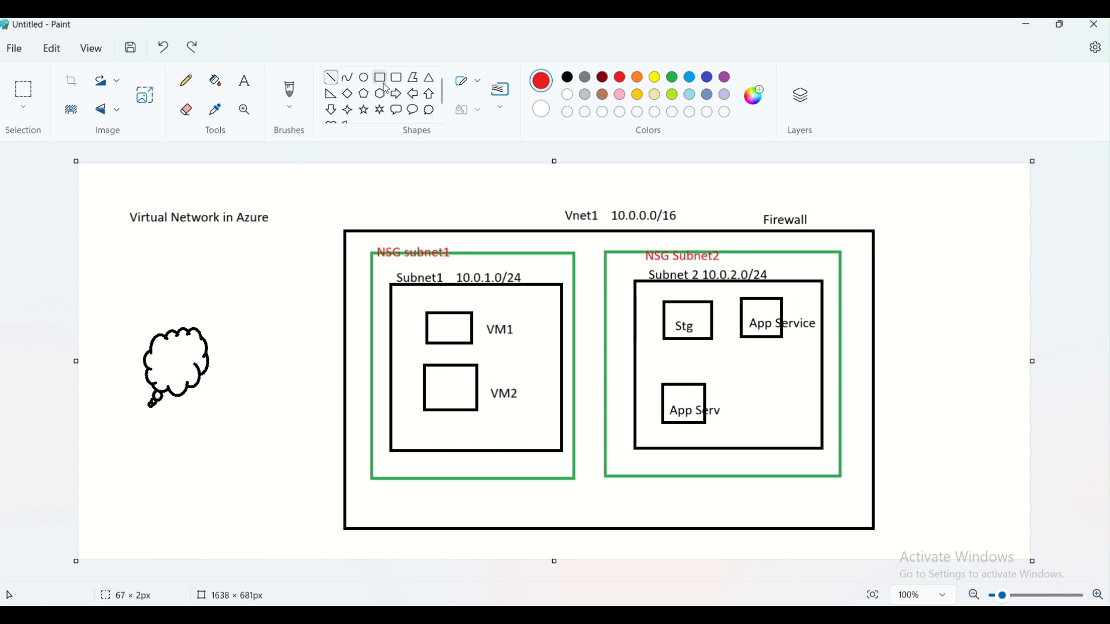
left_click(396, 93)
left_click_drag(325, 296, 371, 319)
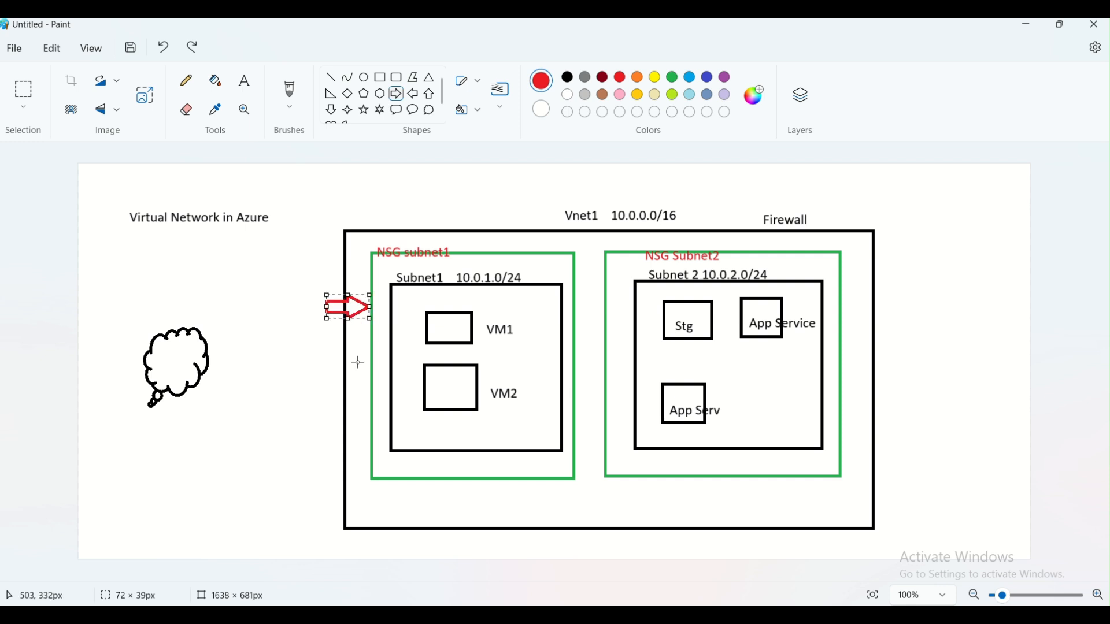
left_click(299, 367)
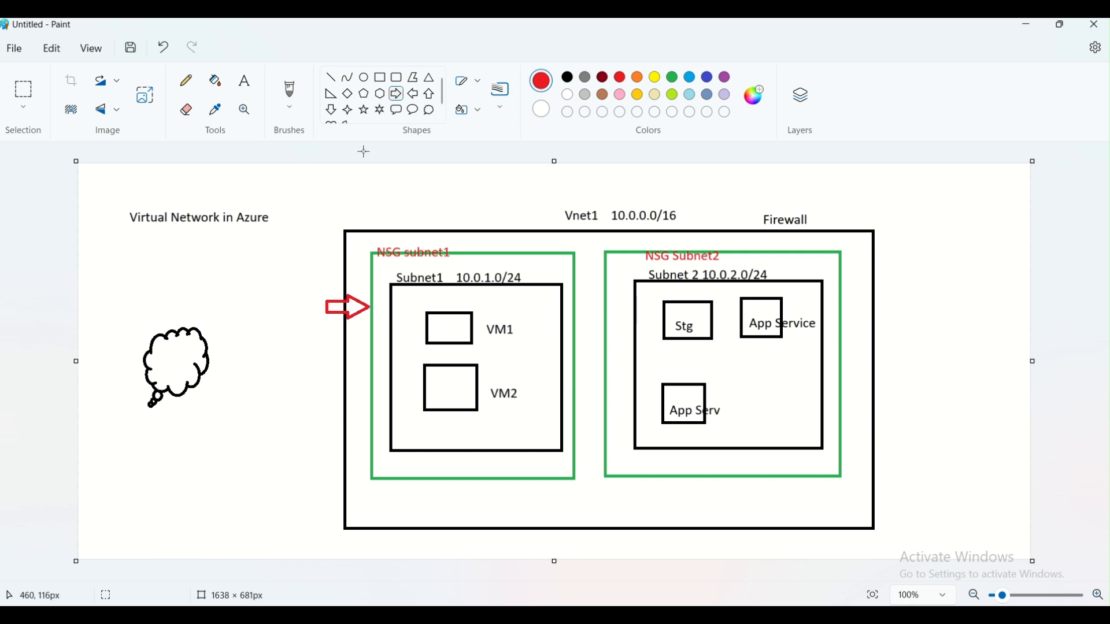
left_click(413, 94)
left_click_drag(323, 335, 371, 377)
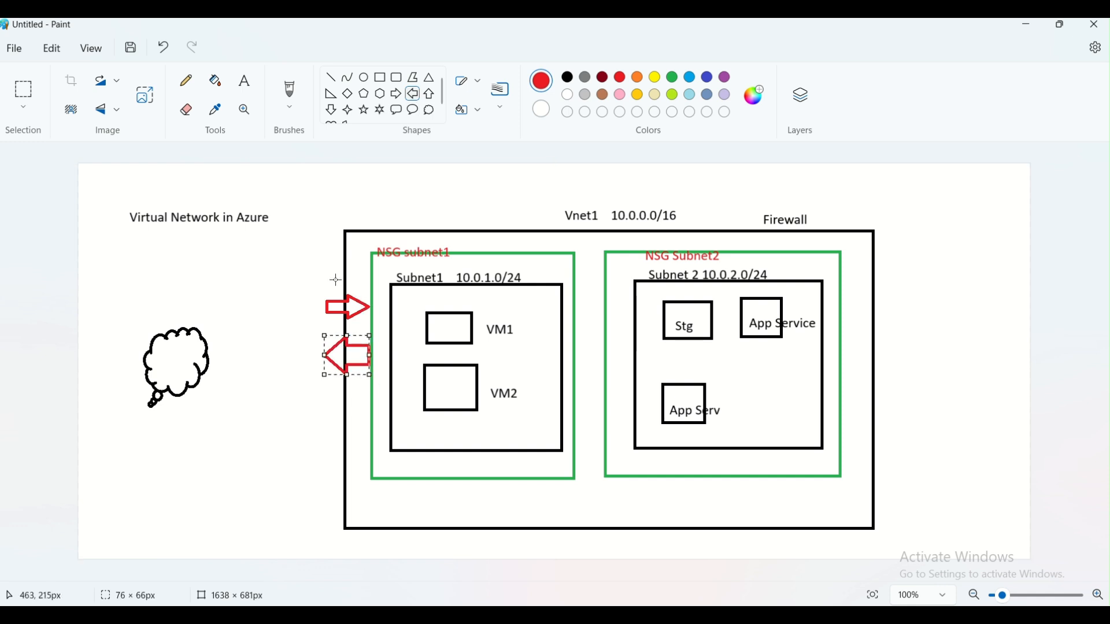
- Label the upper arrow 'Inbound' and the lower arrow 'Outbound' in red to their left
left_click(300, 267)
left_click(245, 80)
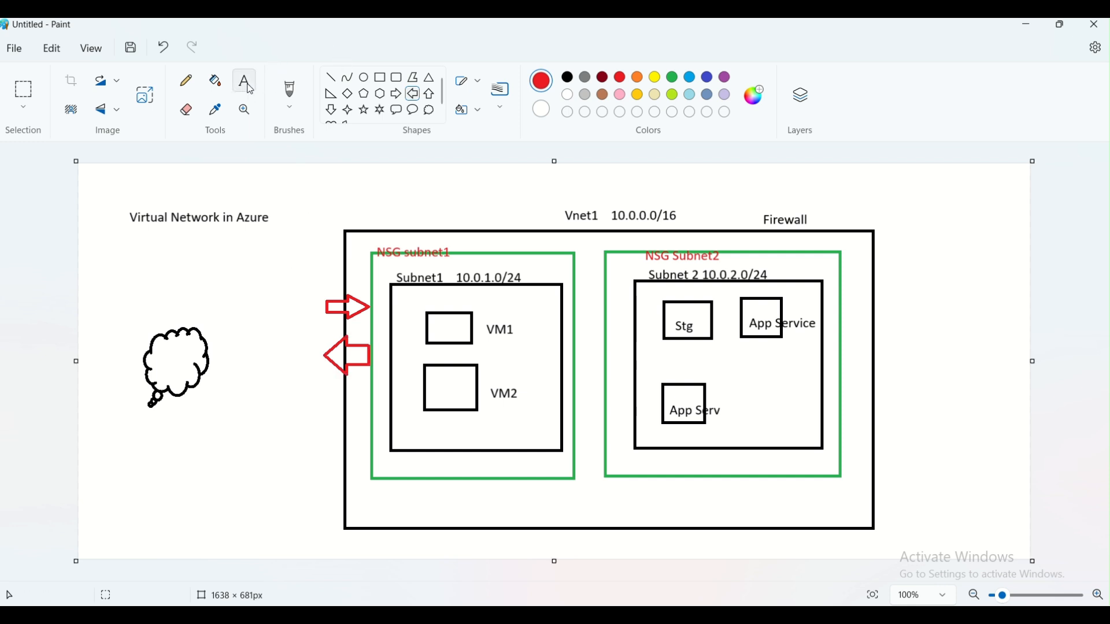
left_click(260, 280)
type("Inbound")
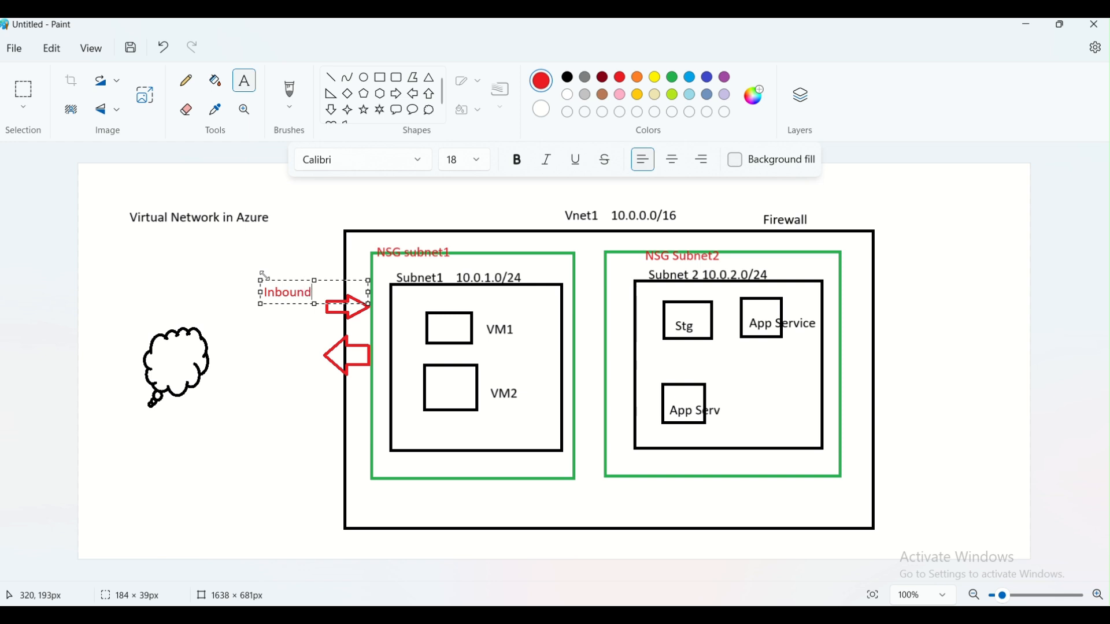
left_click(290, 319)
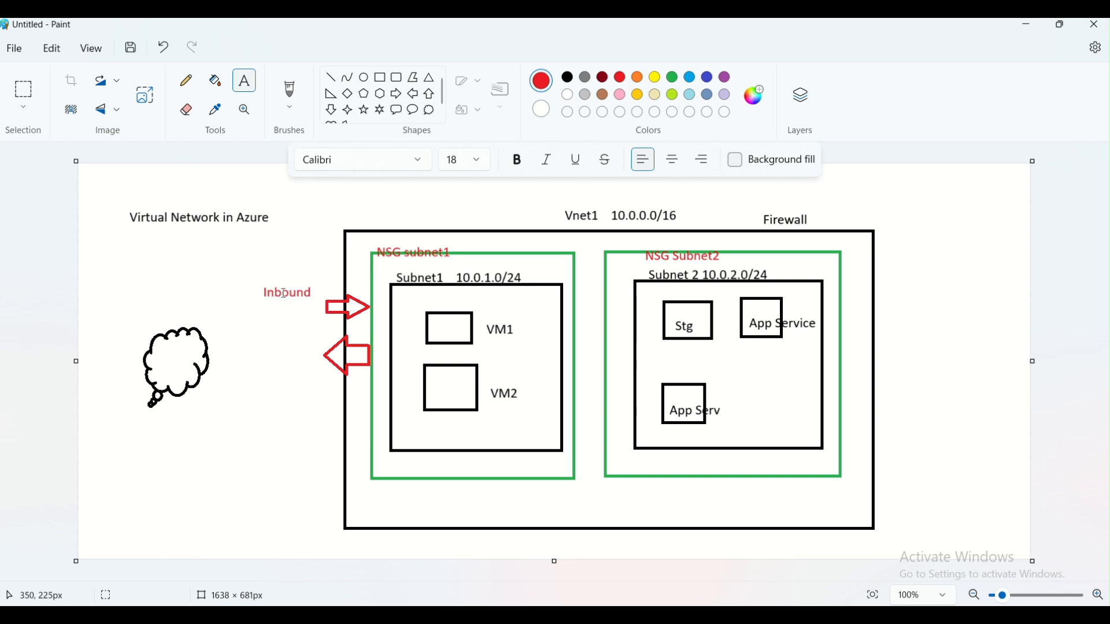
left_click(258, 362)
type("Outbound")
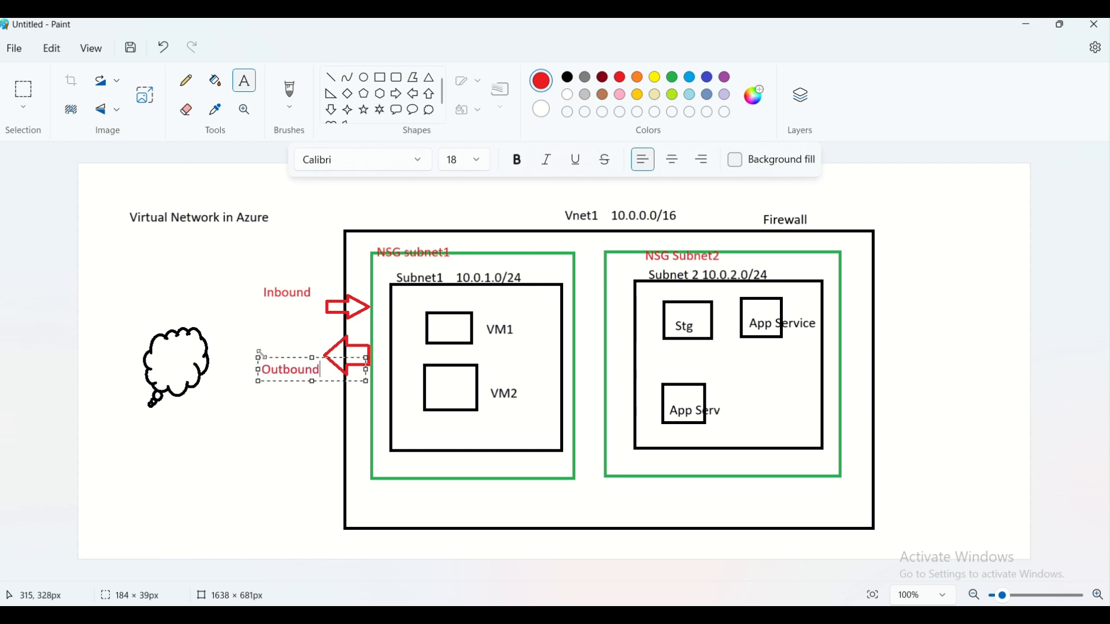
left_click(439, 388)
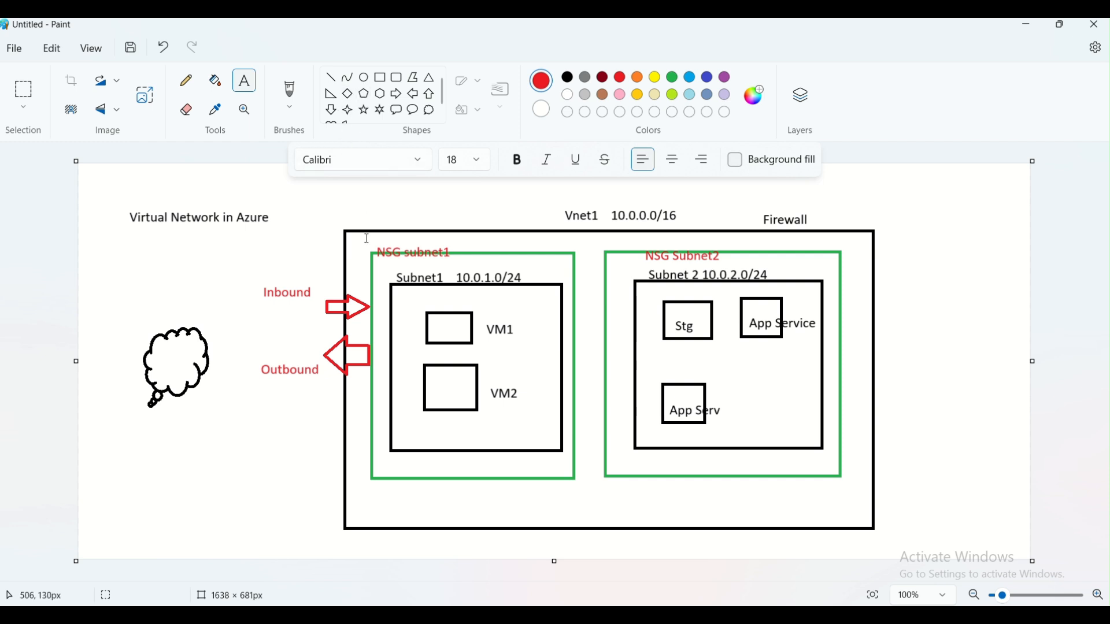
left_click(239, 312)
type("www.xyz.com")
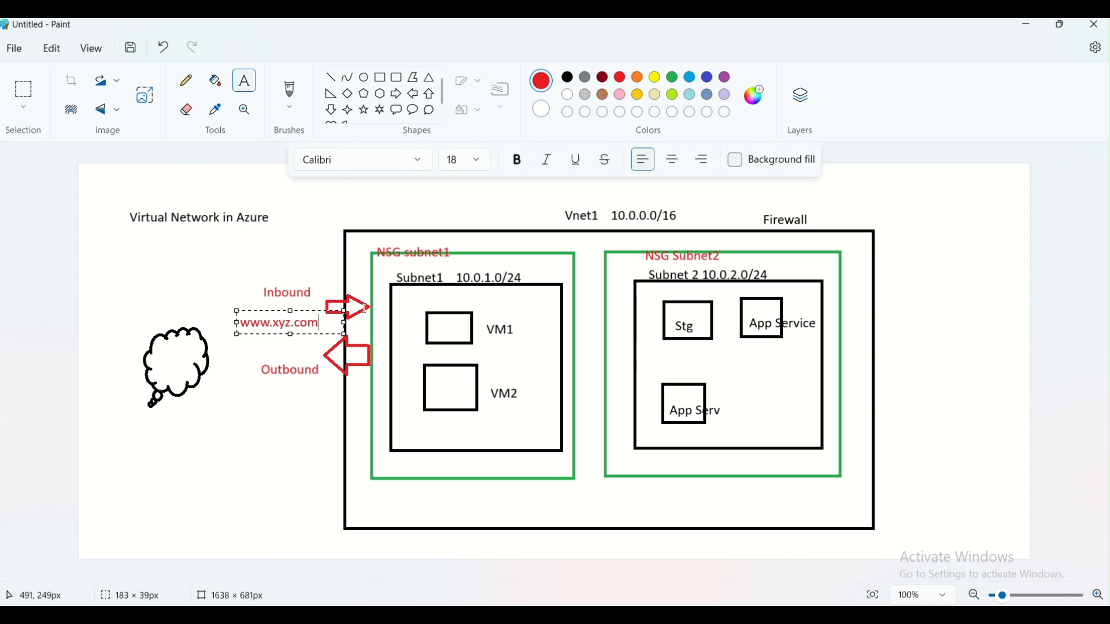
left_click(266, 410)
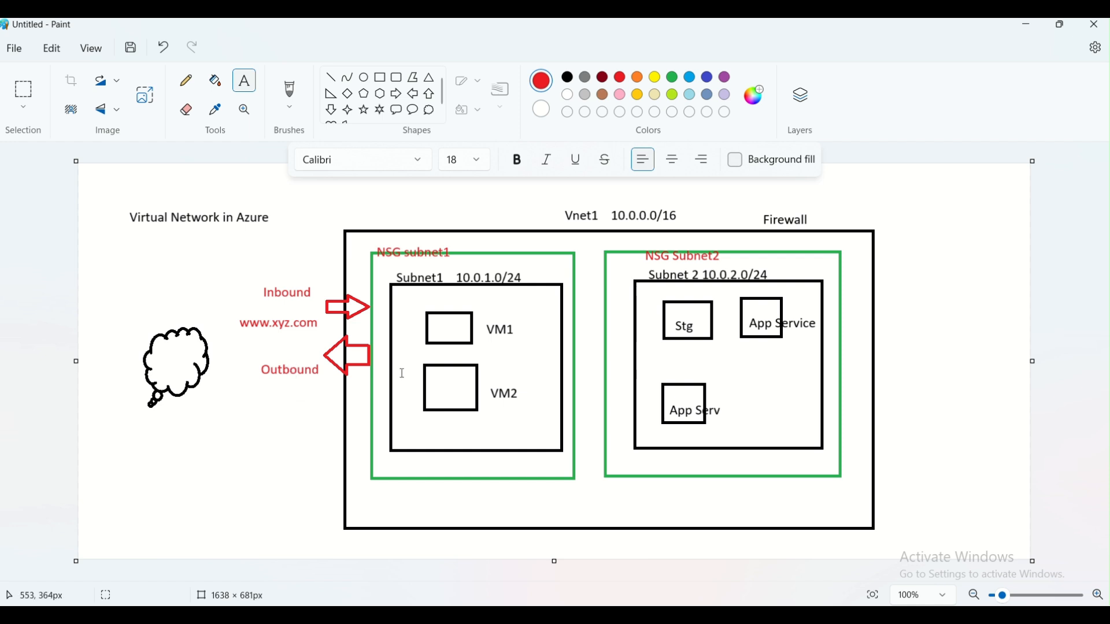
left_click(494, 351)
type("www.xyz.com")
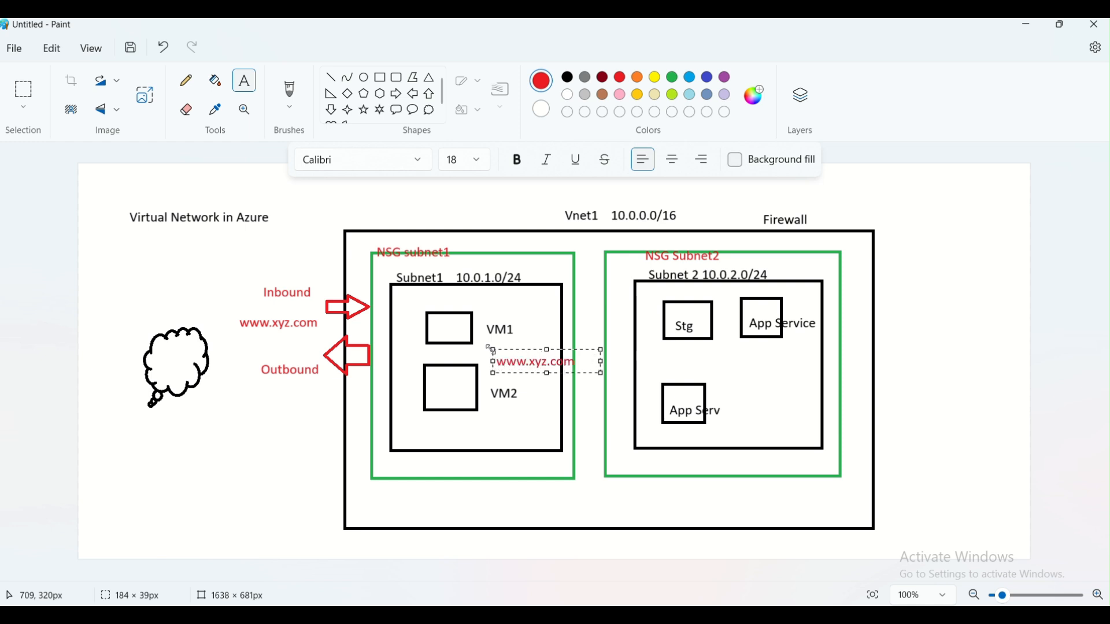
left_click(478, 359)
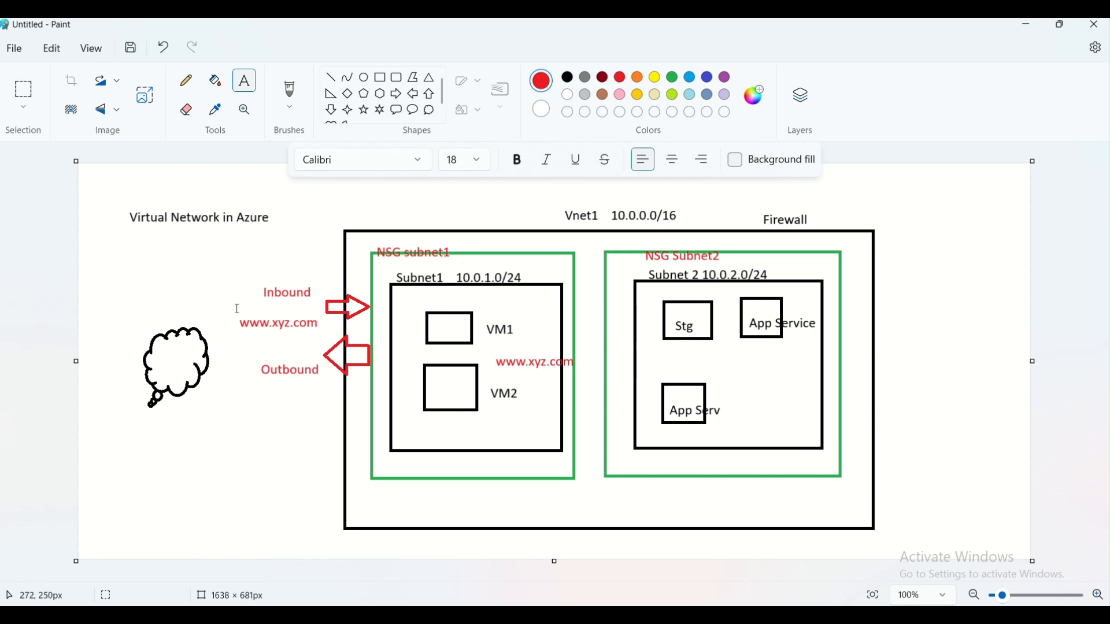
left_click_drag(236, 309, 346, 328)
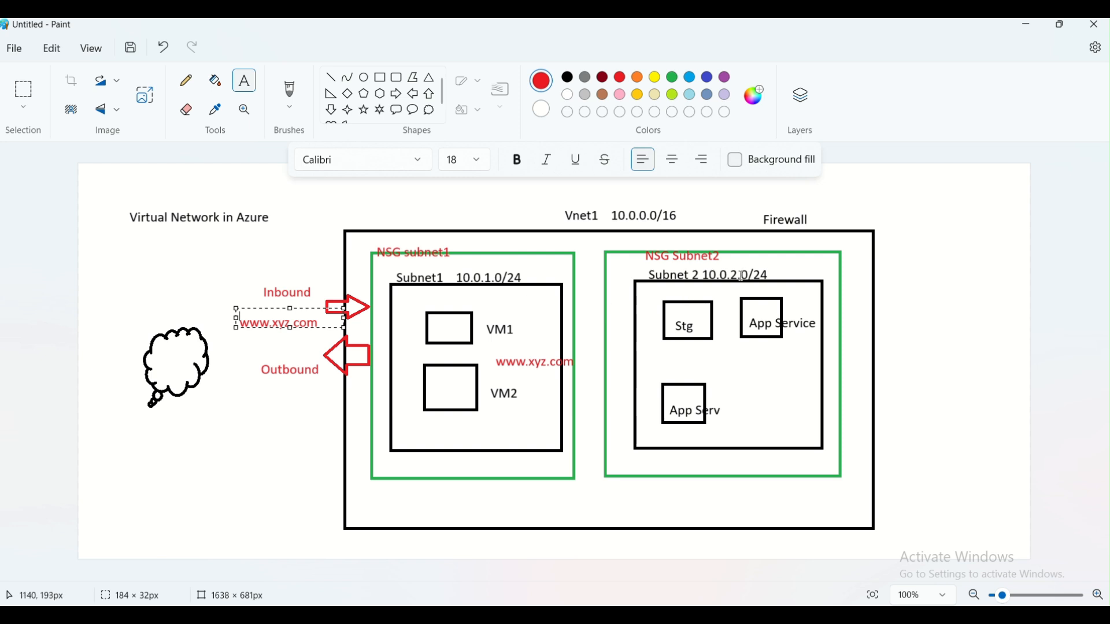
type("10")
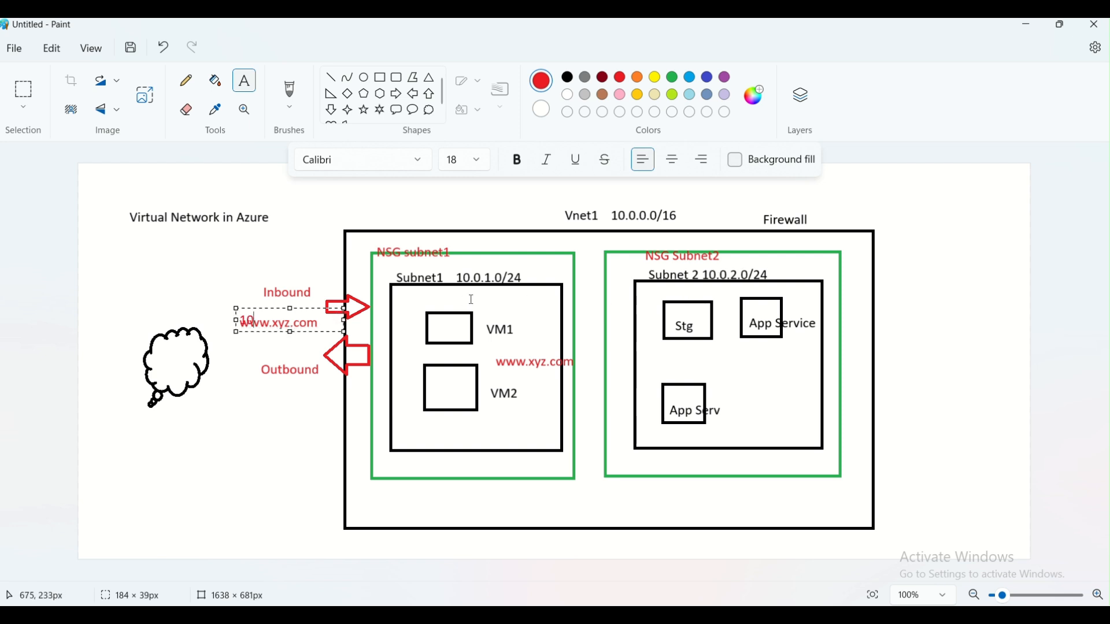
type(".0.2.0/24")
left_click_drag(257, 310, 257, 297)
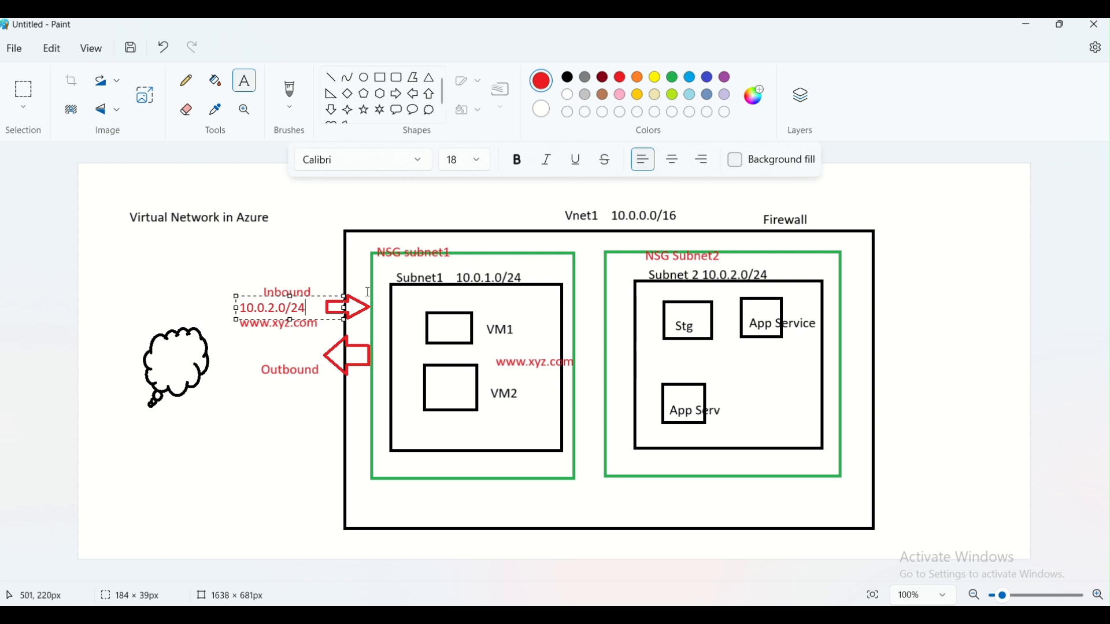
left_click(285, 262)
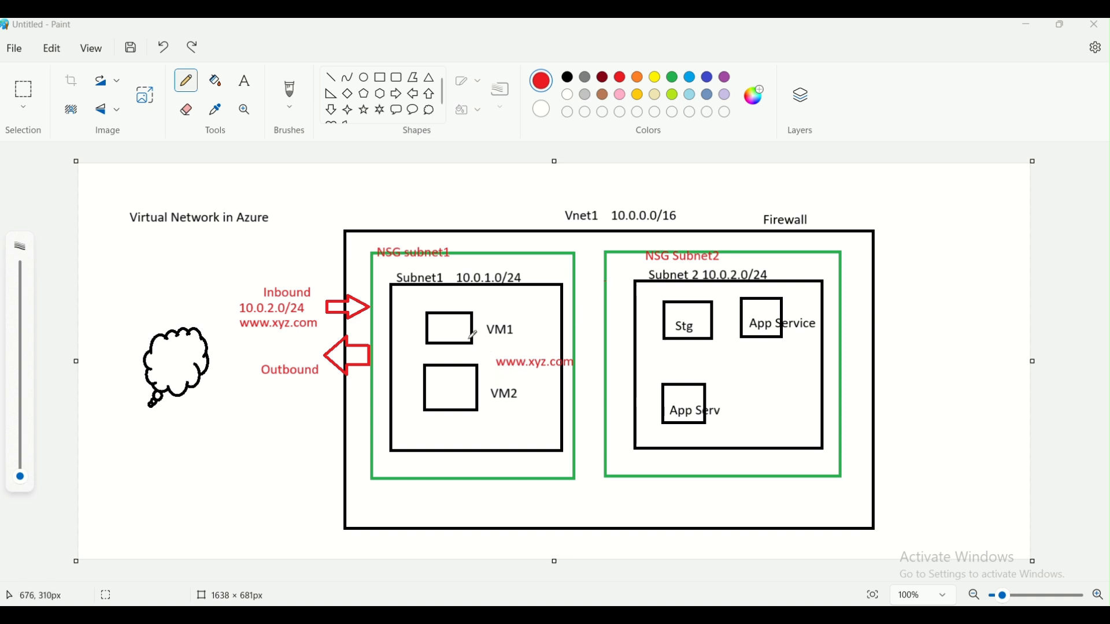
- Draw a thin freehand line from VM1 past VM2, out past the Subnet1 border, ending in a small hook
mouse_move(466, 332)
left_mouse_down()
mouse_move(404, 388)
mouse_move(364, 388)
left_mouse_up()
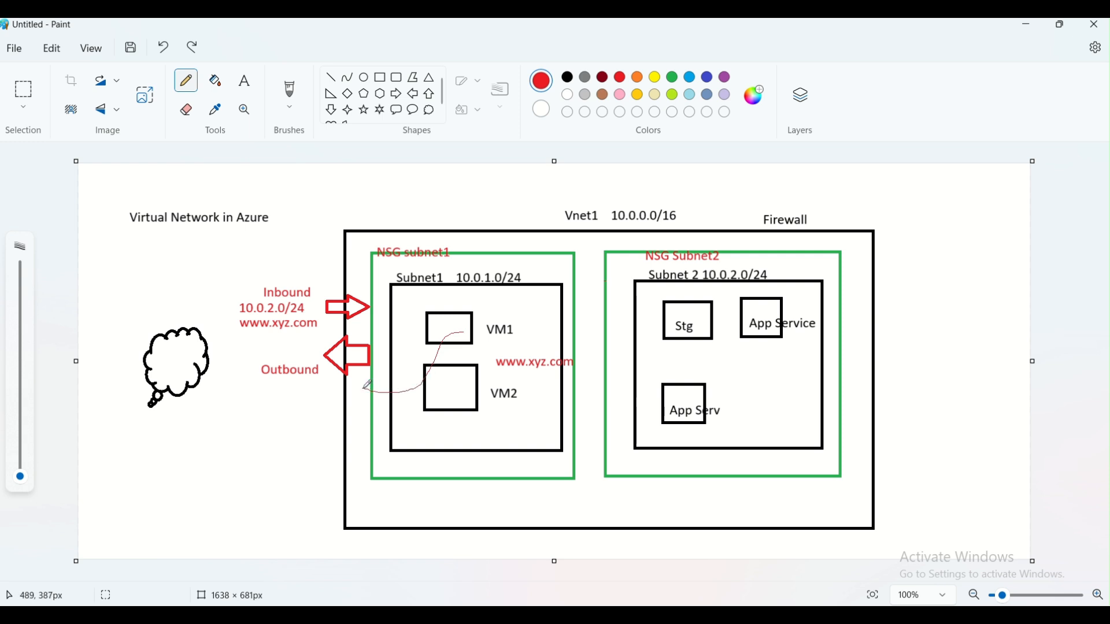
left_click_drag(363, 388, 318, 391)
left_click_drag(313, 391, 320, 406)
left_click(244, 87)
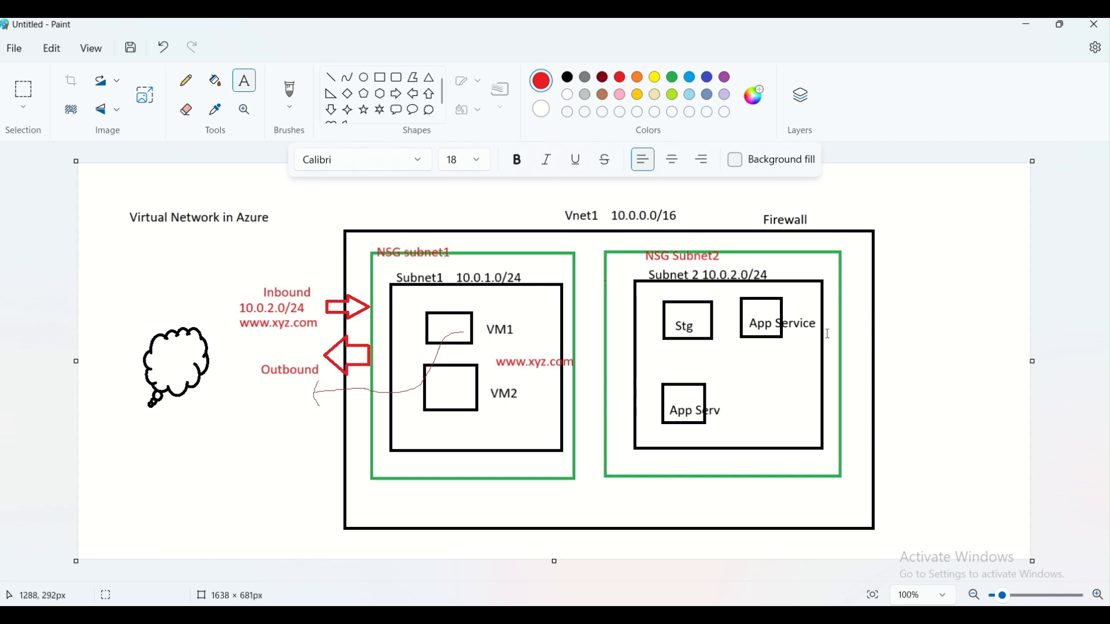
- Type 'Region' with 'West US' on a line below, right of the Vnet box
left_click(895, 253)
type("Region")
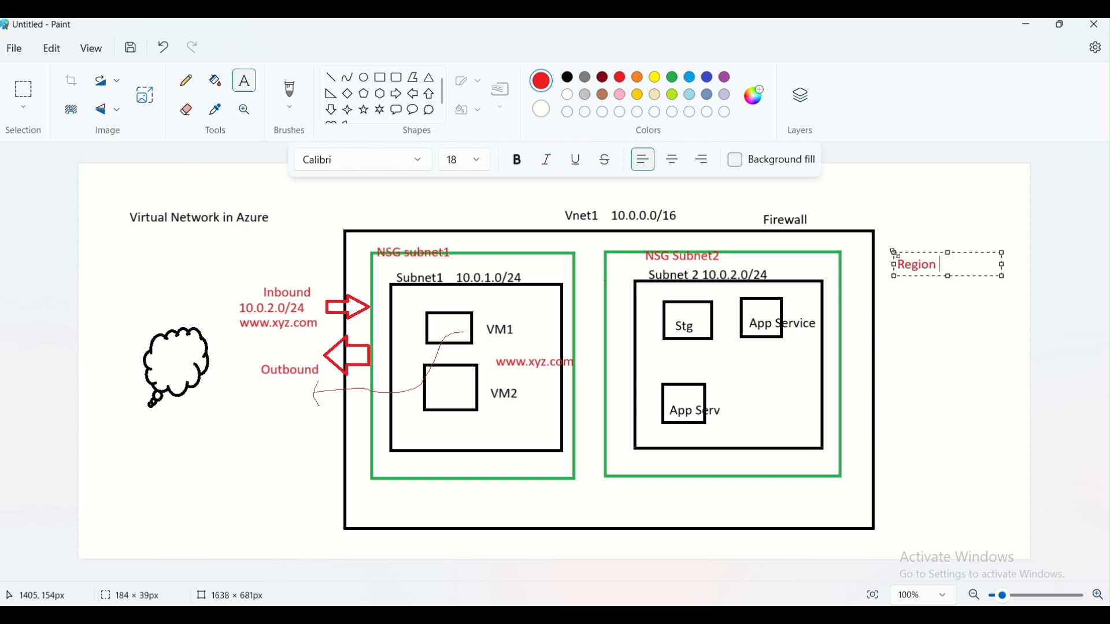
key("Return")
key("Return")
type("West US")
key("BackSpace")
type("S")
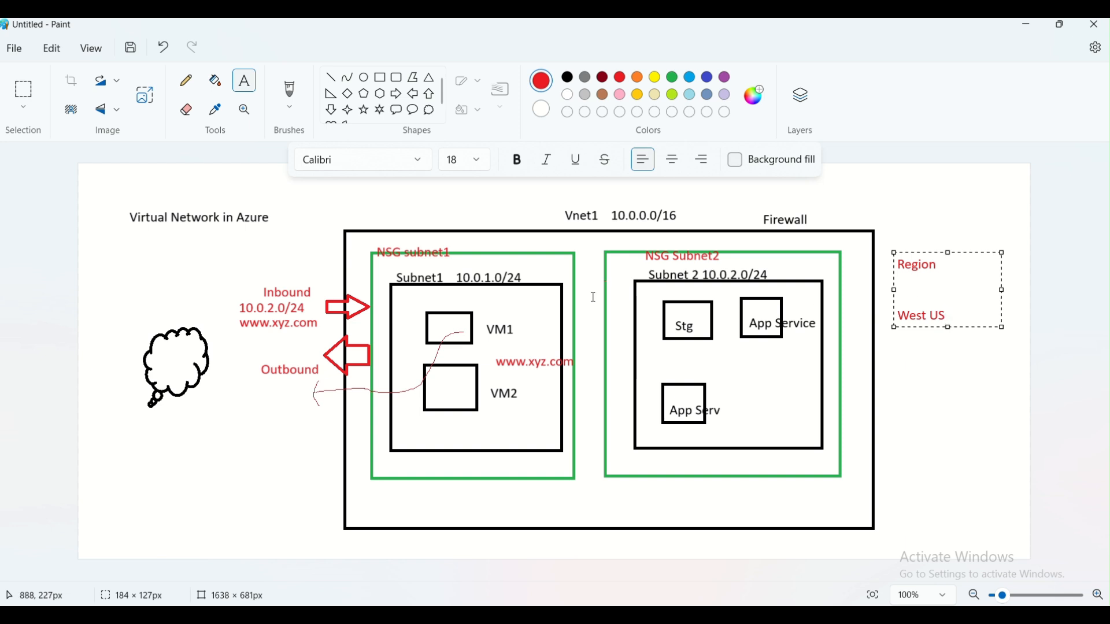
left_click(570, 310)
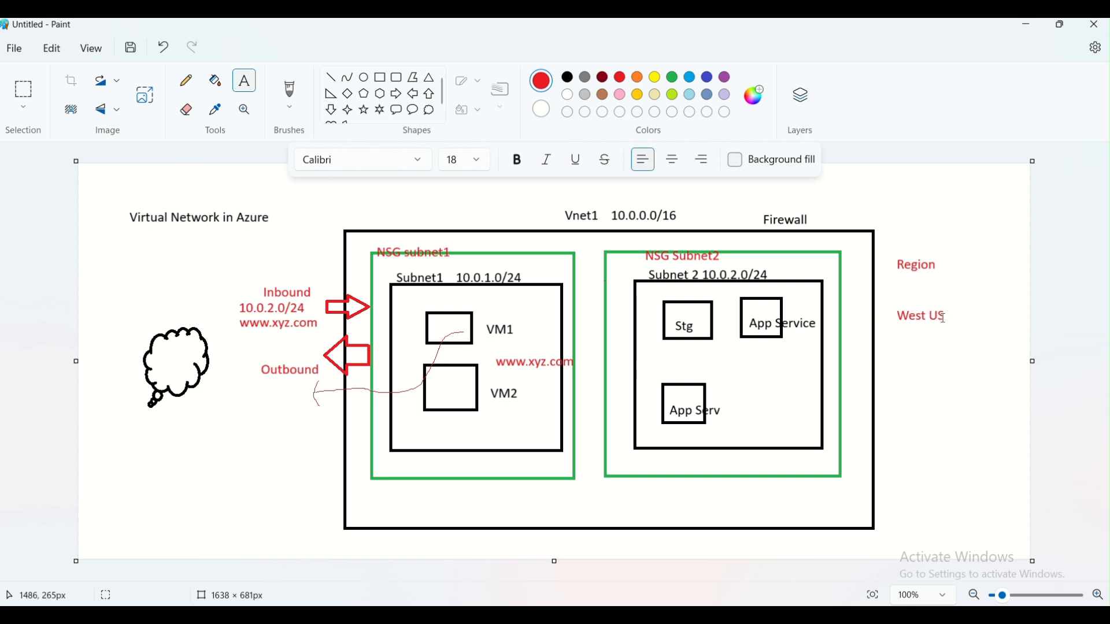
- Add a red 'Canada' label below West US
left_click(896, 362)
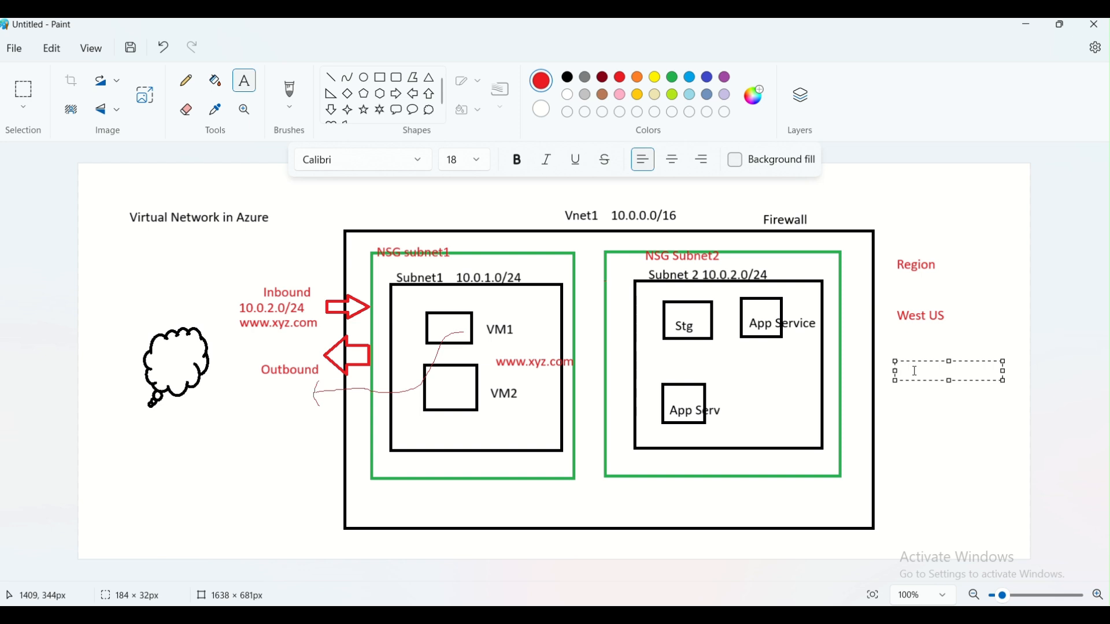
type("Canad")
key("Return")
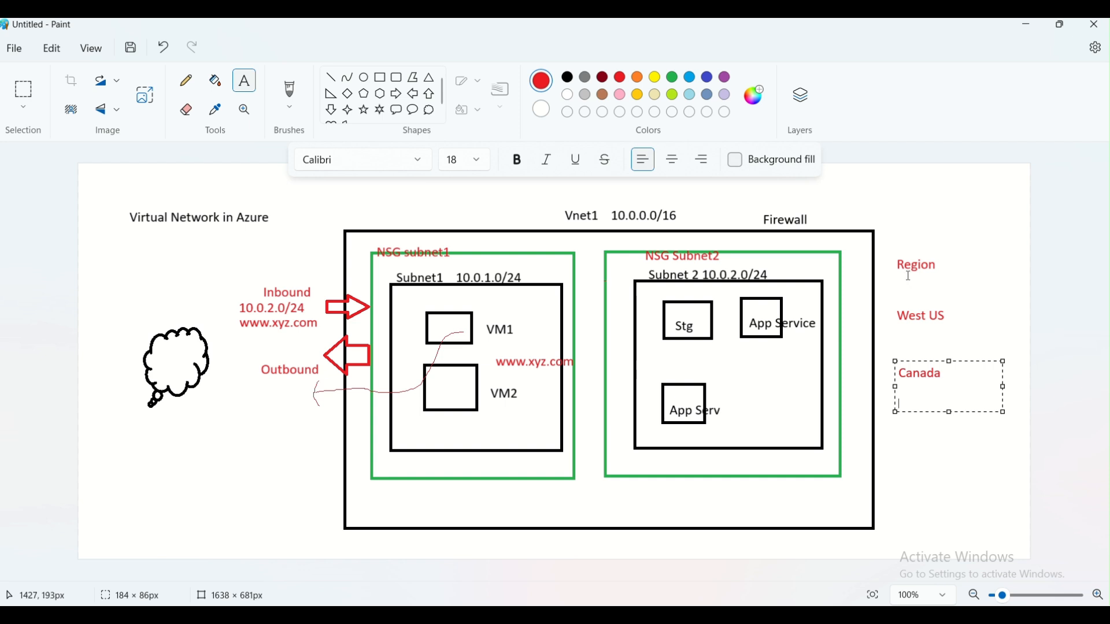
left_click(905, 296)
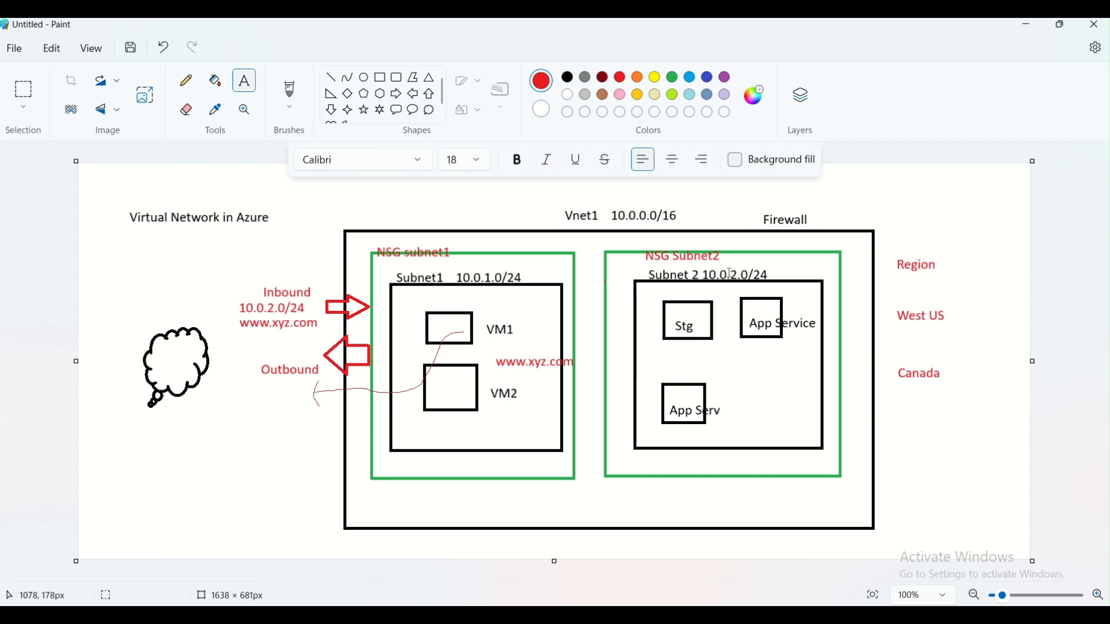
- Draw a red check mark beside West US, then start a new blank Paint window via Win+R
left_click(191, 83)
mouse_move(953, 317)
left_mouse_down()
mouse_move(960, 325)
mouse_move(966, 302)
left_mouse_up()
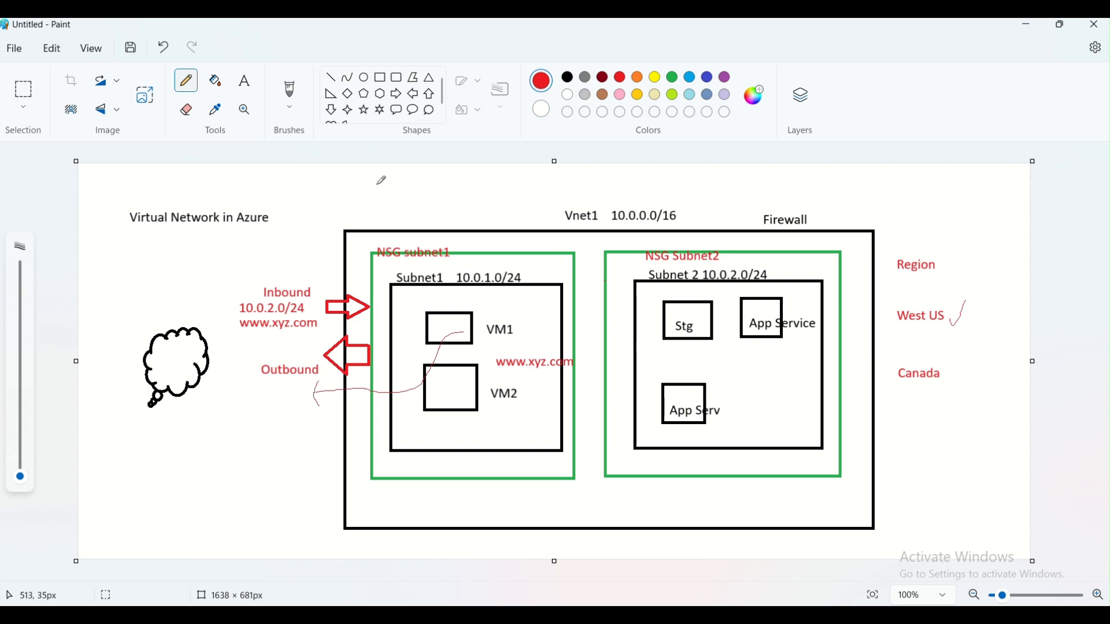
key("super+r")
key("Return")
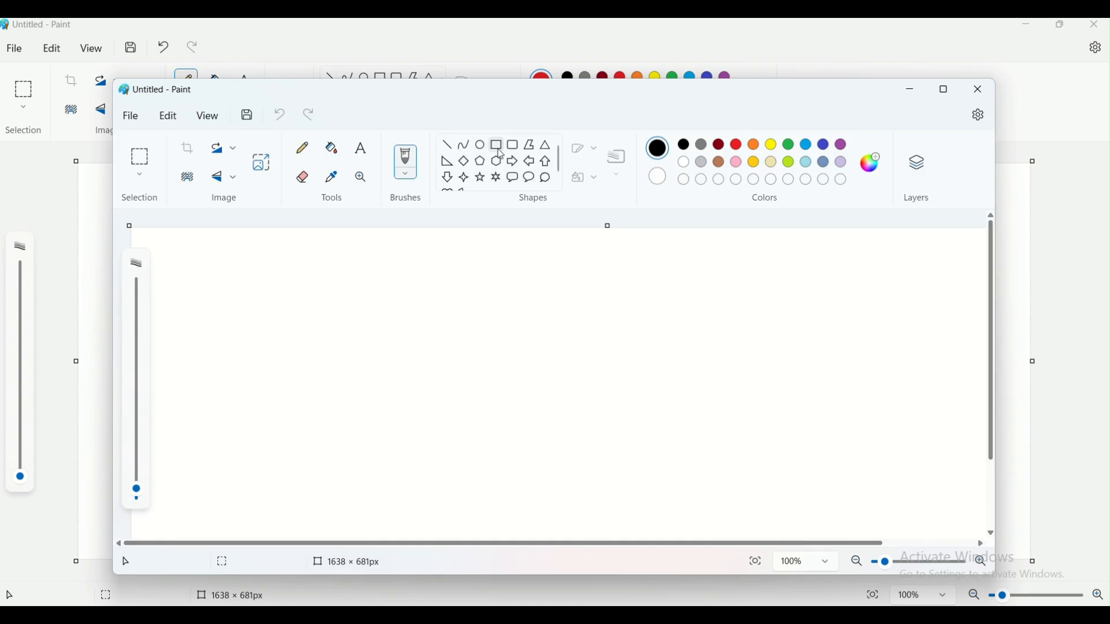
- Draw a large black rectangle and enlarge the West US label to 18 pt
left_click_drag(210, 278, 426, 431)
left_click(363, 149)
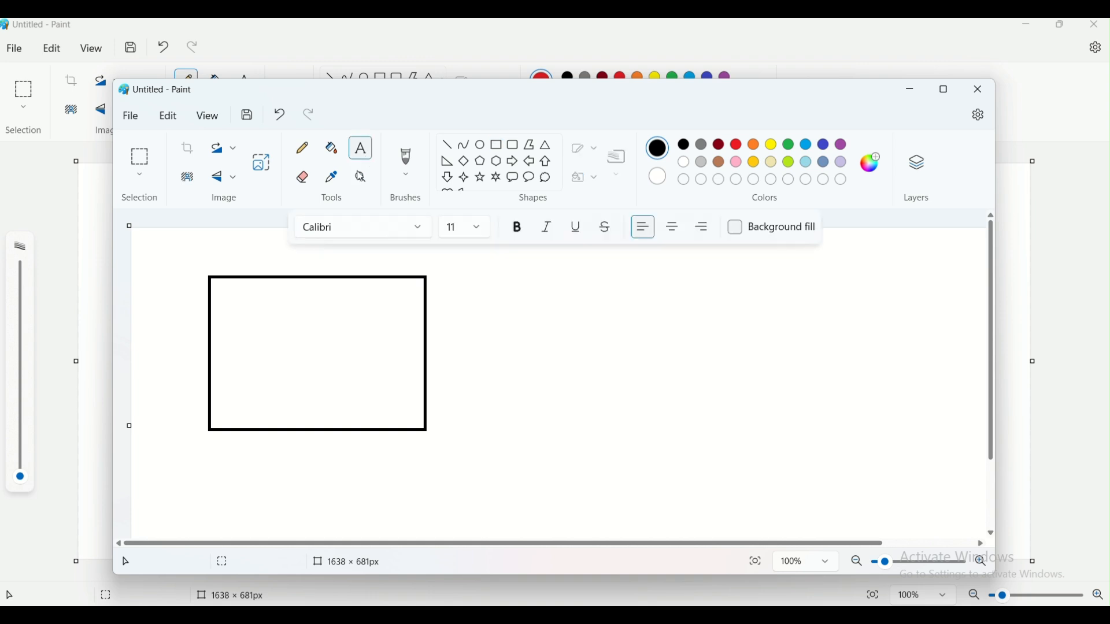
left_click(311, 259)
key("ctrl+a")
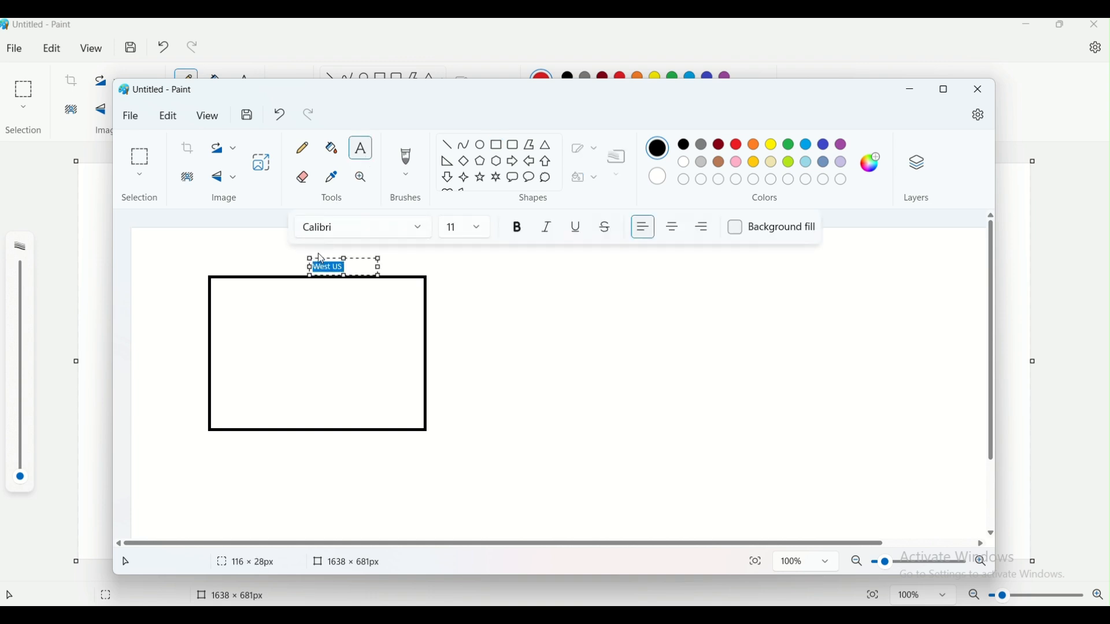
left_click(477, 232)
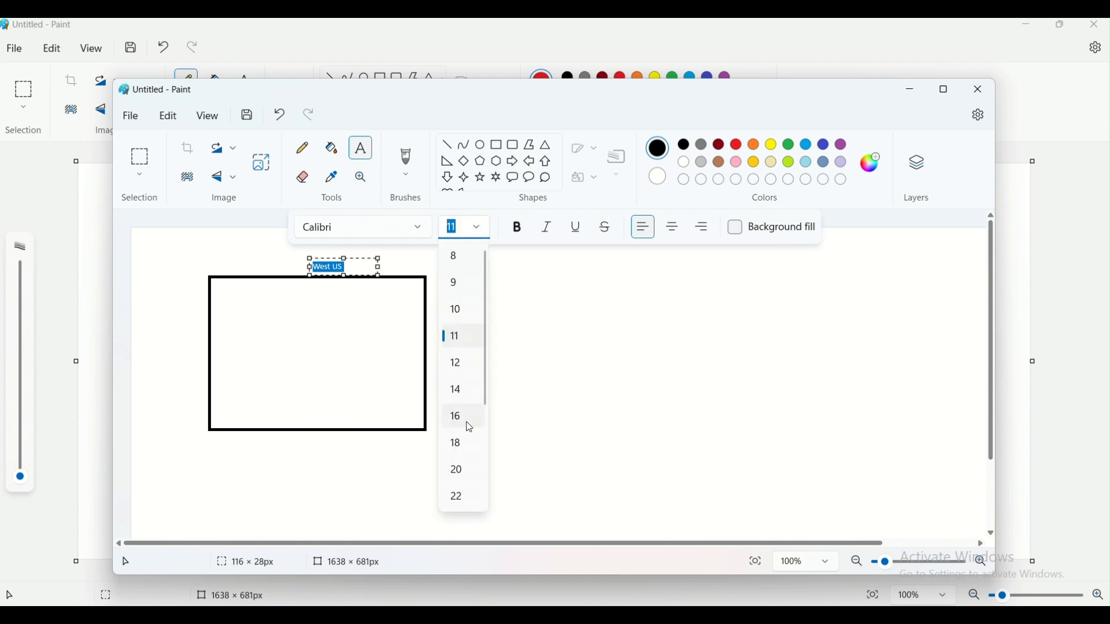
left_click(463, 450)
left_click(328, 314)
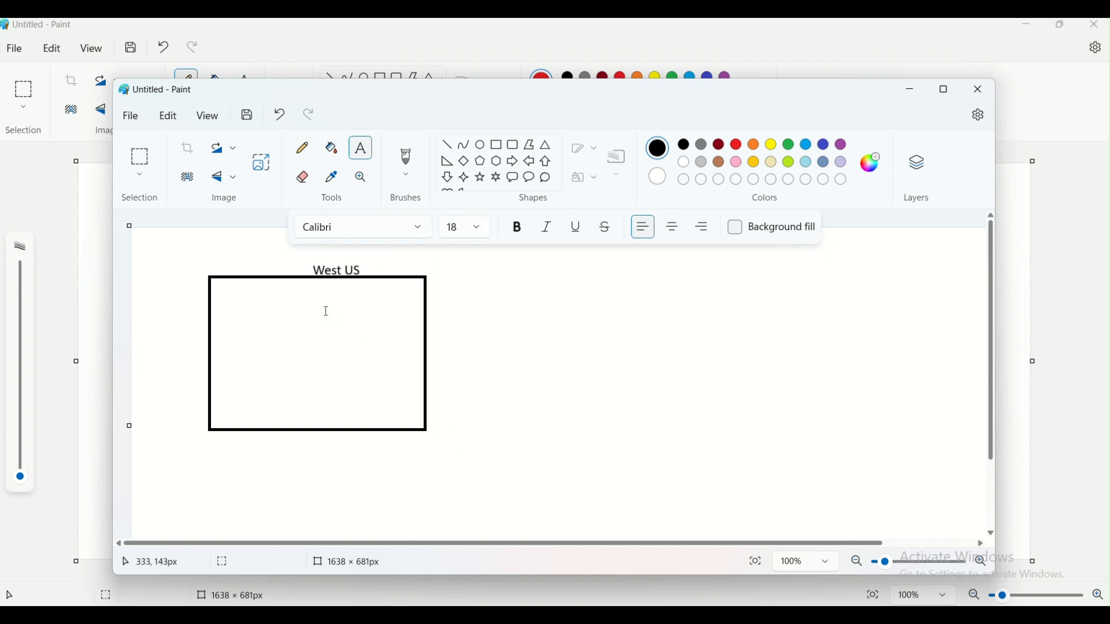
- Label the box 'Vnet1' and maximize the Paint window
left_click(222, 258)
type("Vnet1")
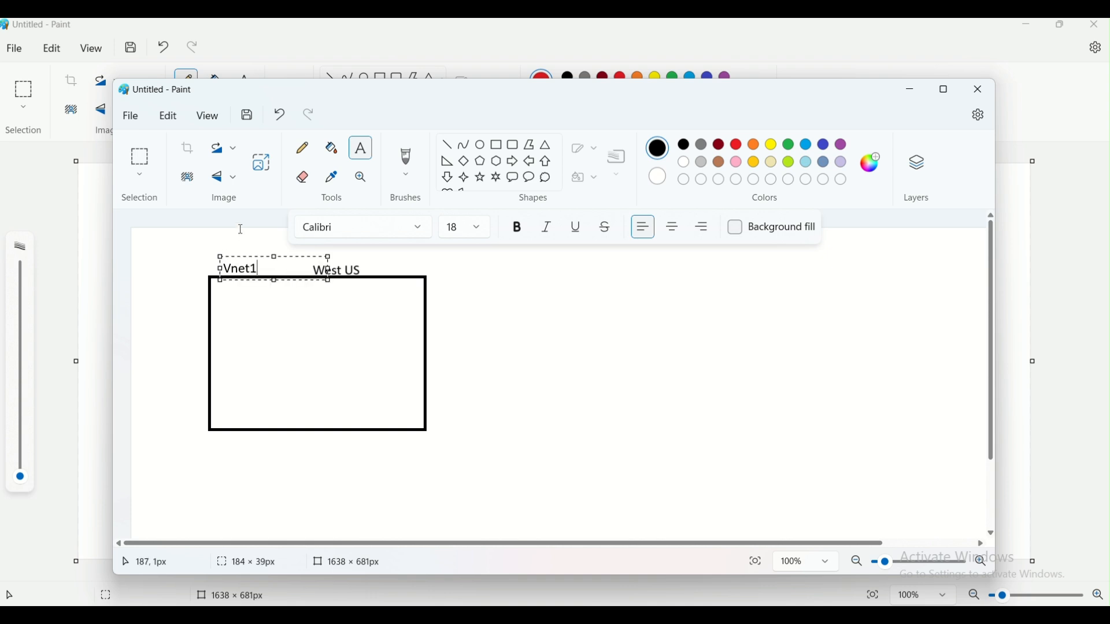
left_click(537, 320)
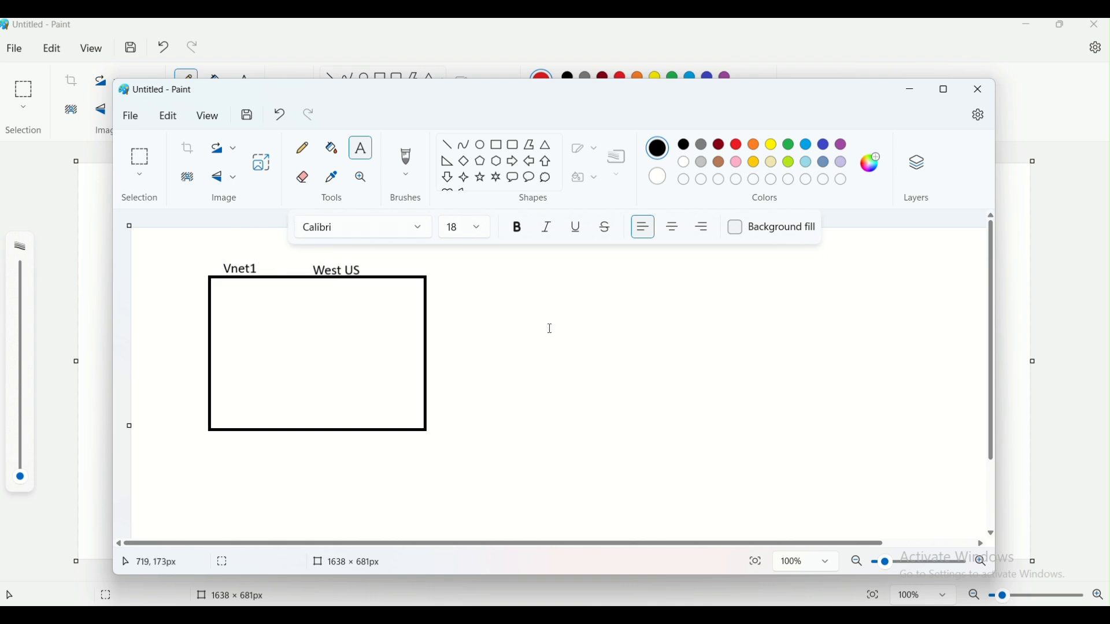
left_click(942, 91)
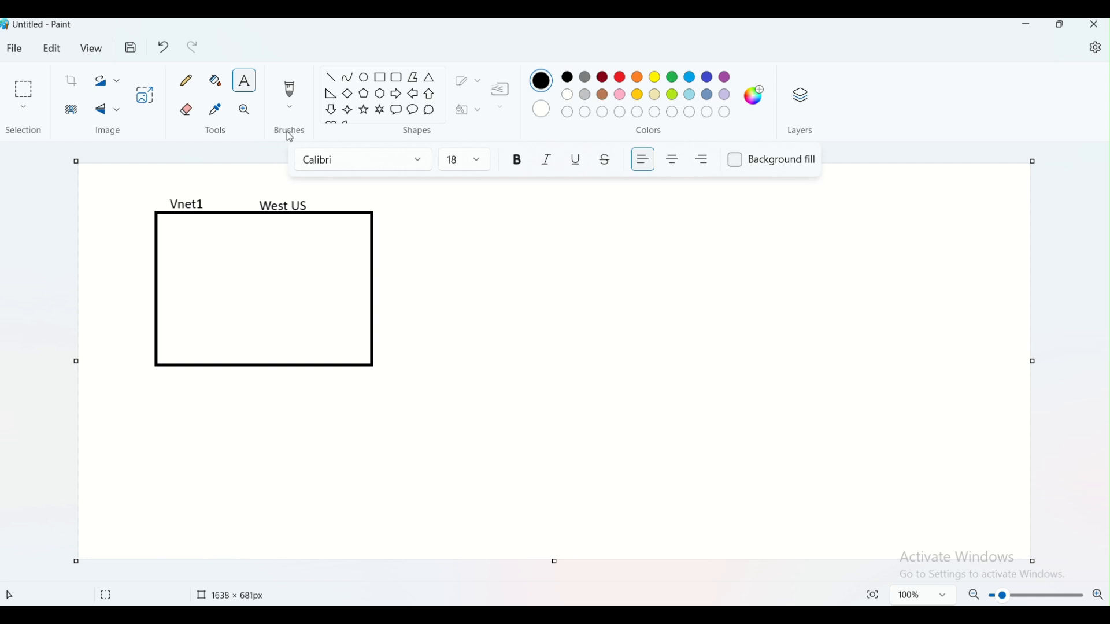
- Draw two small rectangles side by side inside the Vnet1 box
left_click(380, 77)
left_click_drag(175, 238, 235, 295)
left_click(279, 286)
left_click_drag(278, 241, 336, 300)
left_click(335, 324)
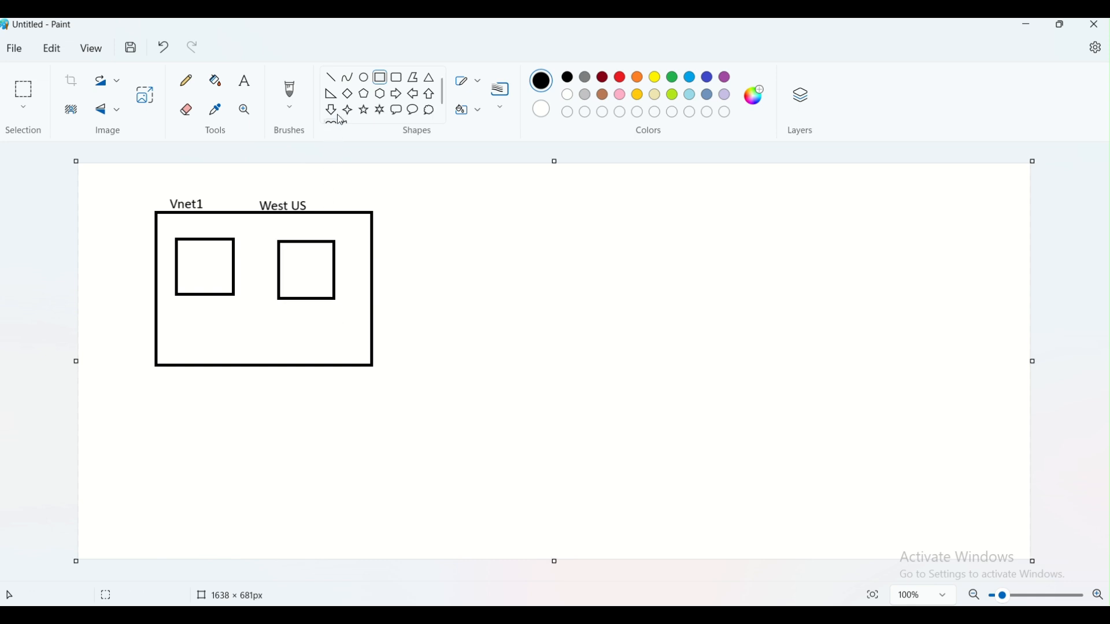
- Draw an oval inside each of the two small boxes
left_click(363, 77)
left_click_drag(194, 252, 195, 278)
left_click(298, 257)
mouse_move(295, 256)
left_mouse_down()
mouse_move(317, 270)
mouse_move(300, 285)
mouse_move(313, 290)
left_mouse_up()
left_click(318, 287)
left_click(320, 341)
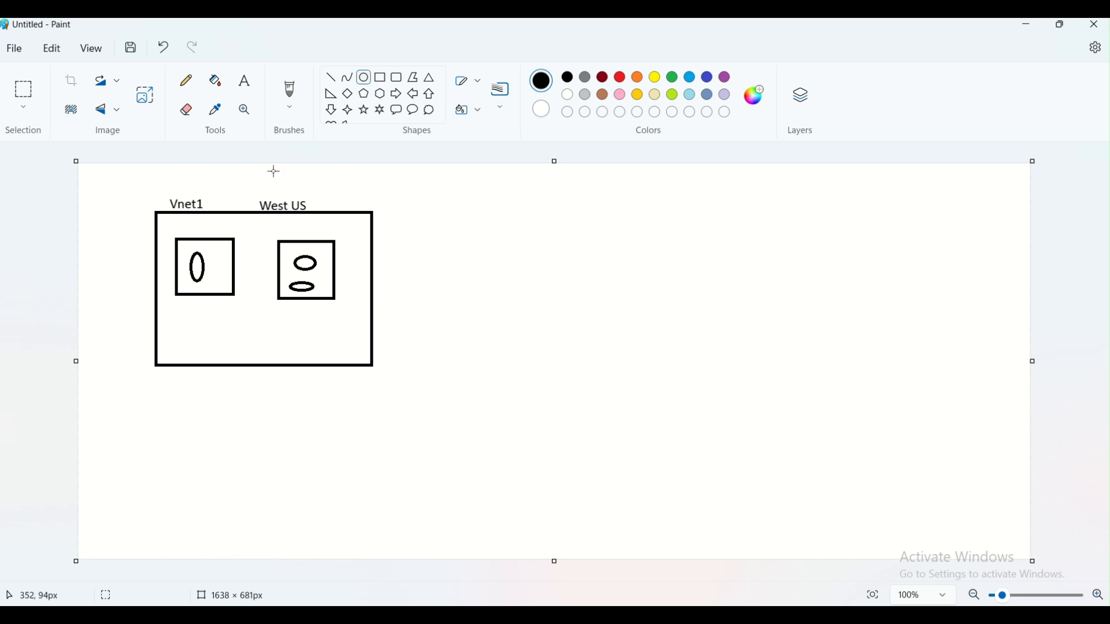
- Sketch two crossing pencil strokes over the small boxes, then undo them
left_click(185, 81)
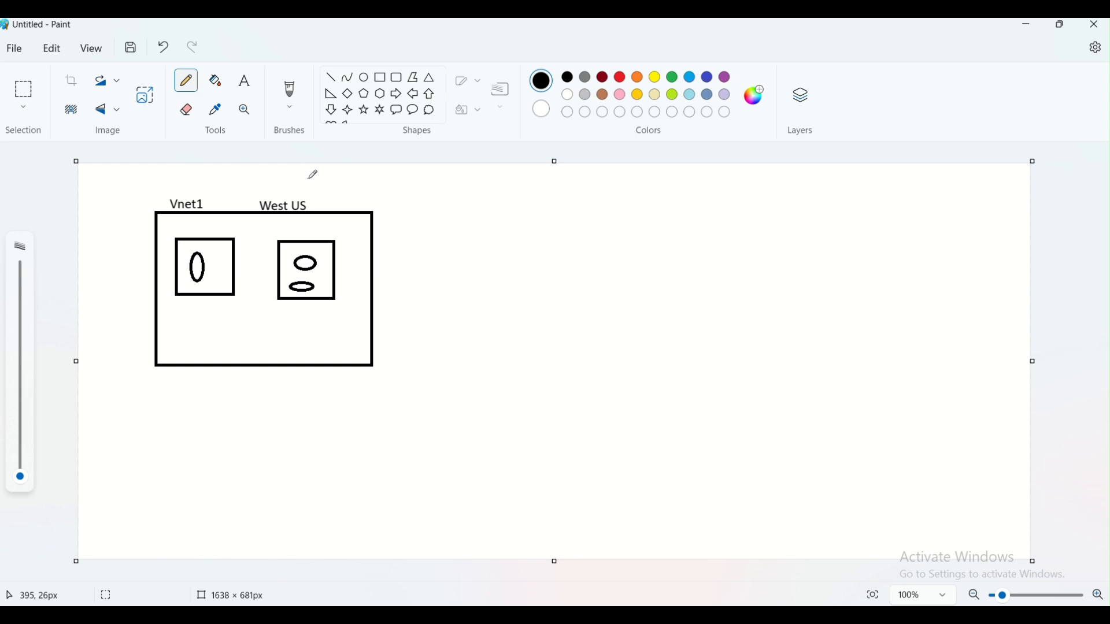
left_click_drag(246, 185, 307, 360)
left_click_drag(302, 186, 225, 327)
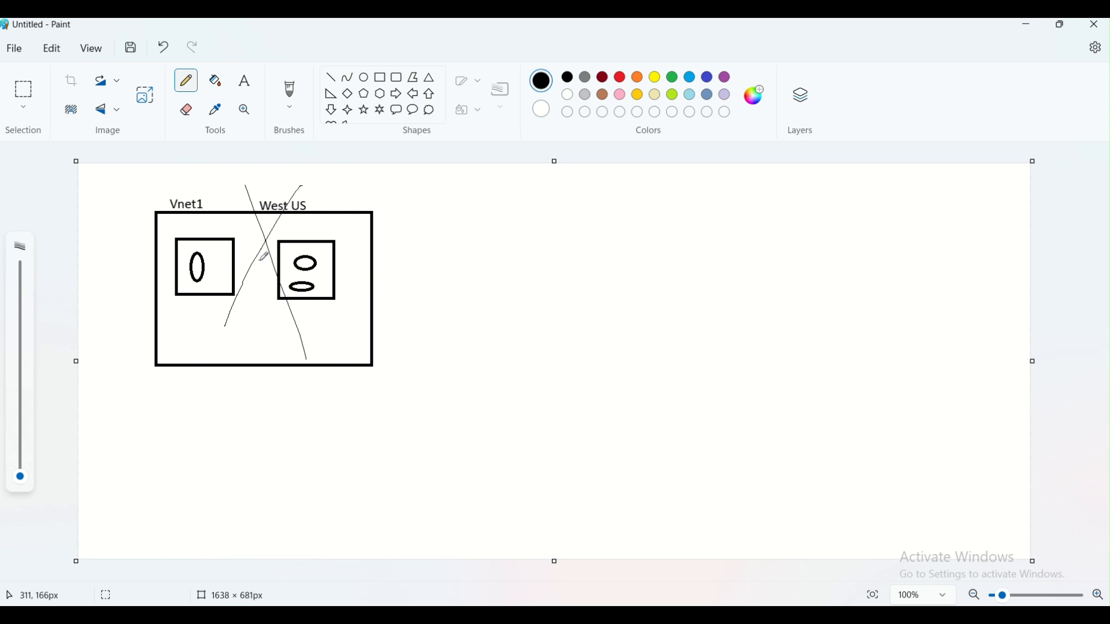
key("ctrl+z")
key("ctrl+z")
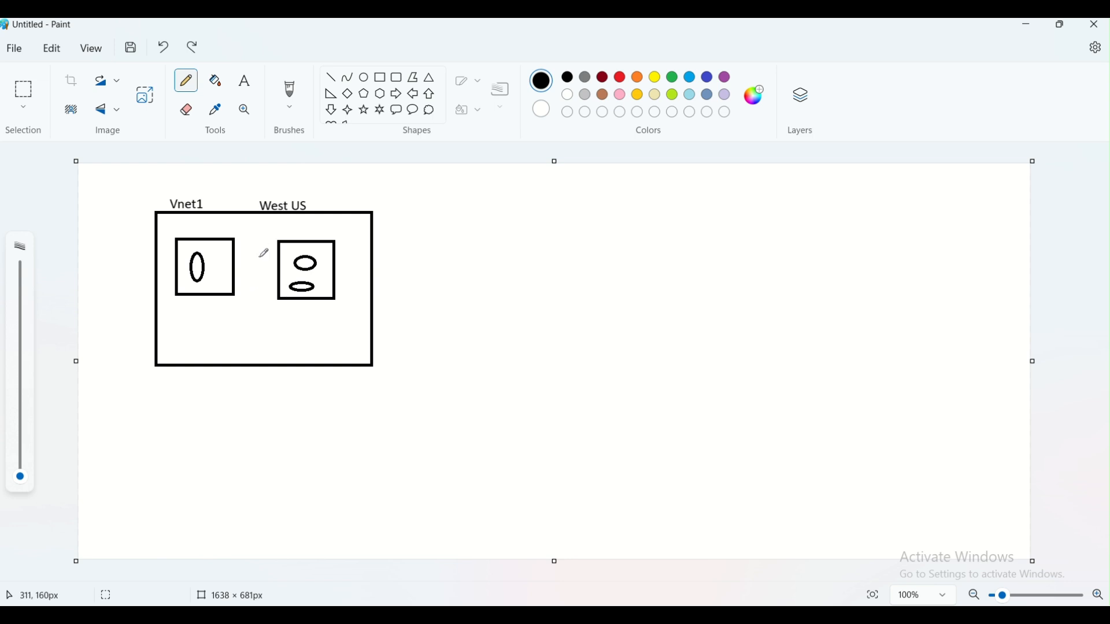
- Draw a second large rectangle to the right of Vnet1
left_click(380, 77)
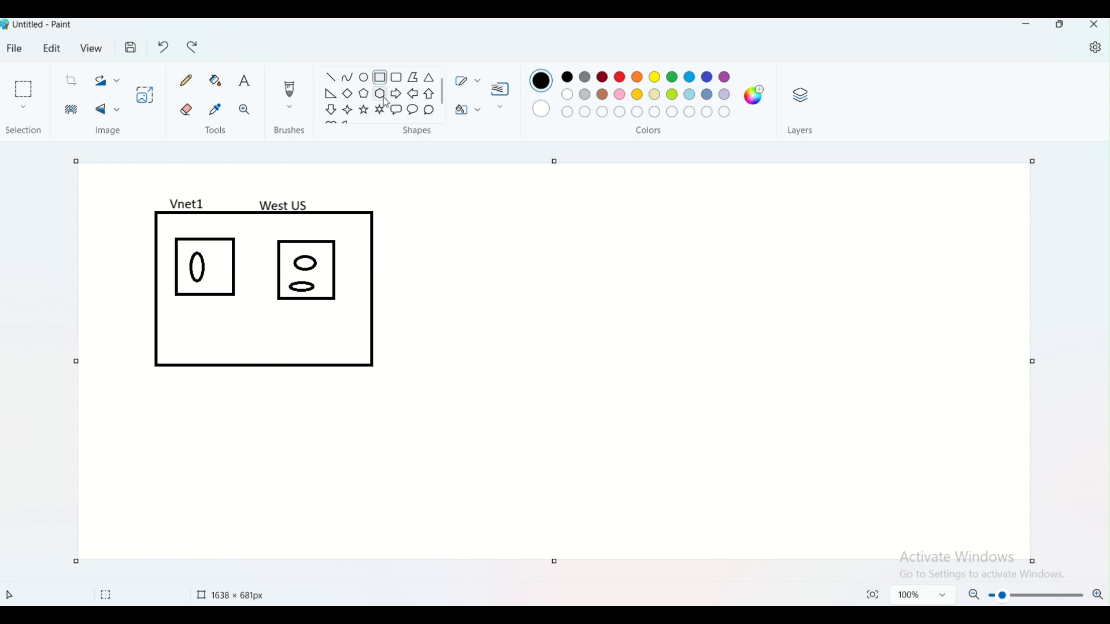
left_click_drag(498, 208, 707, 358)
left_click(322, 168)
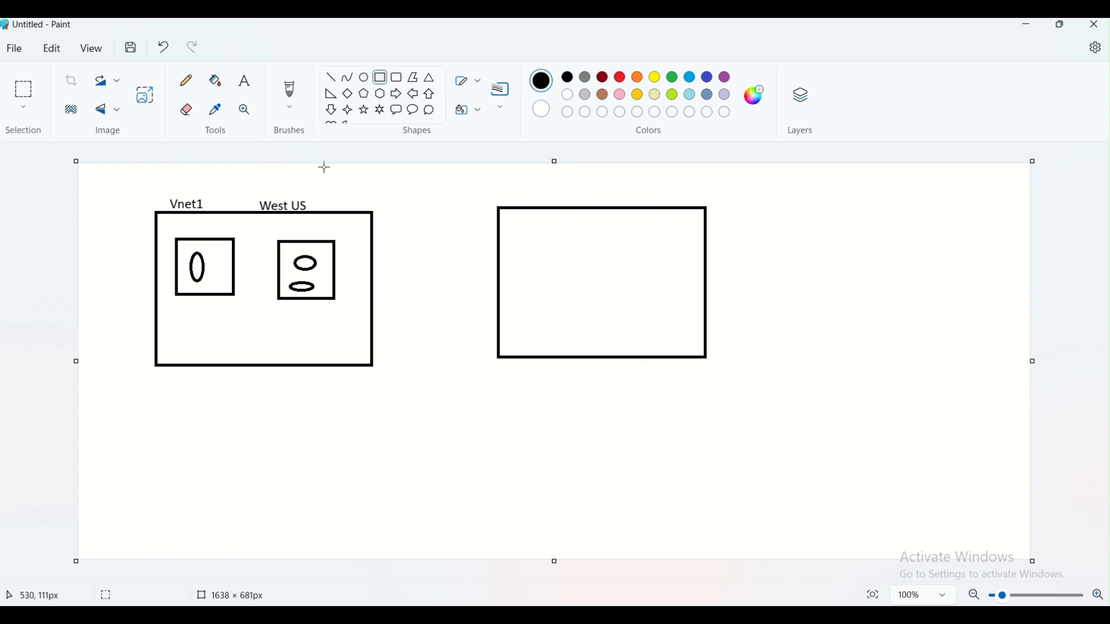
- Label the new box 'Vnet Canada' above its top edge
left_click(247, 94)
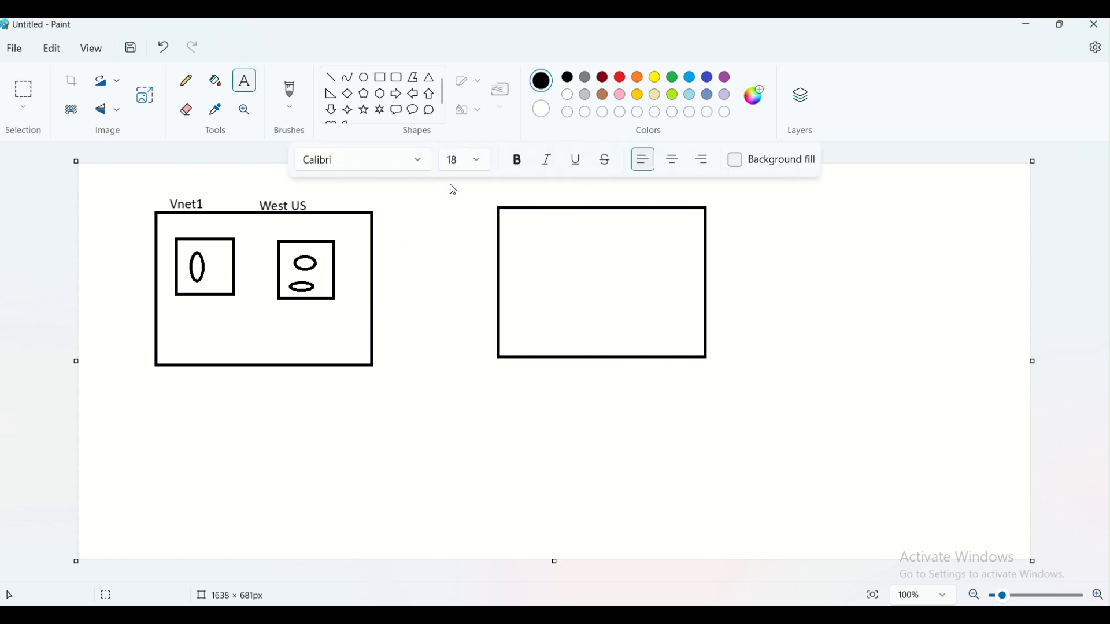
left_click(506, 196)
type("Vnet")
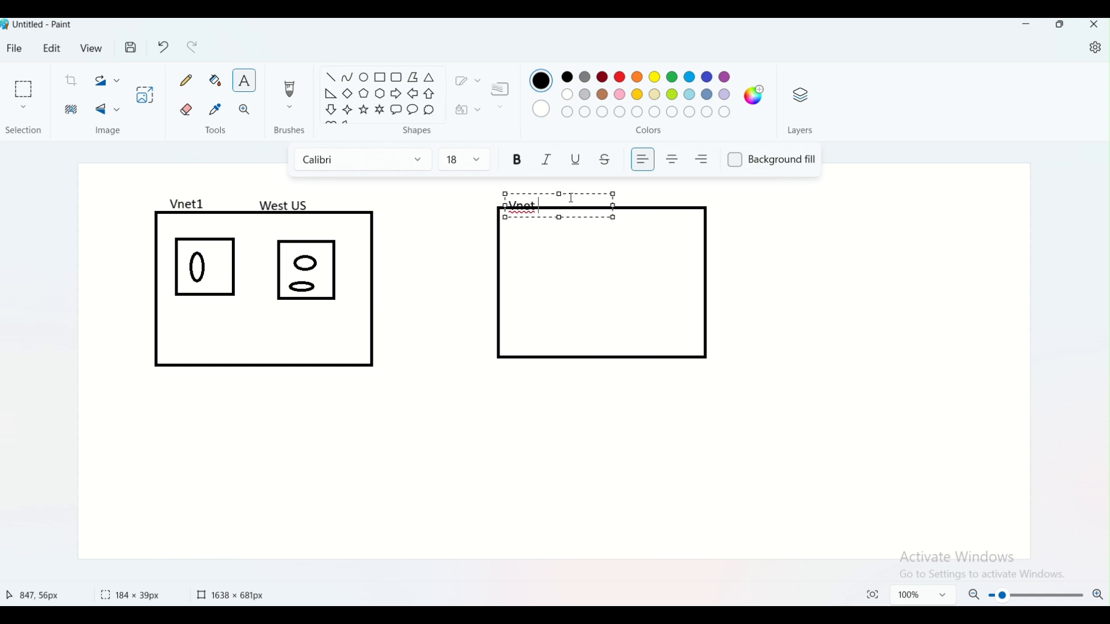
left_click_drag(570, 194, 570, 183)
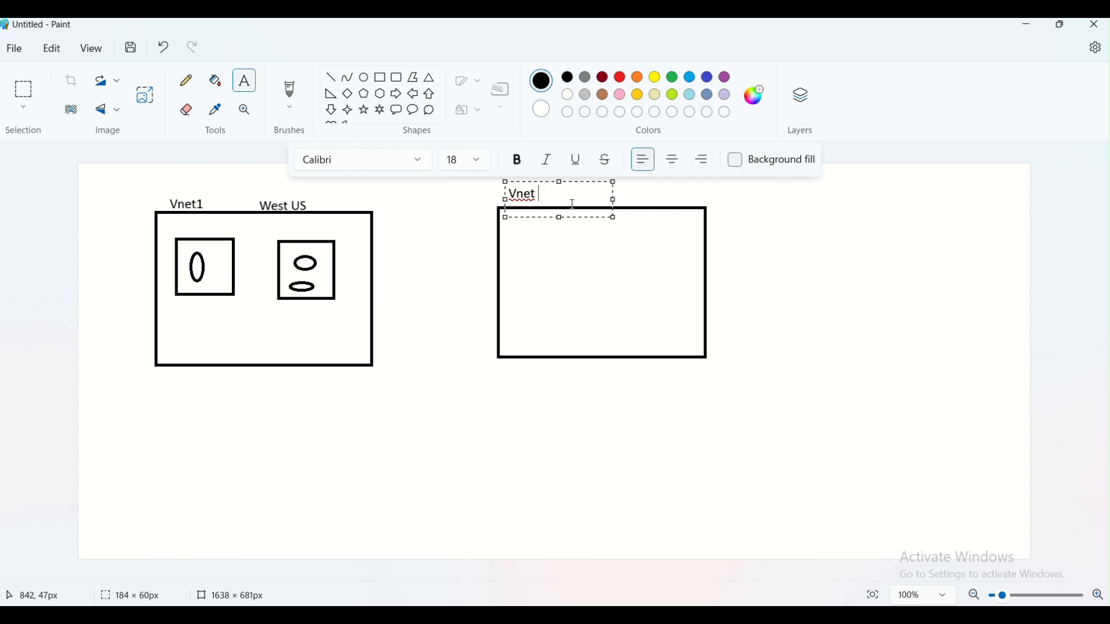
type("Canada")
left_click(783, 307)
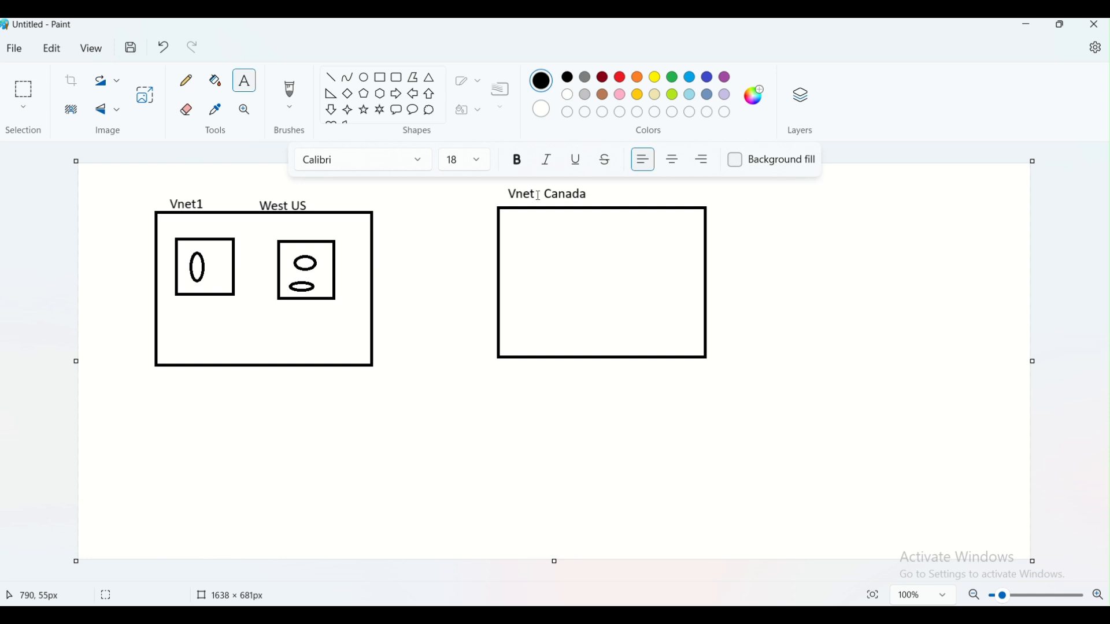
- Draw small rectangles inside the Vnet Canada box
left_click(380, 77)
left_click_drag(518, 240, 555, 295)
left_click_drag(608, 238, 656, 295)
- Add another small box in Vnet Canada and frame Vnet1's two small boxes in green
left_click(565, 265)
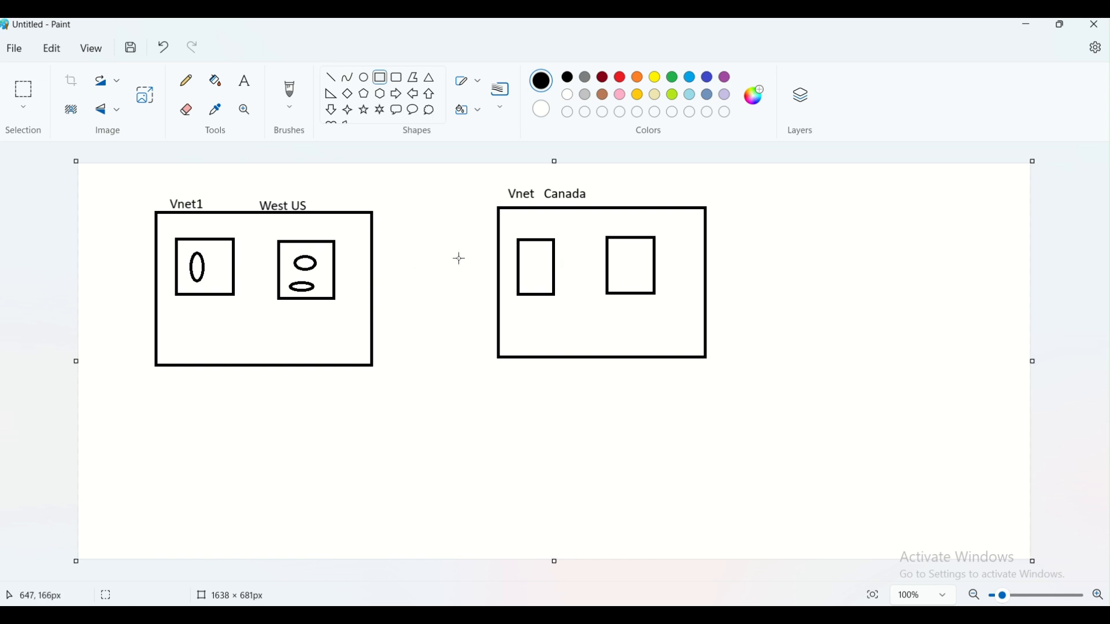
left_click(673, 78)
left_click_drag(163, 233, 243, 311)
left_click(260, 314)
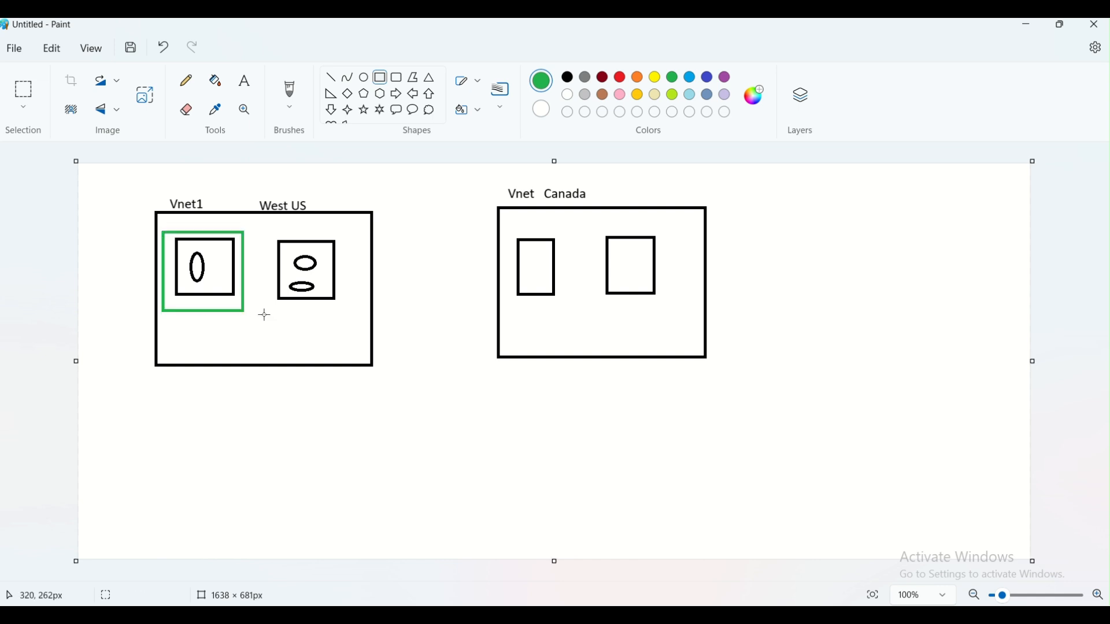
left_click_drag(265, 228, 351, 313)
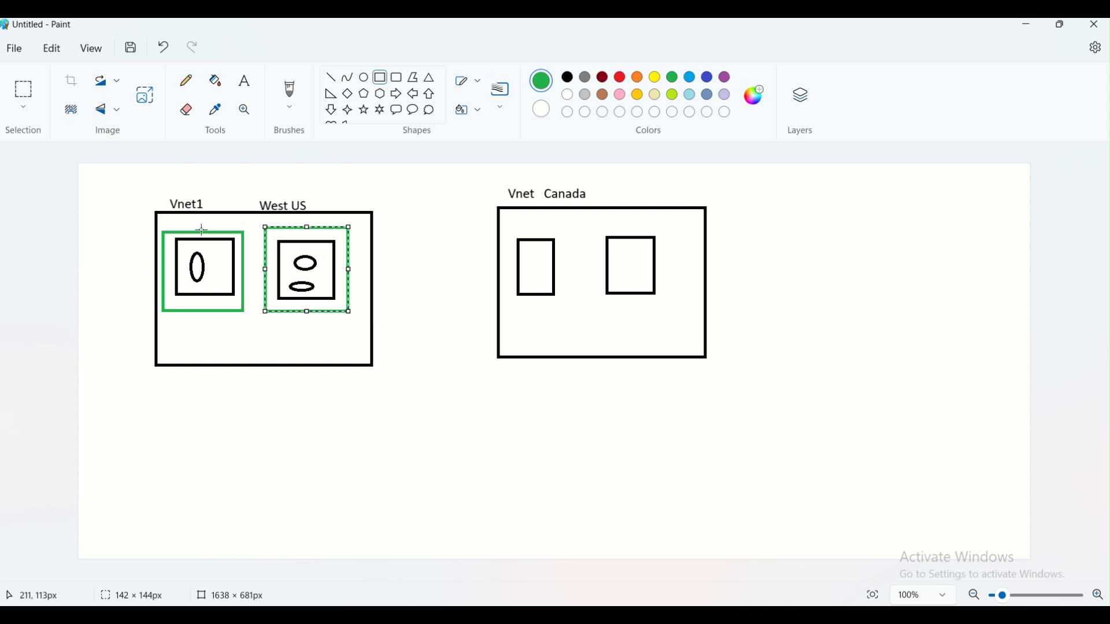
left_click(214, 337)
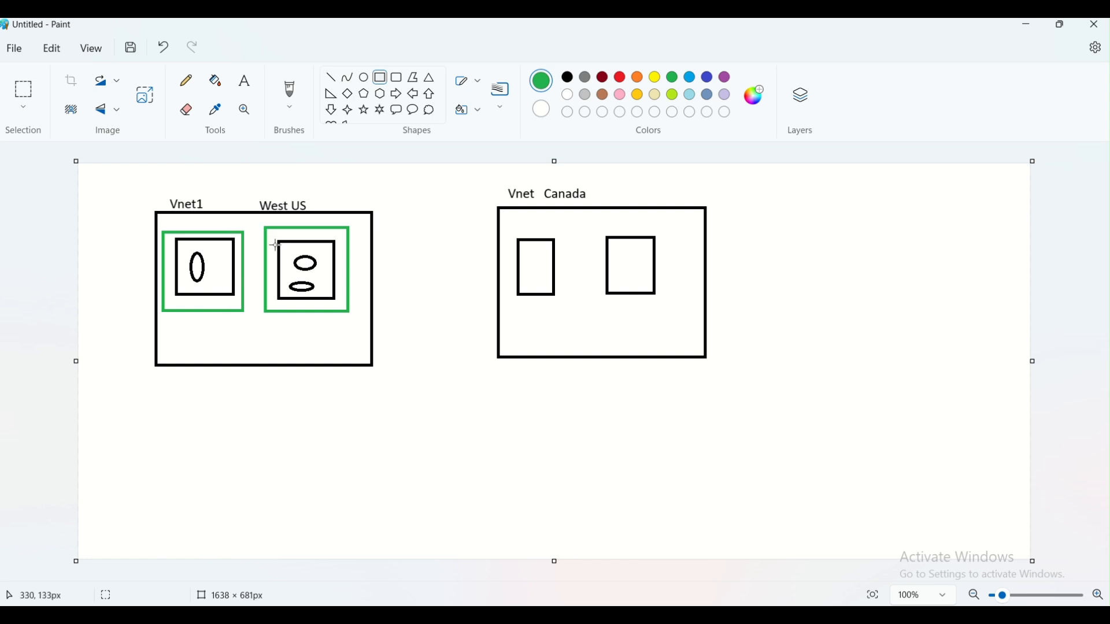
left_click(194, 85)
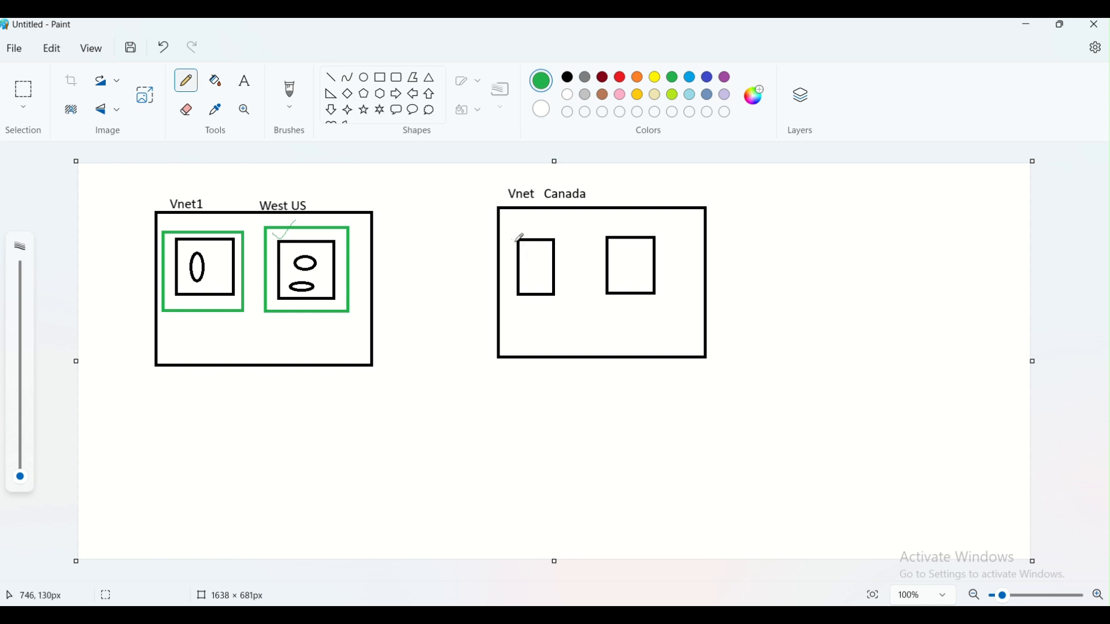
- Type green labels 'Subnet1' and 'subnet2' under Vnet Canada's two small boxes
left_click(250, 89)
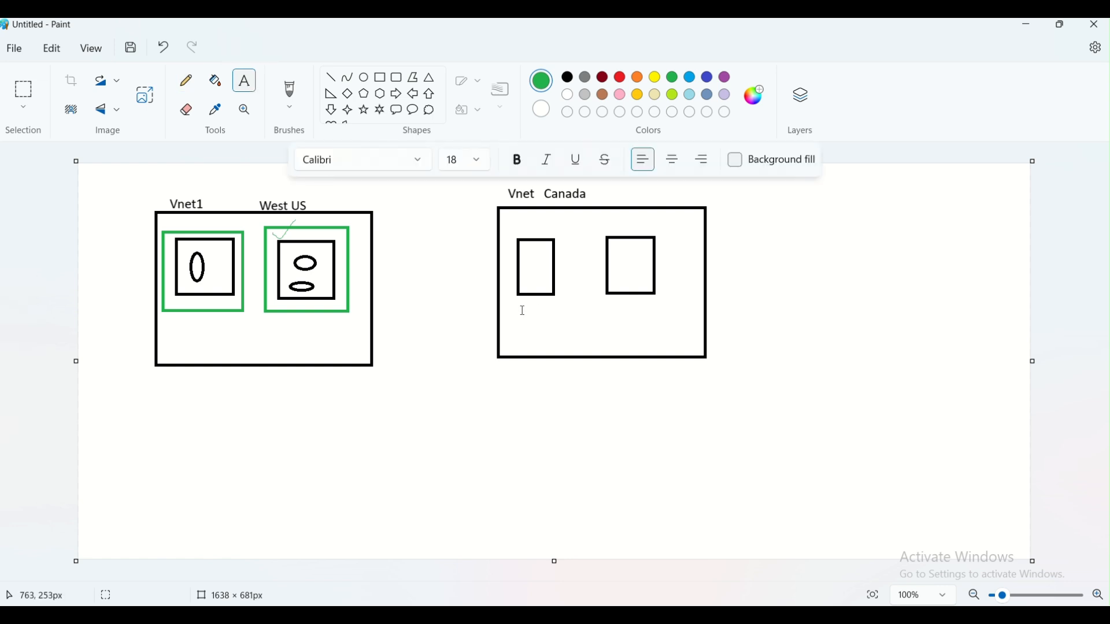
left_click(523, 312)
type("Su")
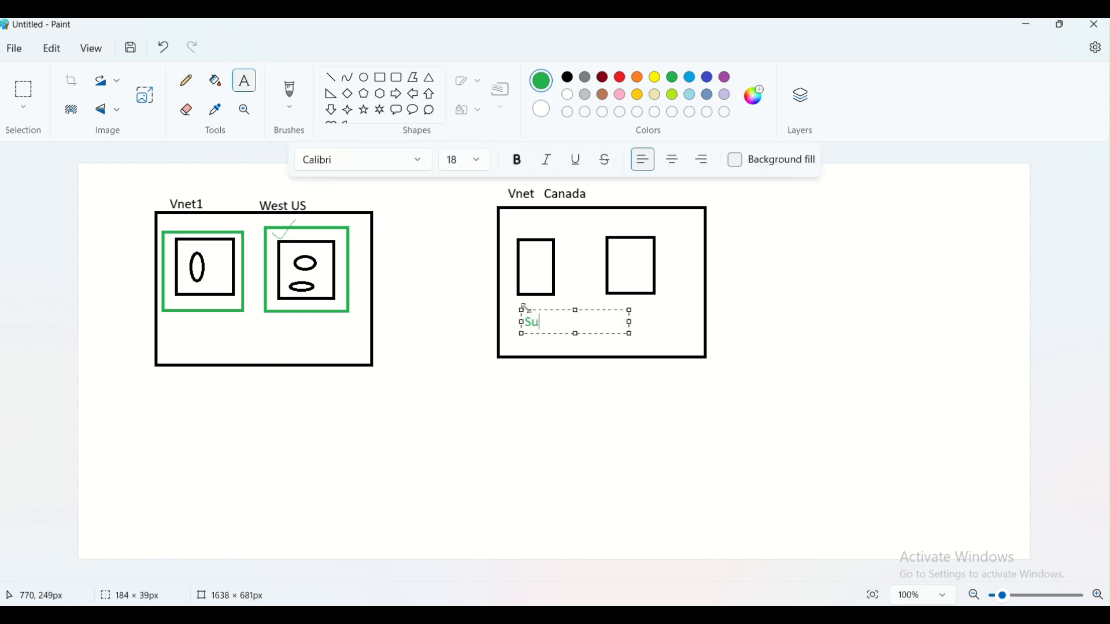
type("bnet1")
left_click(638, 312)
left_click(620, 310)
type("subnet")
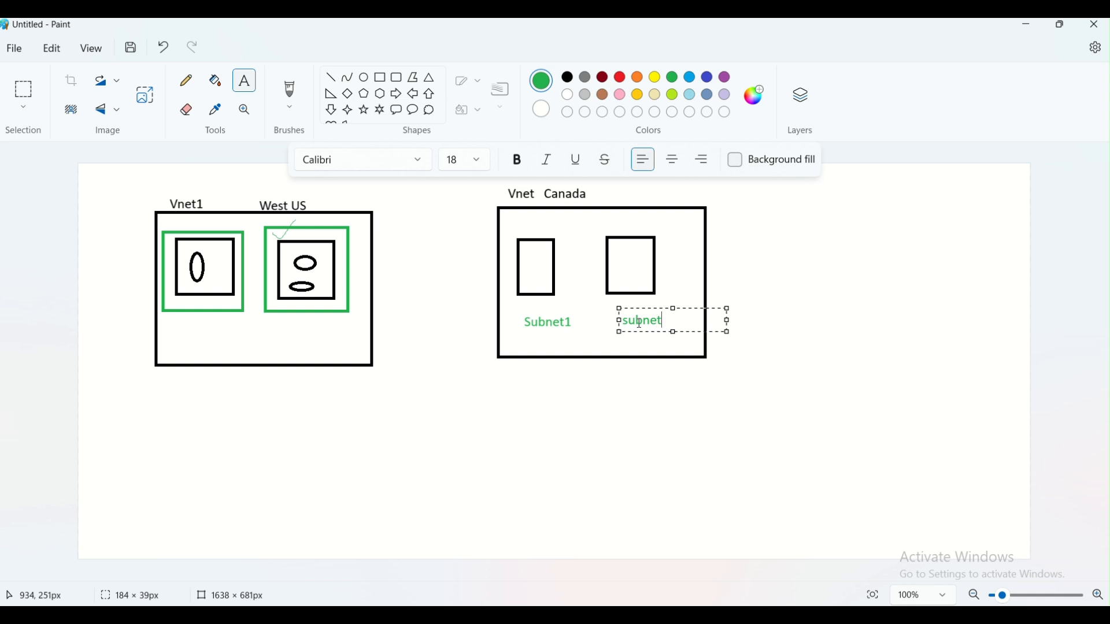
left_click(661, 242)
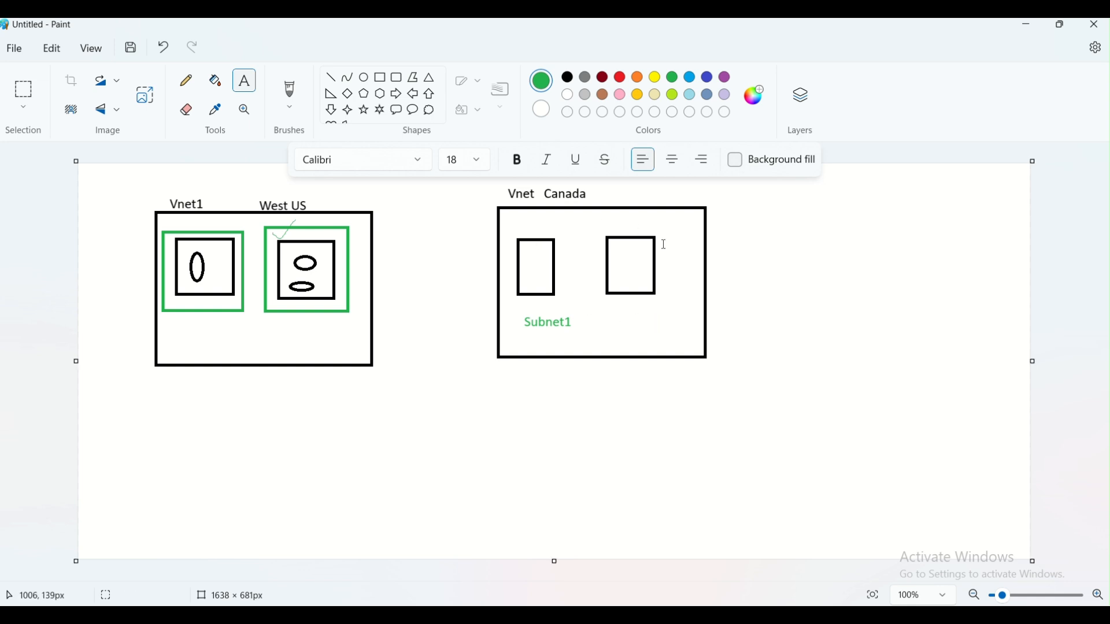
left_click(620, 79)
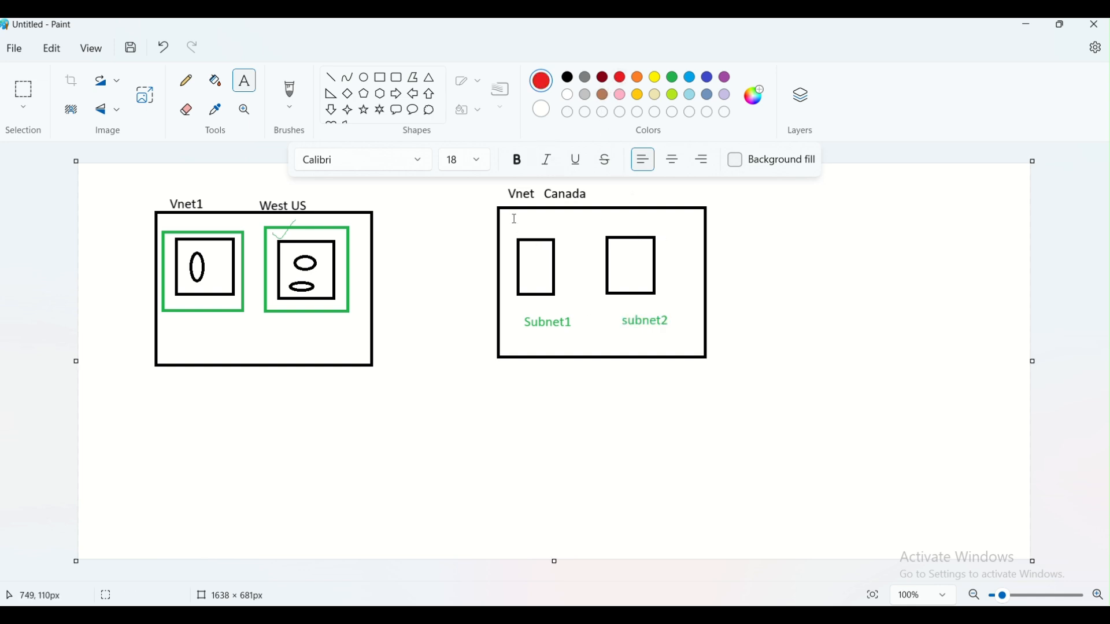
left_click(379, 77)
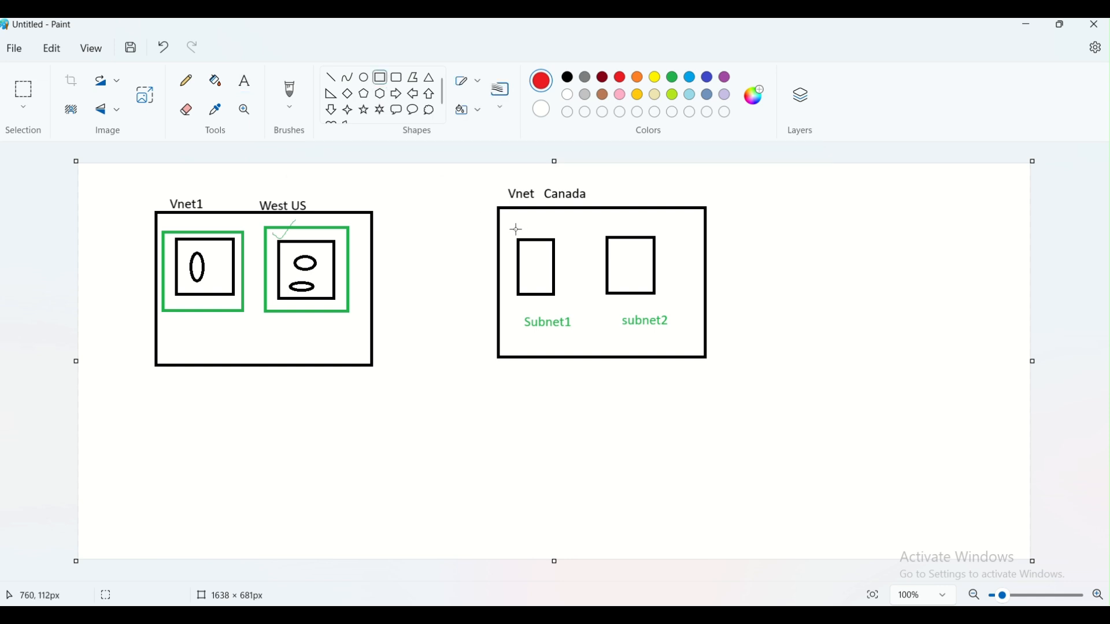
- Draw red rectangles around the Subnet1 and subnet2 boxes
left_click_drag(507, 231, 566, 306)
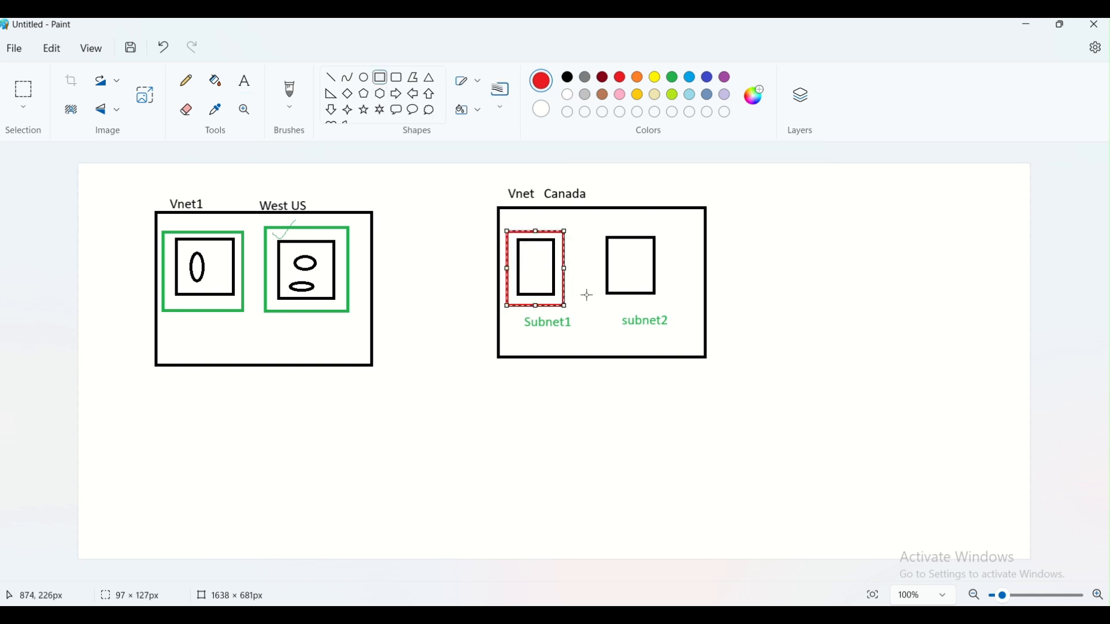
left_click_drag(588, 225, 675, 306)
left_click(688, 325)
- Draw a freehand line from Subnet1 toward West US, then undo it
left_click(187, 81)
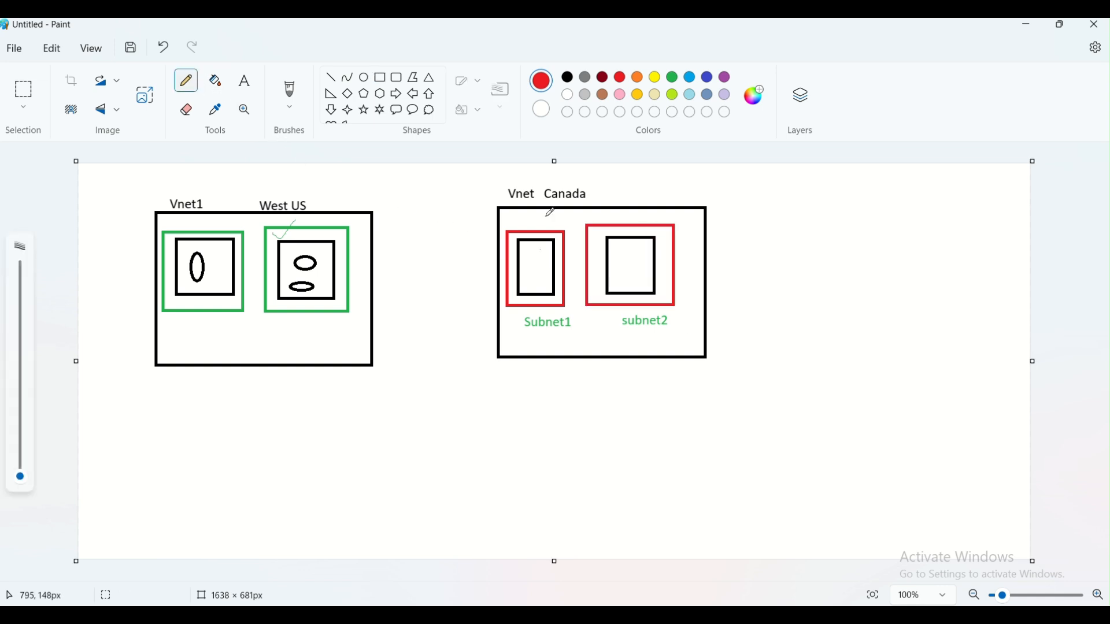
mouse_move(533, 267)
left_mouse_down()
mouse_move(457, 211)
mouse_move(389, 200)
mouse_move(320, 215)
mouse_move(289, 255)
left_mouse_up()
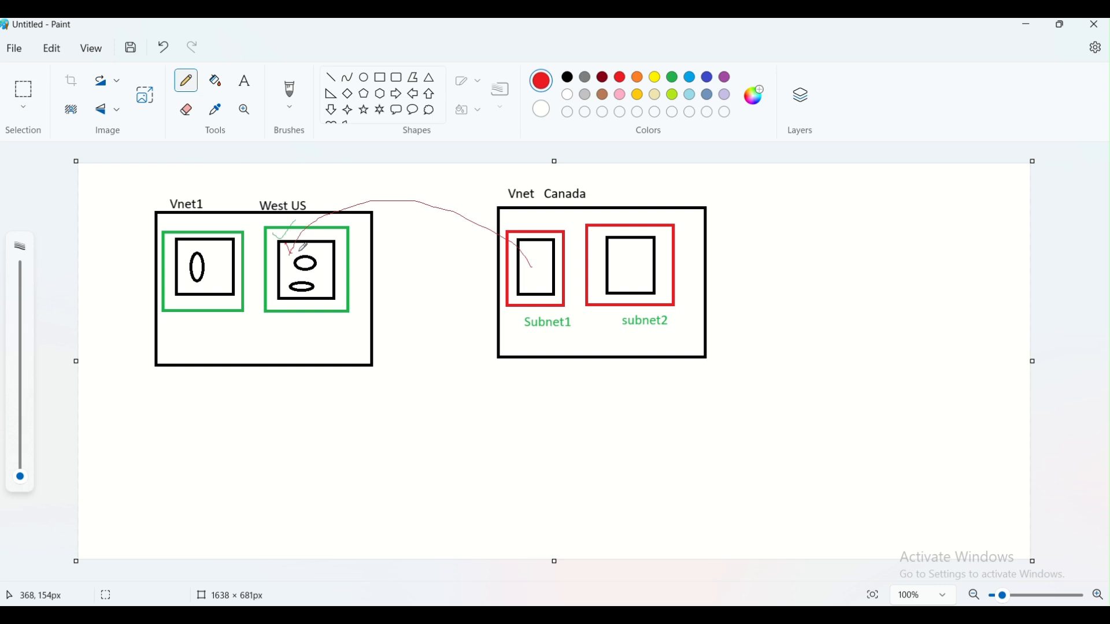
left_click(441, 269)
key("ctrl+z")
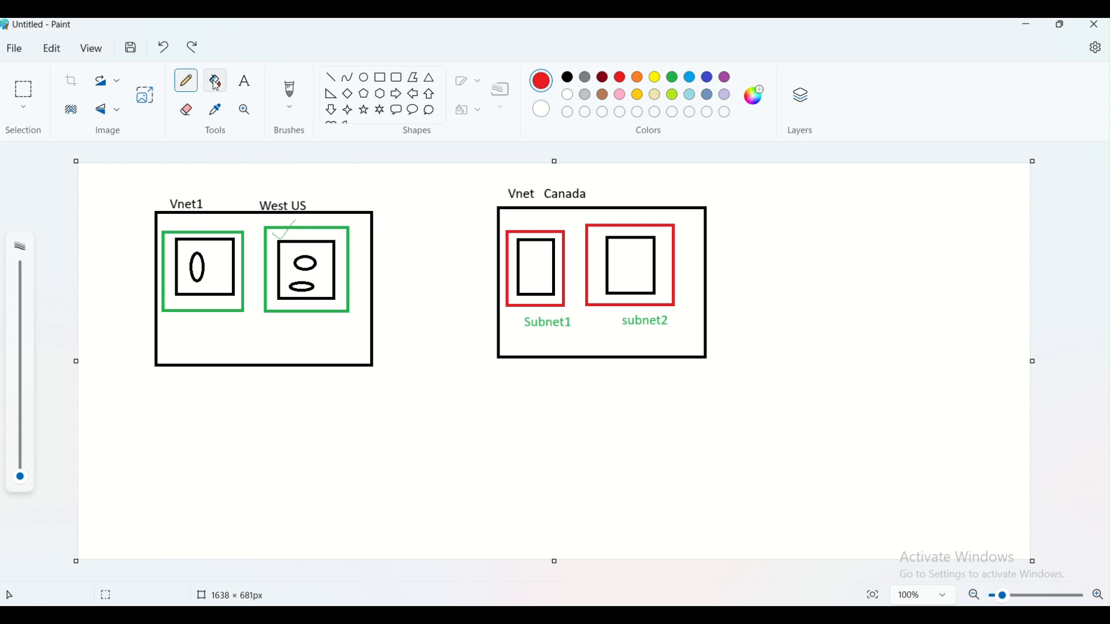
left_click(236, 89)
- Type red '10.0.0.0/16' below Vnet1 and '10.1.0.0/16' below Vnet Canada
left_click(199, 384)
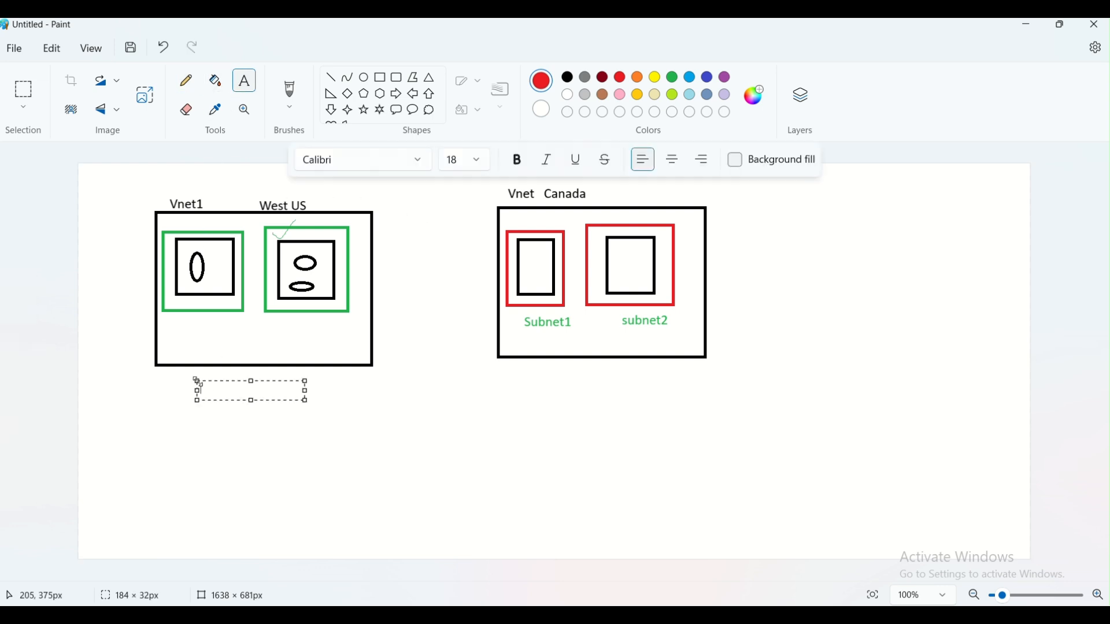
type(".0.0.0/16")
left_click(422, 426)
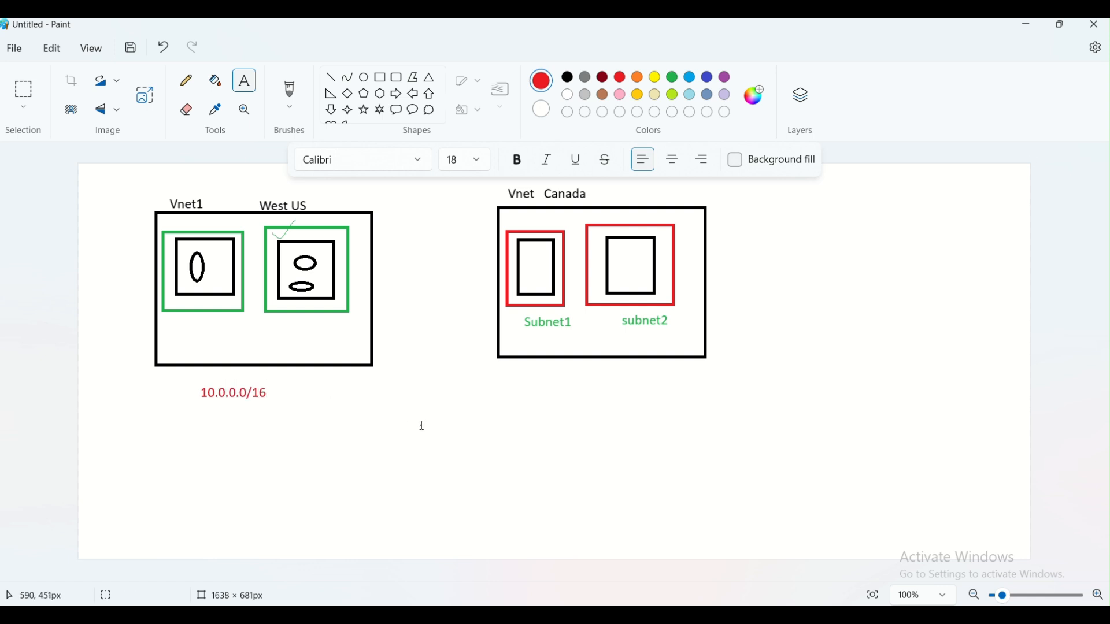
left_click(515, 376)
type("1")
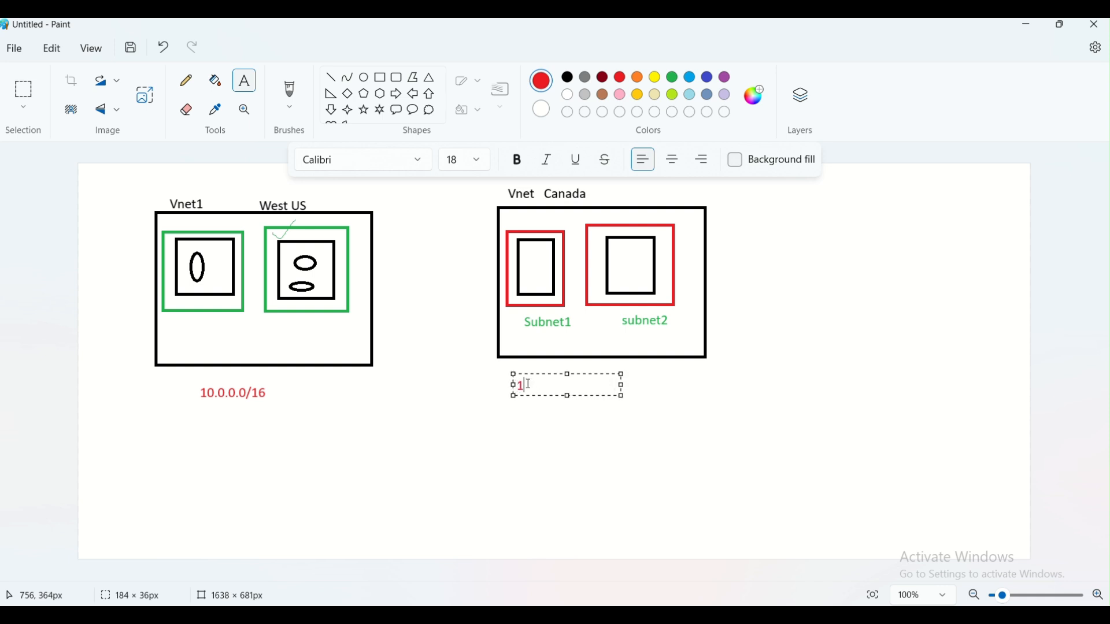
type("0.1.0")
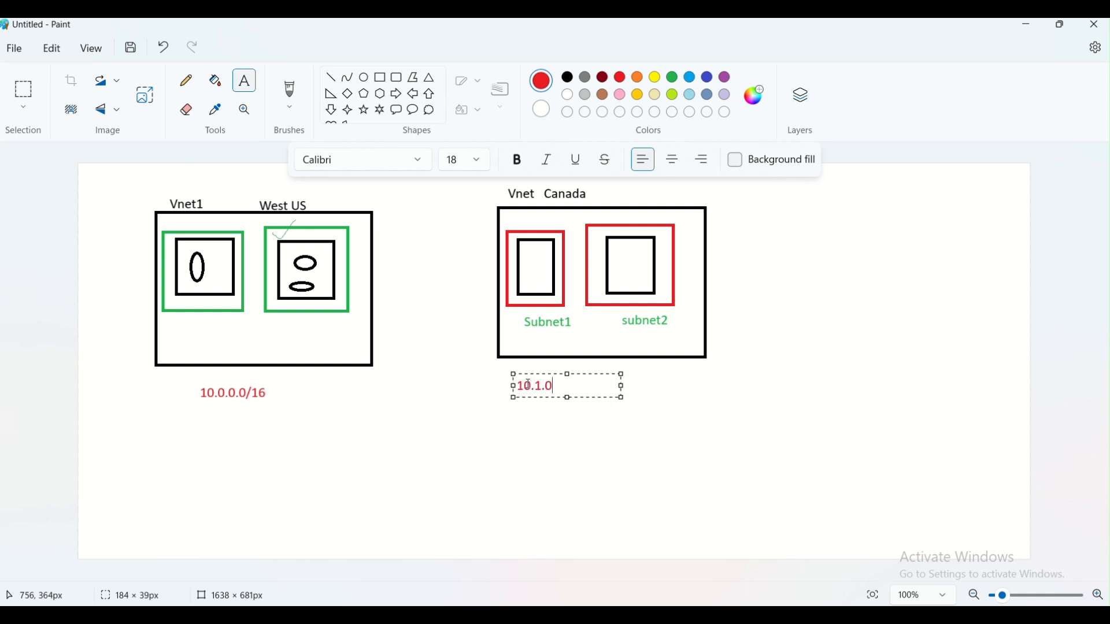
type(".0/16")
left_click(679, 412)
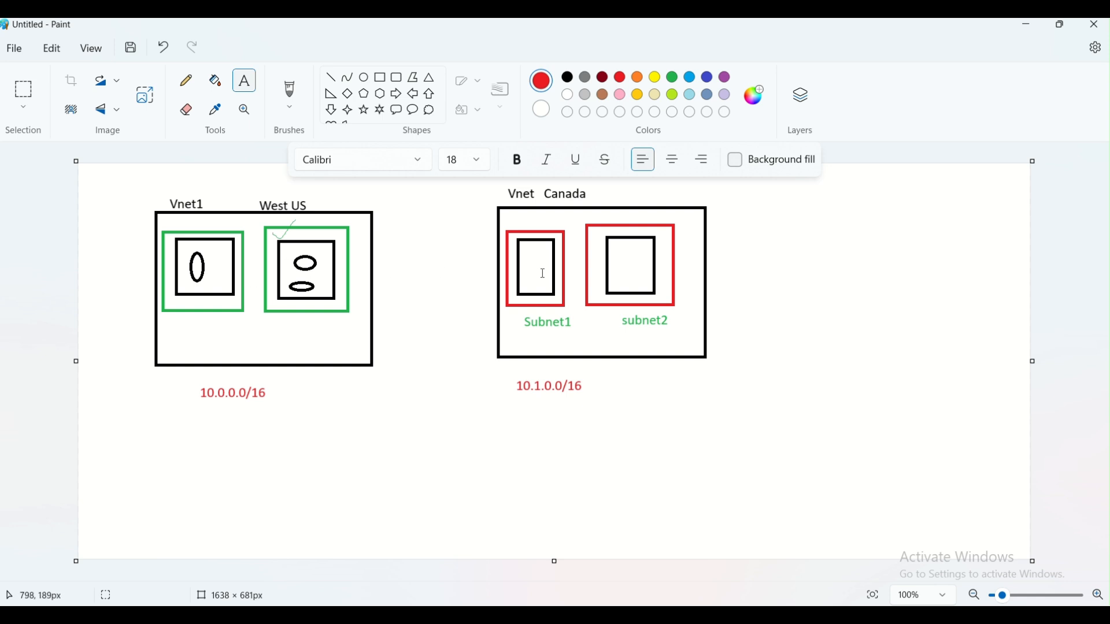
- Draw a red double-headed arrow between the Vnet1 and Vnet Canada boxes
left_click(331, 78)
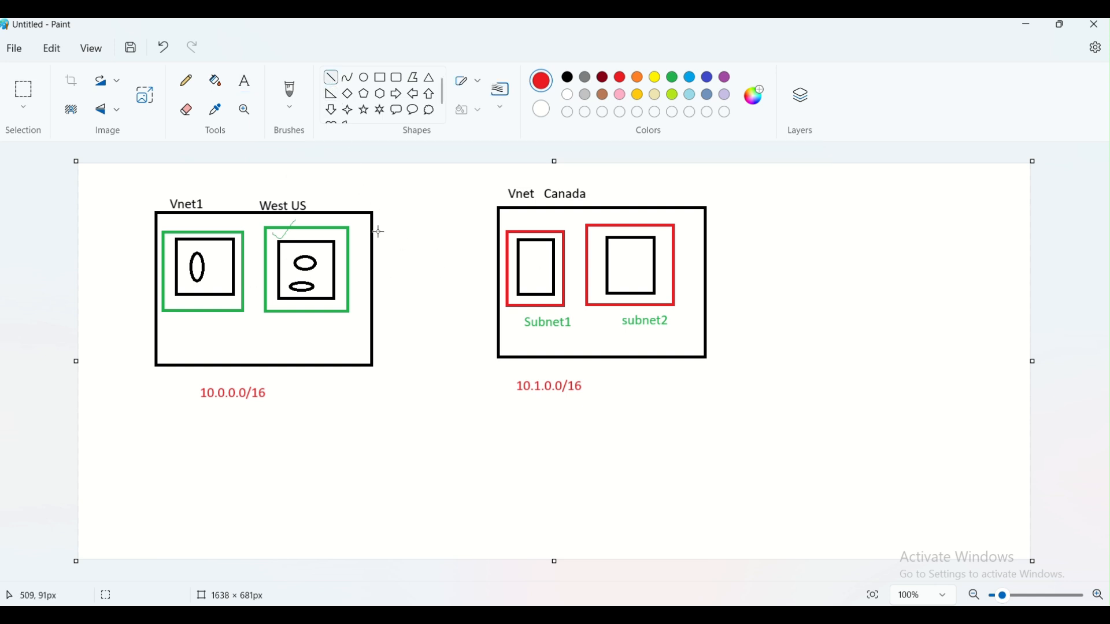
mouse_move(374, 266)
left_mouse_down()
mouse_move(439, 256)
mouse_move(497, 265)
mouse_move(478, 246)
mouse_move(497, 266)
left_mouse_up()
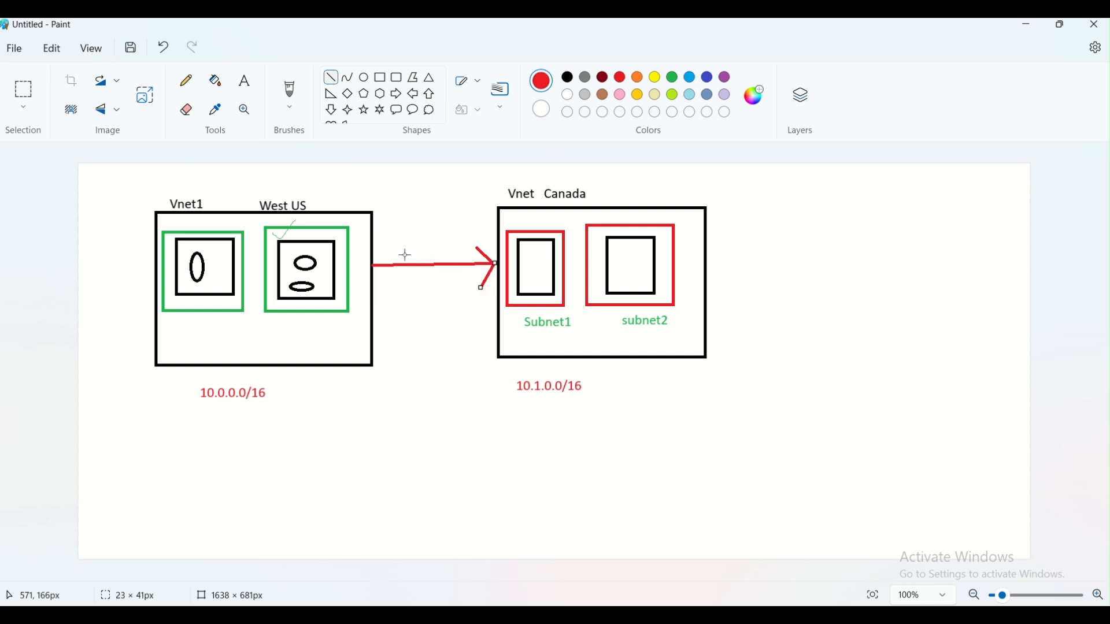
mouse_move(396, 243)
left_mouse_down()
mouse_move(374, 263)
mouse_move(377, 276)
mouse_move(371, 268)
left_mouse_up()
- Label the arrow 'Peering' just below it
left_click(245, 81)
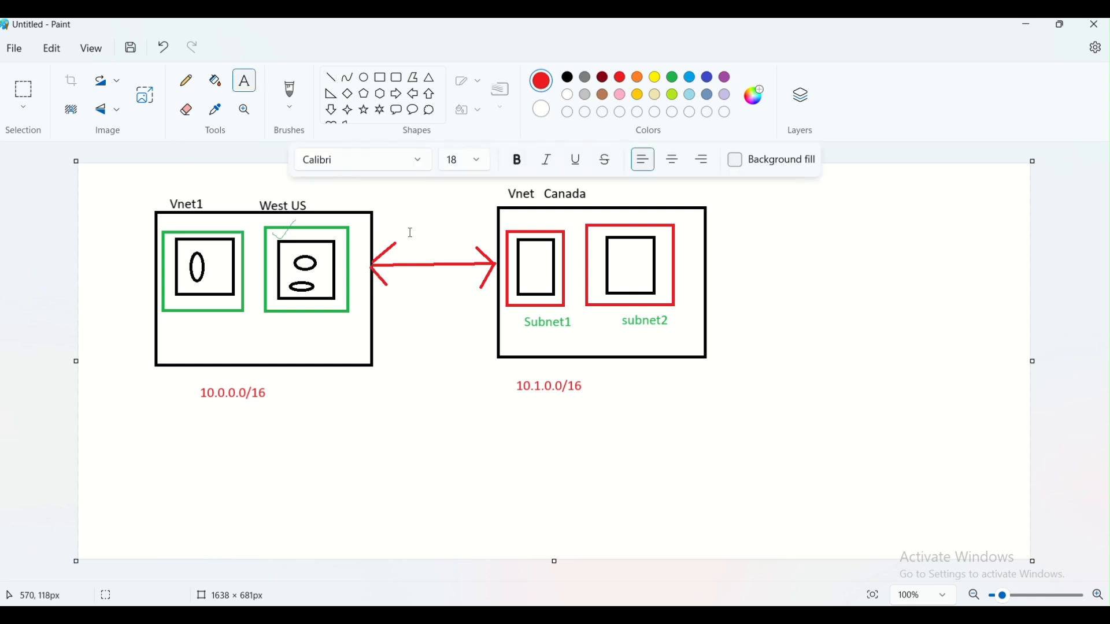
left_click(395, 290)
type("Peering")
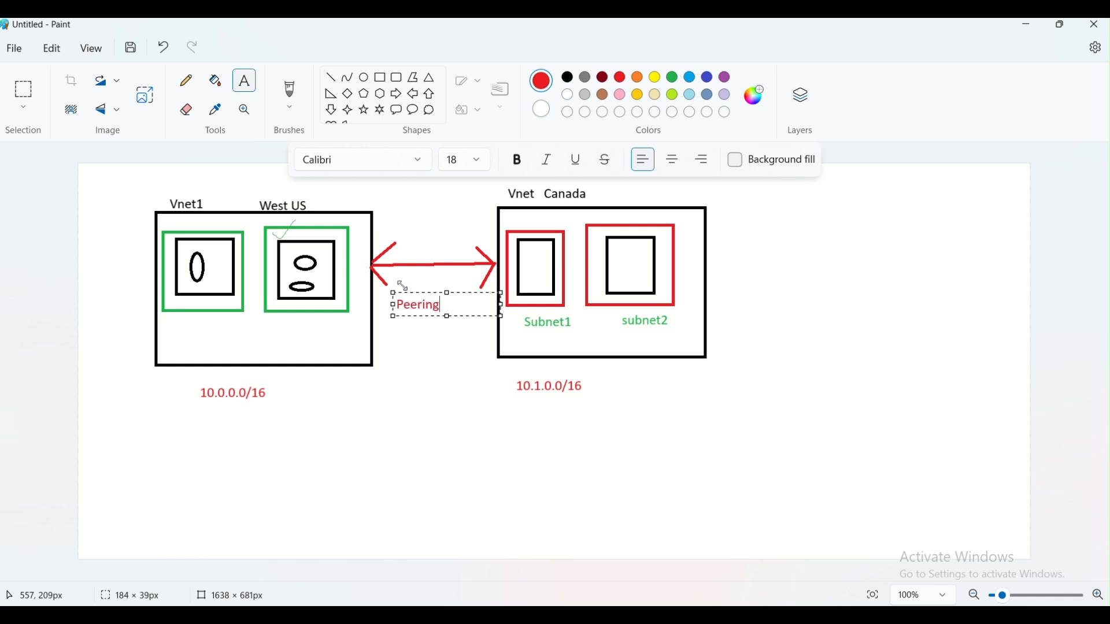
left_click(449, 372)
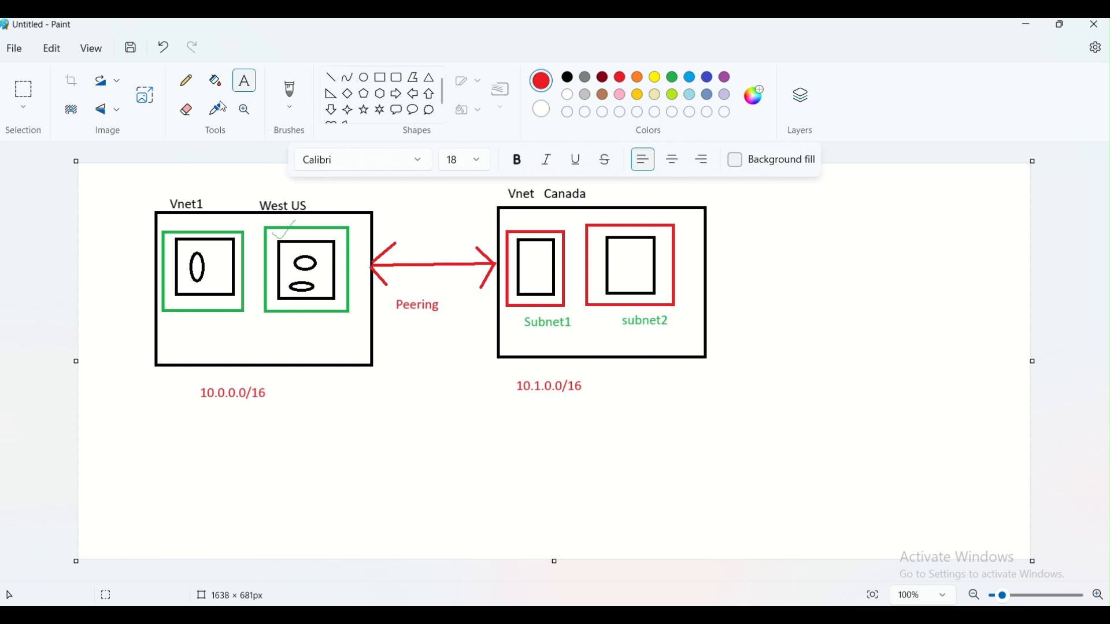
- Pencil check marks beside West US, on Subnet1 and subnet2, and above Vnet Canada
left_click(186, 80)
mouse_move(340, 253)
left_mouse_down()
mouse_move(354, 253)
mouse_move(351, 267)
left_mouse_up()
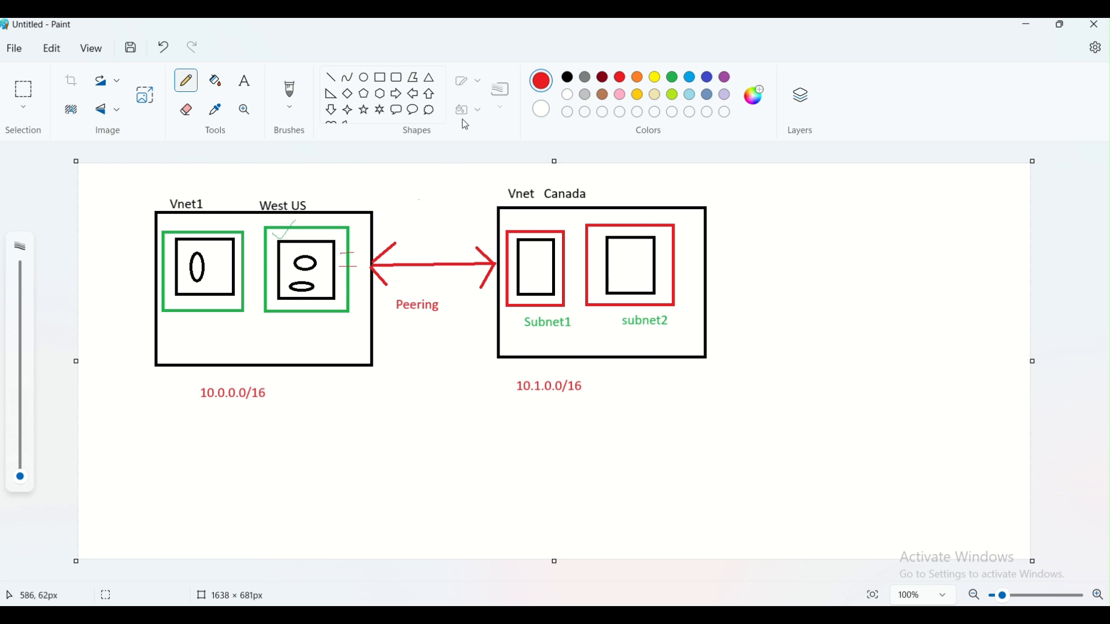
left_click(476, 42)
left_click_drag(536, 226, 549, 220)
left_click_drag(621, 217, 630, 214)
left_click_drag(323, 198, 336, 194)
left_click_drag(632, 193, 653, 181)
- Add the red title 'Hub and Spoke Architecture' at top right, then launch mspaint via Win+R
left_click(244, 81)
left_click(778, 199)
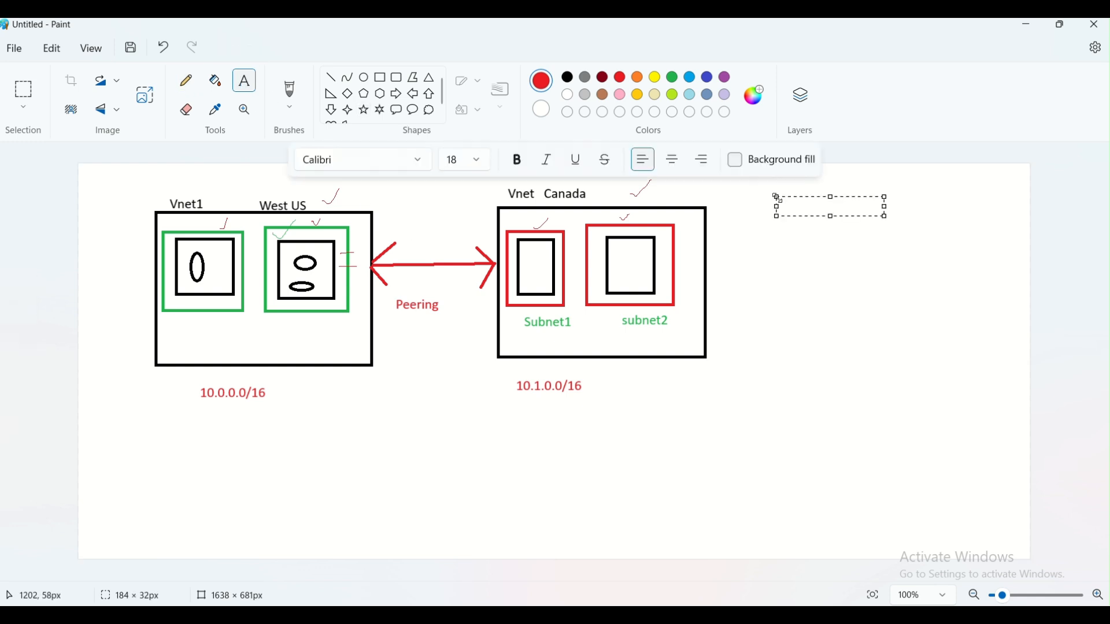
type("Hub and Spoke Ar")
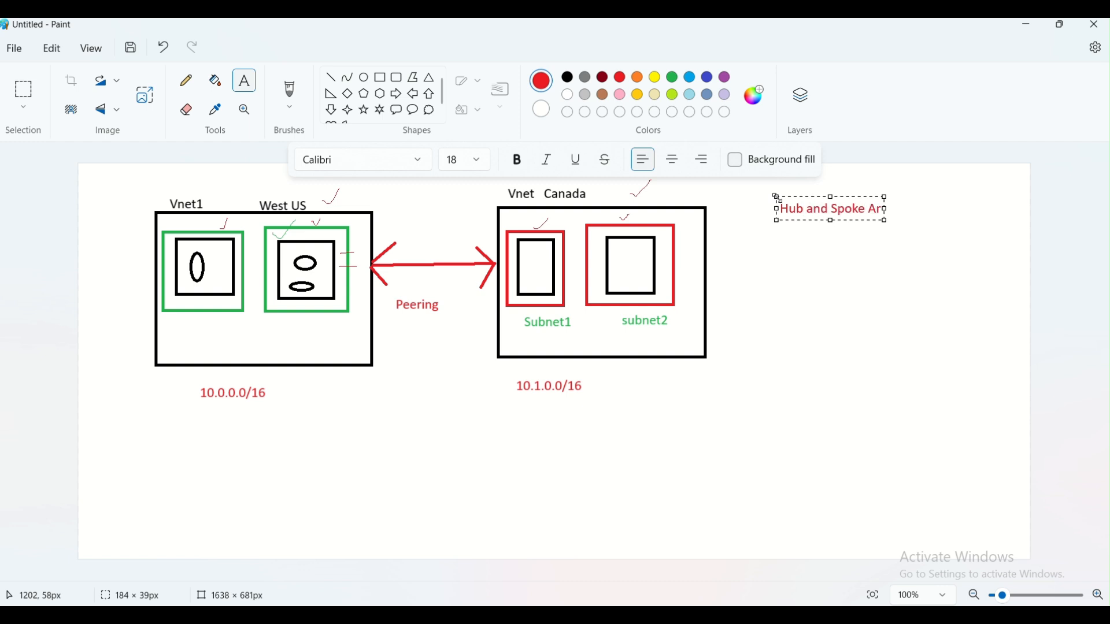
type("chitecture")
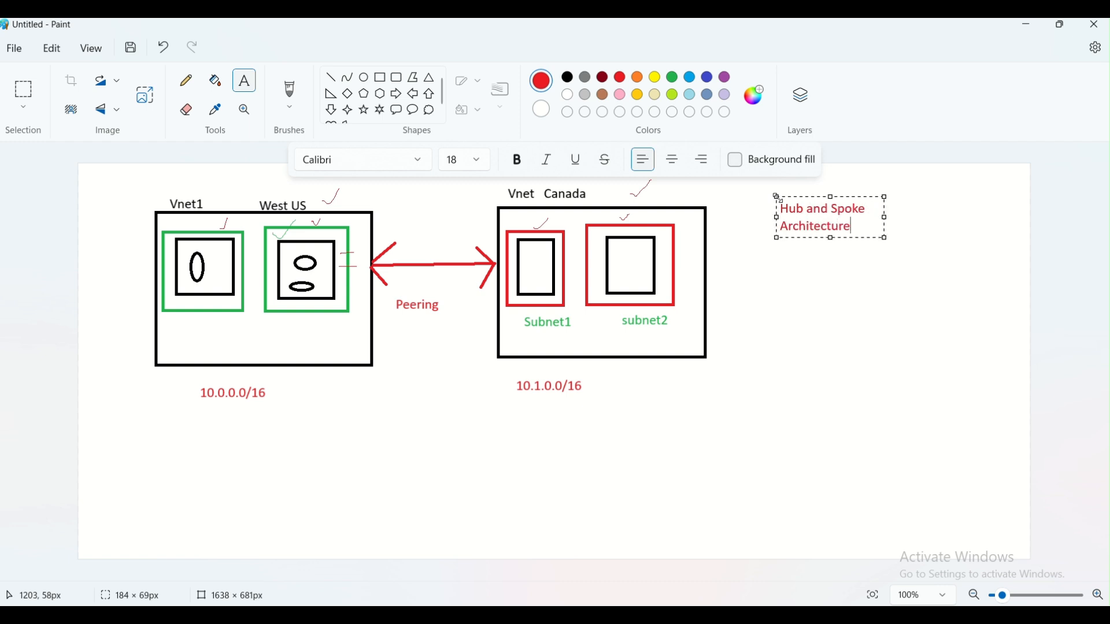
left_click(877, 300)
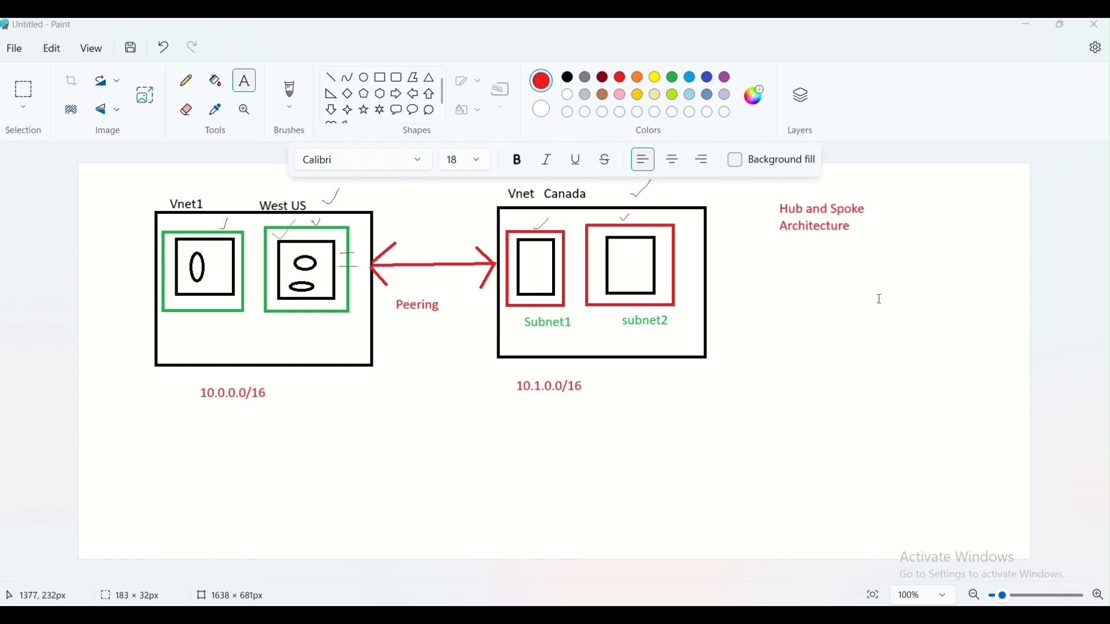
key("super+r")
key("Return")
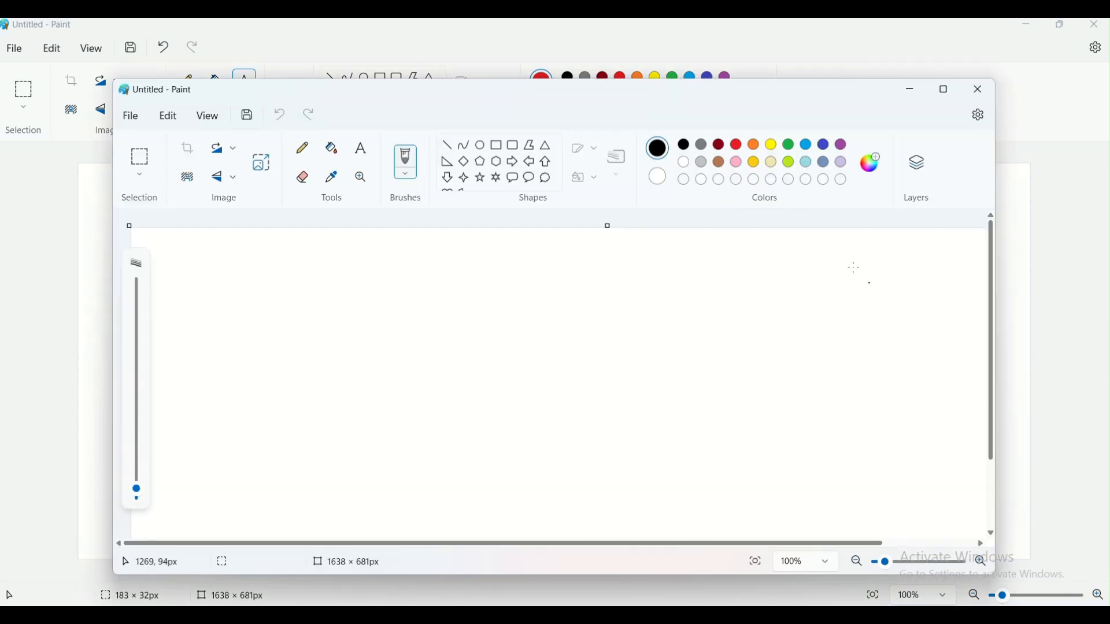
- Maximize the new window and draw a large rounded rectangle across the canvas
left_click(946, 91)
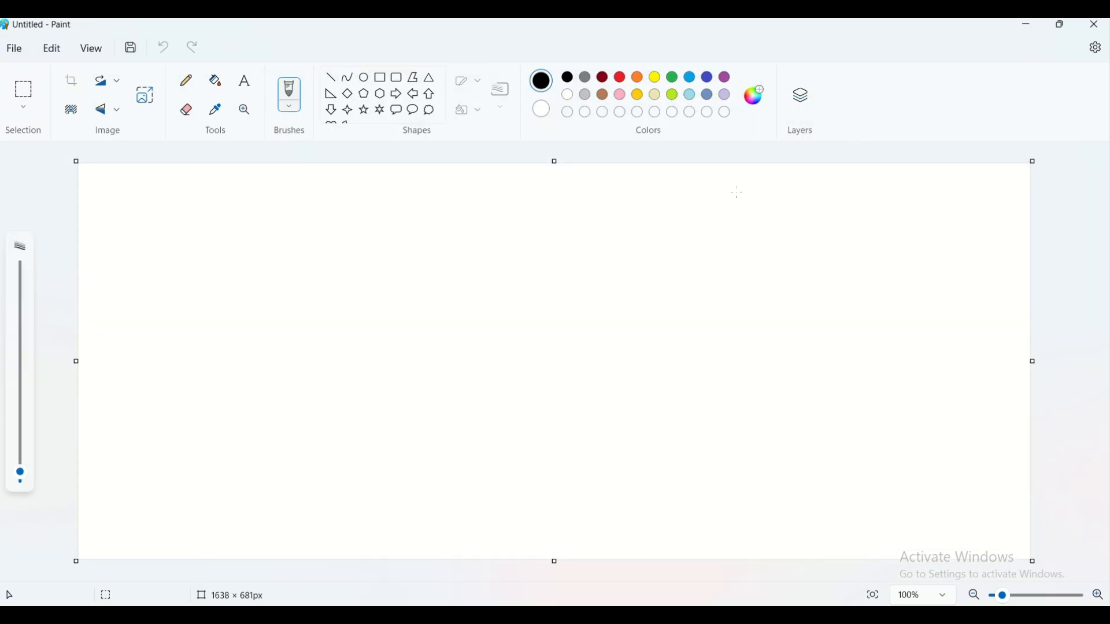
left_click(396, 81)
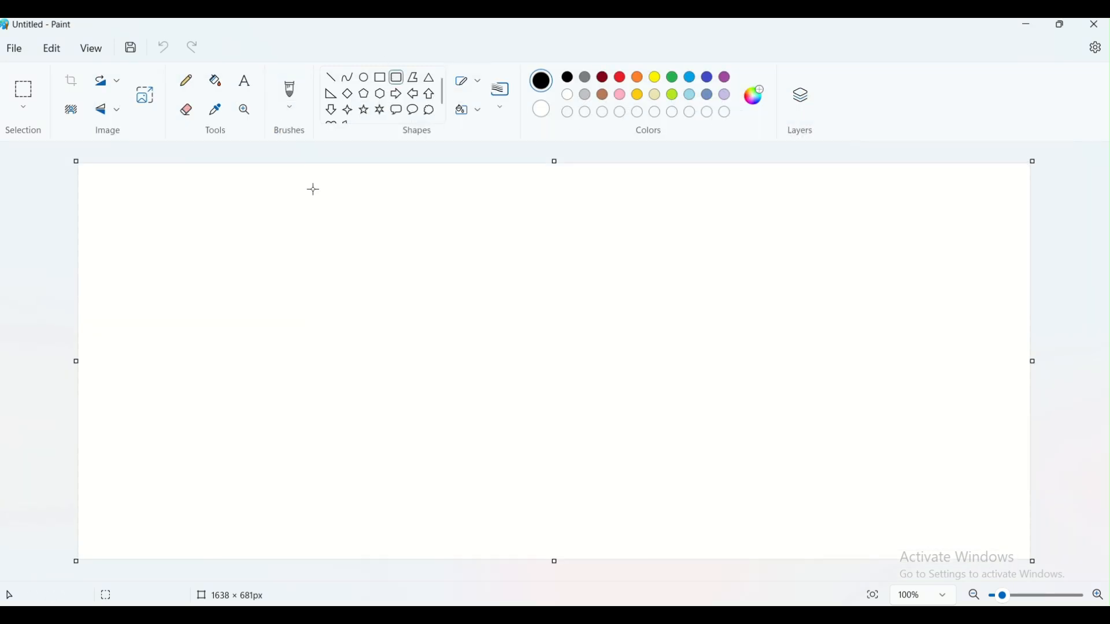
left_click_drag(239, 262, 708, 513)
left_click(721, 437)
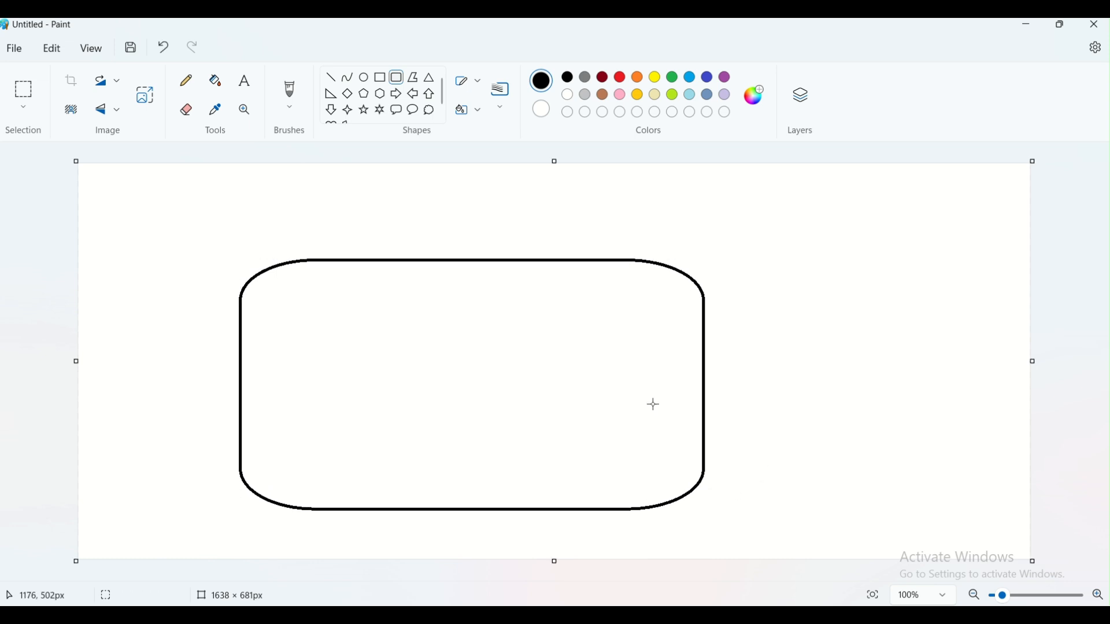
- Draw four plain rectangles inside it, two on top and two below
left_click(379, 77)
left_click_drag(363, 290, 436, 349)
left_click_drag(520, 291, 596, 350)
left_click(600, 374)
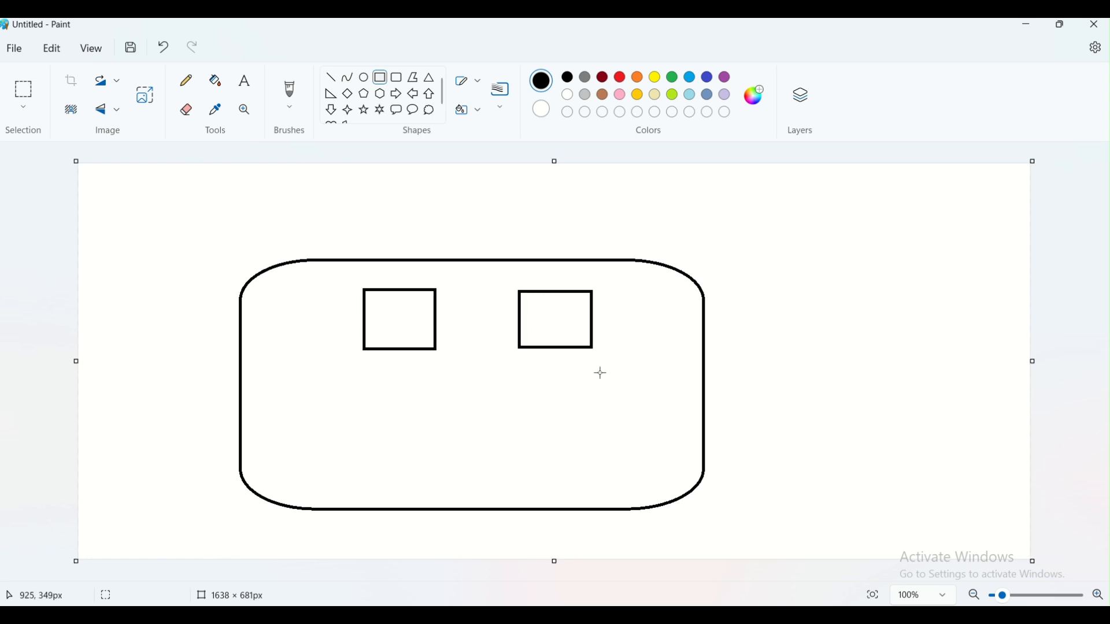
left_click_drag(518, 409, 606, 467)
left_click(644, 448)
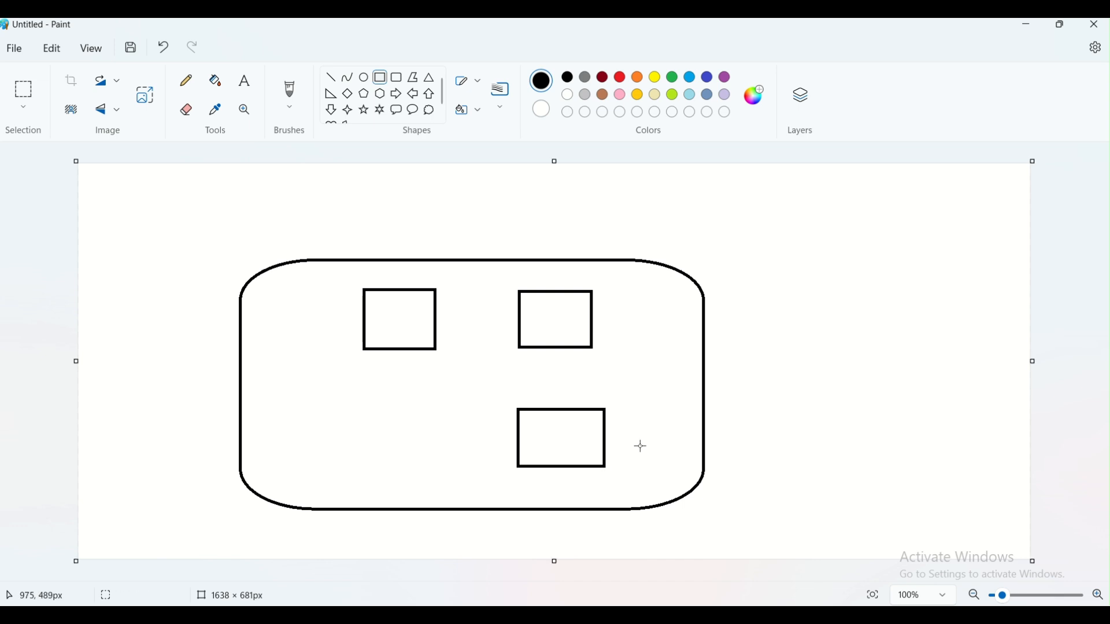
left_click_drag(378, 410, 463, 474)
left_click(654, 421)
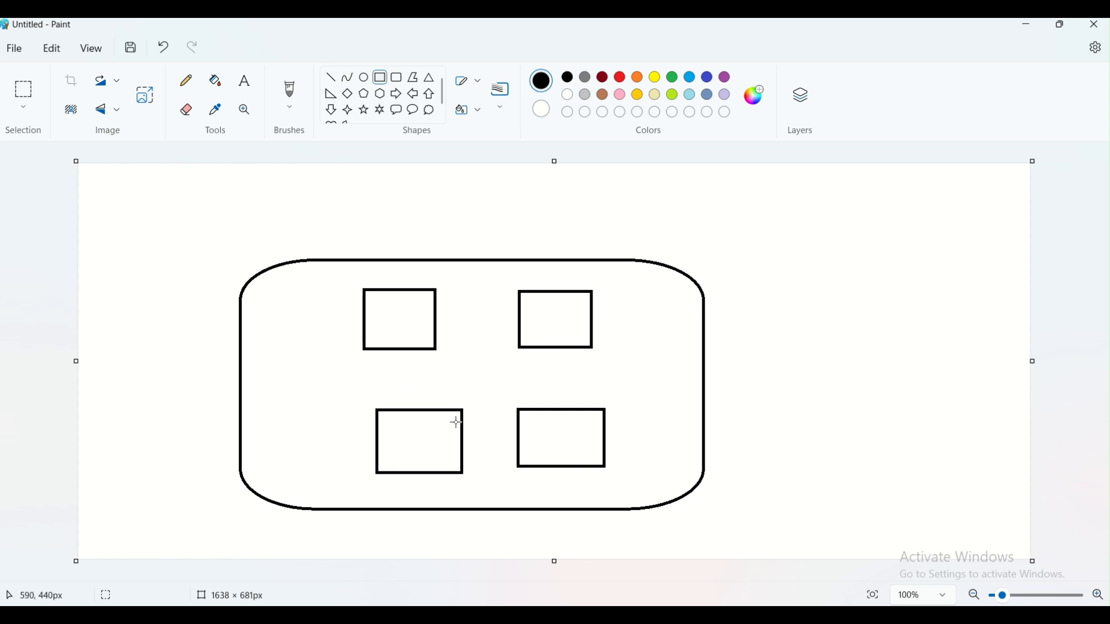
- Draw a red circle at the left inside the rounded rectangle
left_click(364, 78)
left_click(620, 79)
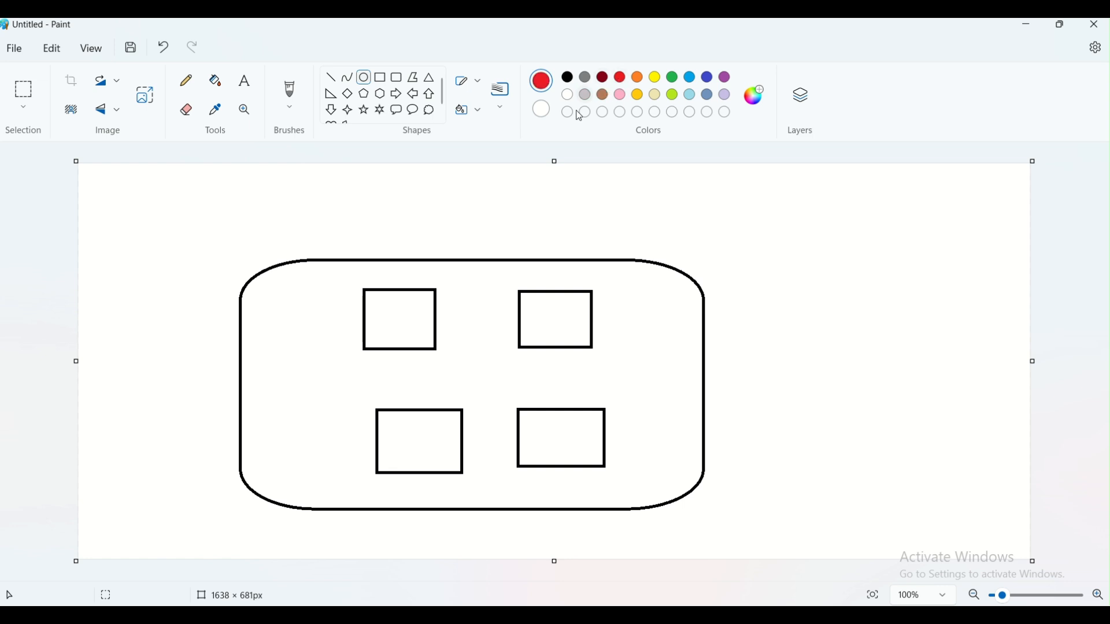
left_click_drag(260, 294, 316, 354)
left_click(321, 410)
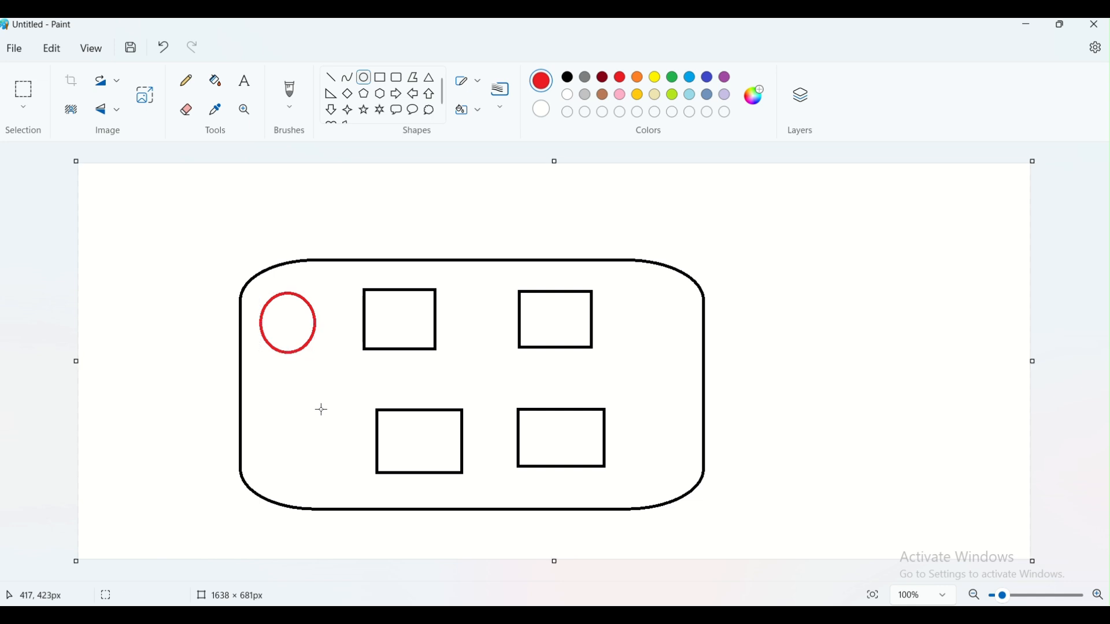
- Draw a short red straight line leading into the circle from the left
left_click(330, 77)
left_click_drag(214, 298, 250, 320)
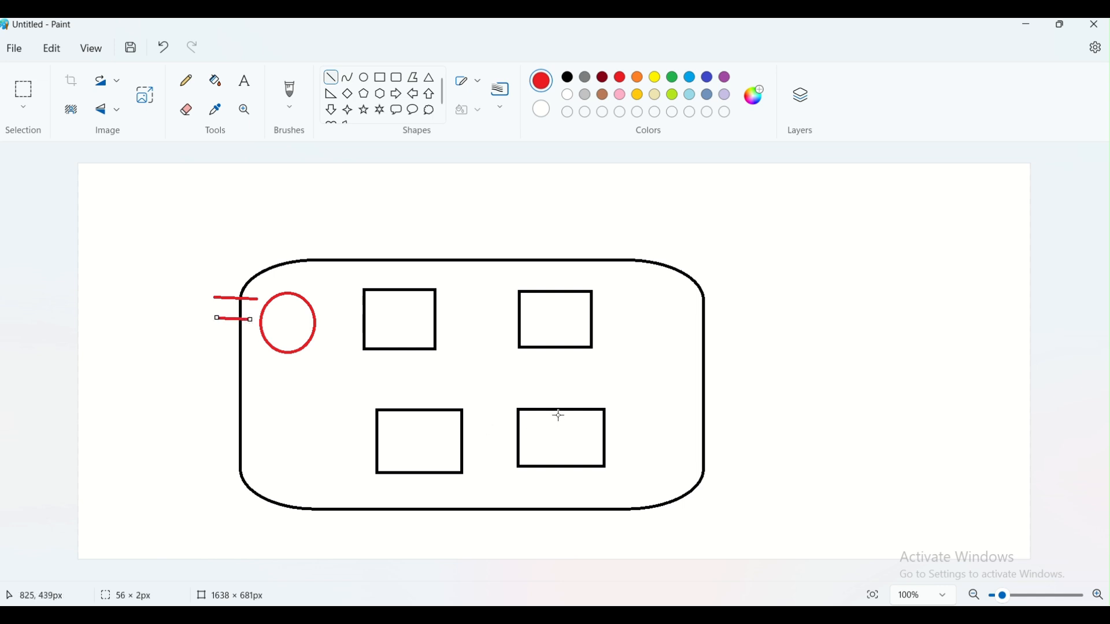
left_click(192, 81)
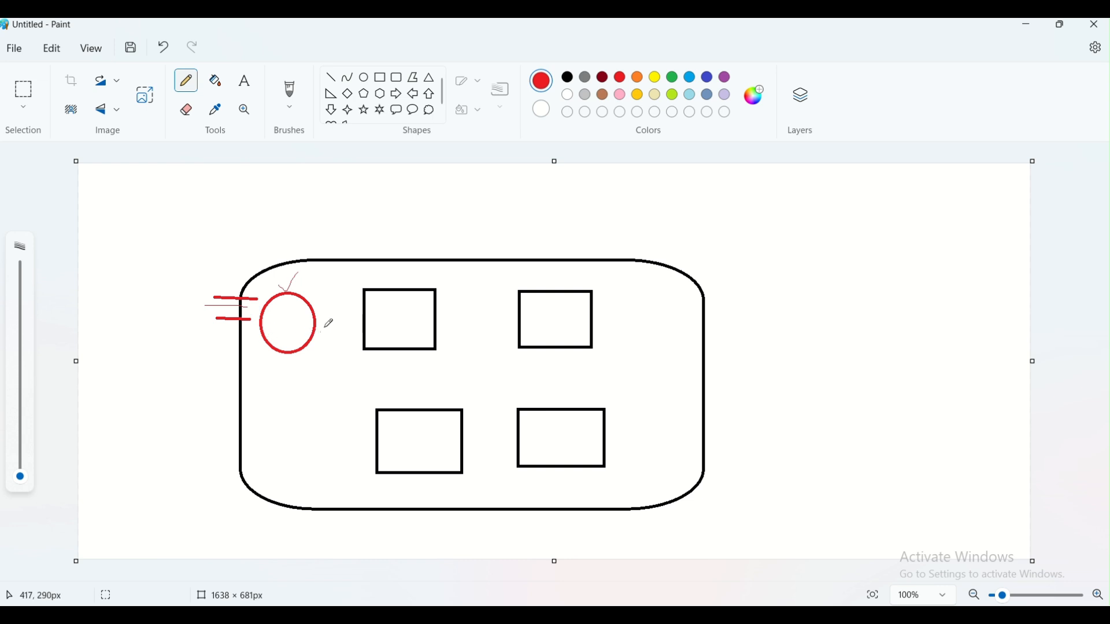
- Draw pencil lines from the red circle to each of the four rectangles
left_click_drag(317, 318, 363, 320)
left_click_drag(304, 345, 375, 408)
mouse_move(317, 335)
left_mouse_down()
mouse_move(349, 356)
mouse_move(411, 368)
mouse_move(526, 339)
left_mouse_up()
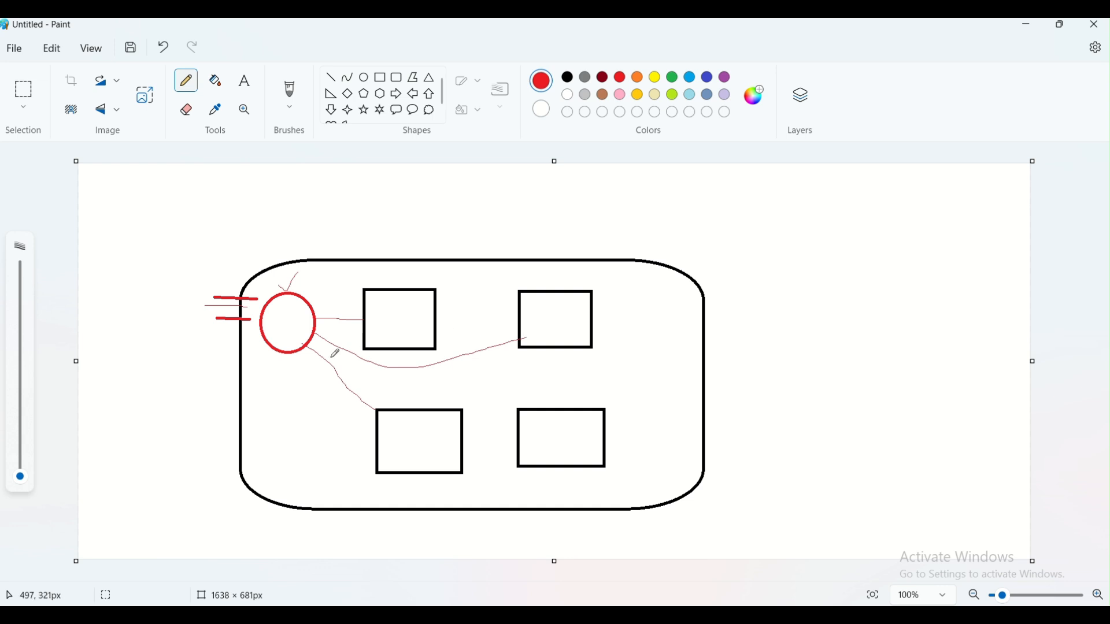
mouse_move(291, 356)
left_mouse_down()
mouse_move(306, 427)
mouse_move(365, 476)
mouse_move(475, 495)
mouse_move(529, 464)
left_mouse_up()
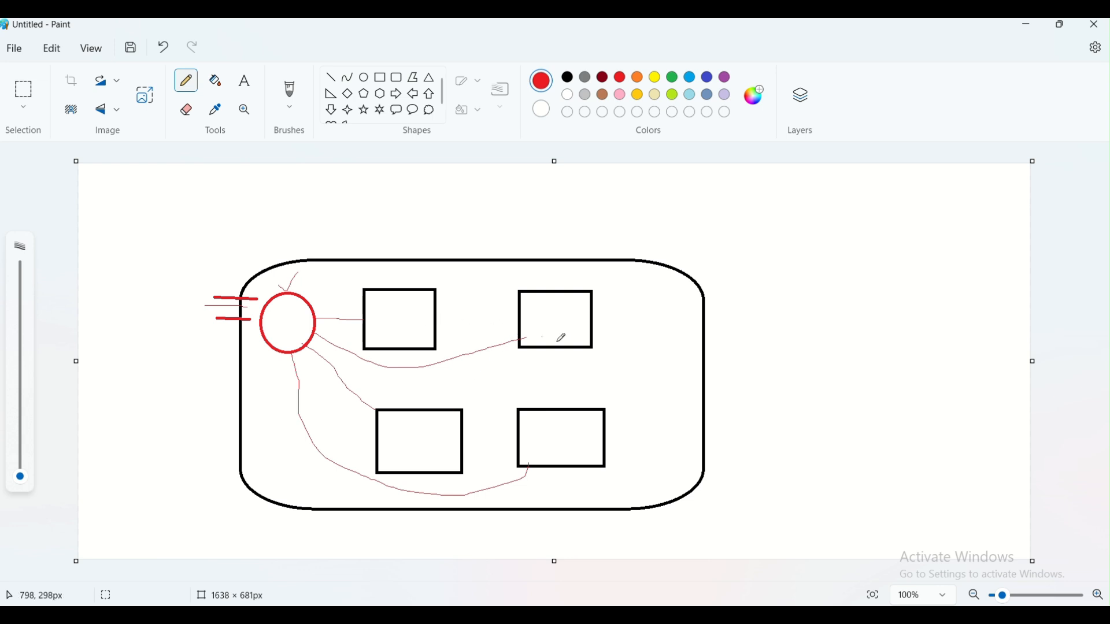
- Link the rectangles to each other vertically, horizontally and along both diagonals
left_click_drag(560, 349, 558, 411)
left_click_drag(414, 352, 415, 407)
left_click_drag(438, 317, 518, 316)
left_click_drag(465, 435, 516, 435)
left_click_drag(436, 340, 528, 409)
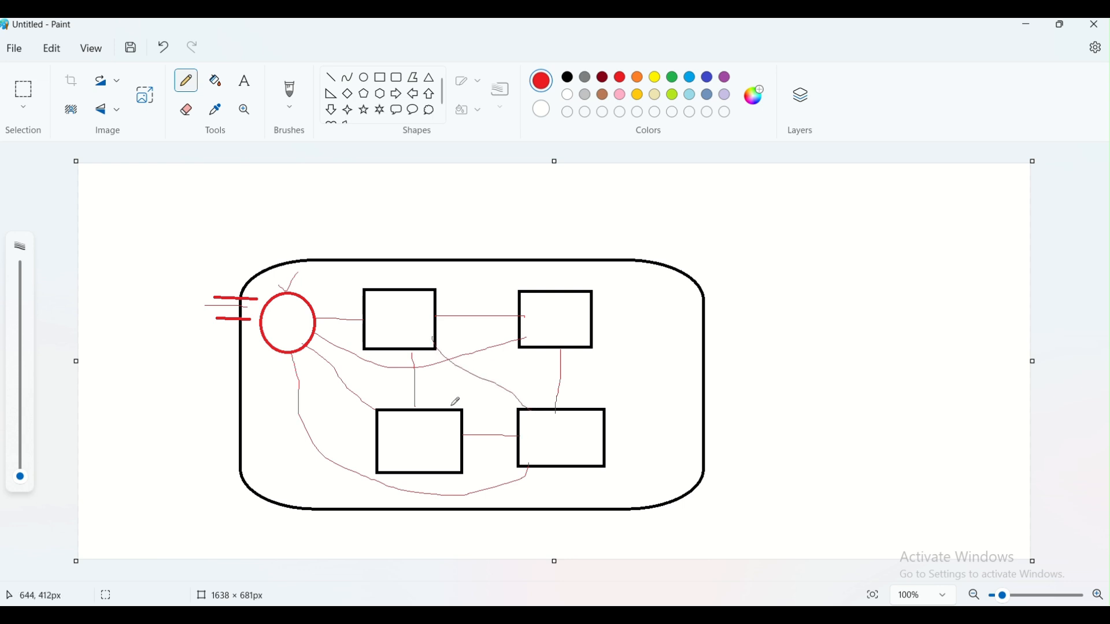
left_click_drag(451, 408, 525, 339)
- Label the upper-left box 'Vnet1' in size 14 text
left_click(245, 81)
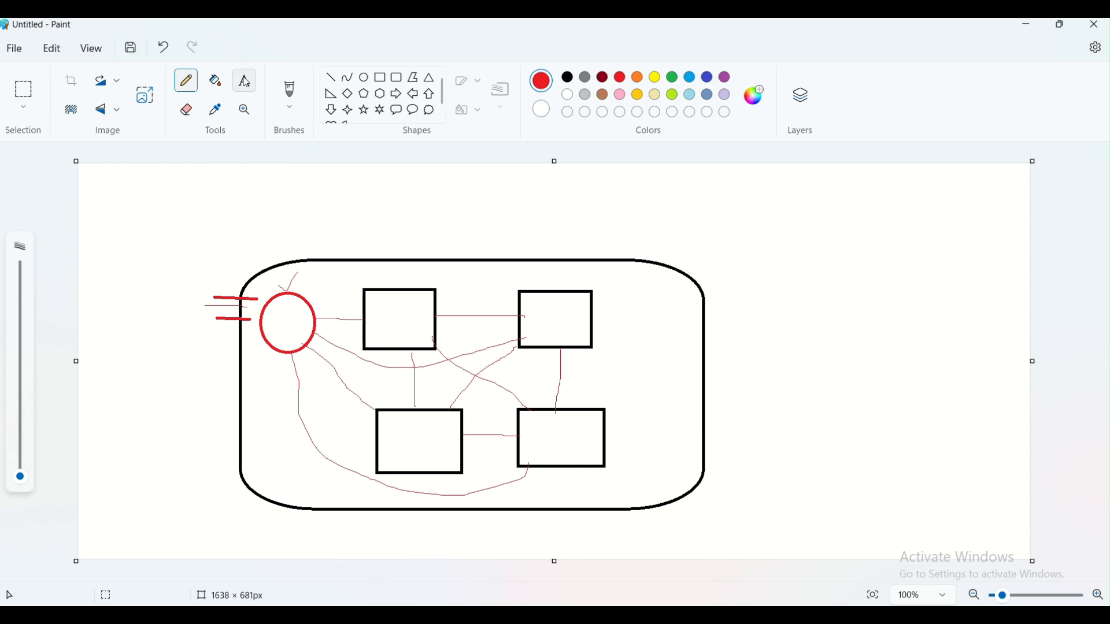
left_click(367, 275)
type("Vnet1")
key("ctrl+a")
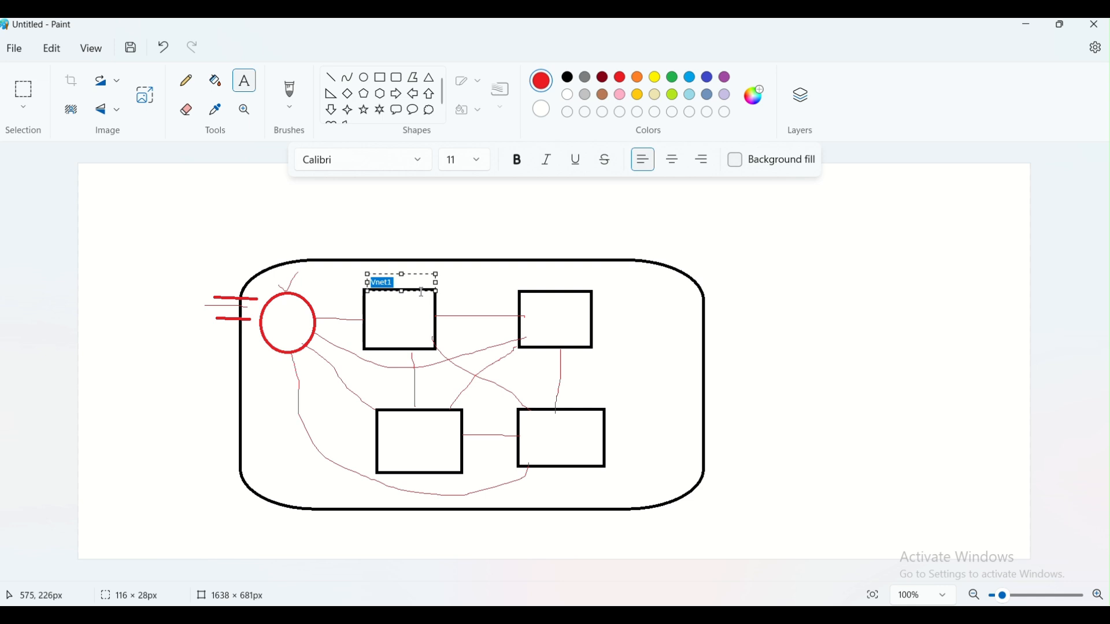
left_click(476, 164)
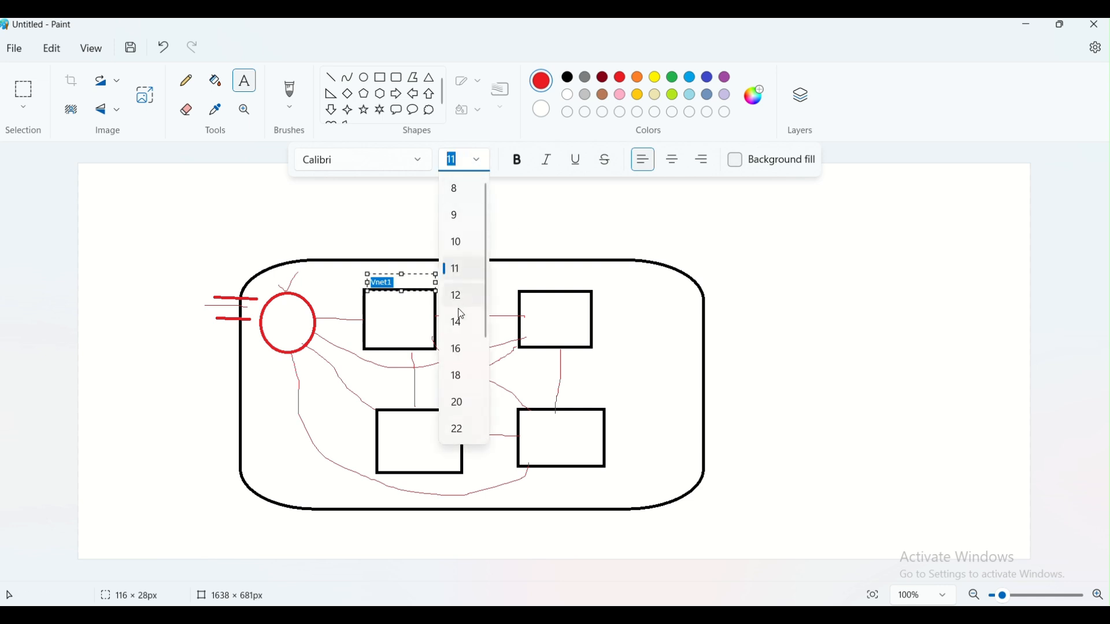
left_click(460, 323)
left_click(510, 278)
- Label the other boxes 'vnet2', 'vnet3' and 'vnet4'
left_click(517, 277)
type("vnet2")
left_click(617, 364)
left_click(387, 445)
type("vnet3")
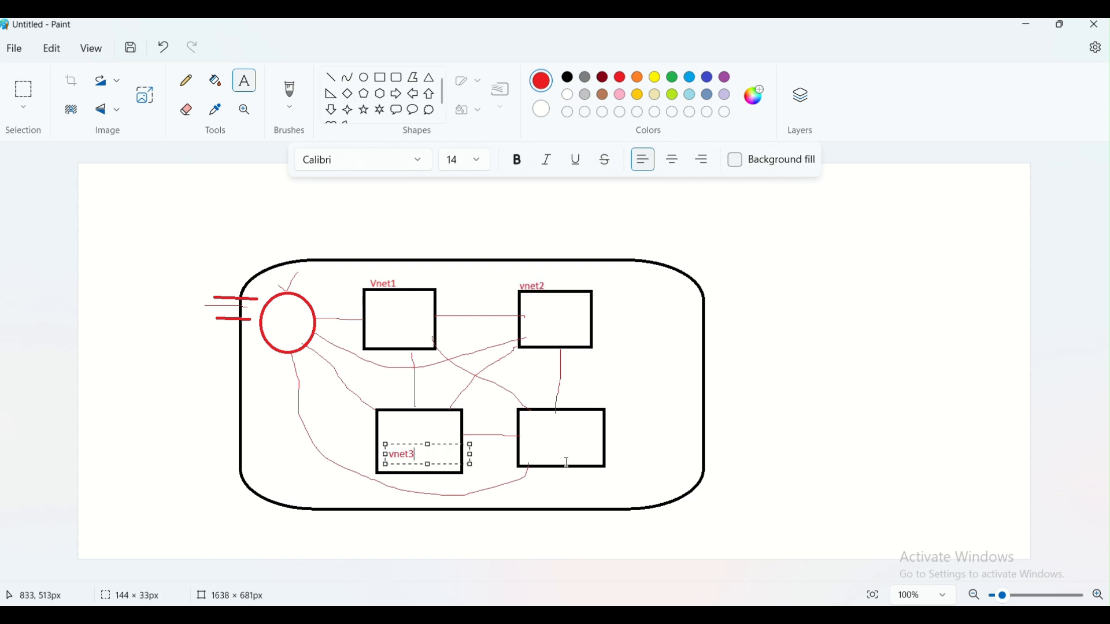
left_click(538, 442)
left_click(537, 443)
type("vnet4")
left_click(607, 385)
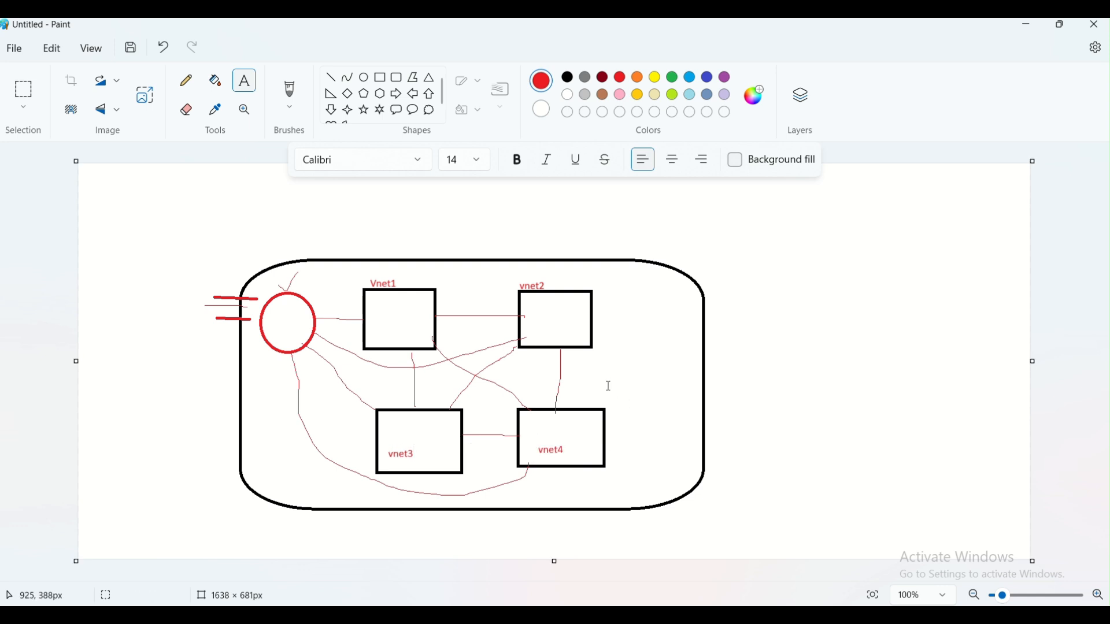
- Add 'peerings' beside the vnet2–vnet4 link and 'Vnet5' below the red circle
left_click(567, 379)
type("p")
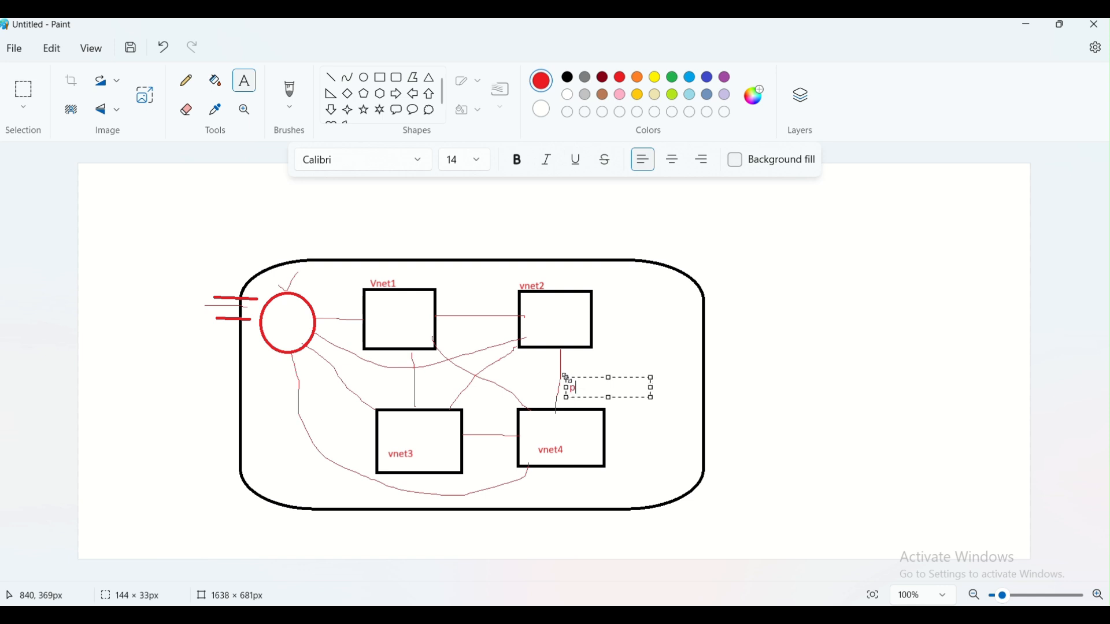
type("eerings")
left_click(603, 352)
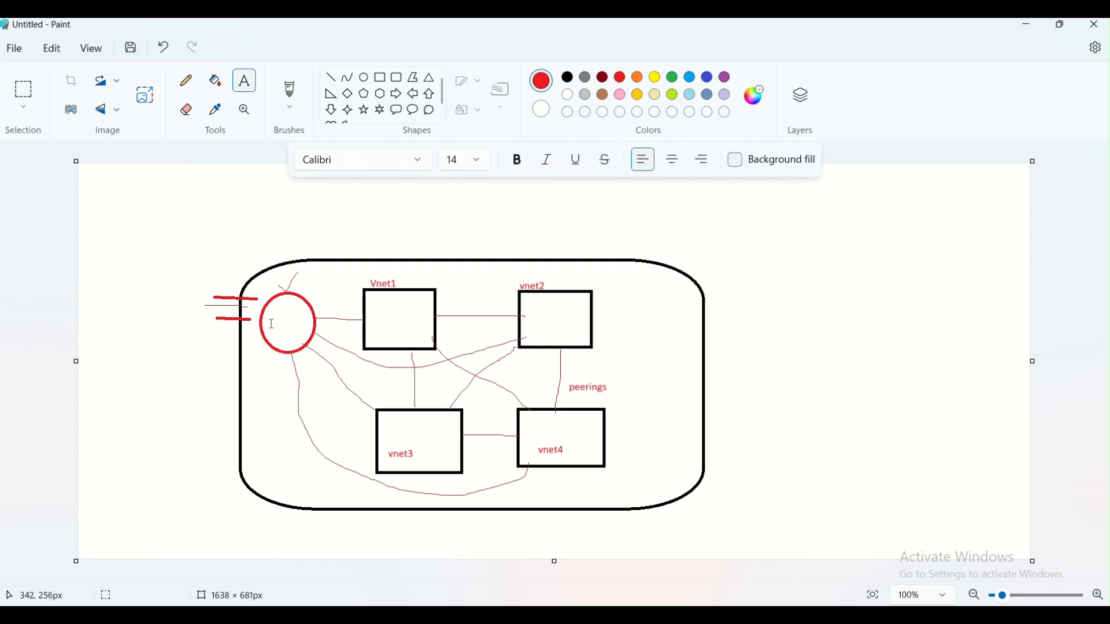
left_click(255, 369)
type("Vnet5")
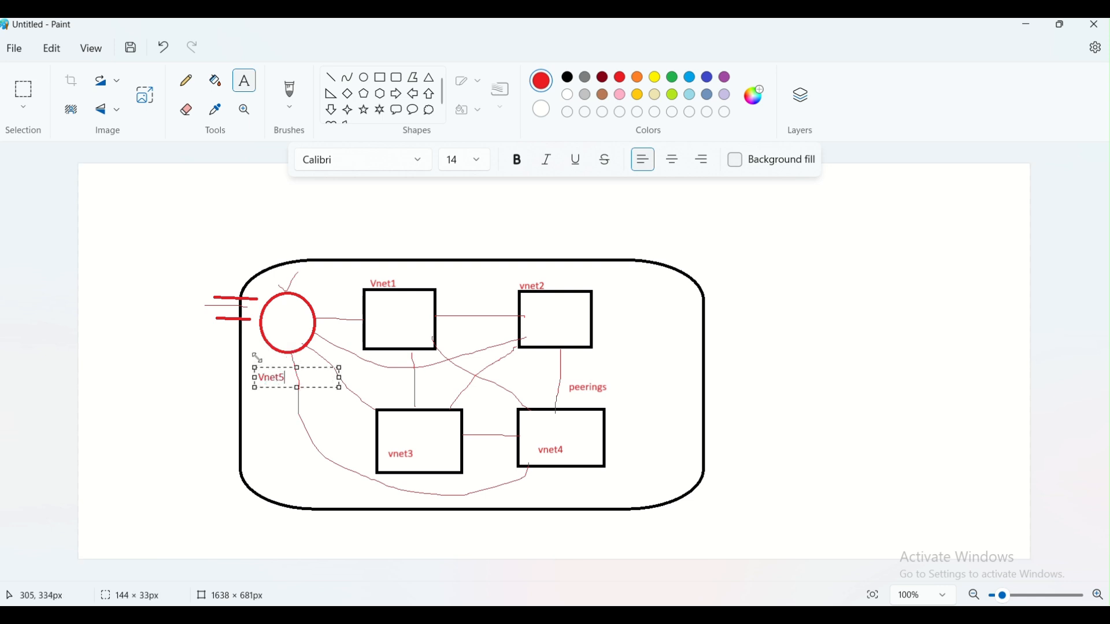
left_click(276, 402)
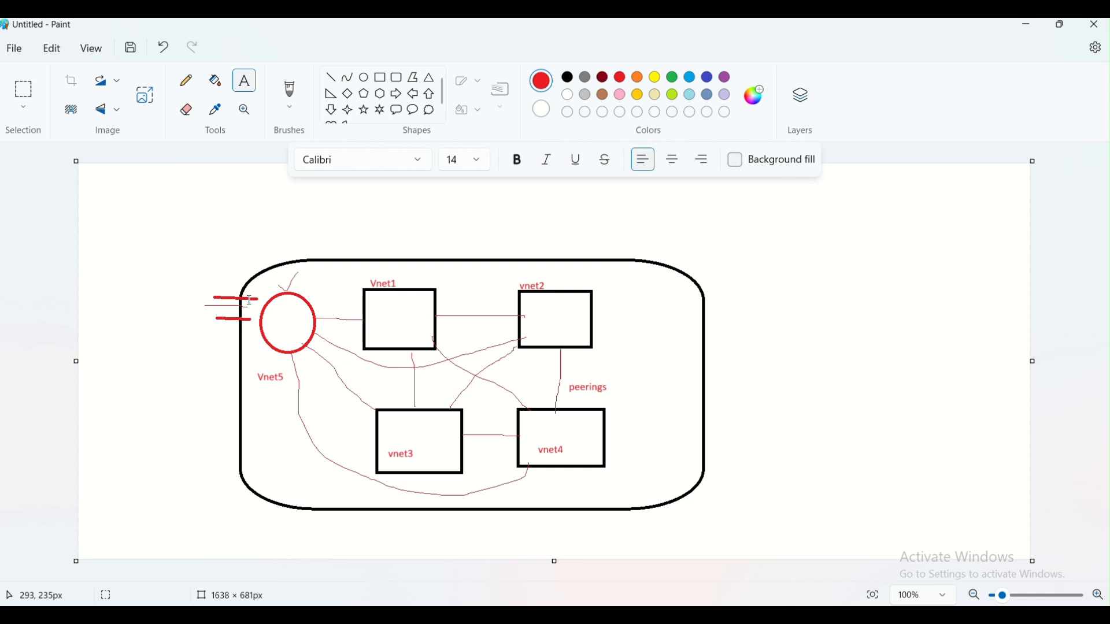
left_click(187, 81)
- Draw a pencil line from the left into the circle and tick each vnet box
left_click_drag(160, 312, 269, 312)
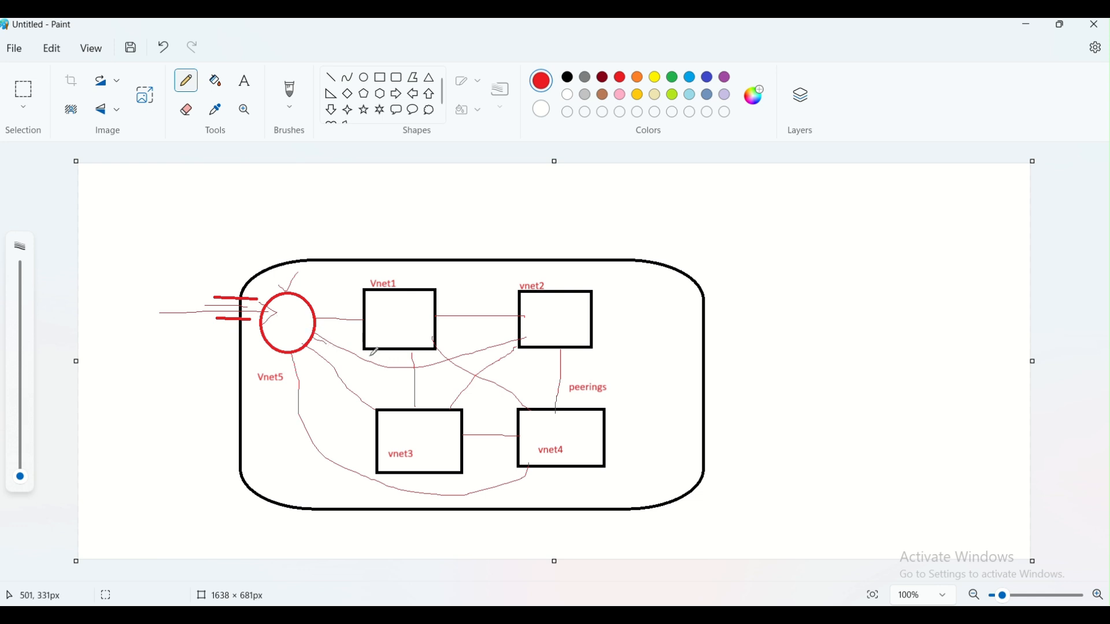
left_click_drag(402, 319, 404, 311)
left_click_drag(569, 332, 579, 320)
left_click_drag(562, 438, 574, 425)
left_click_drag(417, 449, 434, 432)
- Type a Firewall, Bastion, Gateway, VPN list and move it above the rounded rectangle
left_click(246, 87)
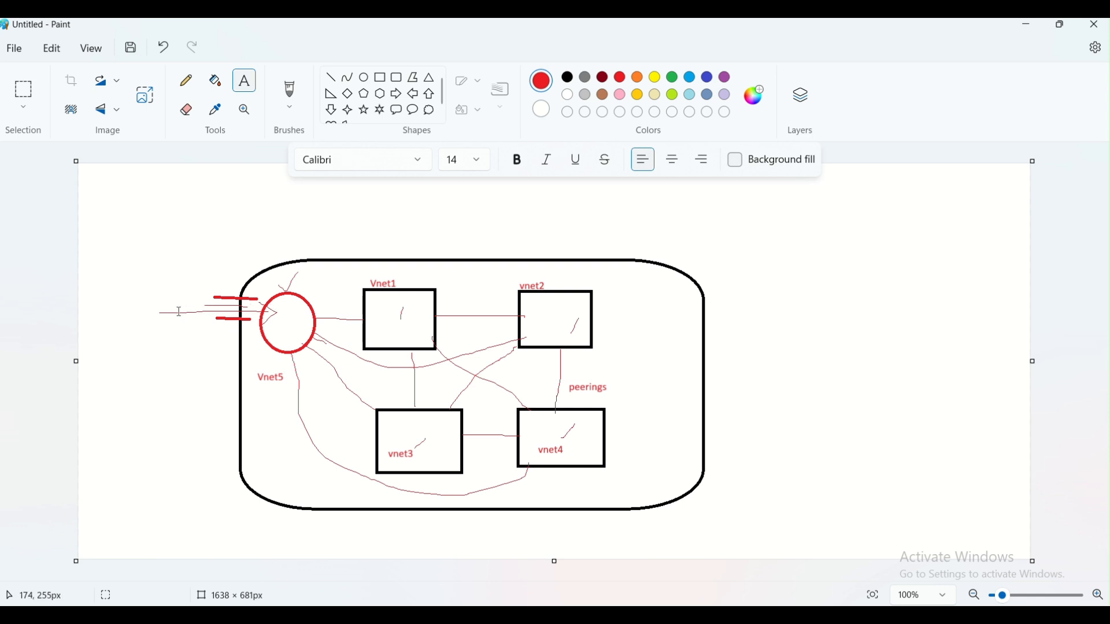
left_click(282, 308)
type("Firewall")
key("Return")
type("Basti")
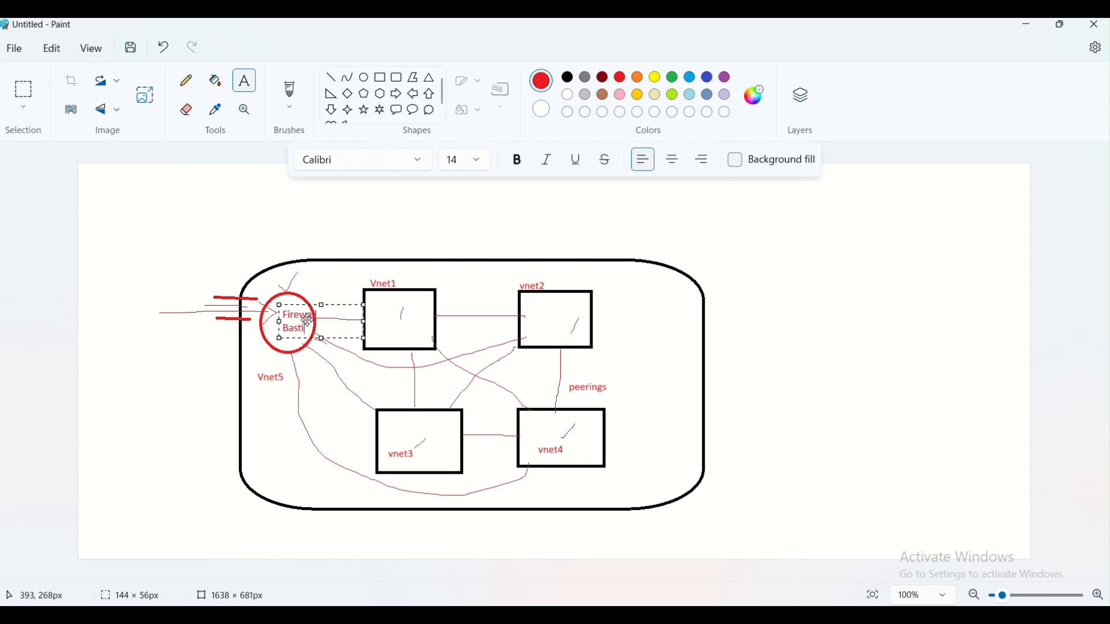
type("on")
key("Return")
type("Gateway")
key("Return")
type("VPN")
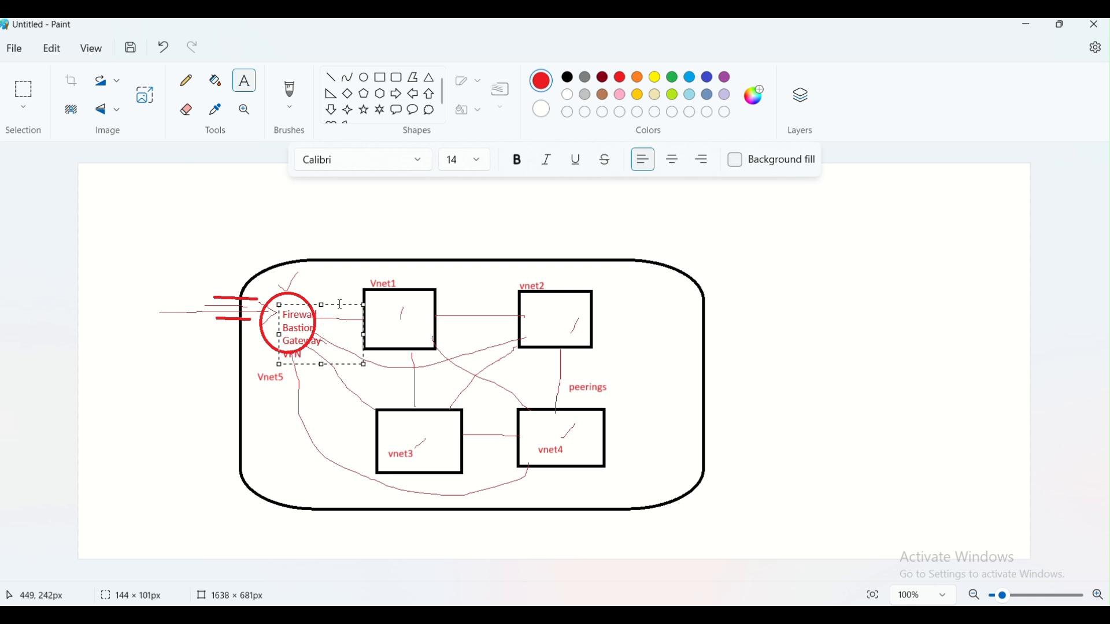
left_click_drag(340, 307, 341, 309)
left_click_drag(331, 319, 324, 204)
left_click(400, 234)
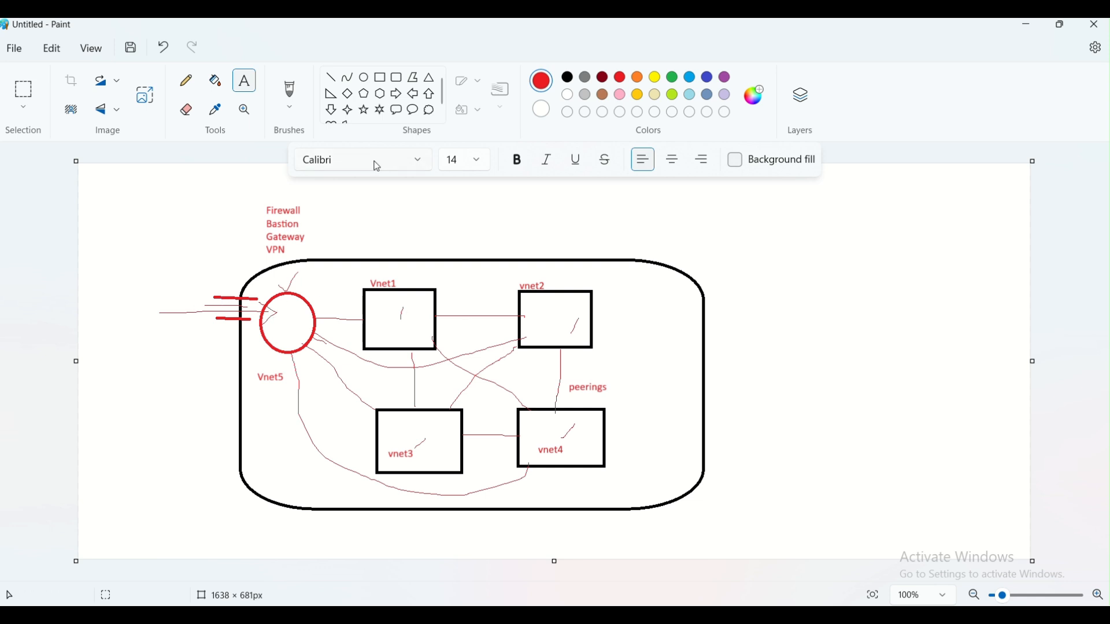
- Launch a new blank Paint window by running mspaint from Win+R
left_click(364, 78)
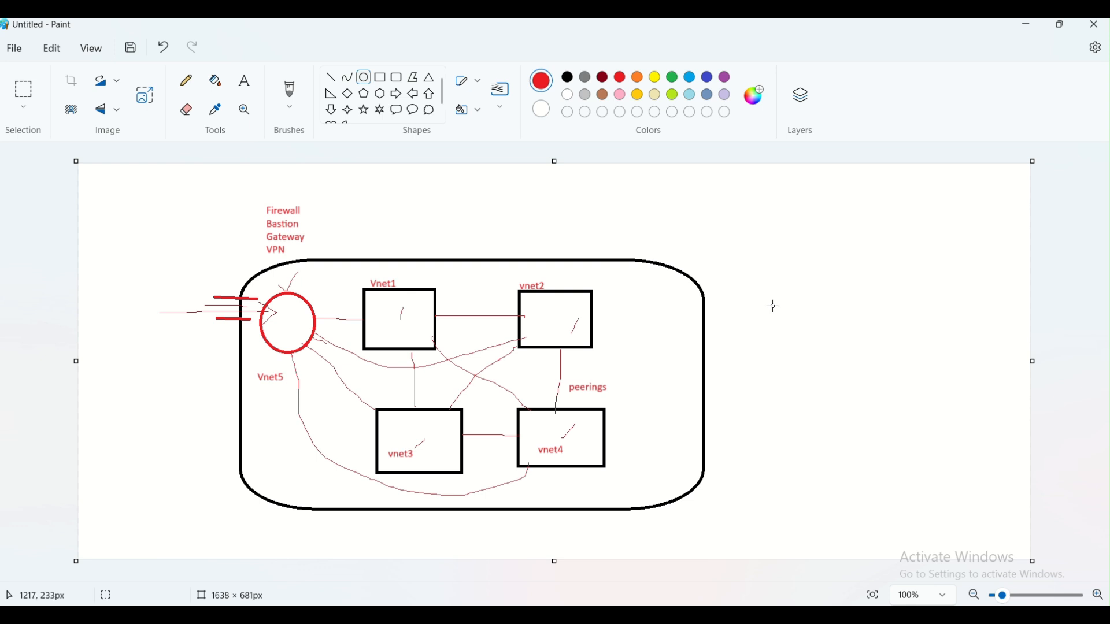
key("super+r")
key("Return")
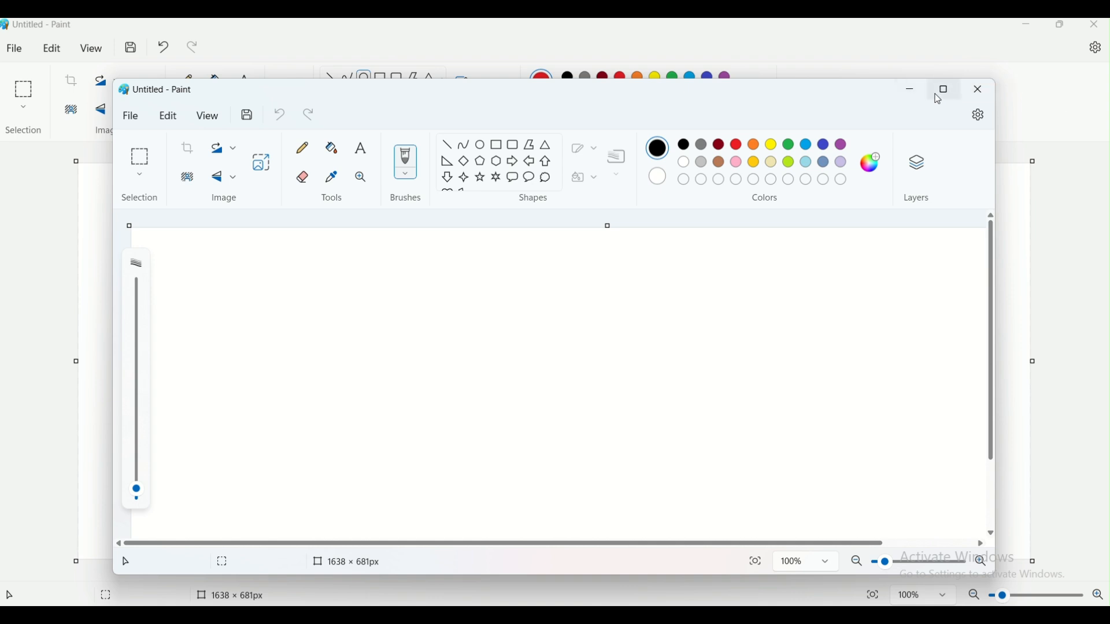
- Maximize the window and draw six node ovals around a small centre oval
left_click(942, 91)
left_click(364, 77)
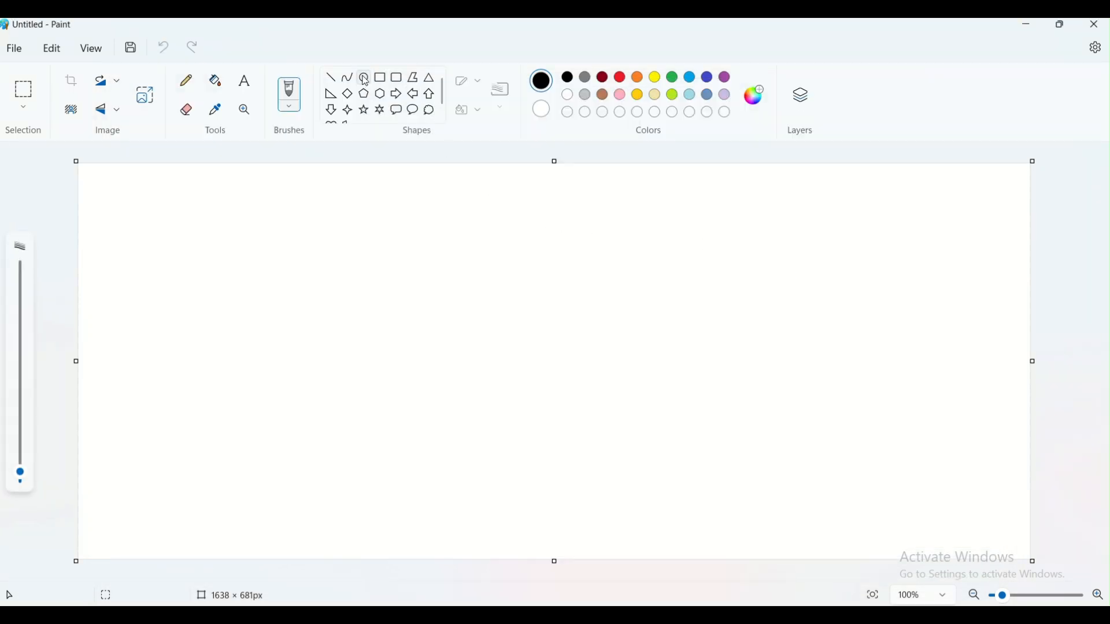
left_click_drag(235, 232, 294, 268)
left_click(359, 307)
left_click_drag(383, 193, 445, 233)
left_click(535, 275)
left_click_drag(545, 241, 591, 281)
left_click(511, 368)
left_click_drag(508, 368, 572, 417)
left_click(547, 457)
left_click_drag(322, 388, 415, 444)
left_click(204, 304)
left_click_drag(203, 305, 267, 361)
left_click(383, 285)
left_click_drag(383, 285, 438, 325)
left_click(471, 384)
- Join the outer ovals into a ring with straight lines
left_click(331, 77)
left_click_drag(281, 231, 550, 251)
left_click_drag(541, 373, 563, 267)
left_click_drag(407, 411, 512, 397)
left_click_drag(326, 403, 254, 347)
mouse_move(246, 309)
left_mouse_down()
mouse_move(272, 268)
mouse_move(347, 274)
mouse_move(394, 294)
mouse_move(413, 274)
mouse_move(418, 232)
left_mouse_up()
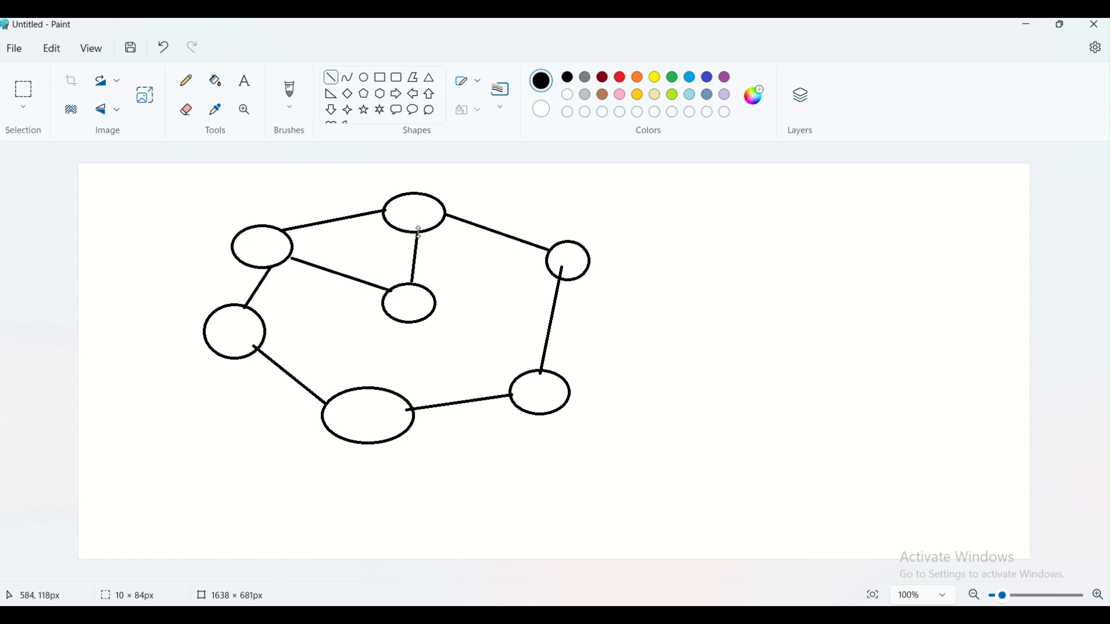
- Connect the centre oval to the right, lower-right, bottom and left ovals
left_click_drag(435, 300, 552, 265)
left_click_drag(431, 317, 509, 380)
left_click_drag(408, 318, 373, 392)
left_click_drag(265, 326, 385, 303)
- Label the centre oval 'Hub' in size-16 text
left_click(245, 81)
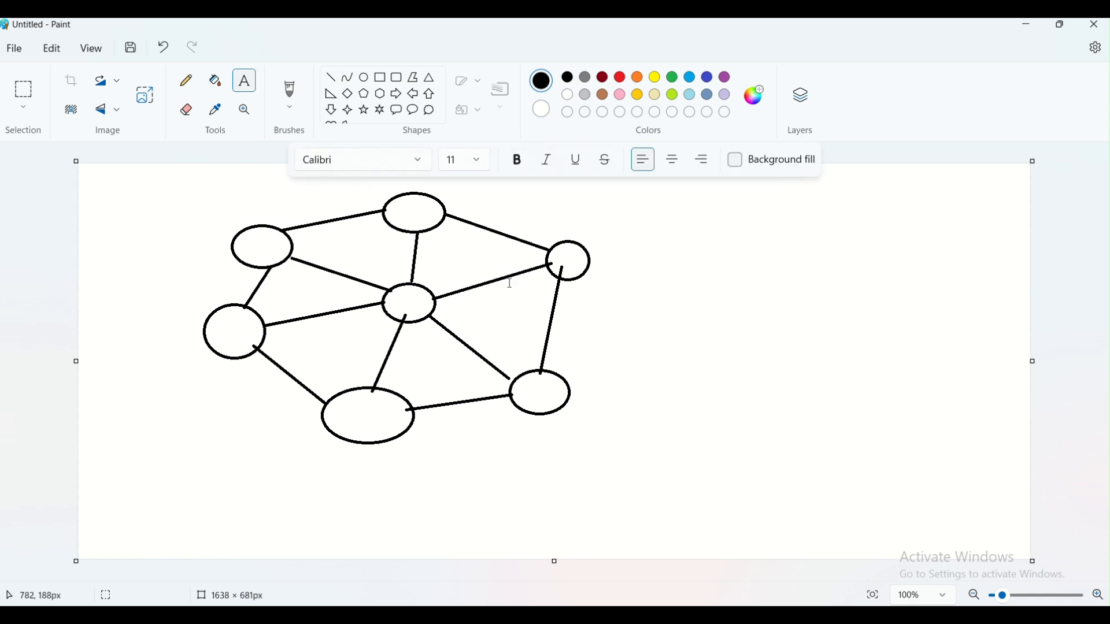
left_click(389, 305)
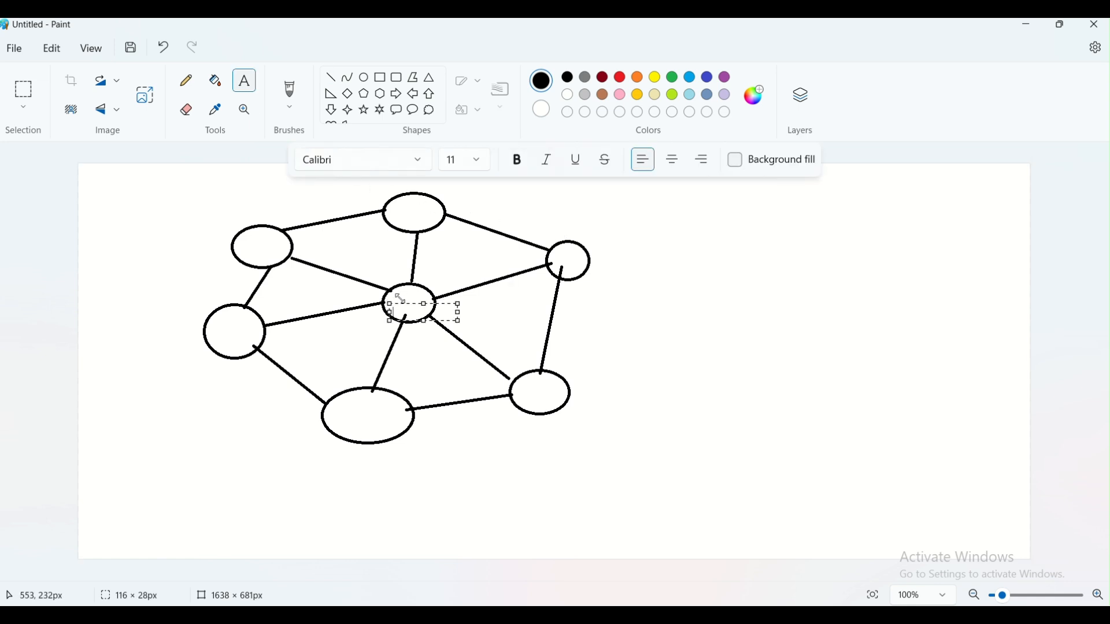
key("ctrl+a")
left_click(486, 160)
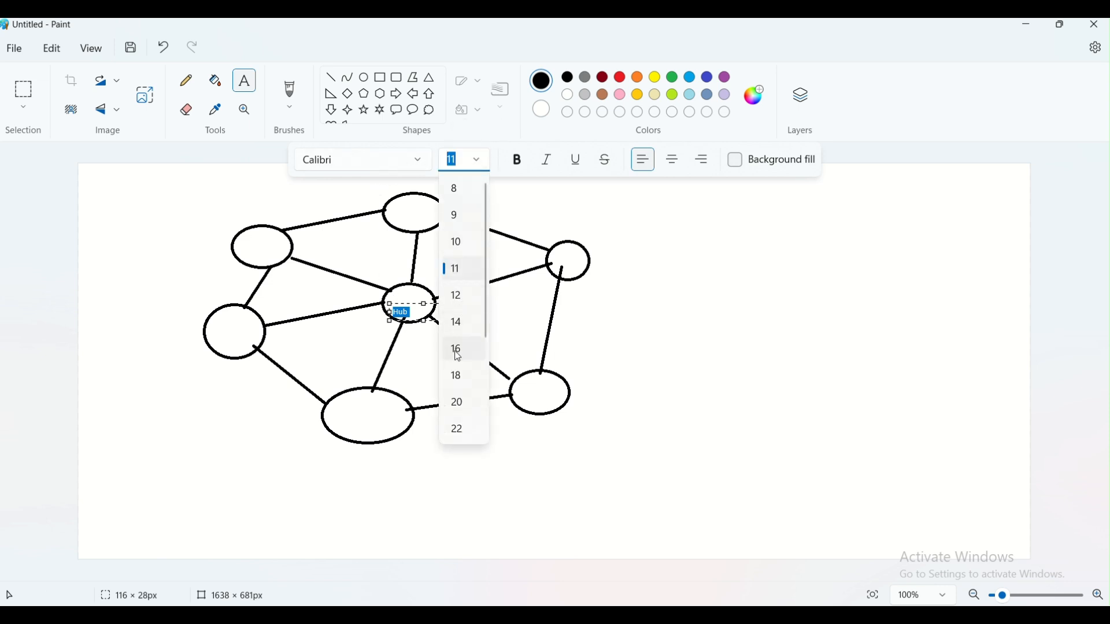
left_click(457, 349)
left_click(492, 307)
- Add spoke labels beside the upper-right, lower-right and bottom ovals, starting with 'Spoke1'
left_click(600, 267)
type("Spoke1")
left_click(595, 379)
left_click(569, 402)
type("Spoke")
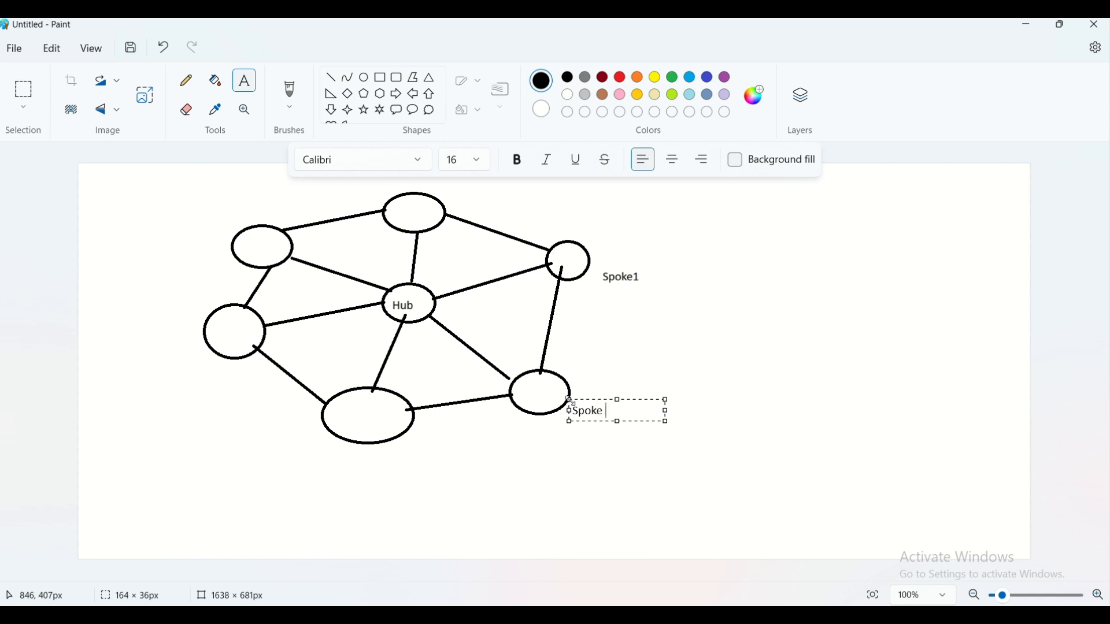
left_click(322, 453)
left_click(317, 457)
type("Sp")
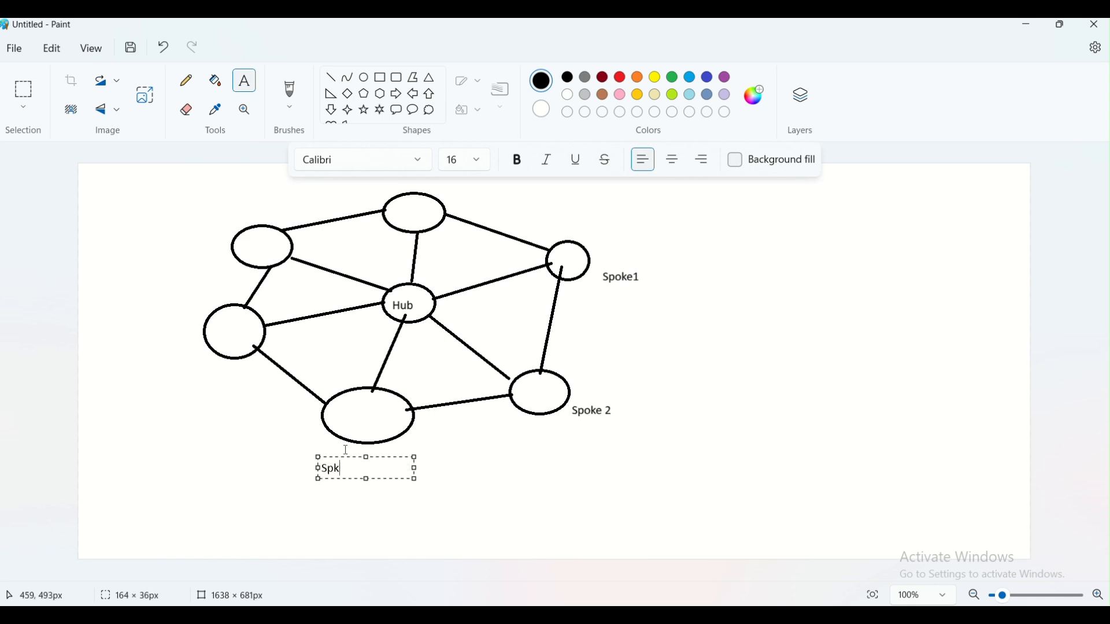
type("oke 2")
left_click(132, 357)
- Label the left, upper-left and top ovals 'Spoke 4', 'Spoke 5' and 'Spoke 6', nudging Spoke 6 upward
left_click(142, 333)
type("Spoke 4")
left_click(160, 272)
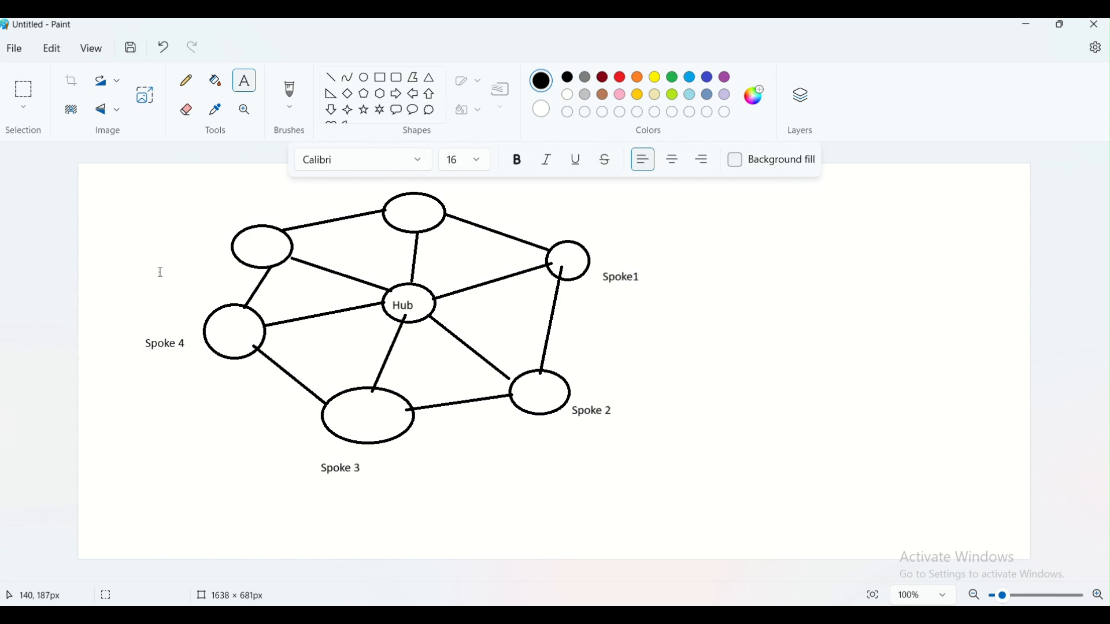
left_click(166, 237)
type("Spoke")
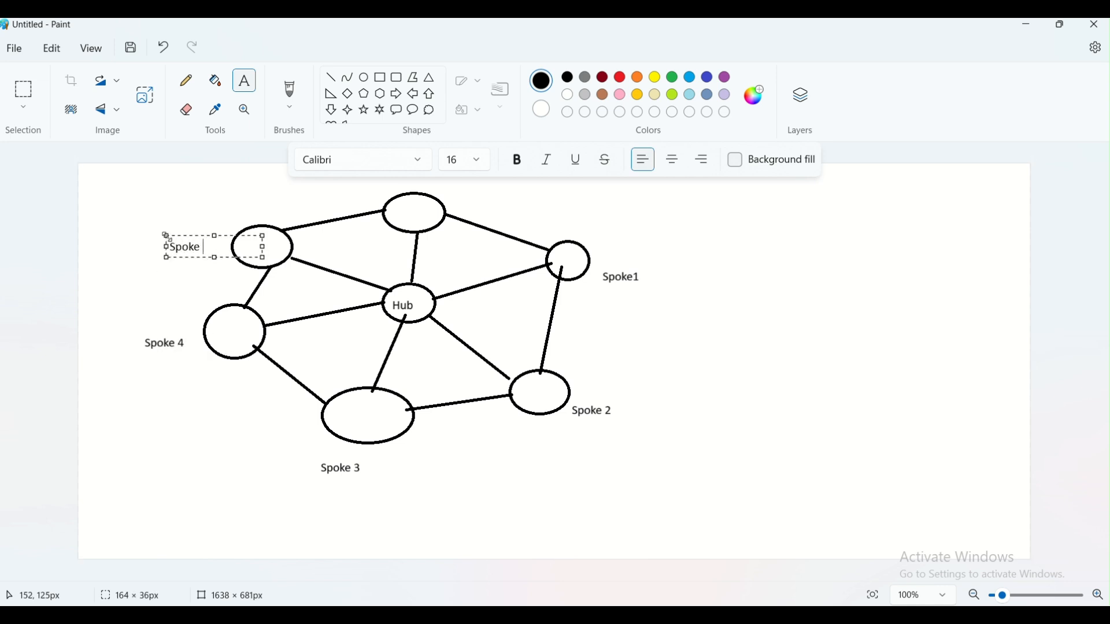
type(" 5")
left_click(319, 191)
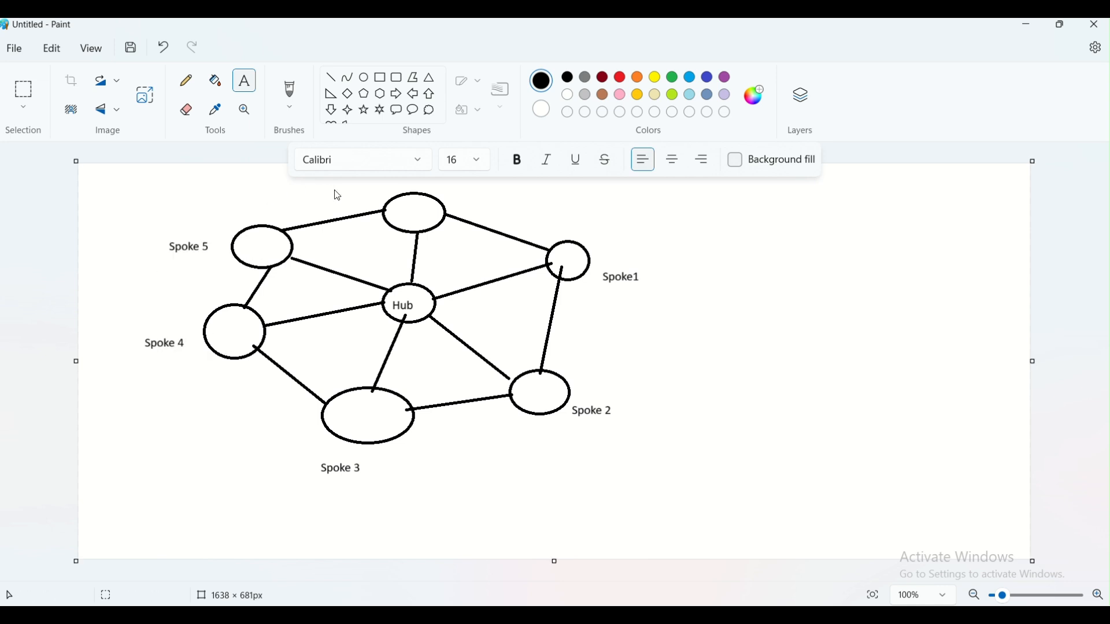
left_click(347, 198)
type("S")
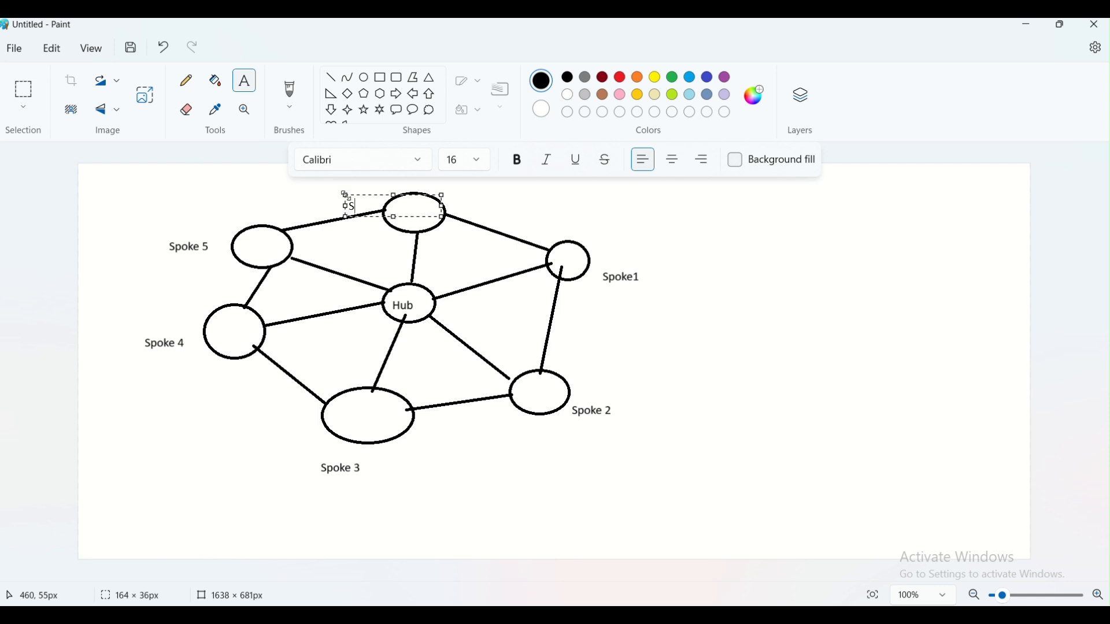
type("poke 6")
left_click_drag(386, 195, 378, 190)
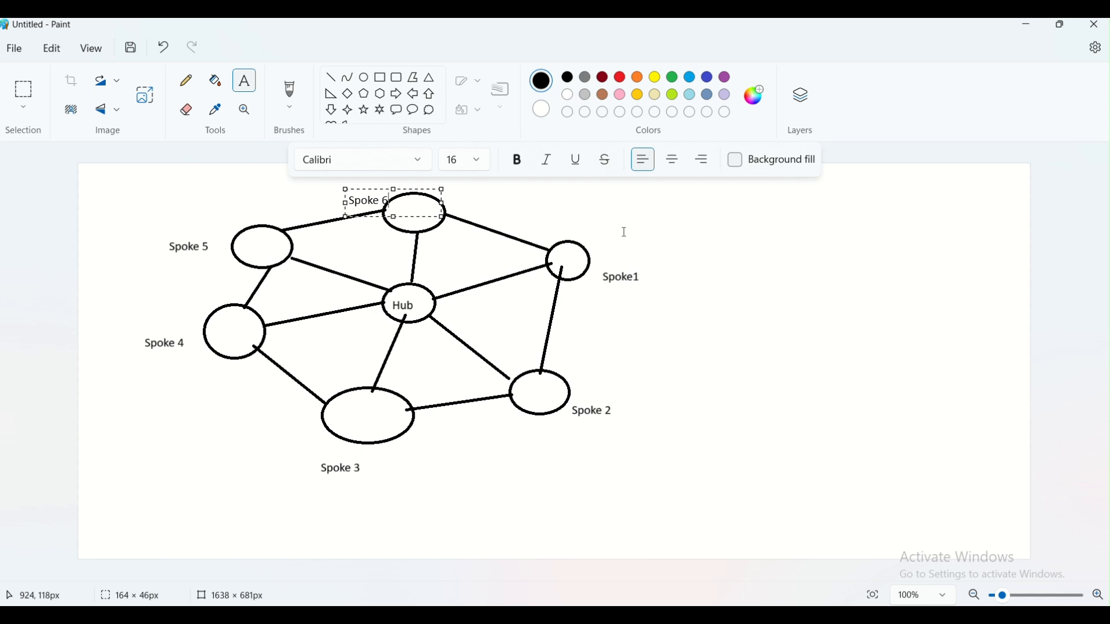
left_click(529, 232)
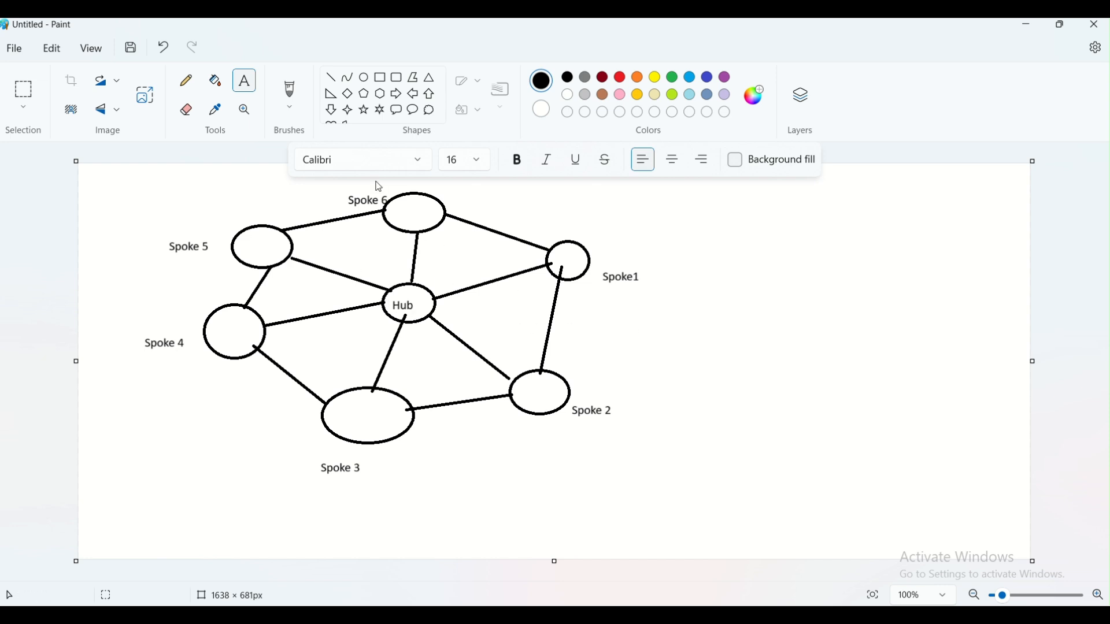
left_click(186, 81)
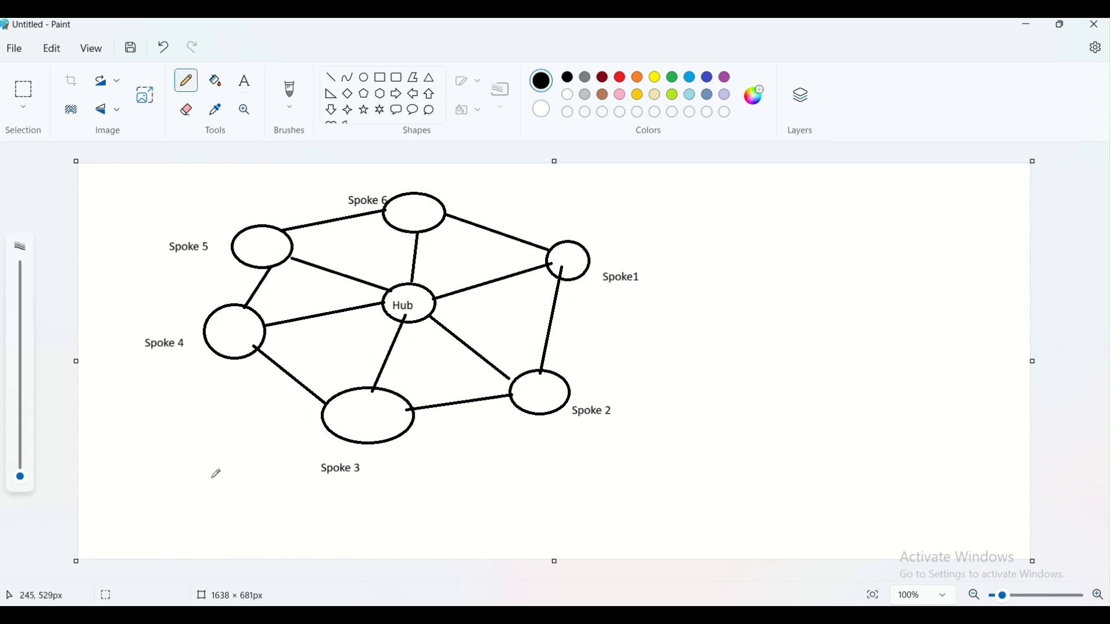
- Draw a thin pencil line from the lower-left corner of the canvas up into the Hub oval
mouse_move(196, 480)
left_mouse_down()
mouse_move(405, 316)
mouse_move(360, 326)
mouse_move(396, 319)
mouse_move(390, 343)
mouse_move(393, 323)
left_mouse_up()
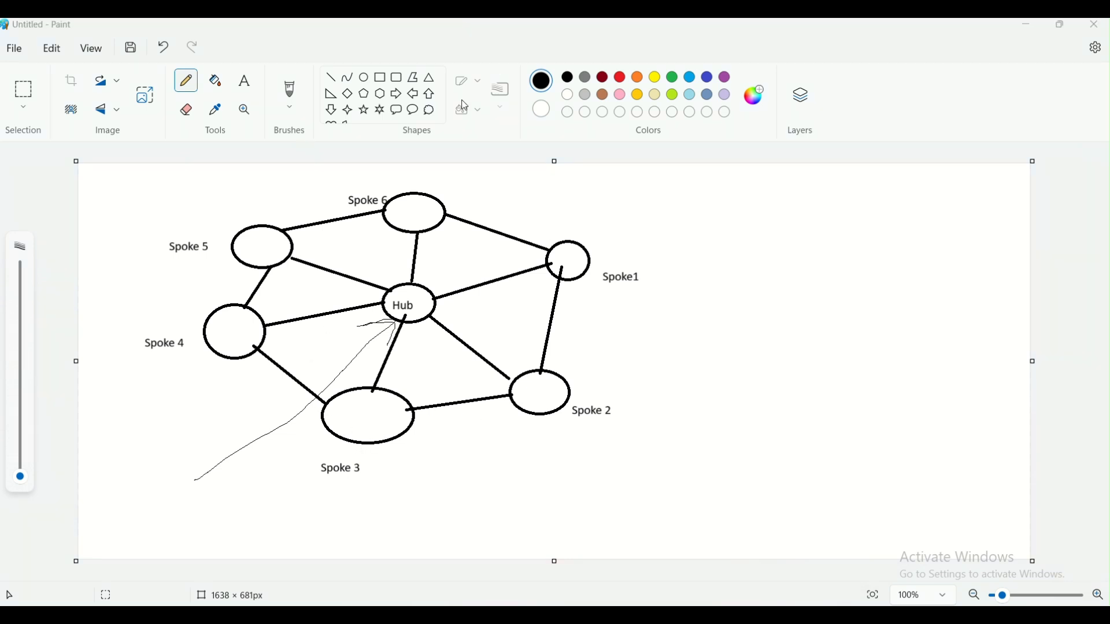
left_click(244, 81)
left_click(475, 205)
- Type 'Peering' on the Spoke 6–Spoke1 link and a second 'Peering' by the Hub–Spoke1 link
type("Peering")
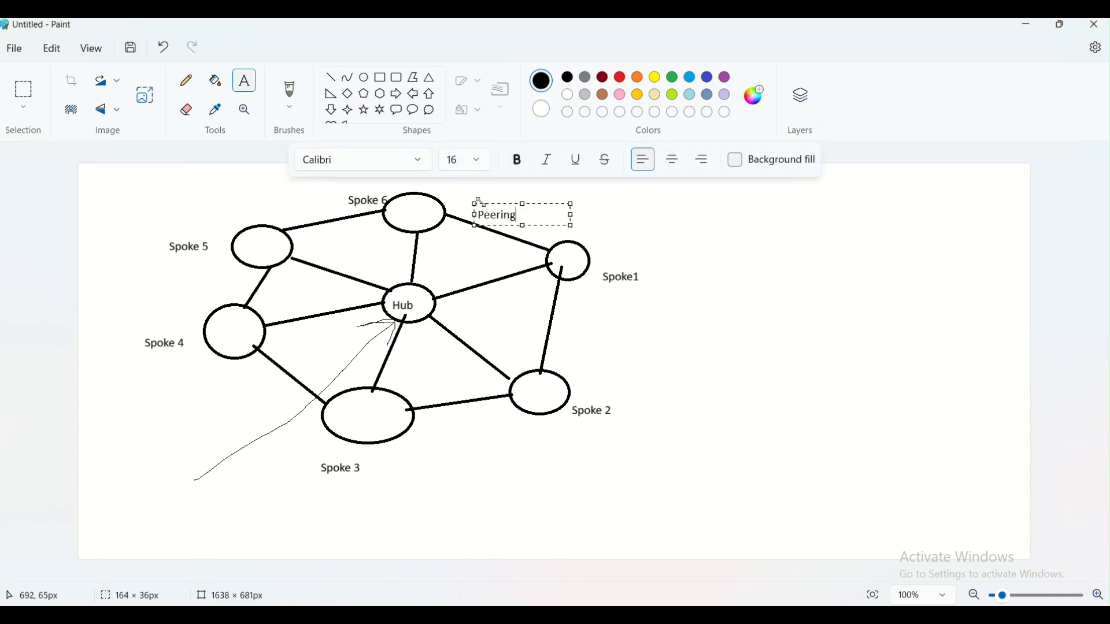
left_click(446, 275)
left_click(445, 274)
type("Peering")
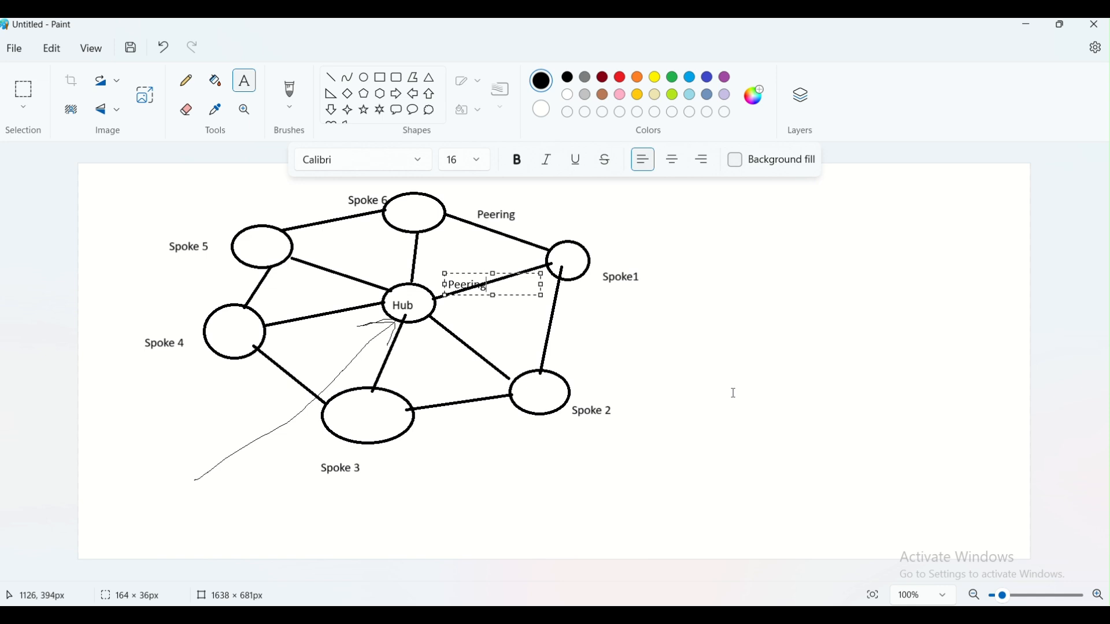
left_click(554, 293)
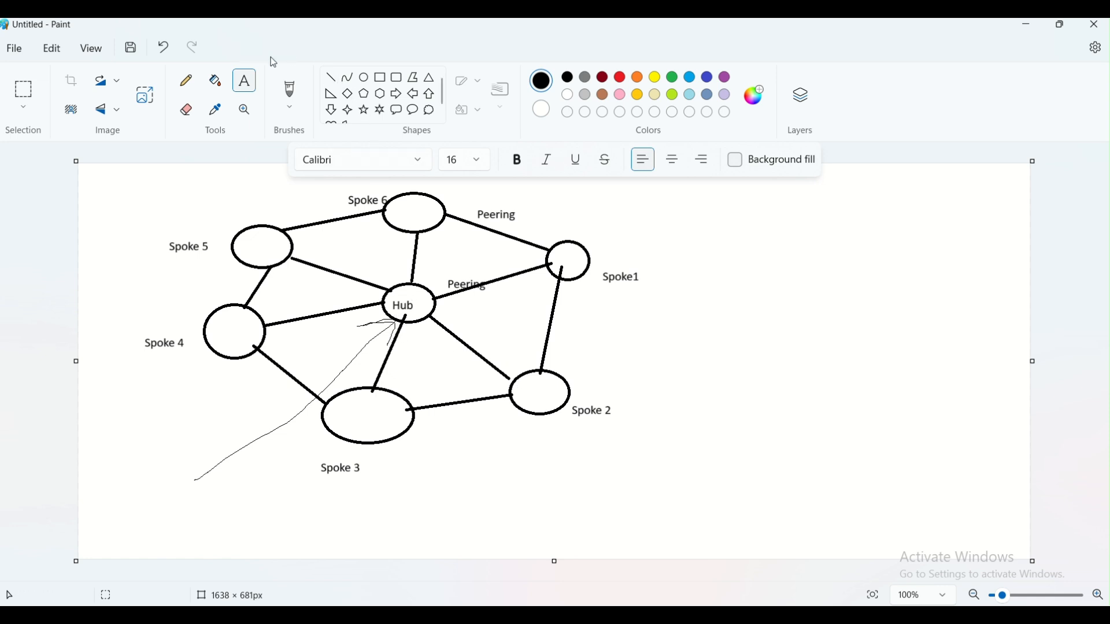
- With the pencil, tick Spoke1, trace the Spoke 6–Spoke1 link, and sketch another line toward the hub
left_click(184, 85)
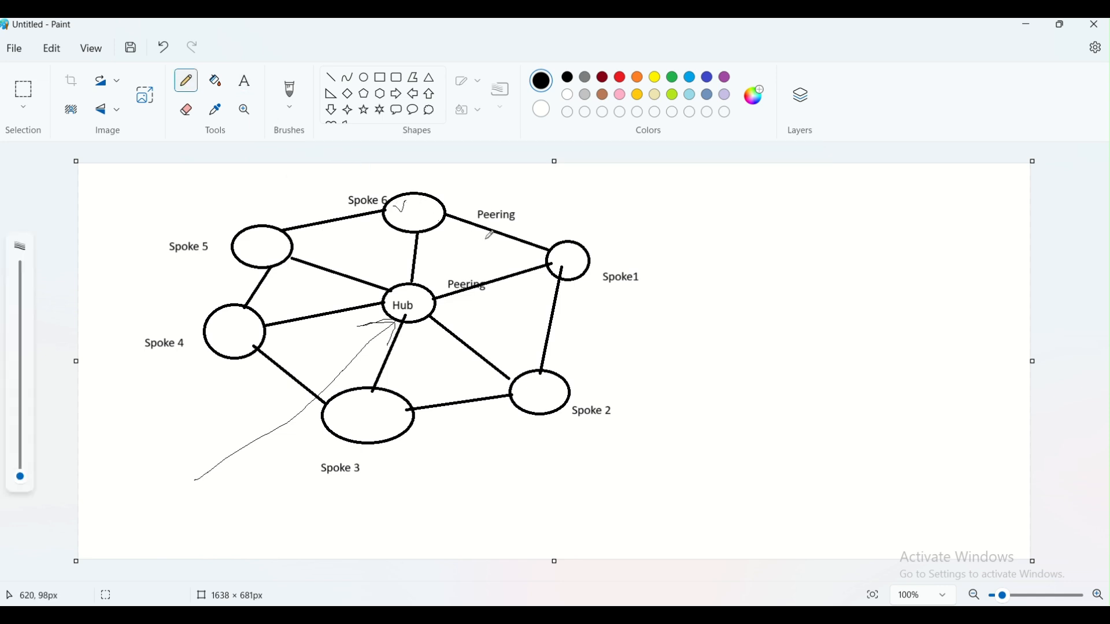
left_click_drag(559, 262, 567, 257)
left_click_drag(411, 202, 556, 256)
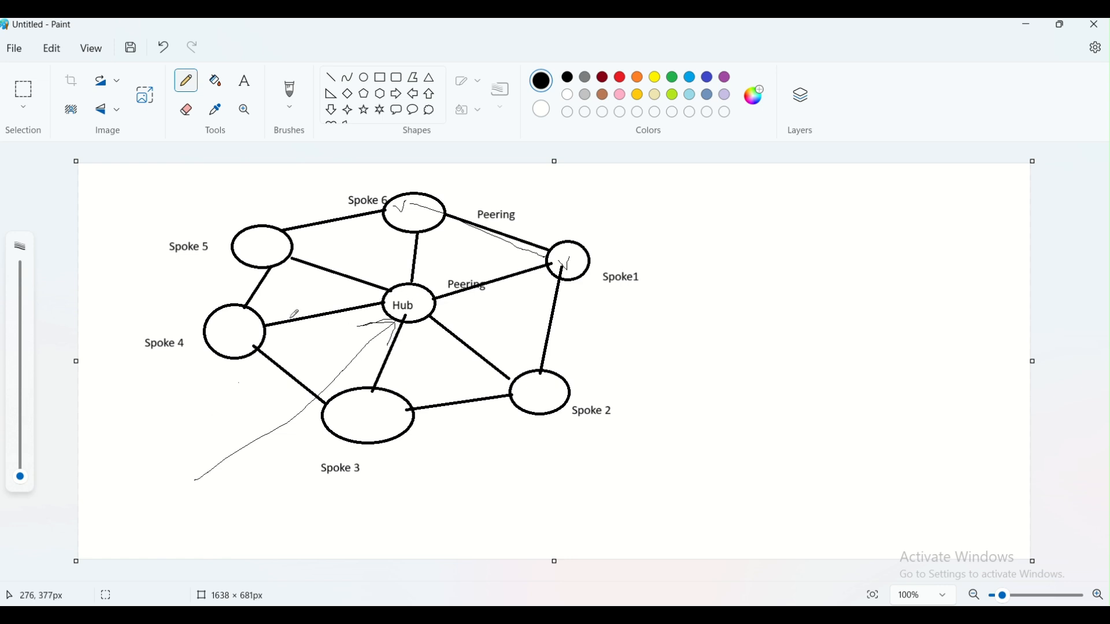
mouse_move(193, 473)
left_mouse_down()
mouse_move(390, 326)
mouse_move(411, 301)
mouse_move(398, 231)
left_mouse_up()
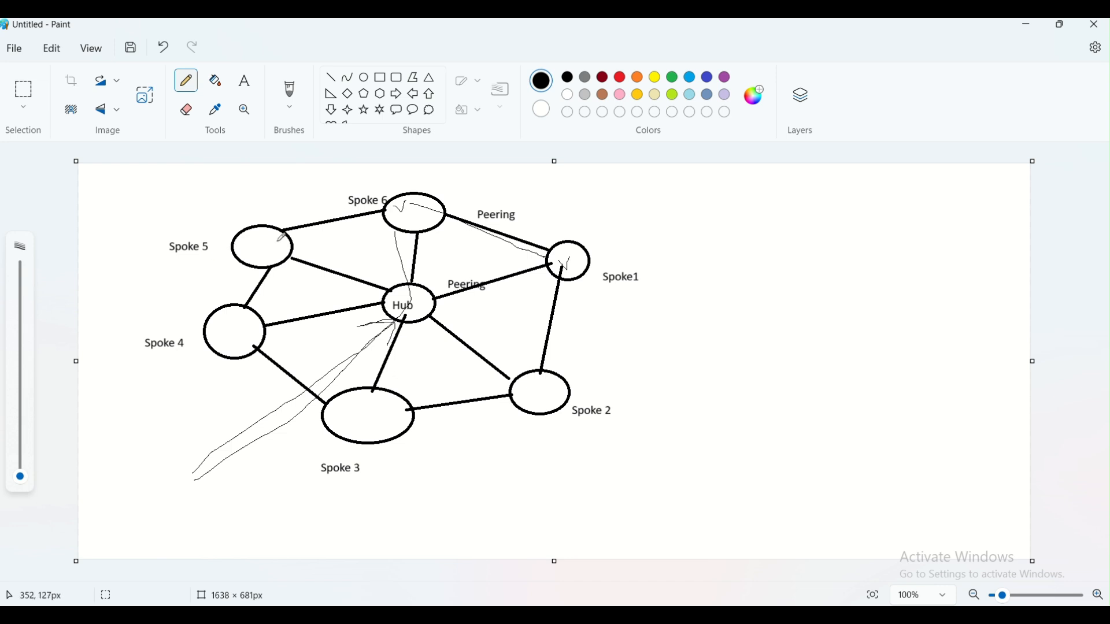
- Sketch lines from Spoke 5 to Spoke 6, arcing over to Spoke 1 and under Spoke 3 to Spoke 2
left_click_drag(271, 244, 361, 212)
mouse_move(269, 242)
left_mouse_down()
mouse_move(405, 203)
mouse_move(554, 250)
left_mouse_up()
mouse_move(262, 252)
left_mouse_down()
mouse_move(239, 262)
mouse_move(218, 355)
mouse_move(475, 456)
mouse_move(540, 402)
left_mouse_up()
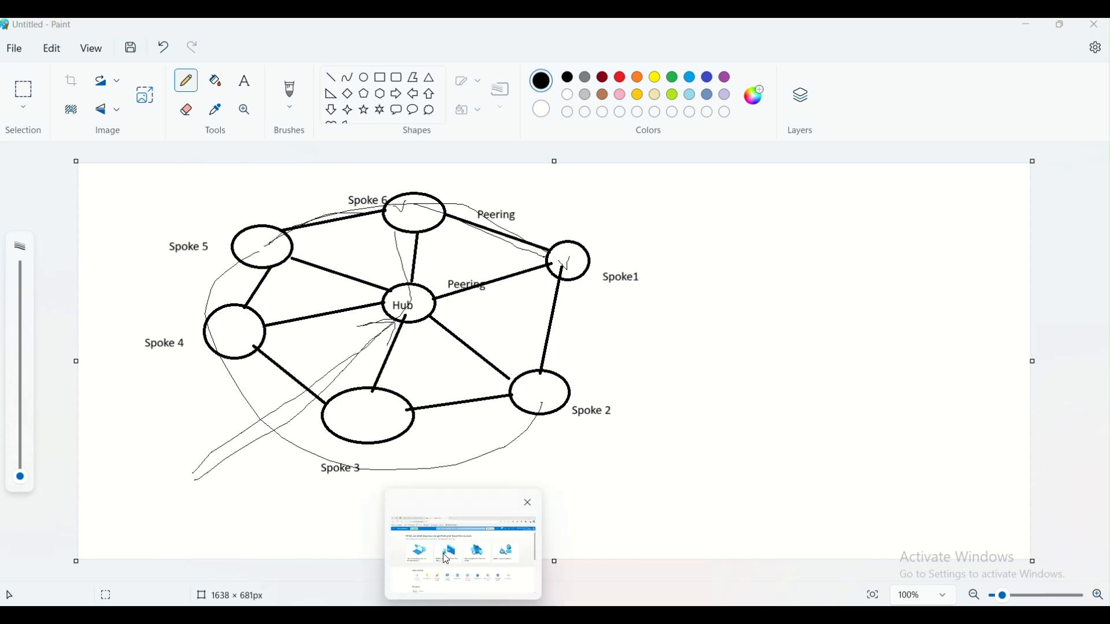
left_click(431, 556)
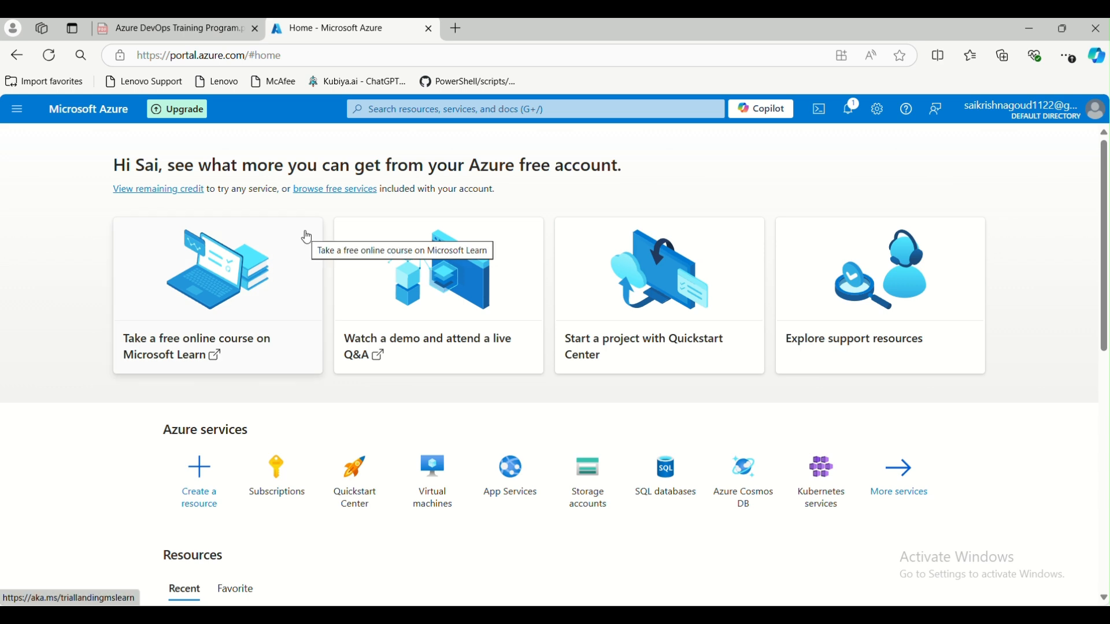
left_click(366, 111)
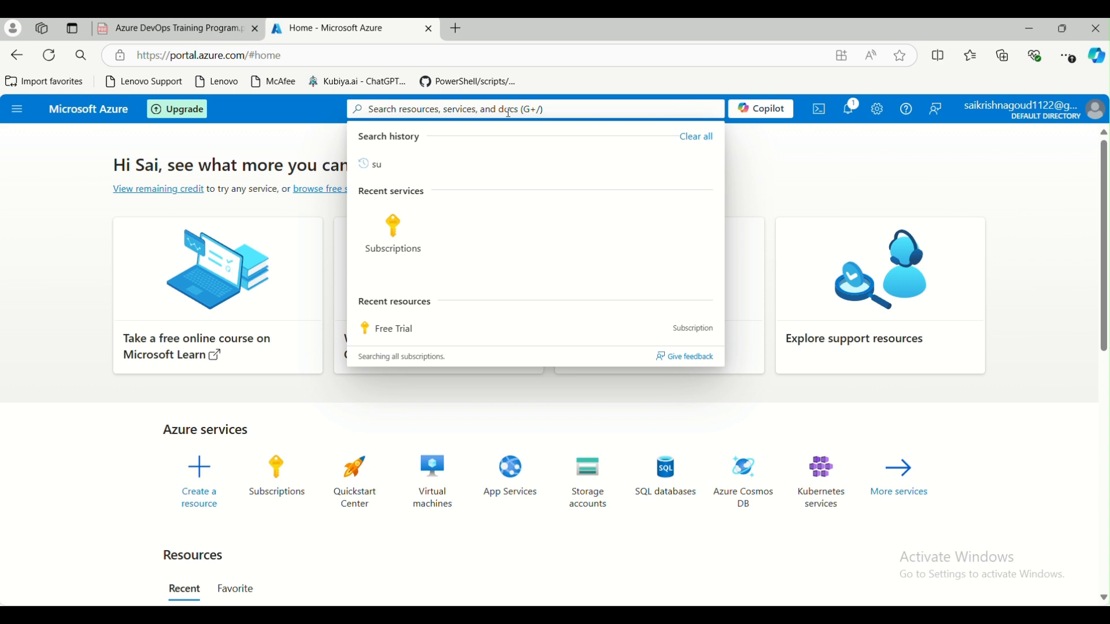
type("vir")
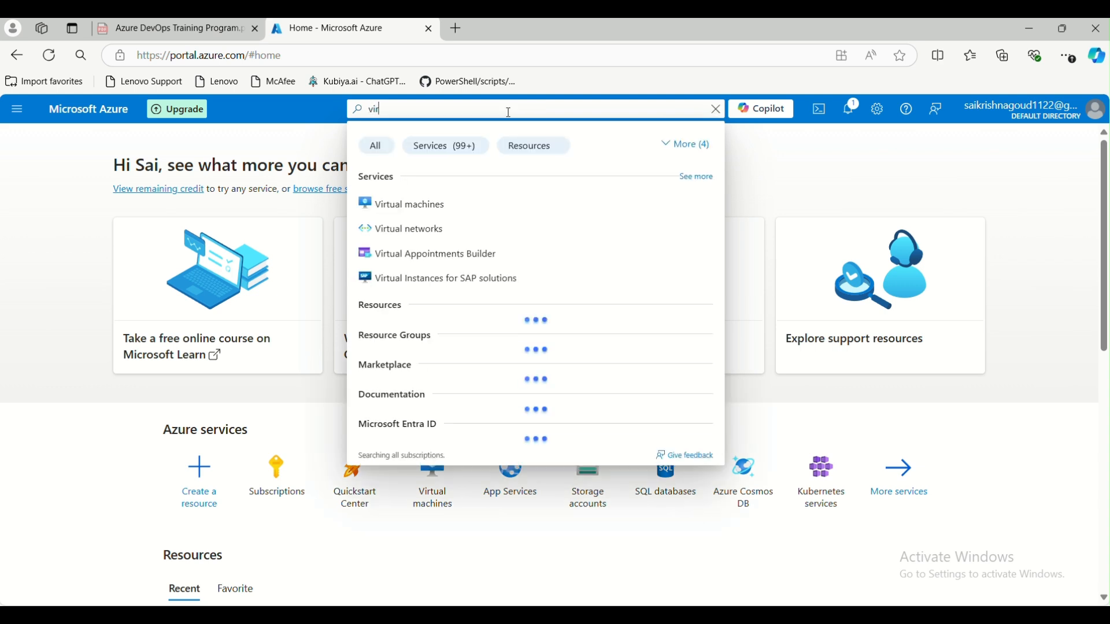
type("tual net")
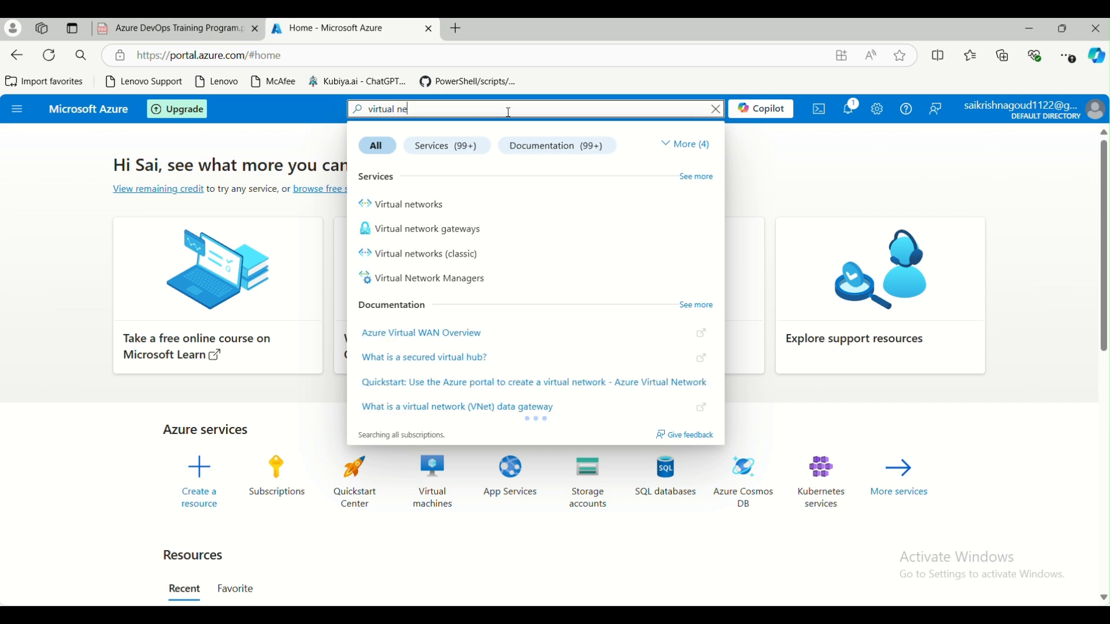
left_click(433, 206)
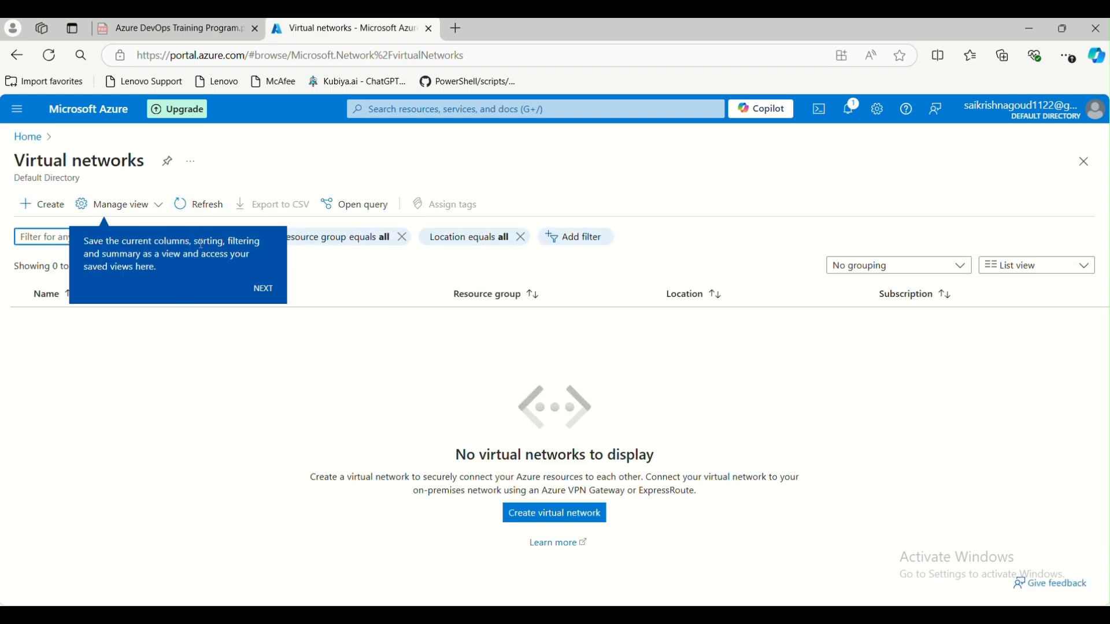
left_click(263, 291)
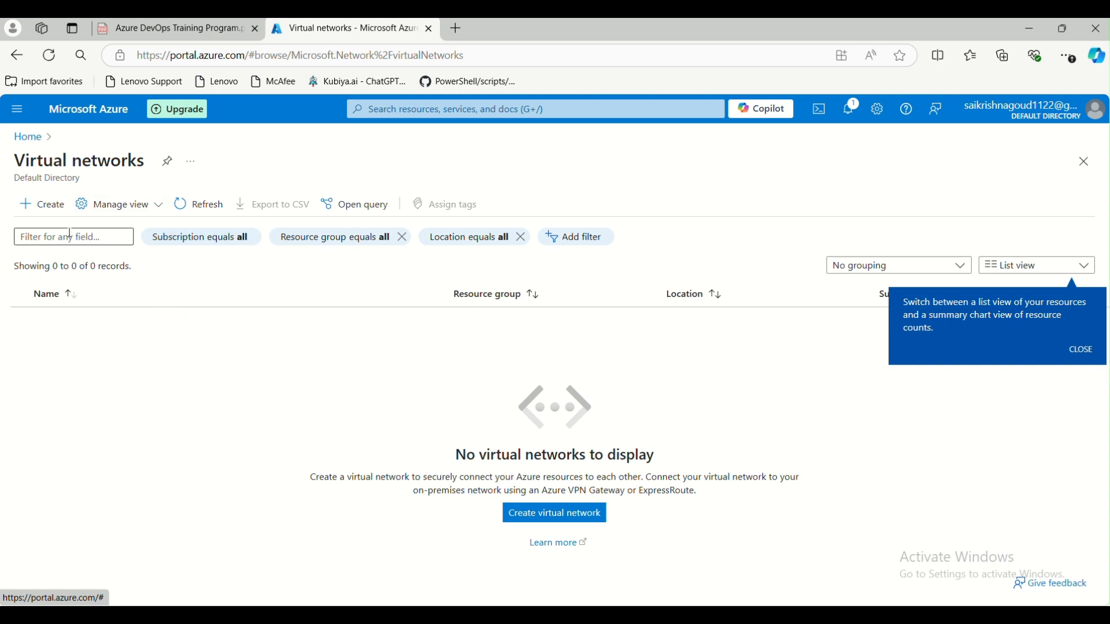
left_click(27, 137)
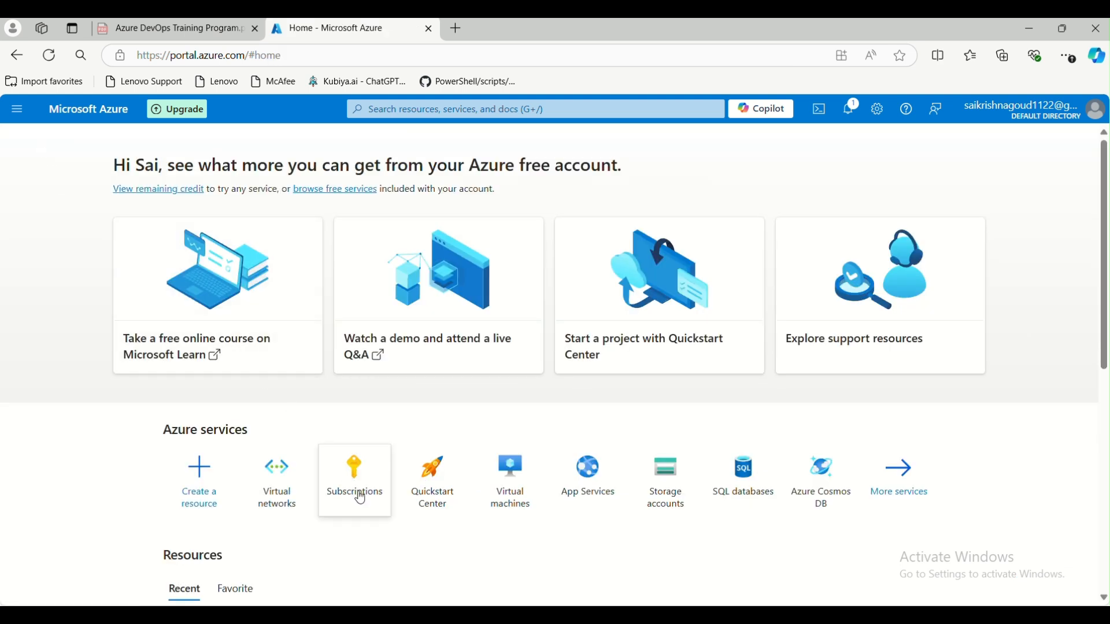
- Search 'resource gr' and start a new resource group from the Resource groups page
left_click(357, 492)
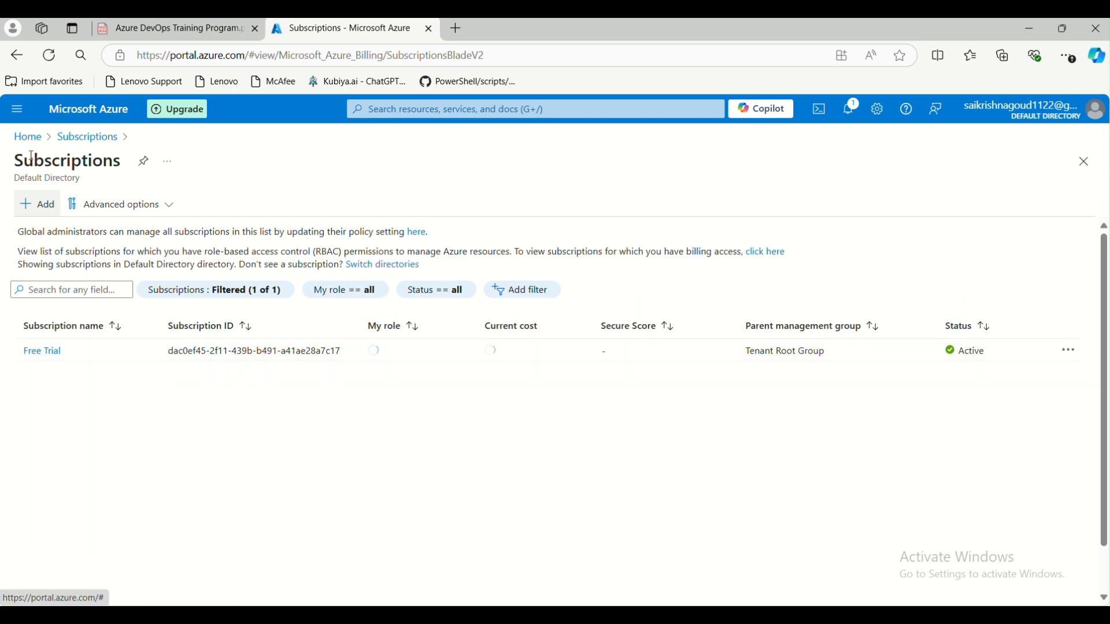
left_click(29, 137)
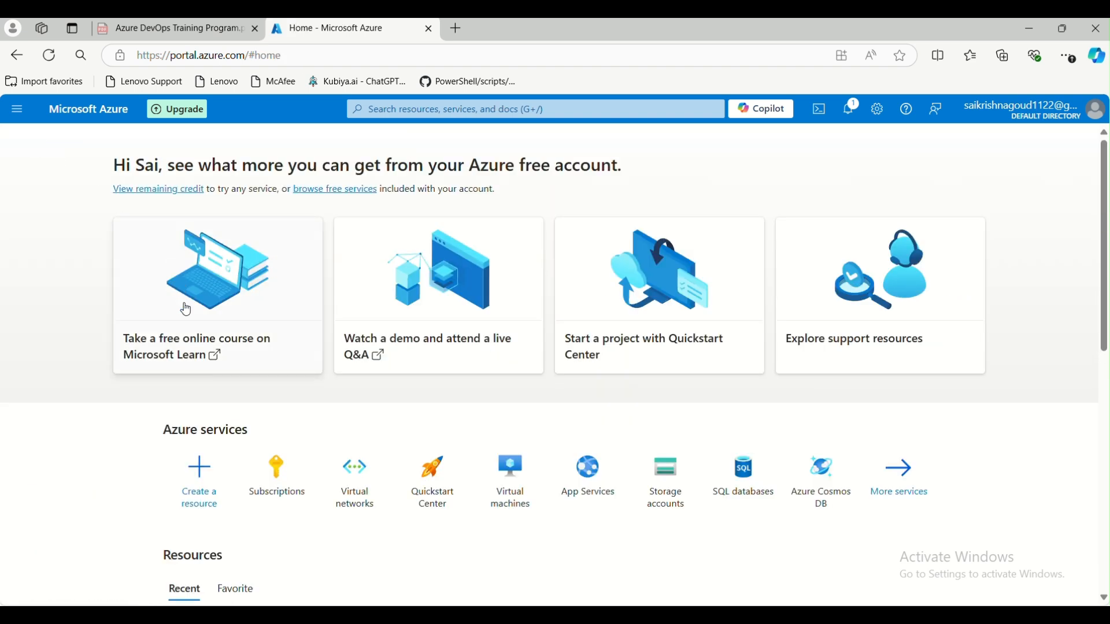
left_click(392, 107)
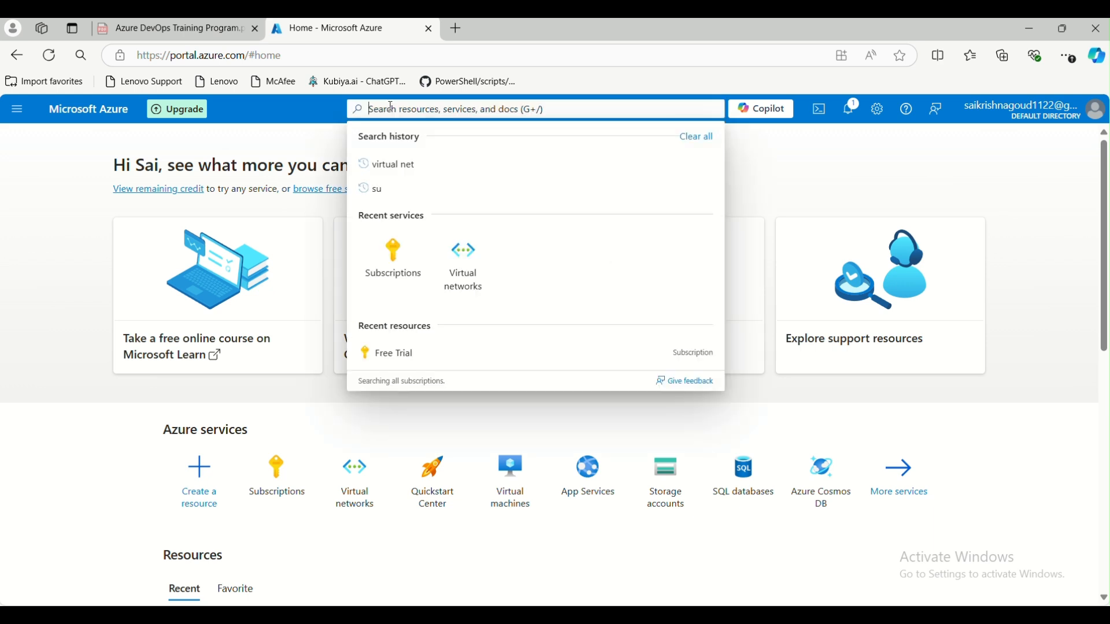
type("res")
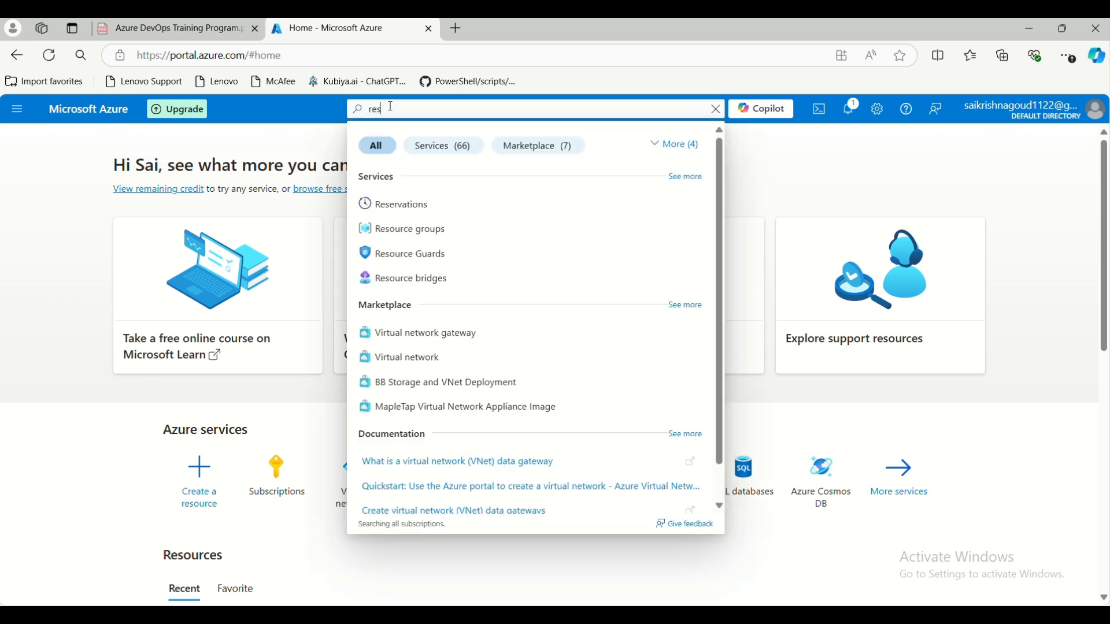
type("ource gr")
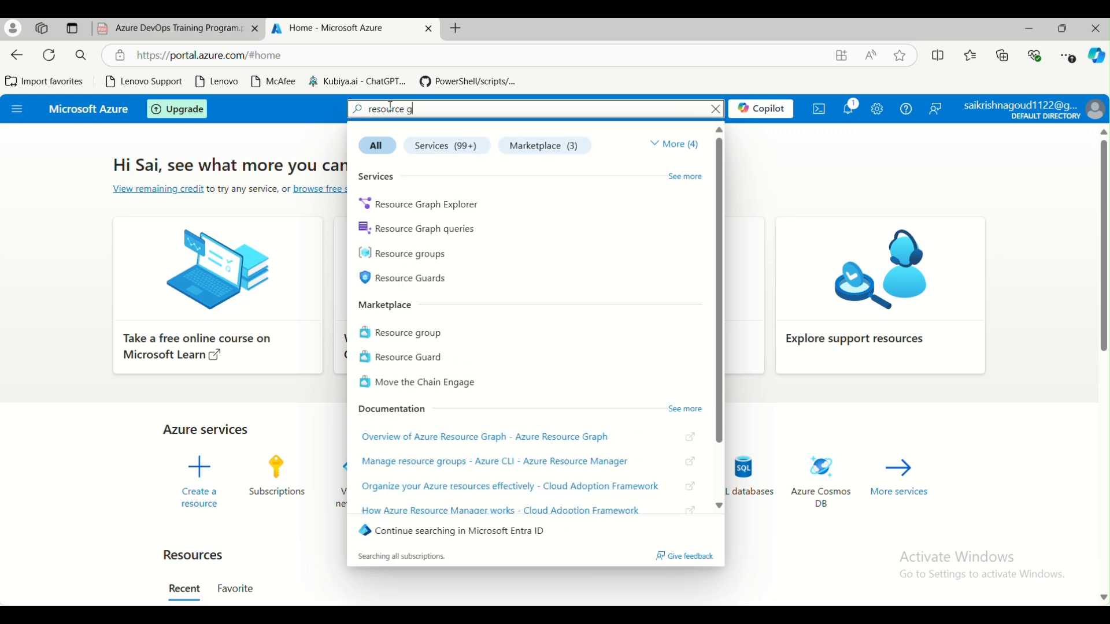
left_click(406, 259)
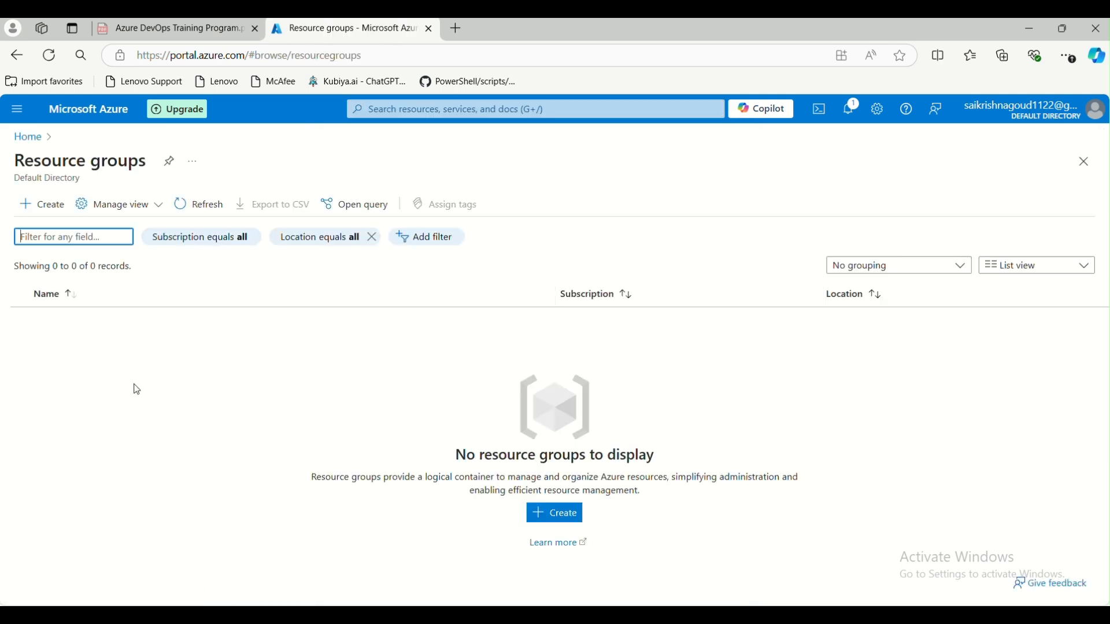
left_click(42, 213)
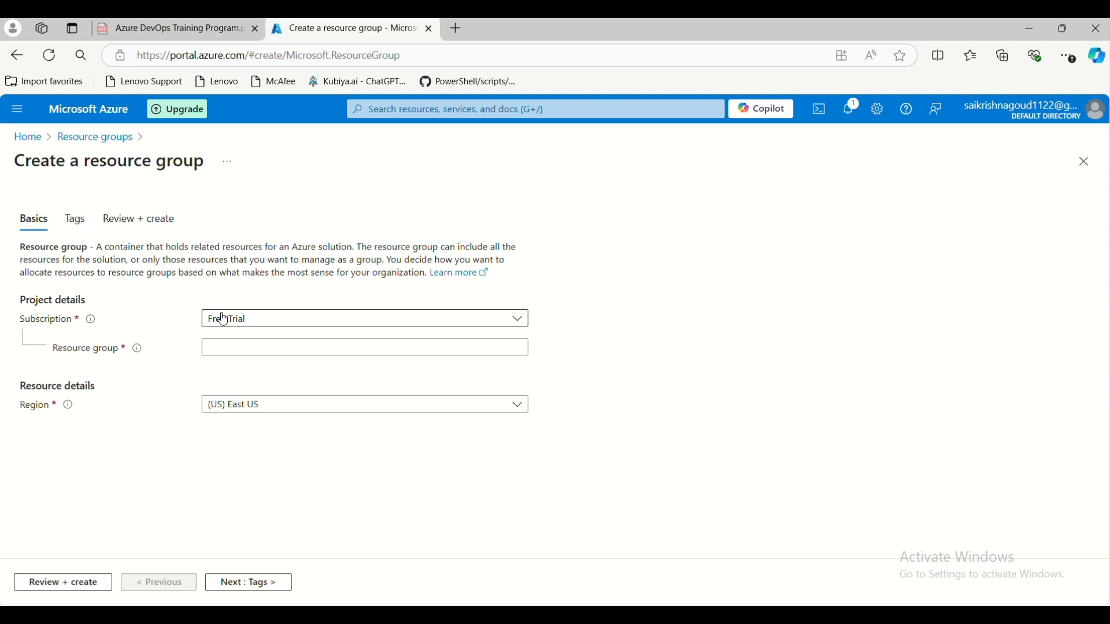
- Keep the Free Trial subscription and enter 'test-rg' as the resource group name
left_click(502, 325)
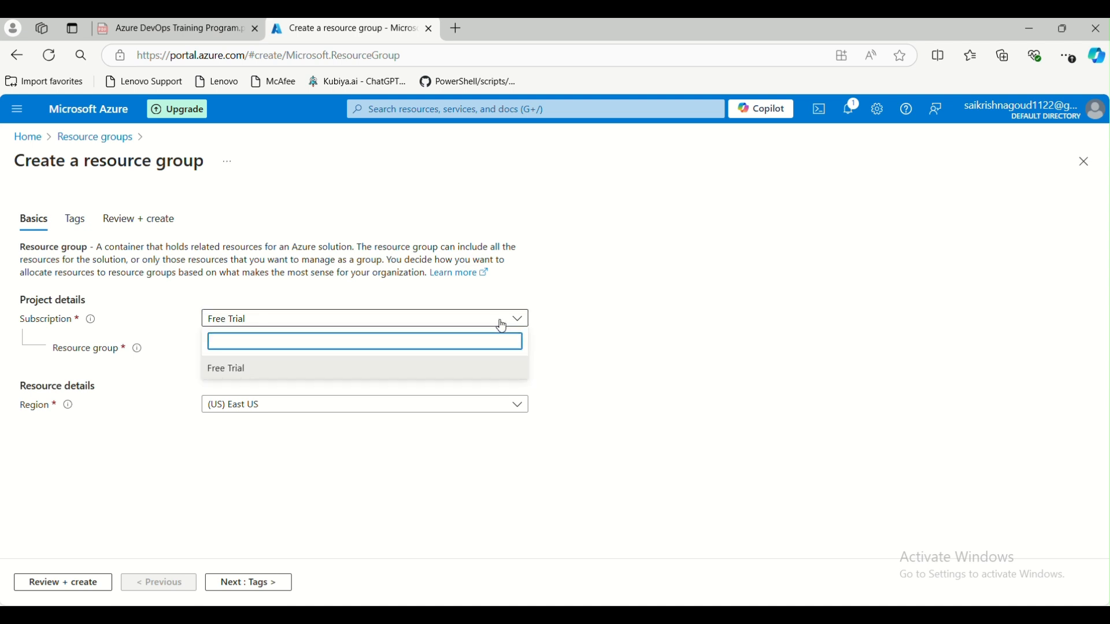
left_click(502, 325)
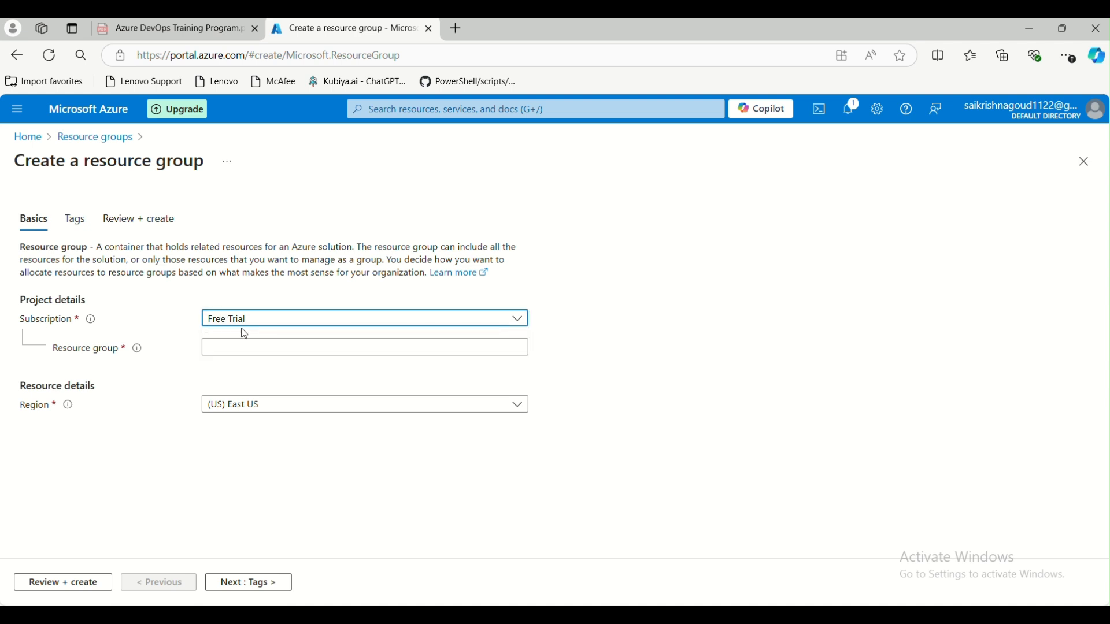
left_click(243, 347)
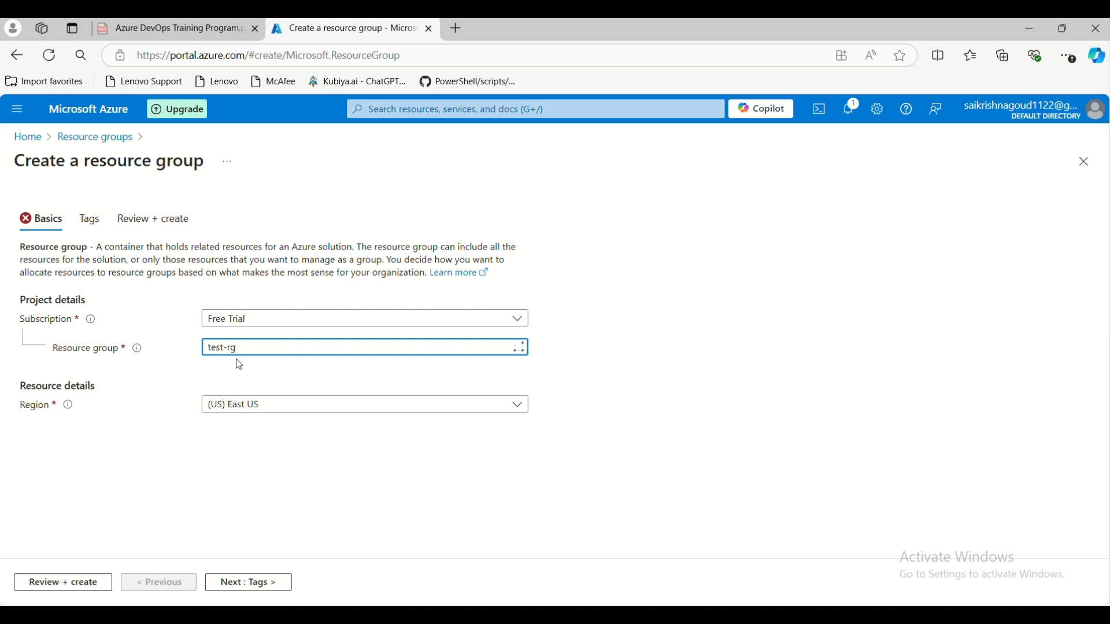
left_click_drag(251, 353, 212, 349)
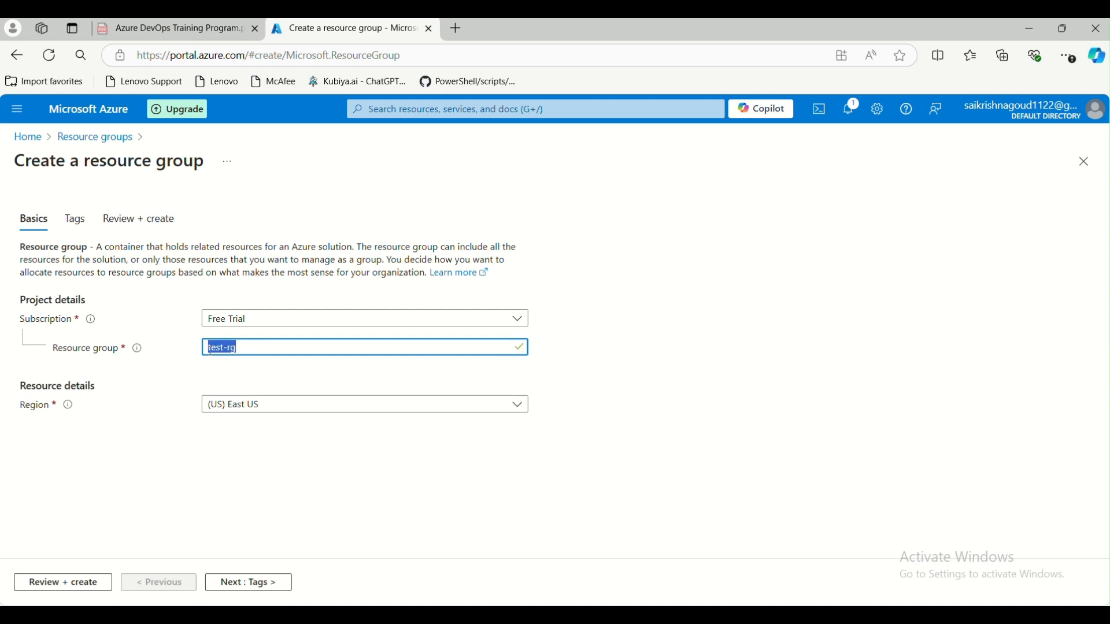
left_click(240, 366)
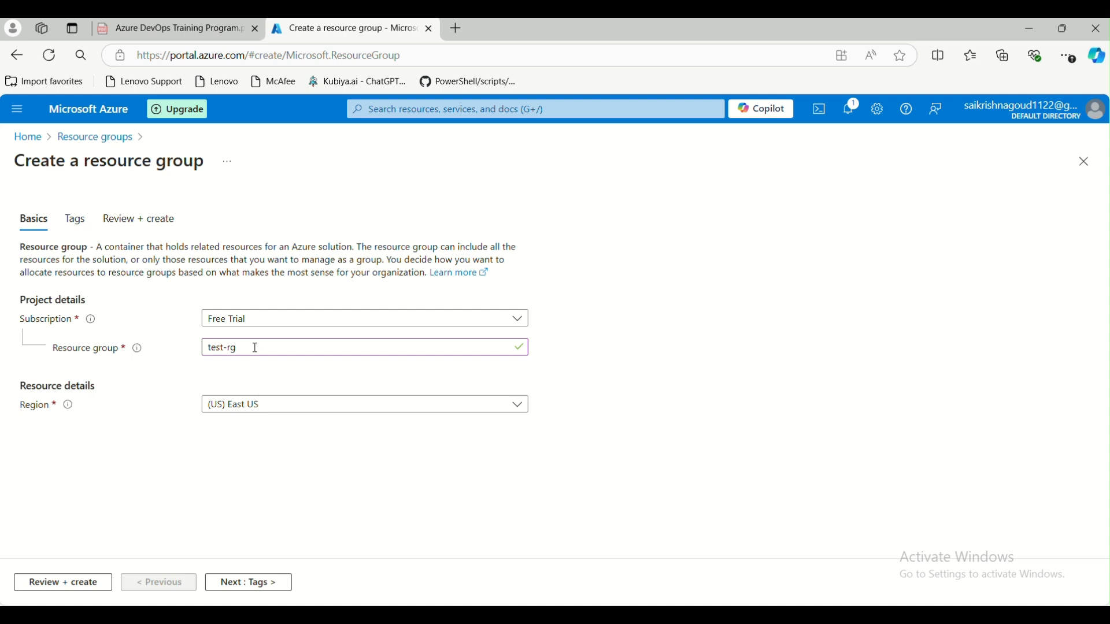
left_click_drag(255, 348, 202, 350)
left_click(255, 383)
left_click(250, 406)
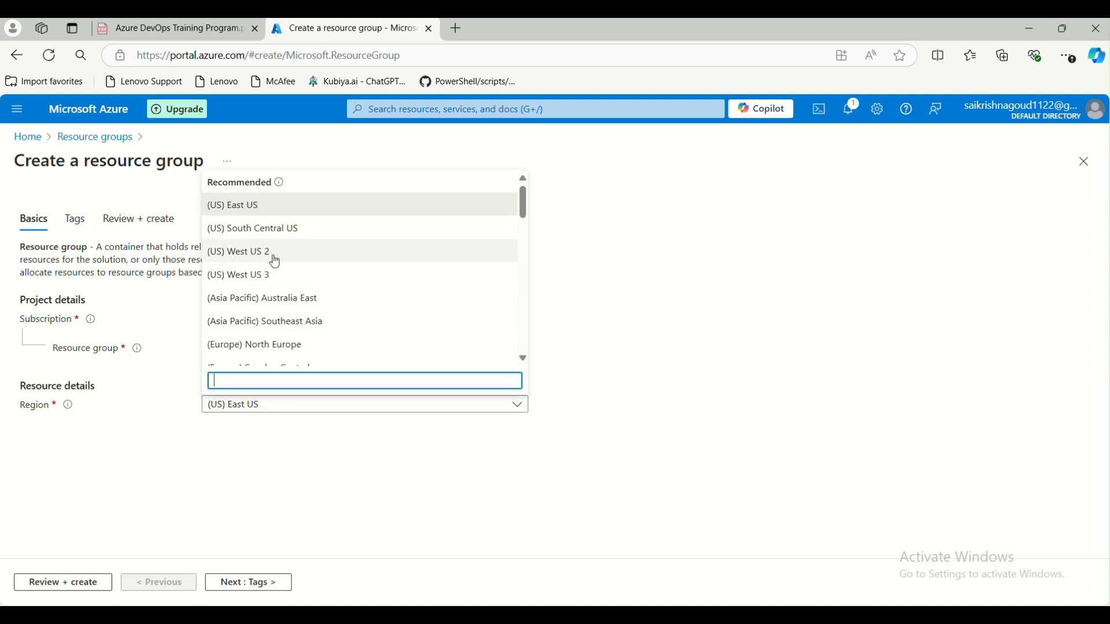
- Choose (US) West US 2 as the region, glance at the Tags step, then return to Basics
scroll(274, 260, "down", 3)
scroll(279, 271, "up", 3)
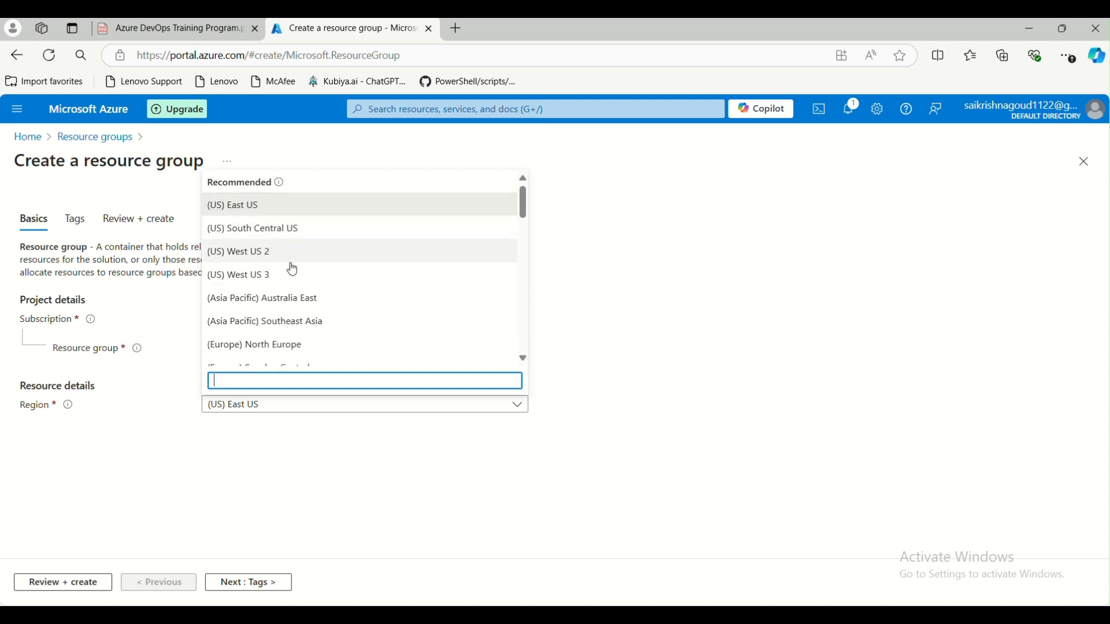
scroll(350, 307, "down", 2)
scroll(347, 307, "down", 5)
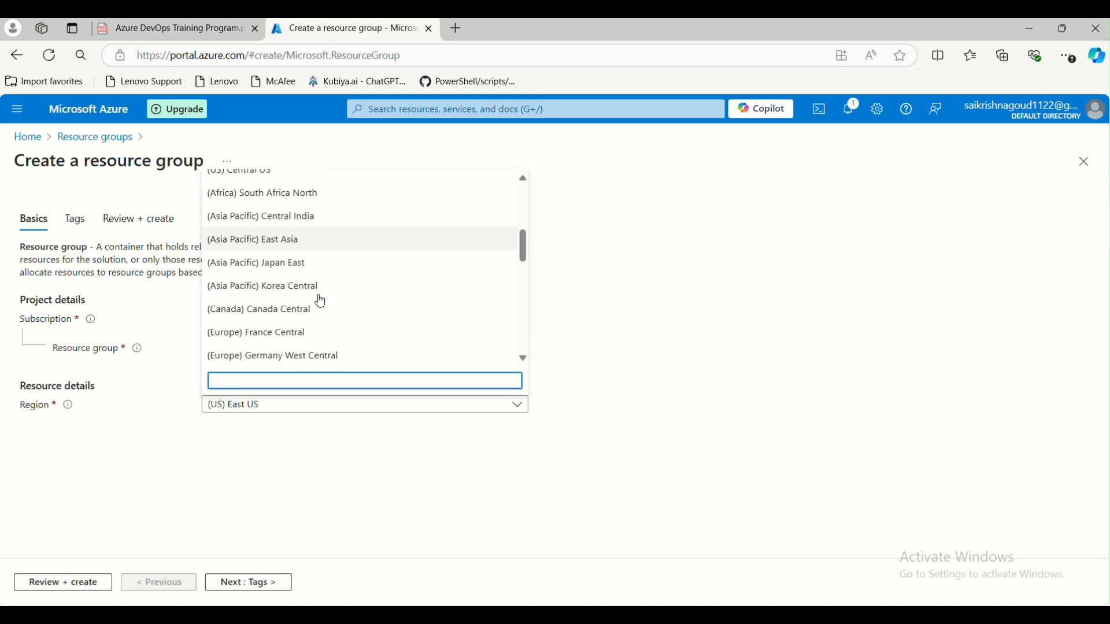
scroll(317, 301, "down", 6)
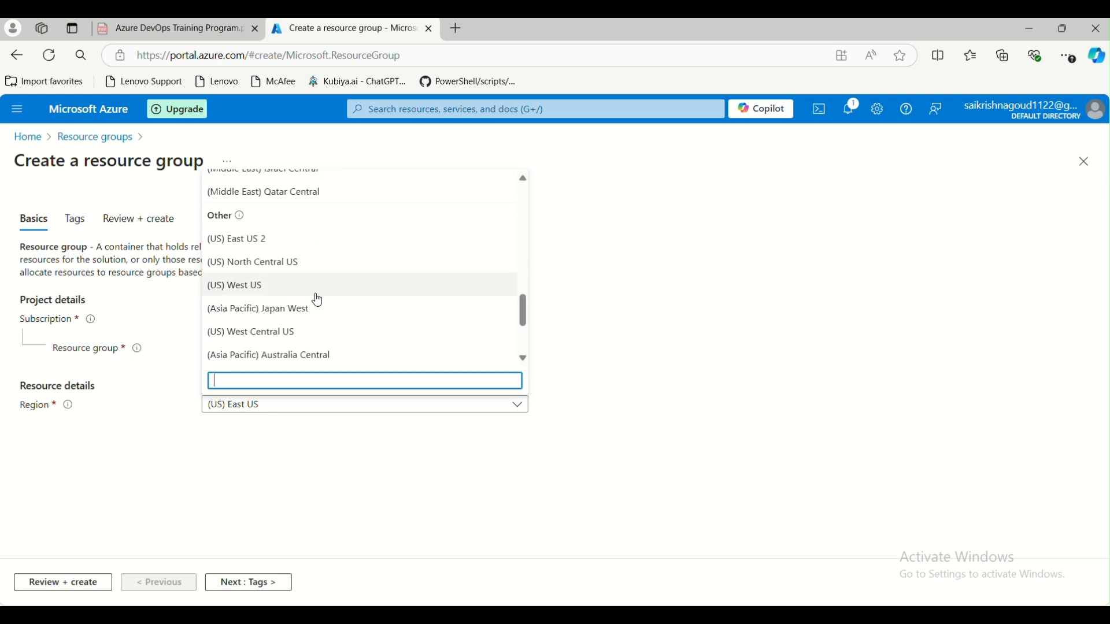
scroll(301, 301, "up", 12)
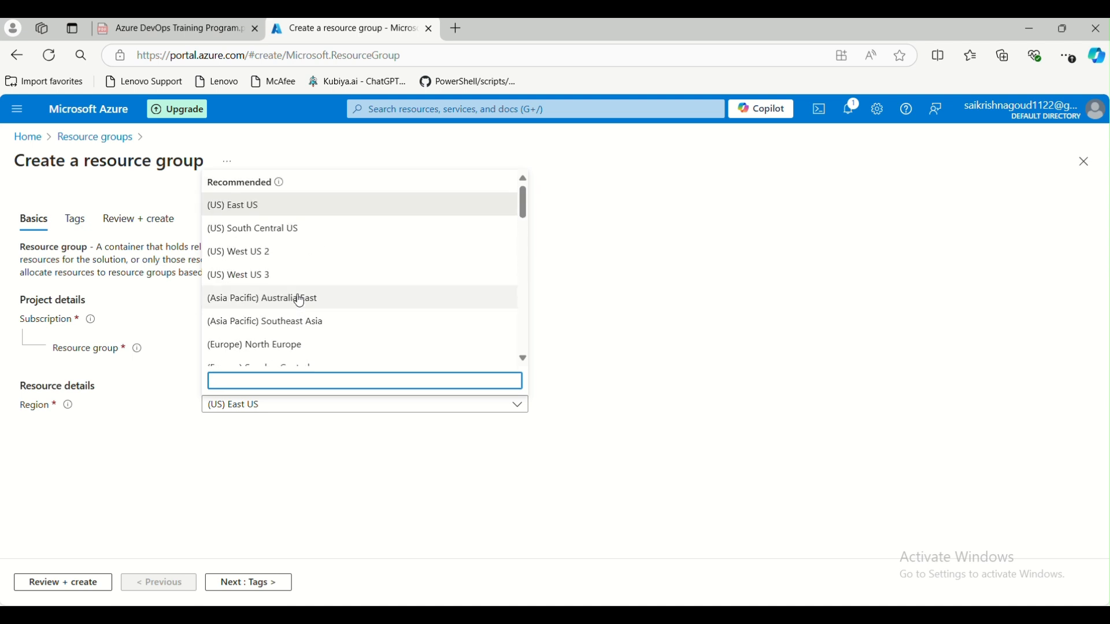
left_click(269, 209)
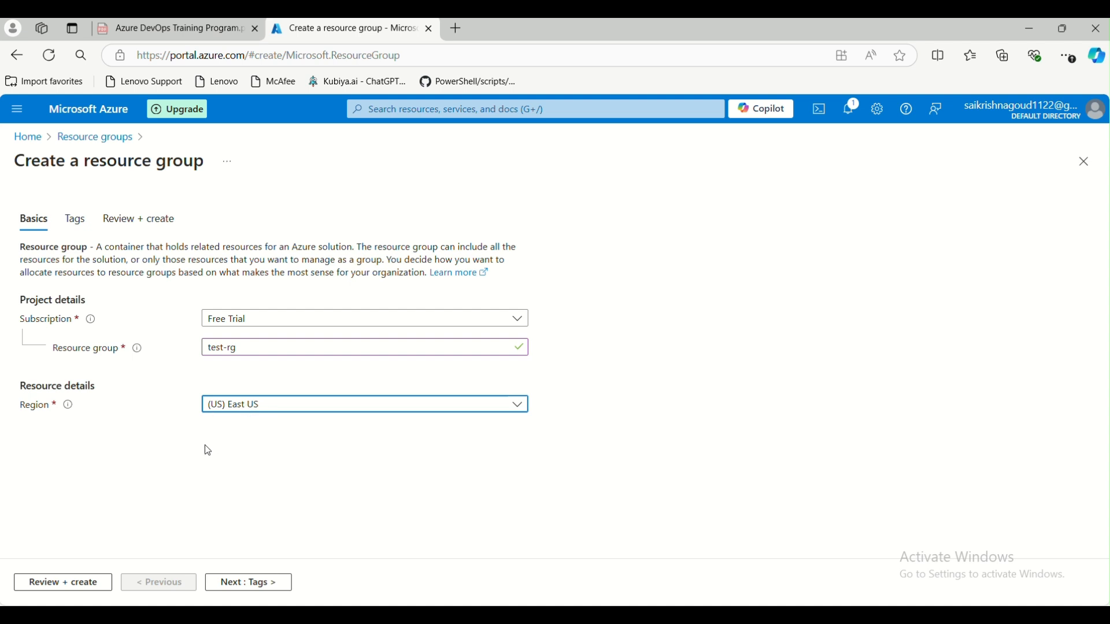
left_click(257, 406)
left_click(268, 251)
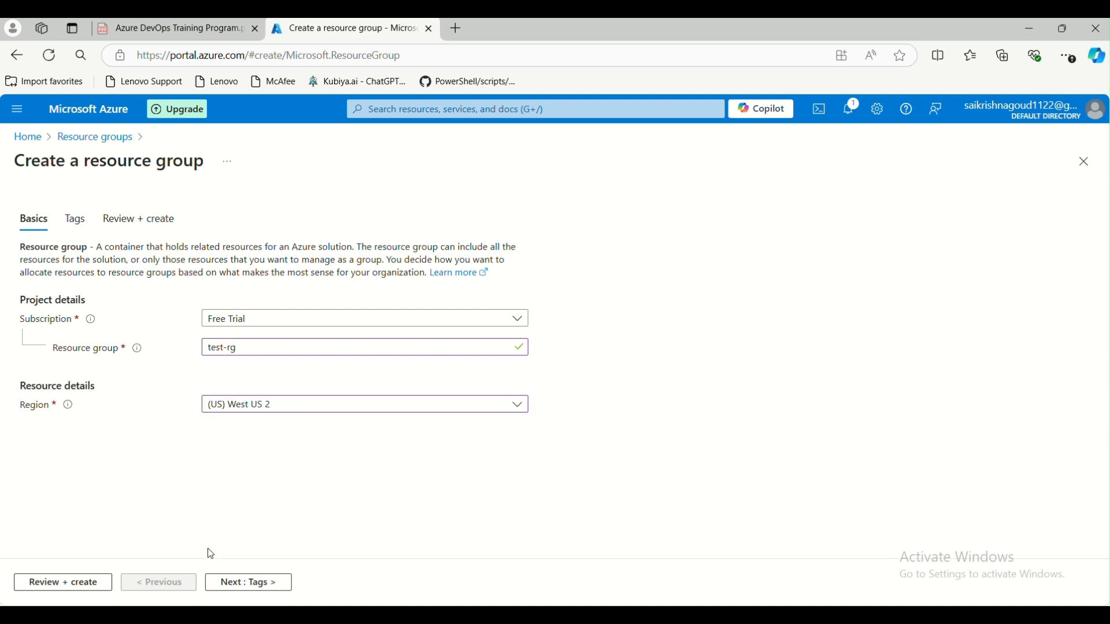
left_click(229, 583)
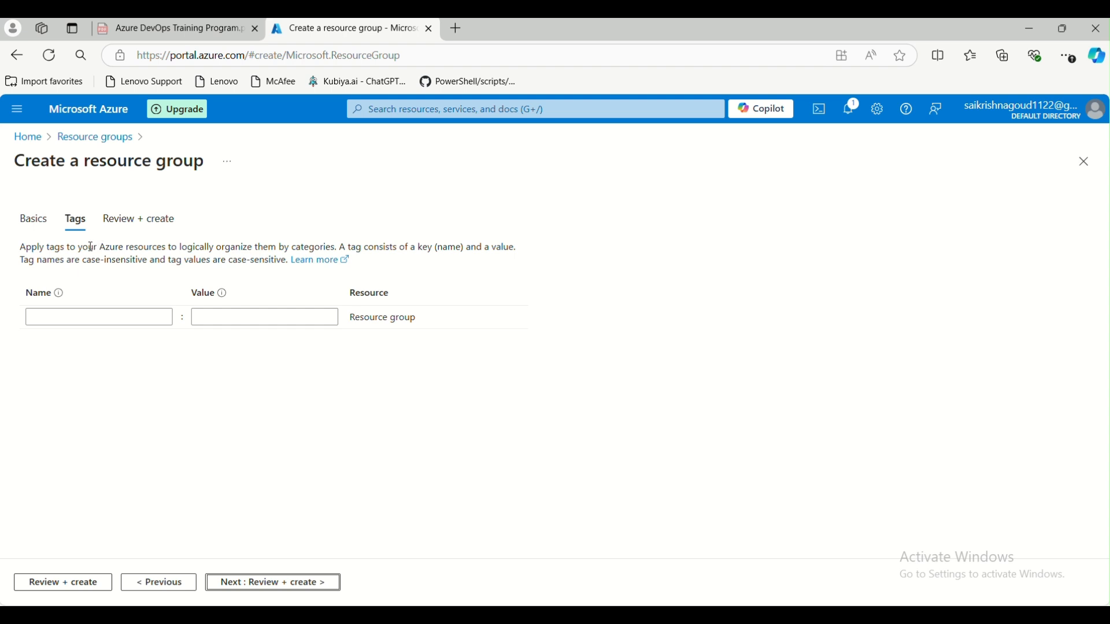
left_click(34, 225)
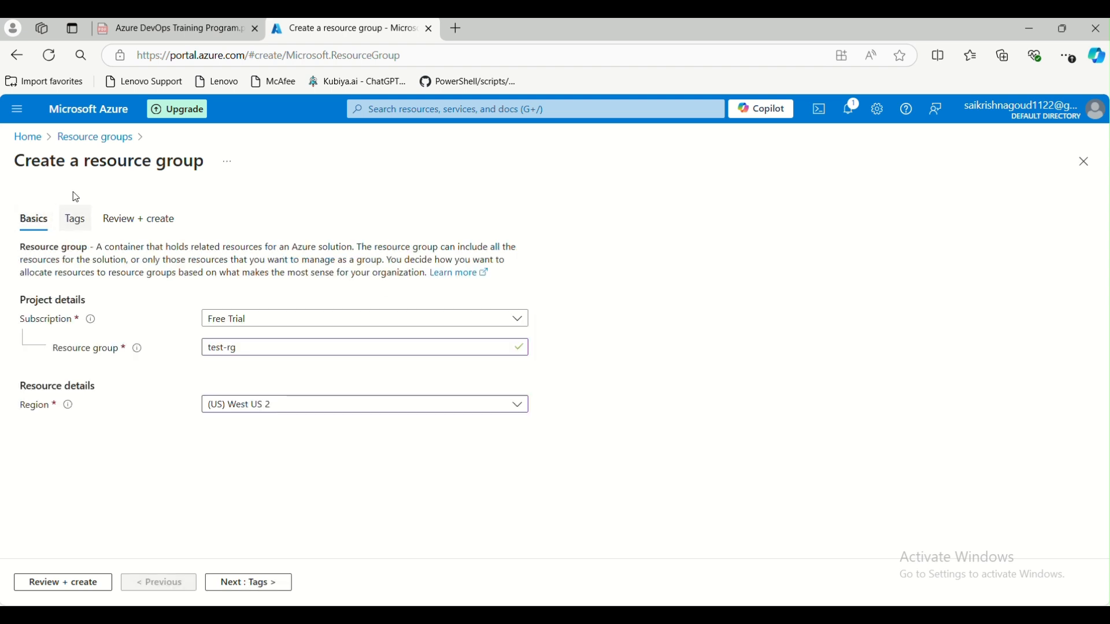
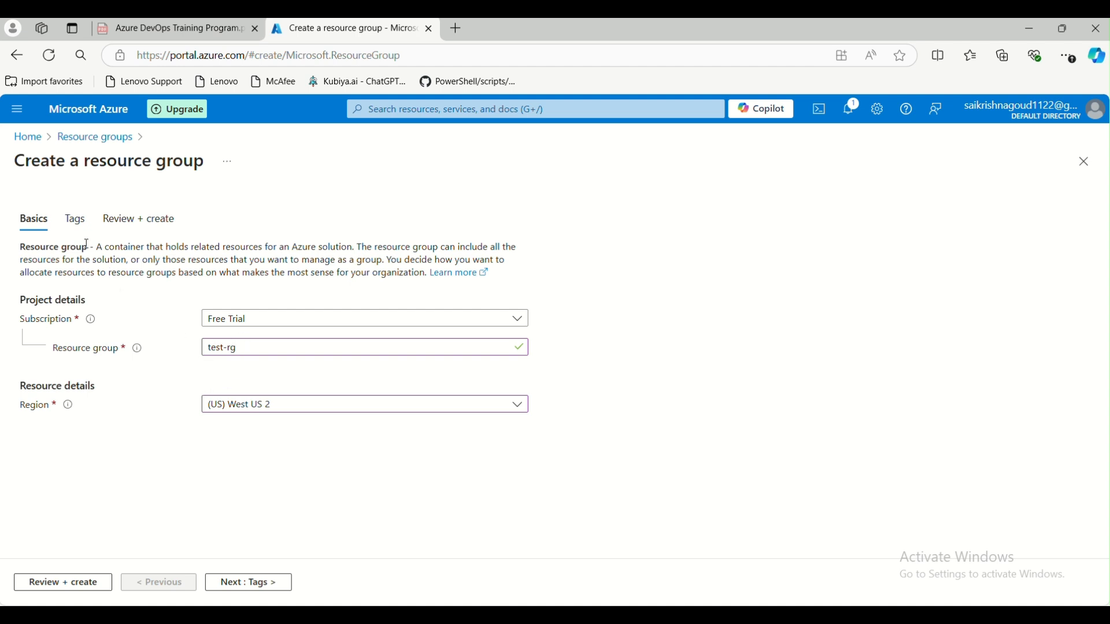
- On the Tags step, add a 'Created by' tag whose value is the creator's e-mail address
left_click(76, 222)
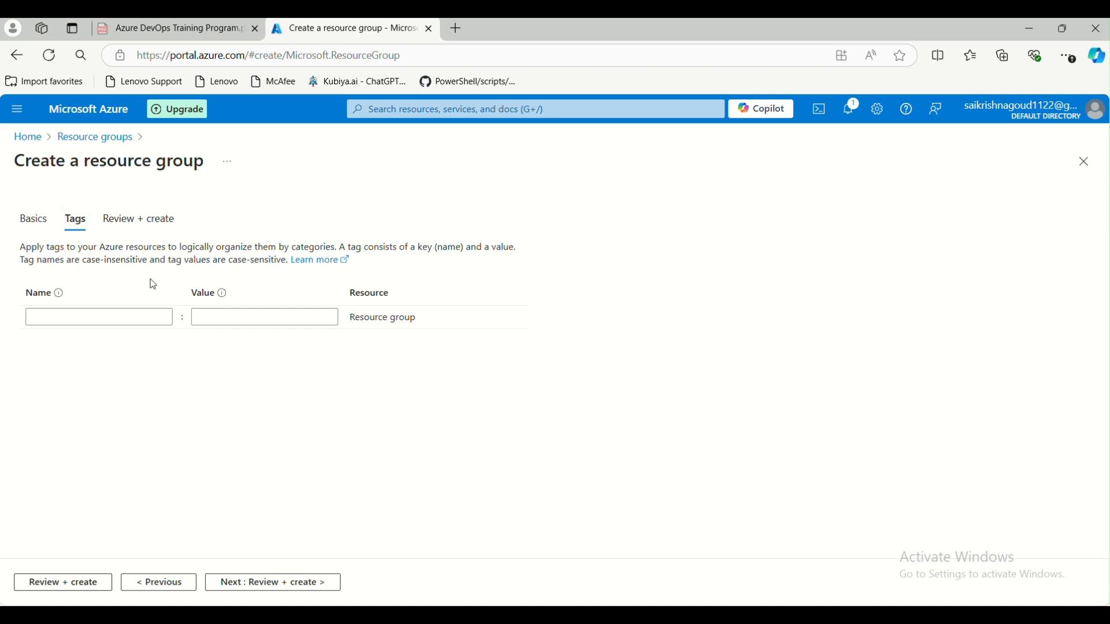
left_click(123, 316)
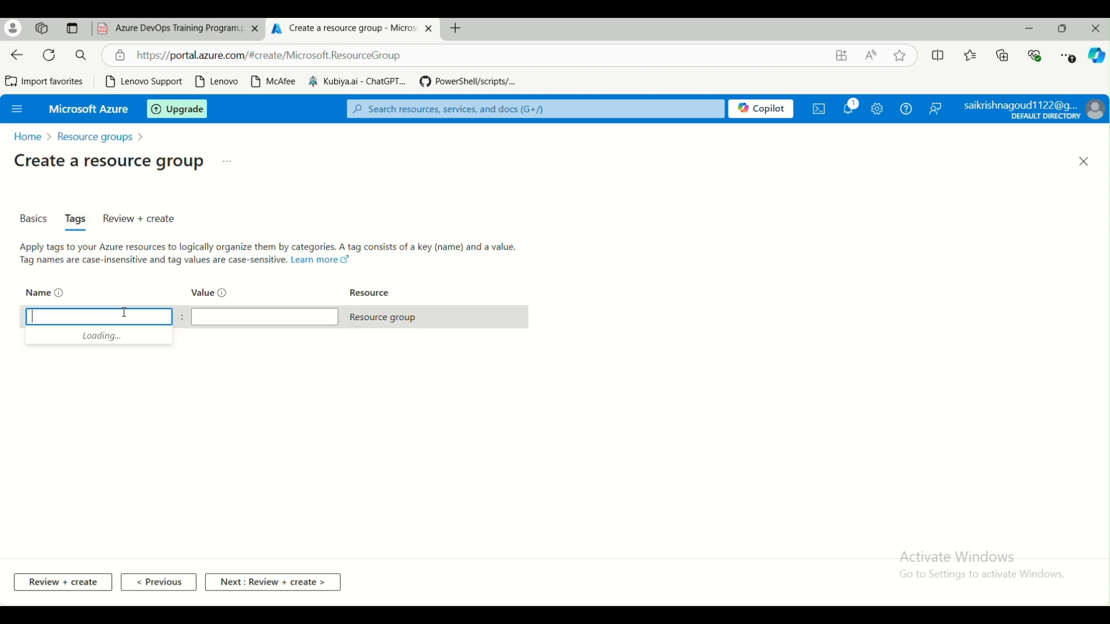
type("Ce")
type("reated by")
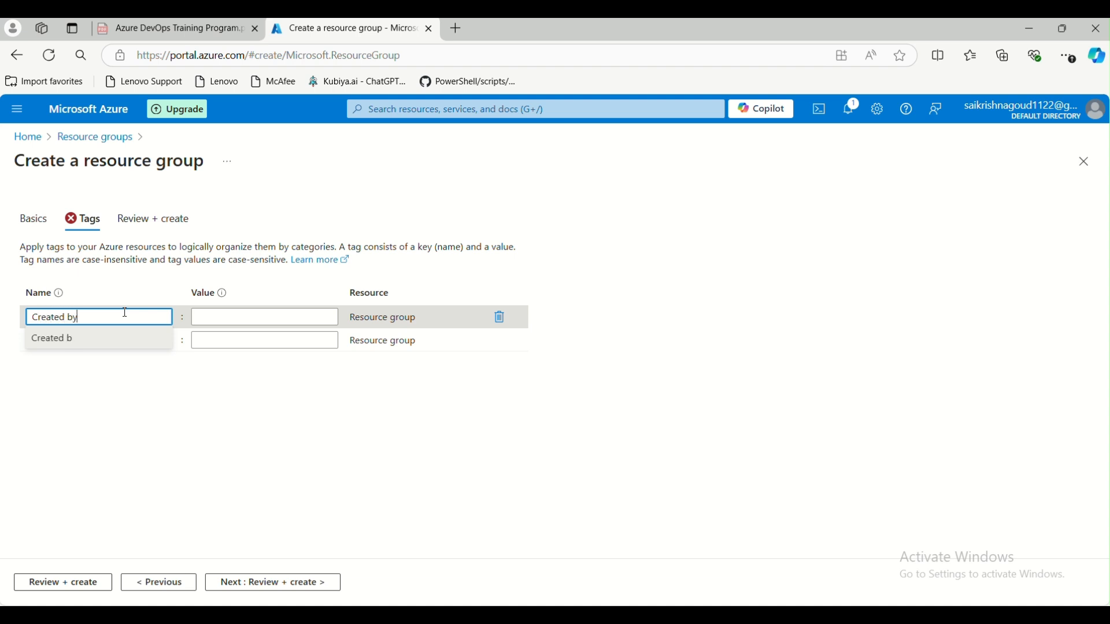
left_click(227, 319)
type("xyz")
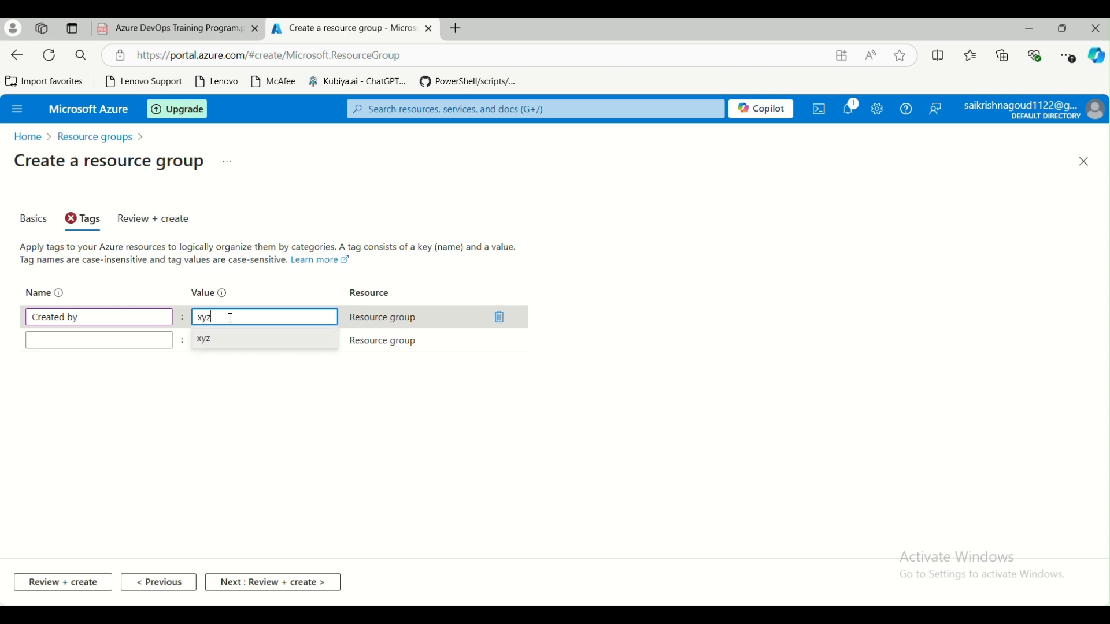
type("@abc")
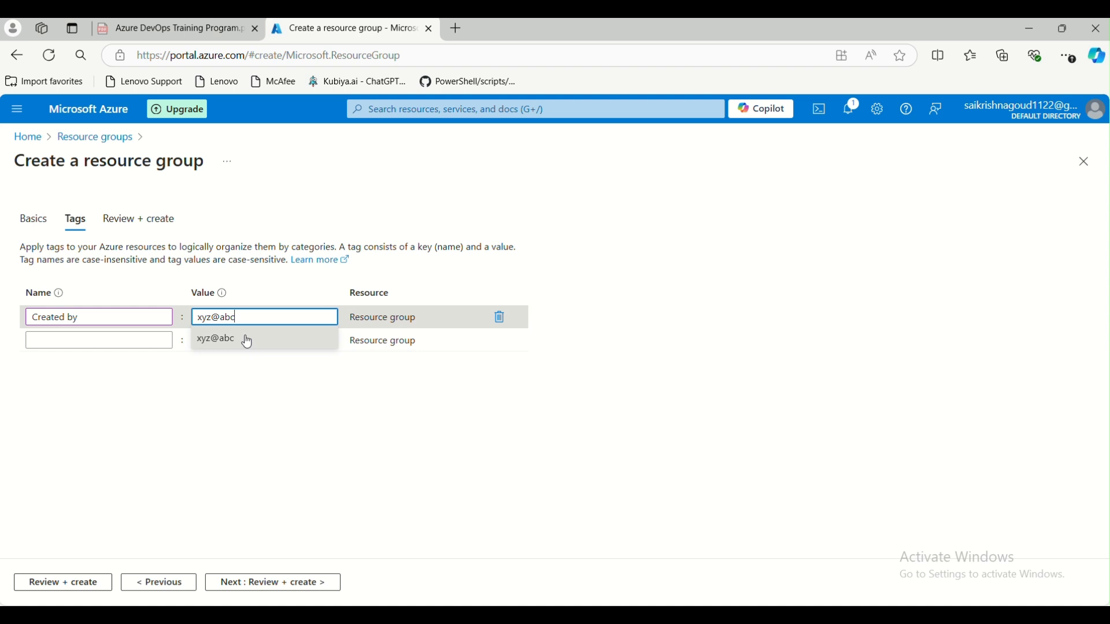
type(".com")
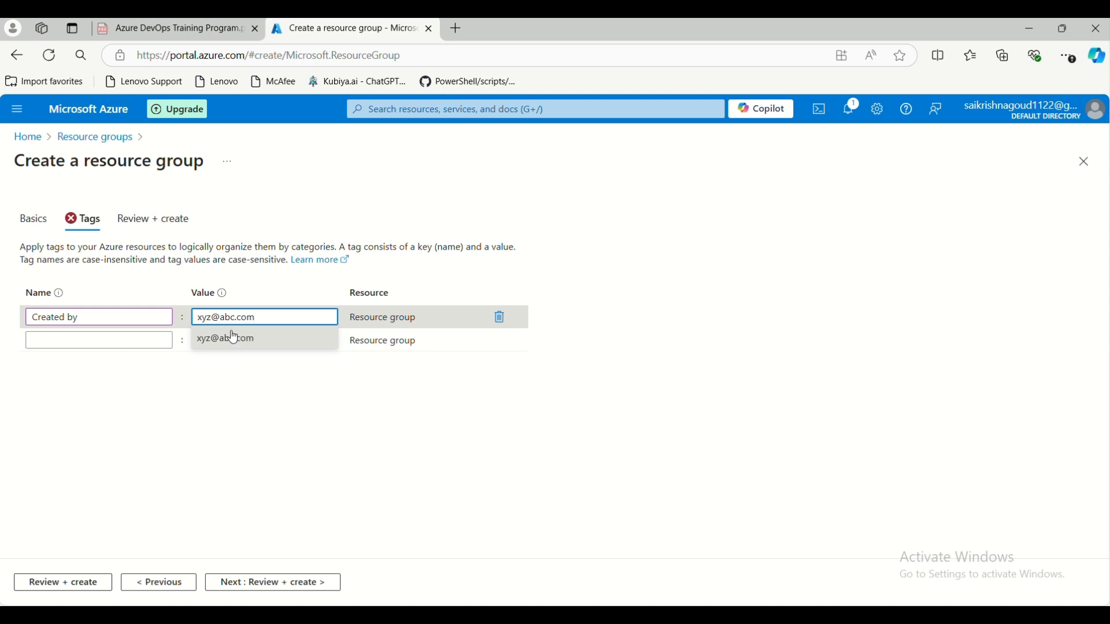
left_click(232, 337)
left_click(166, 401)
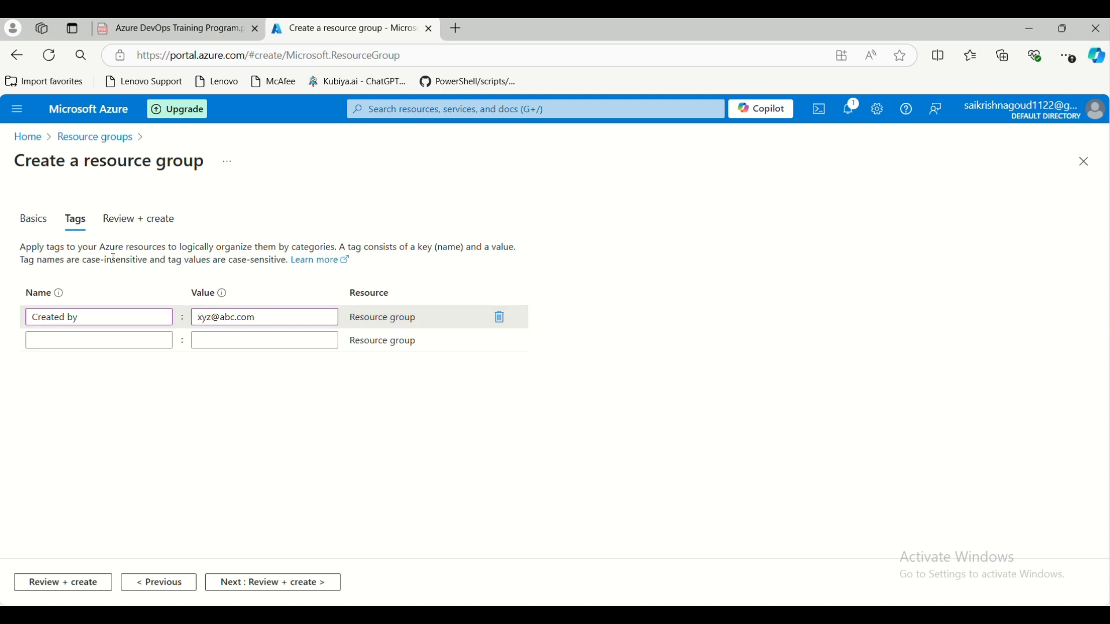
- Add a creation Date tag name and an Environment tag with value Dev
left_click(102, 340)
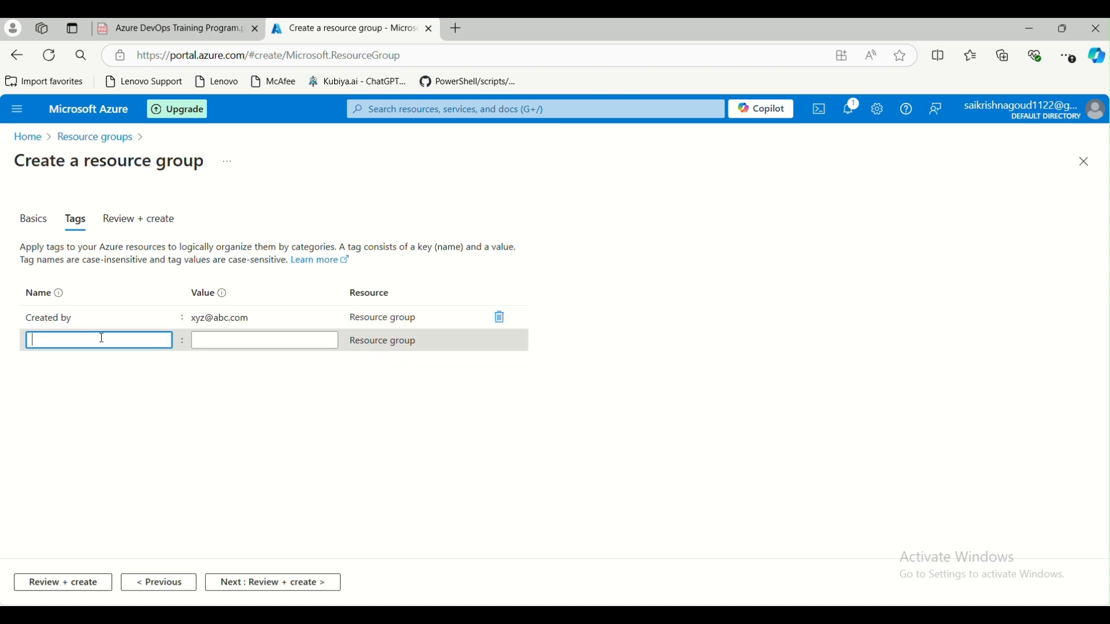
type("creat")
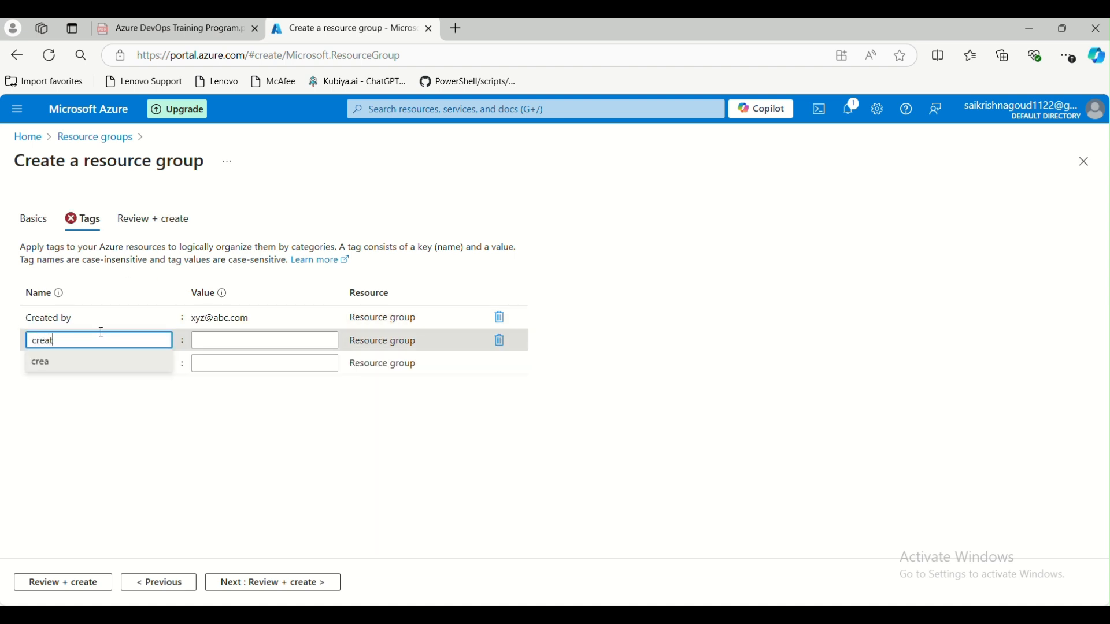
type("eion Date")
key("Tab")
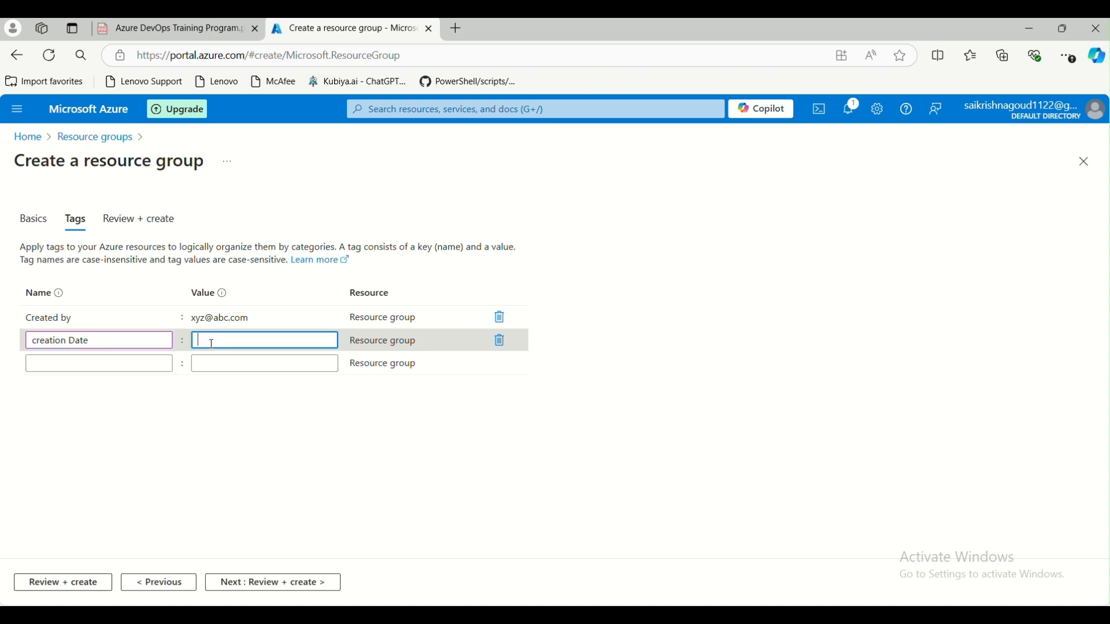
left_click(112, 369)
type("E")
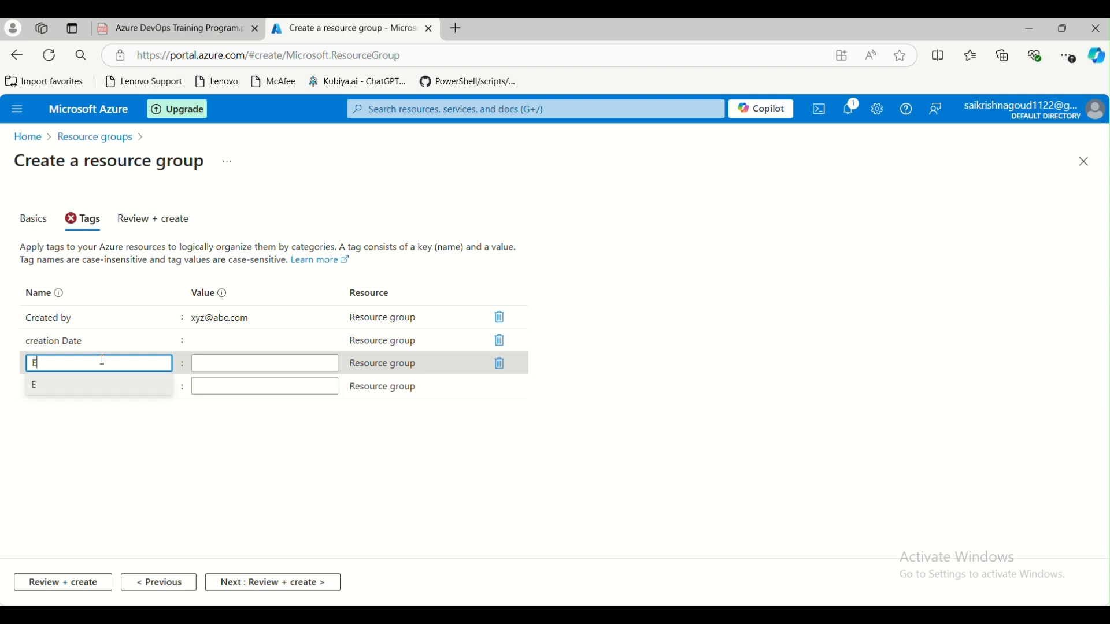
type("nvironement")
left_click(70, 365)
key("BackSpace")
left_click(216, 363)
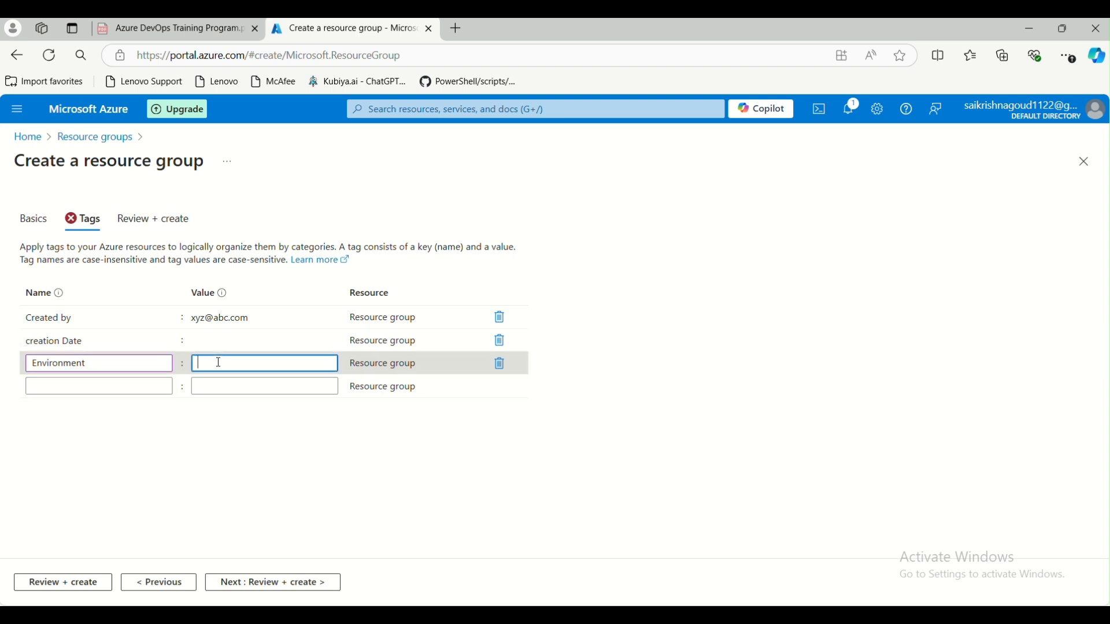
type("Dev")
left_click(200, 423)
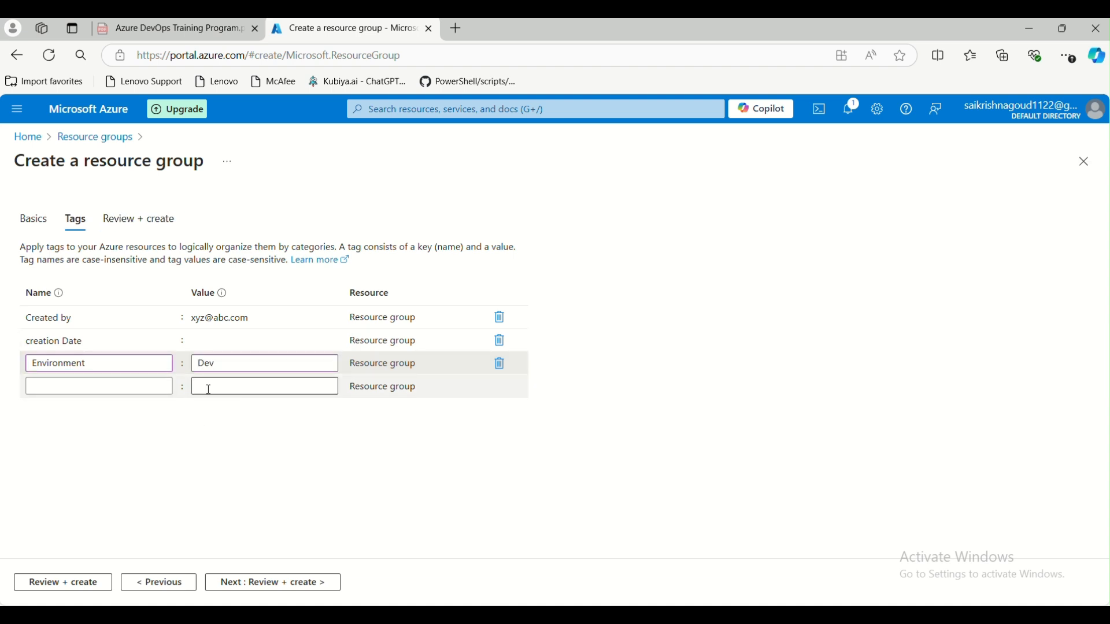
- Delete the empty creation Date tag and run Review + create validation
left_click(198, 343)
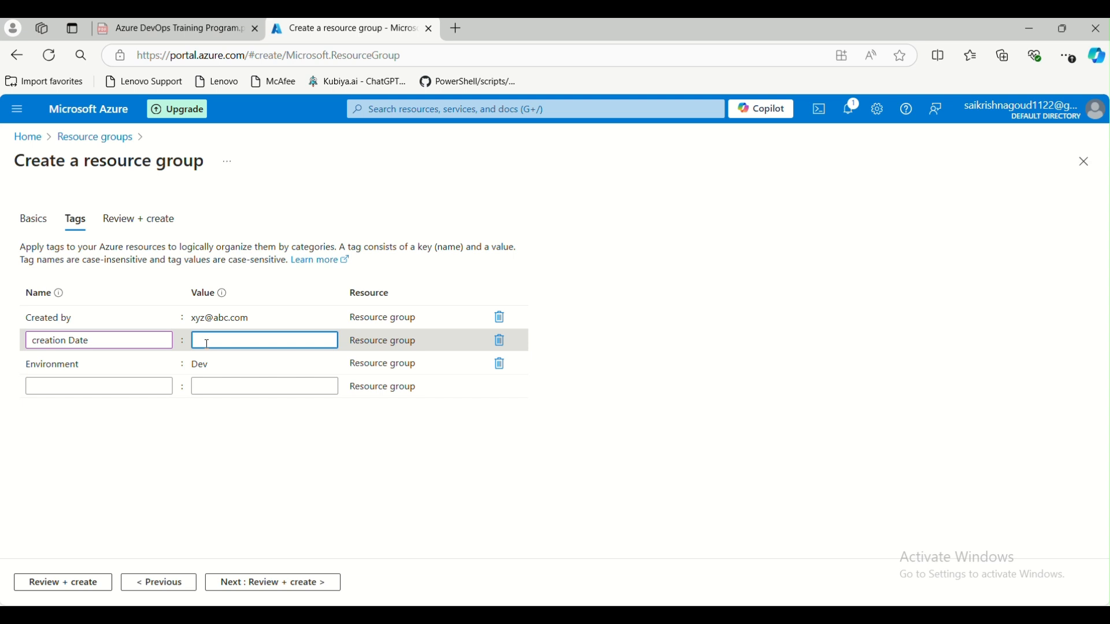
left_click(500, 342)
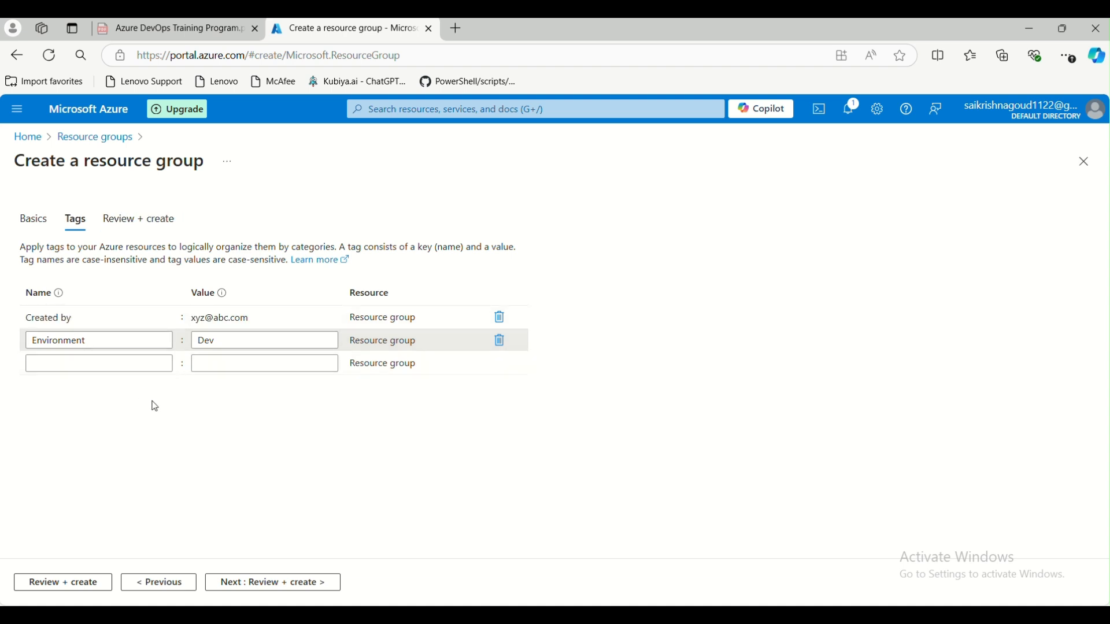
left_click(258, 583)
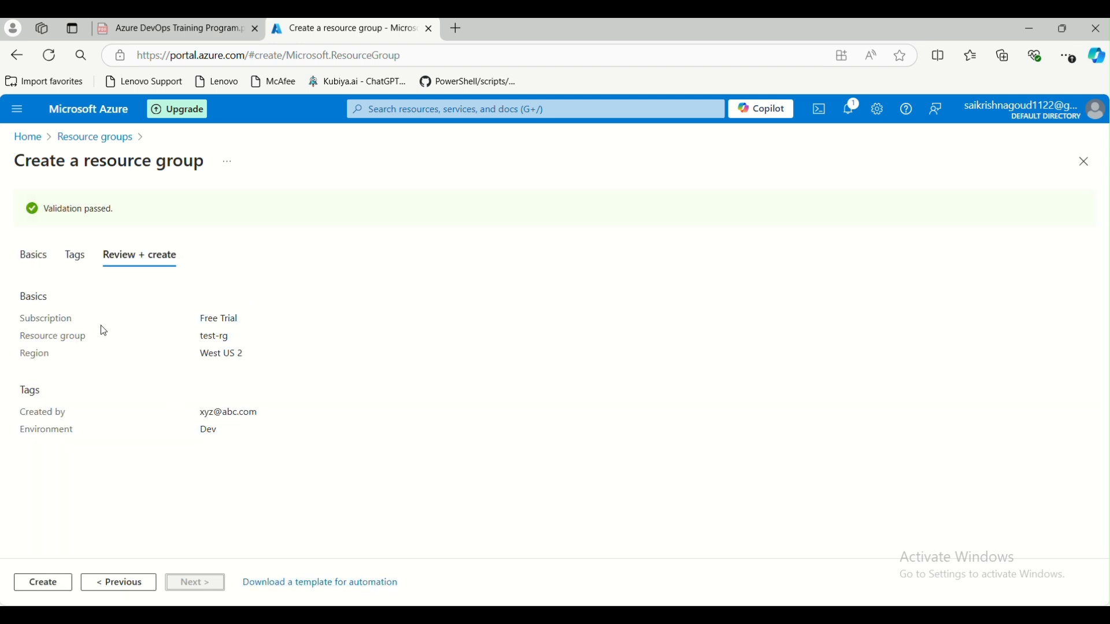
- Check the review summary, including the West US 2 region
left_click_drag(202, 319, 231, 338)
left_click(199, 340)
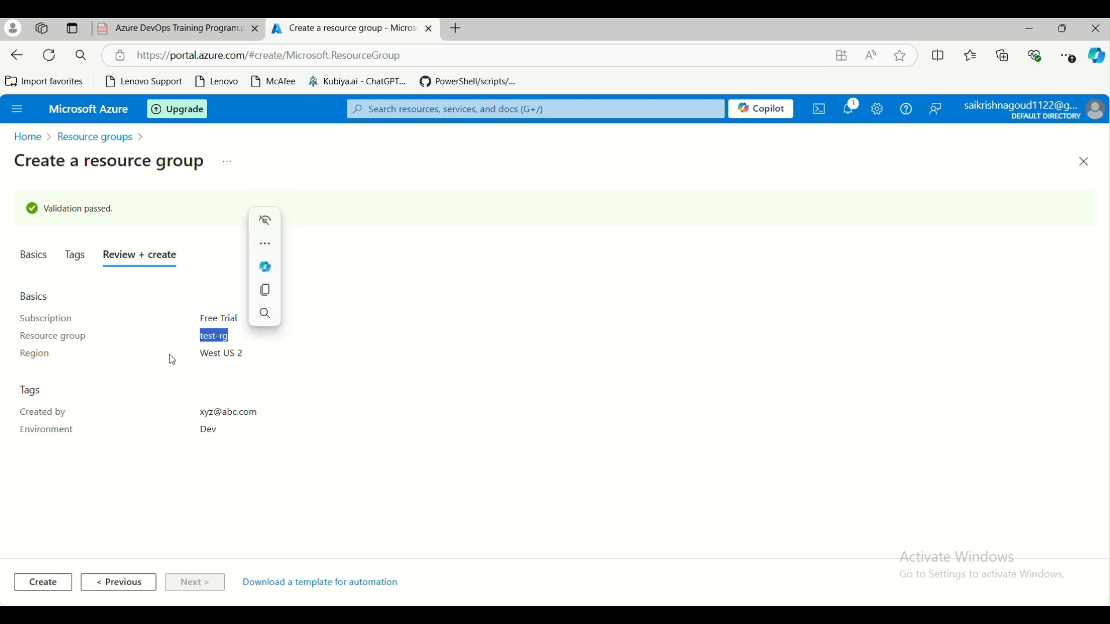
left_click_drag(243, 357, 246, 356)
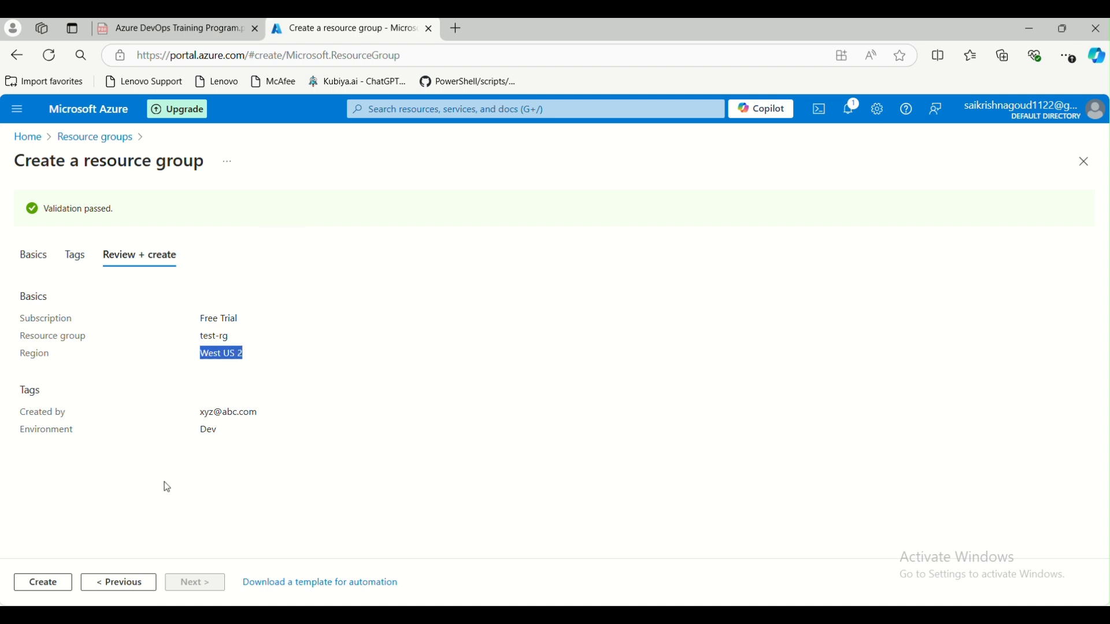
left_click(230, 496)
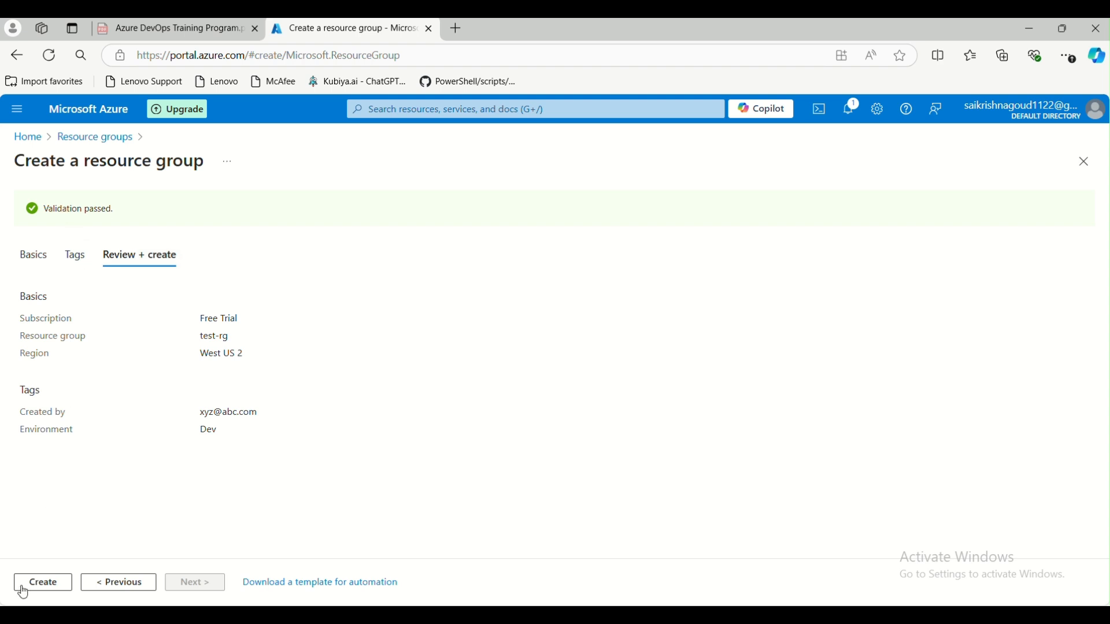
- Create test-rg, confirm it appears in the Resource groups list, and return Home
left_click(43, 586)
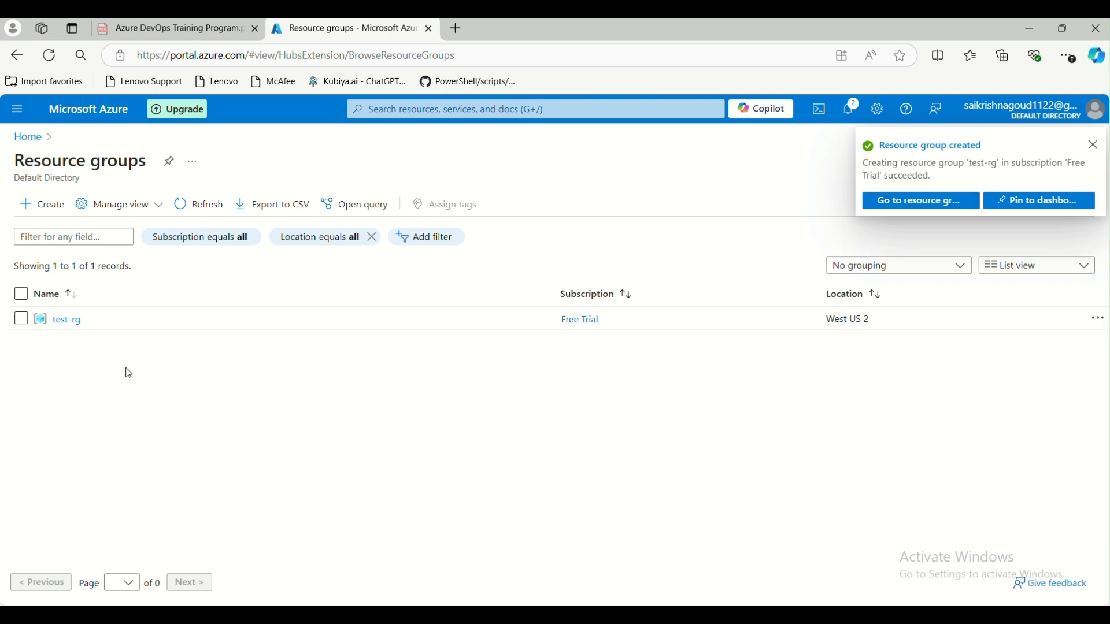
left_click(67, 323)
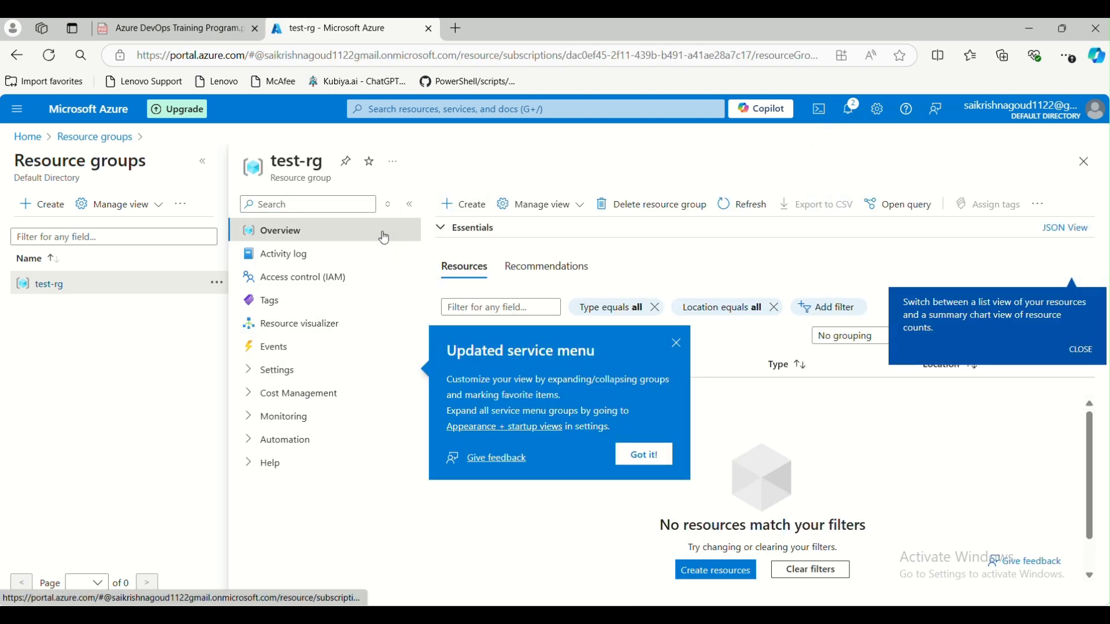
left_click(28, 137)
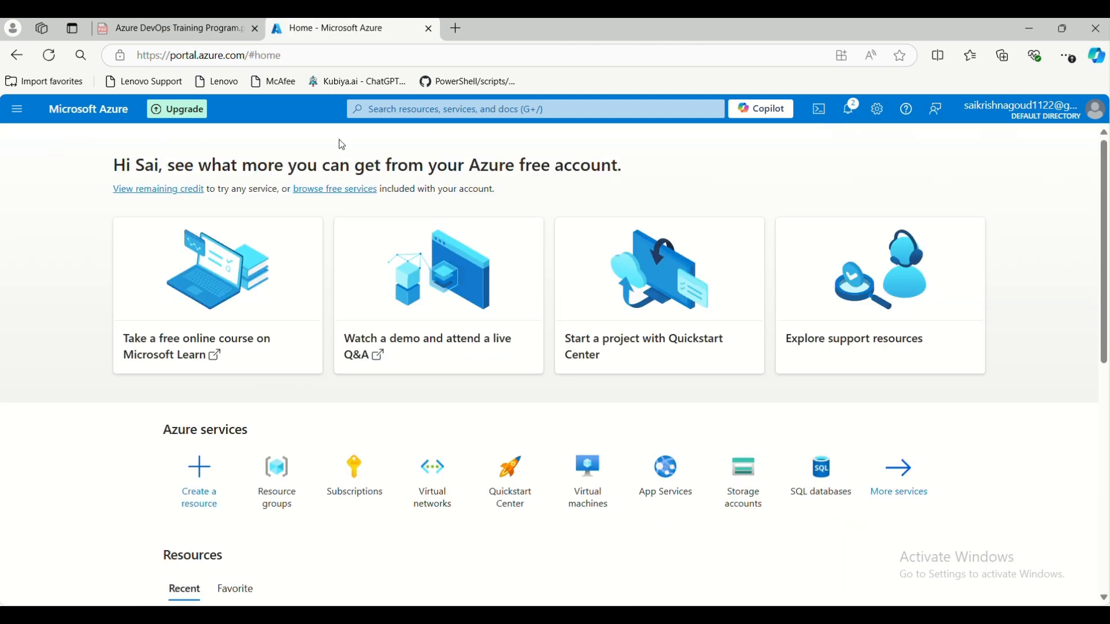
- Search 'virtual n', go to Virtual networks, dismiss the tip, and choose + Create
left_click(416, 111)
type("vi")
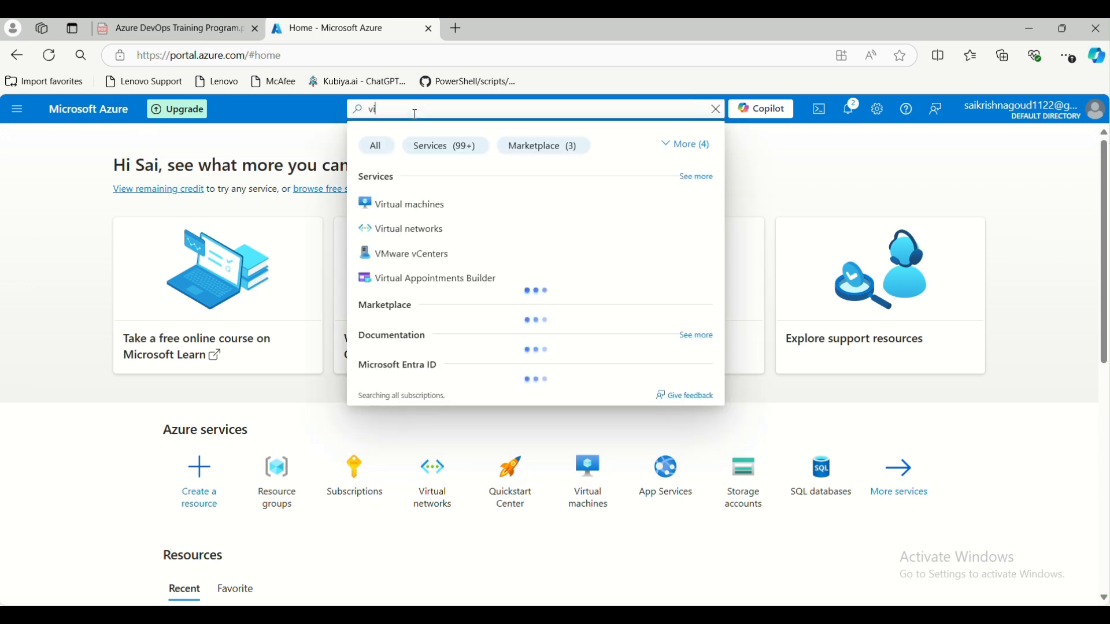
type("rtual")
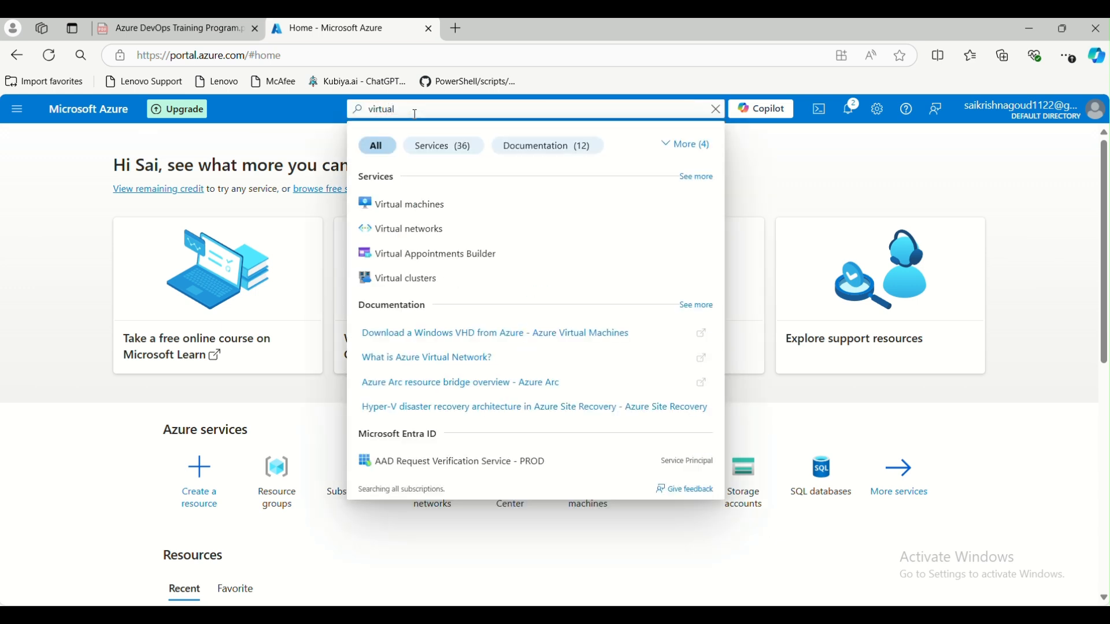
type(" n")
left_click(401, 214)
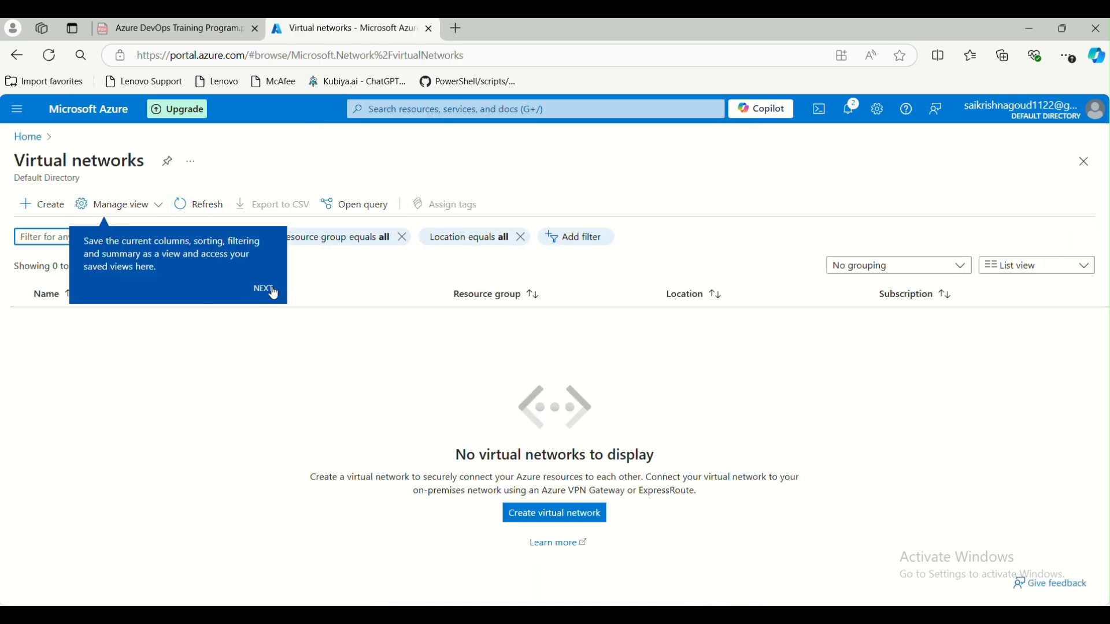
left_click(37, 214)
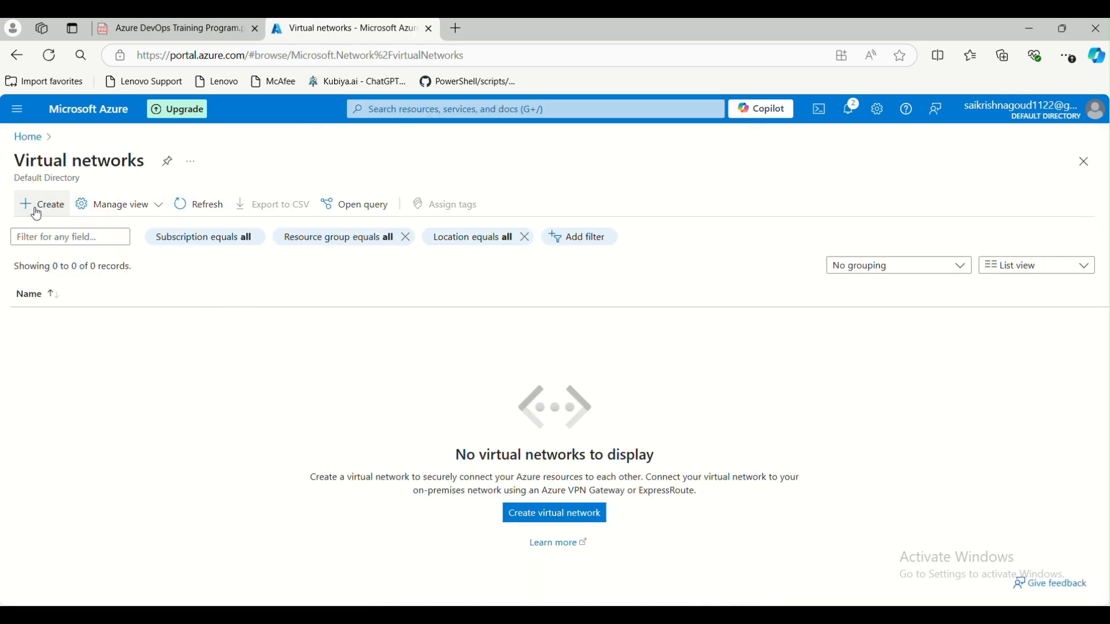
left_click(37, 206)
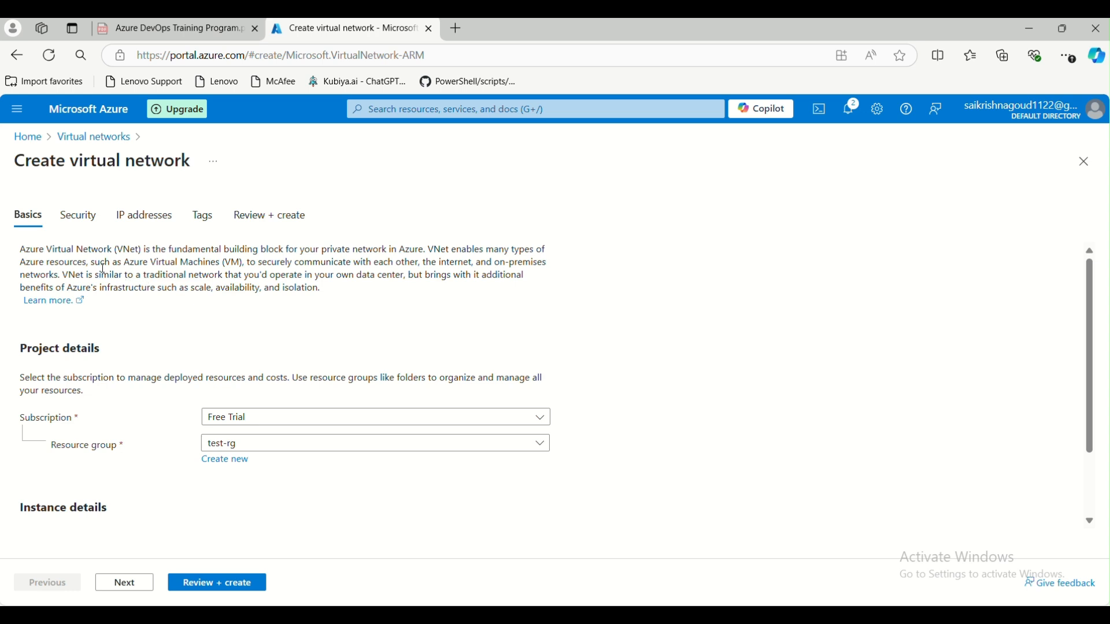
scroll(107, 327, "down", 2)
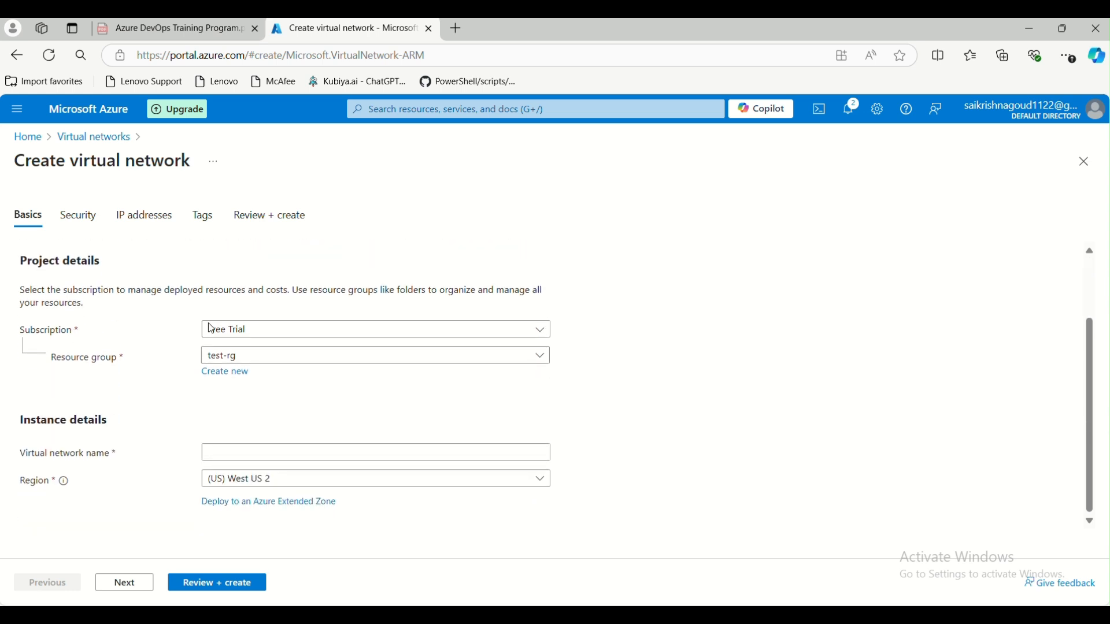
left_click(263, 336)
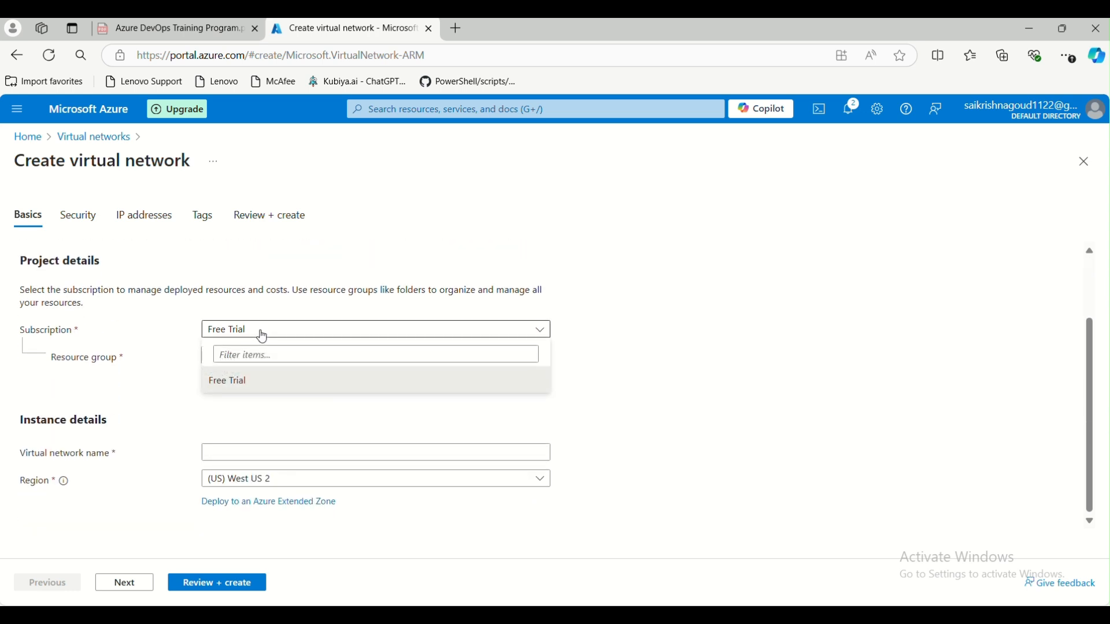
left_click(263, 337)
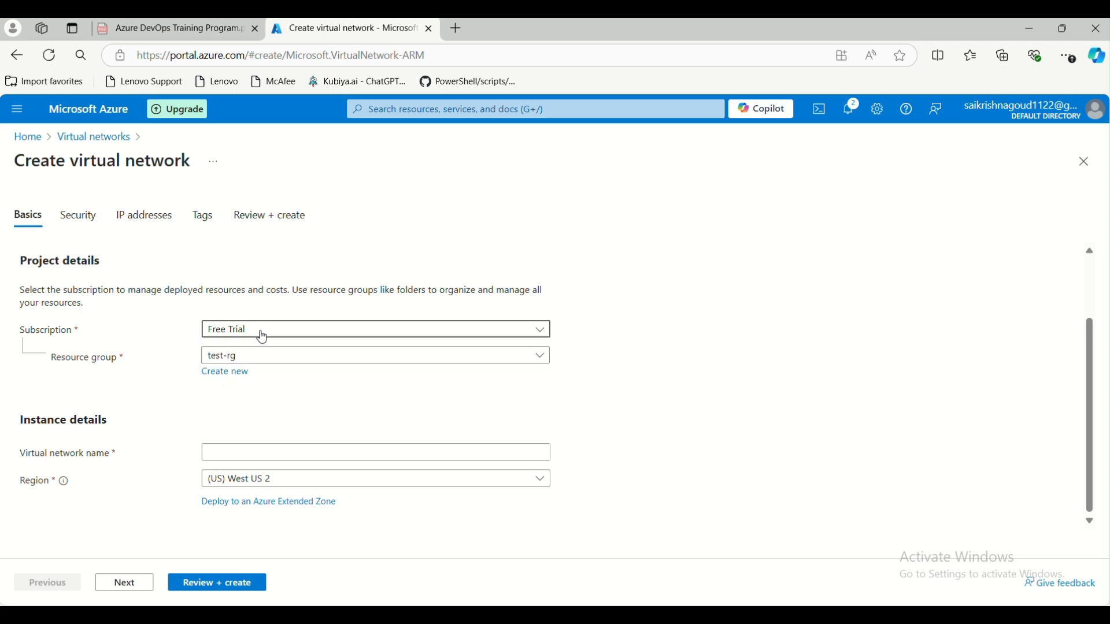
left_click(284, 363)
left_click(163, 347)
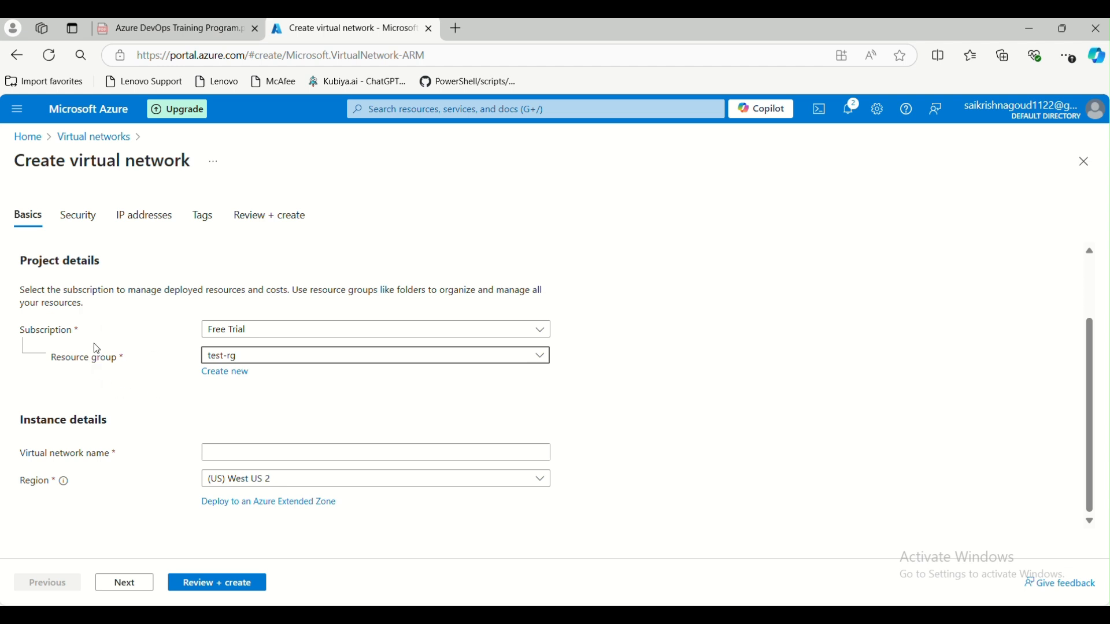
left_click(240, 376)
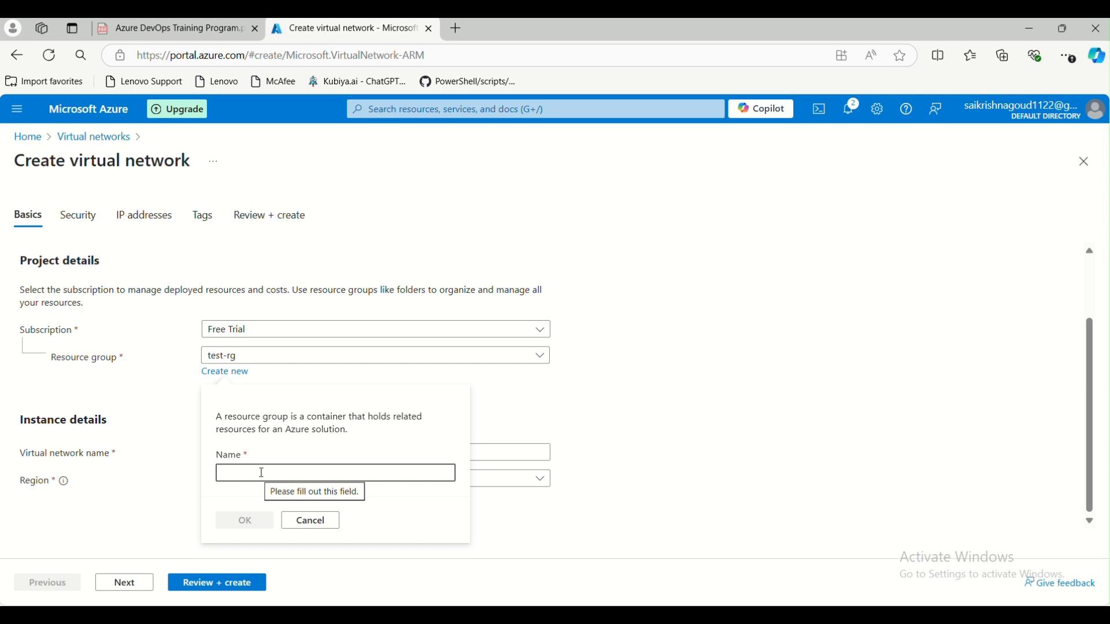
type("test1-rg")
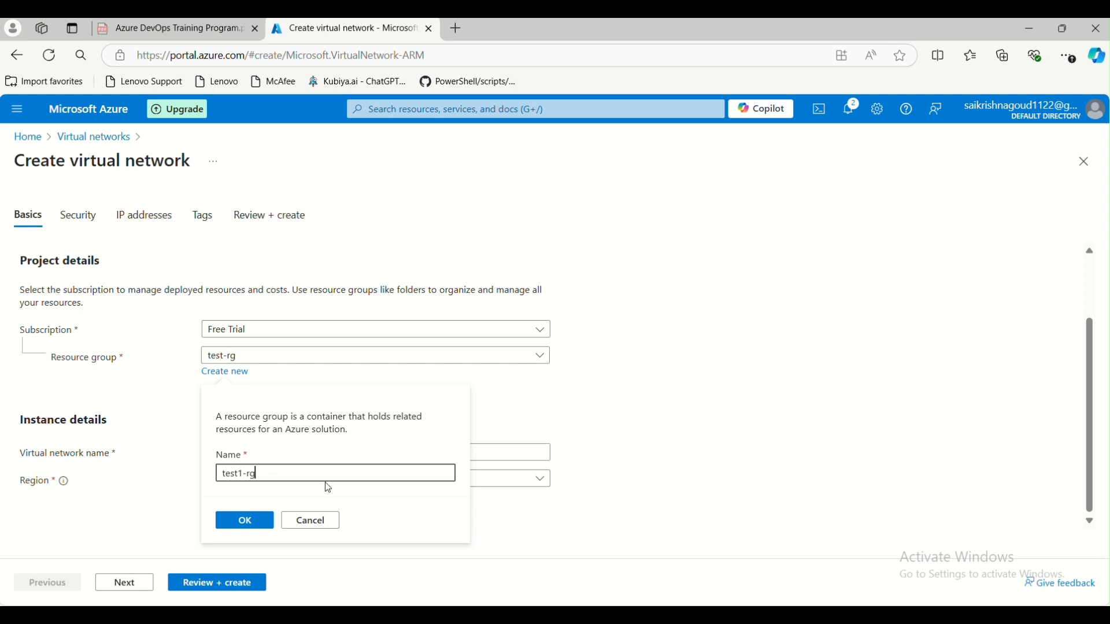
left_click(245, 519)
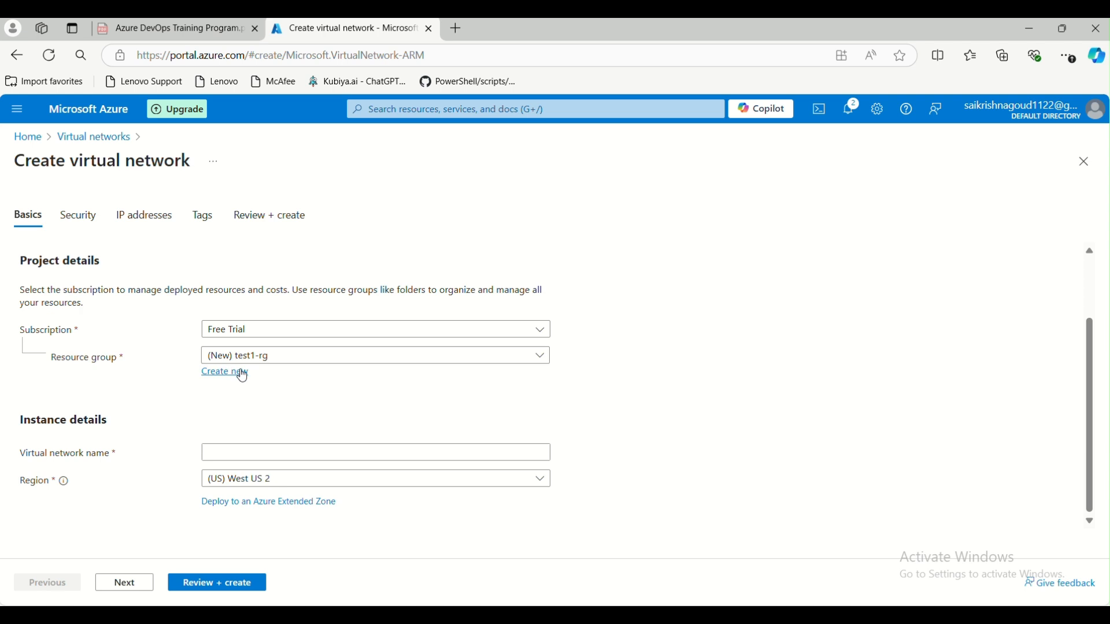
left_click(541, 357)
left_click(253, 434)
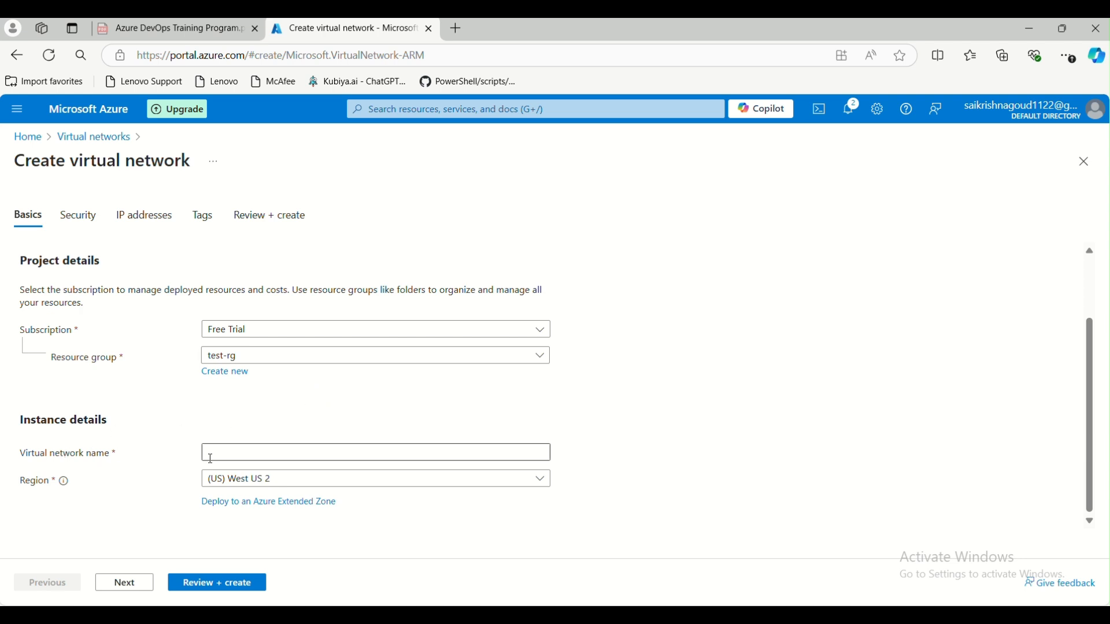
- Name the virtual network hub-vnet1, correcting the hyphen, and continue to Security
left_click(234, 456)
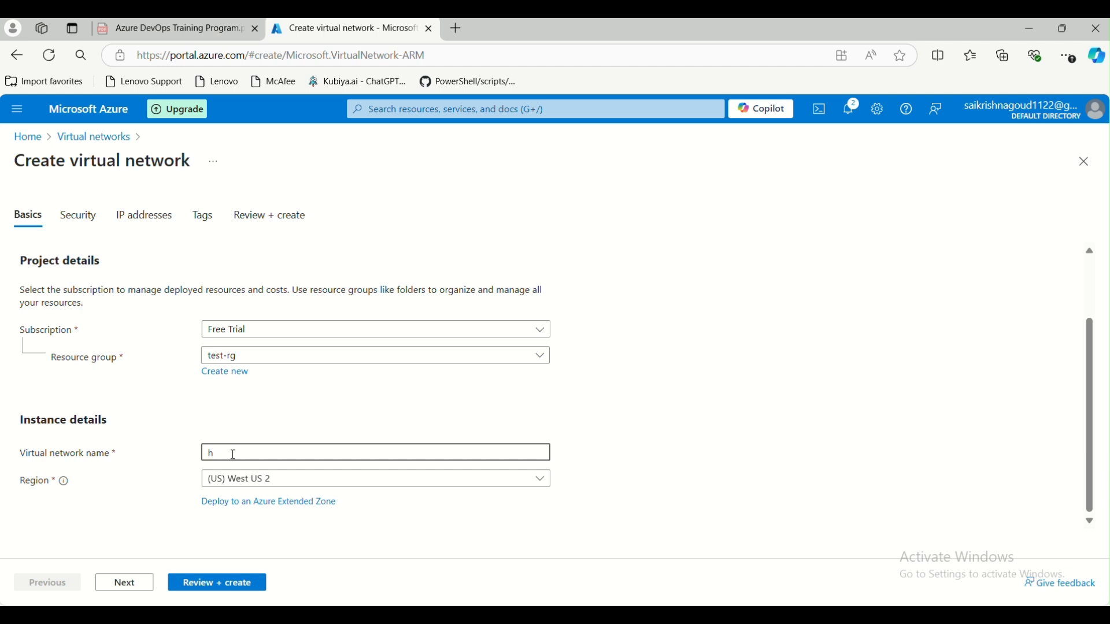
type("hub-vnet1")
left_click(226, 455)
type("-")
left_click(269, 412)
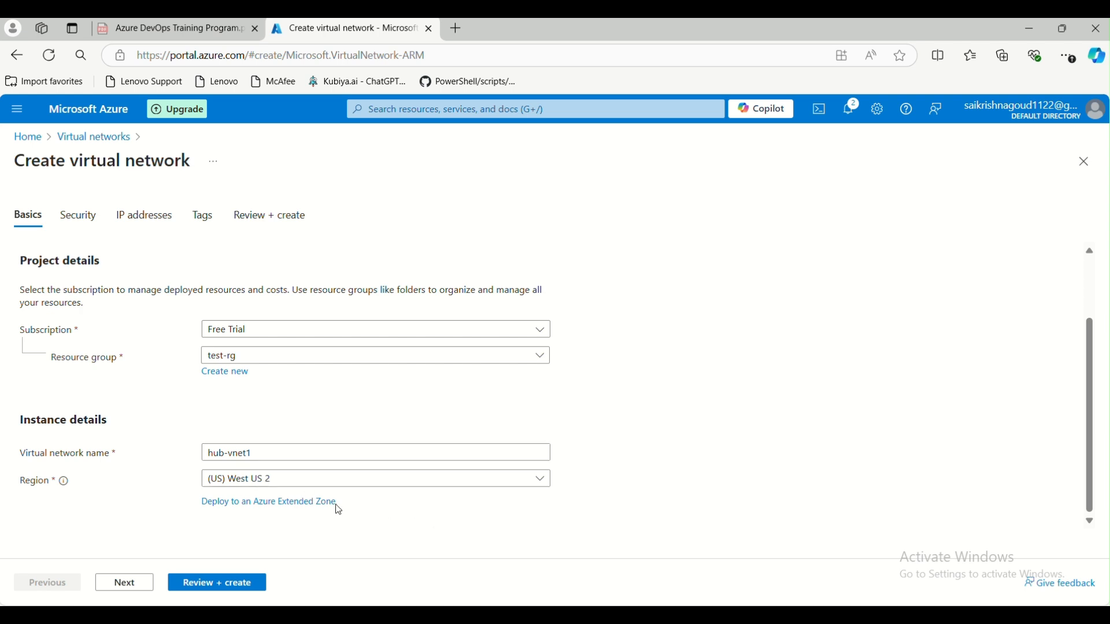
left_click(125, 584)
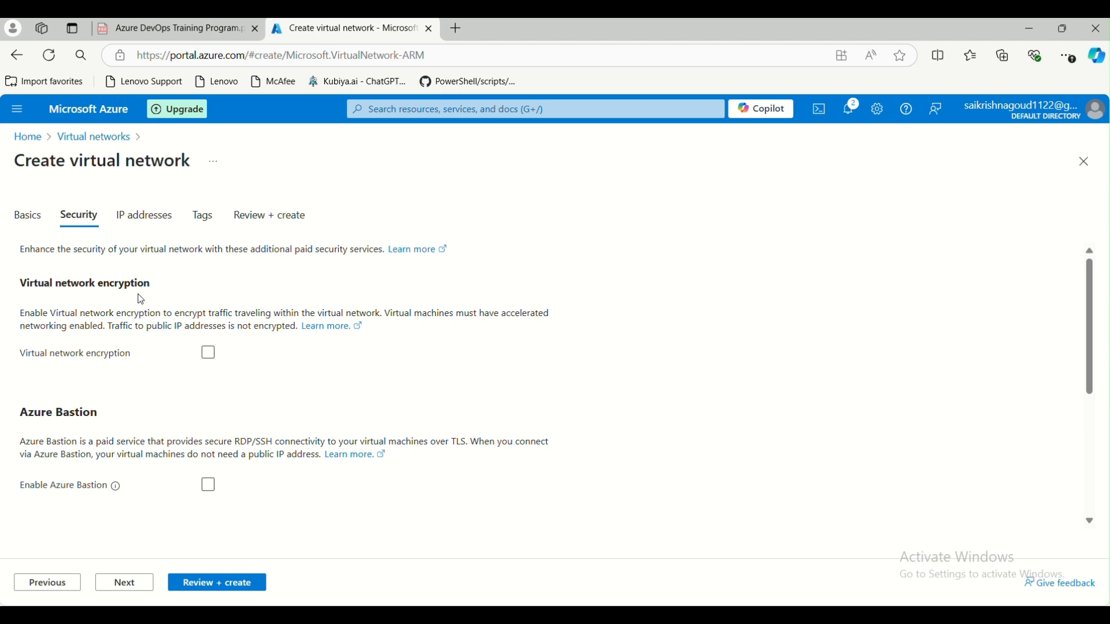
- Turn on virtual network encryption and enable Azure Bastion with its default host and public IP
left_click(210, 355)
left_click(209, 355)
left_click(211, 355)
scroll(278, 381, "down", 3)
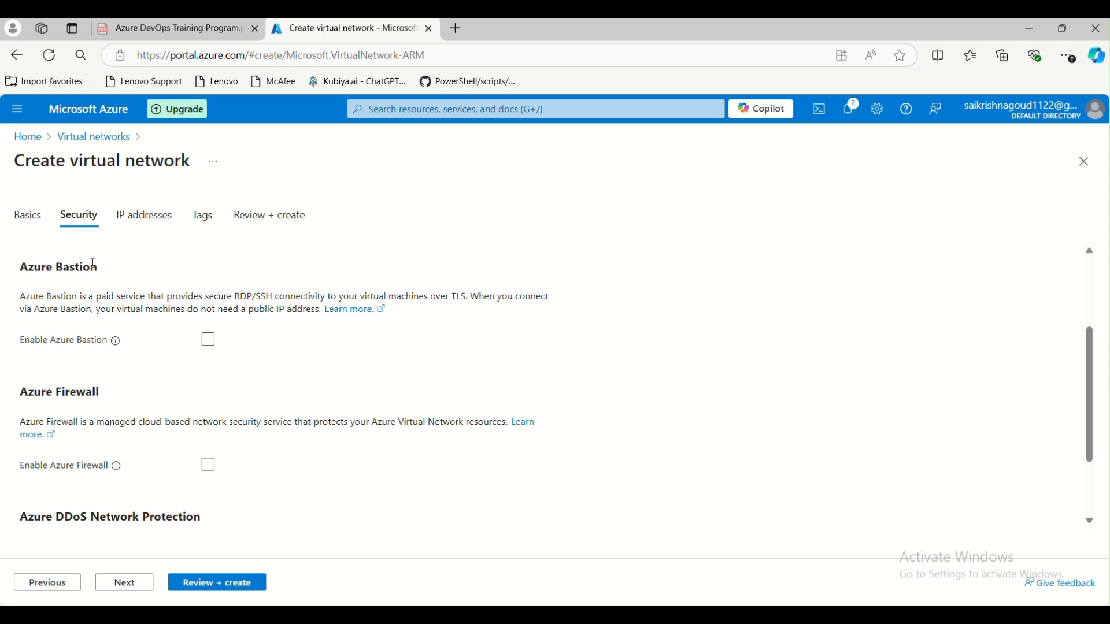
left_click(208, 341)
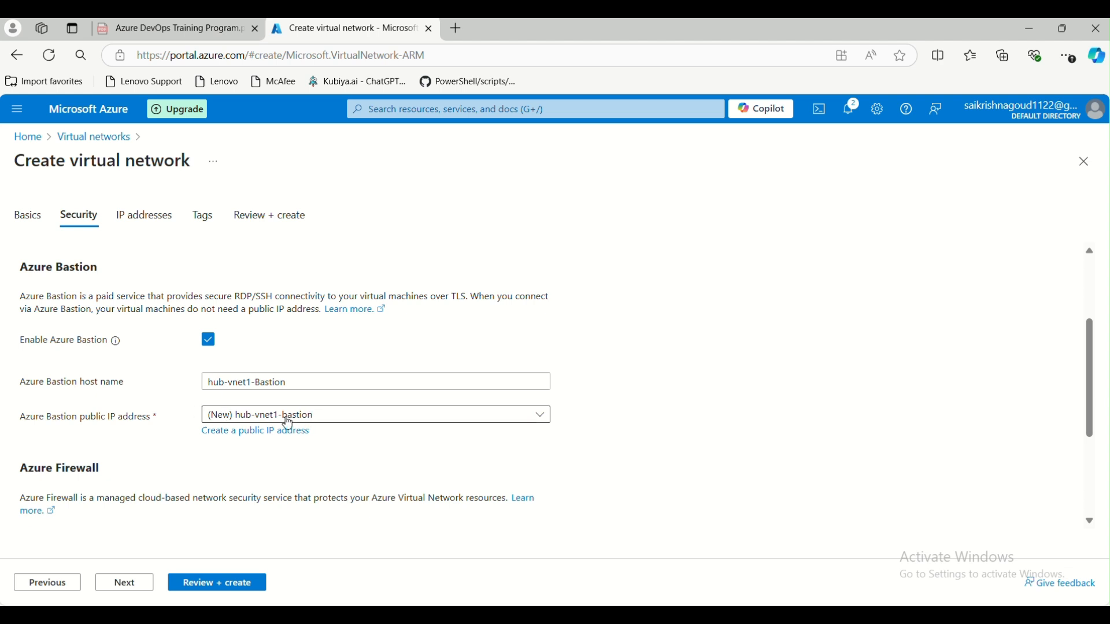
mouse_move(688, 616)
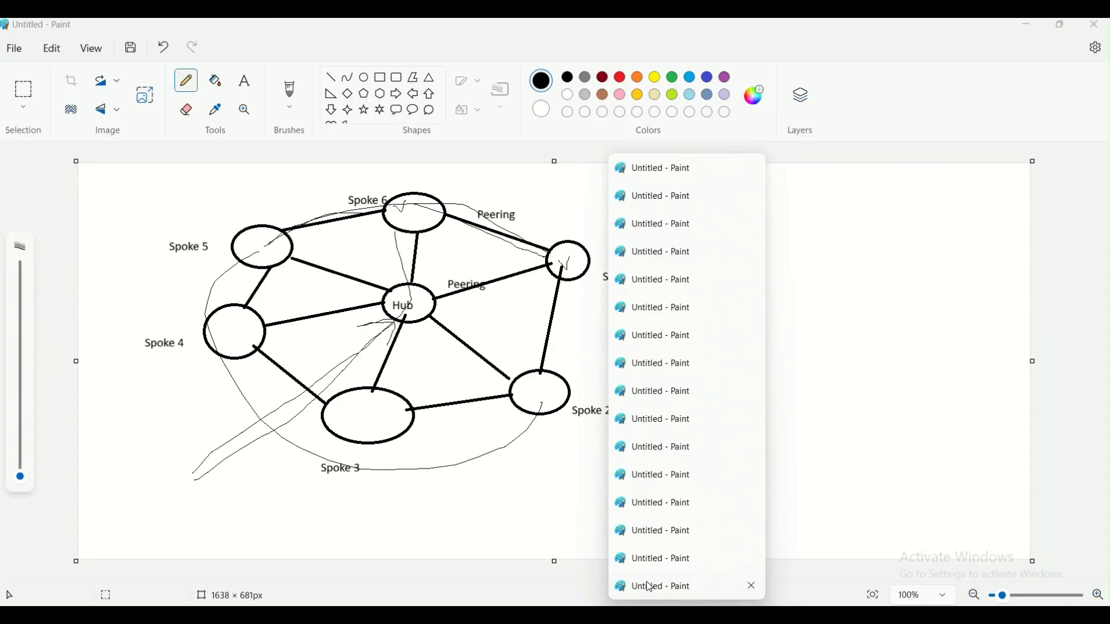
- Draw a line toward Hub in the Paint diagram, then switch Azure Bastion off
left_click(642, 588)
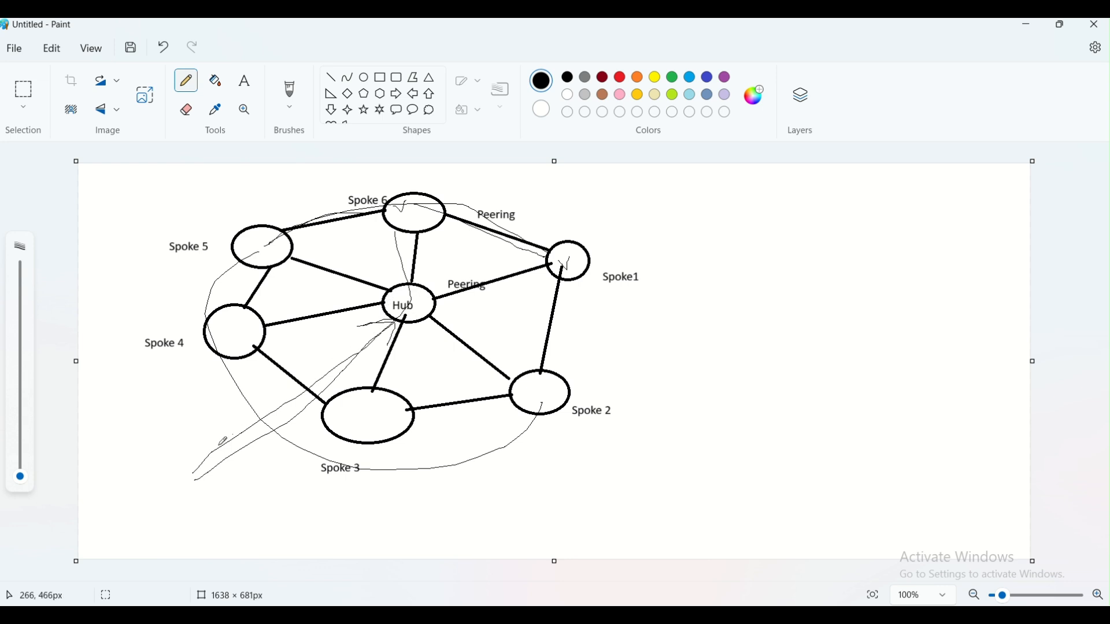
mouse_move(194, 473)
left_mouse_down()
mouse_move(350, 376)
mouse_move(381, 328)
left_mouse_up()
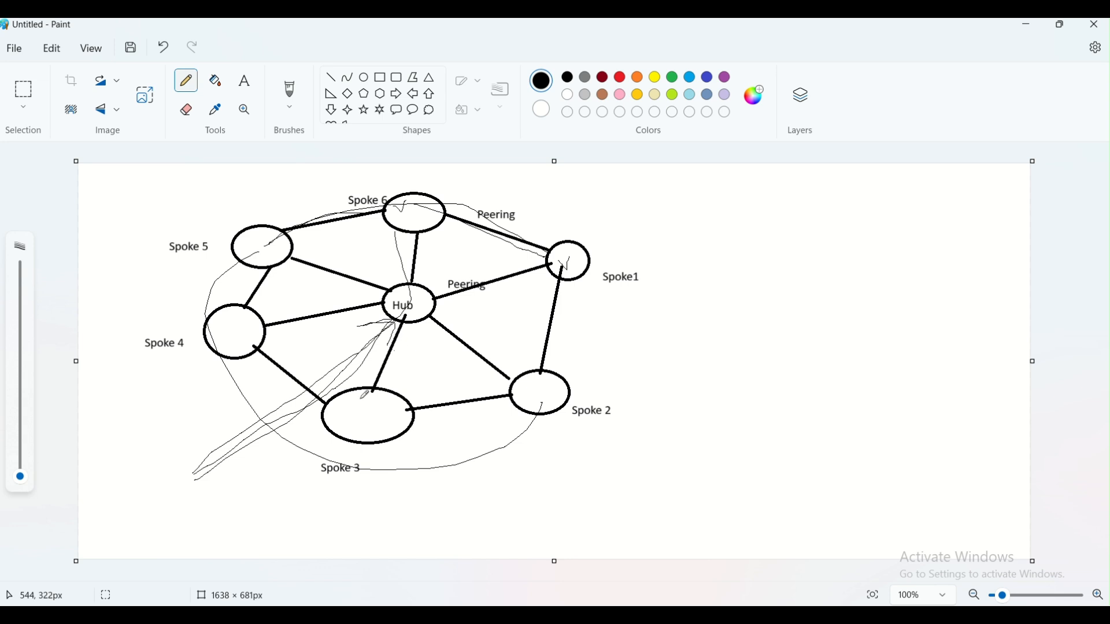
left_click(1029, 25)
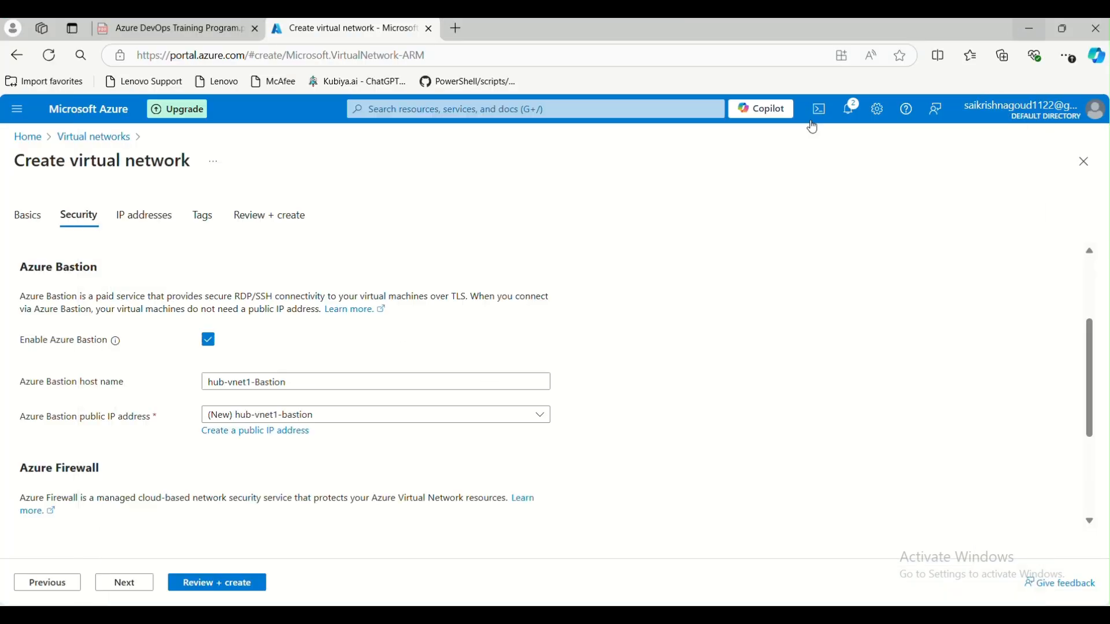
left_click(209, 342)
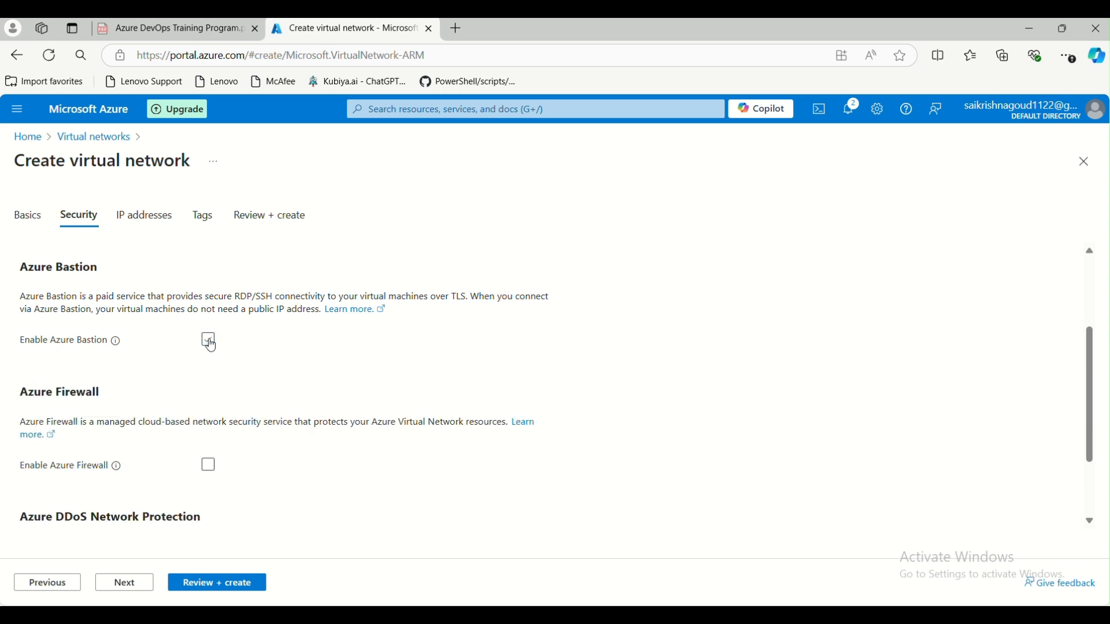
scroll(242, 364, "down", 2)
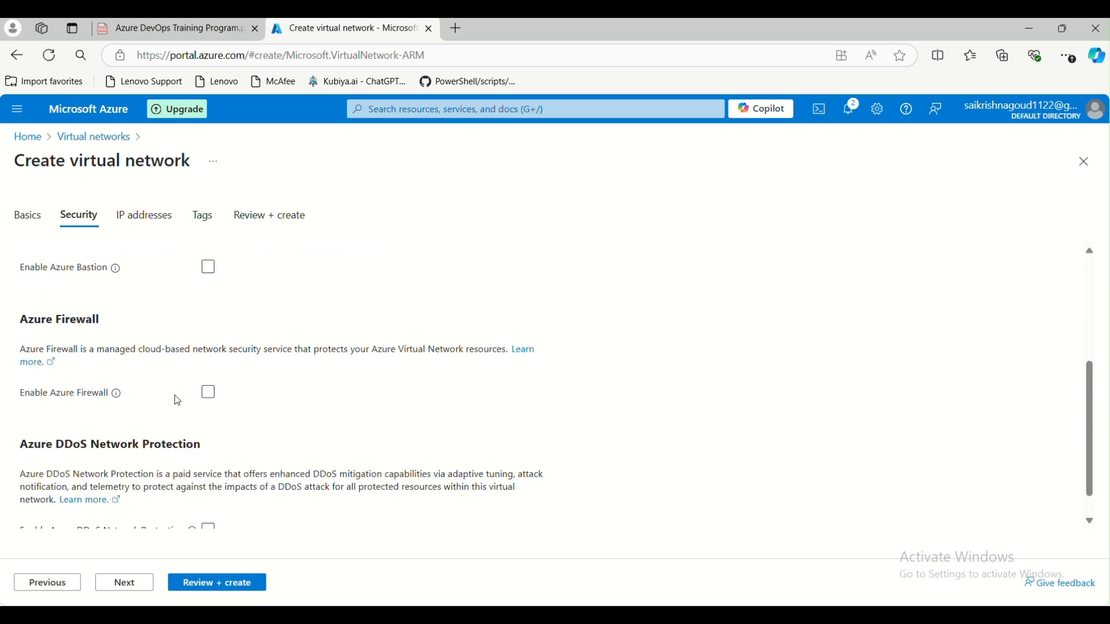
- Enable Azure Firewall as hub-vnet1-Firewall, keeping the Standard tier
left_click(210, 395)
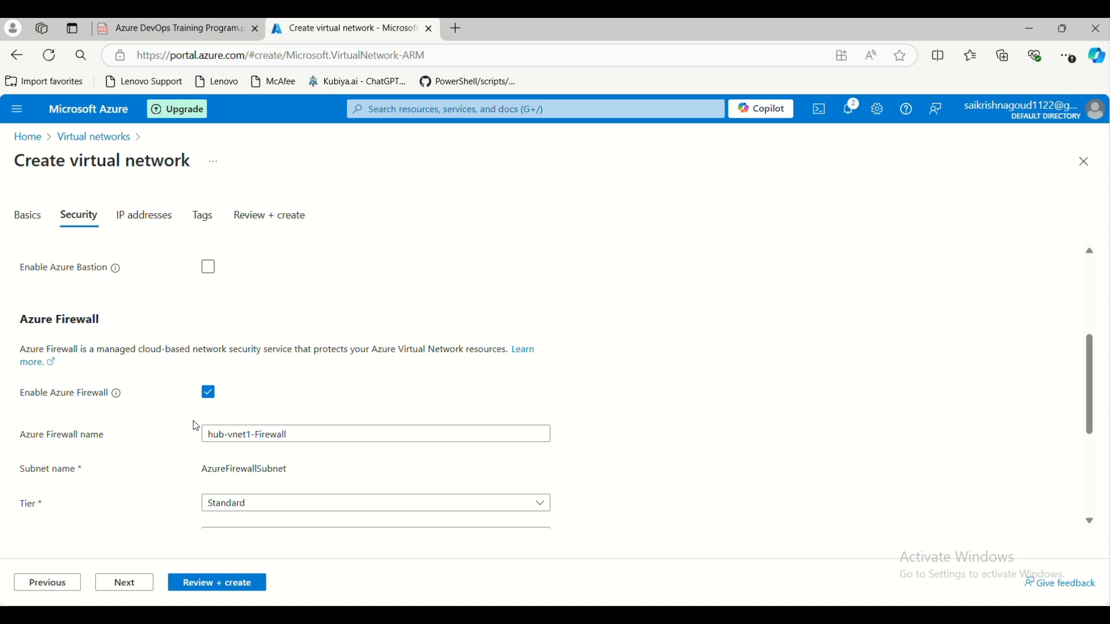
scroll(185, 433, "down", 2)
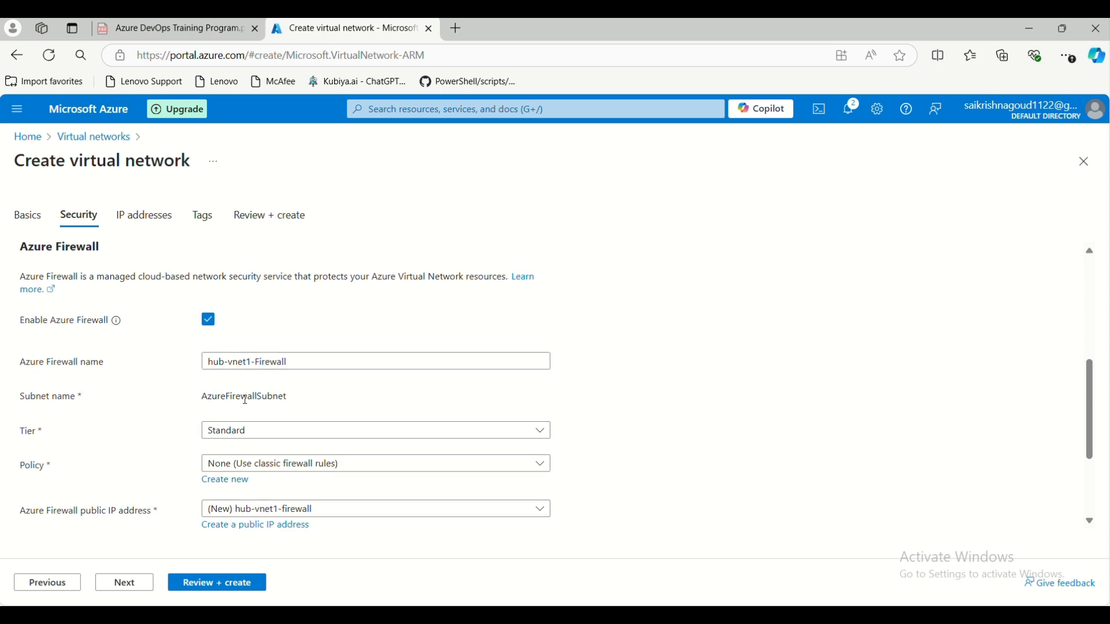
scroll(245, 400, "down", 2)
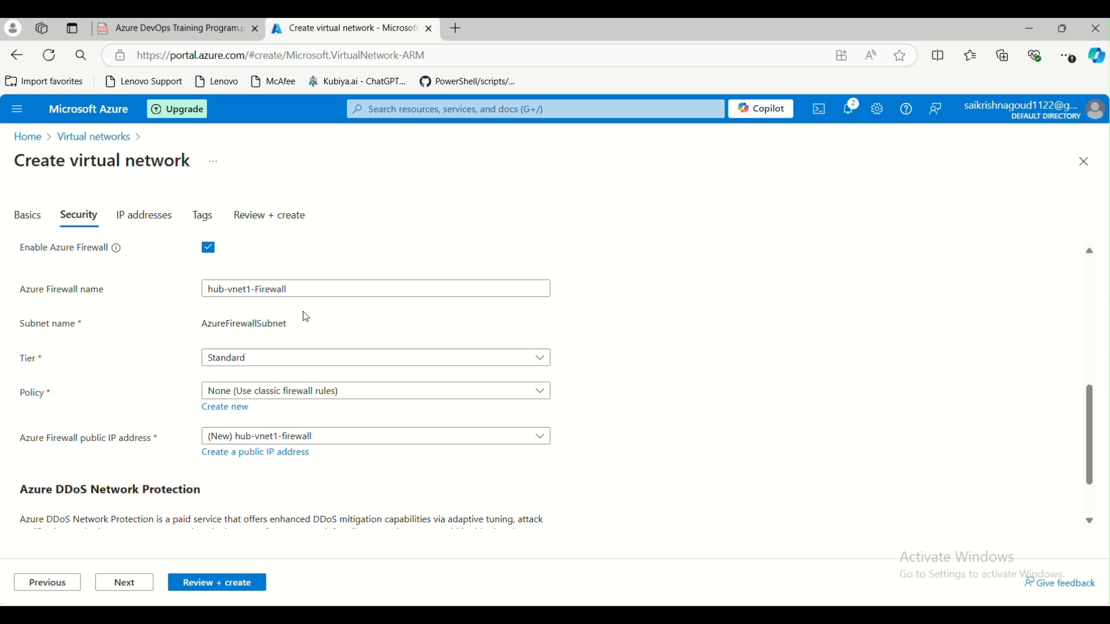
left_click(275, 362)
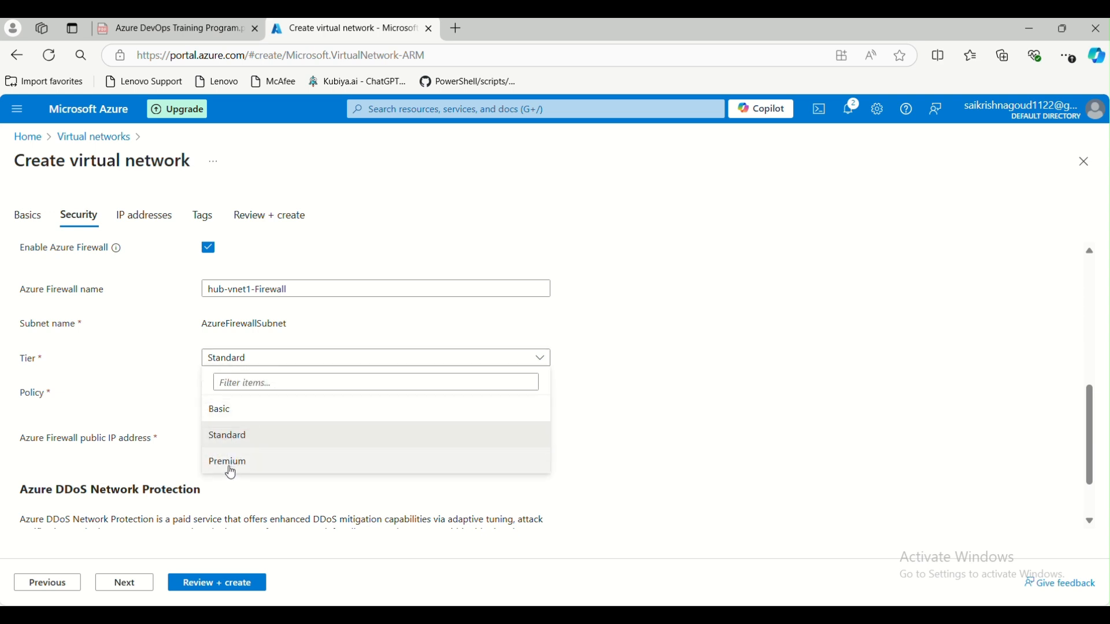
left_click(233, 436)
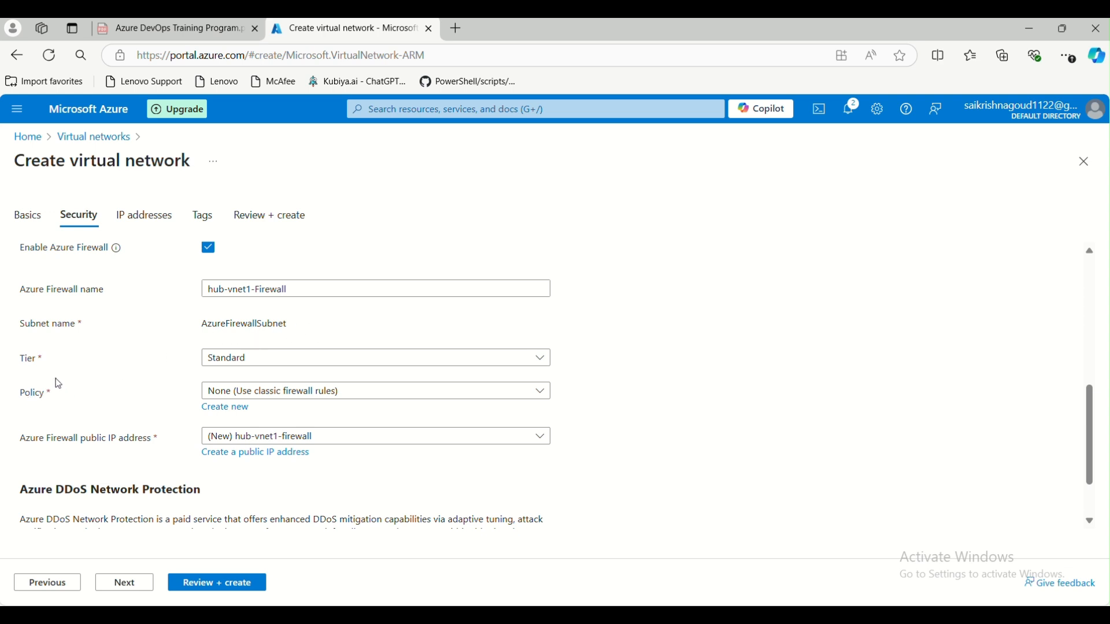
- Create a new firewall policy named hub-vnet1-firewall-policy
left_click(259, 399)
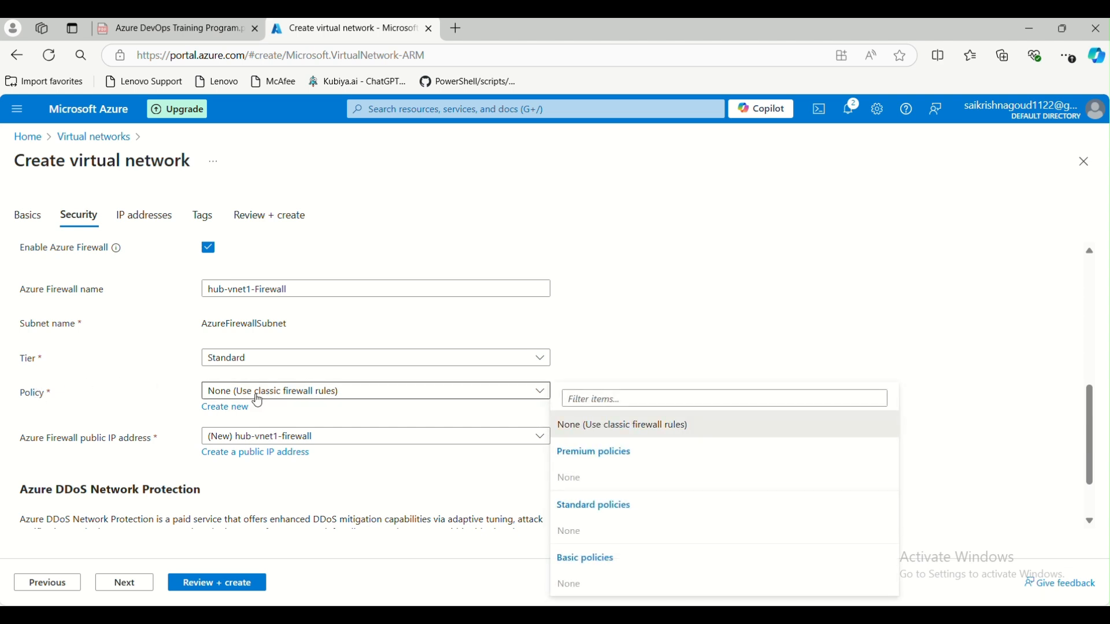
left_click(258, 400)
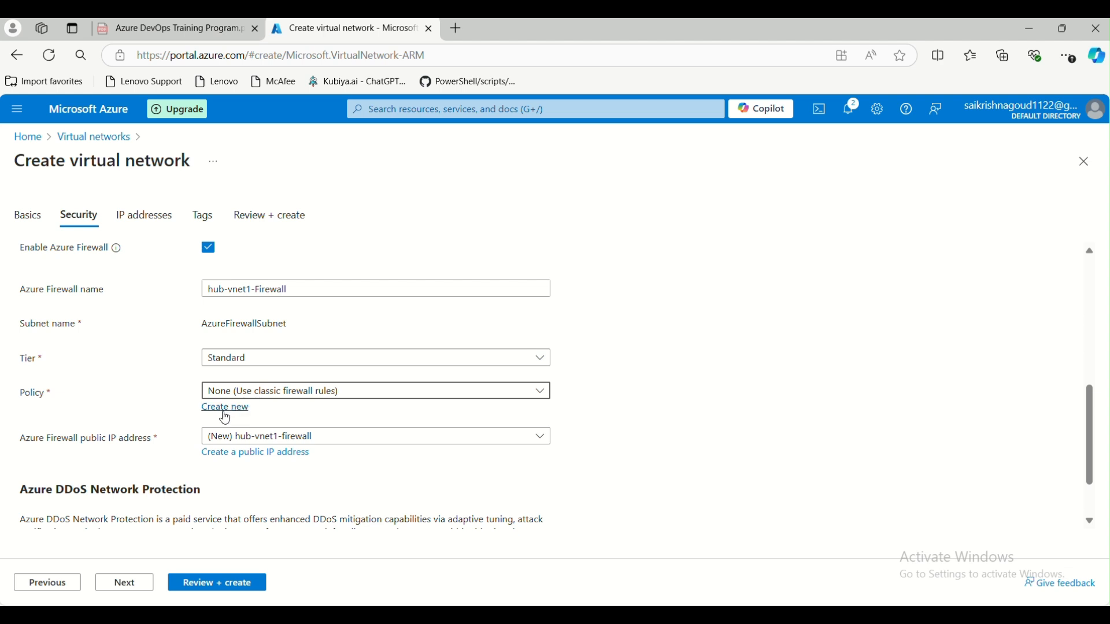
left_click(227, 411)
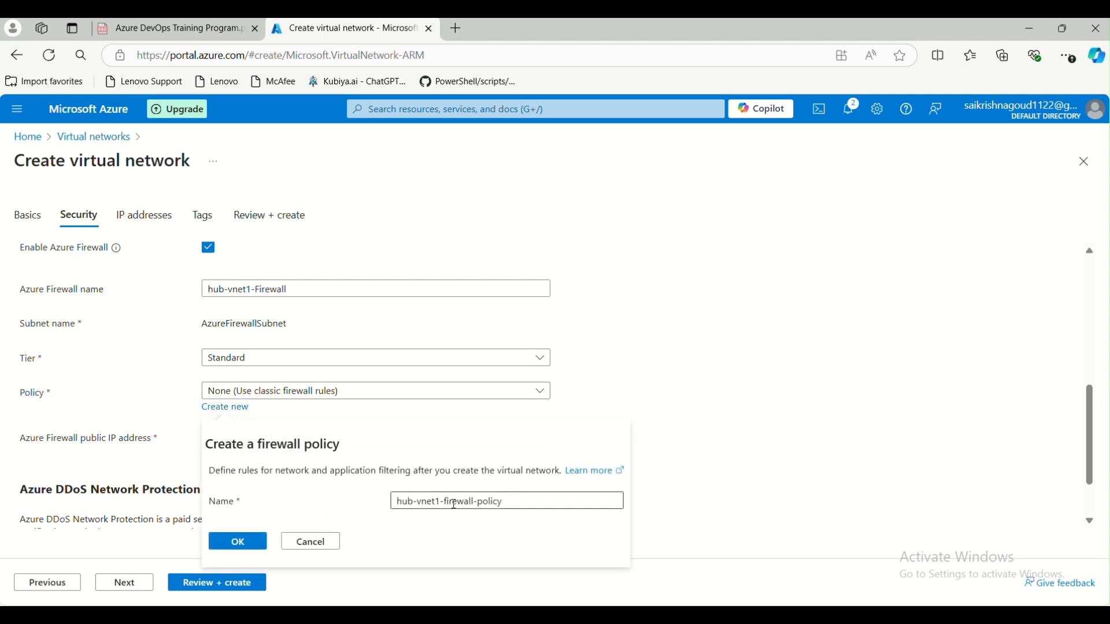
left_click_drag(511, 502, 412, 493)
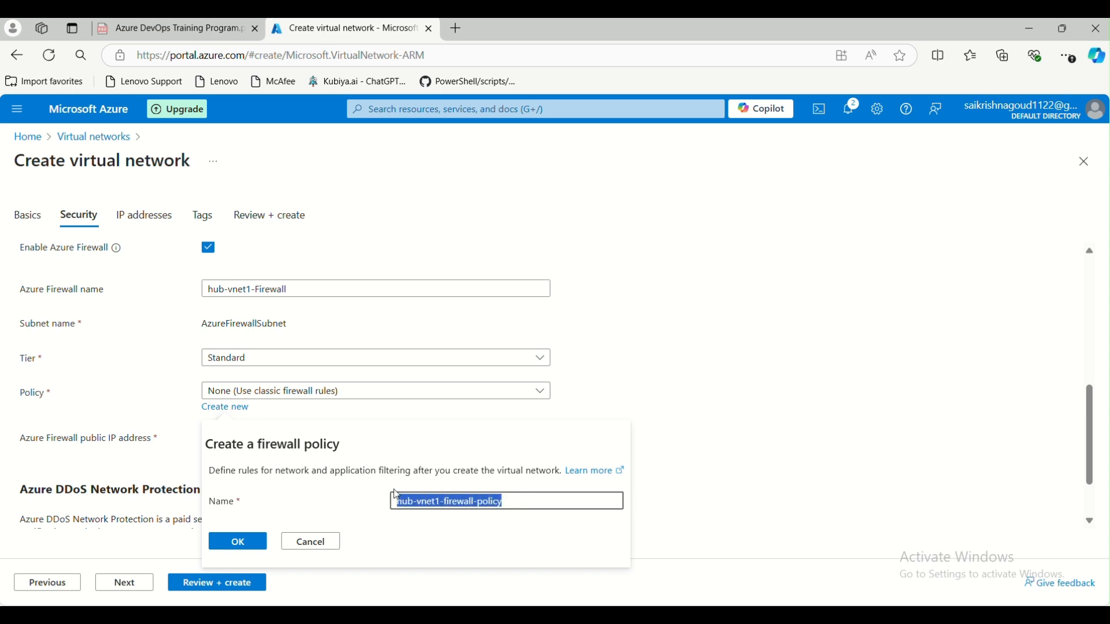
left_click_drag(532, 509, 466, 501)
left_click(264, 543)
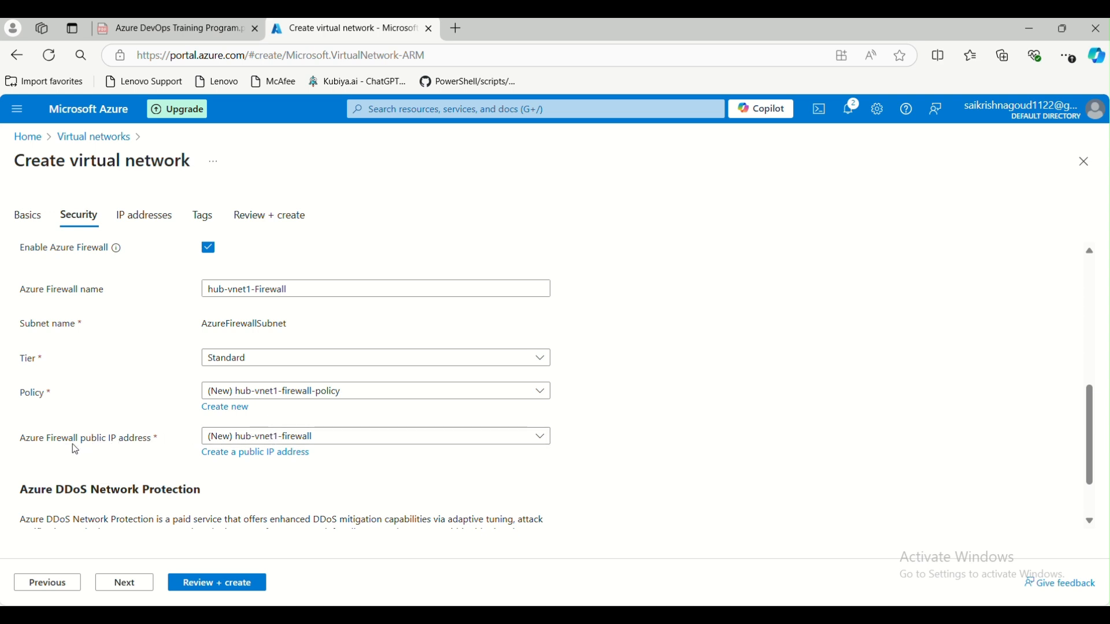
- Keep hub-vnet1-firewall as the firewall public IP, accepting its Standard SKU
left_click(344, 443)
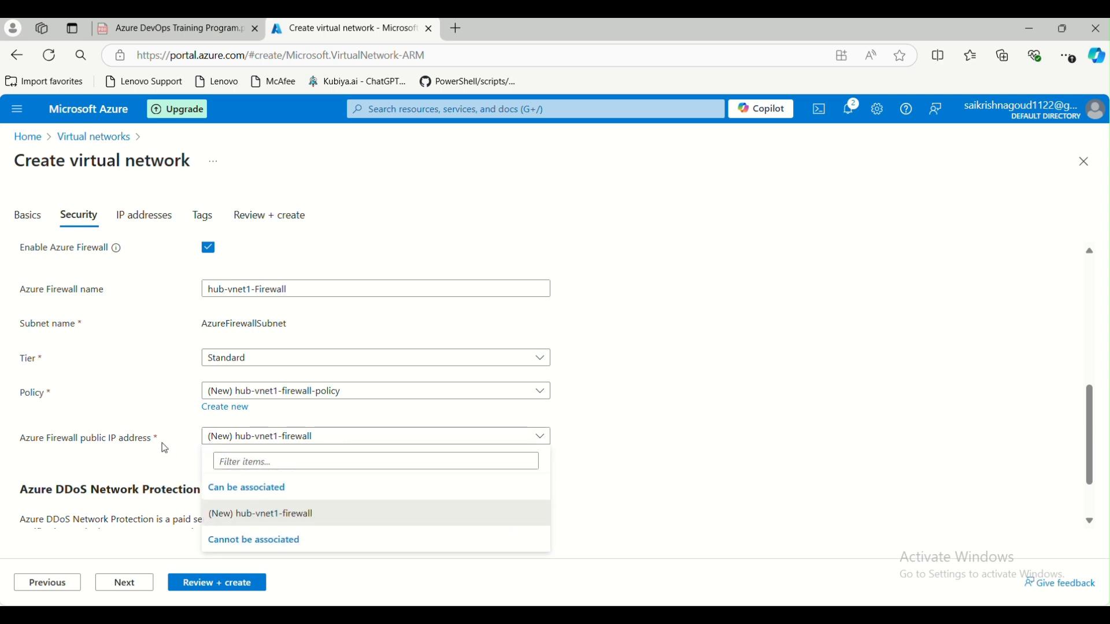
left_click(177, 434)
left_click(250, 453)
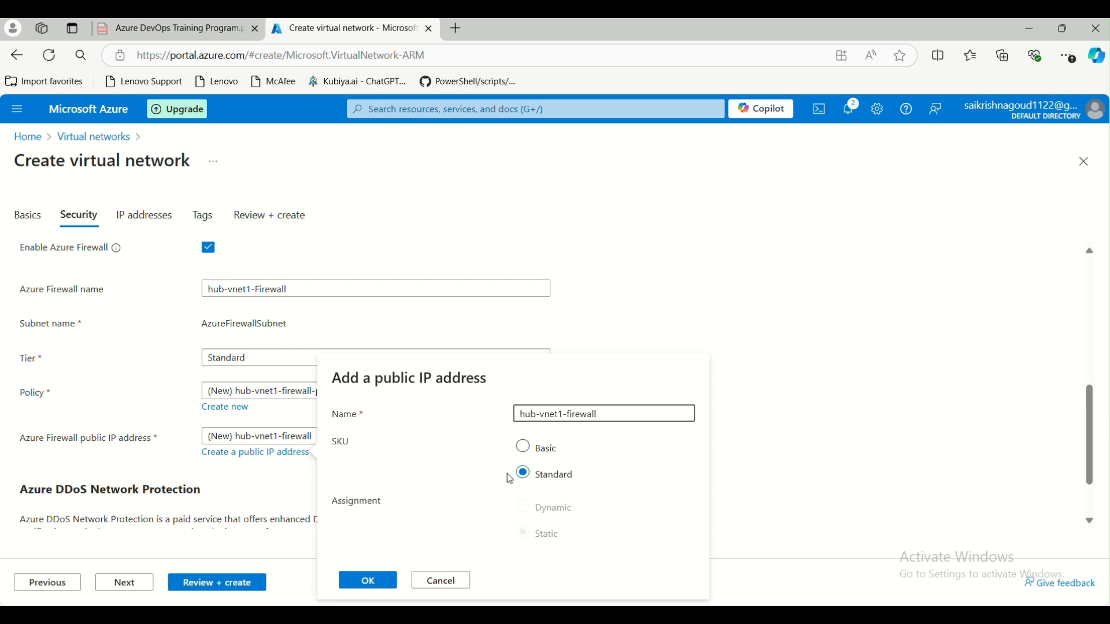
left_click(359, 580)
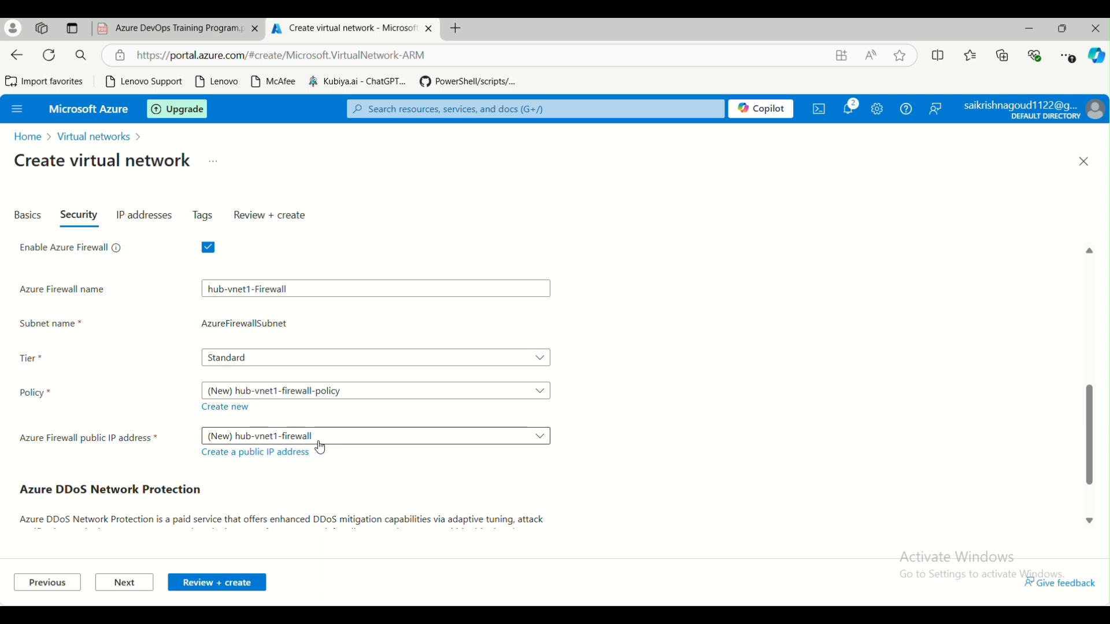
- Search the portal for 'public', then dismiss the suggestions
left_click(447, 112)
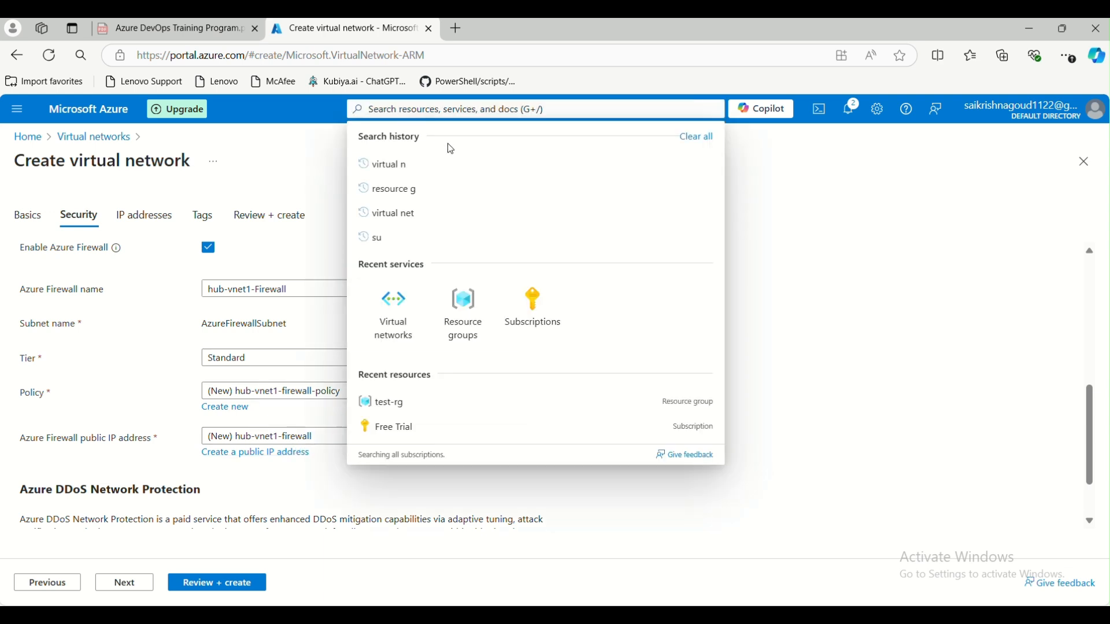
type("publi")
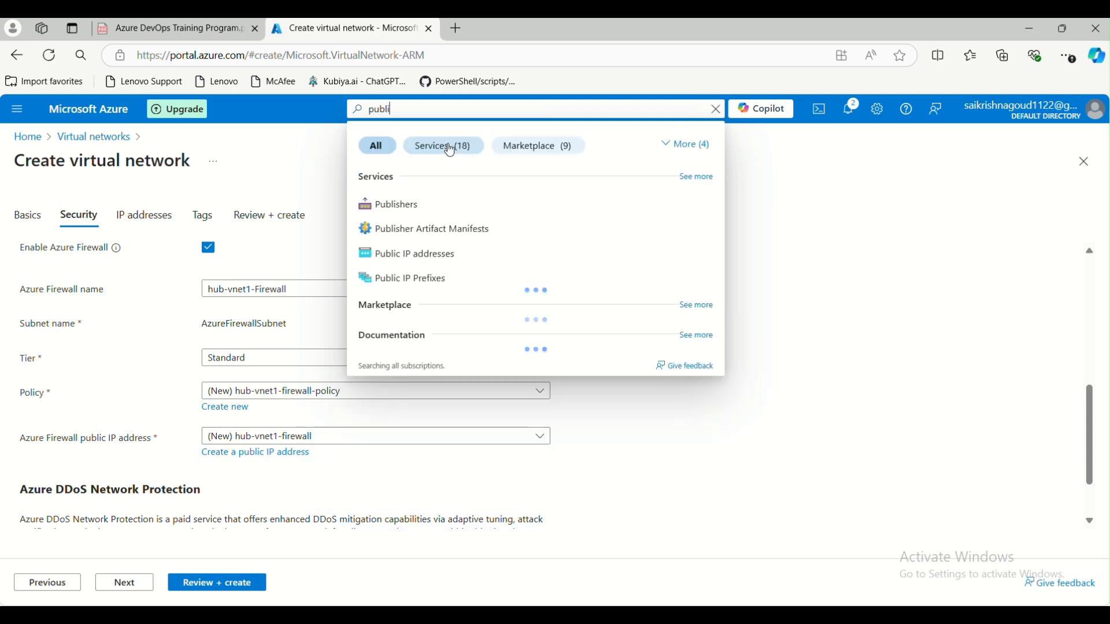
type("c")
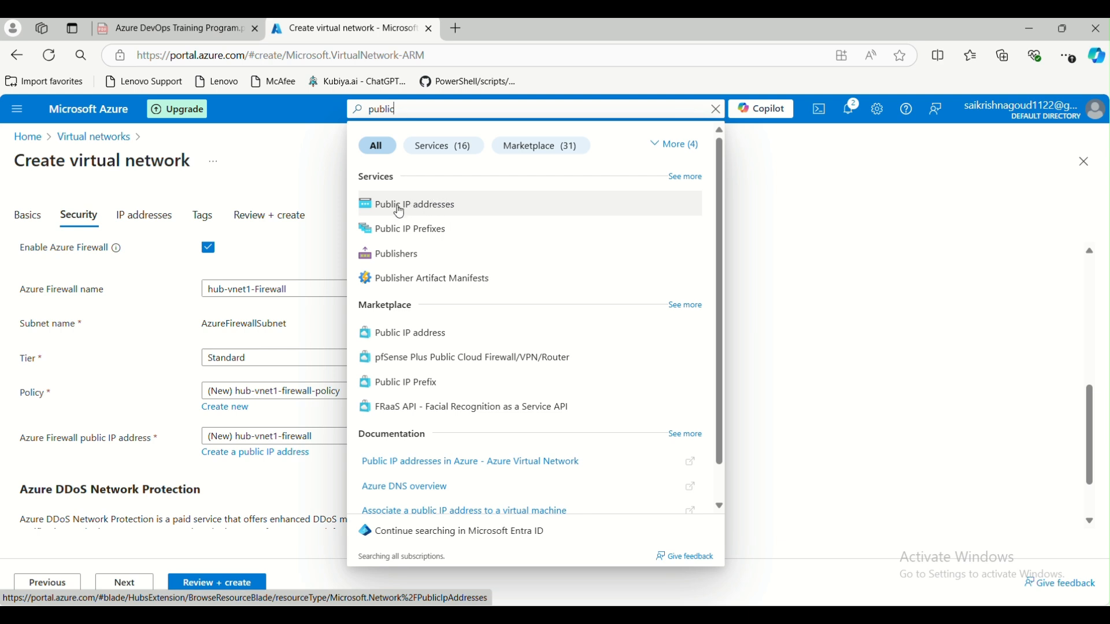
left_click(300, 147)
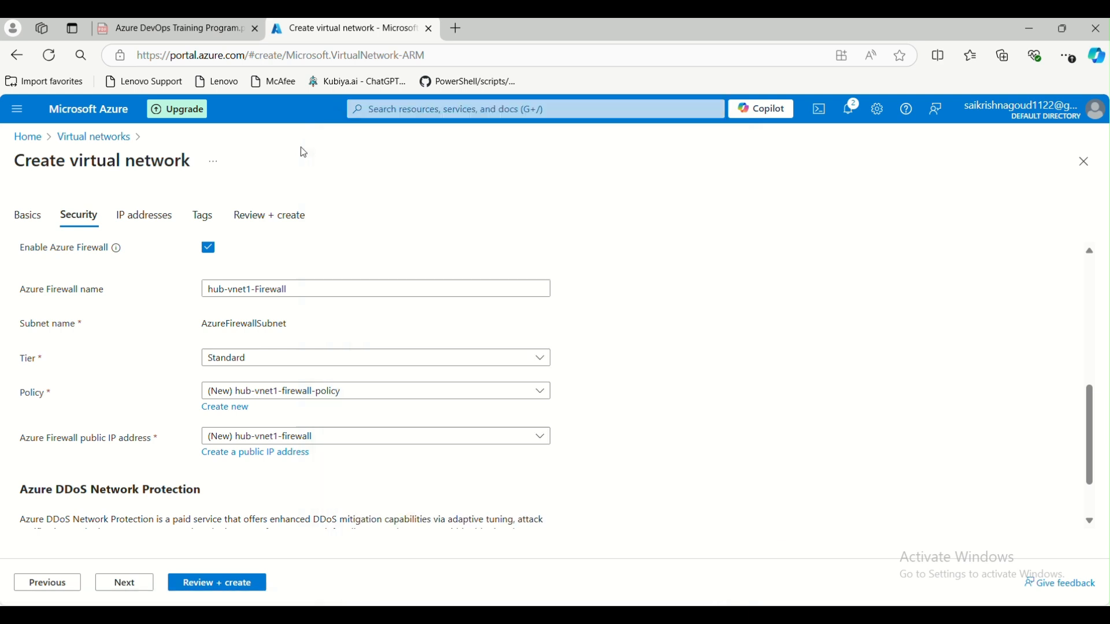
- Check the firewall public IP options, then untick Enable Azure Firewall
left_click(331, 434)
scroll(335, 431, "up", 4)
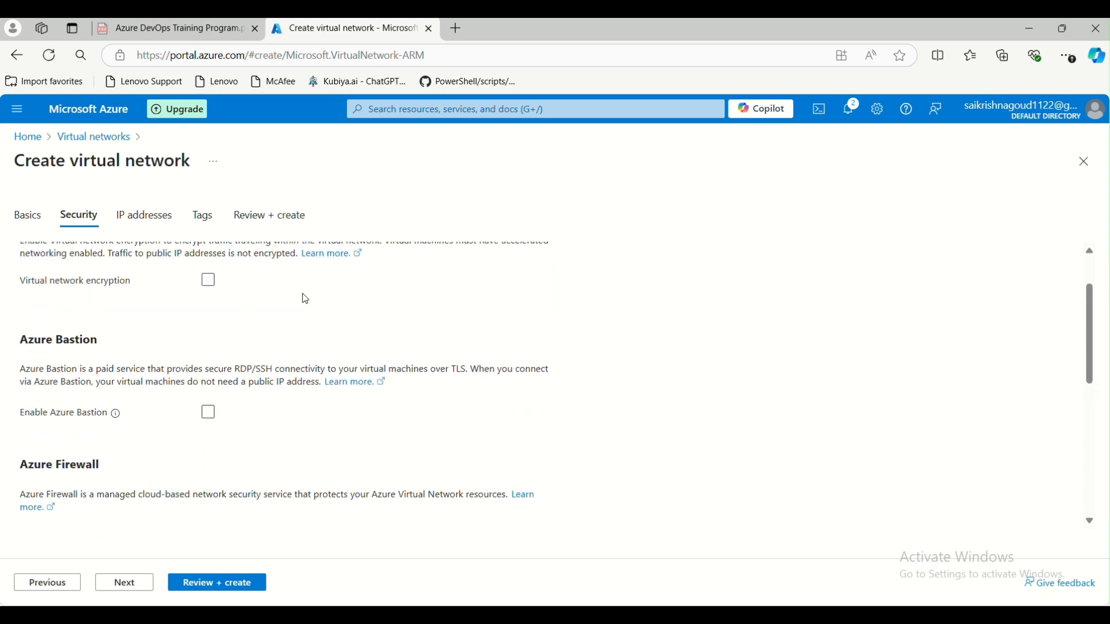
scroll(288, 324, "down", 6)
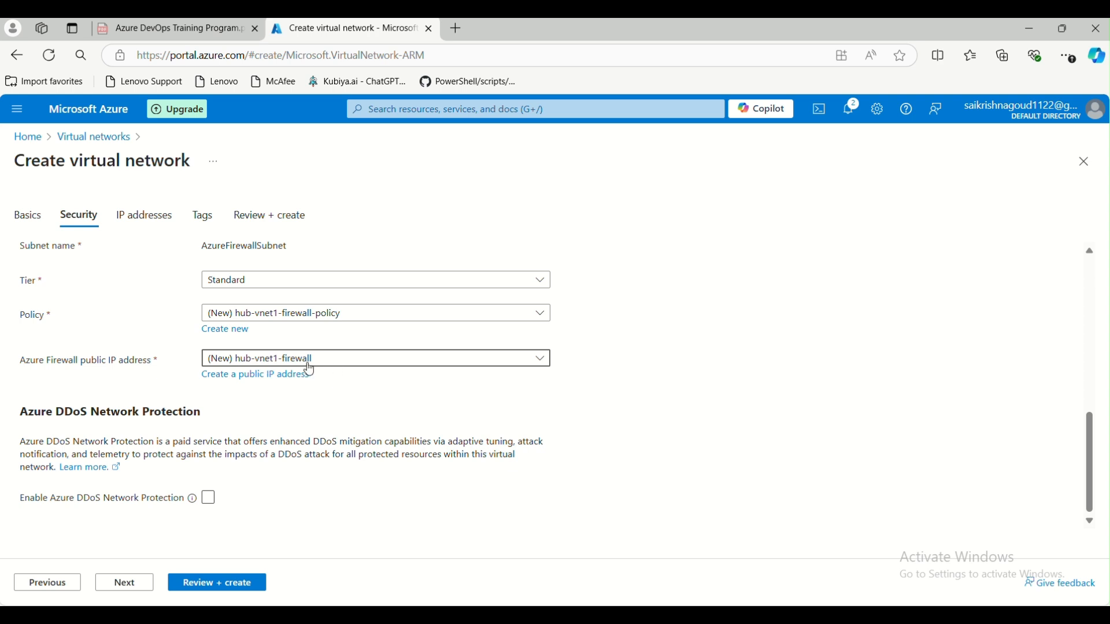
scroll(263, 358, "up", 5)
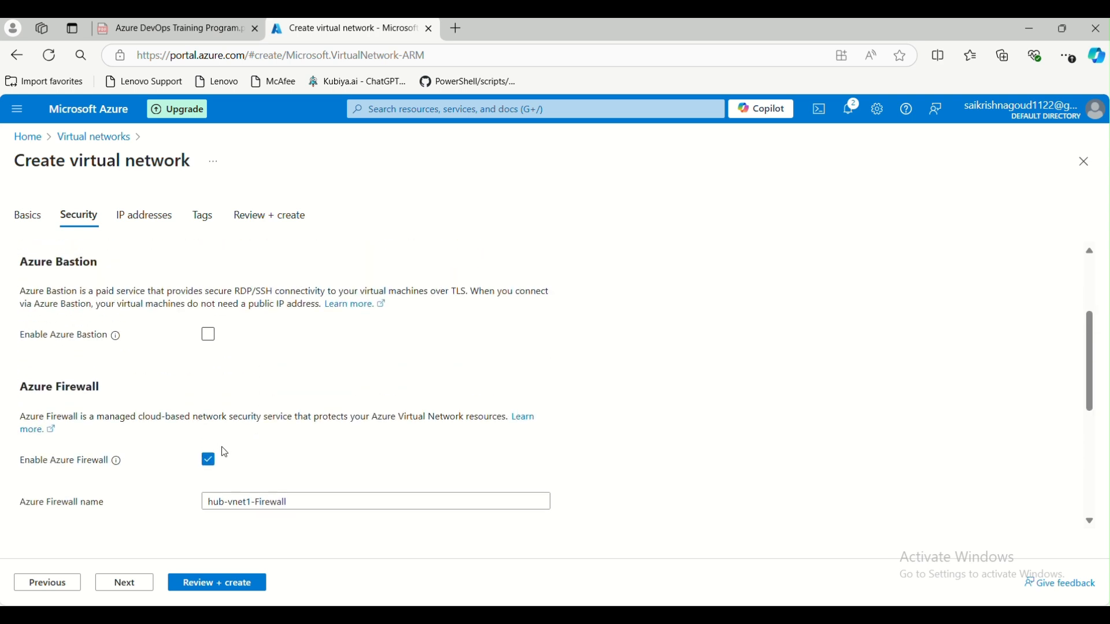
left_click(210, 462)
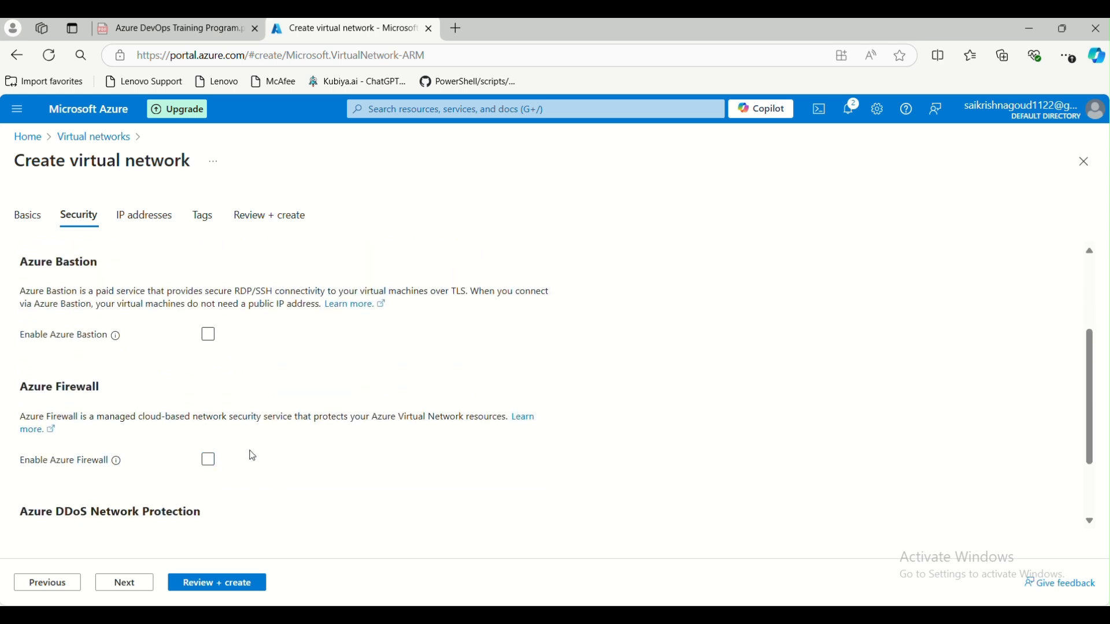
scroll(275, 436, "down", 2)
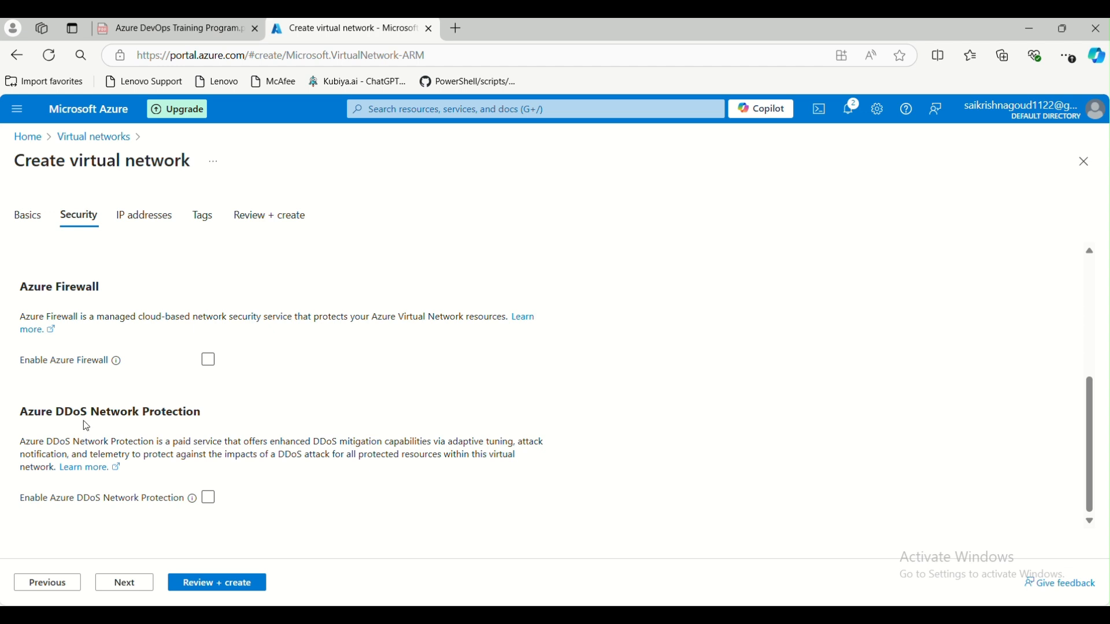
- Try DDoS Network Protection with a new plan, then cancel and leave DDoS off
left_click(210, 500)
scroll(295, 464, "down", 1)
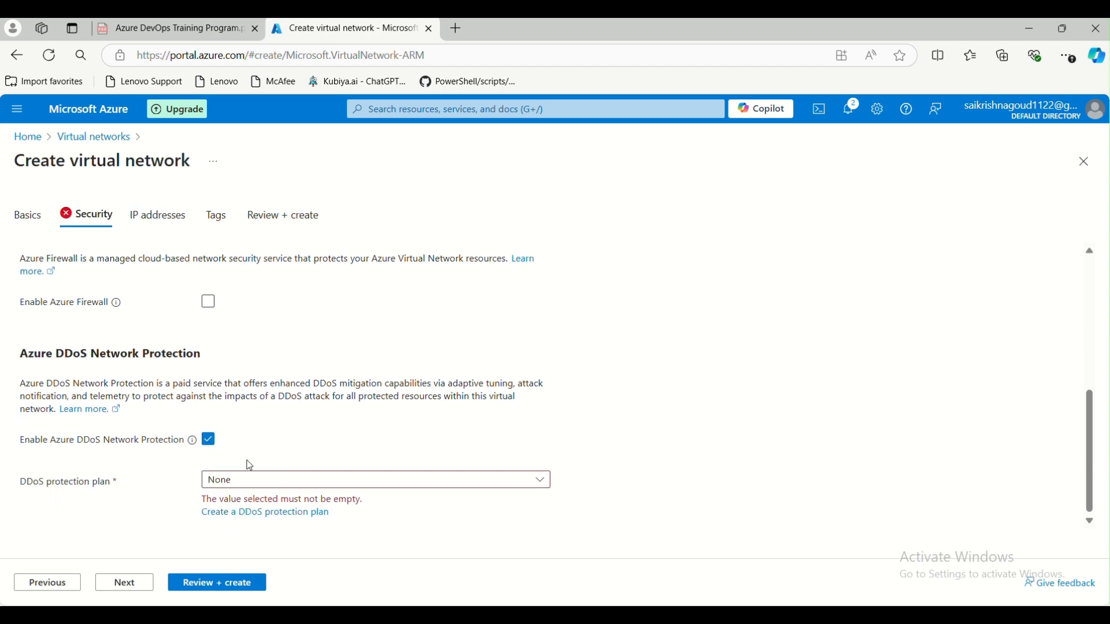
left_click(314, 481)
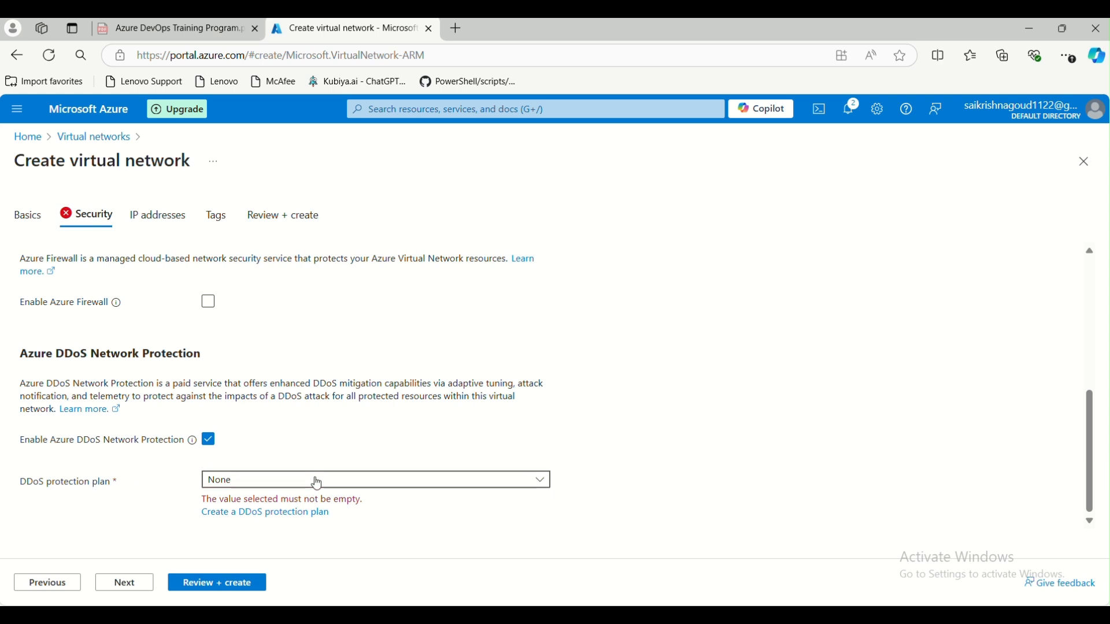
left_click(314, 480)
left_click(237, 514)
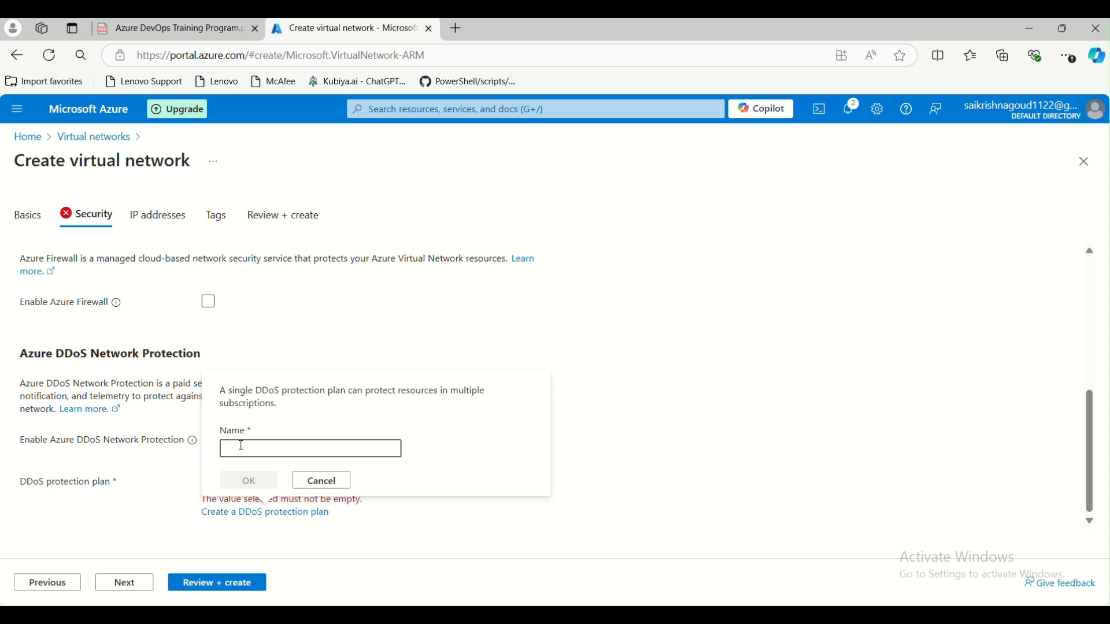
left_click(317, 482)
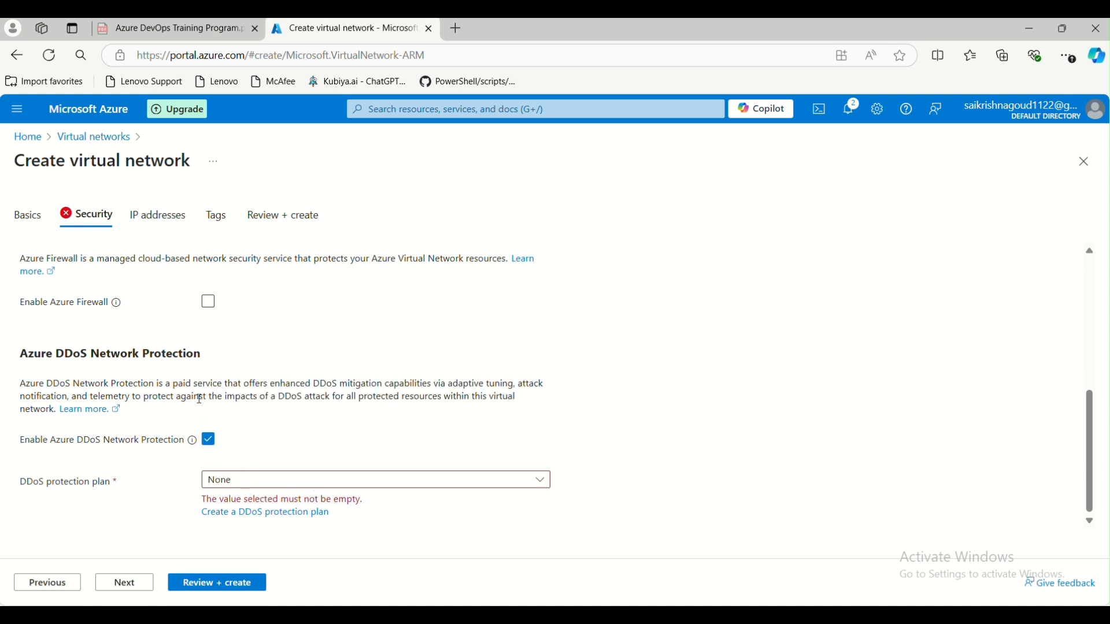
left_click(209, 440)
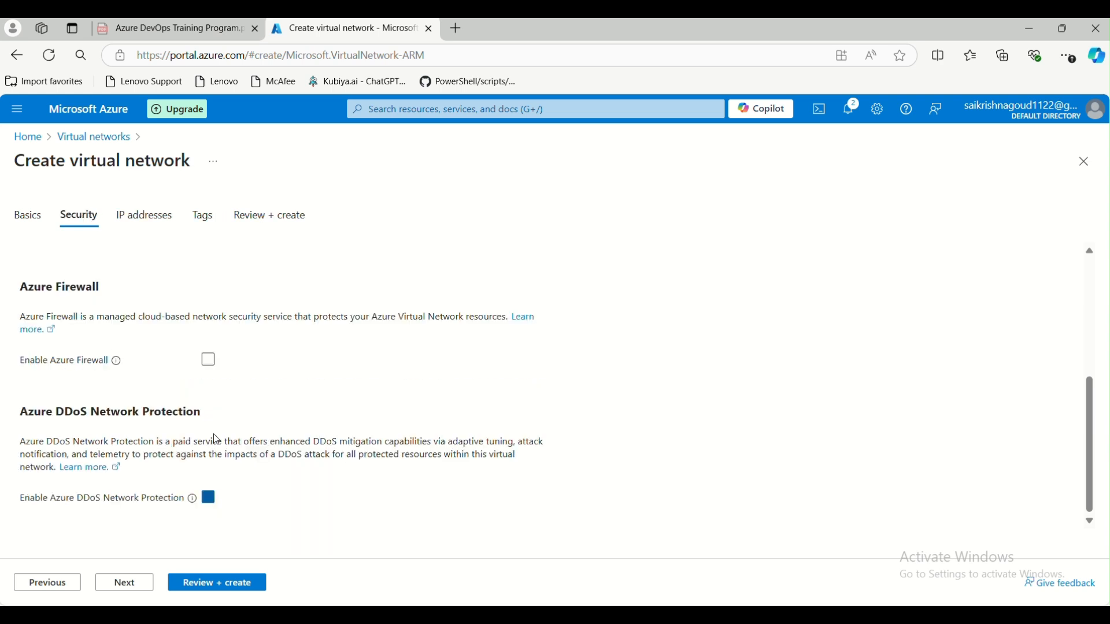
- Re-enable Azure Firewall and continue to the IP addresses step
scroll(217, 363, "up", 5)
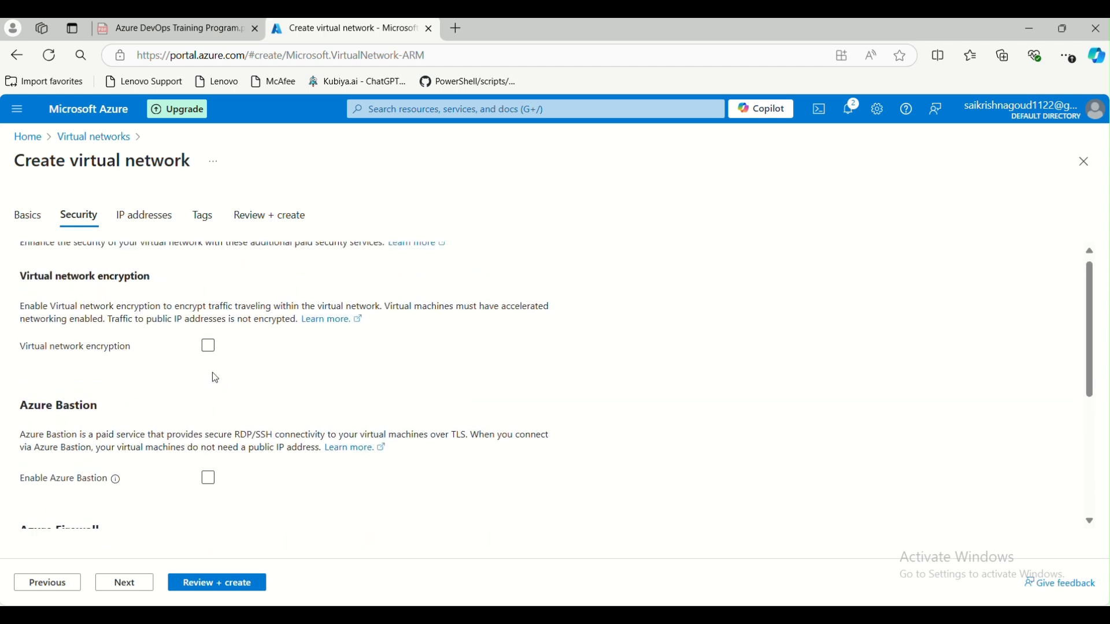
scroll(213, 374, "down", 3)
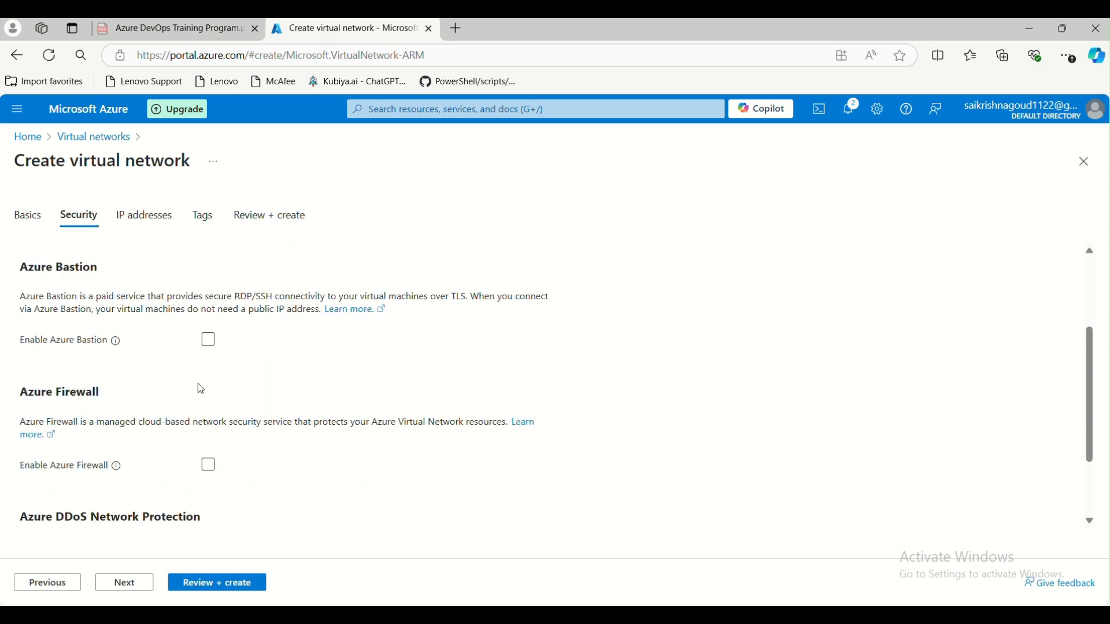
left_click(210, 467)
scroll(243, 404, "down", 3)
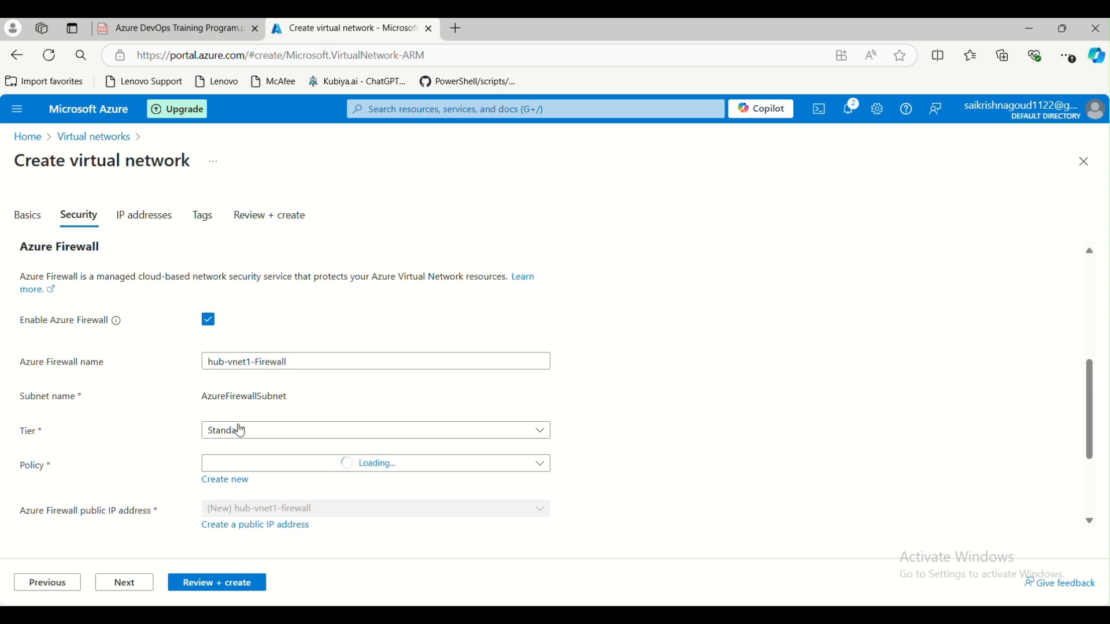
scroll(267, 434, "down", 1)
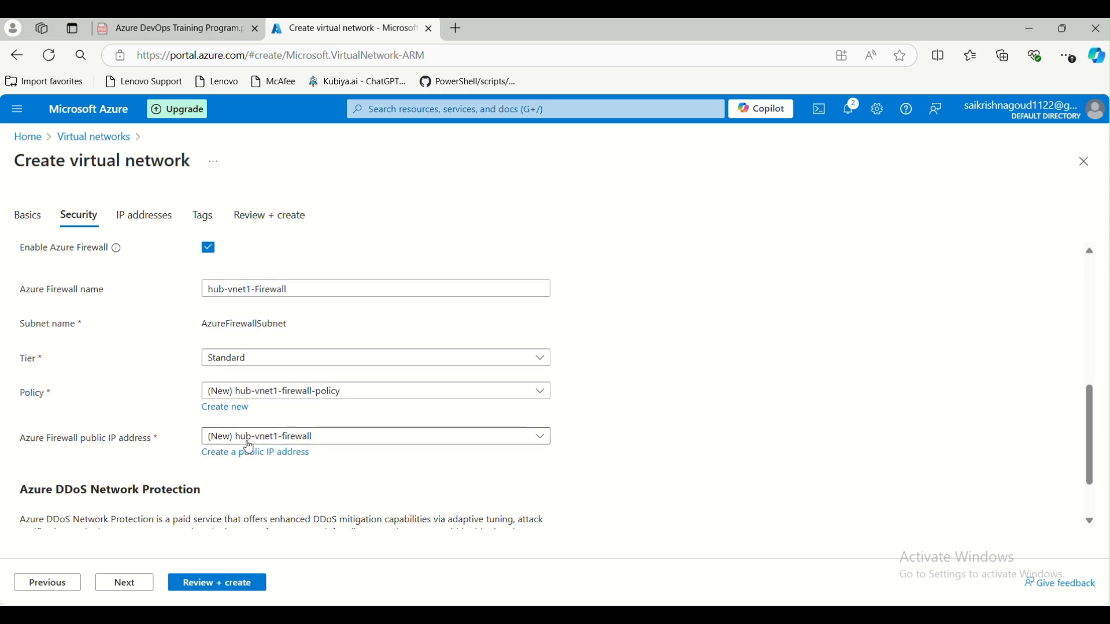
scroll(251, 443, "down", 1)
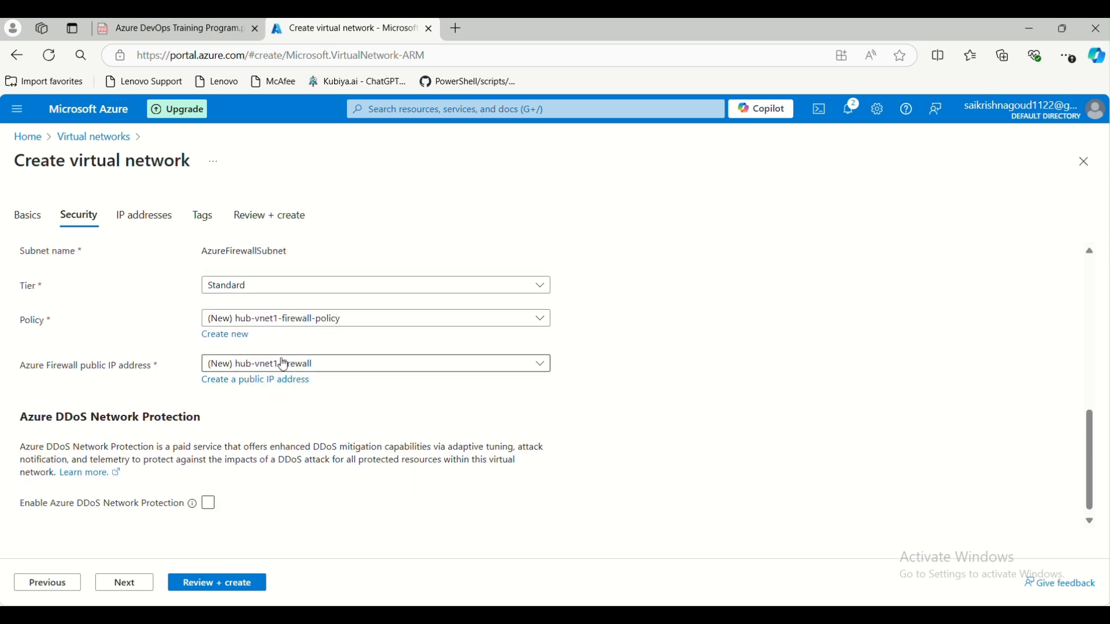
scroll(219, 428, "down", 1)
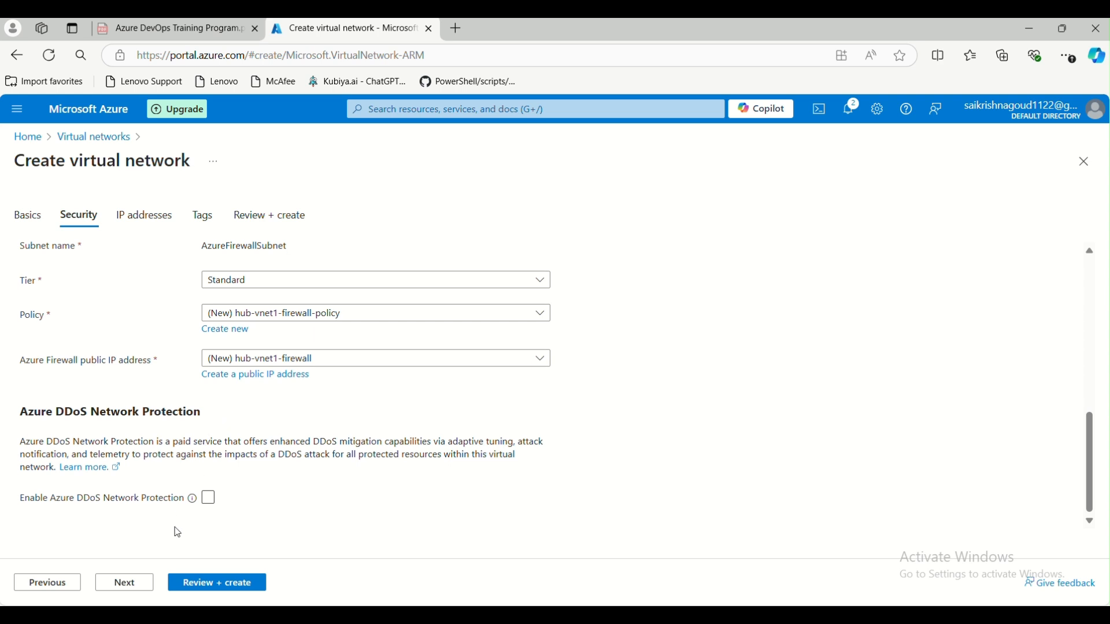
left_click(129, 584)
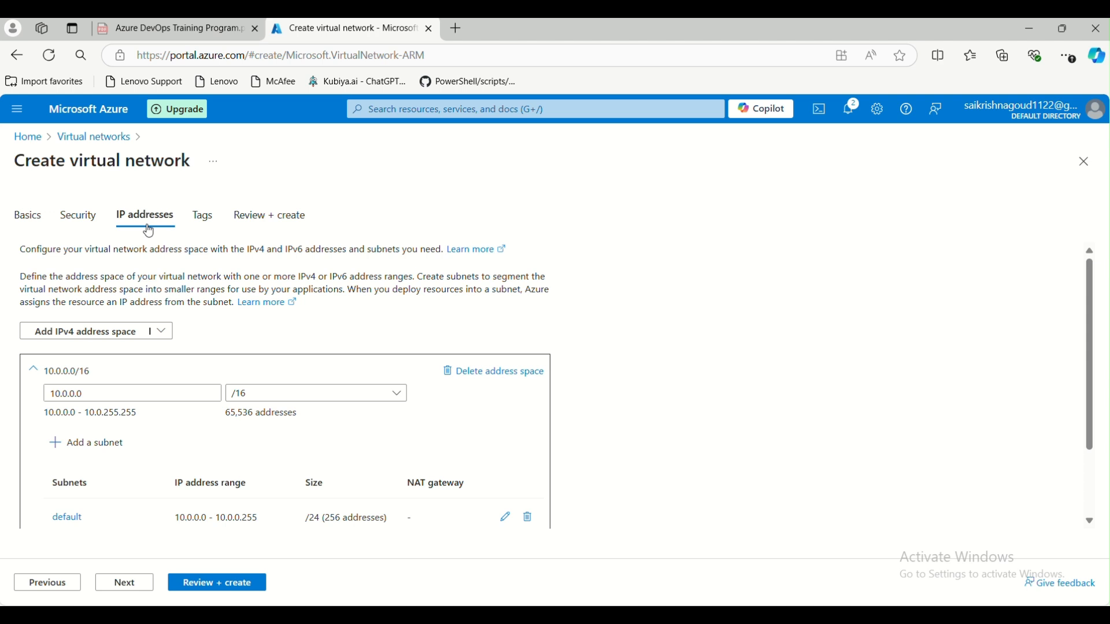
- Keep the 10.0.0.0/16 address space and delete AzureBastionSubnet from it
scroll(70, 327, "down", 2)
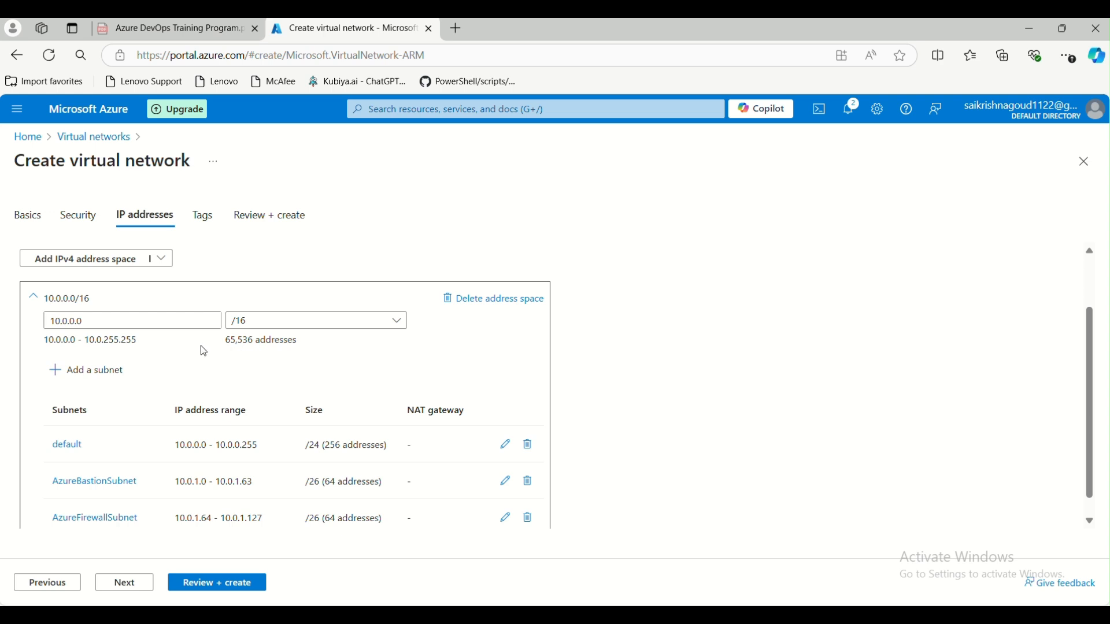
scroll(203, 347, "down", 1)
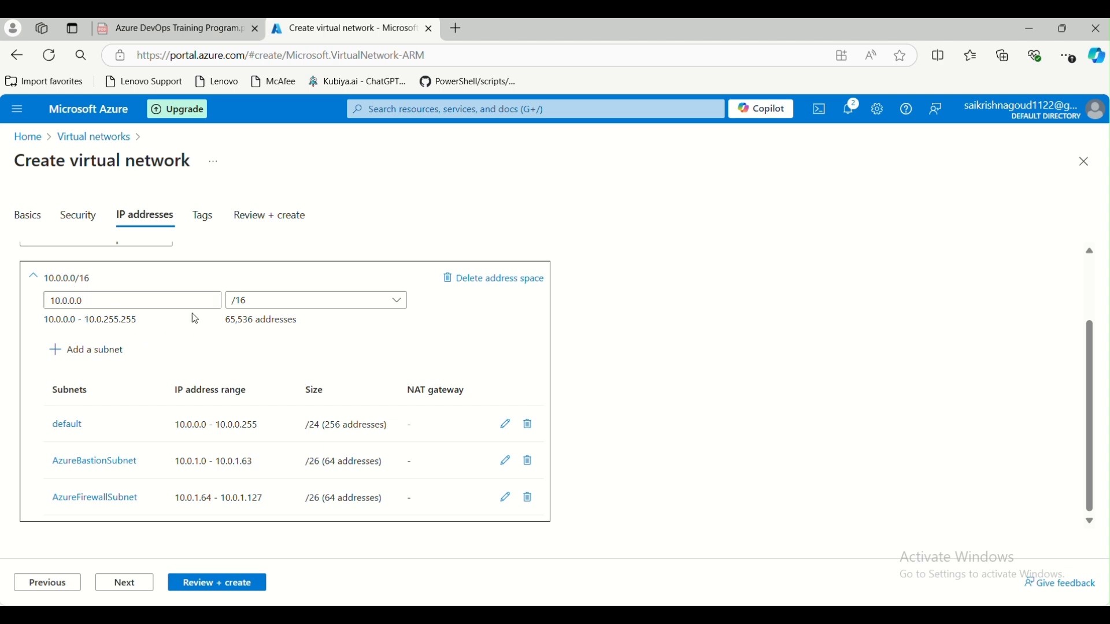
left_click(396, 302)
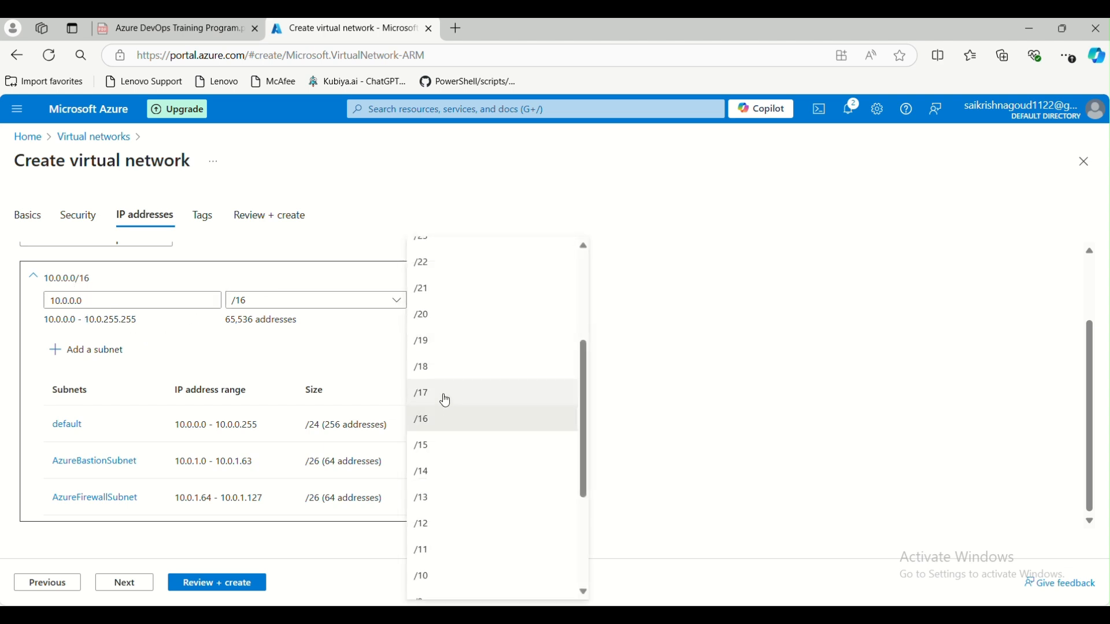
left_click(342, 337)
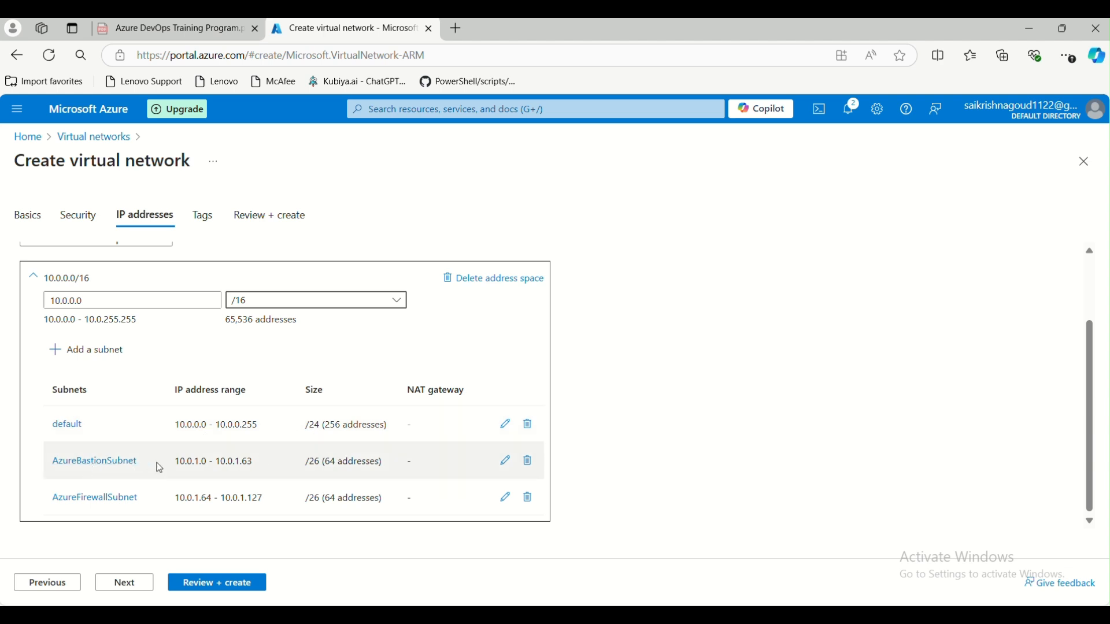
left_click(528, 463)
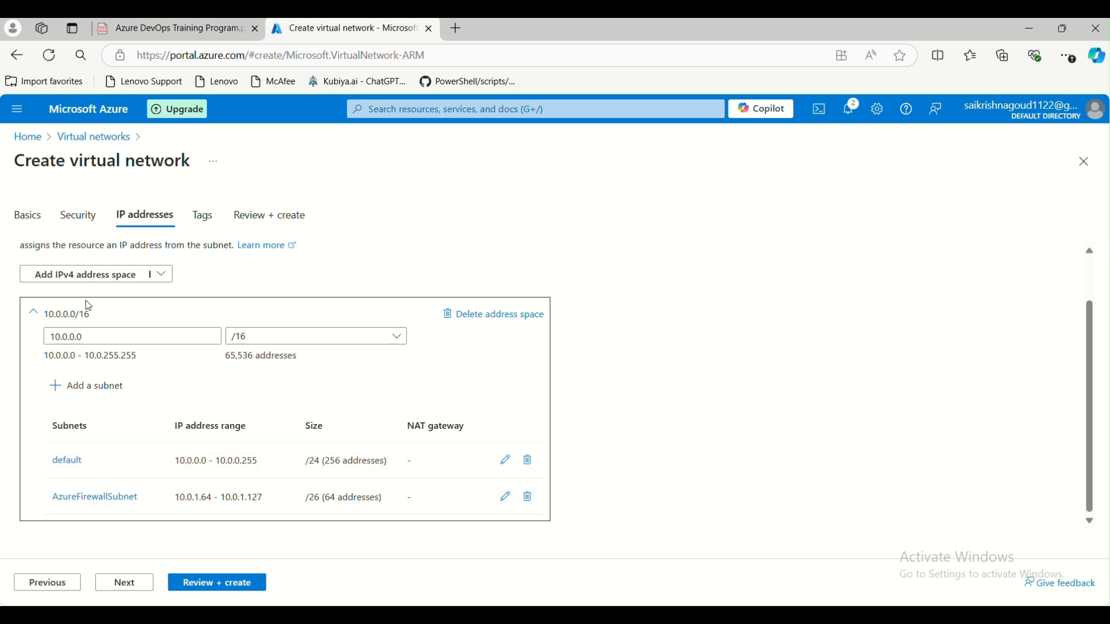
- Return to IP addresses from Security and begin adding a new subnet
left_click(78, 217)
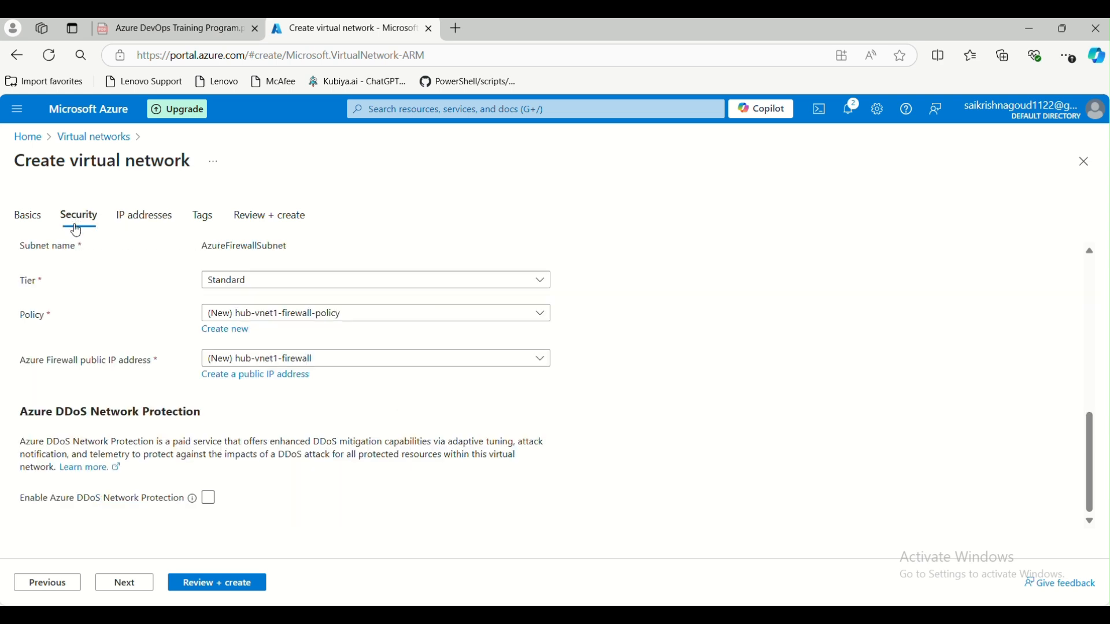
left_click(141, 223)
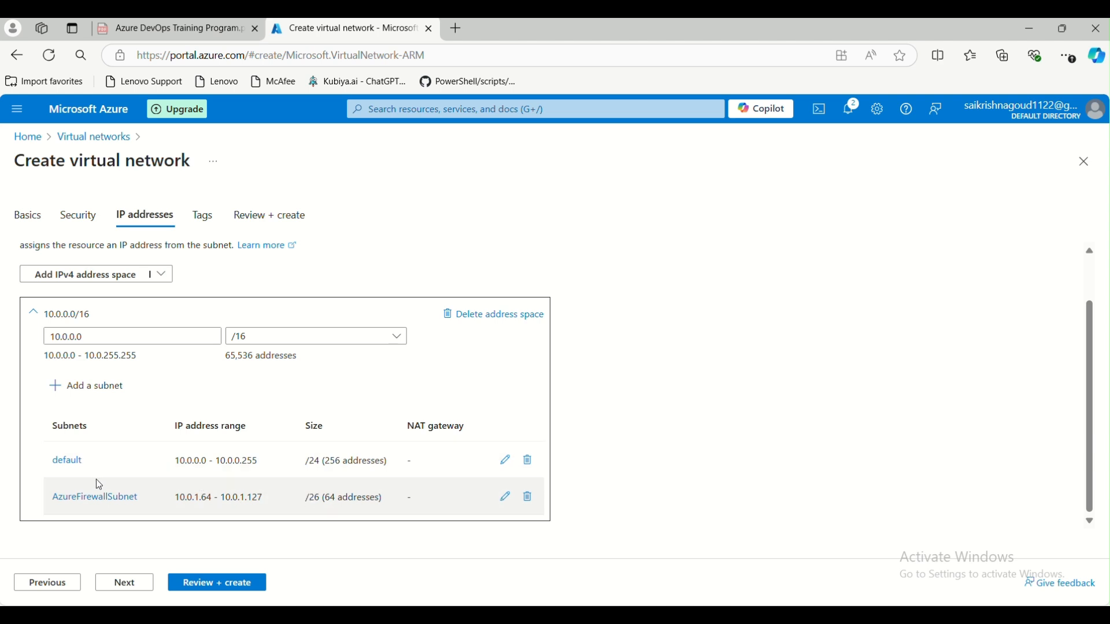
left_click(96, 388)
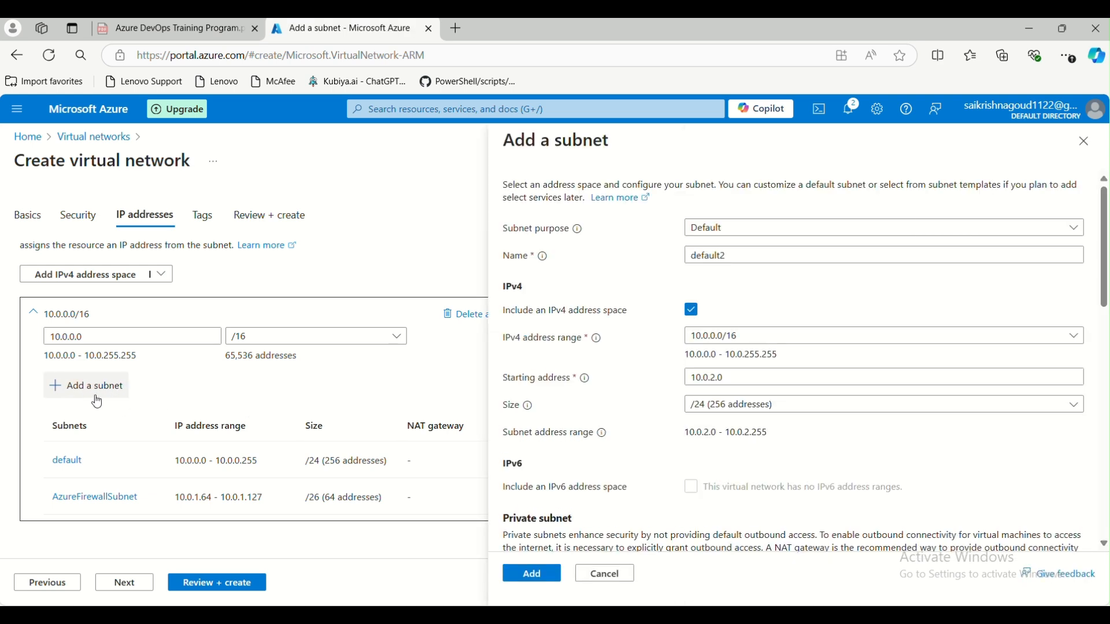
- Keep the subnet purpose Default and replace the name default2 with test-subnet
left_click(713, 231)
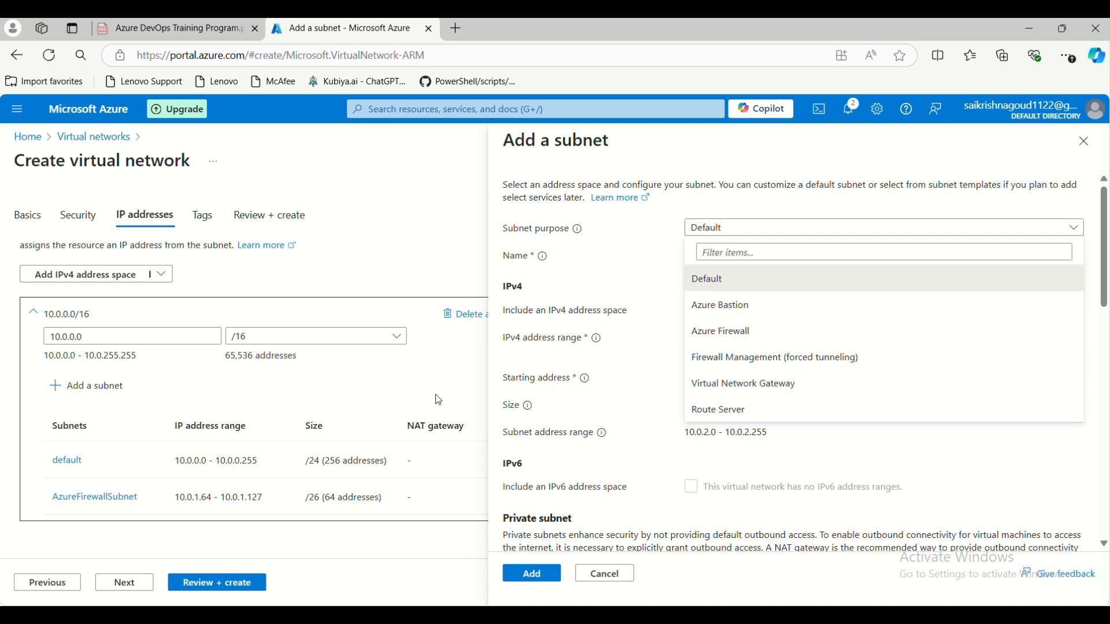
left_click(715, 282)
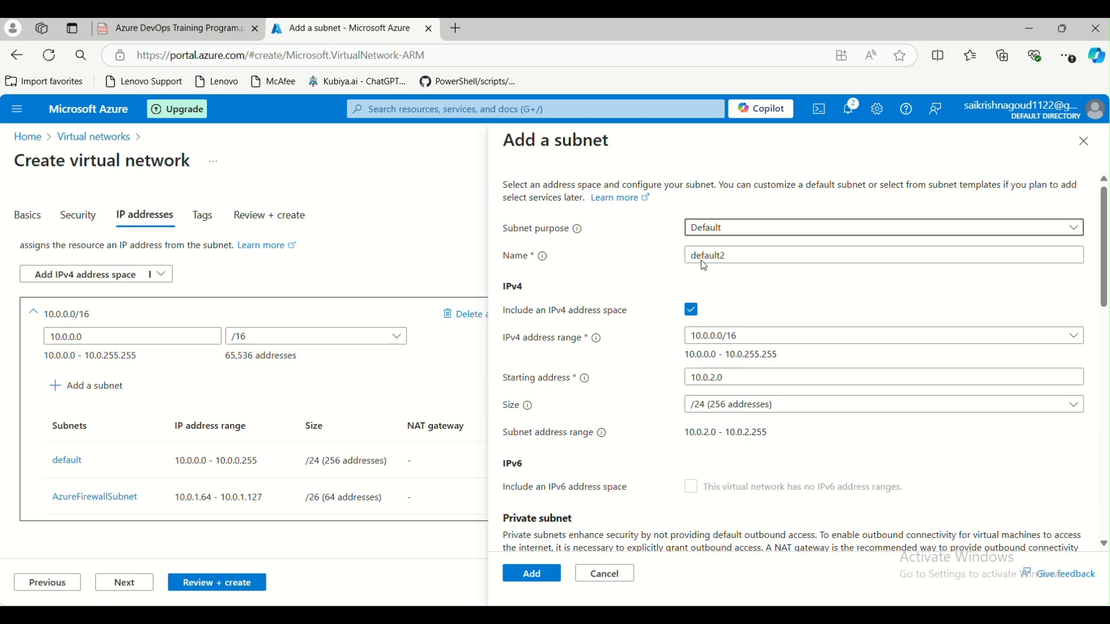
left_click(715, 231)
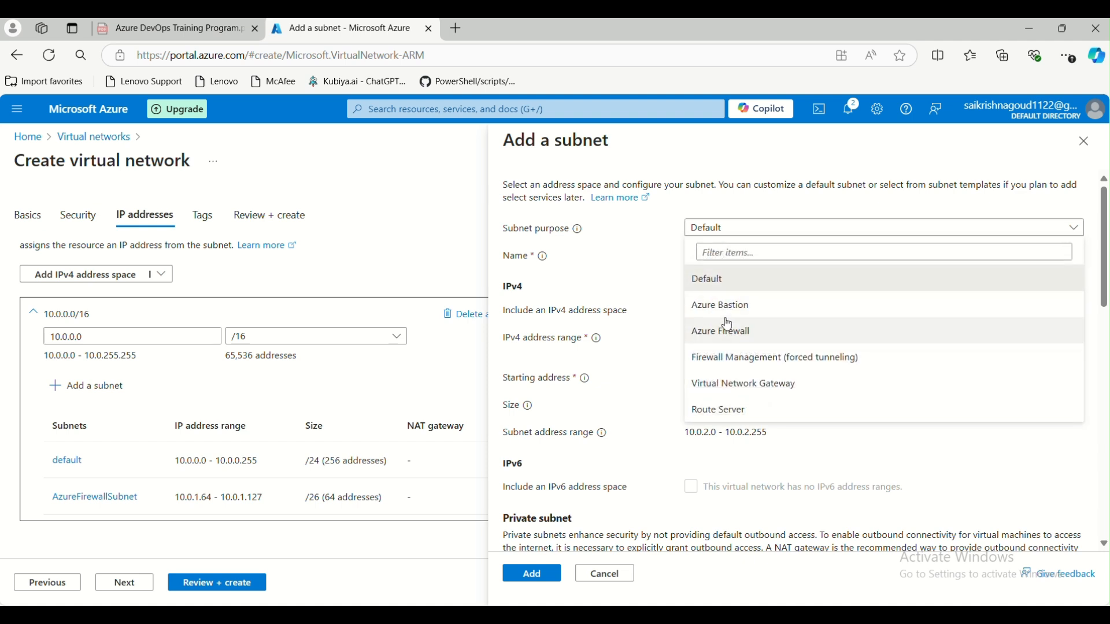
left_click(716, 279)
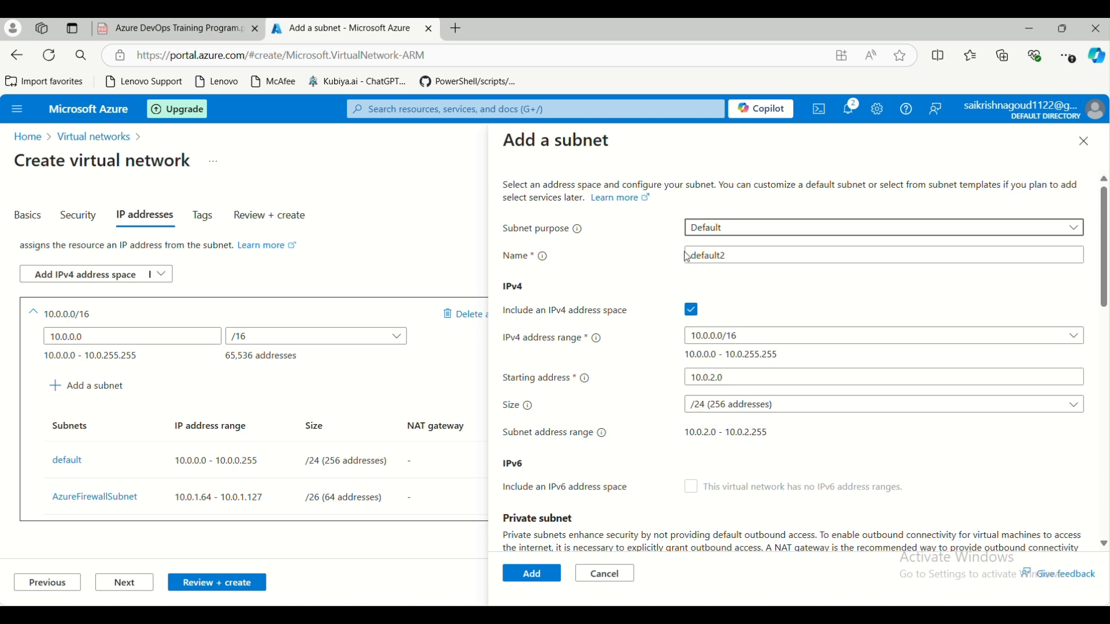
left_click_drag(768, 261, 669, 260)
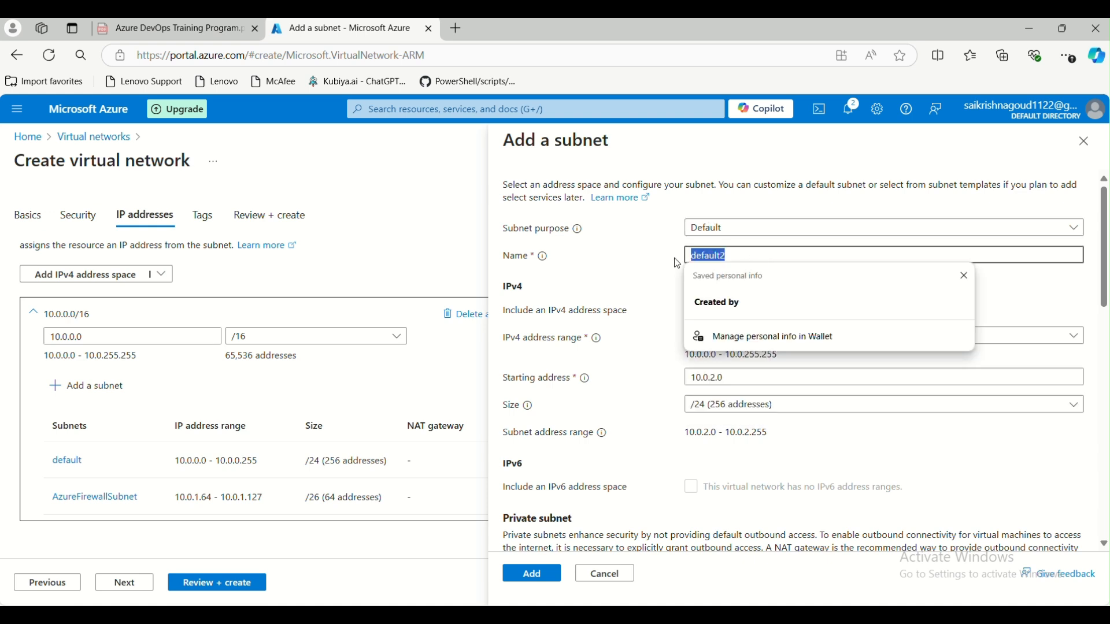
type("test-subnet")
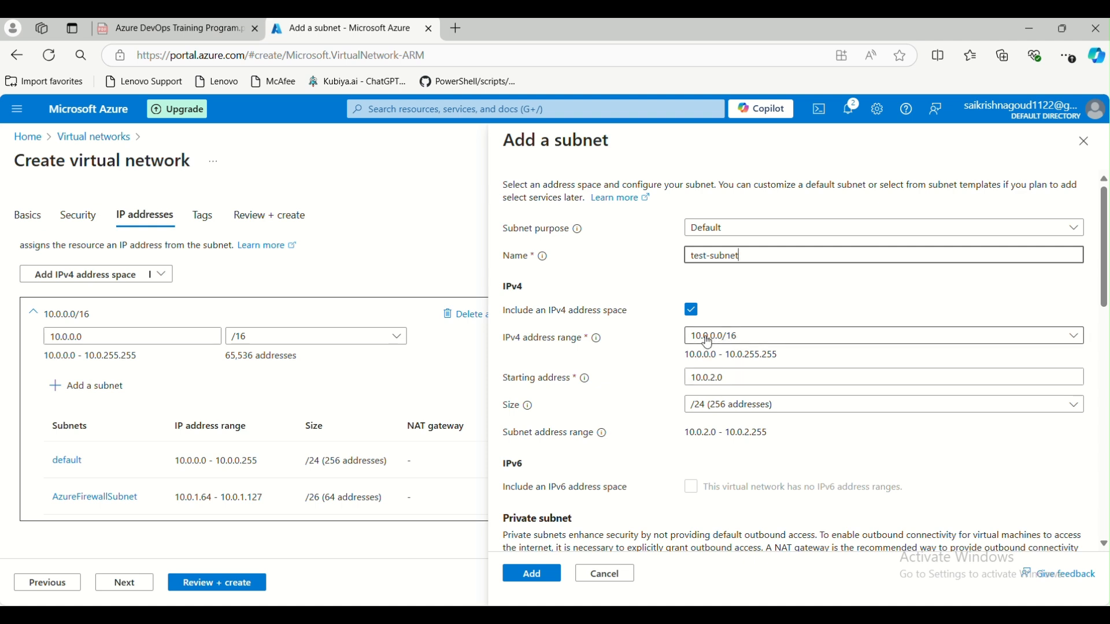
double_click(711, 378)
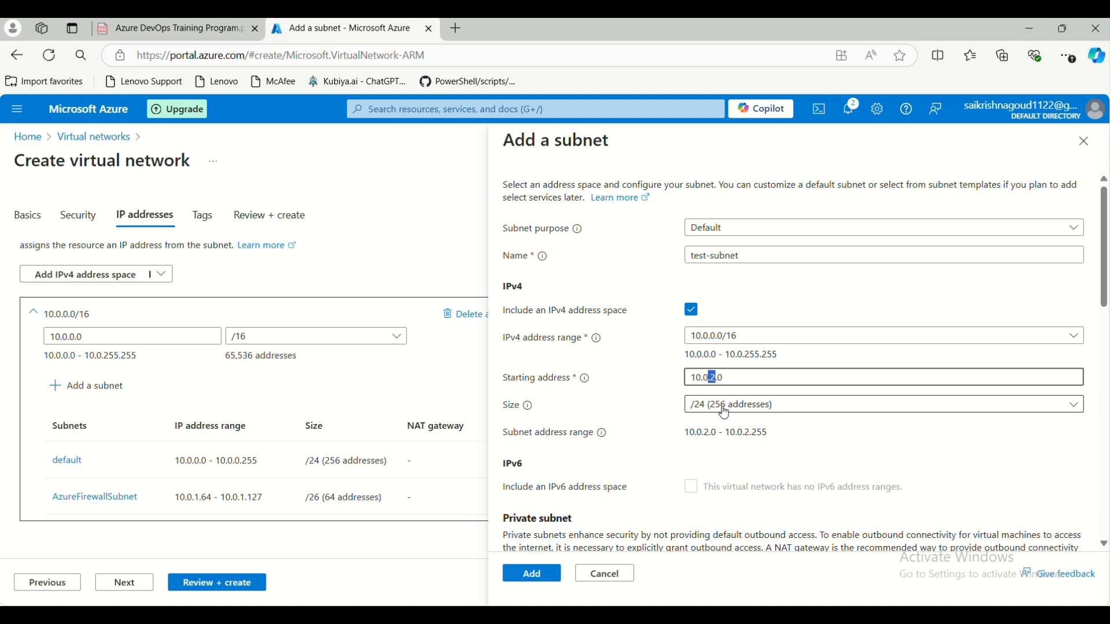
- Try subnet sizes /16, /17, /26 and /24, settling on /23 (512 addresses)
left_click(726, 411)
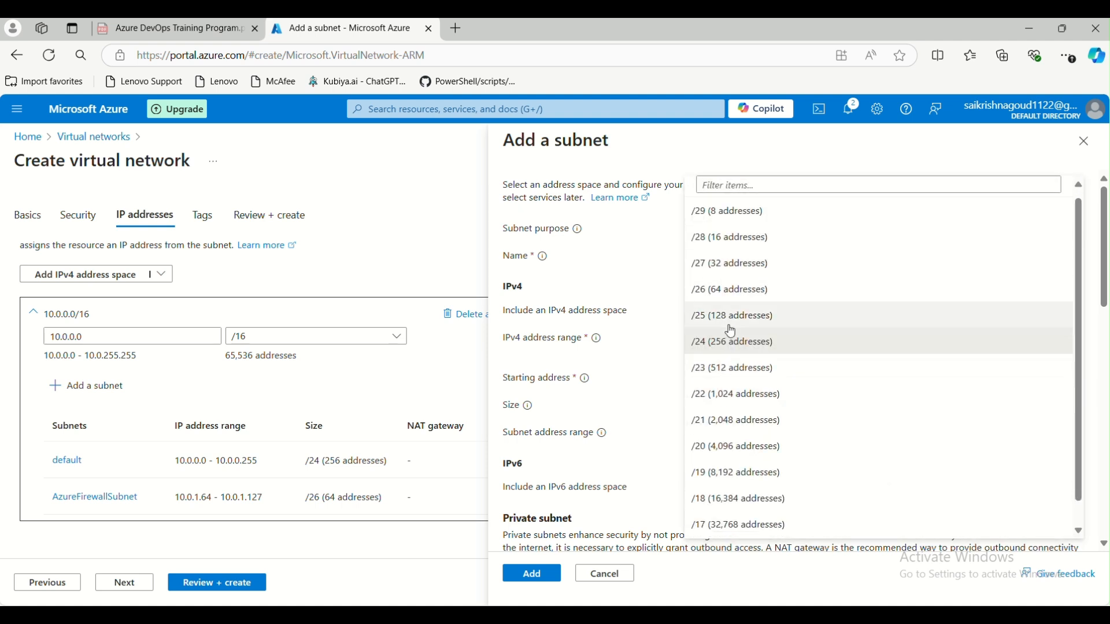
scroll(723, 347, "down", 1)
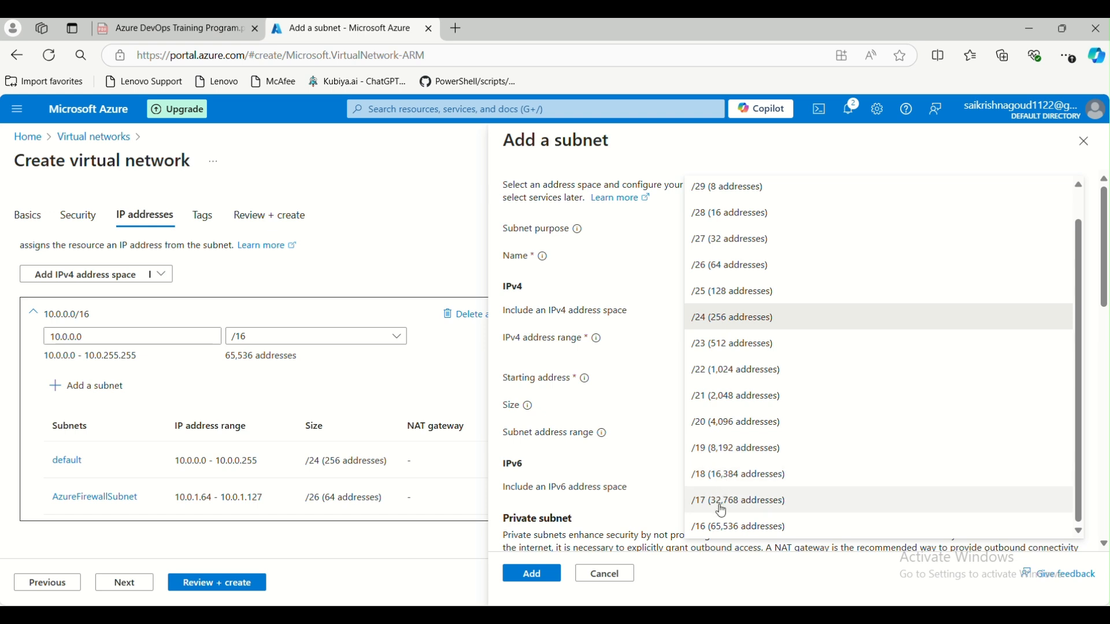
left_click(719, 524)
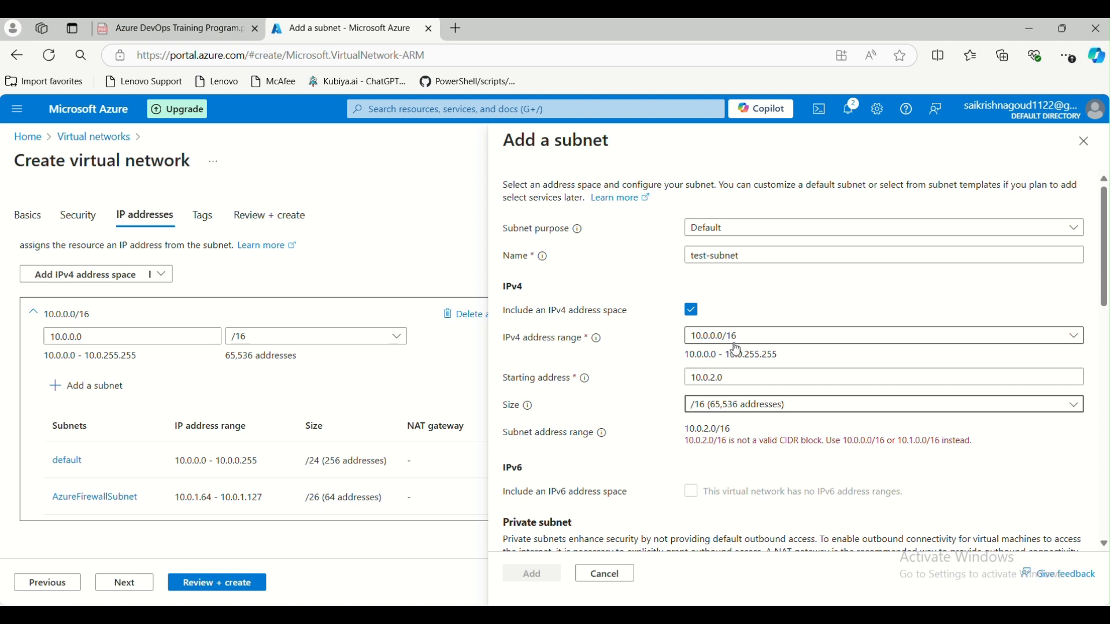
left_click(754, 406)
left_click(714, 504)
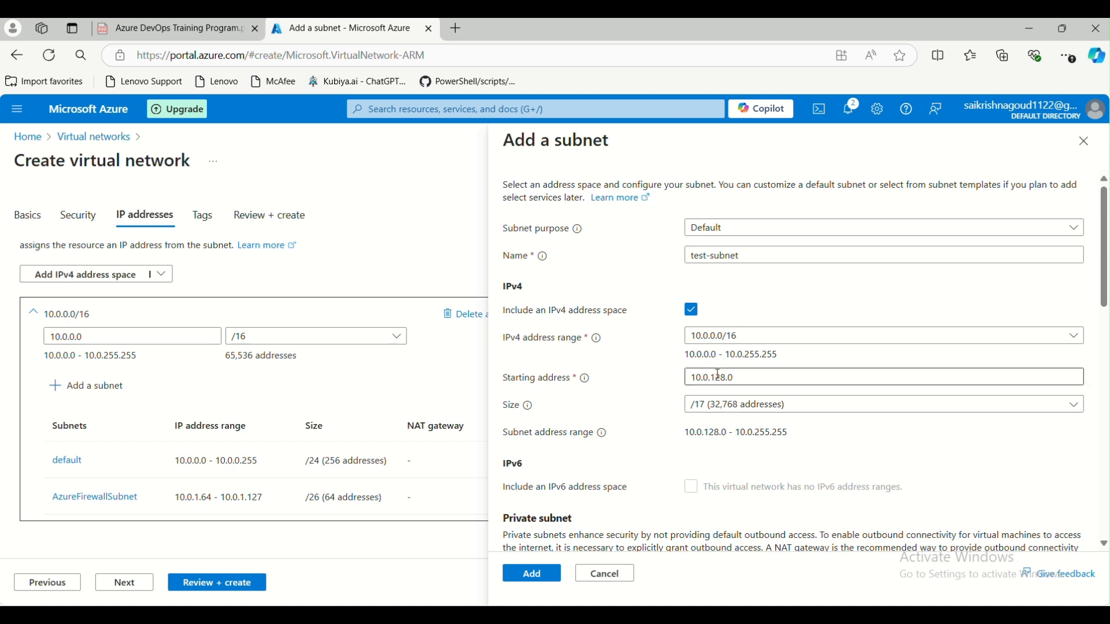
left_click(725, 405)
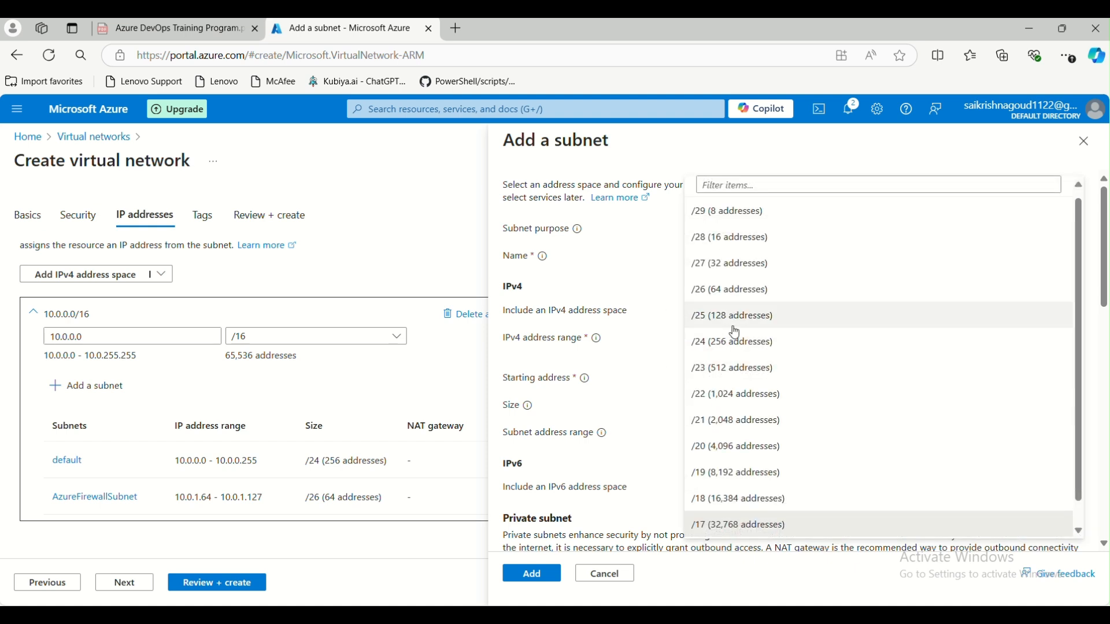
left_click(736, 289)
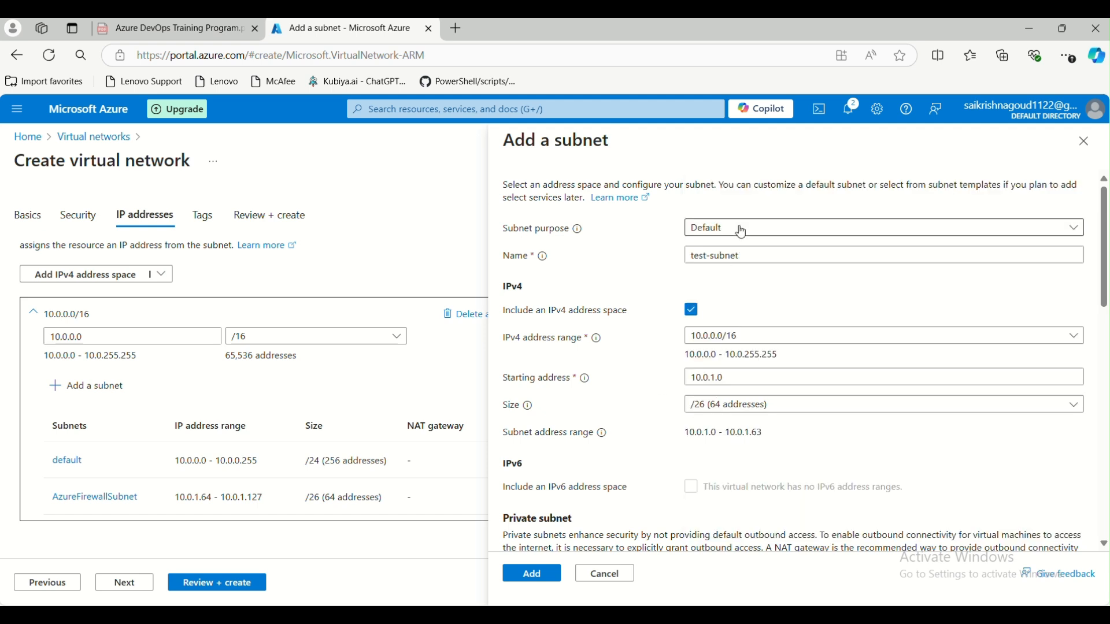
left_click(755, 405)
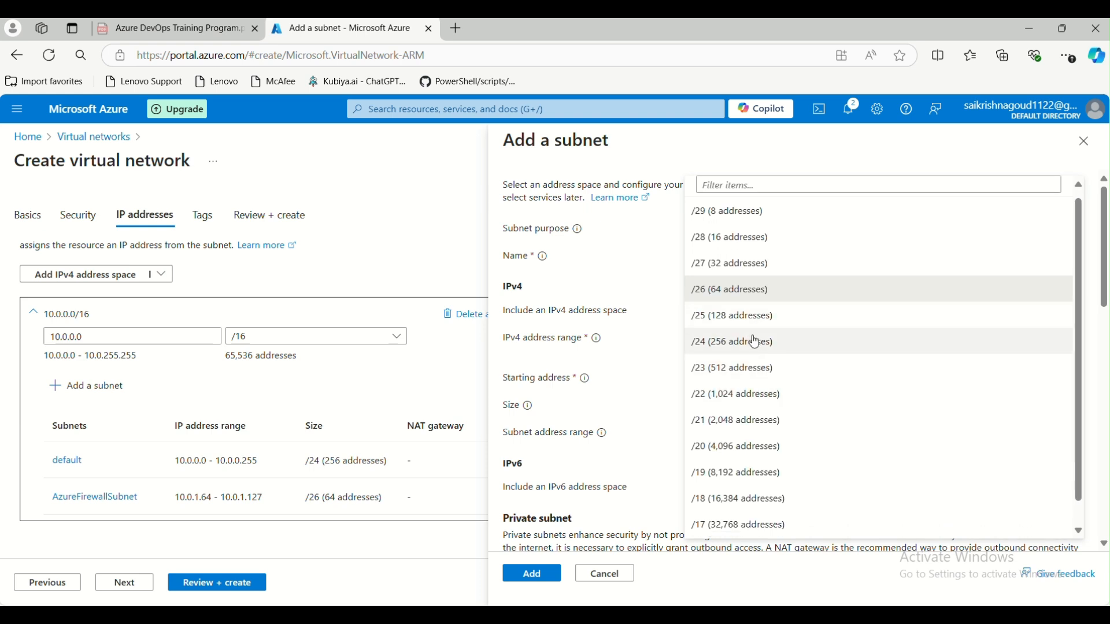
left_click(757, 342)
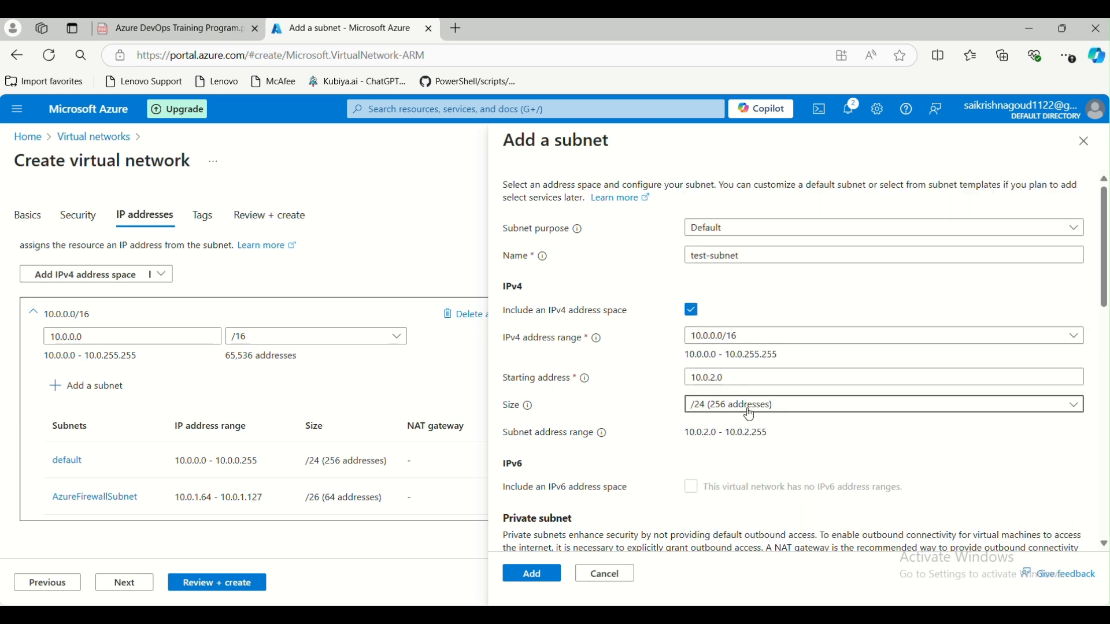
left_click(751, 415)
left_click(743, 369)
- Try starting address 10.0.3.0, note the range error, and revert to 10.0.2.0
left_click(715, 379)
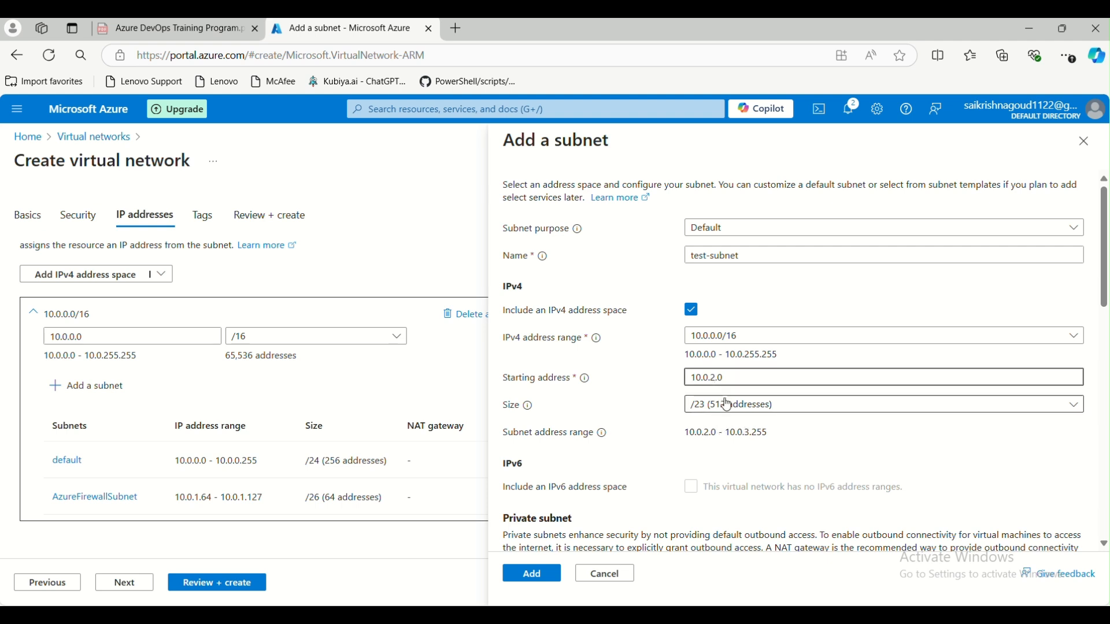
key("BackSpace")
type("3")
left_click(652, 402)
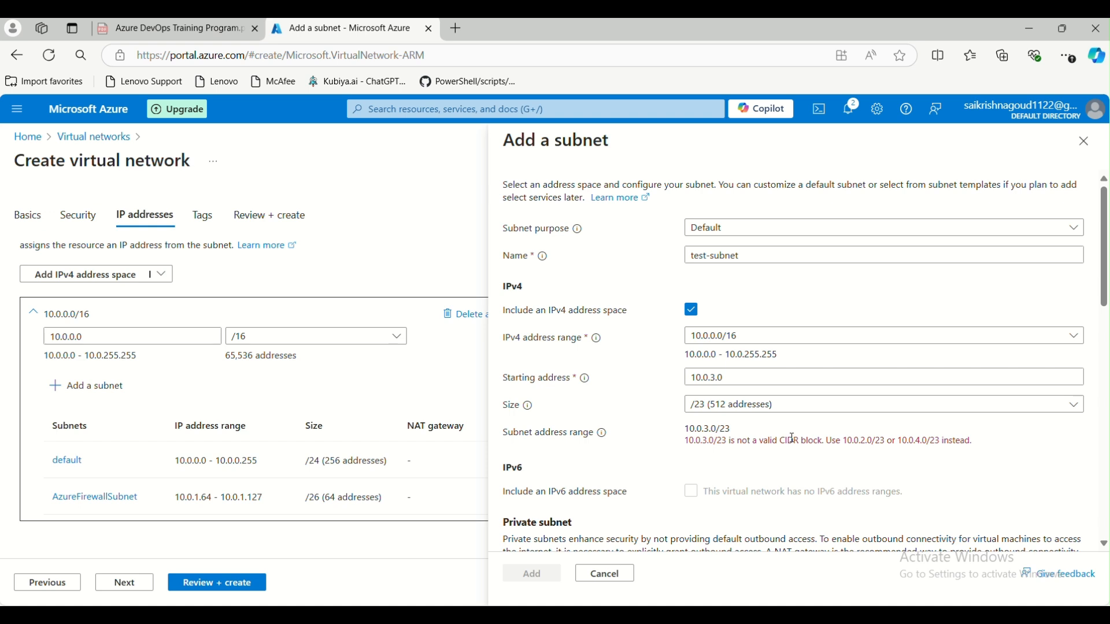
left_click_drag(846, 443, 905, 441)
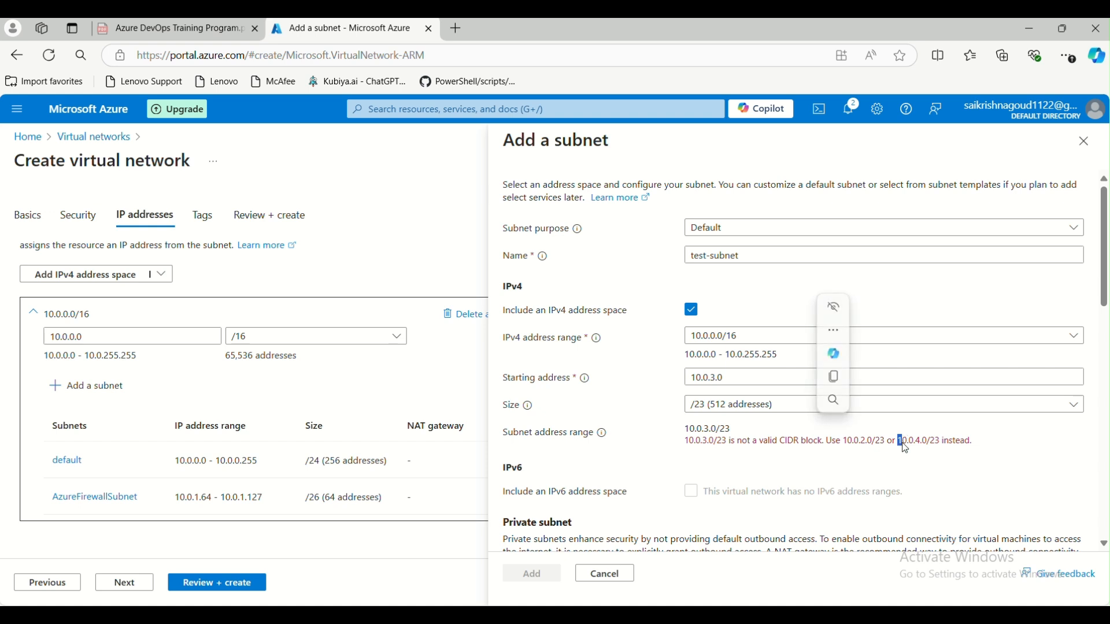
left_click(761, 381)
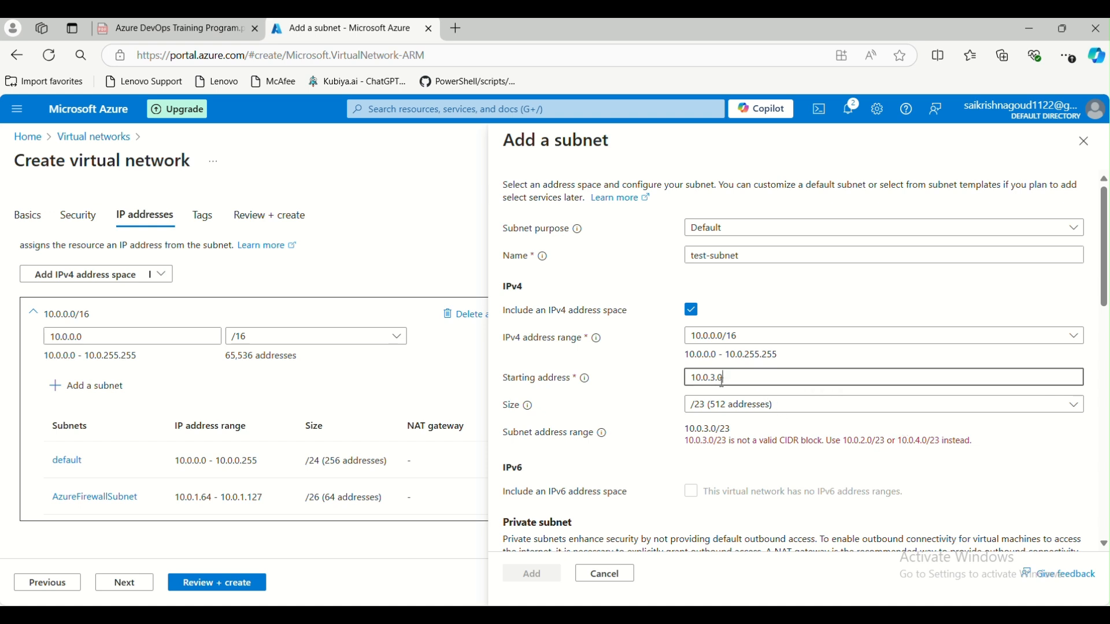
left_click_drag(897, 442, 928, 448)
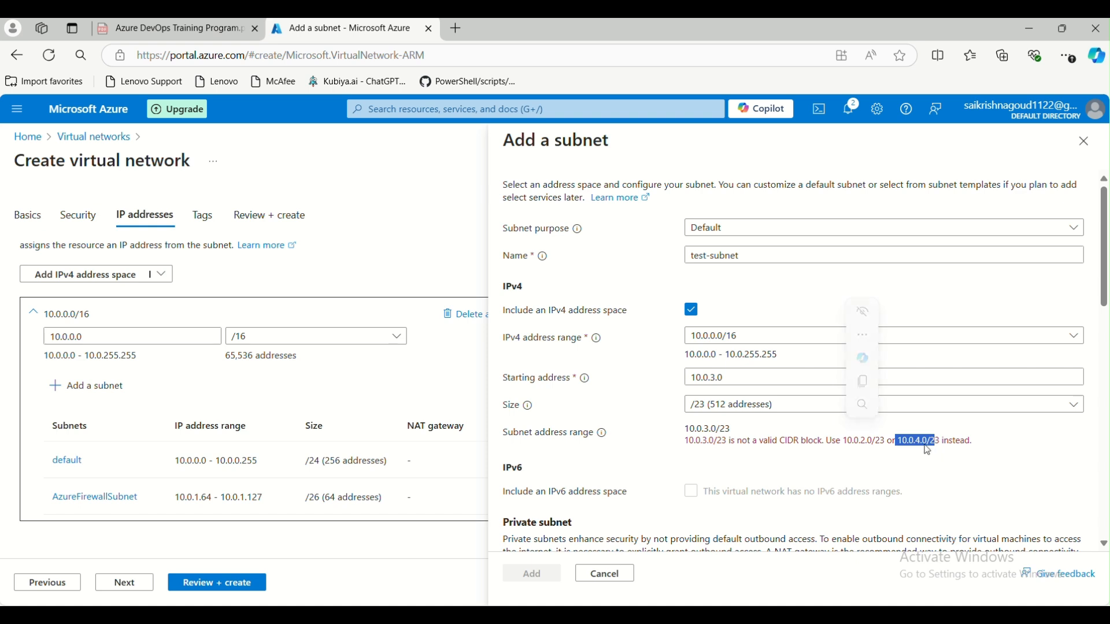
left_click(715, 378)
key("BackSpace")
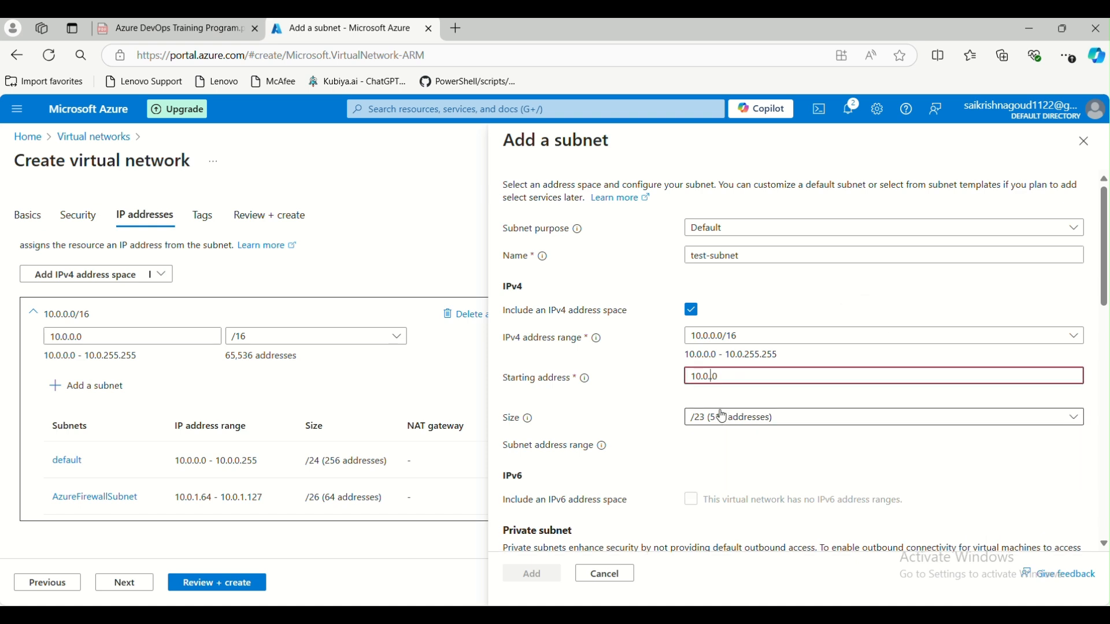
type("2.")
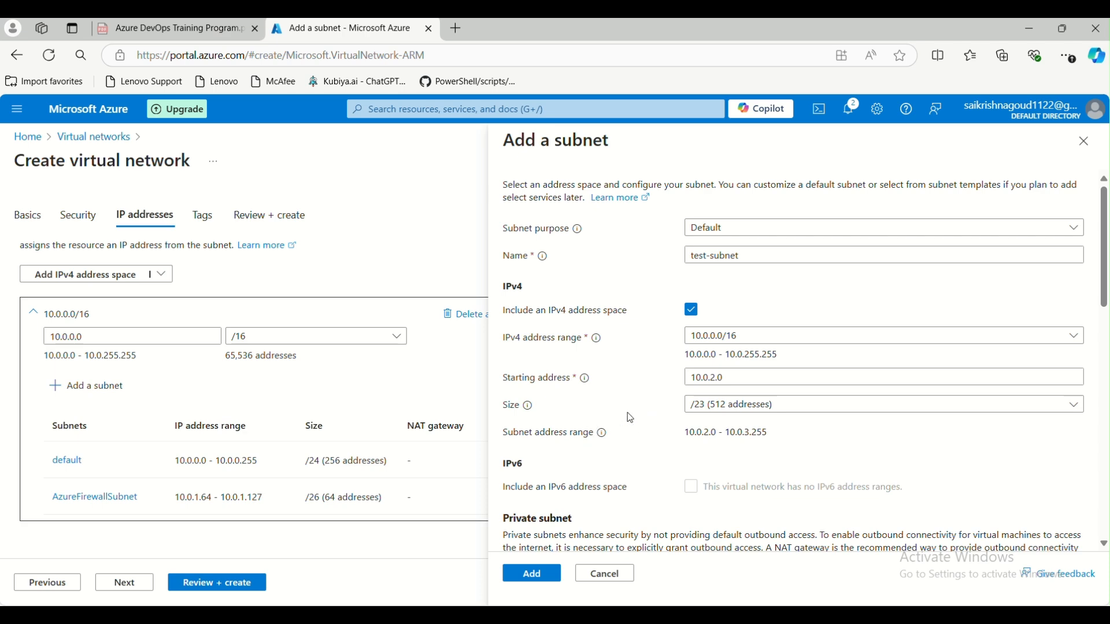
- Toggle the Enable private subnet option off and back on
scroll(636, 412, "down", 3)
scroll(619, 408, "down", 3)
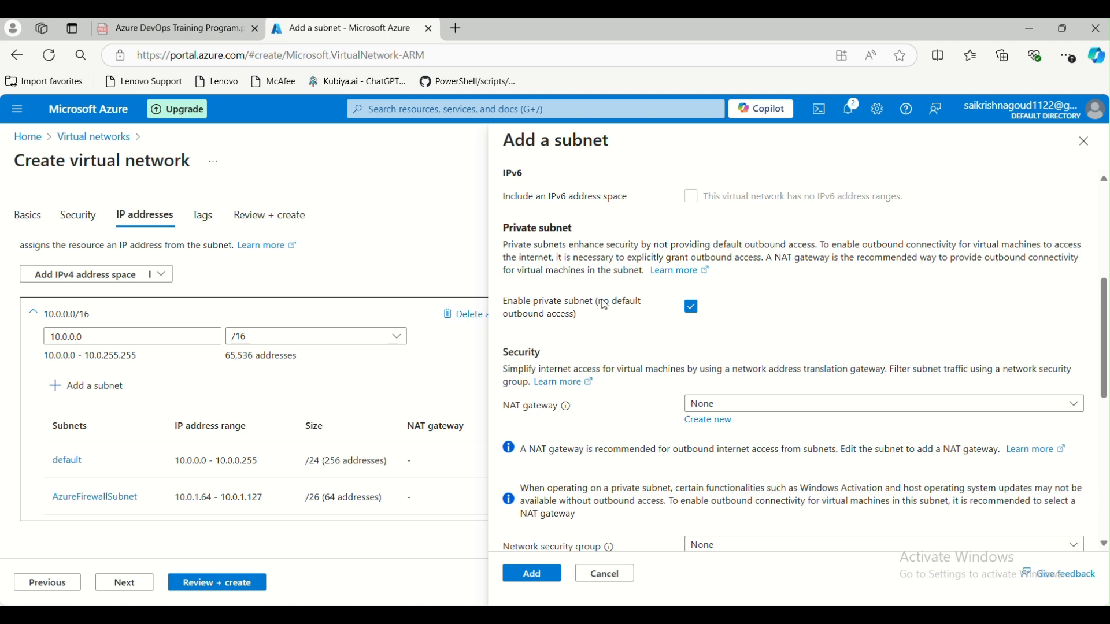
left_click(693, 308)
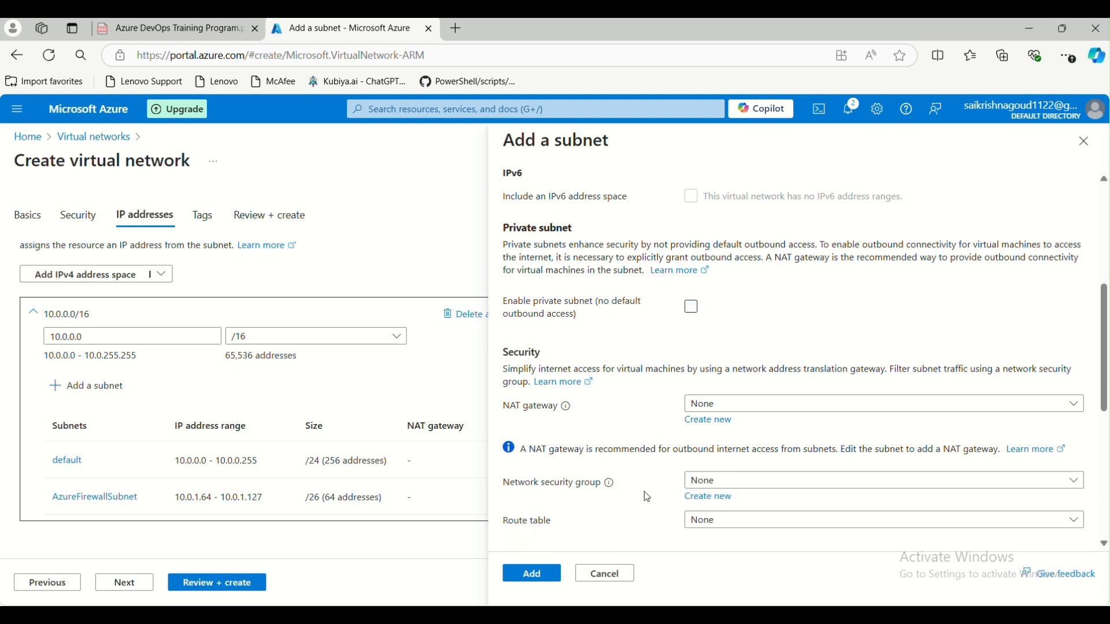
left_click(692, 308)
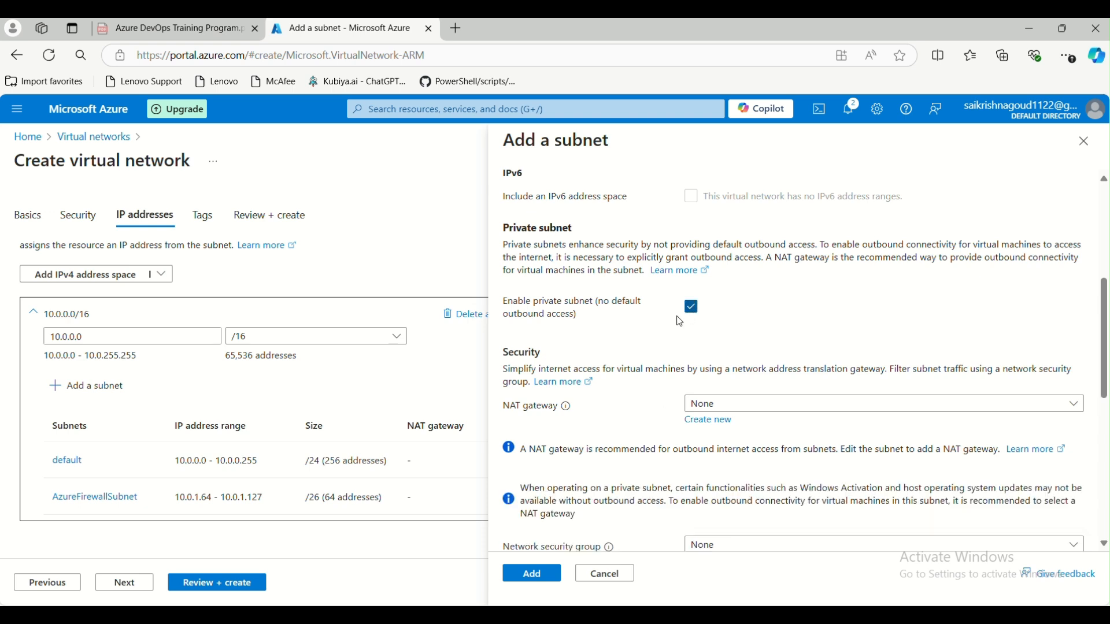
scroll(639, 507, "down", 2)
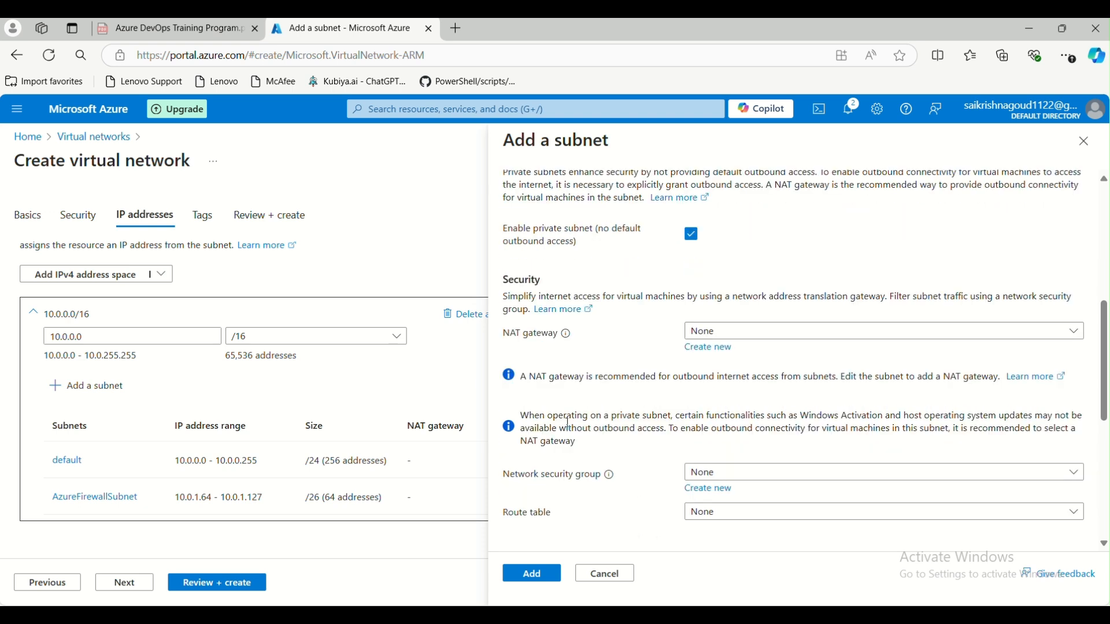
- Highlight the NAT gateway and outbound access warnings, then leave private subnet disabled
left_click_drag(523, 377, 719, 379)
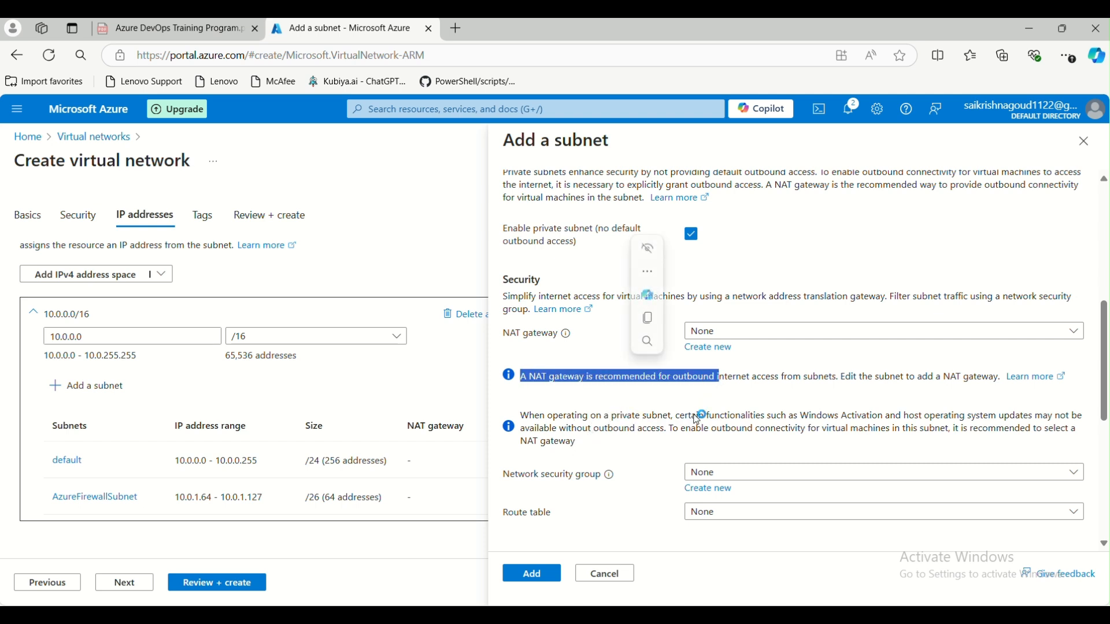
left_click_drag(803, 416, 951, 418)
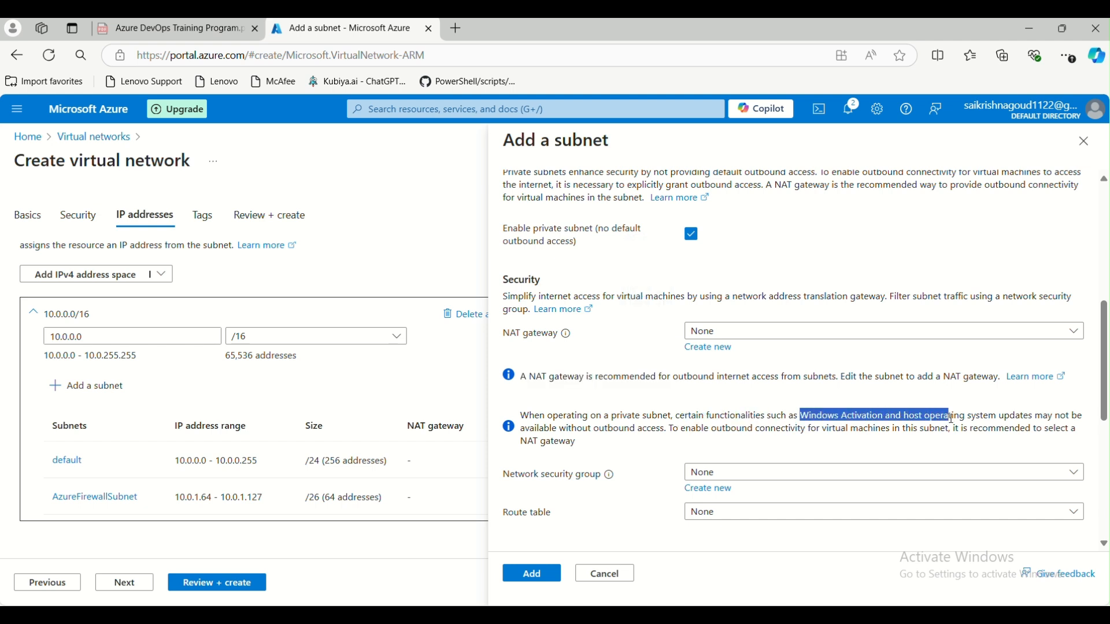
left_click_drag(659, 432, 636, 433)
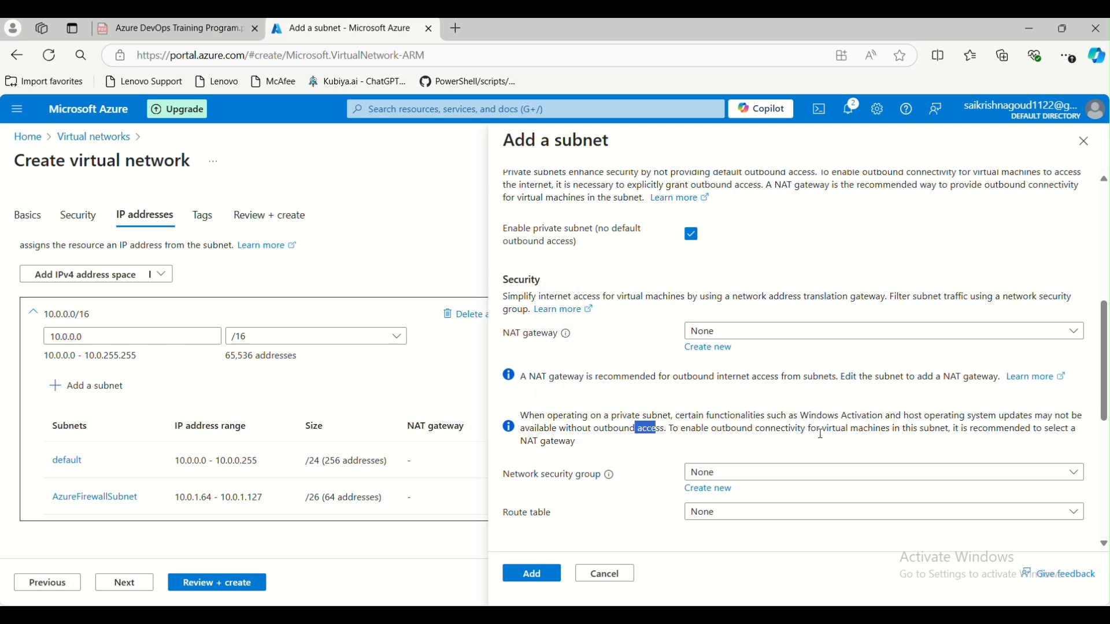
left_click_drag(595, 444, 530, 430)
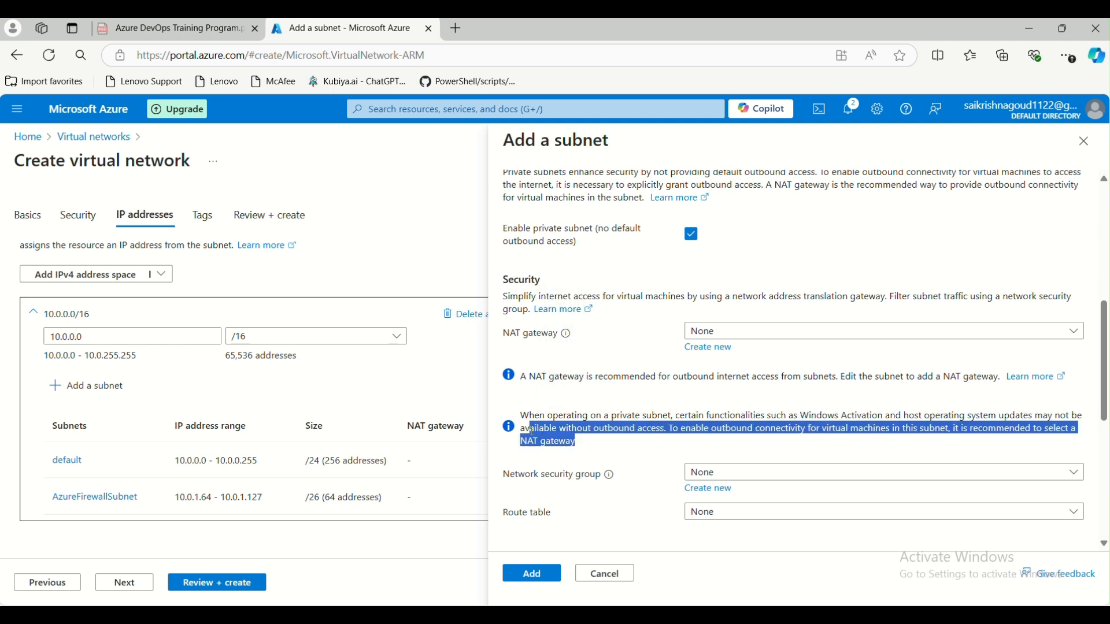
left_click(695, 235)
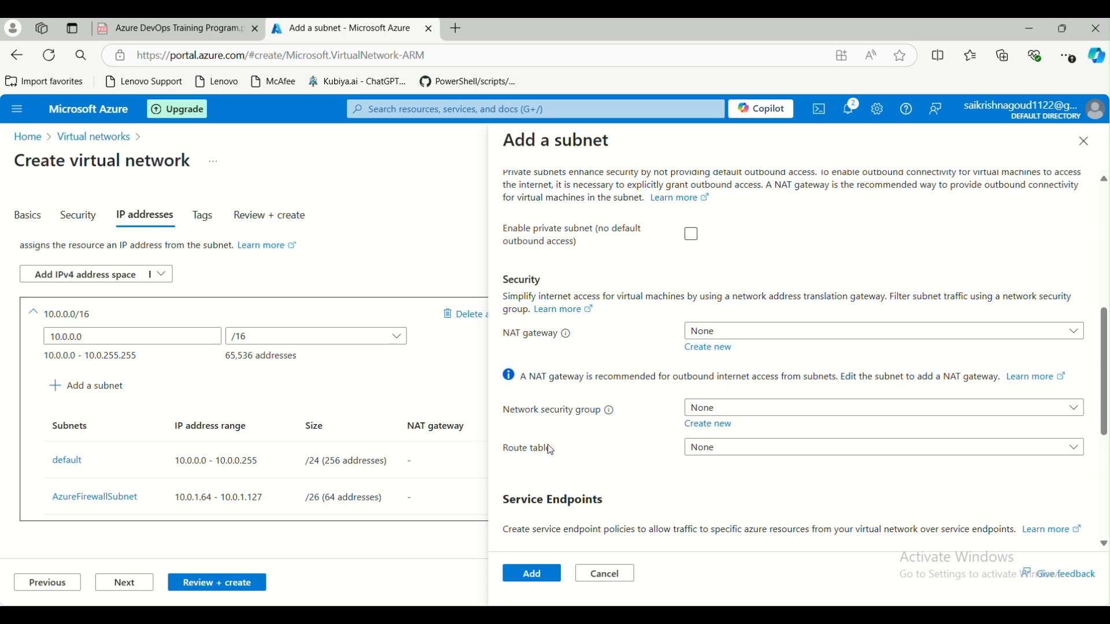
scroll(579, 405, "up", 4)
scroll(578, 399, "down", 1)
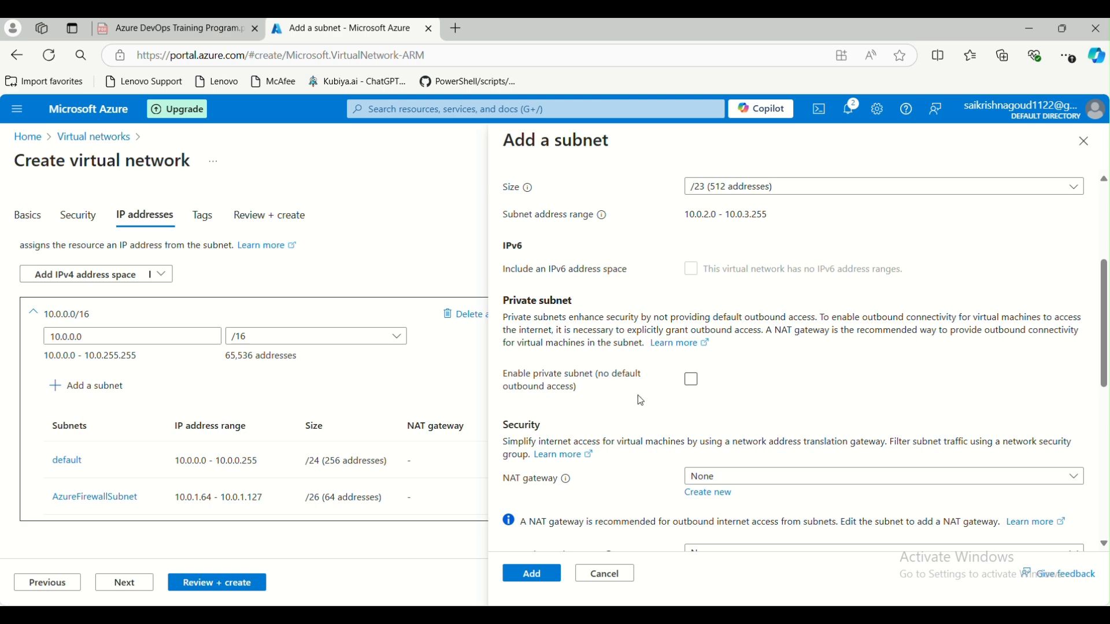
scroll(636, 396, "down", 3)
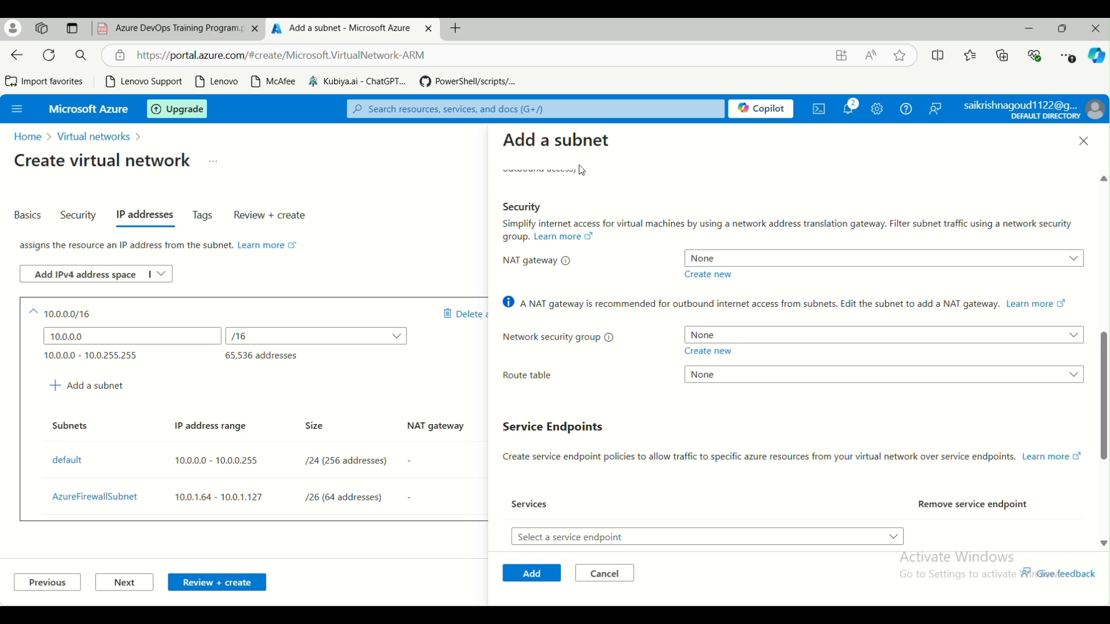
- Confirm the NAT gateway list only offers None and start a new NAT gateway form
left_click(746, 265)
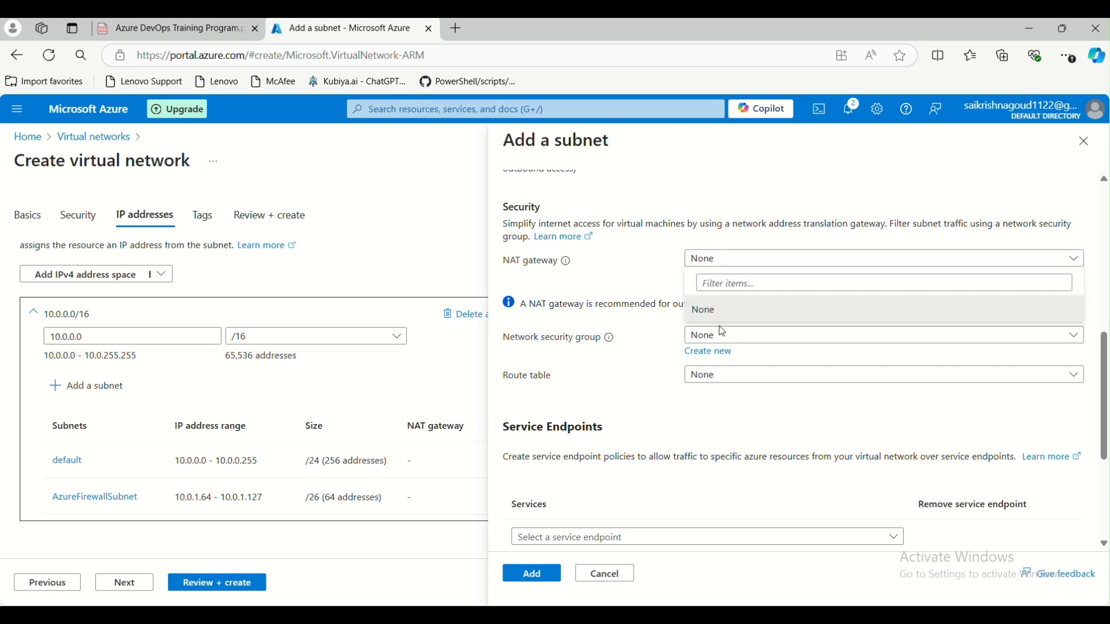
left_click(720, 315)
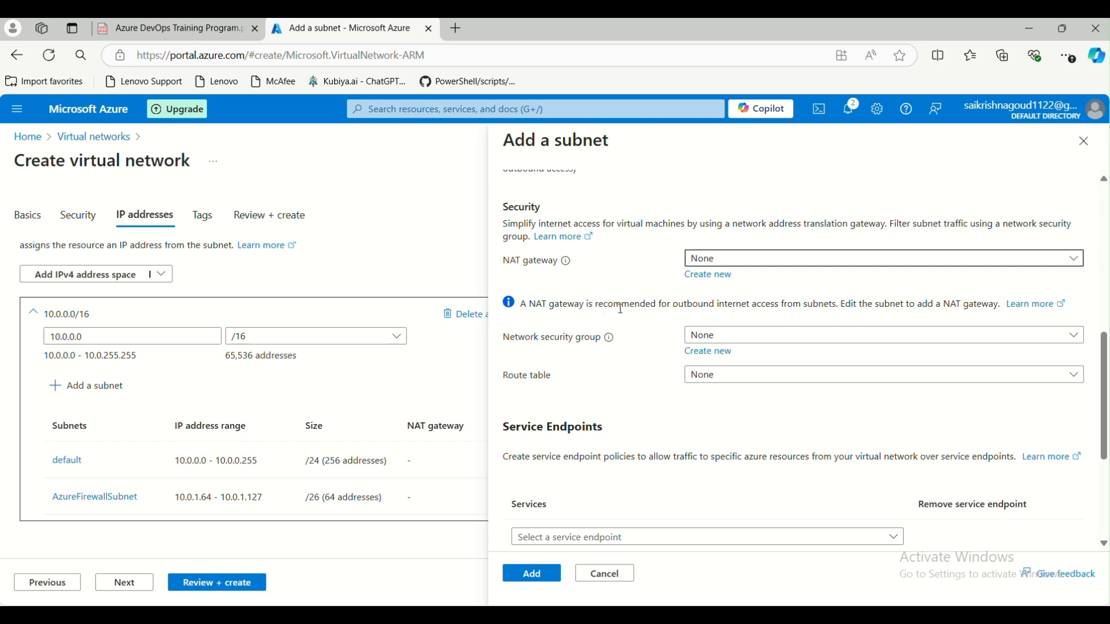
left_click(708, 276)
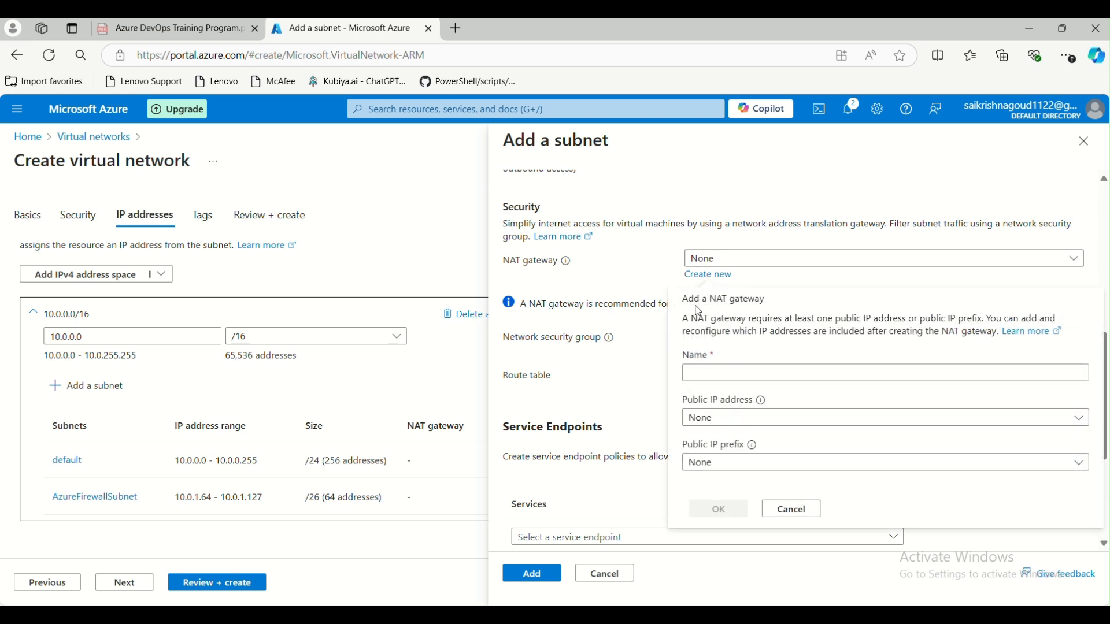
left_click(706, 374)
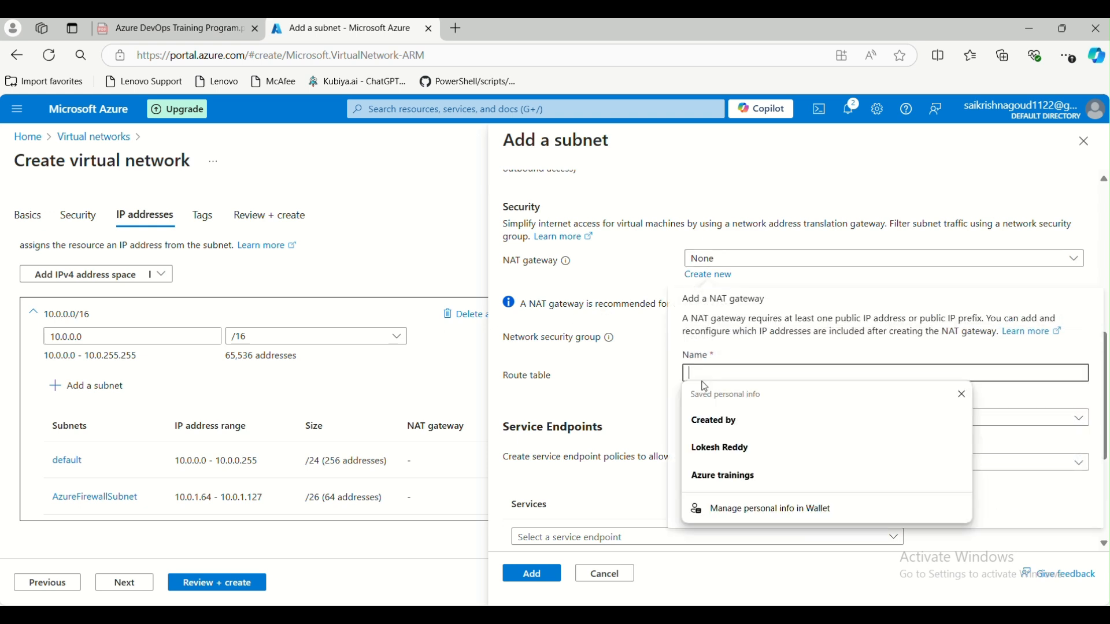
left_click(1023, 359)
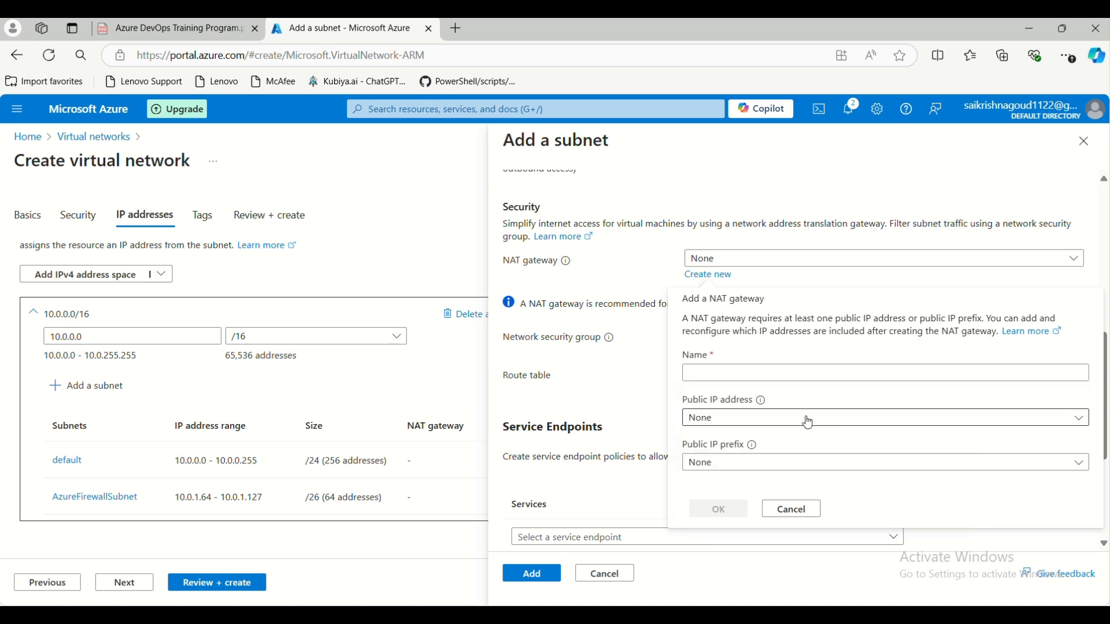
- Browse the public IP address and prefix choices, then cancel the NAT gateway creation
left_click(749, 428)
left_click(741, 501)
left_click(828, 399)
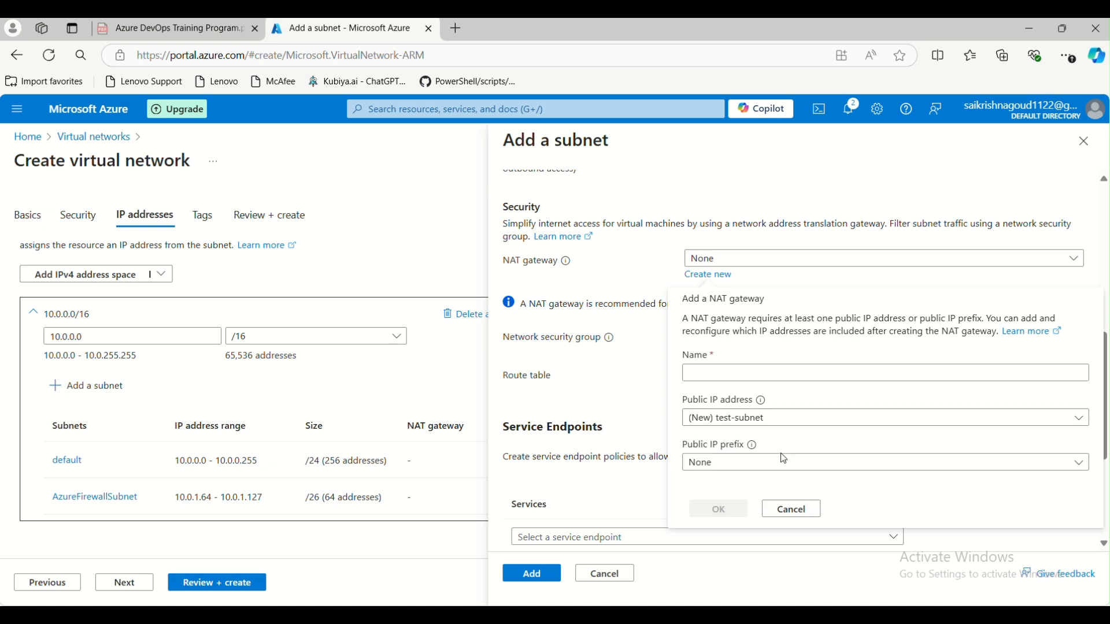
left_click(763, 466)
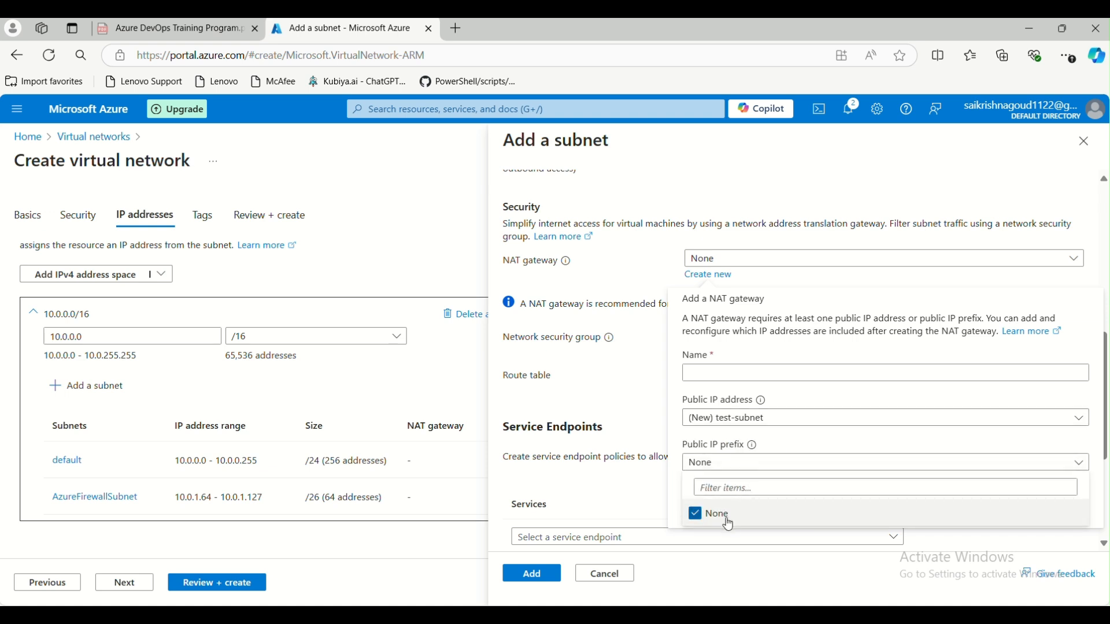
left_click(750, 421)
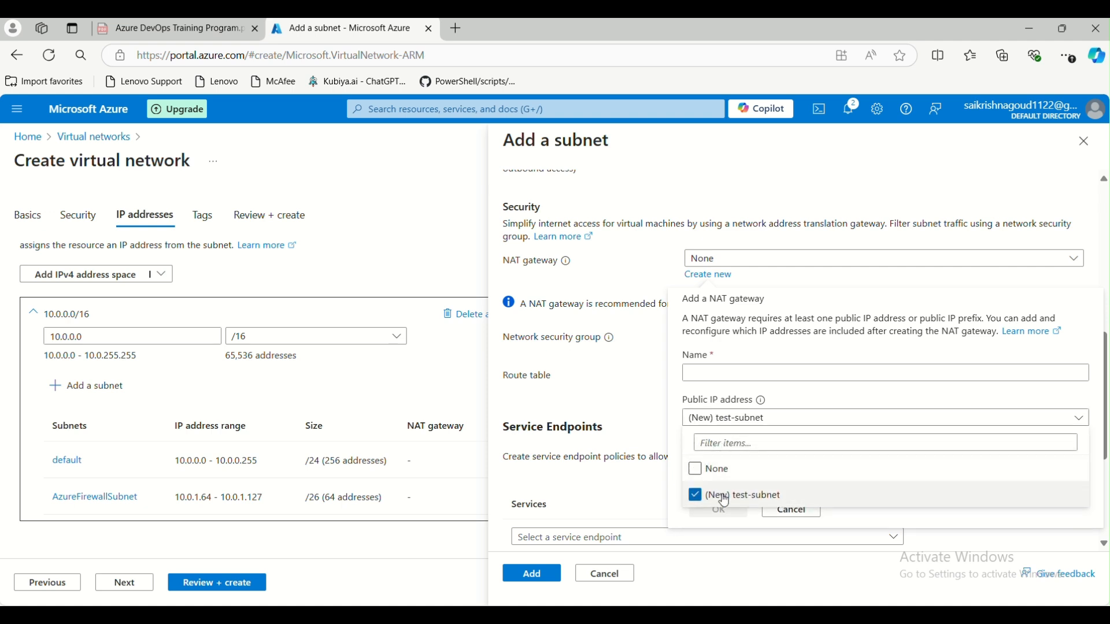
left_click(785, 417)
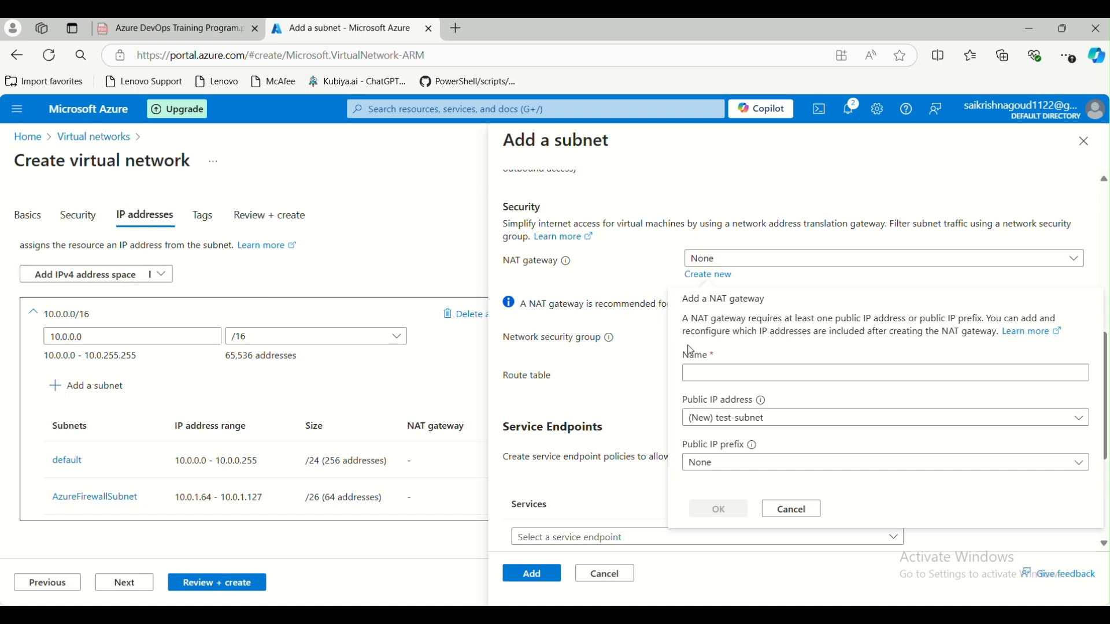
left_click(792, 510)
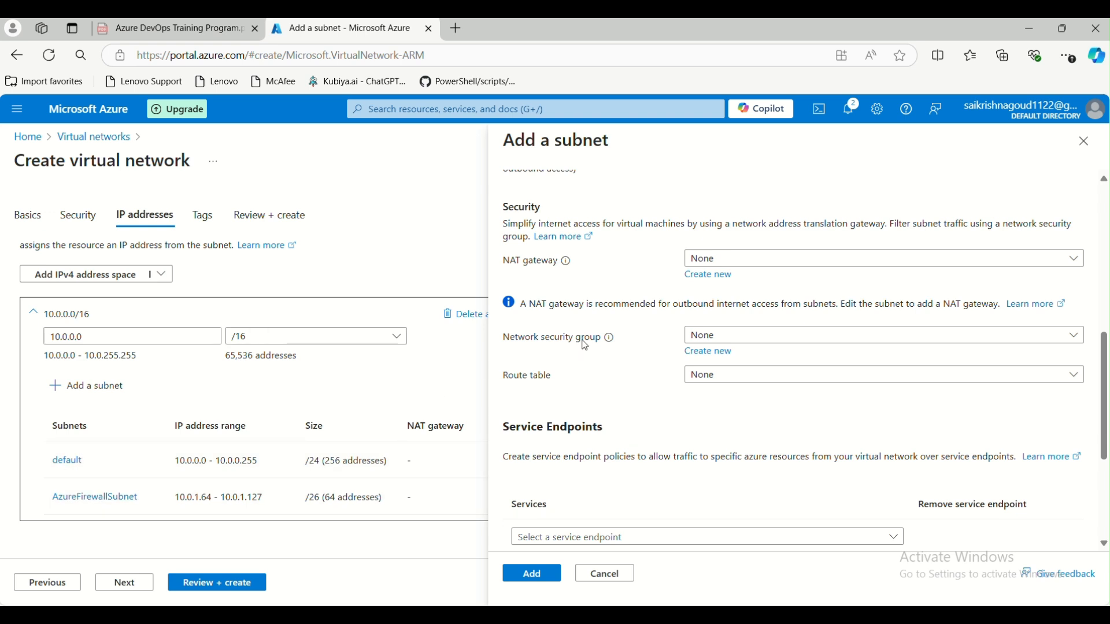
- Check the existing network security groups and search the portal for 'network sec'
scroll(590, 347, "up", 1)
scroll(590, 347, "up", 2)
scroll(607, 364, "down", 4)
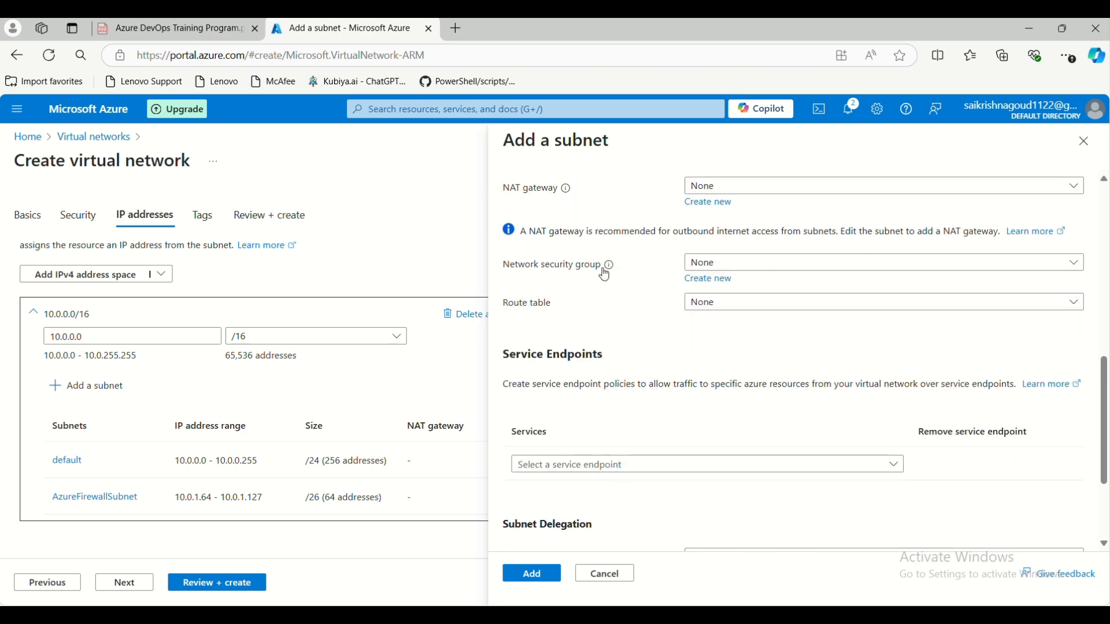
left_click(704, 263)
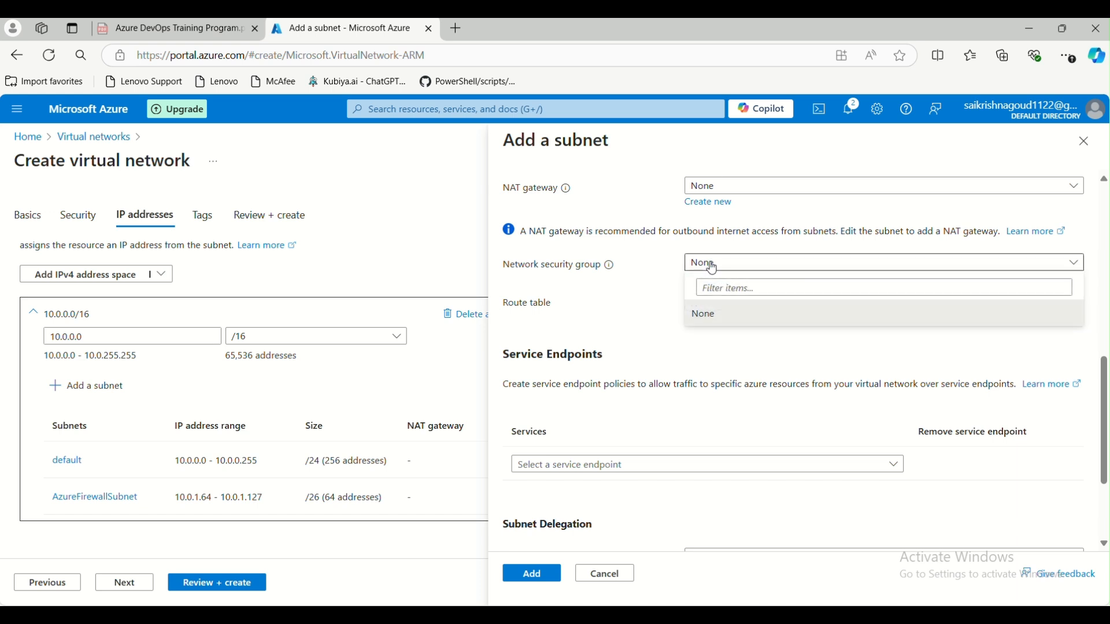
left_click(665, 298)
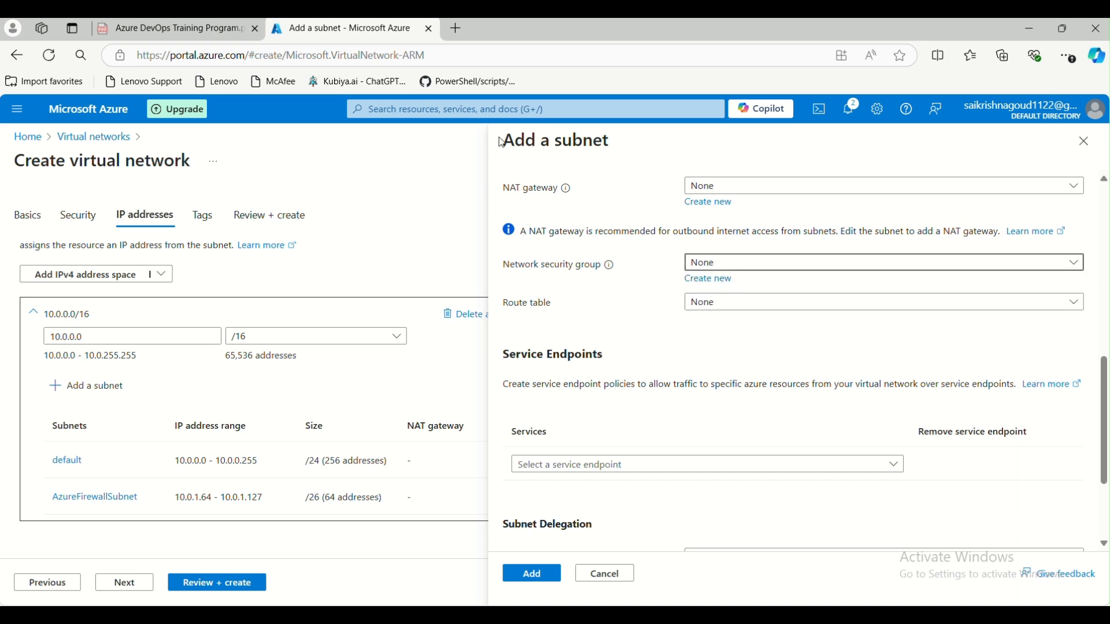
left_click(504, 113)
type("n")
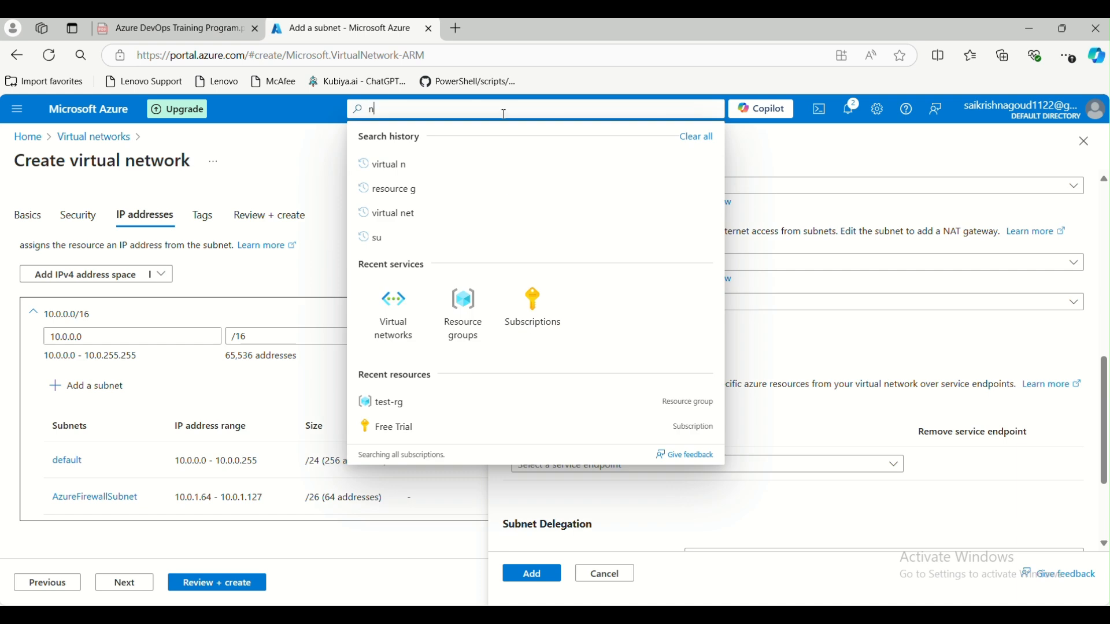
type("estwork sec")
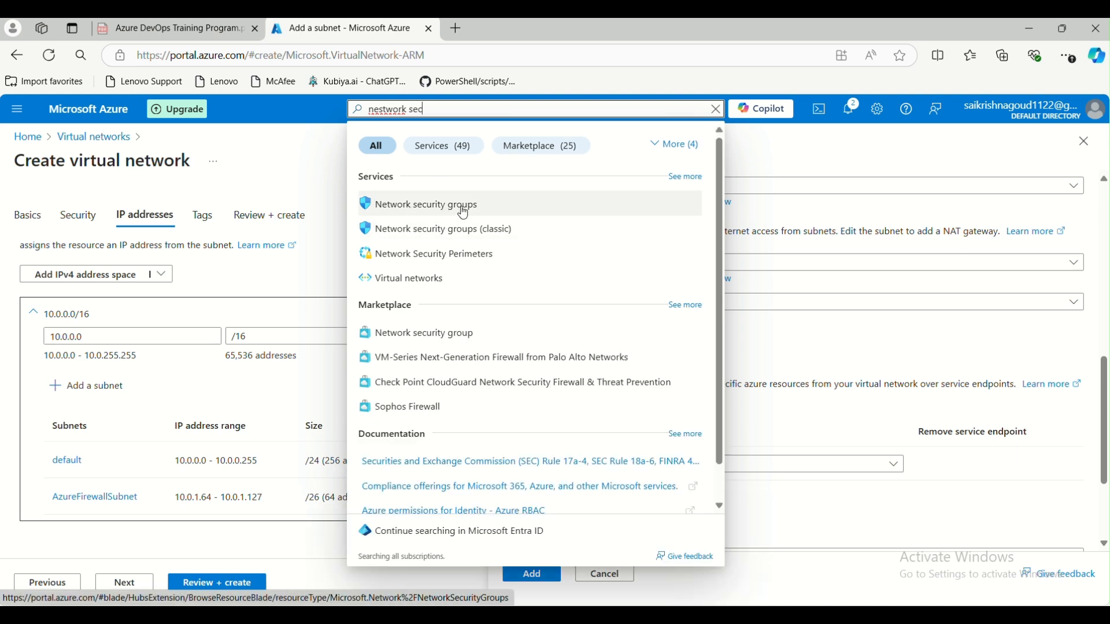
left_click(800, 154)
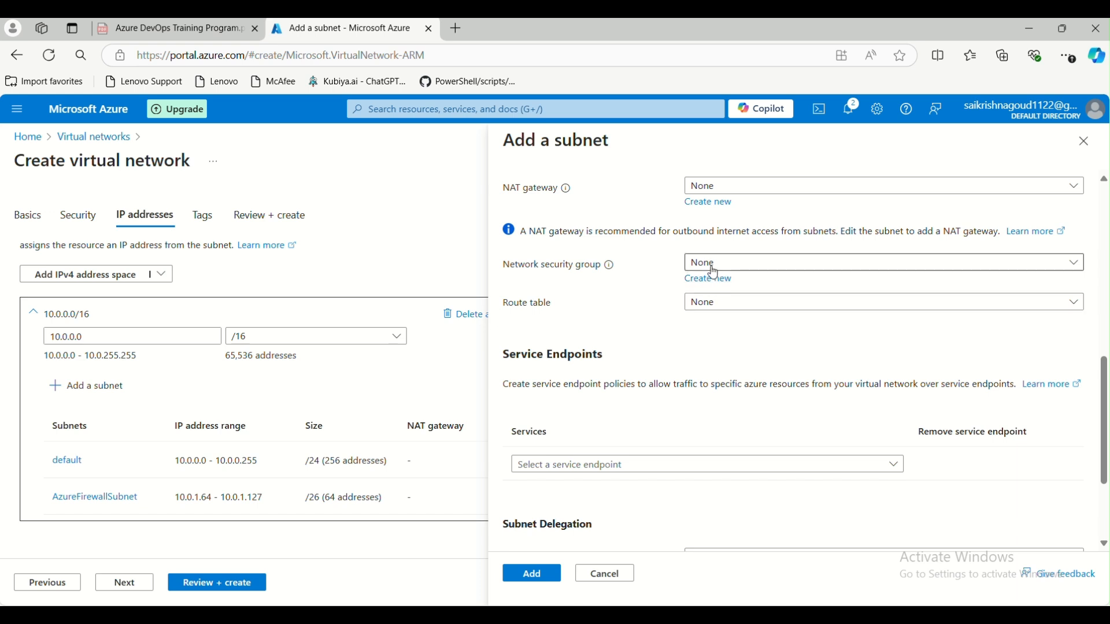
- Create a new network security group named test-nsg for the subnet
left_click(712, 283)
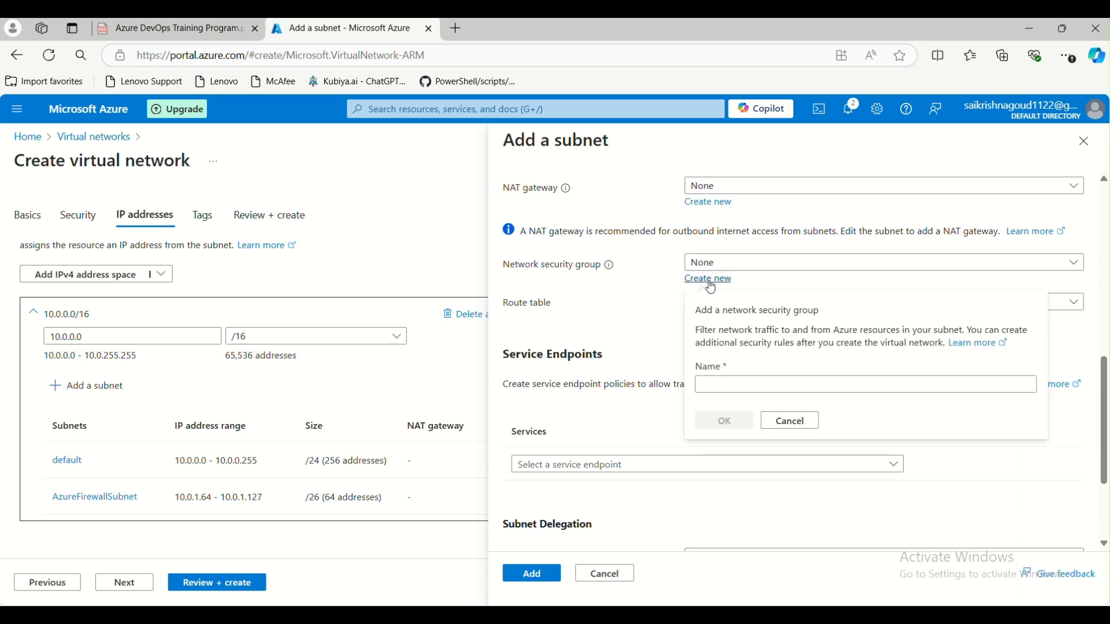
left_click(715, 382)
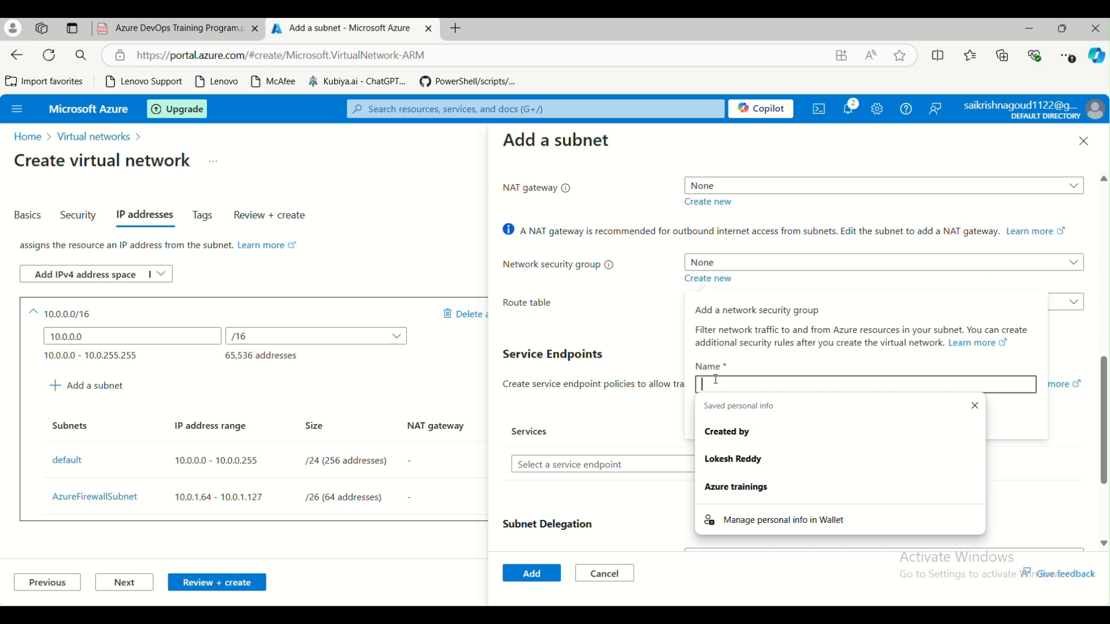
type("test-nsg")
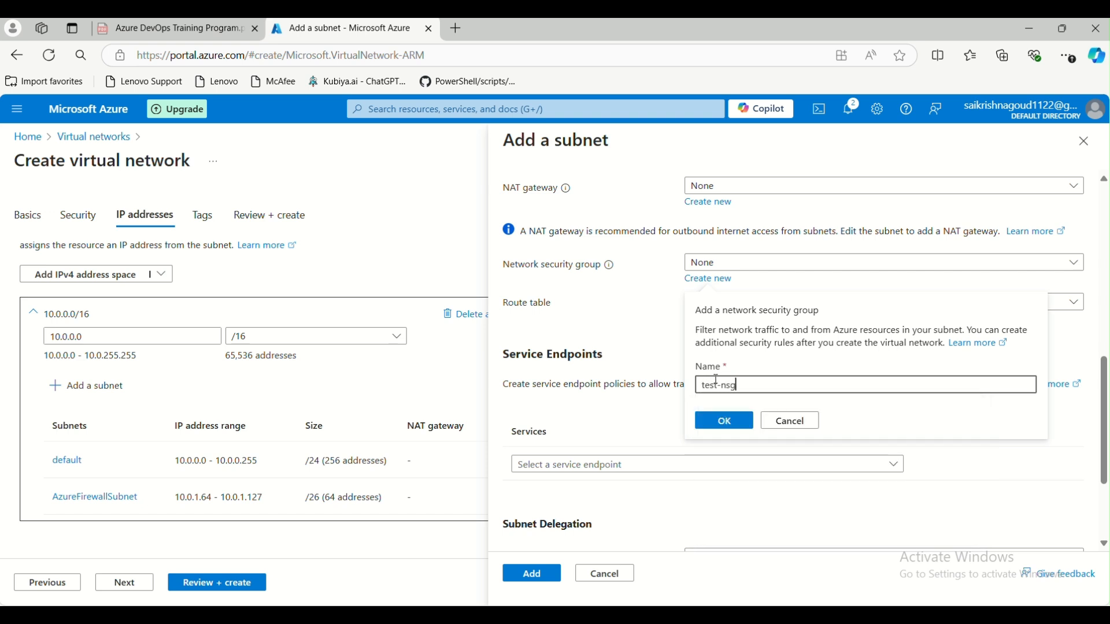
key("Return")
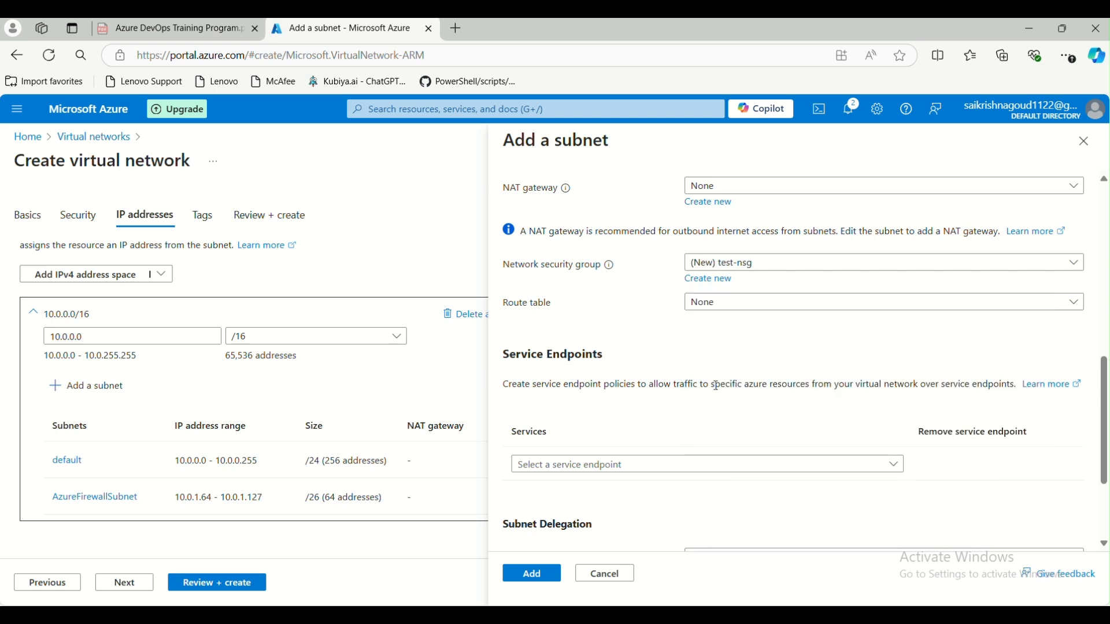
- Check the route table list and search 'route', leaving the route table at None
left_click(732, 303)
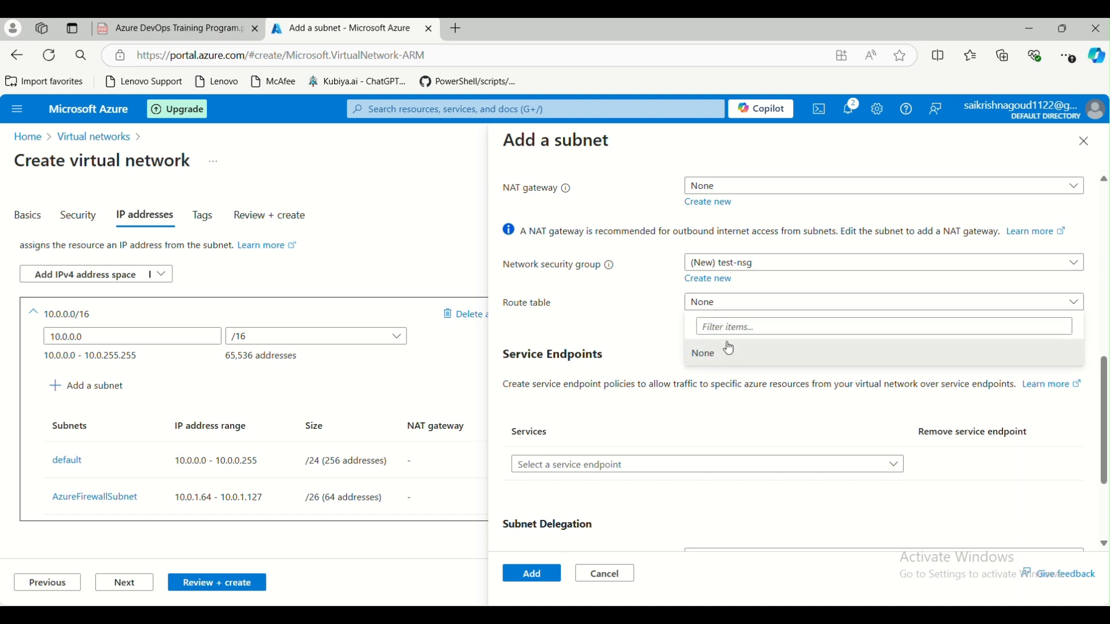
left_click(727, 305)
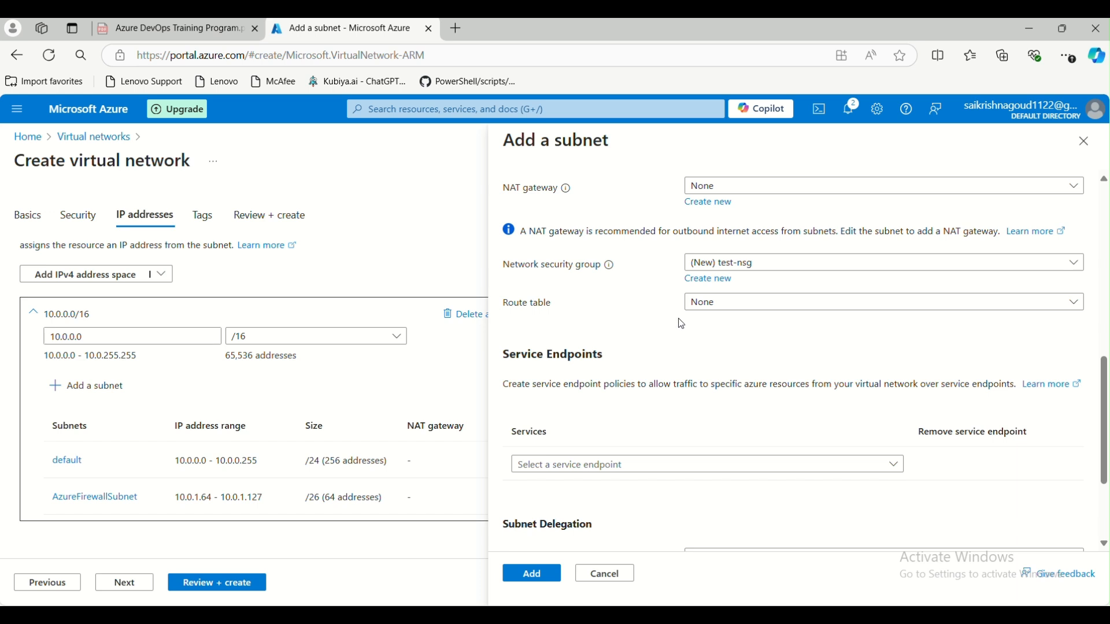
left_click(452, 114)
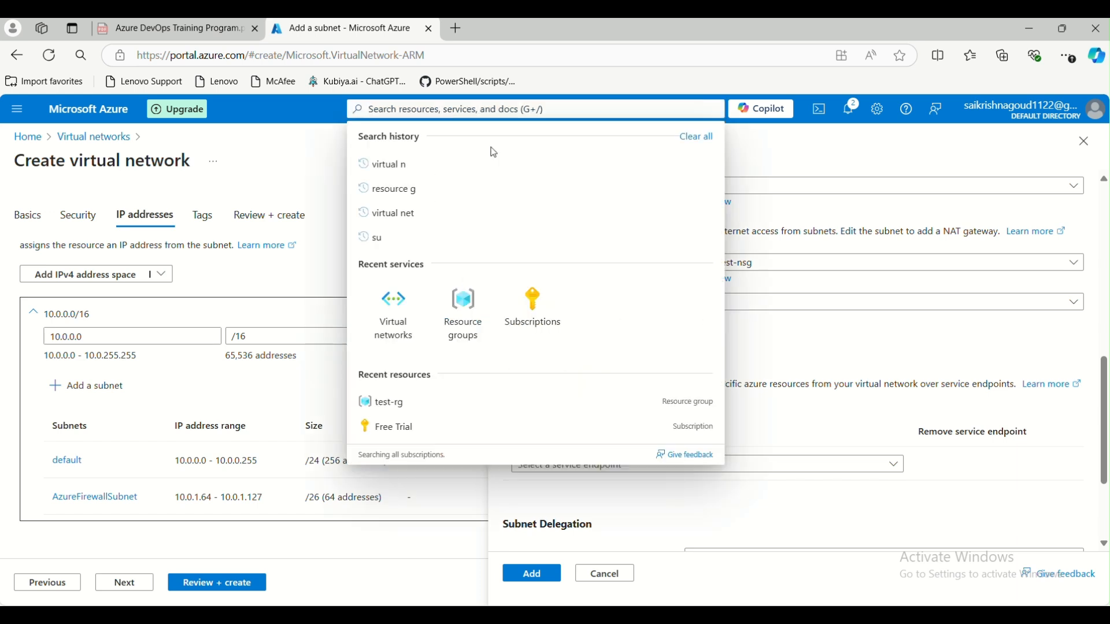
type("route")
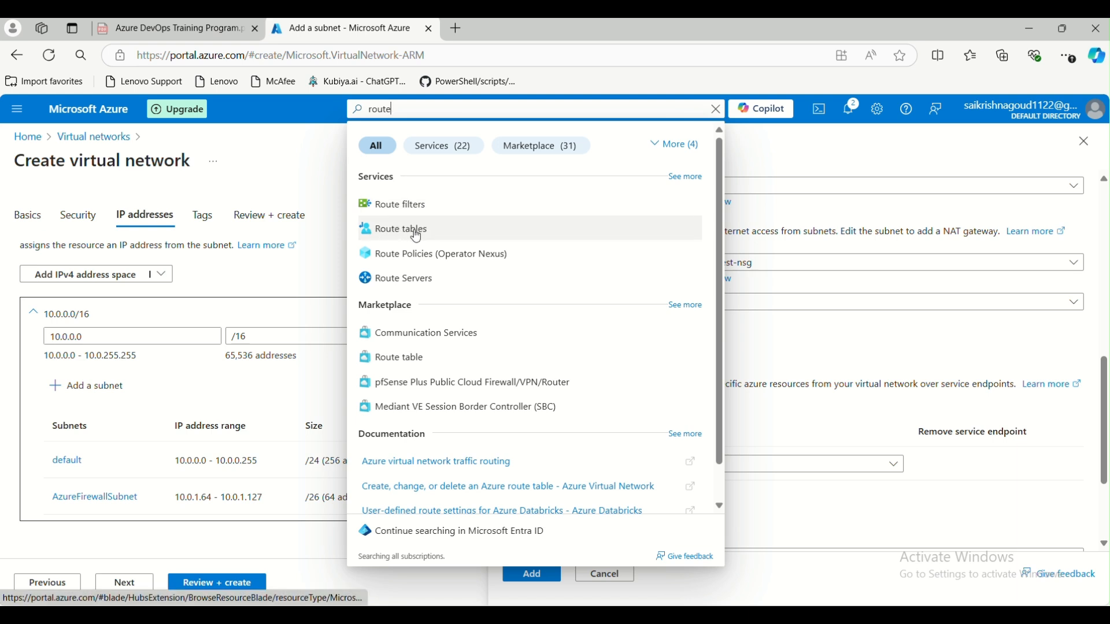
left_click(810, 234)
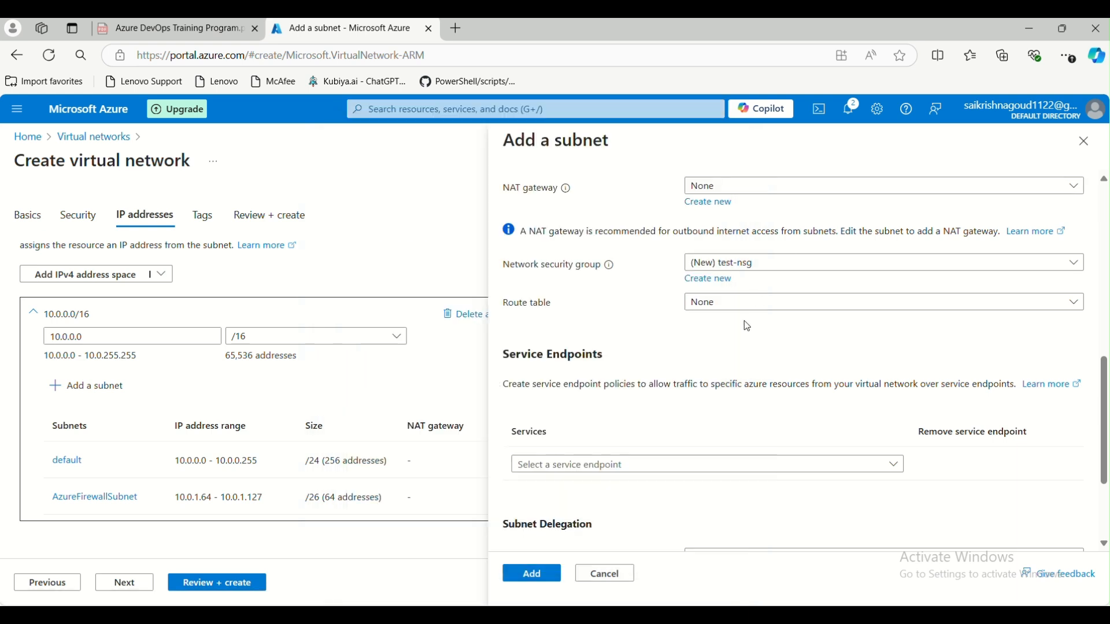
scroll(751, 318, "down", 2)
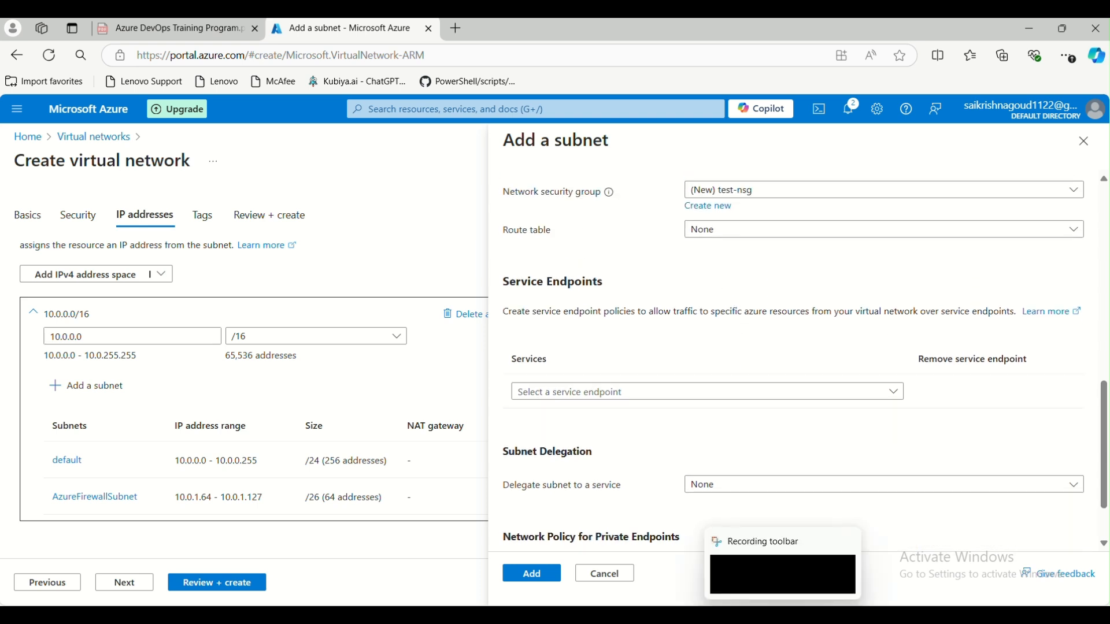
- In Paint, sketch a stroke toward Hub and a scribble inside Spoke 6, then minimize Paint
mouse_move(686, 616)
left_click(690, 588)
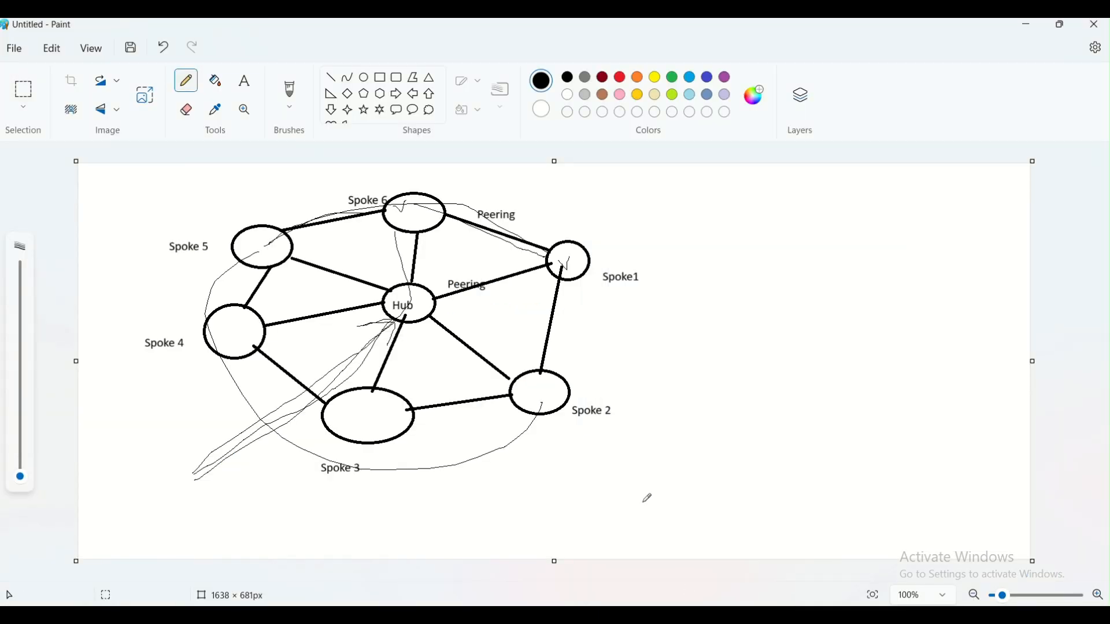
left_click_drag(191, 476, 392, 320)
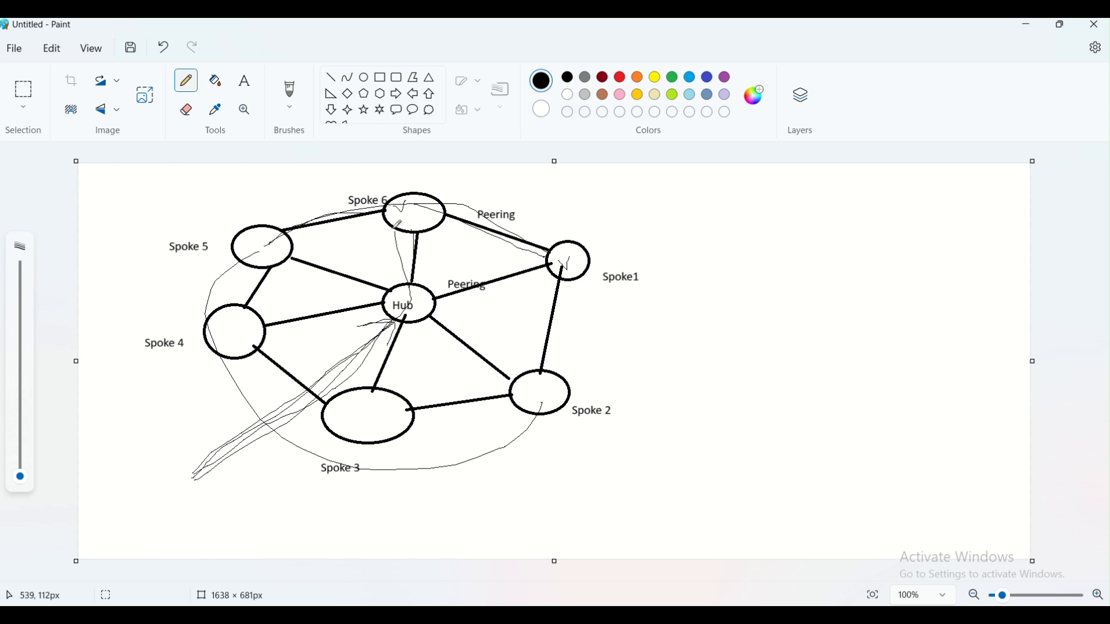
mouse_move(405, 224)
left_mouse_down()
mouse_move(414, 215)
mouse_move(400, 216)
mouse_move(407, 224)
left_mouse_up()
left_click(1030, 26)
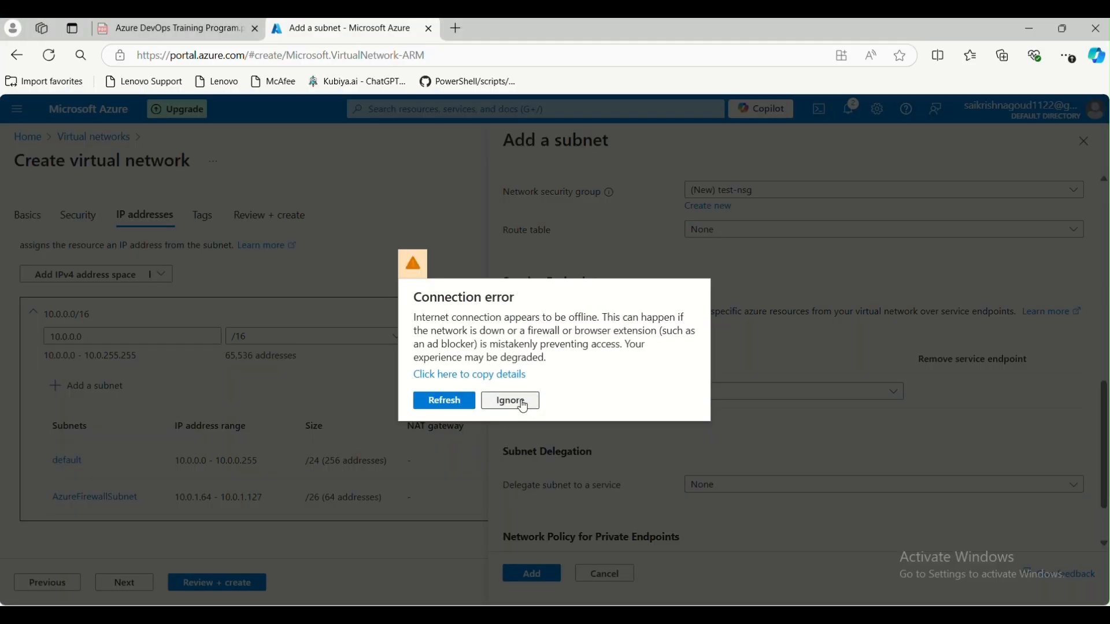
left_click(511, 401)
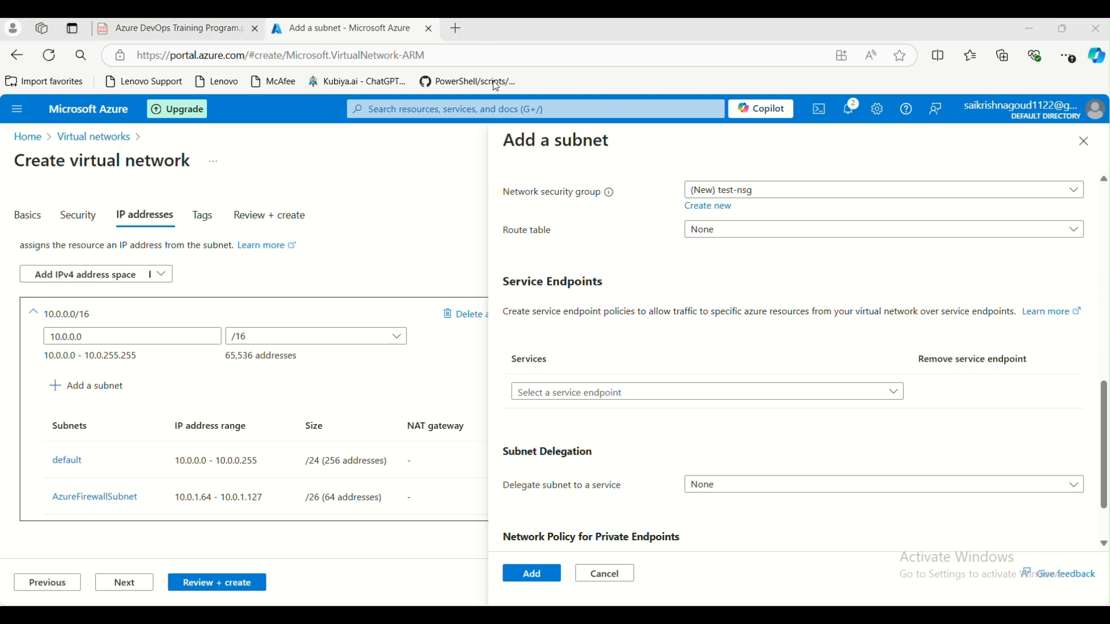
left_click(742, 234)
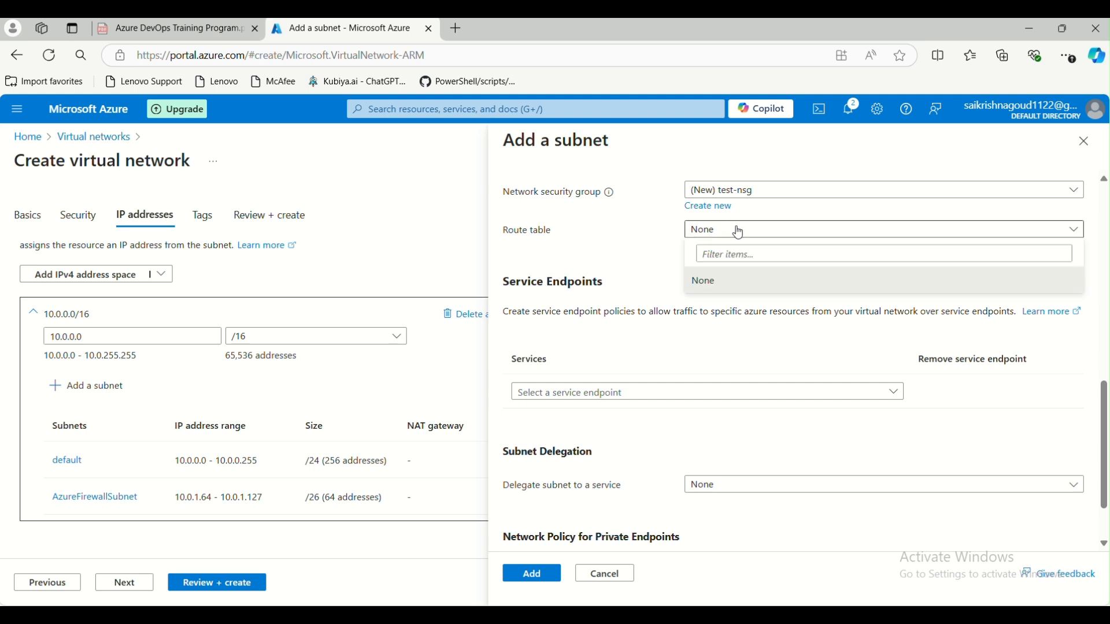
double_click(643, 242)
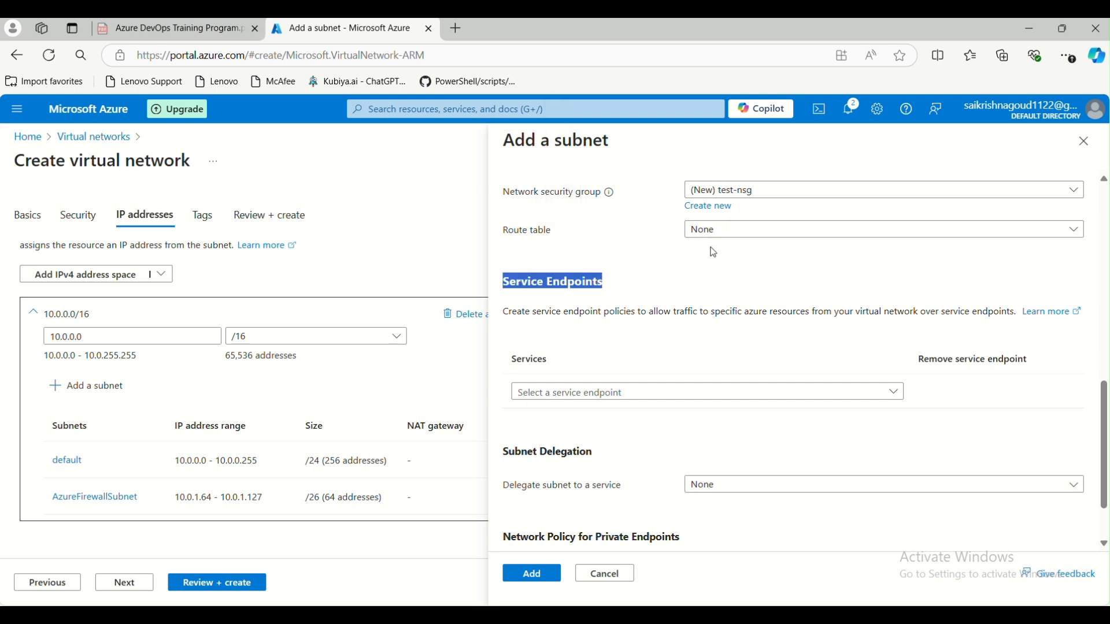
left_click(675, 243)
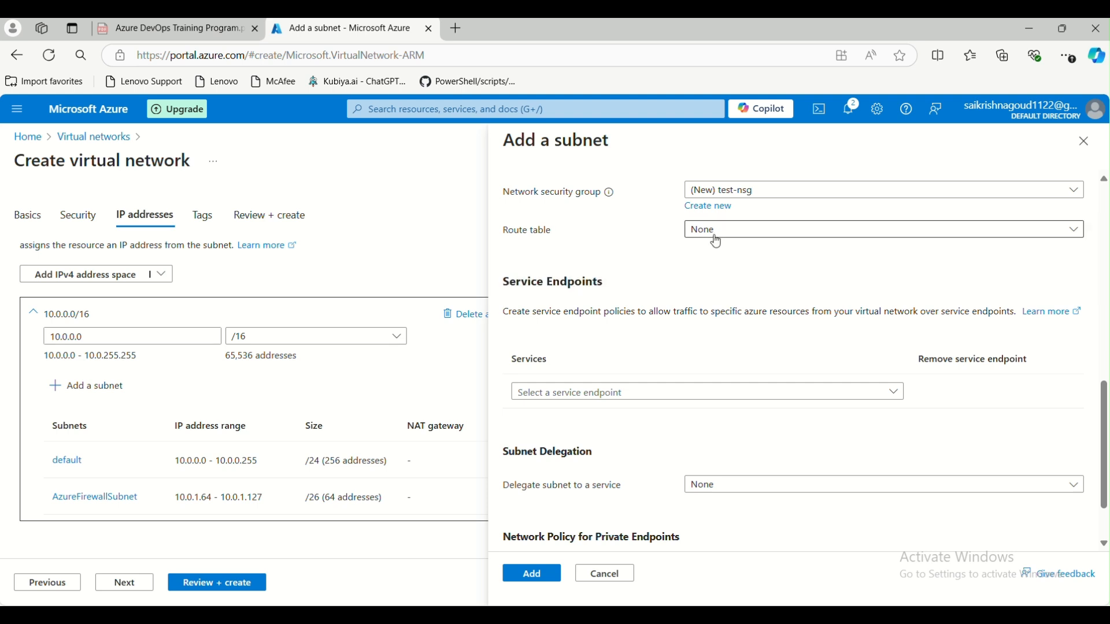
left_click(455, 111)
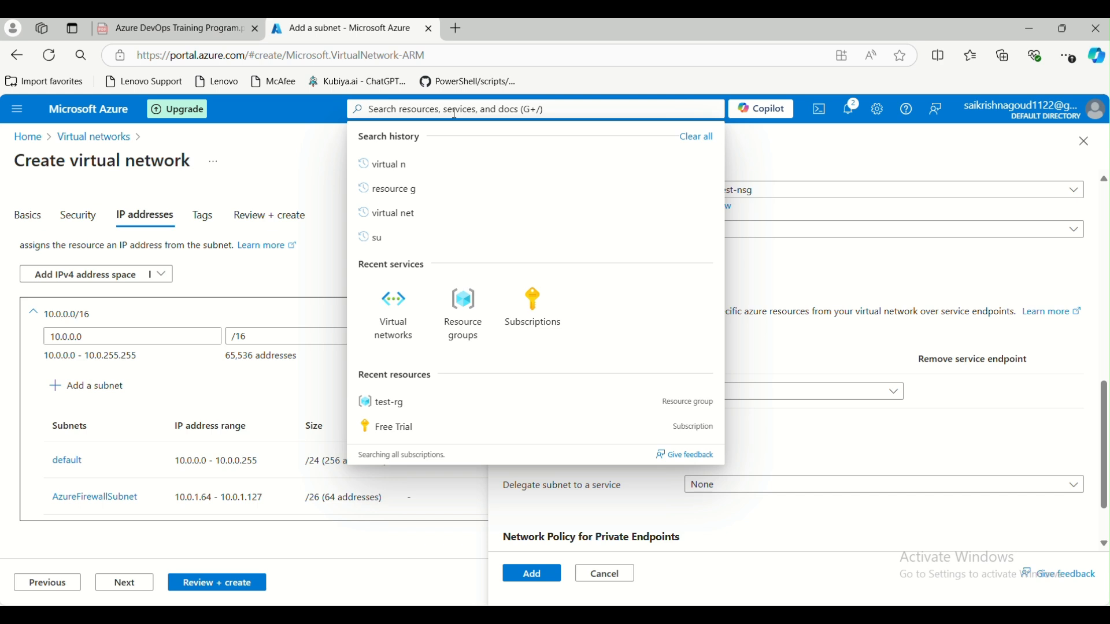
left_click(893, 293)
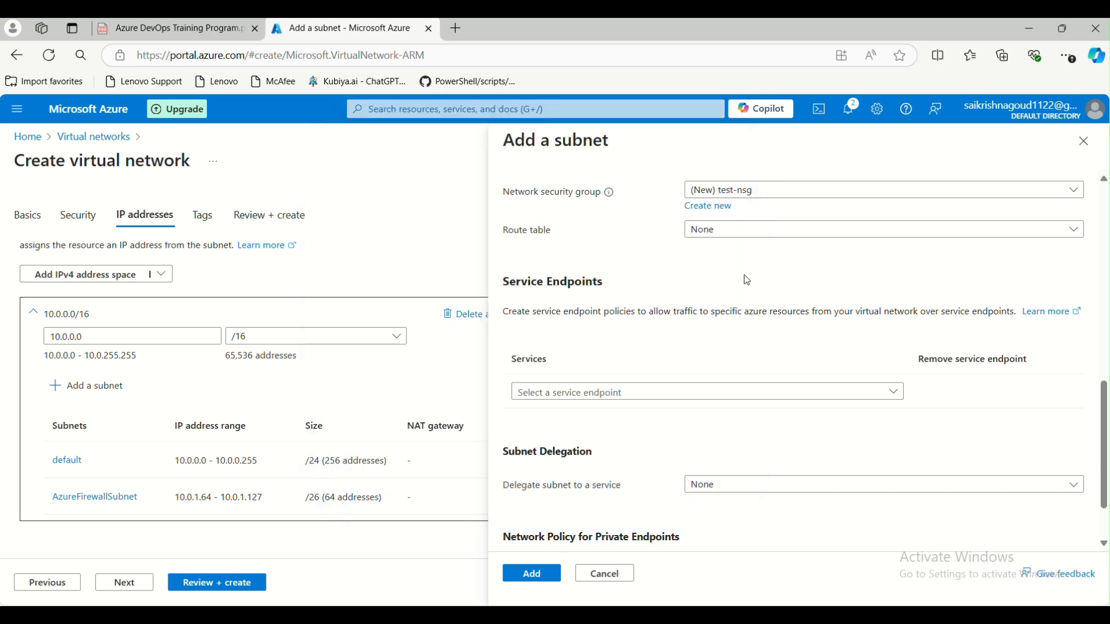
scroll(773, 276, "down", 1)
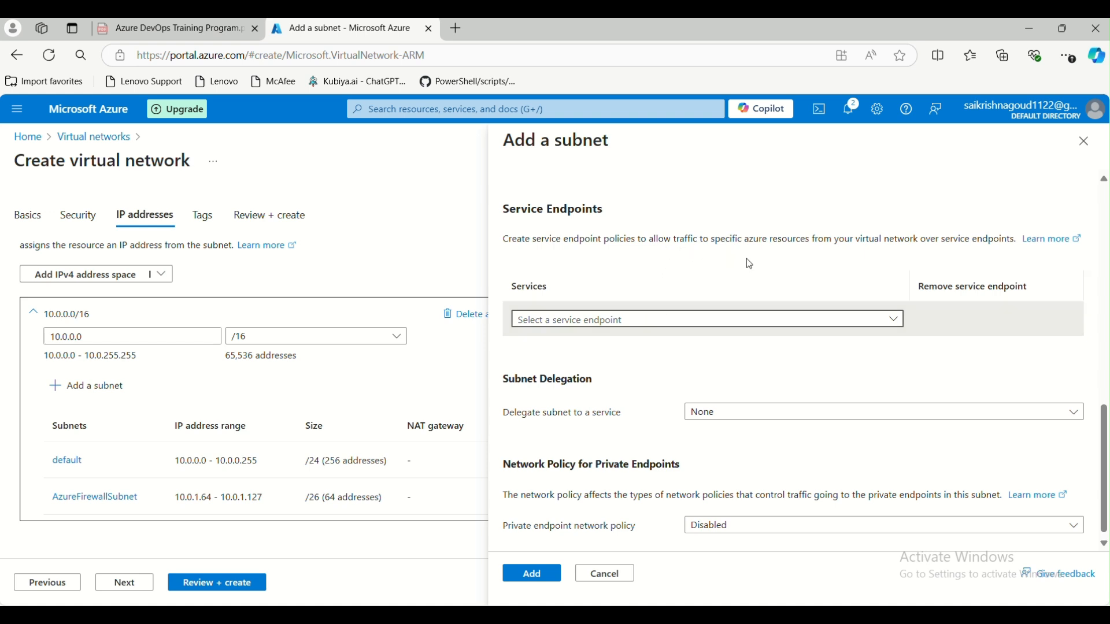
left_click(454, 107)
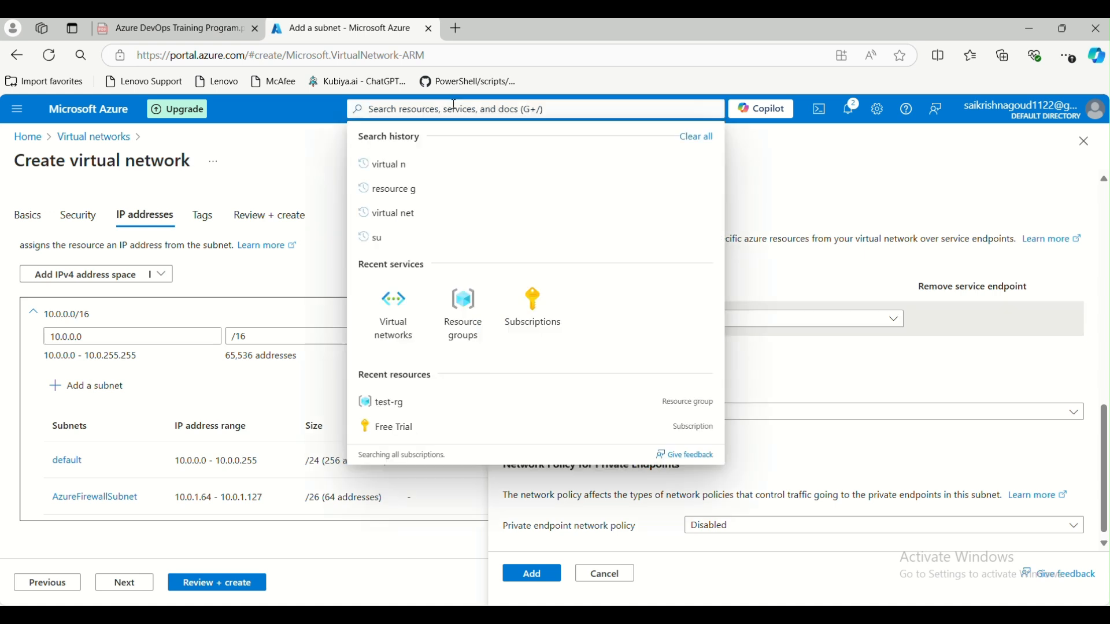
type("ser")
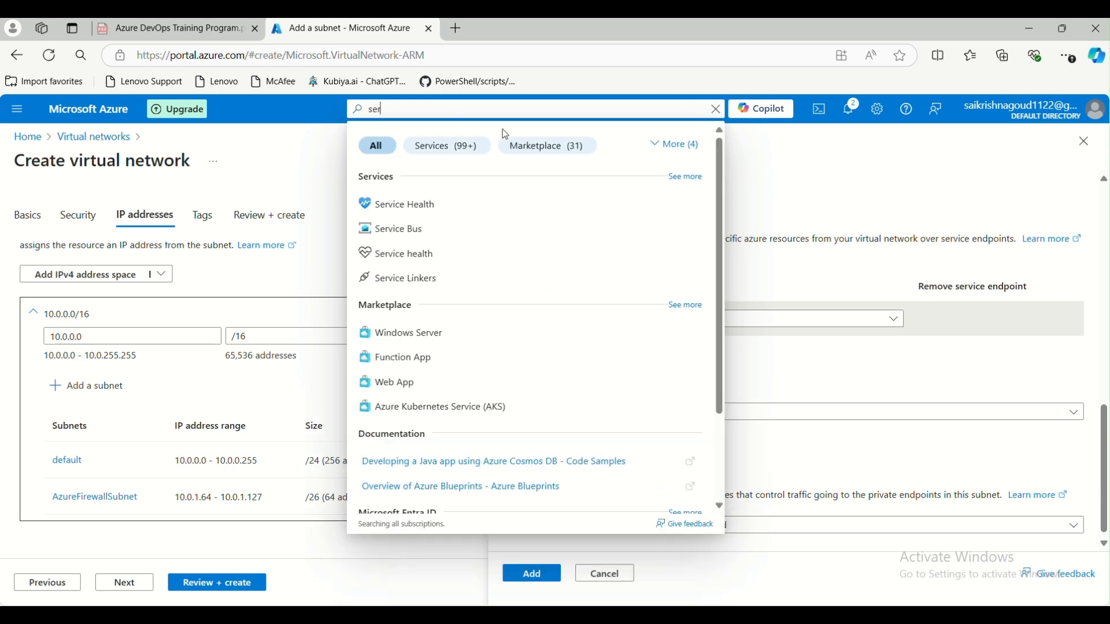
key("BackSpace")
key("BackSpace")
key("BackSpace")
left_click(851, 195)
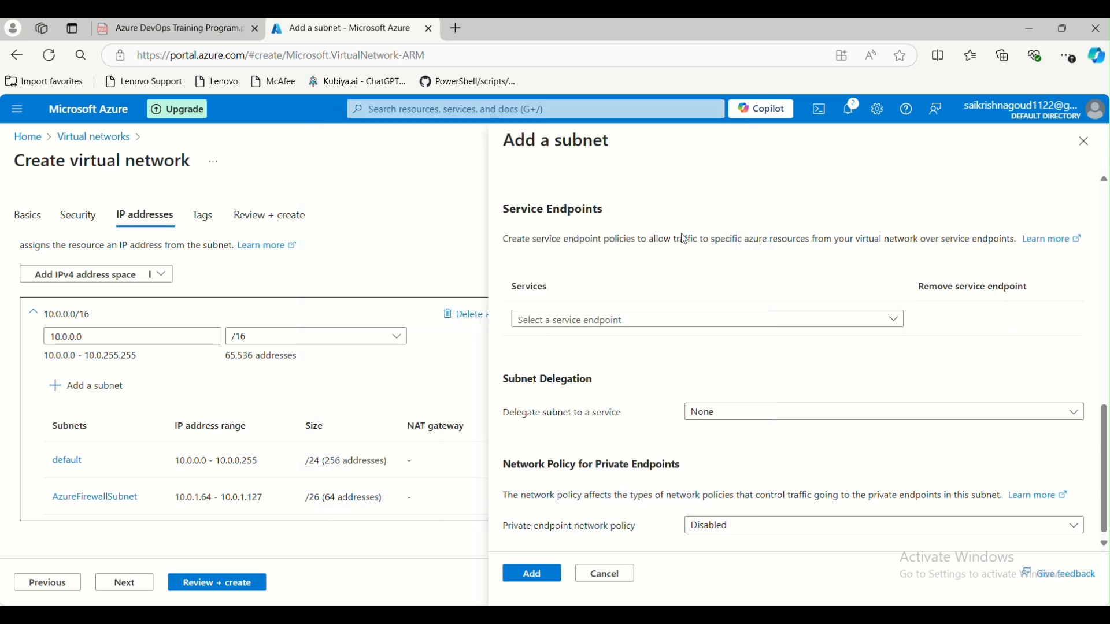
scroll(748, 296, "down", 1)
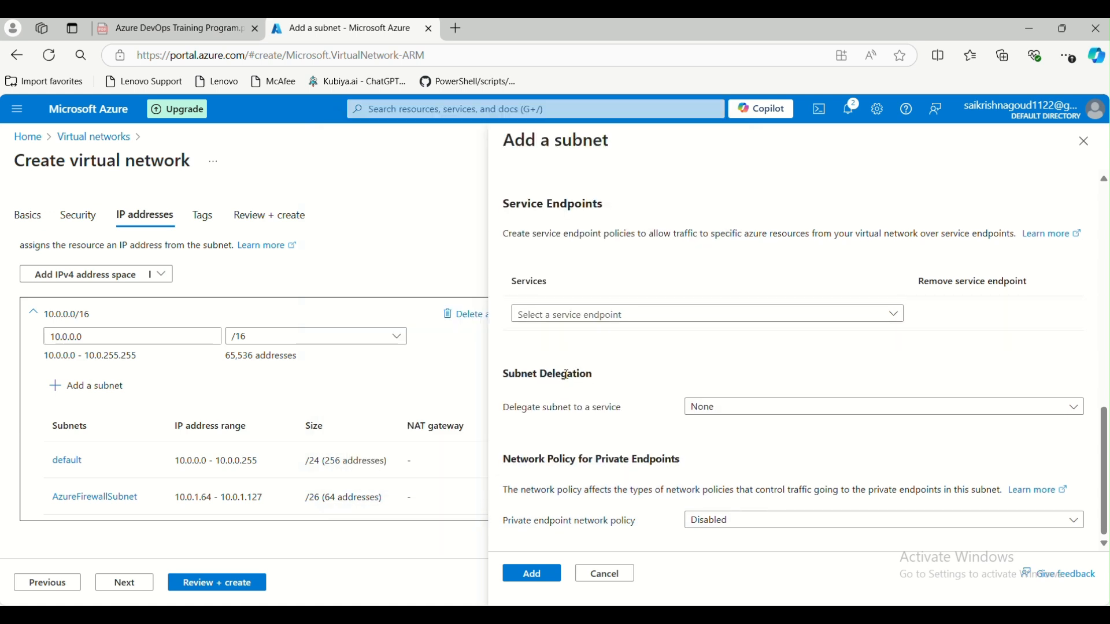
mouse_move(686, 614)
double_click(561, 143)
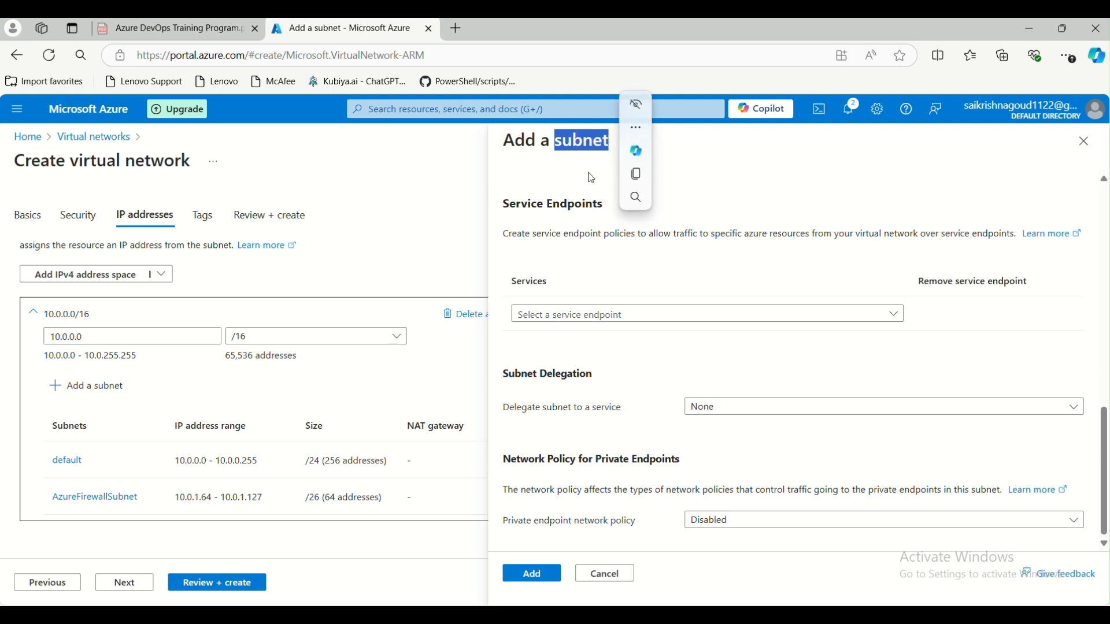
left_click(572, 164)
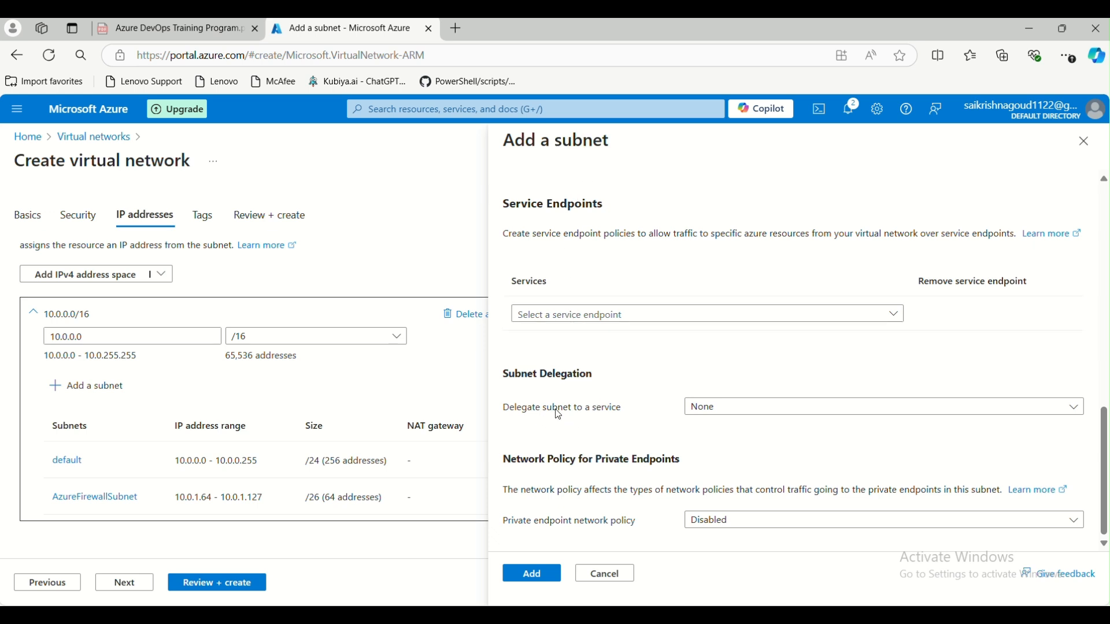
left_click(714, 406)
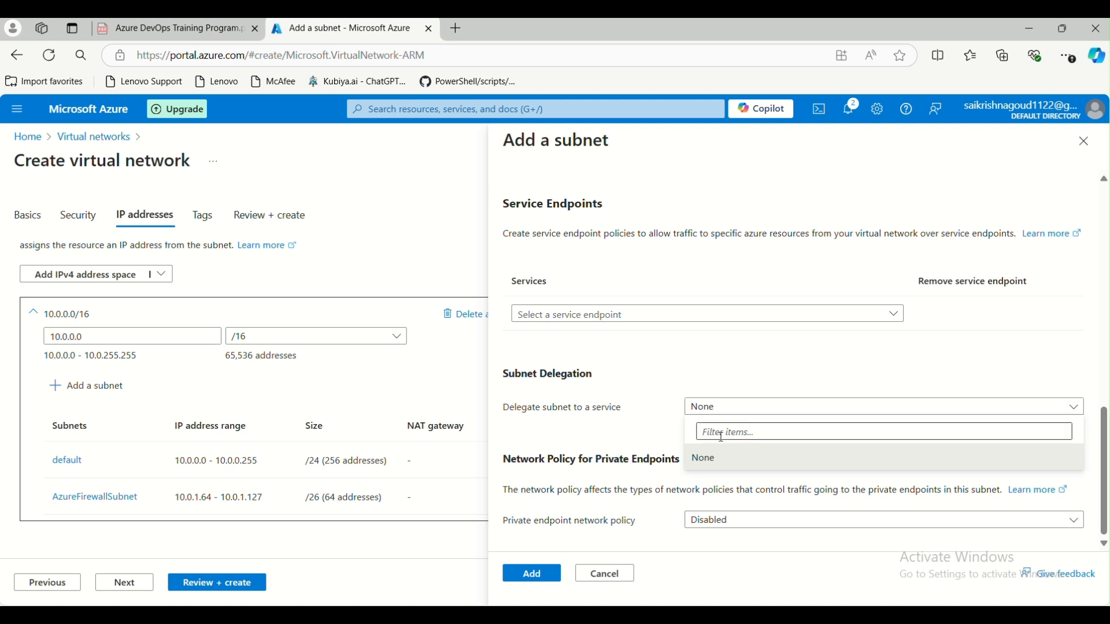
left_click(673, 428)
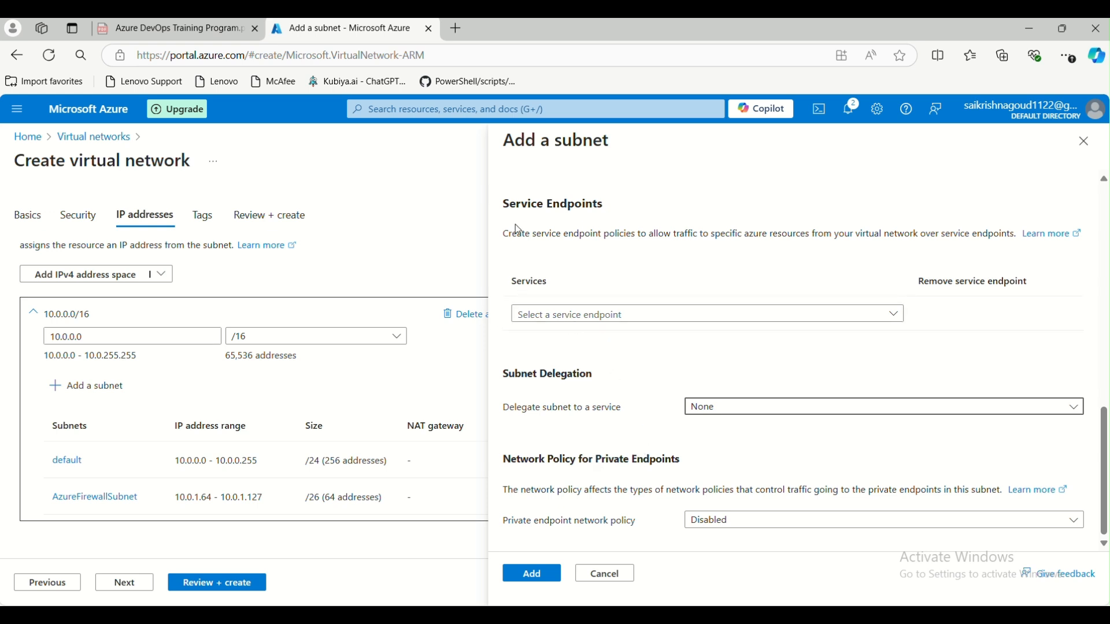
- Review the Private endpoint network policy options and scroll through the subnet settings
left_click(731, 521)
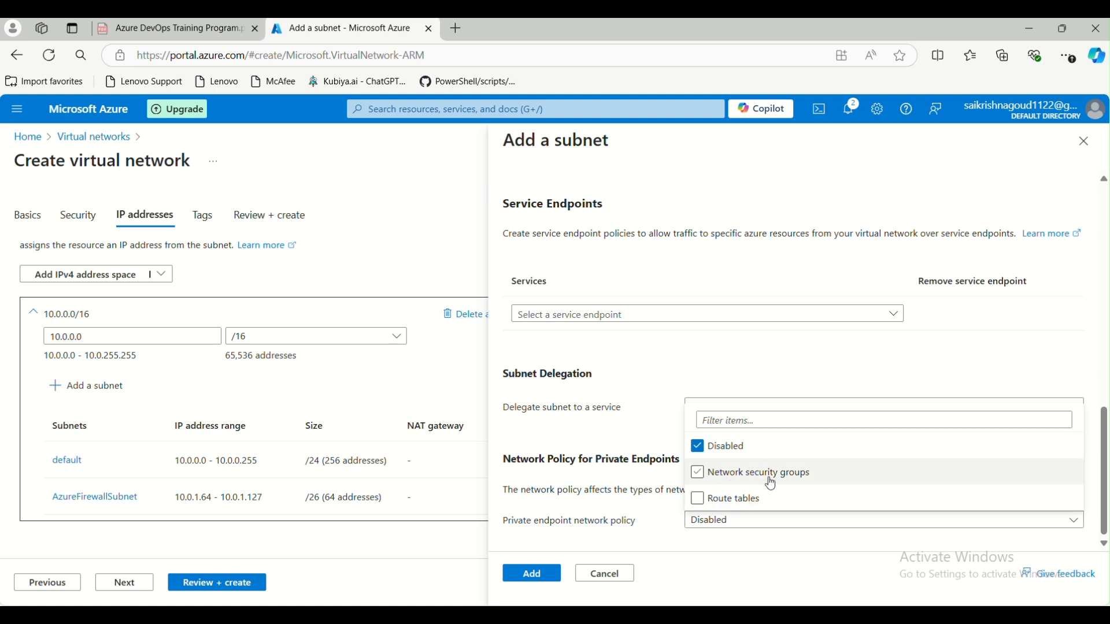
left_click(660, 373)
scroll(659, 362, "up", 5)
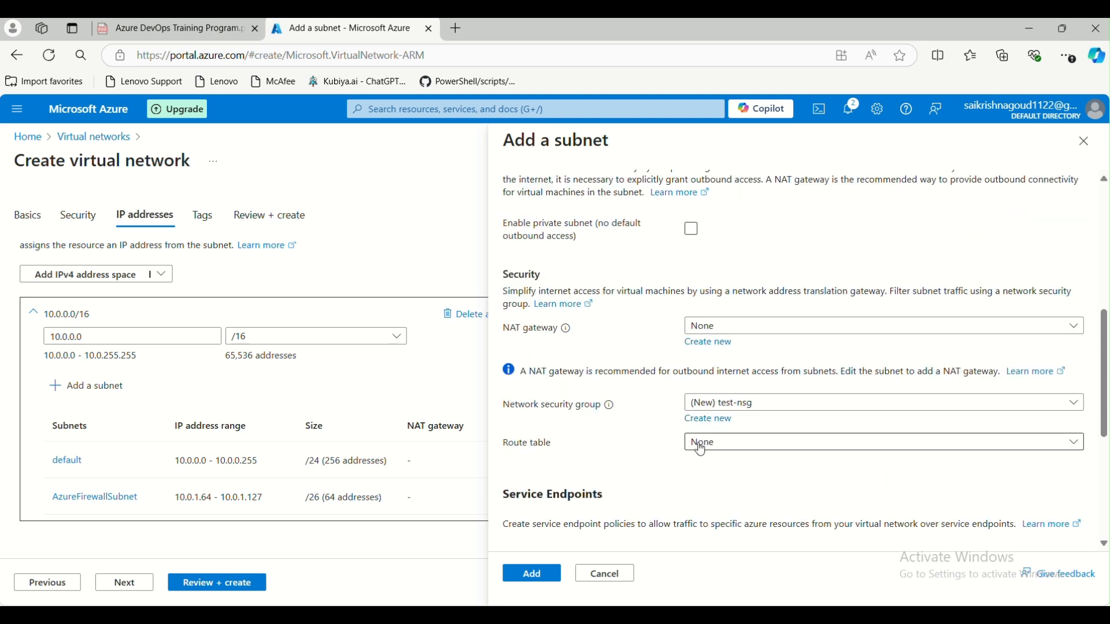
scroll(662, 439, "down", 1)
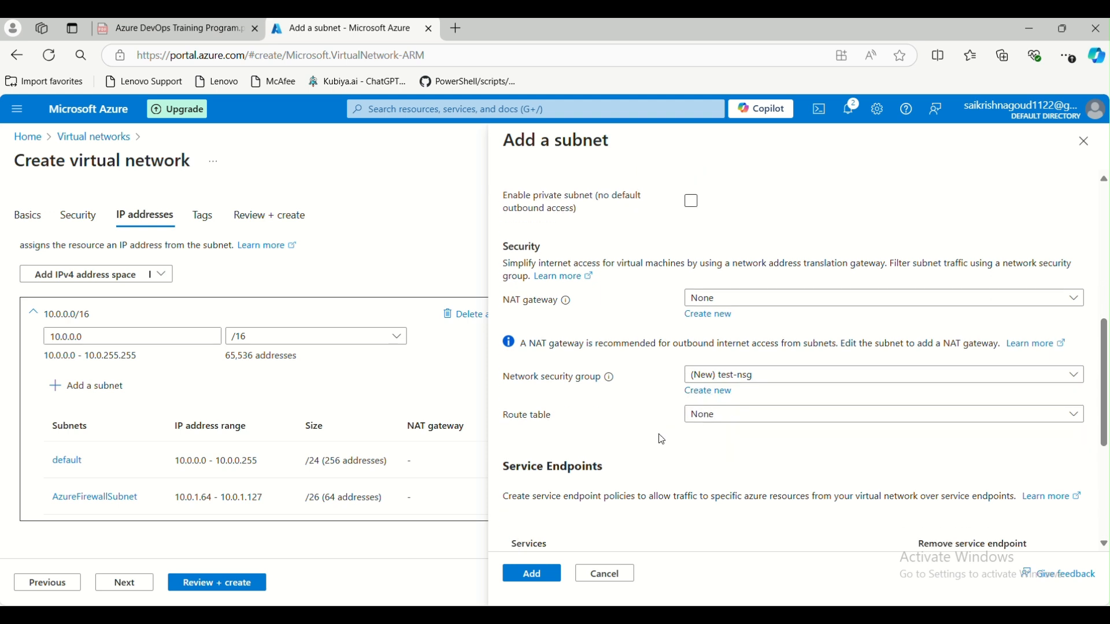
scroll(663, 439, "down", 1)
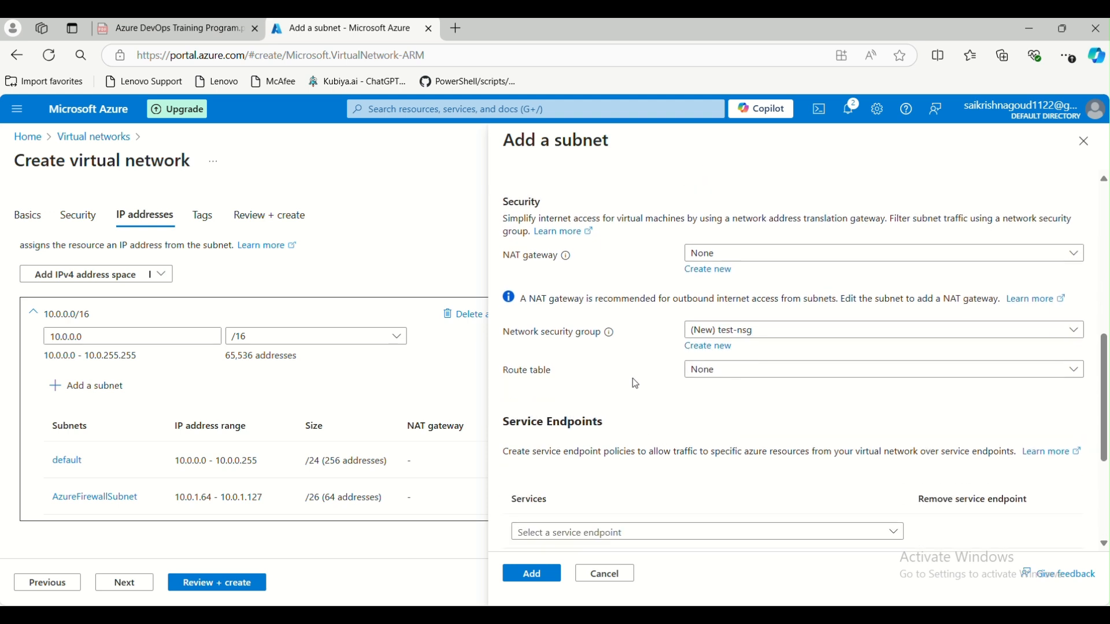
scroll(636, 387, "down", 1)
scroll(647, 342, "down", 2)
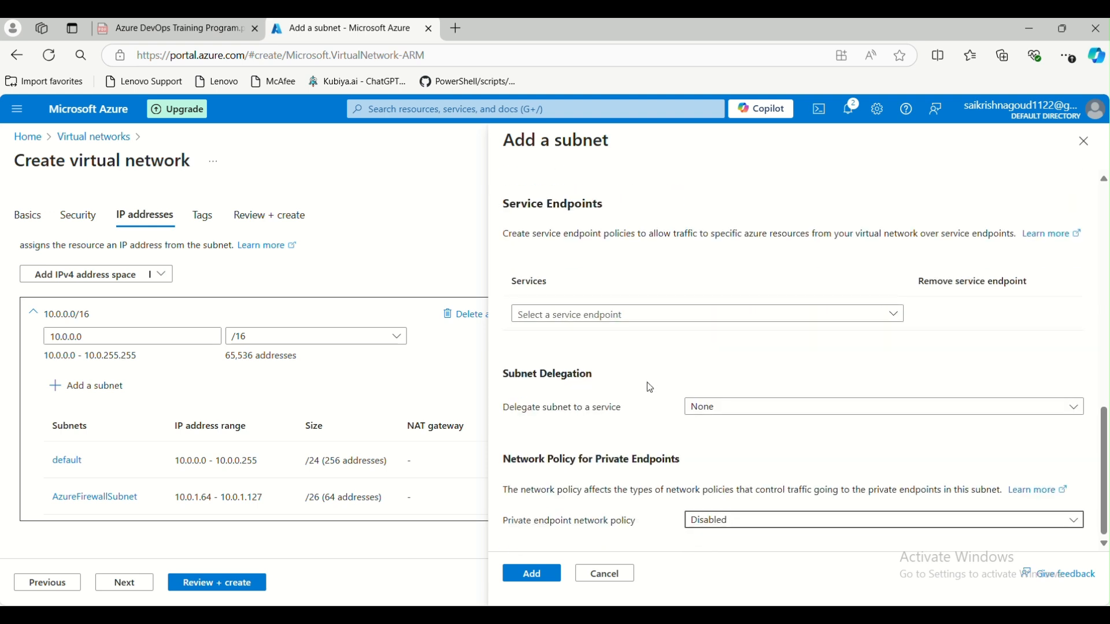
scroll(659, 376, "up", 3)
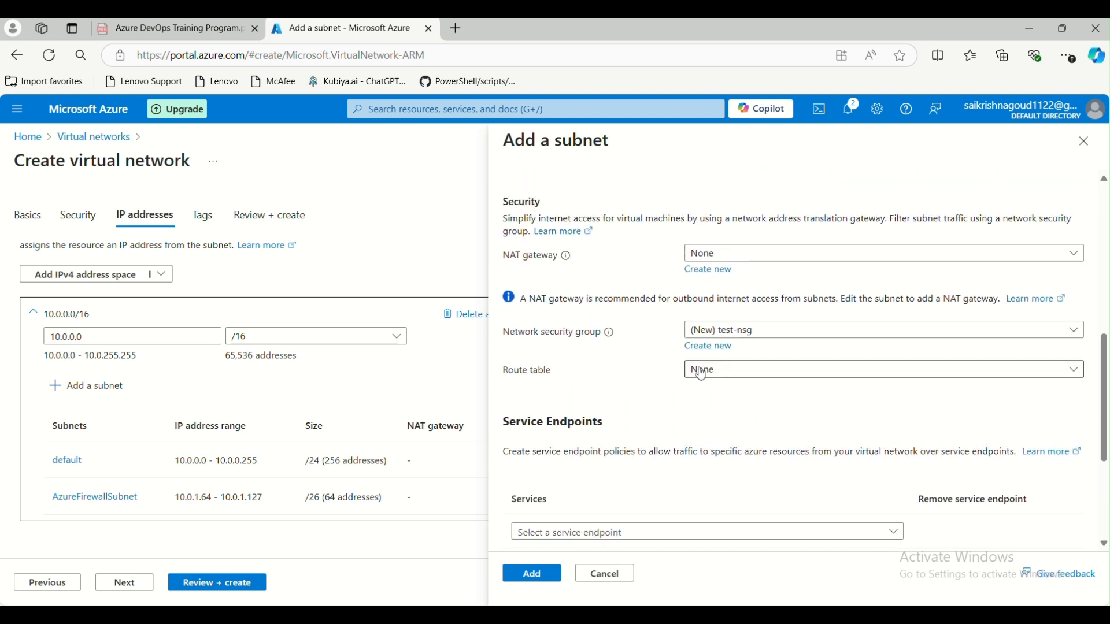
scroll(702, 373, "down", 3)
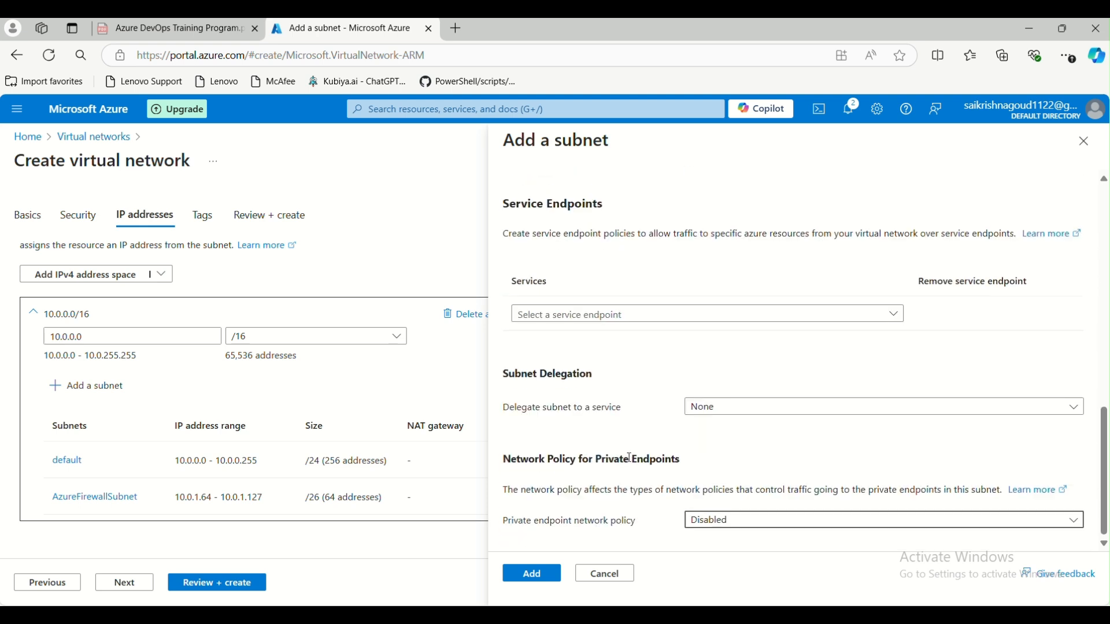
- Leave the private endpoint policy Disabled and add test-subnet at 10.0.2.0/23
left_click(723, 530)
left_click(700, 473)
left_click(700, 448)
left_click(699, 473)
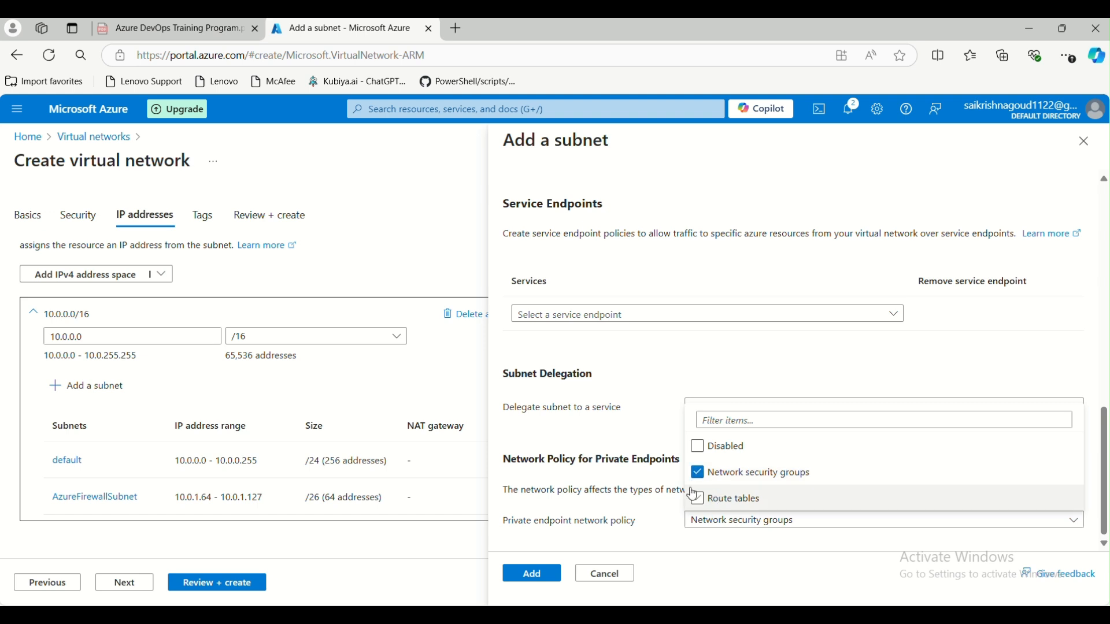
left_click(699, 448)
left_click(524, 580)
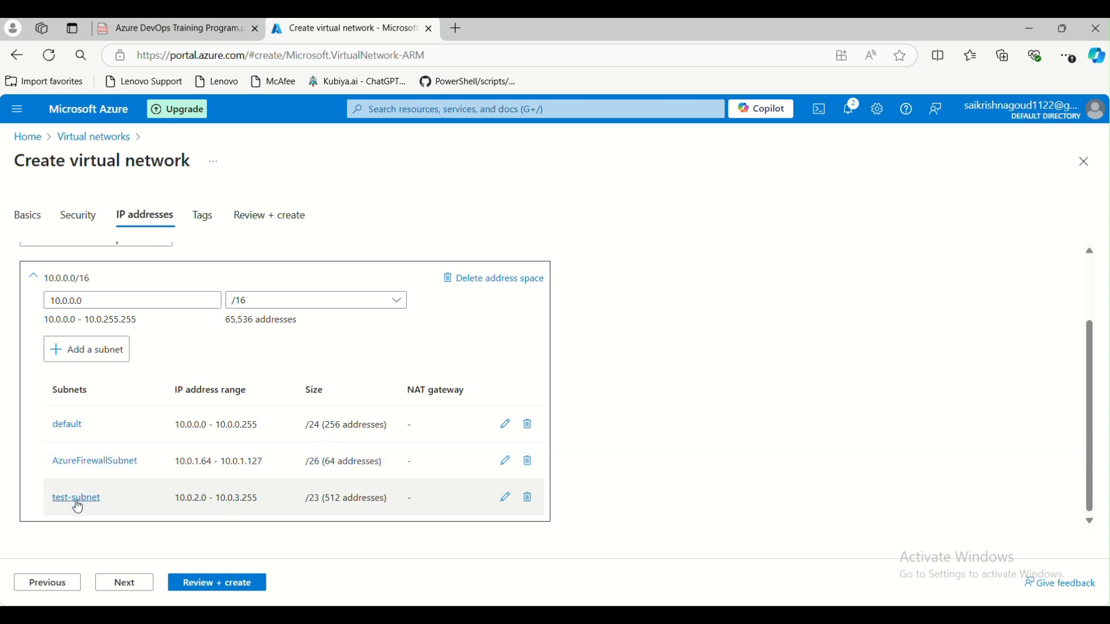
- Skip past Tags without adding any and reach the validated Review + create summary
left_click(126, 582)
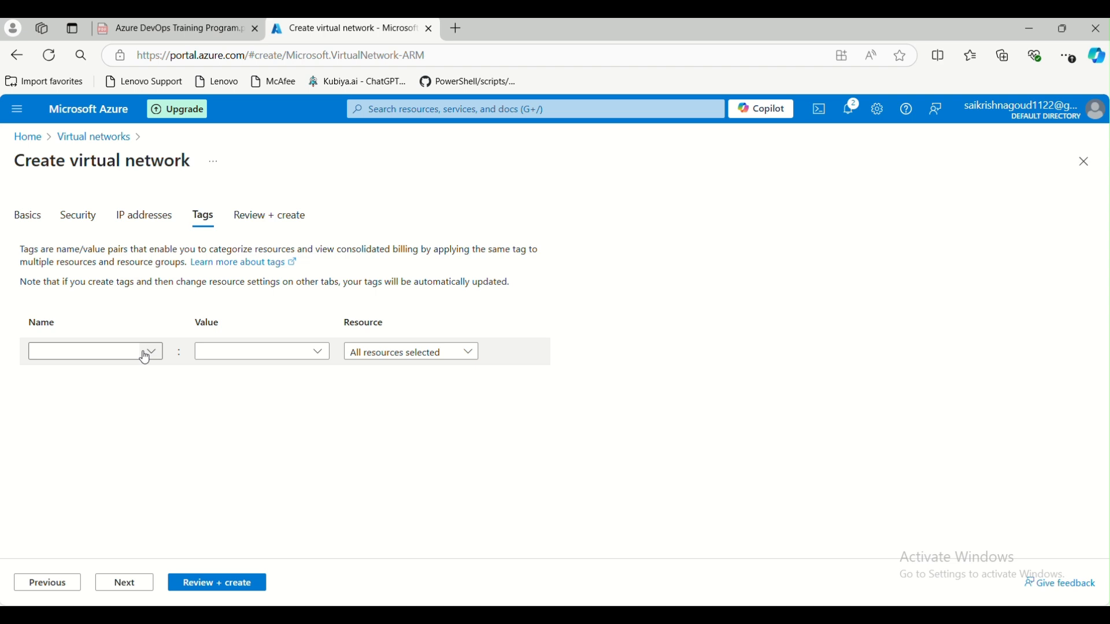
left_click(79, 351)
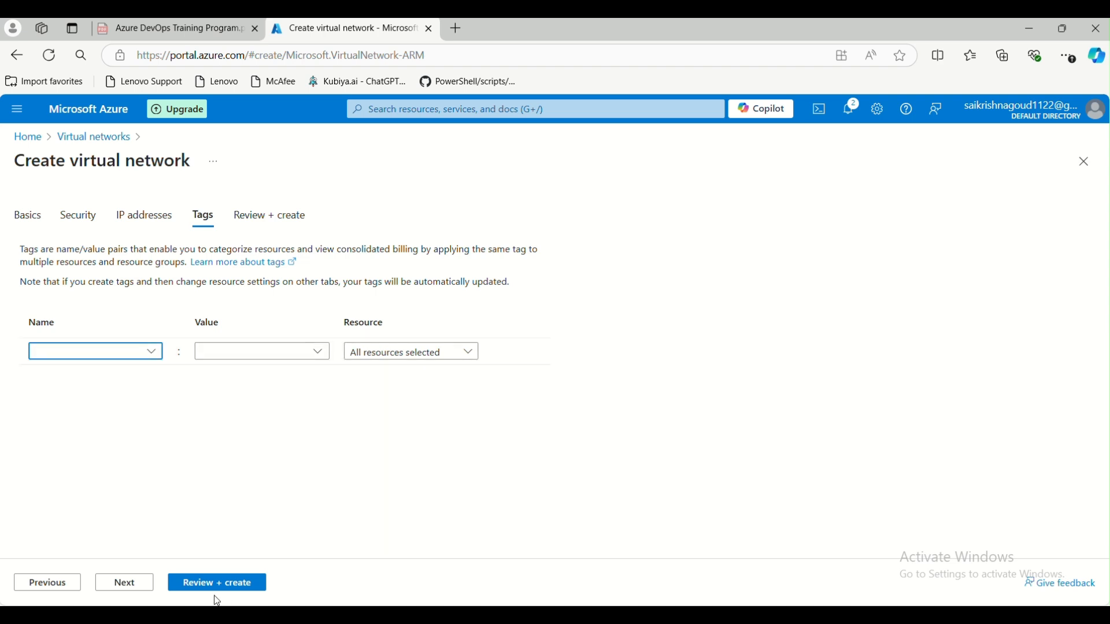
left_click(125, 585)
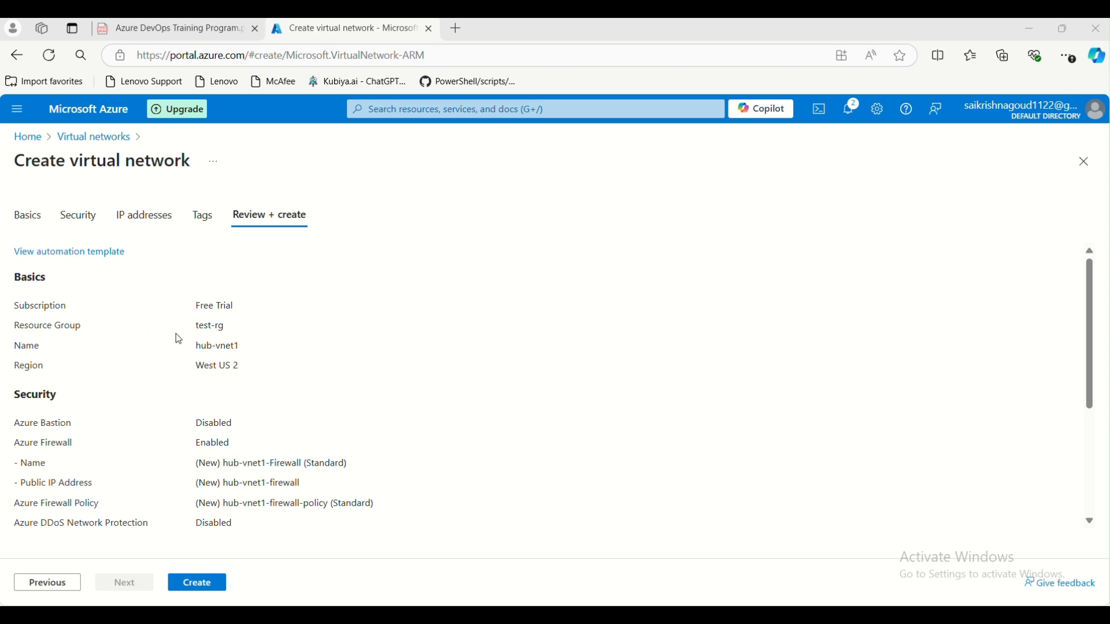
- Create hub-vnet1 in test-rg and open the new virtual network's page from deployment details
left_click_drag(197, 315, 230, 338)
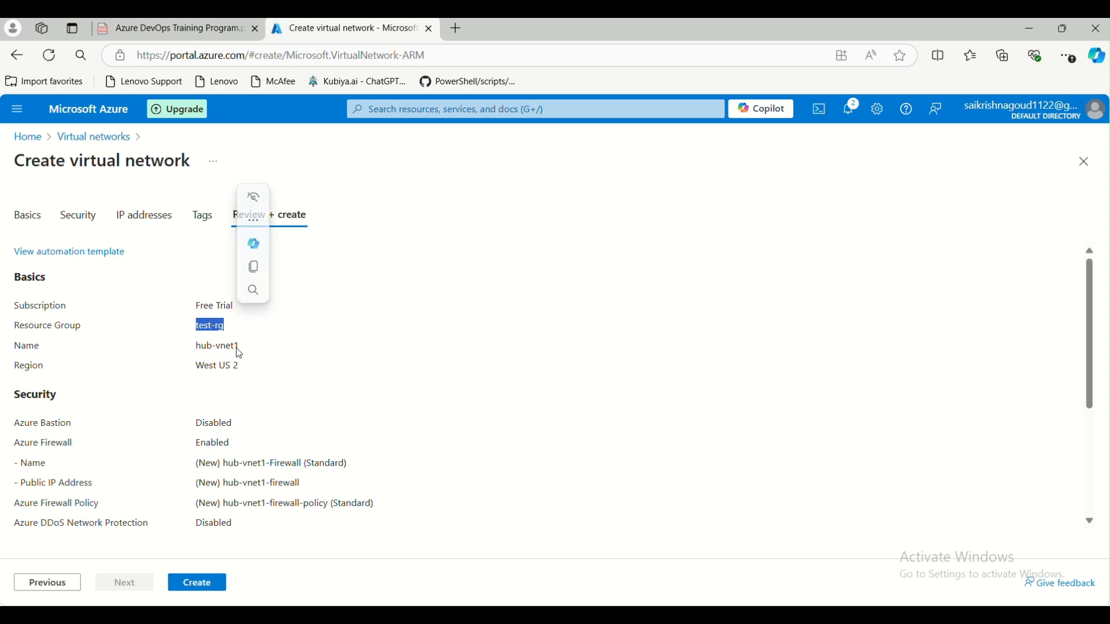
scroll(237, 376, "down", 3)
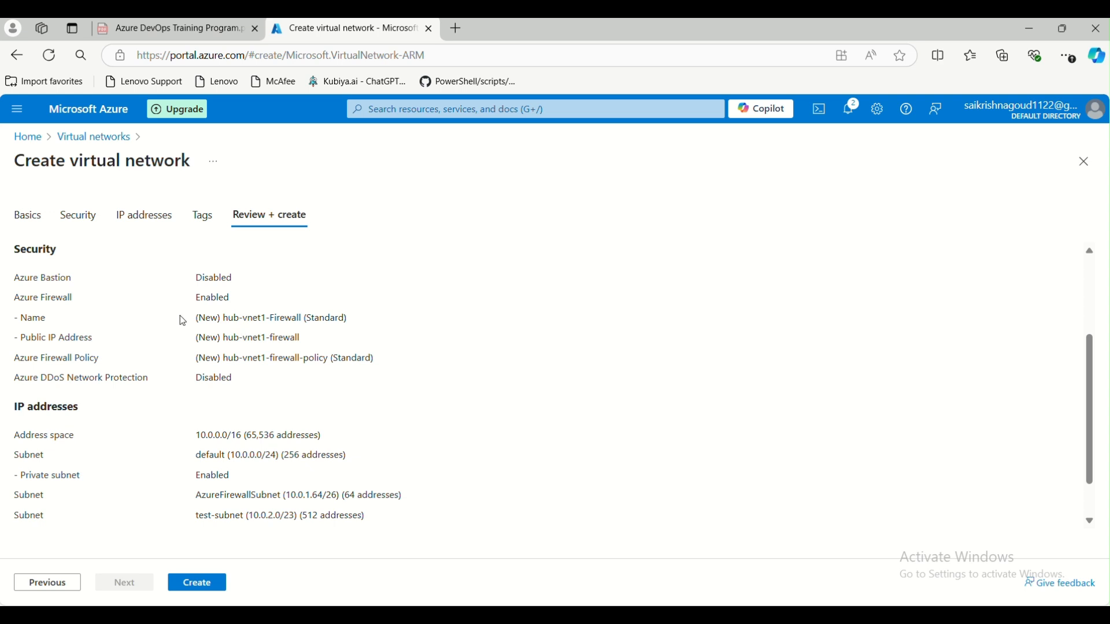
scroll(214, 335, "down", 1)
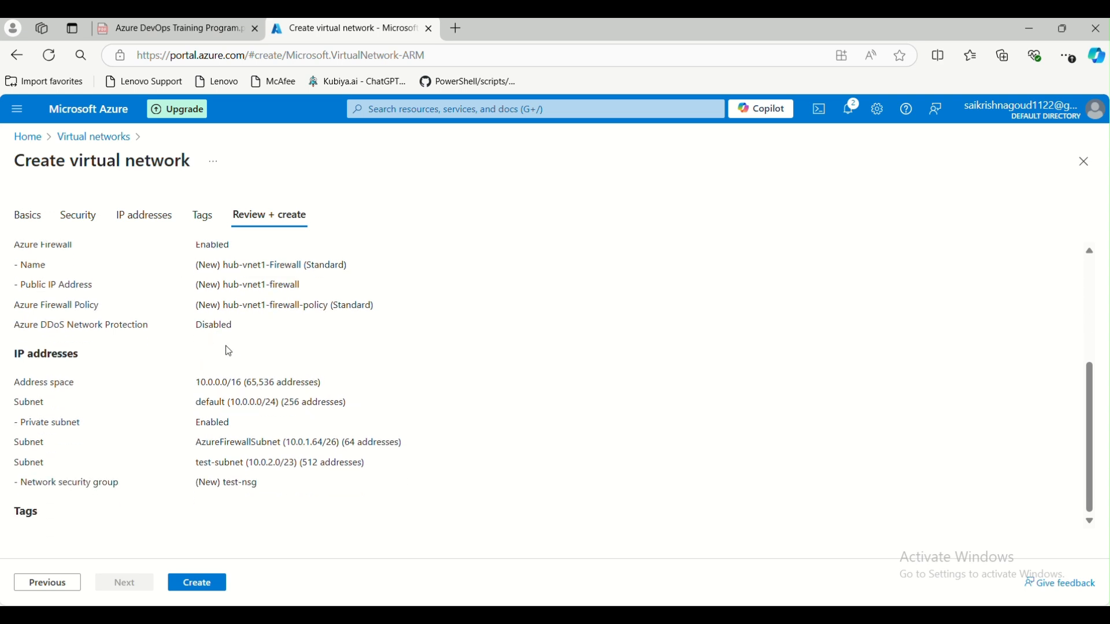
left_click(186, 585)
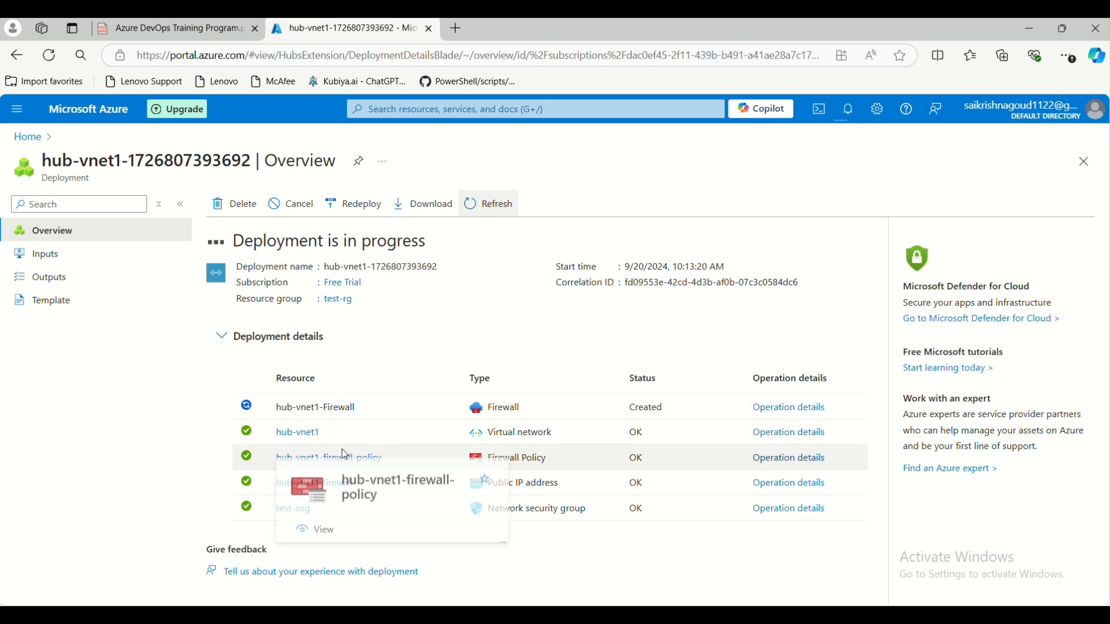
mouse_move(293, 438)
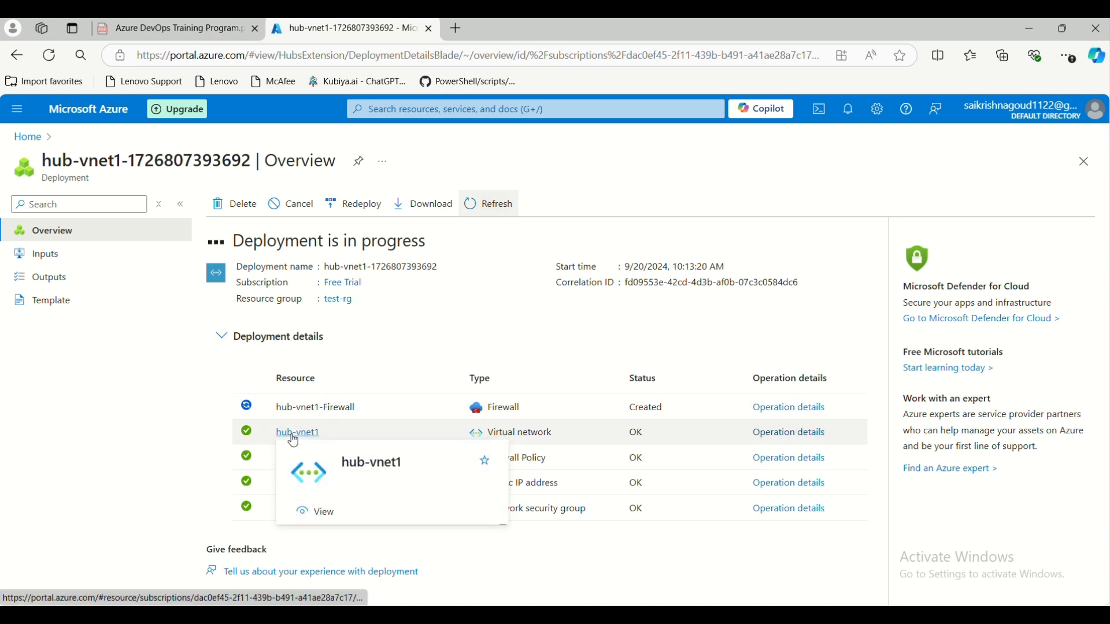
left_click(294, 437)
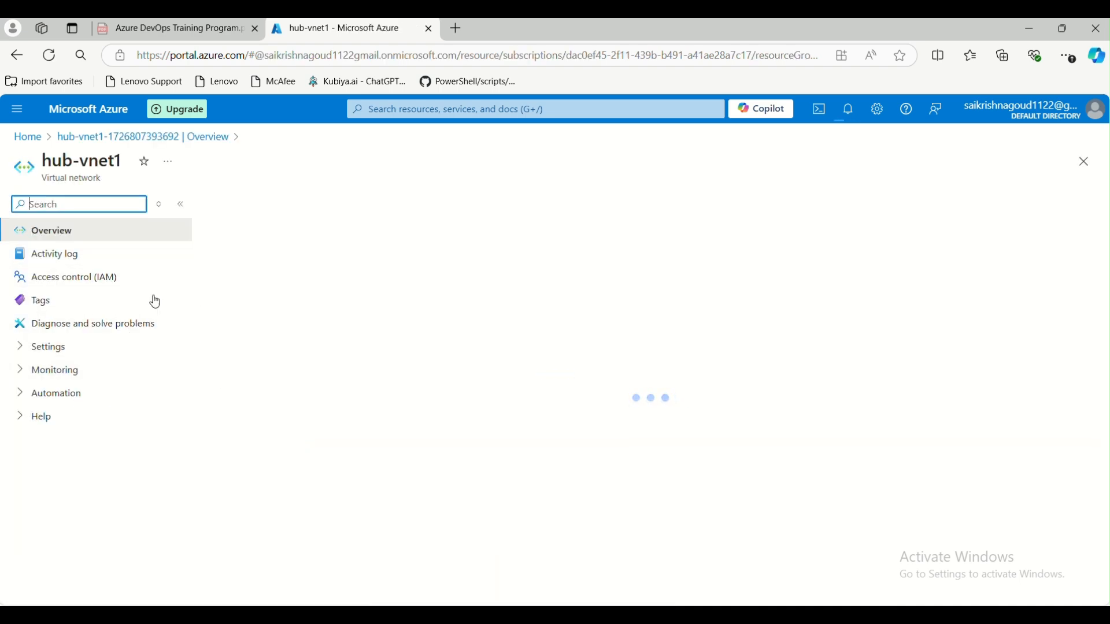
- Search 'virtu' to find Virtual networks and open hub-vnet1's overview (10.0.0.0/16)
left_click(26, 139)
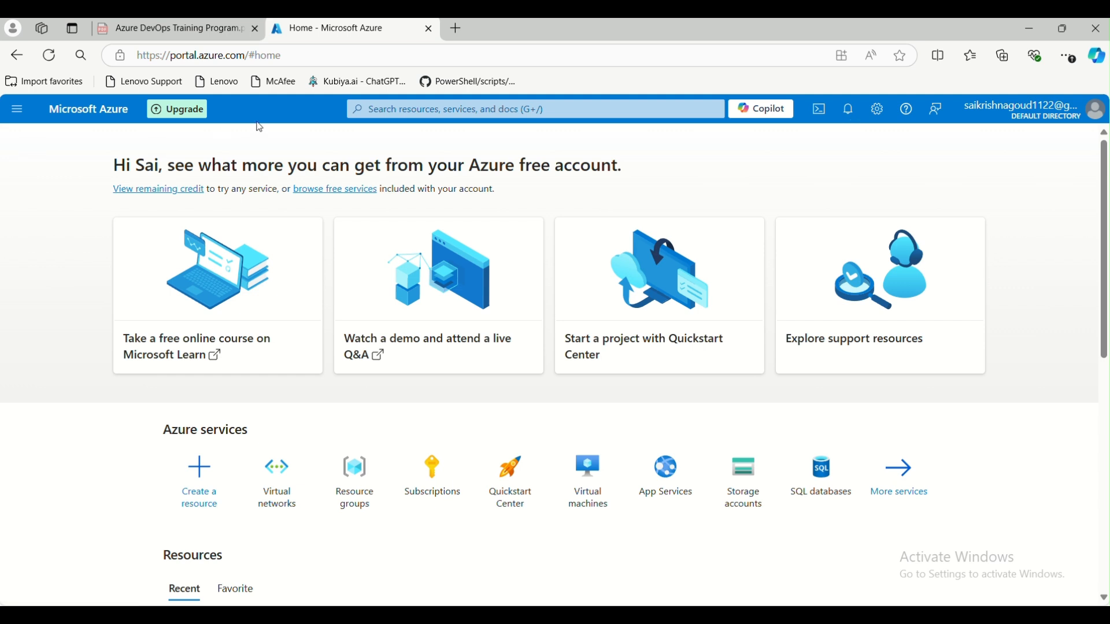
left_click(410, 111)
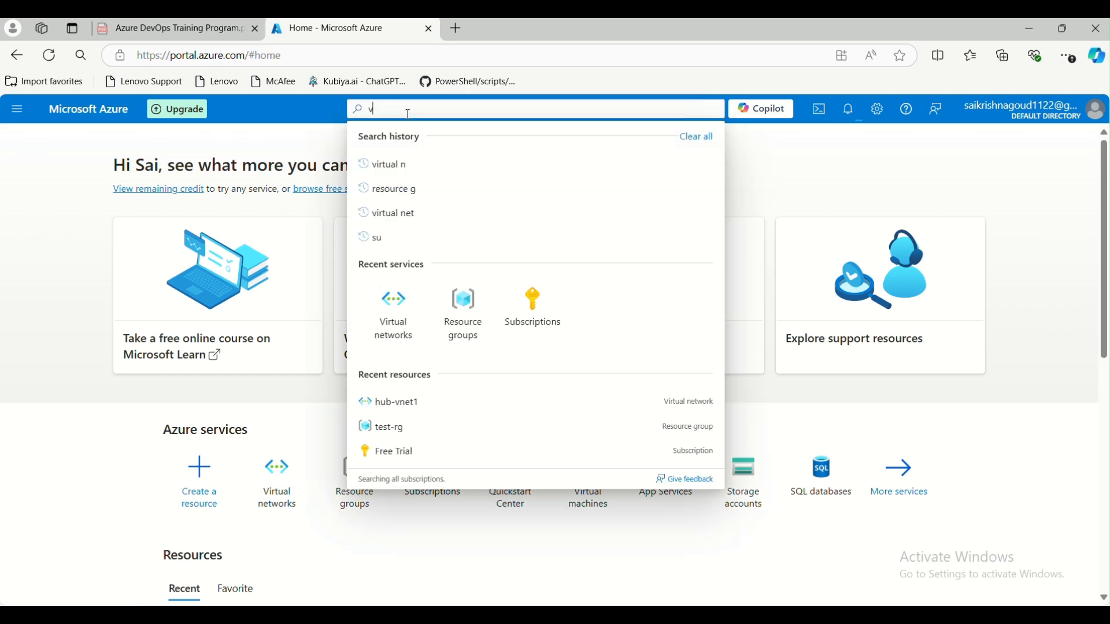
type("virtu")
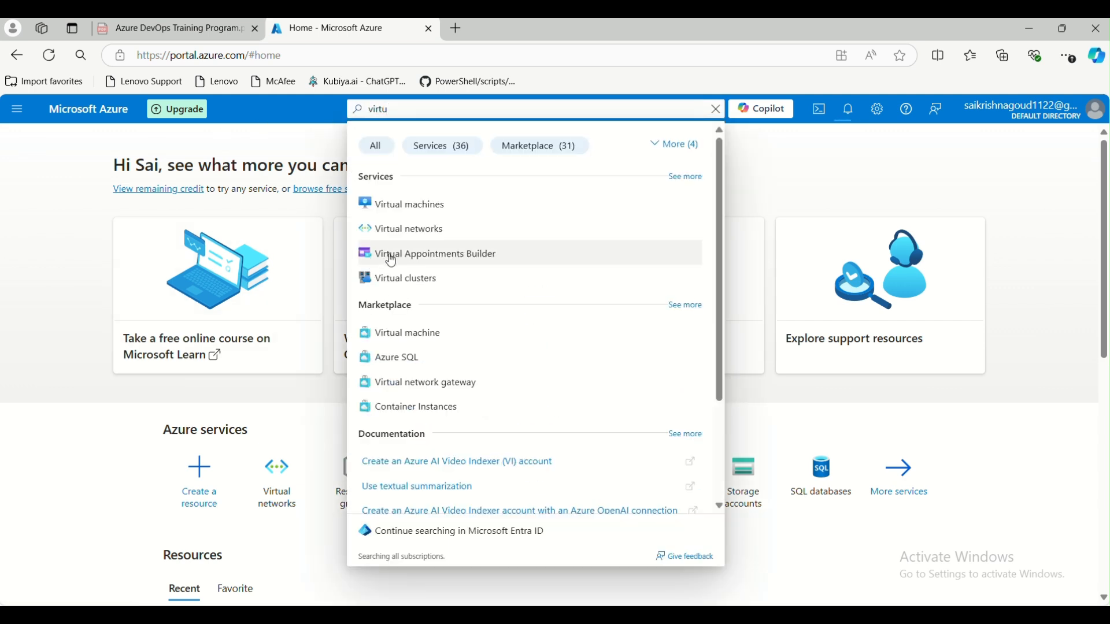
left_click(408, 230)
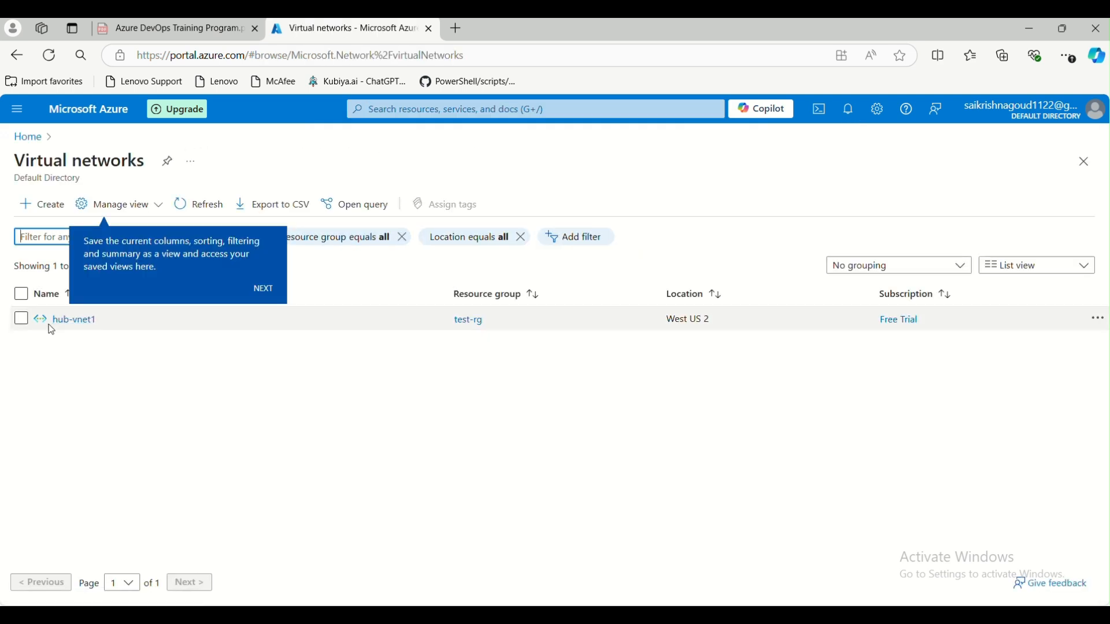
left_click(75, 321)
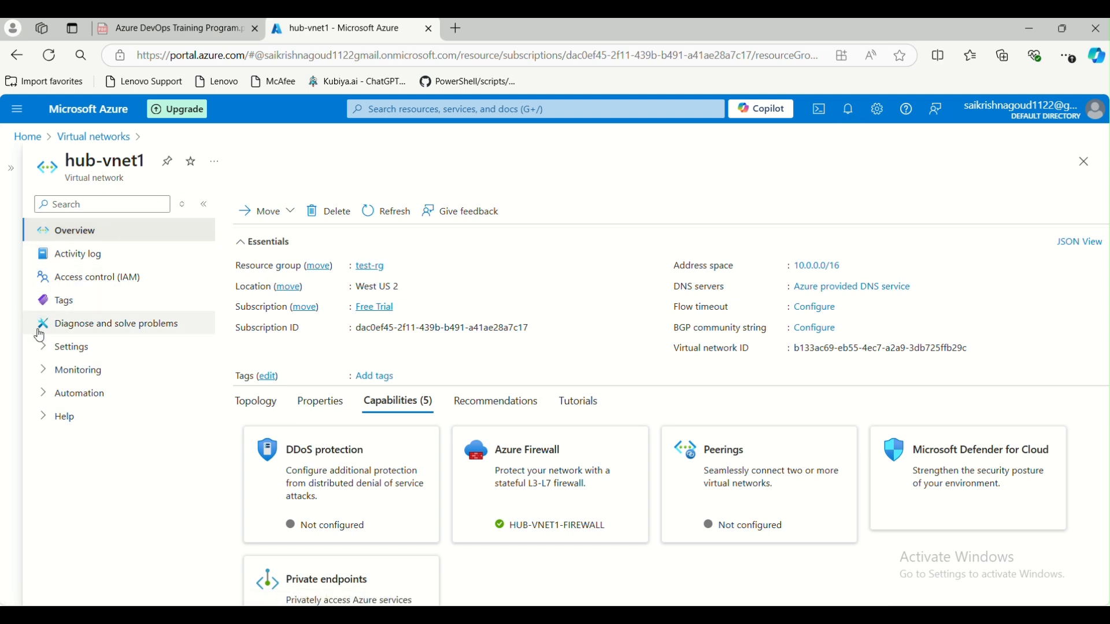
- Review hub-vnet1's Subnets list, its attached firewall, and its Address space settings
left_click(46, 354)
left_click(85, 416)
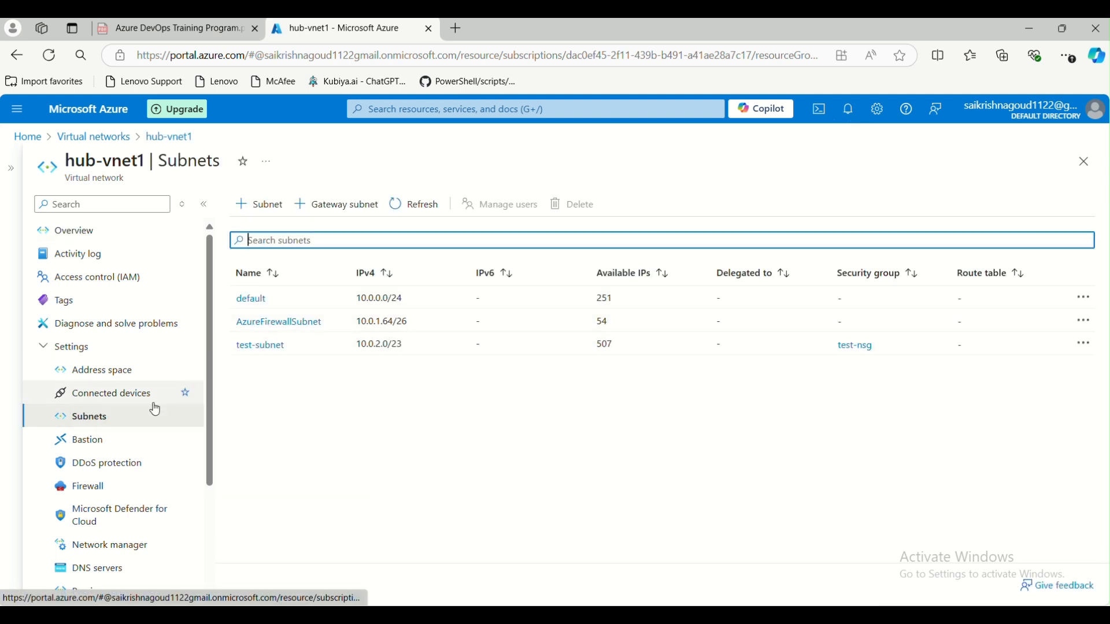
left_click(96, 488)
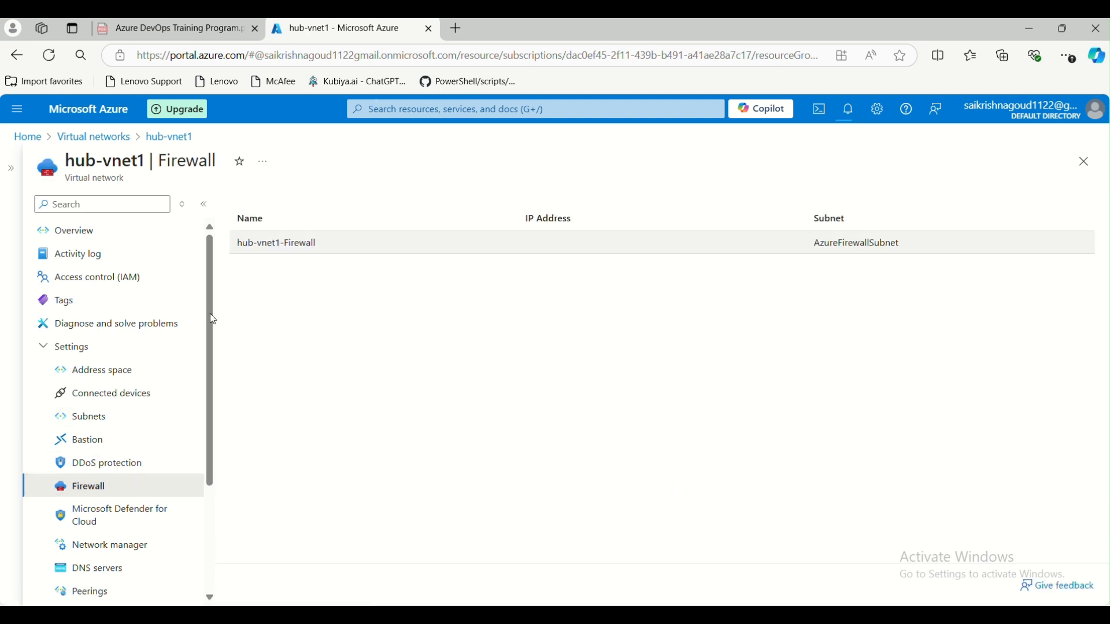
scroll(139, 386, "down", 1)
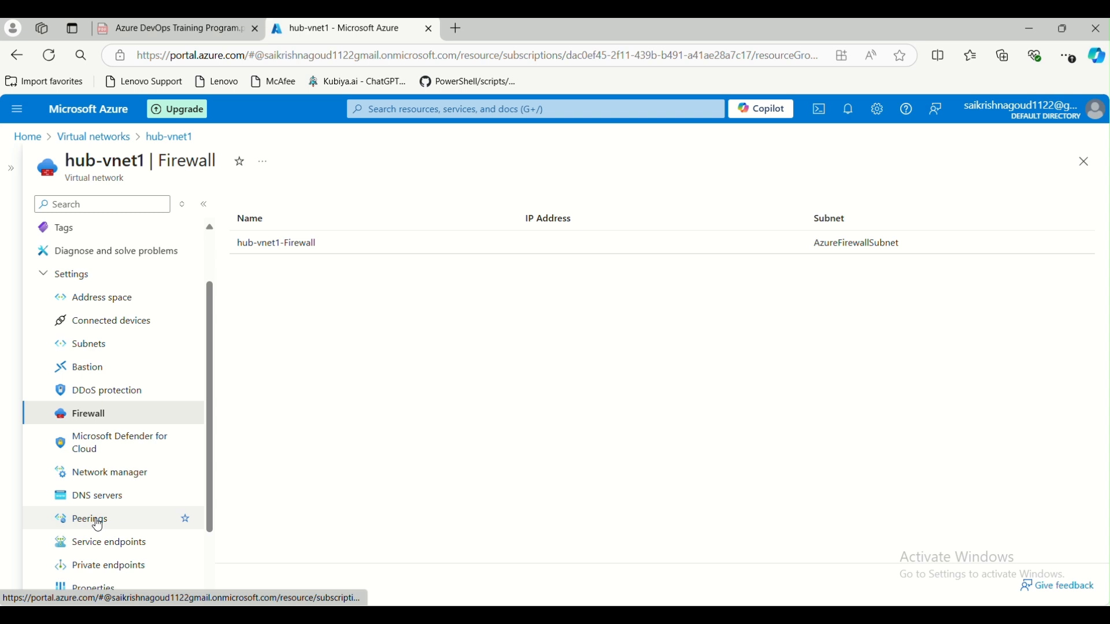
scroll(120, 510, "down", 1)
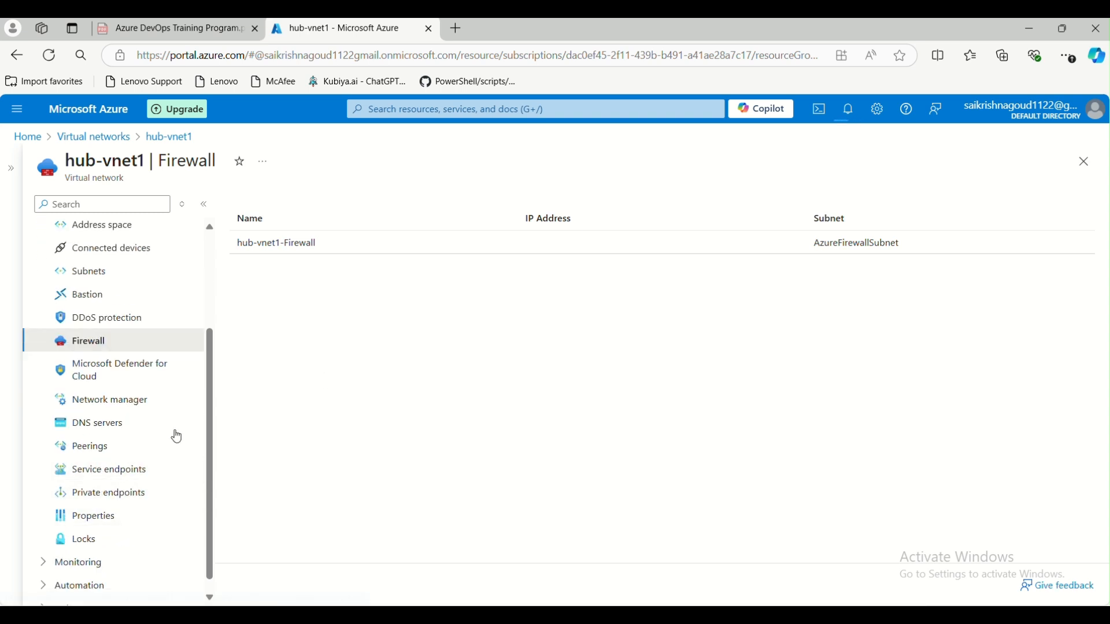
scroll(169, 456, "down", 1)
scroll(167, 460, "up", 3)
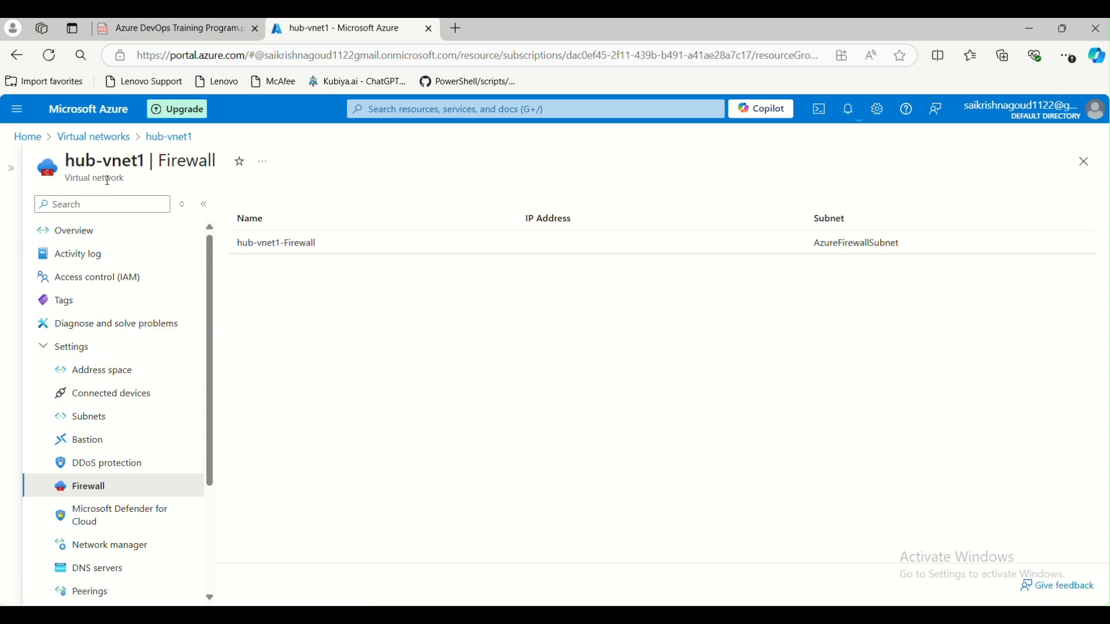
left_click(82, 418)
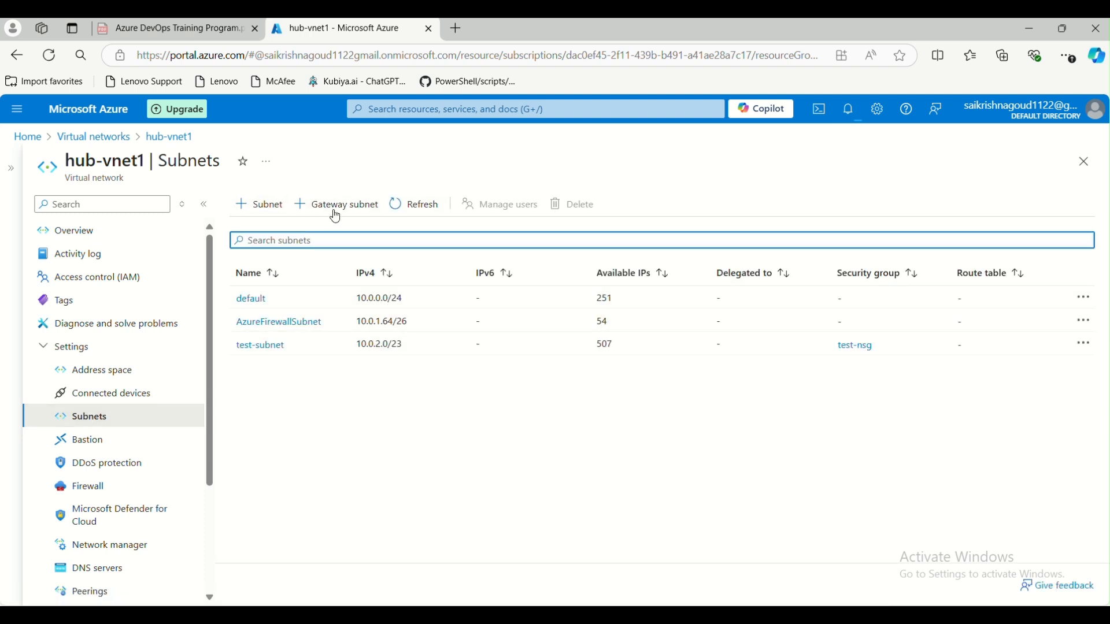
left_click(91, 370)
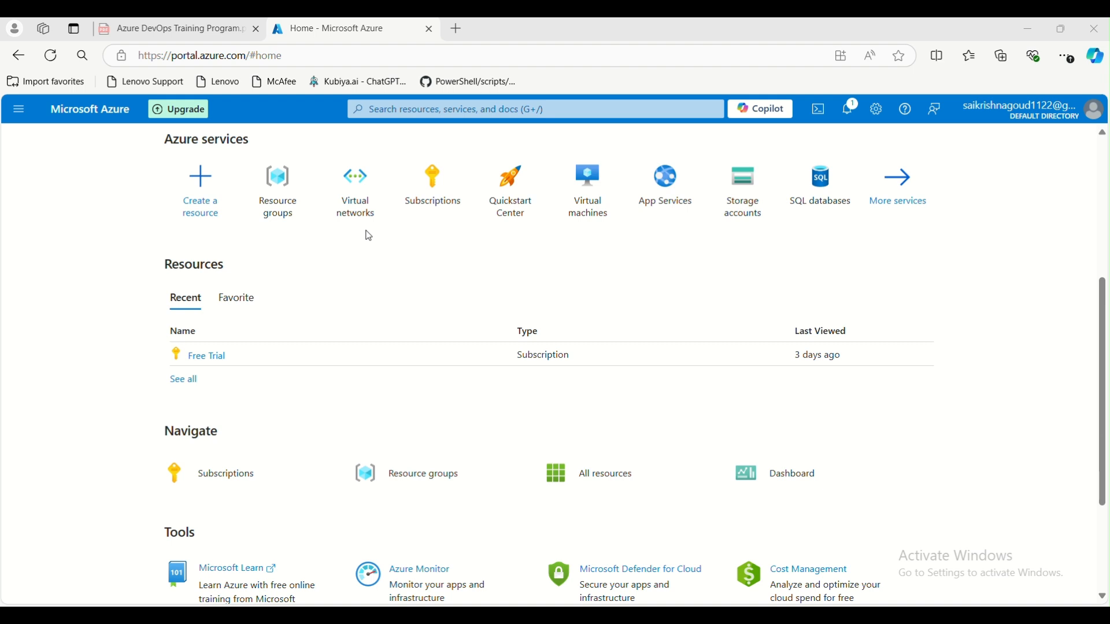
- Create resource group test-rg in East US under the Free Trial subscription
mouse_move(369, 214)
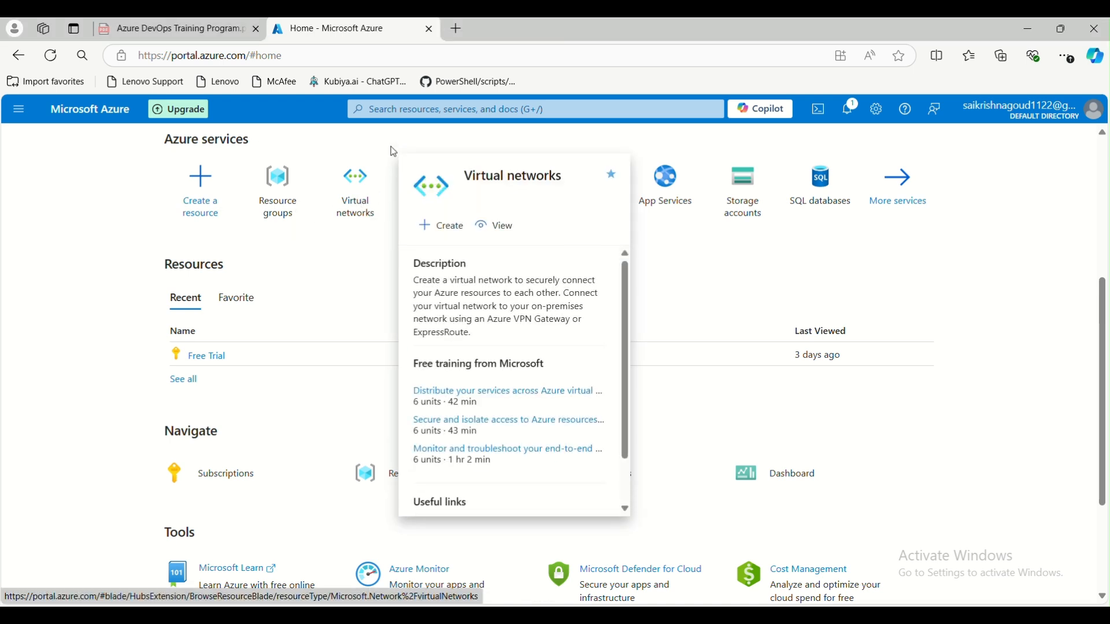
left_click(280, 200)
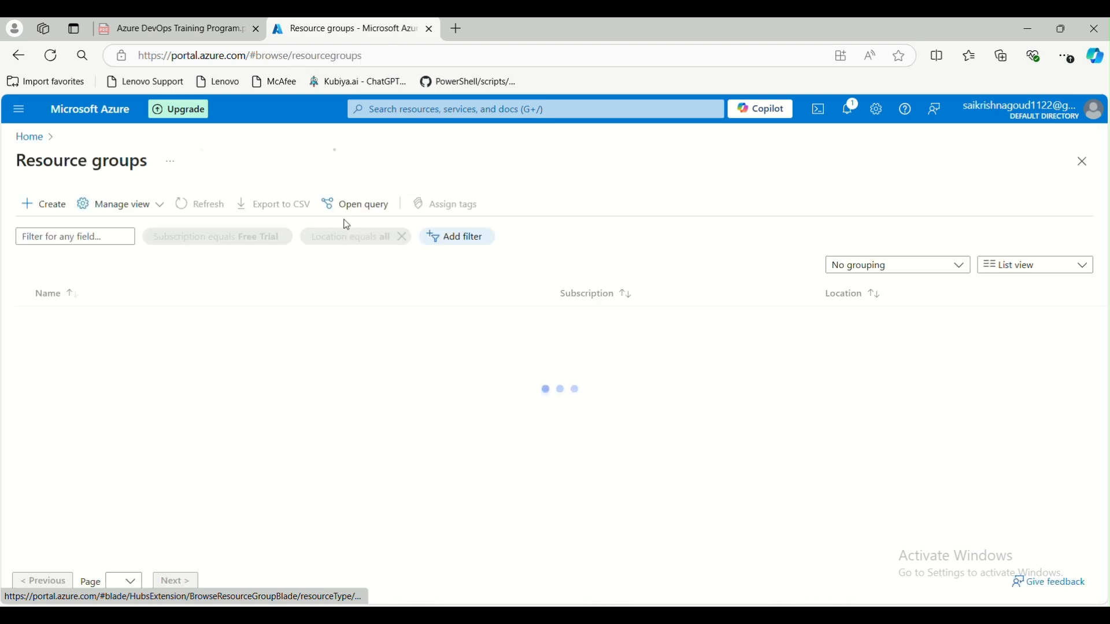
left_click(40, 208)
left_click(284, 350)
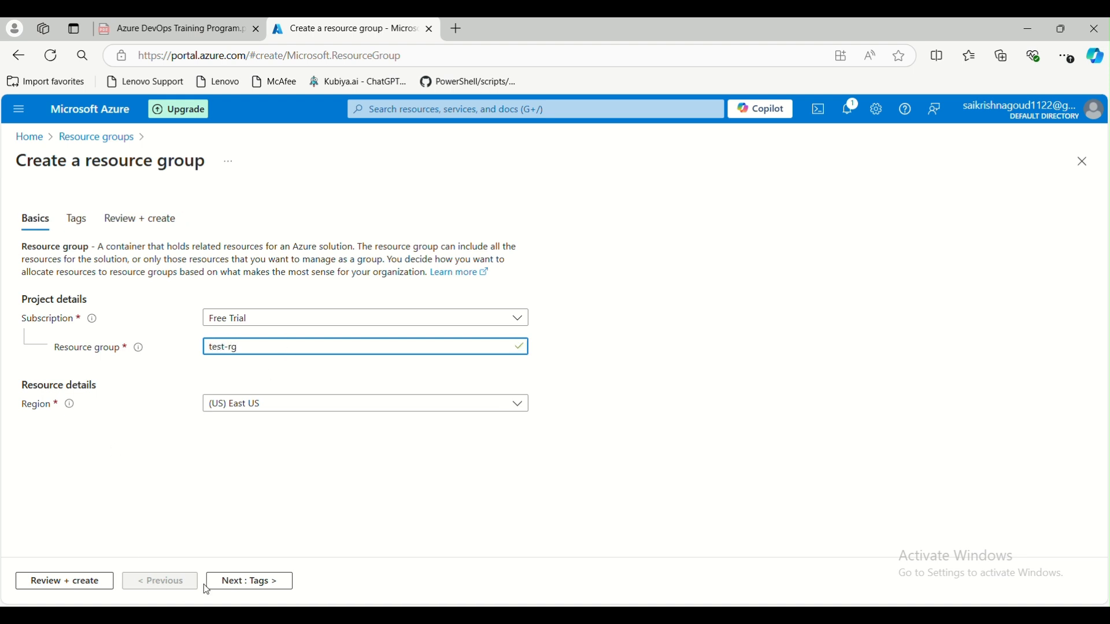
left_click(247, 583)
left_click(246, 582)
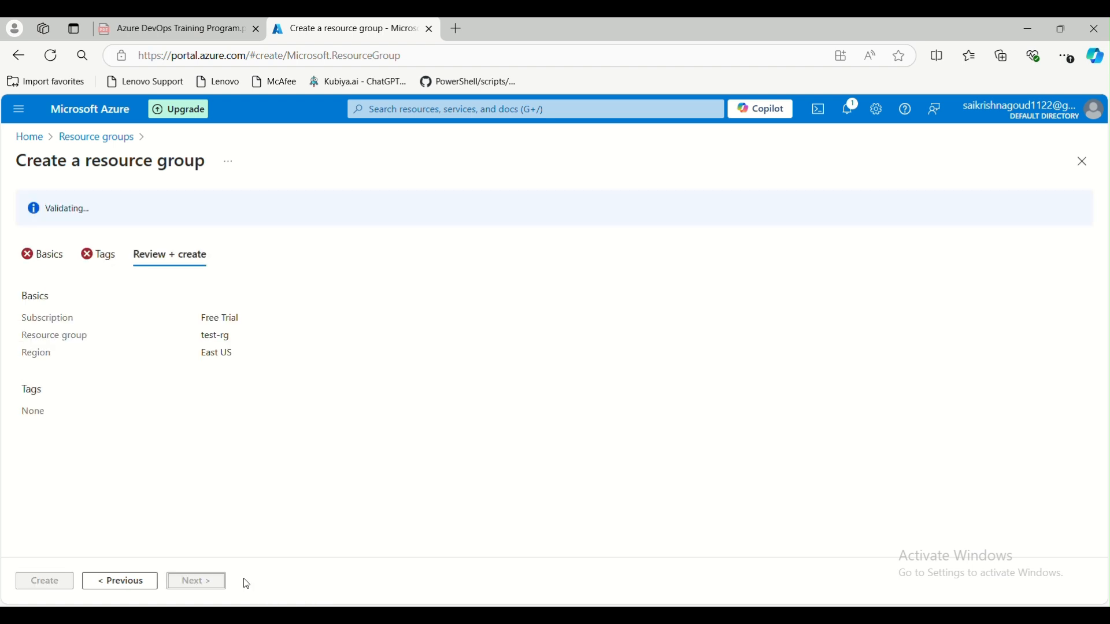
left_click(39, 582)
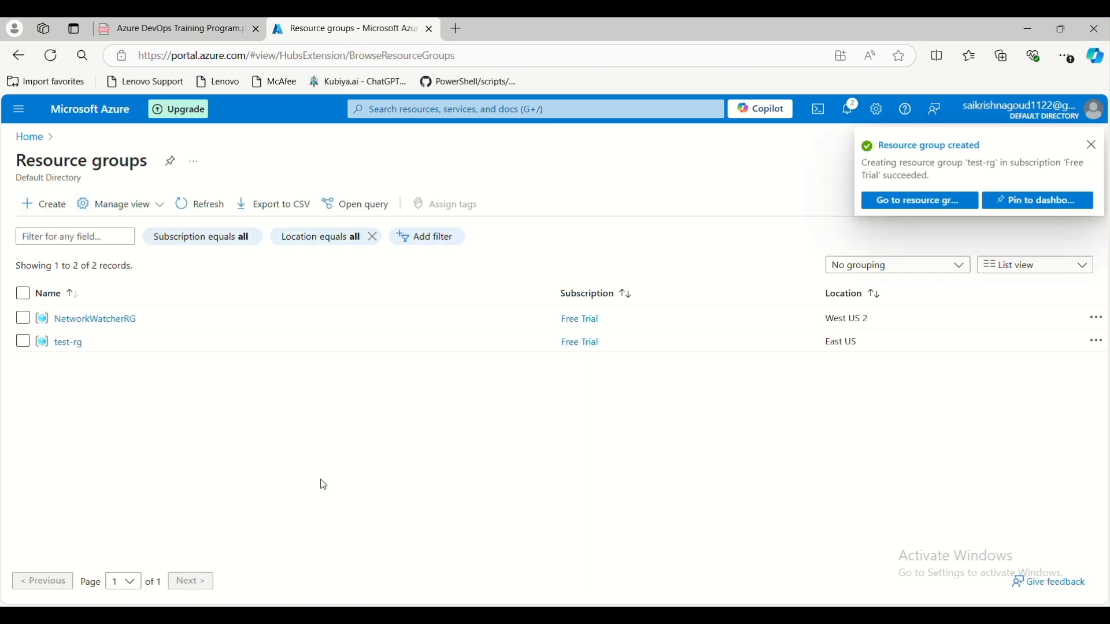
left_click(408, 107)
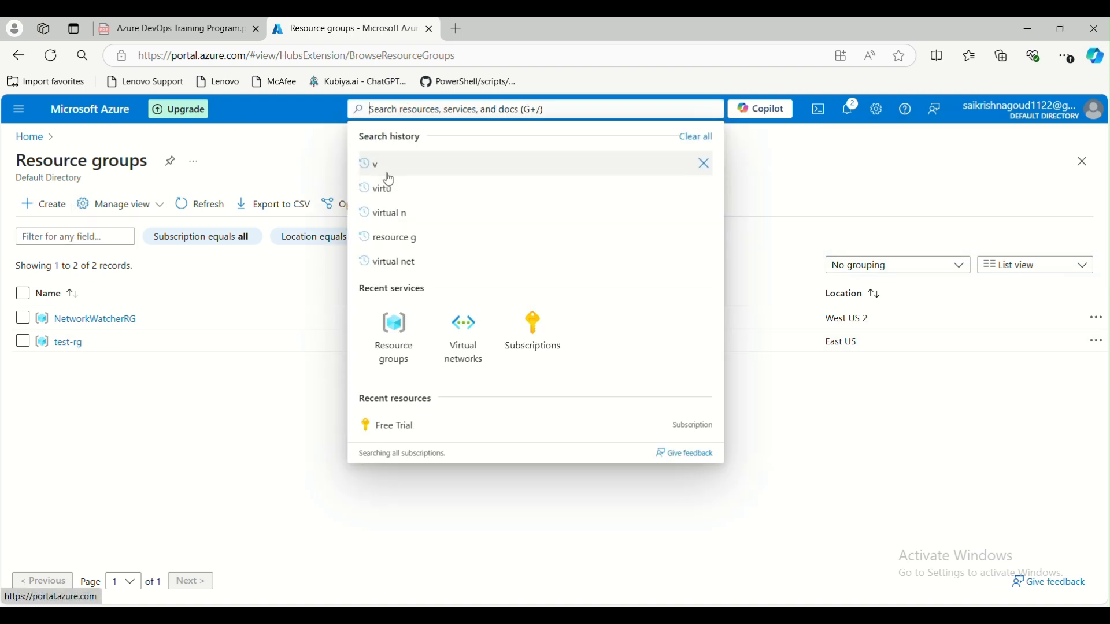
- Start virtual network hub-vnet in test-rg, East US, leaving Bastion, Firewall and DDoS unticked
left_click(461, 346)
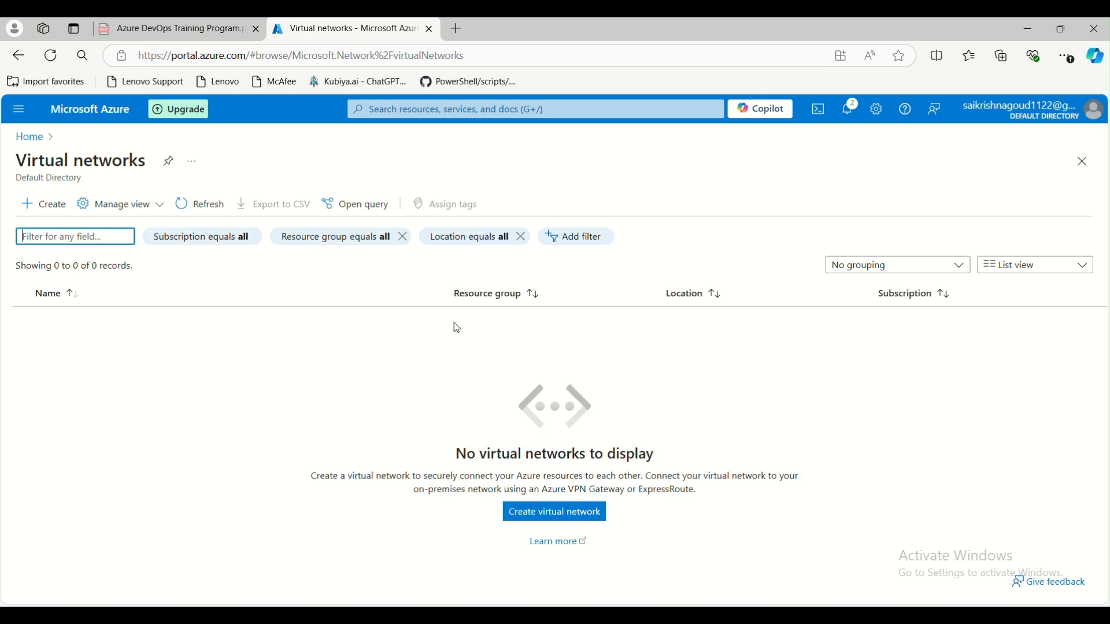
left_click(43, 205)
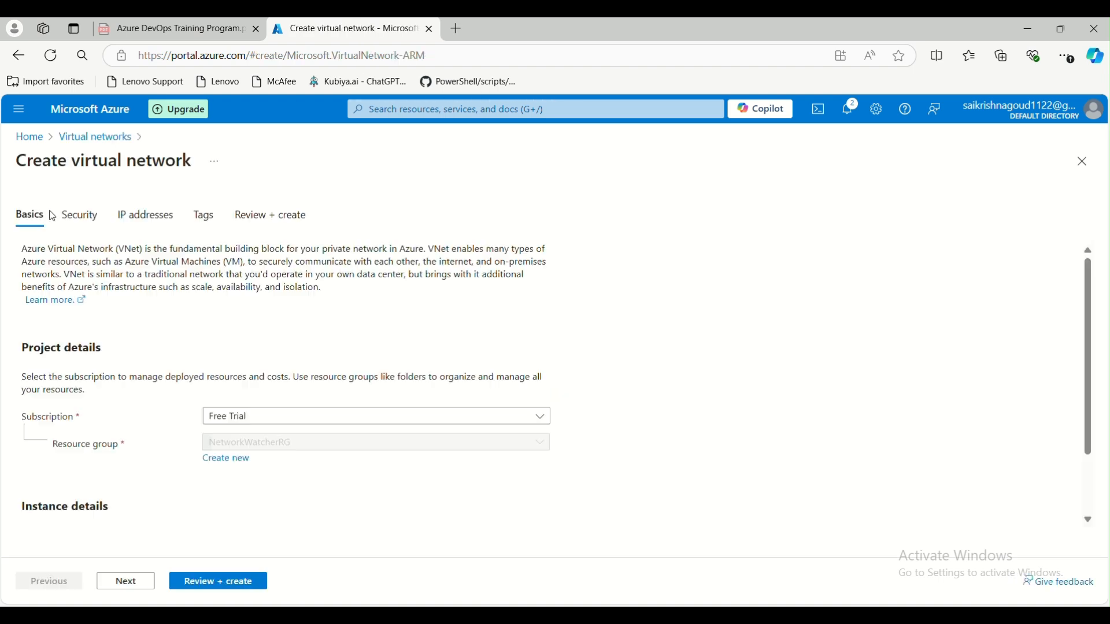
scroll(262, 325, "down", 2)
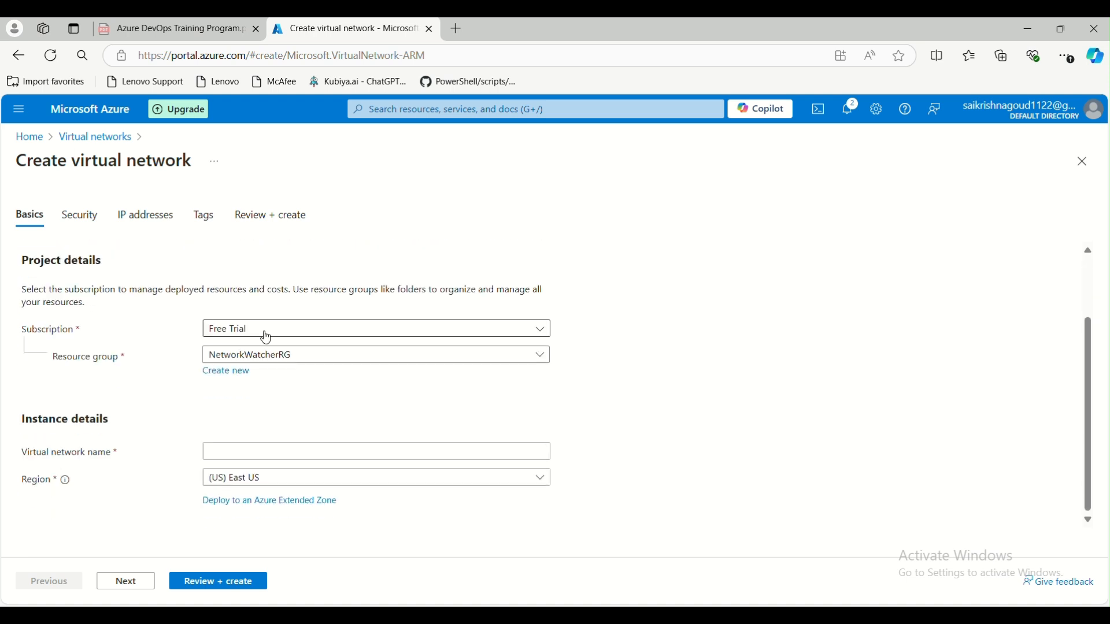
left_click(296, 356)
left_click(286, 435)
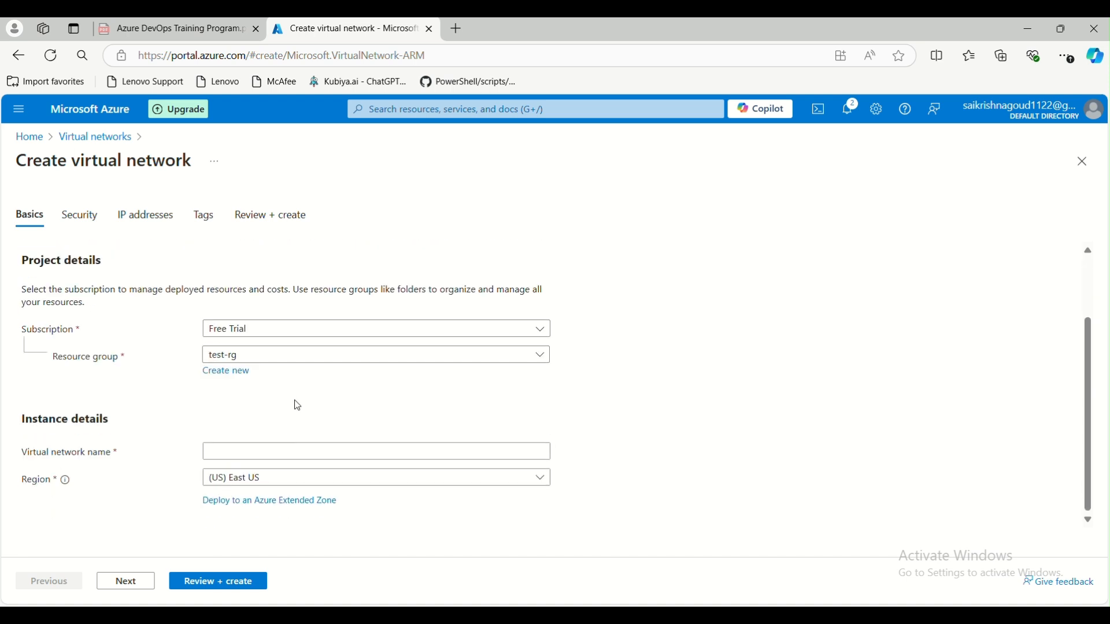
left_click(263, 450)
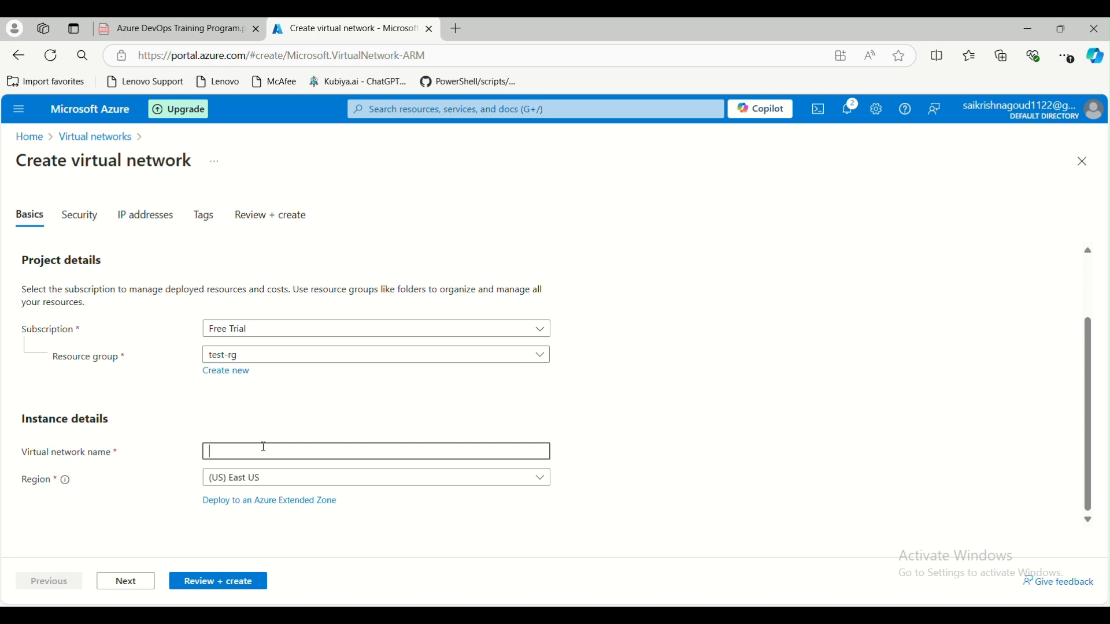
type("hub-vnet")
left_click(125, 583)
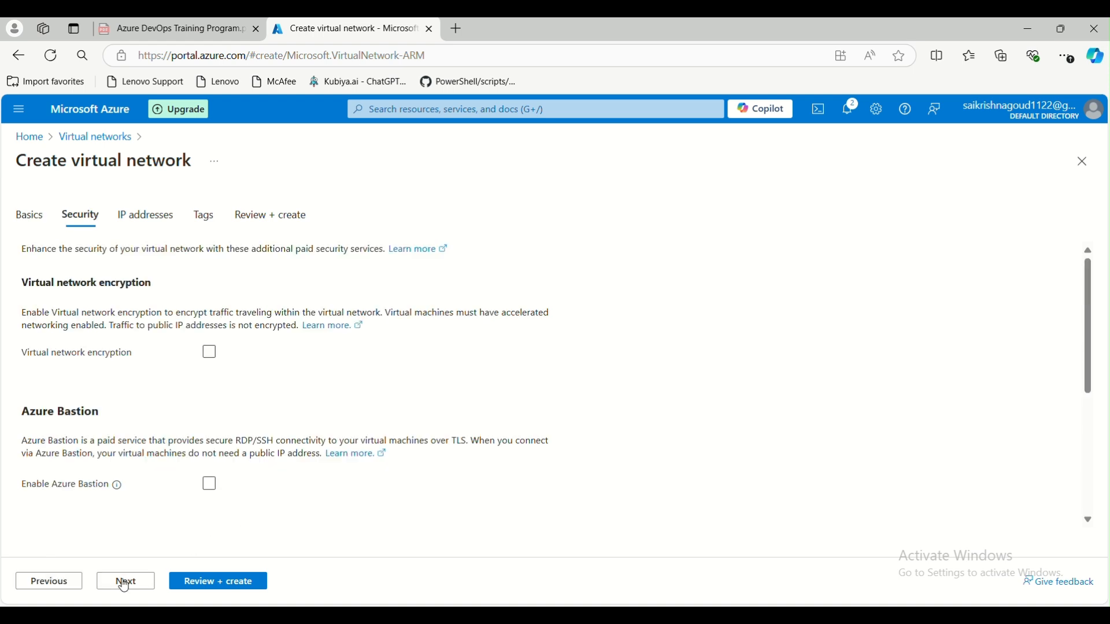
scroll(145, 485, "down", 5)
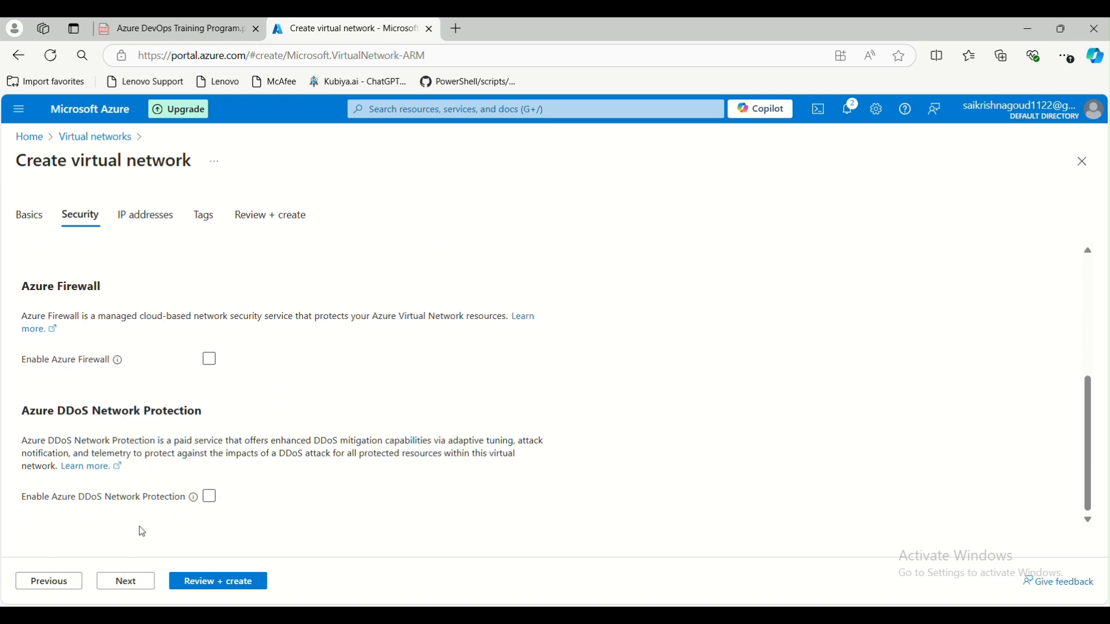
scroll(144, 526, "up", 2)
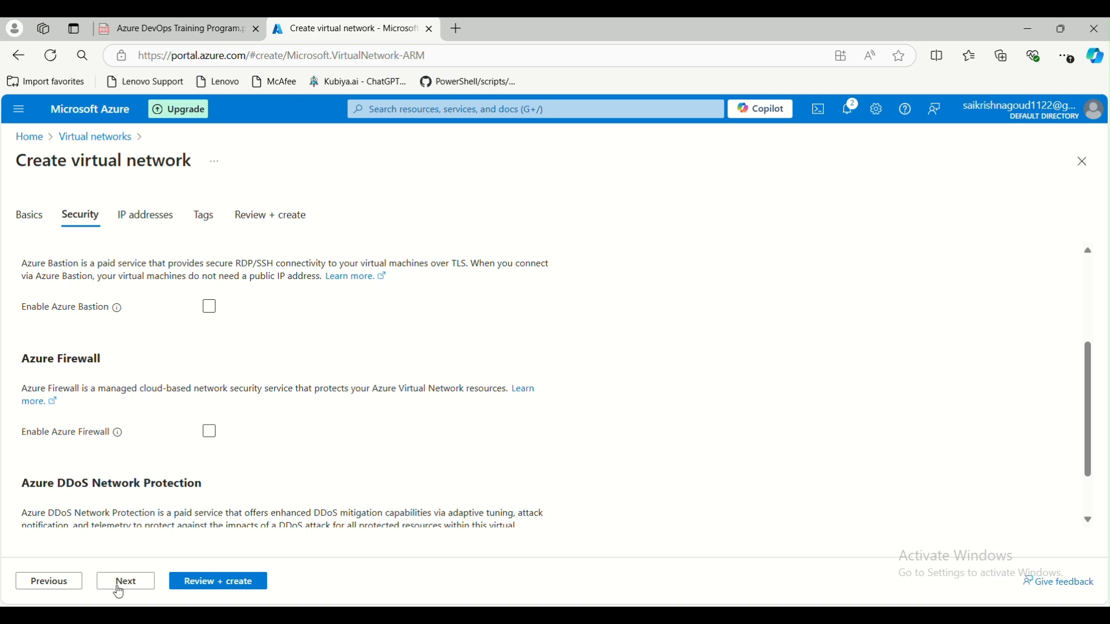
- Keep address space 10.0.0.0/16 with the default subnet, skip tags, and create hub-vnet
left_click(137, 582)
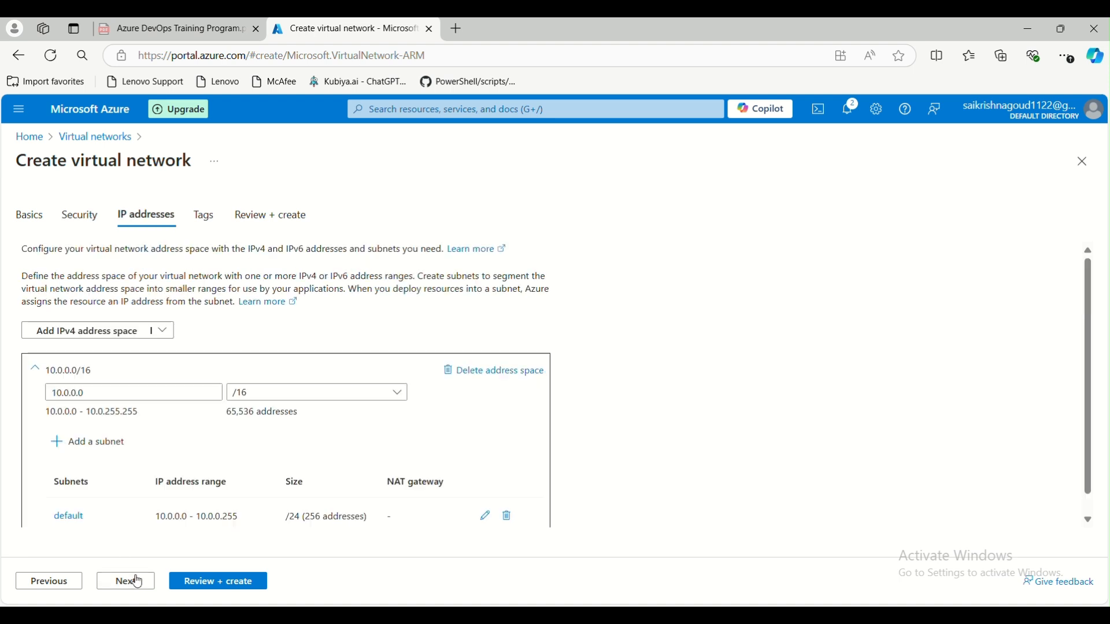
scroll(155, 411, "down", 1)
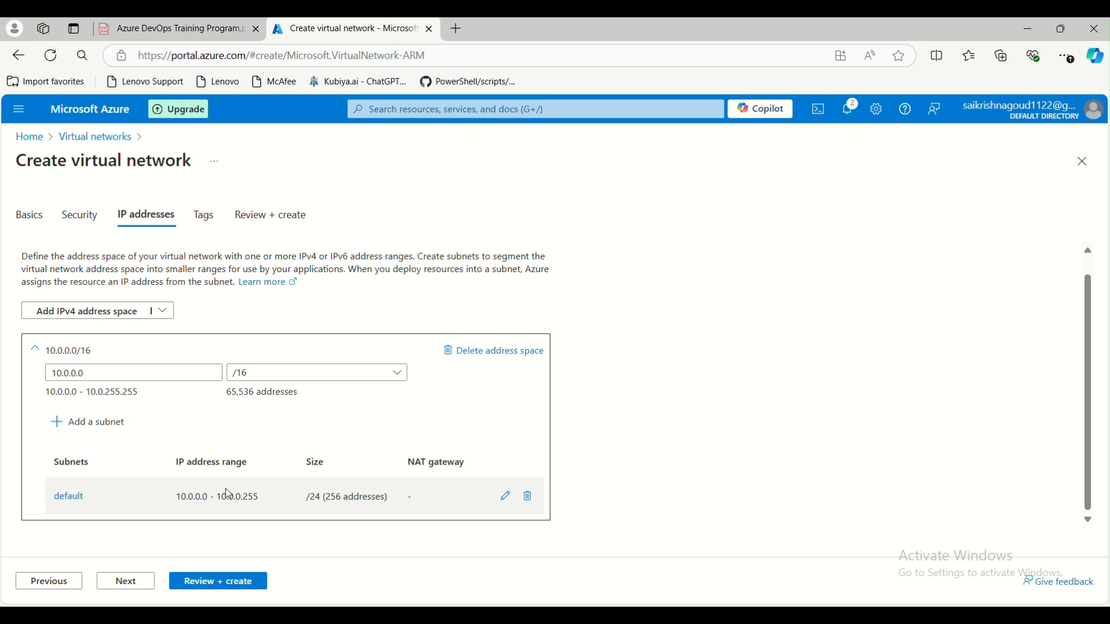
left_click(126, 581)
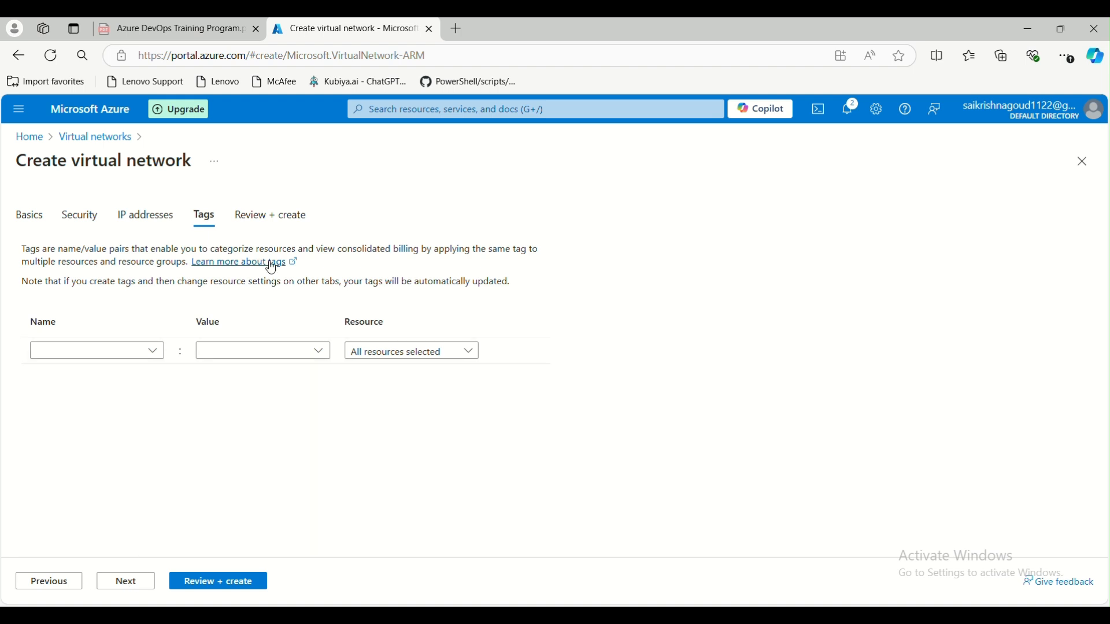
left_click(127, 353)
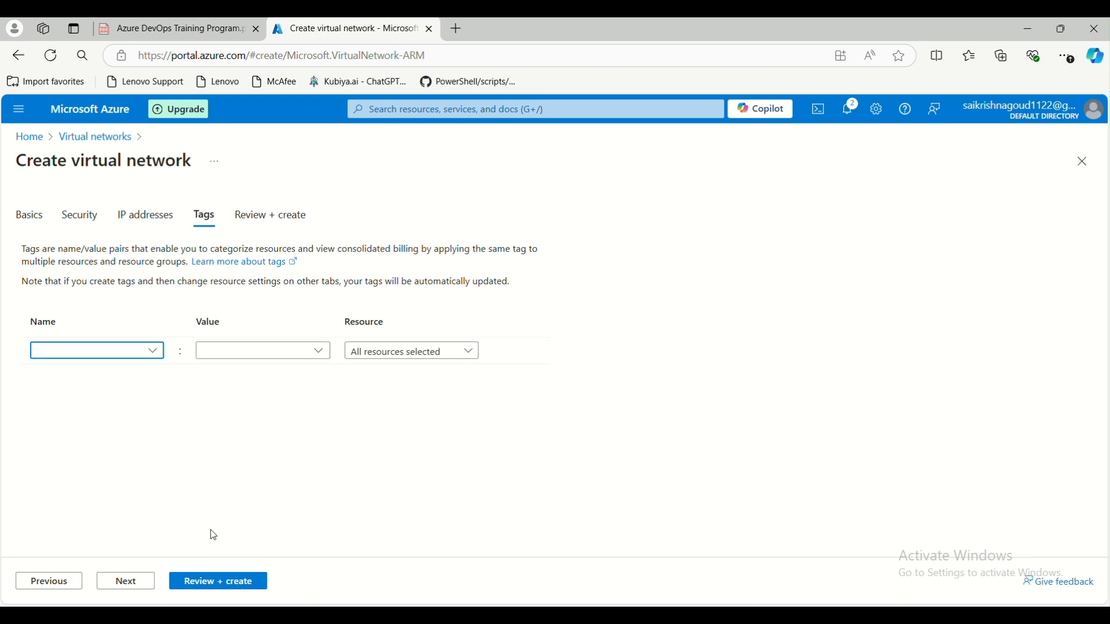
left_click(123, 584)
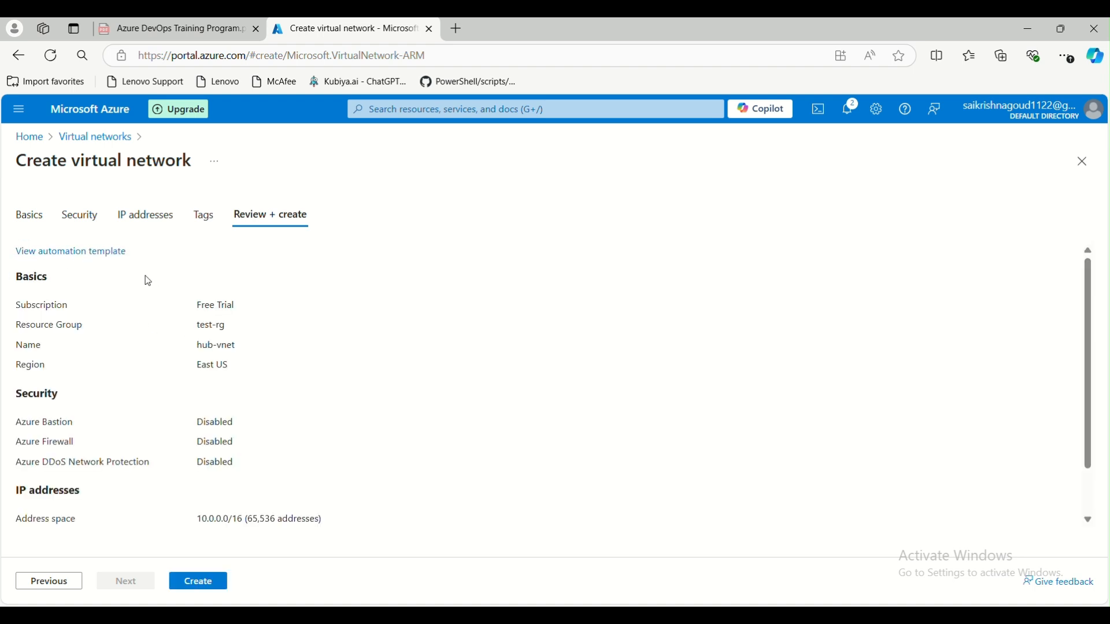
left_click(195, 588)
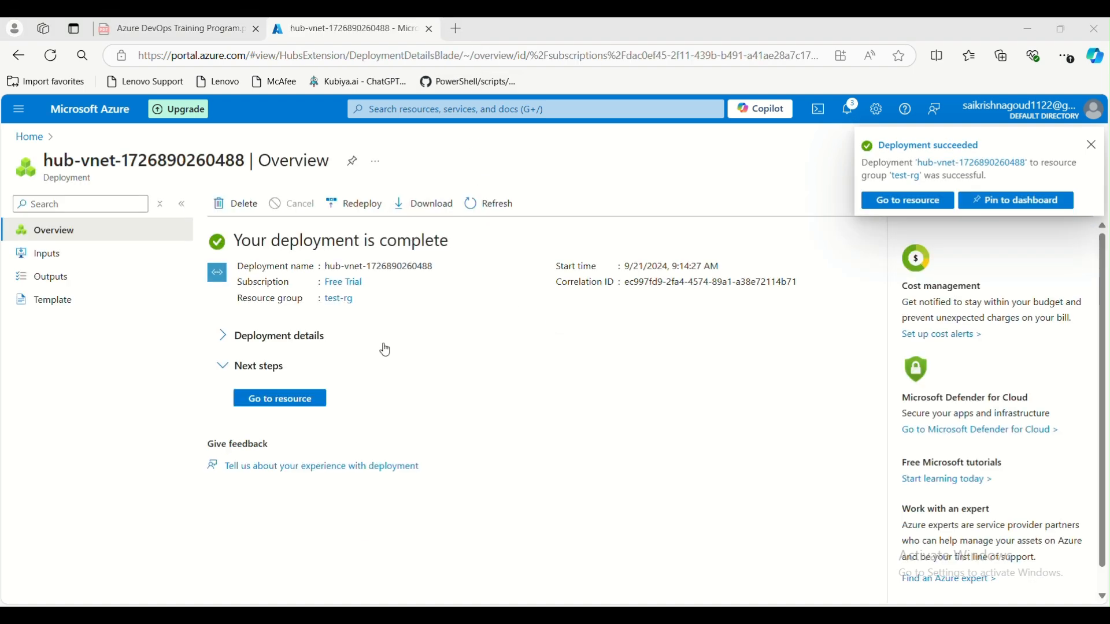
- Reopen hub-vnet from the Virtual networks list to view its Essentials in test-rg, East US
left_click(272, 404)
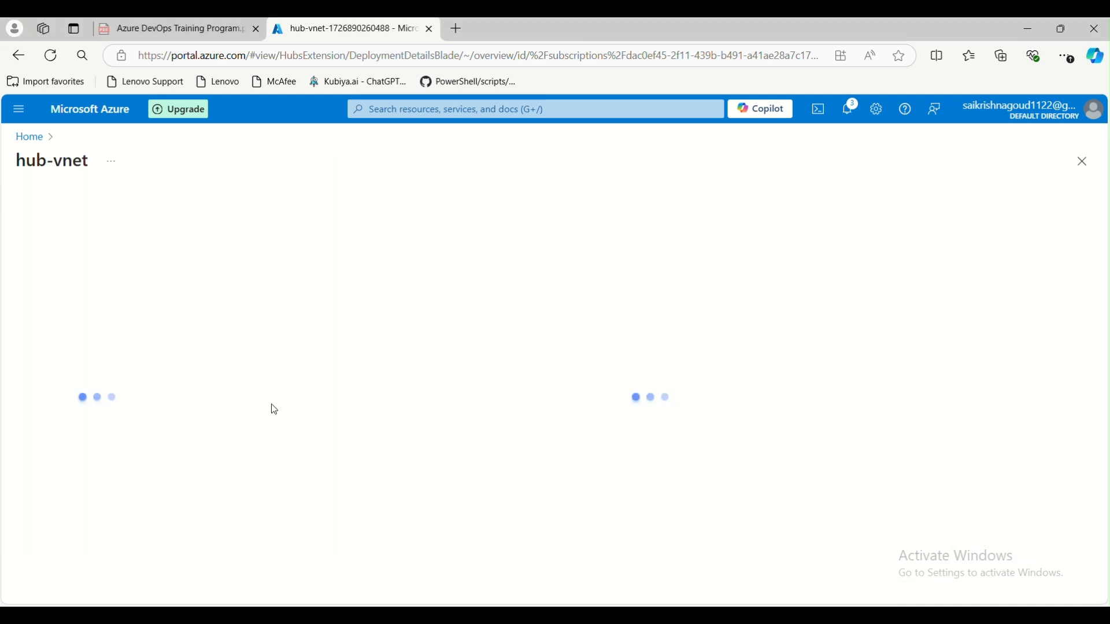
left_click(29, 137)
left_click(268, 186)
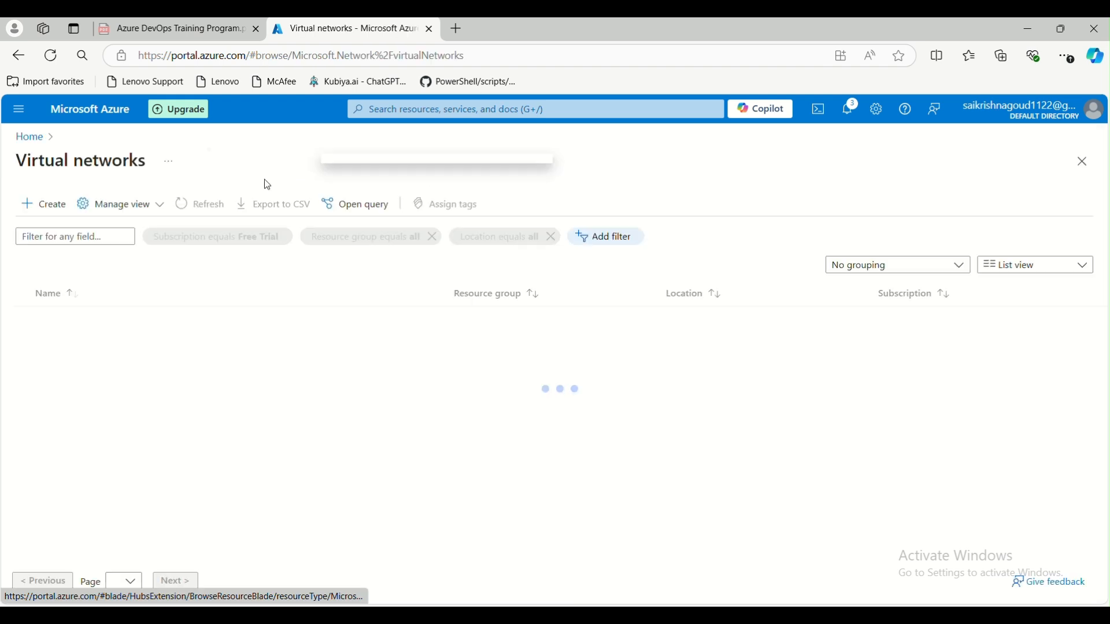
left_click(77, 321)
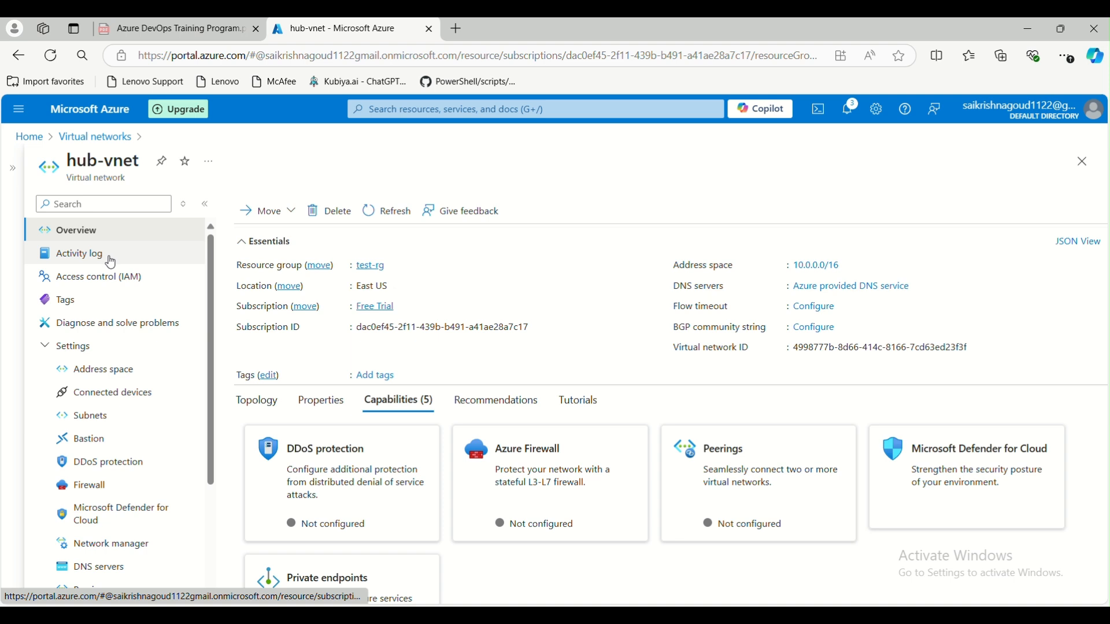
- Check the Move options, then view hub-vnet's Activity log with the succeeded Create or Update operation
left_click(274, 219)
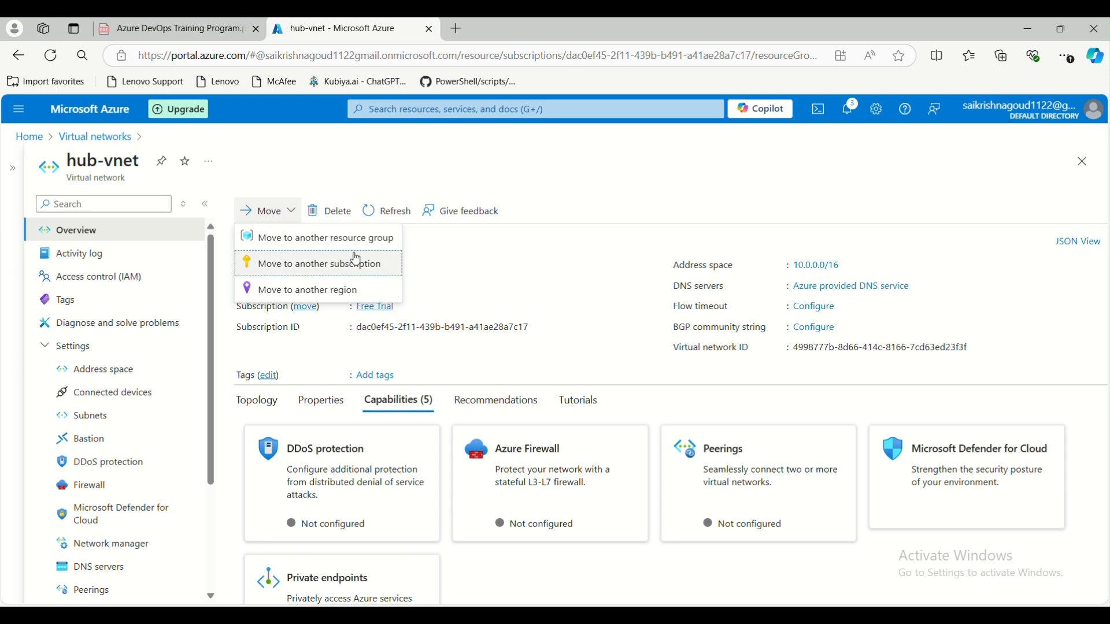
left_click(496, 281)
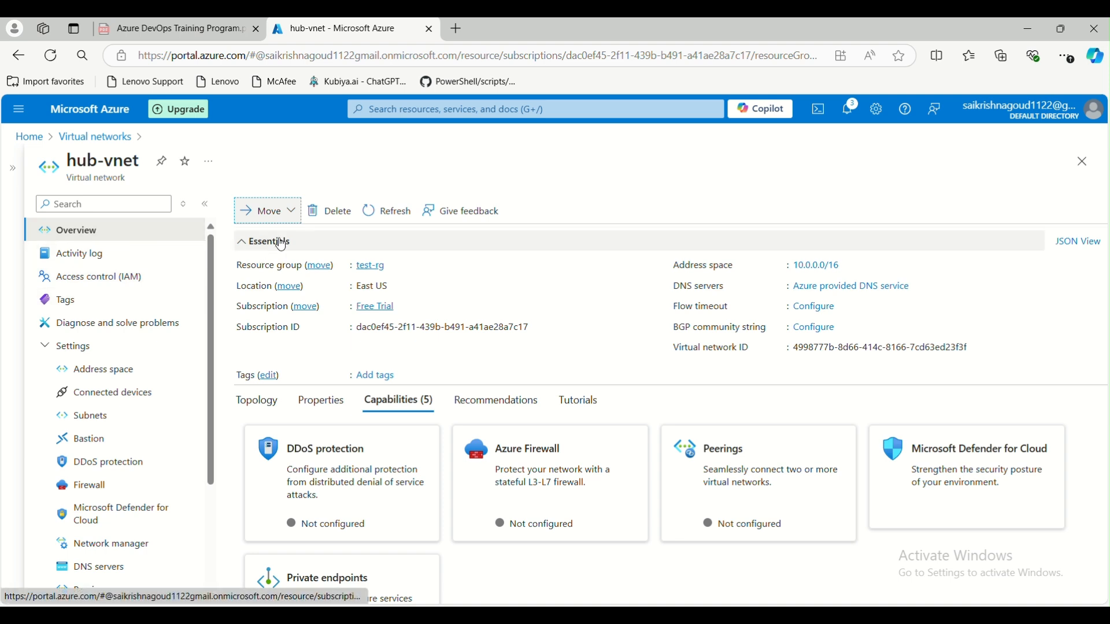
left_click(266, 211)
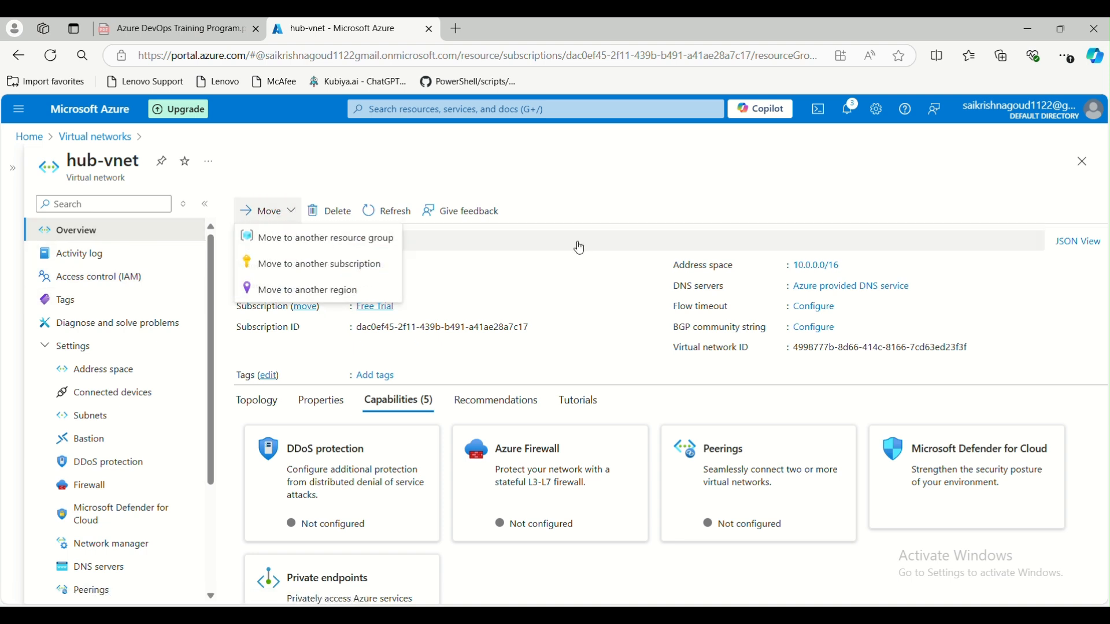
key("Escape")
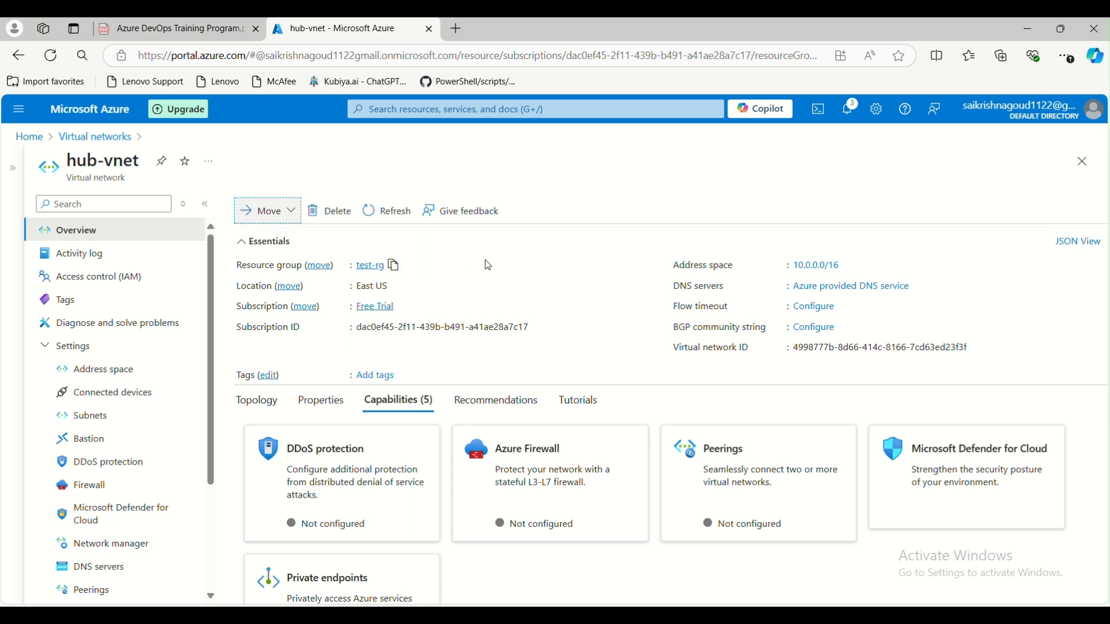
left_click(146, 255)
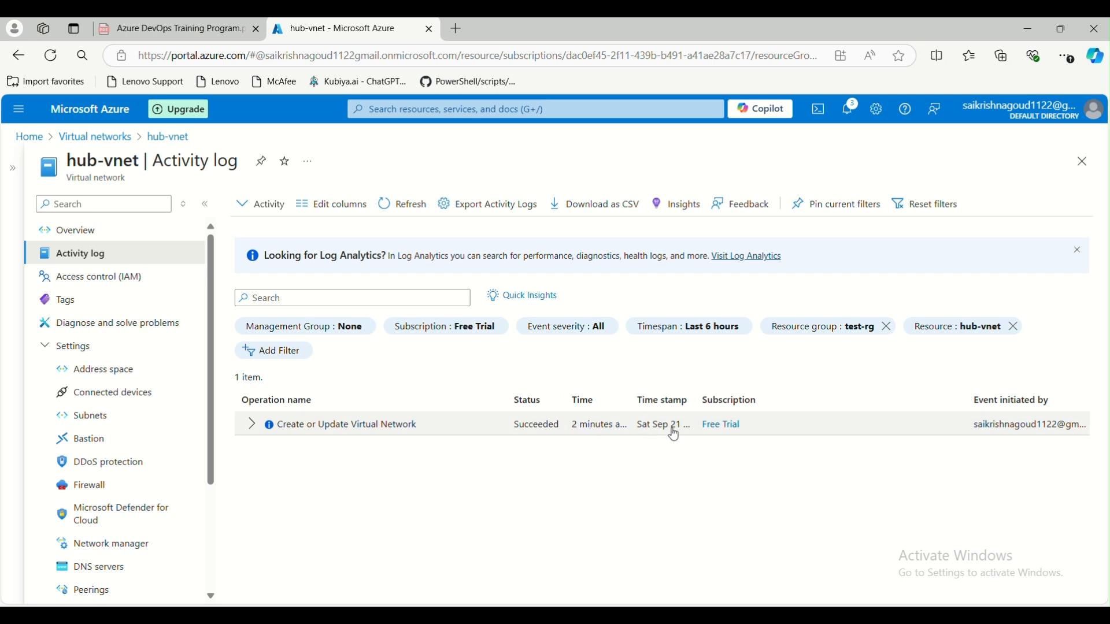
- Expand the Create or Update Virtual Network operation and inspect its details
left_click(251, 425)
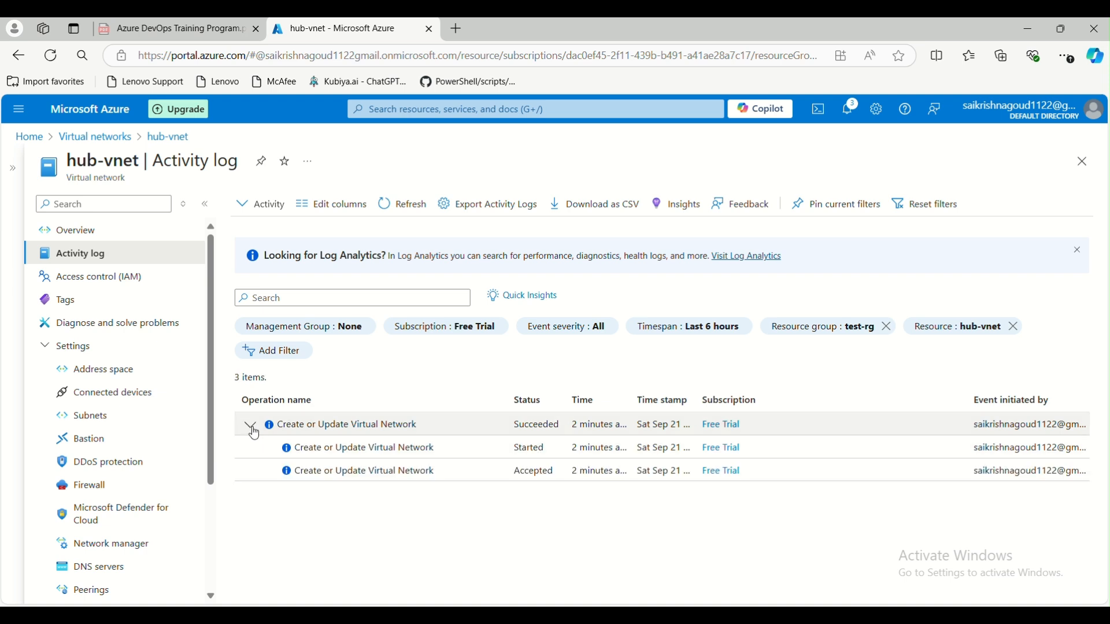
left_click(340, 457)
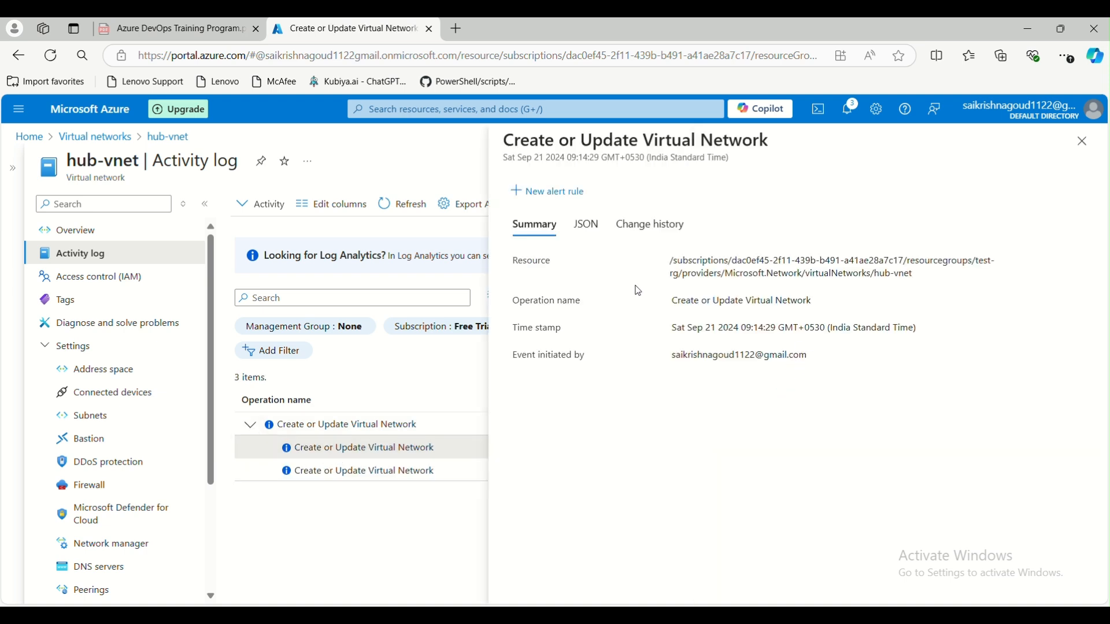
left_click(1085, 144)
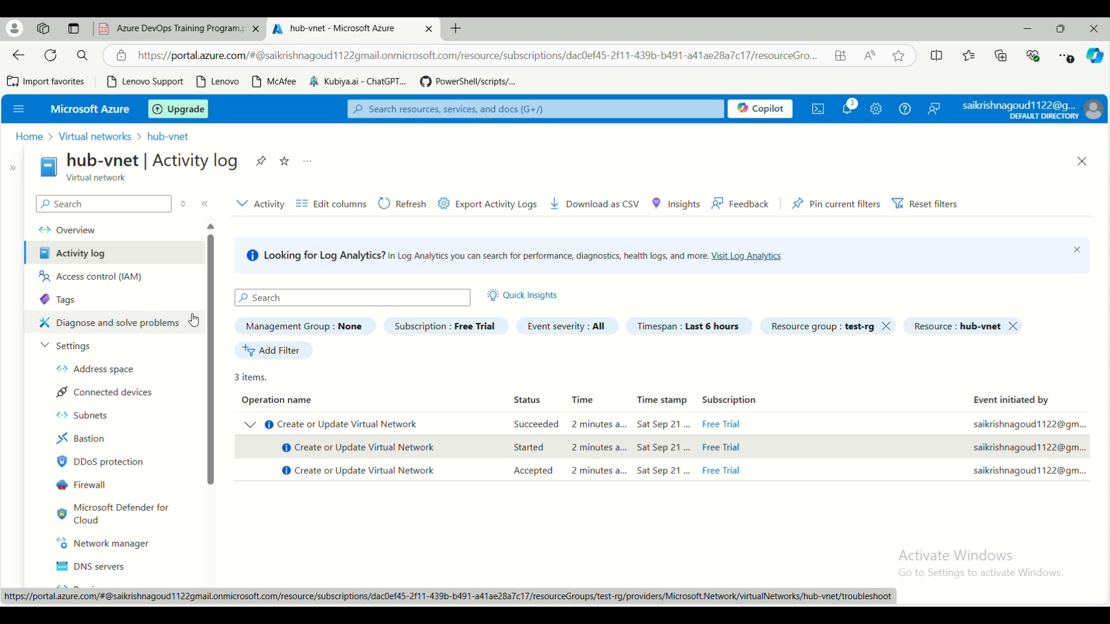
- Move from Overview and Activity log to hub-vnet's Access control (IAM) check-access page
left_click(56, 233)
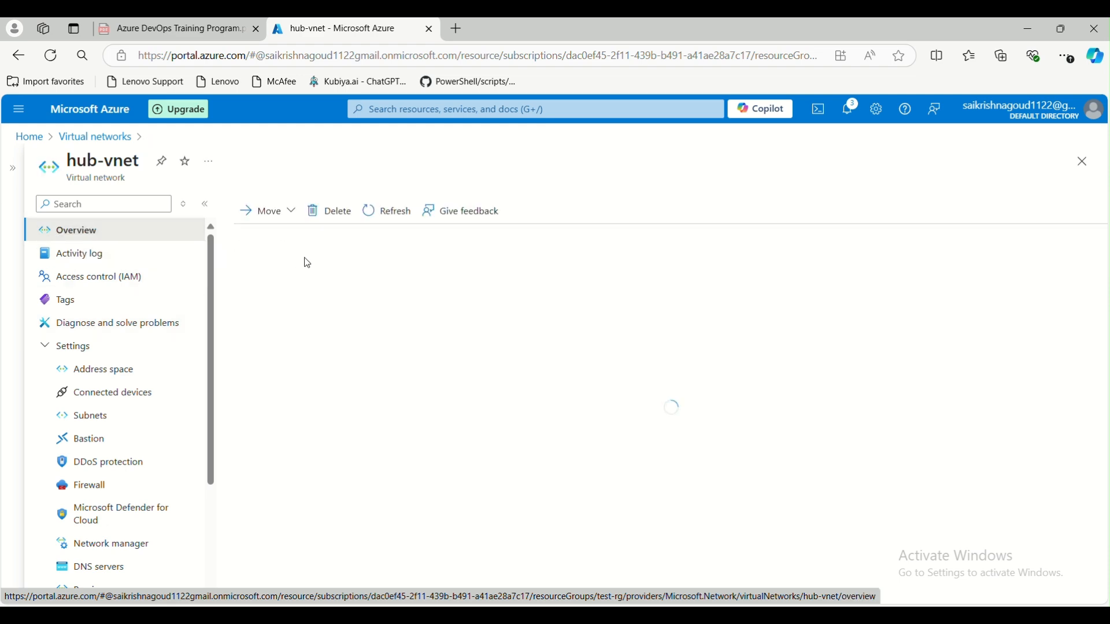
left_click(117, 257)
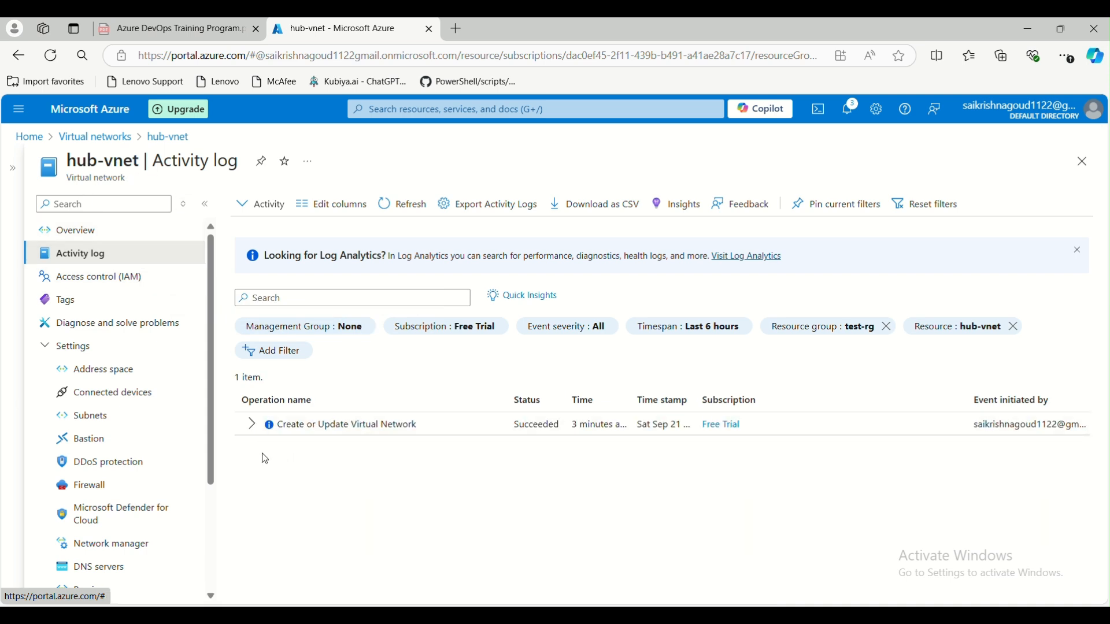
left_click(101, 278)
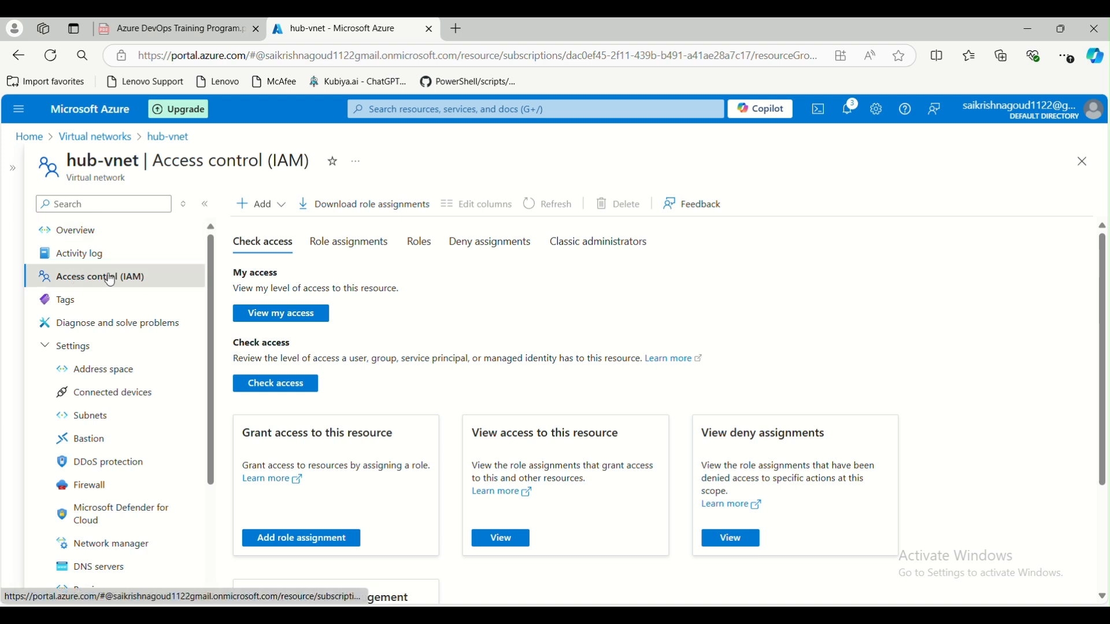
- View hub-vnet's Tags, then its Diagnose and solve problems page showing 2 changes in 72 hours
left_click(97, 302)
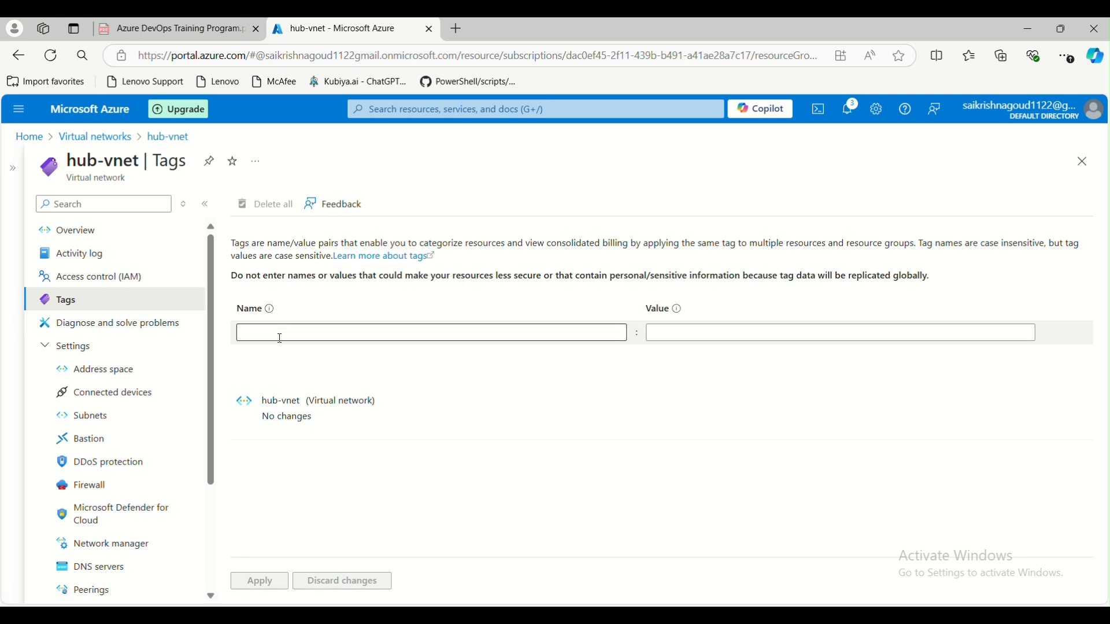
left_click(144, 327)
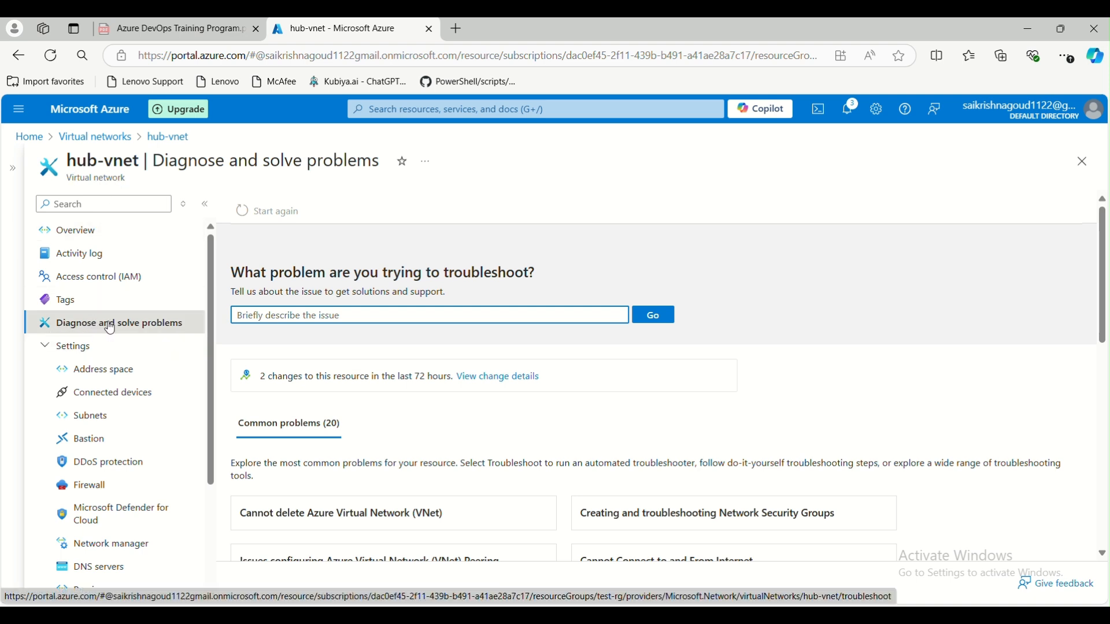
- Look through the common problems, then open hub-vnet's Address space page listing 10.0.0.0/16
scroll(340, 399, "down", 3)
scroll(340, 399, "up", 3)
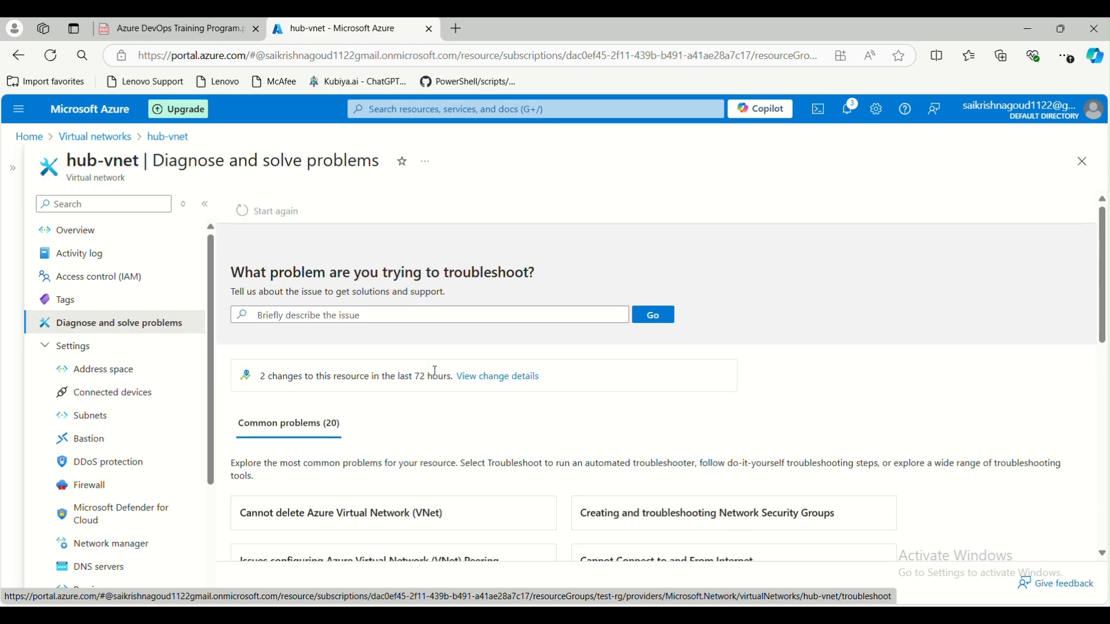
scroll(439, 380, "down", 3)
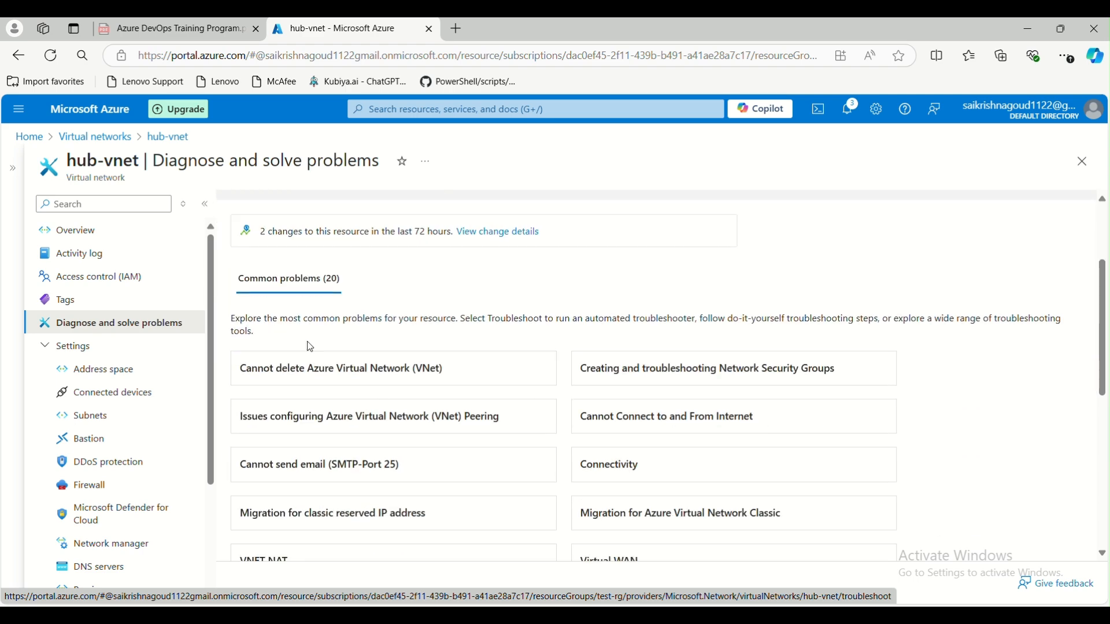
scroll(374, 414, "down", 4)
scroll(374, 414, "down", 4)
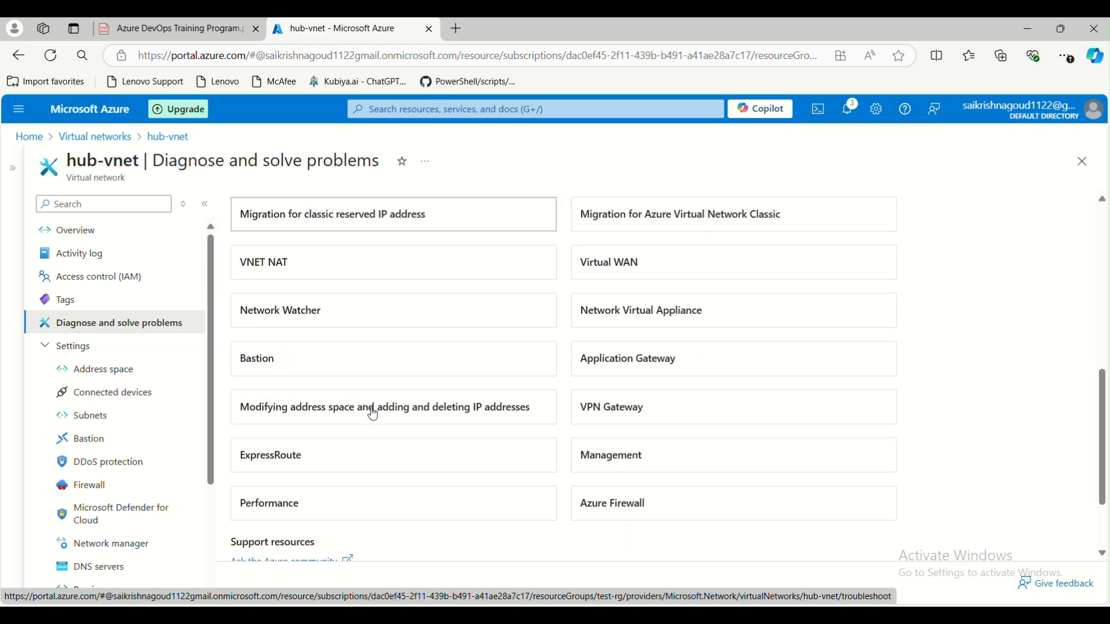
scroll(372, 436, "up", 10)
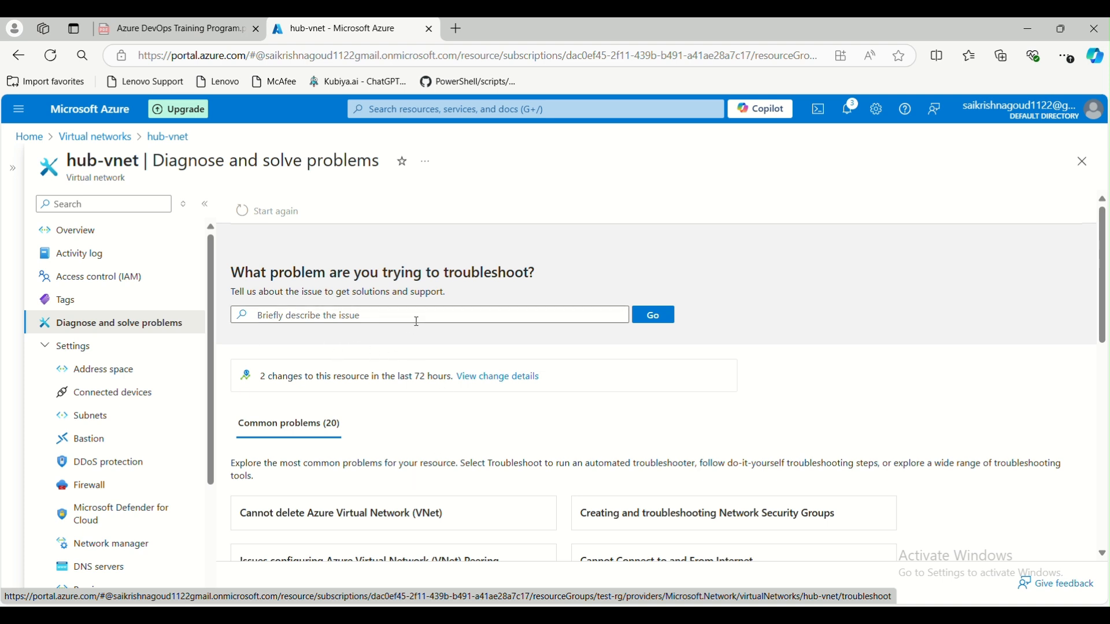
scroll(417, 321, "down", 3)
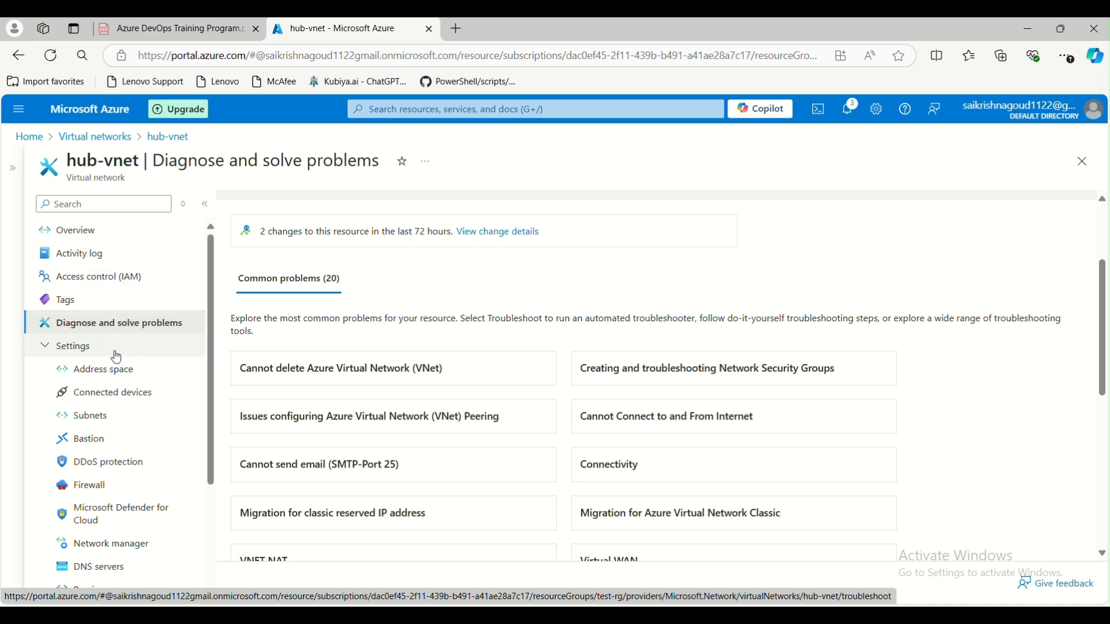
left_click(101, 373)
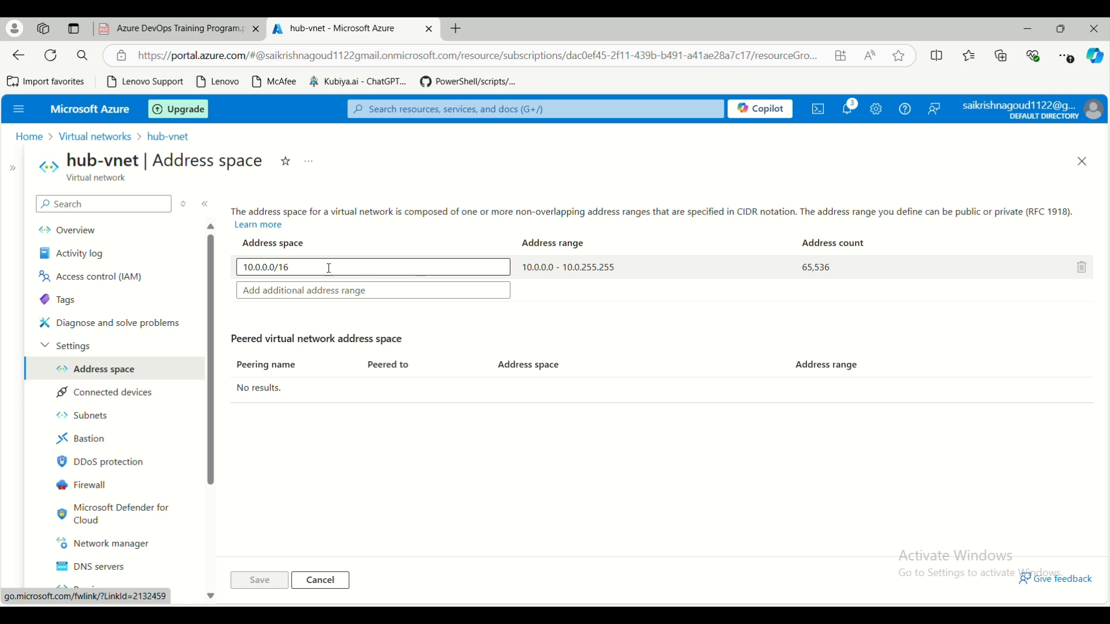
- Focus the 10.0.0.0/16 address entry, then bring up a blank Untitled Paint canvas
left_click(289, 270)
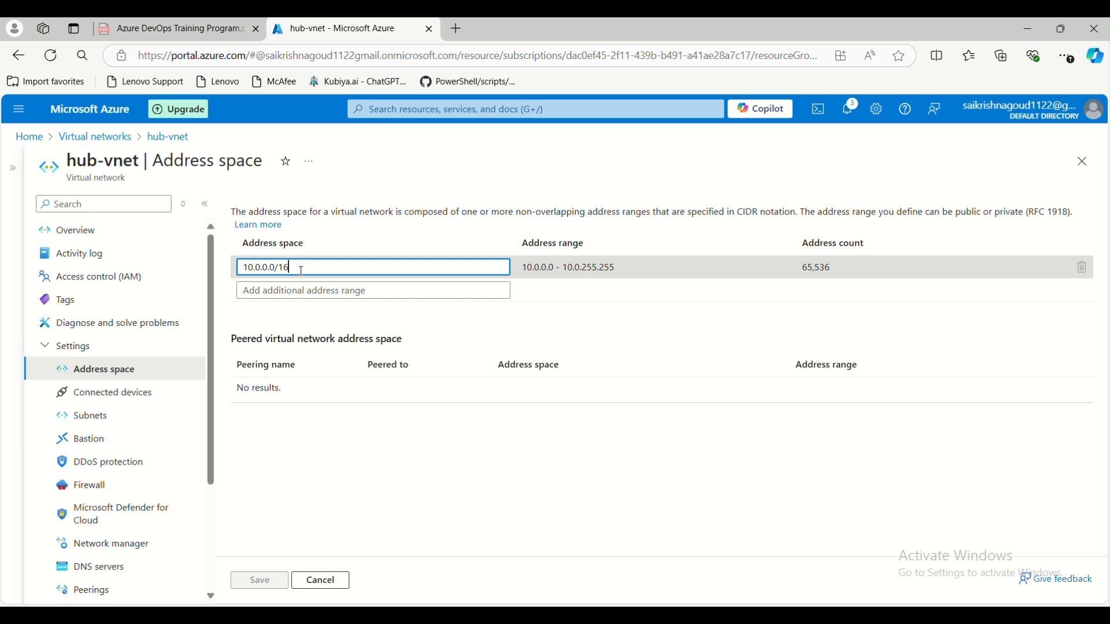
left_click(759, 616)
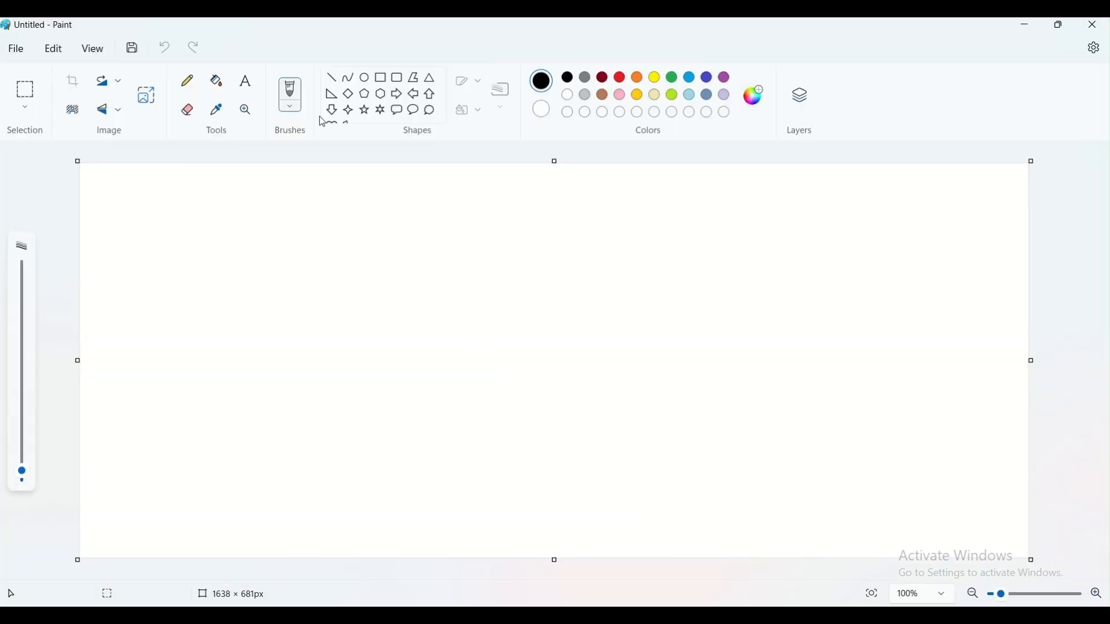
- Write the range 1-100 on the Paint canvas with the Text tool
left_click(246, 81)
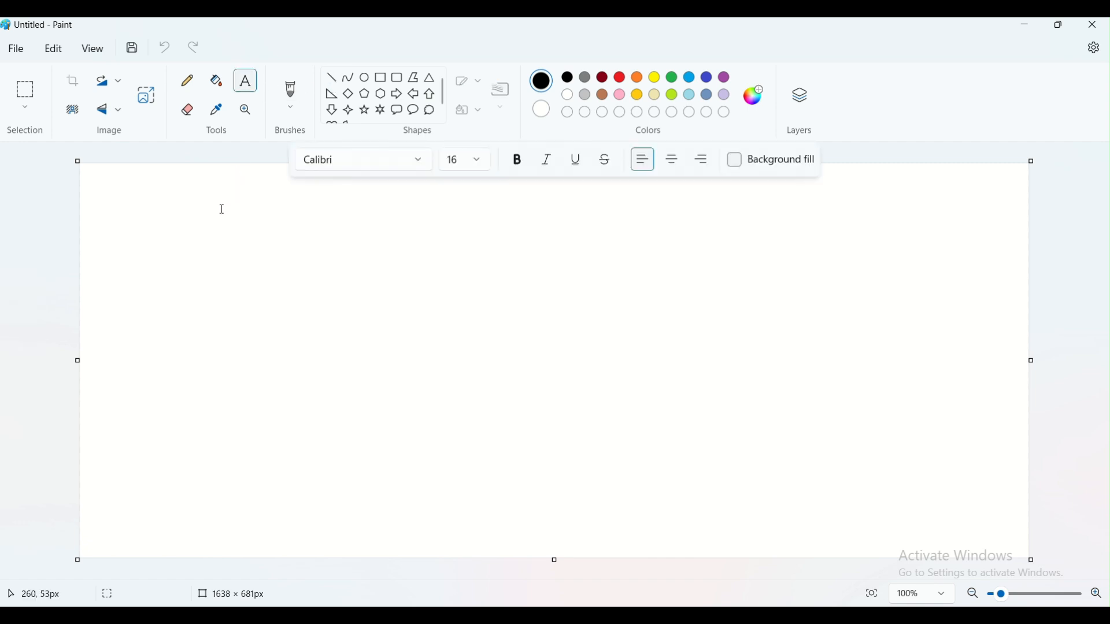
left_click(209, 221)
type("1-100")
left_click(422, 240)
left_click(478, 33)
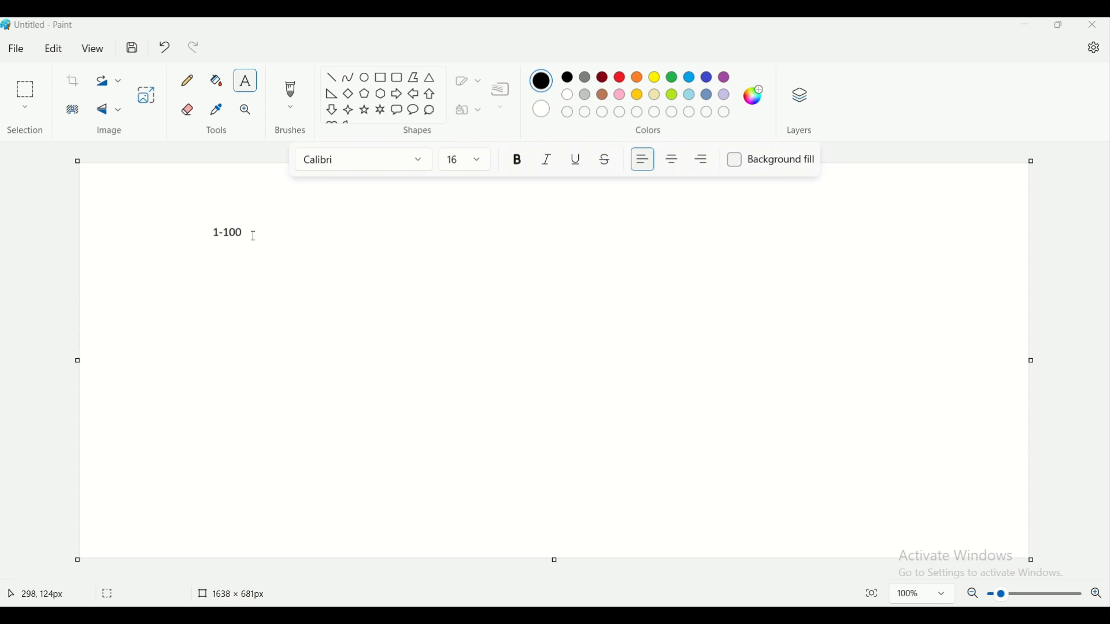
- Add the labels 1-110 and 101-200 beside it, then minimize Paint
left_click(302, 265)
type("1-1110")
key("BackSpace")
key("BackSpace")
key("BackSpace")
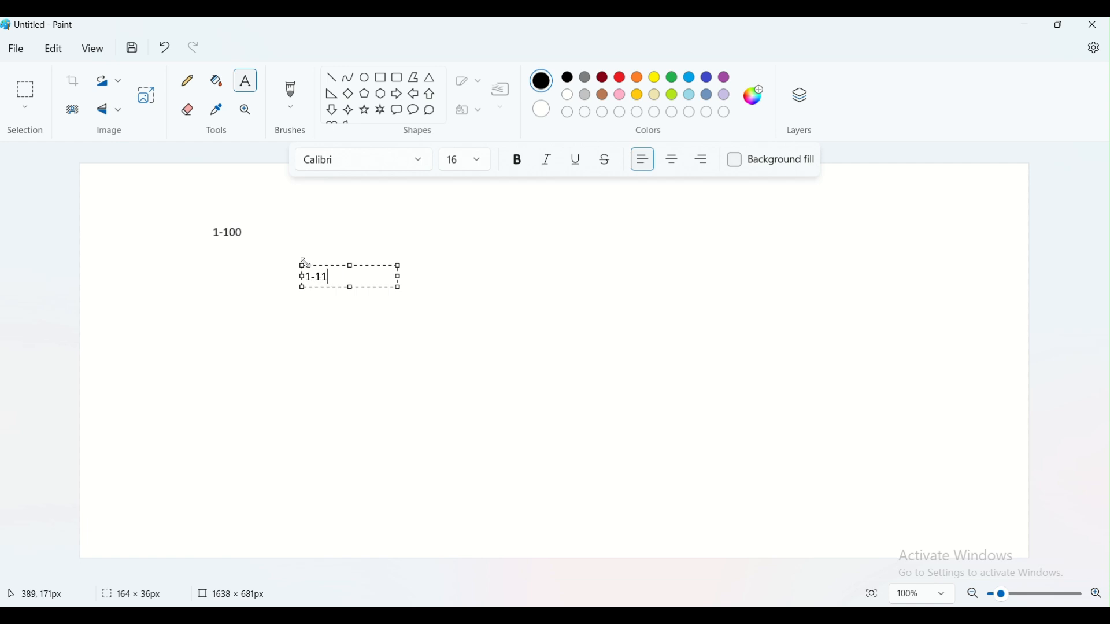
type("10")
left_click(295, 288)
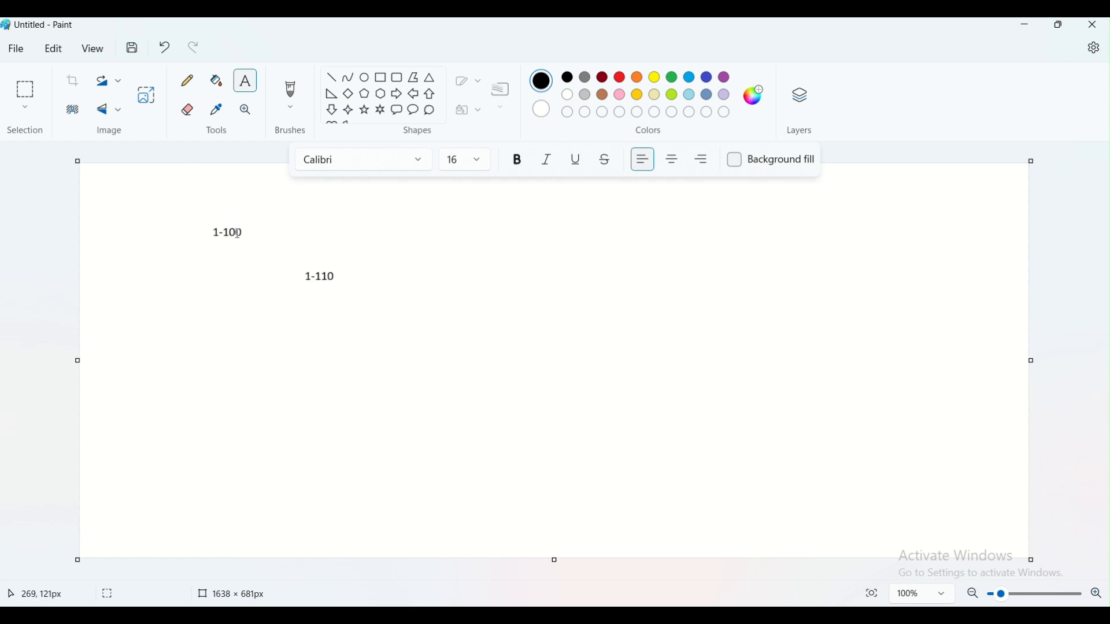
left_click(207, 274)
type("1")
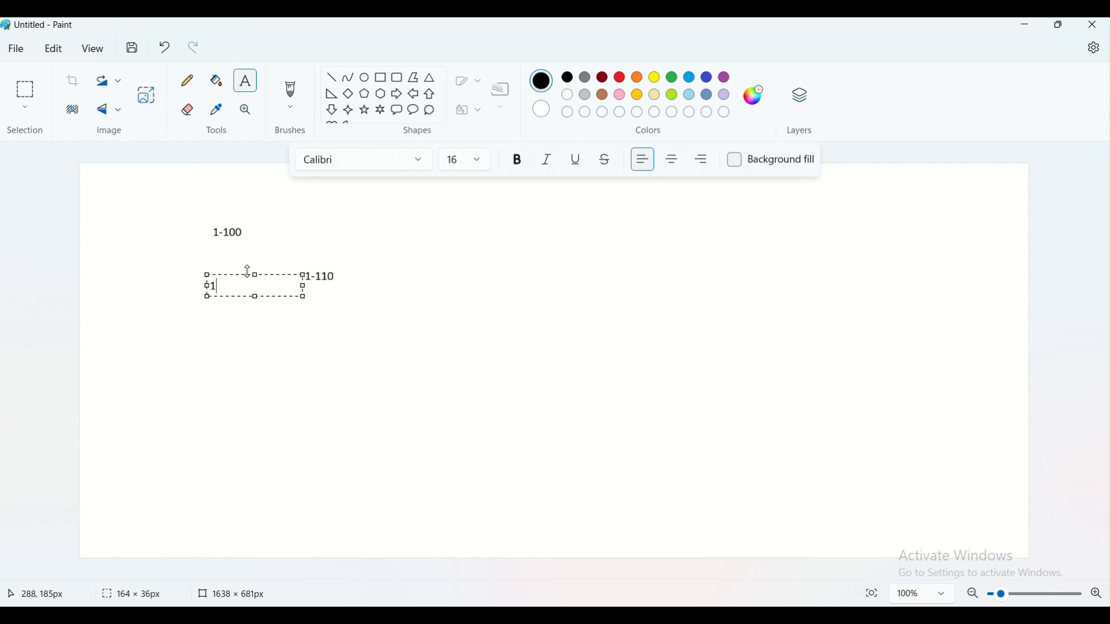
type("01-200")
left_click(352, 363)
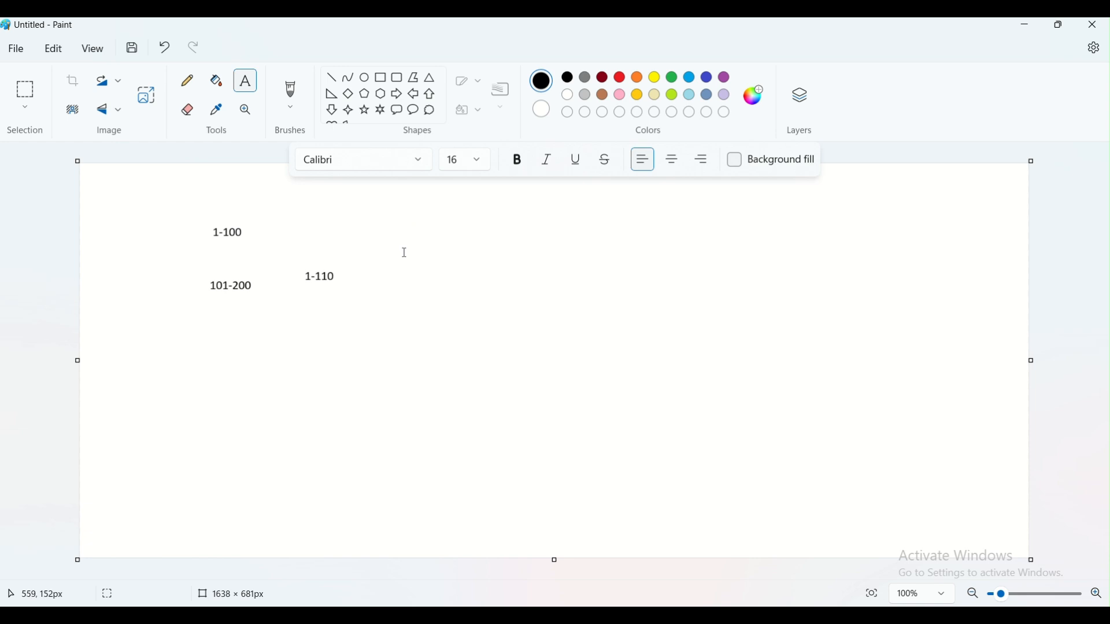
left_click(1025, 25)
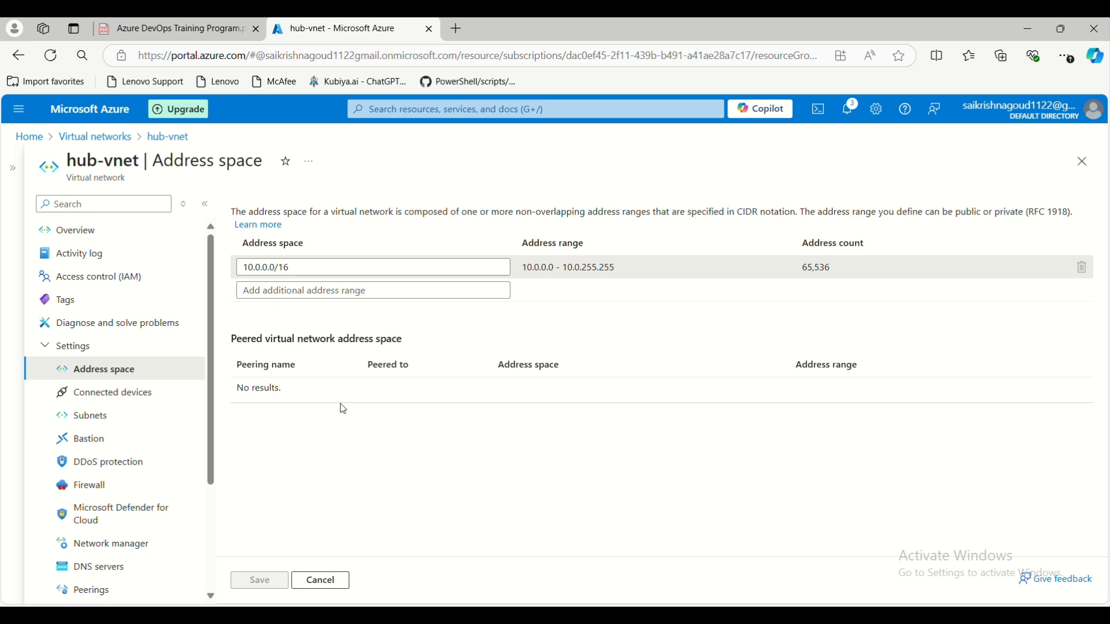
- Go to hub-vnet's Subnets list and open Add a subnet, proposing default2 at 10.0.1.0/24
left_click(118, 395)
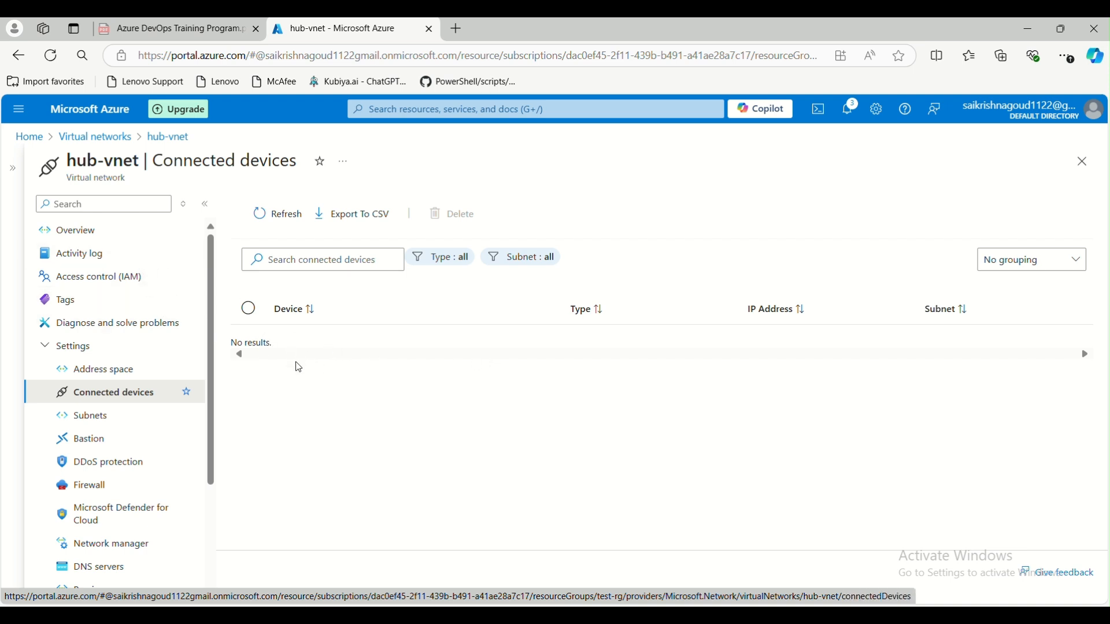
left_click(104, 421)
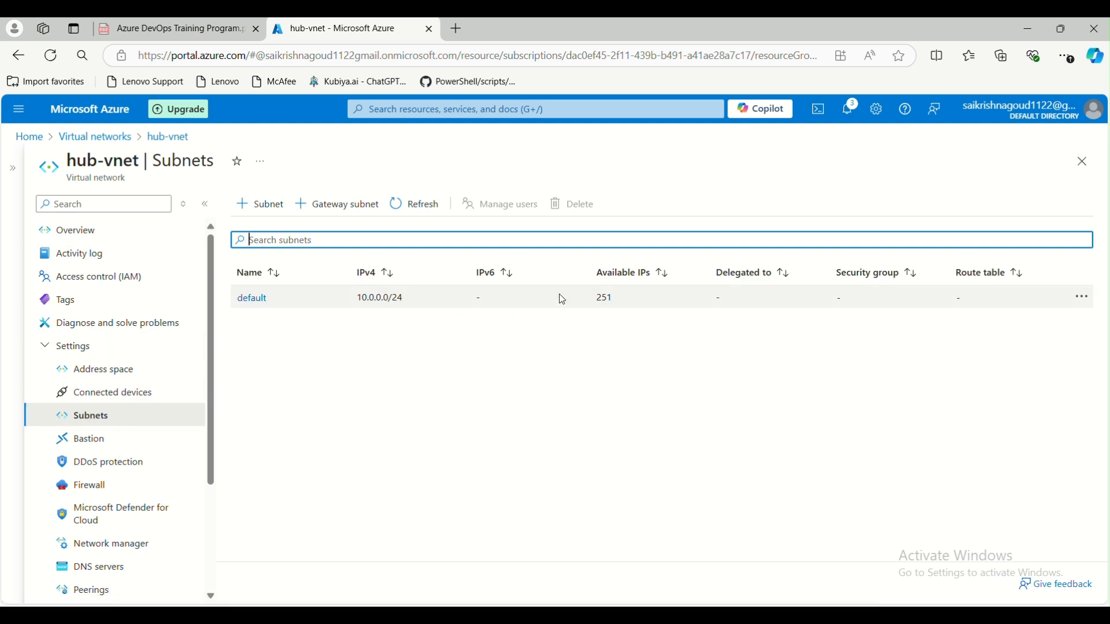
double_click(602, 299)
left_click(560, 330)
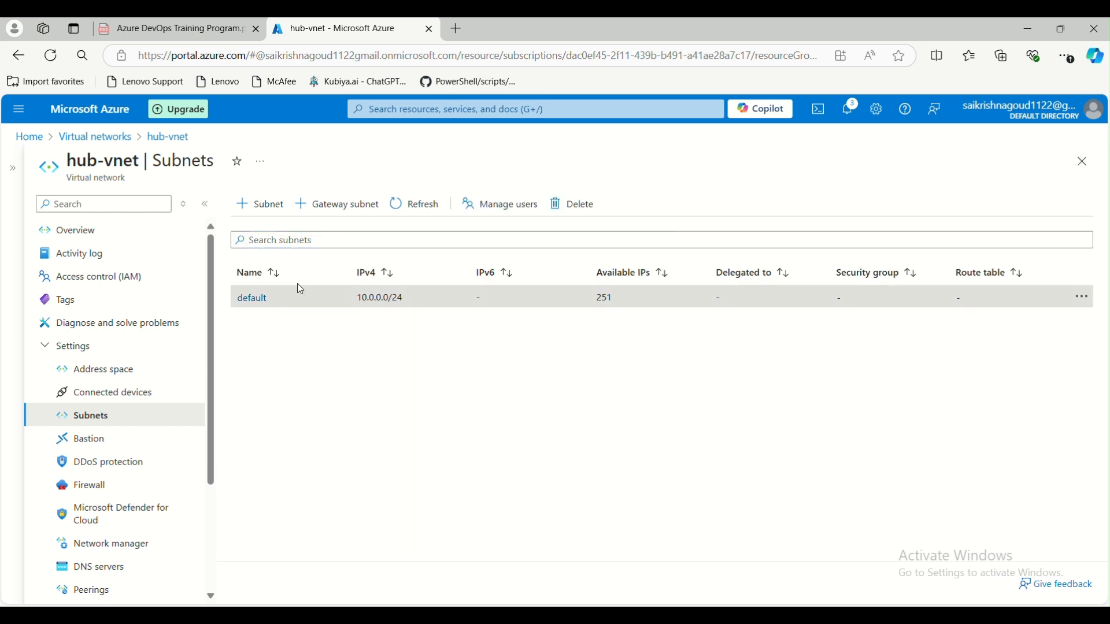
left_click(259, 203)
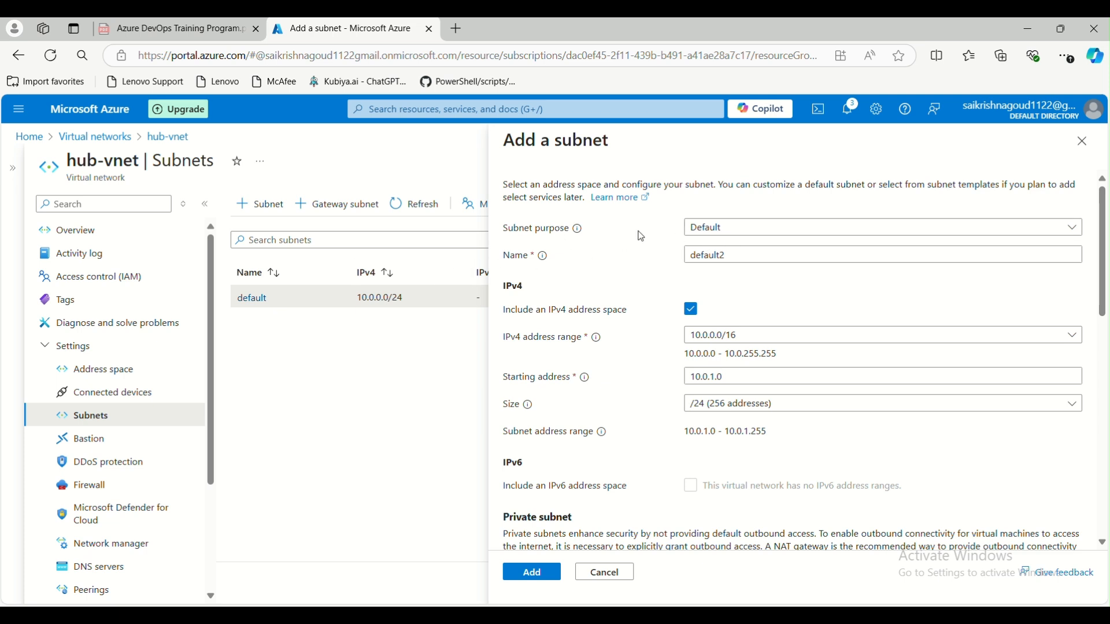
- Keep the subnet purpose as Default and rename default2 to test-subnet
left_click(710, 230)
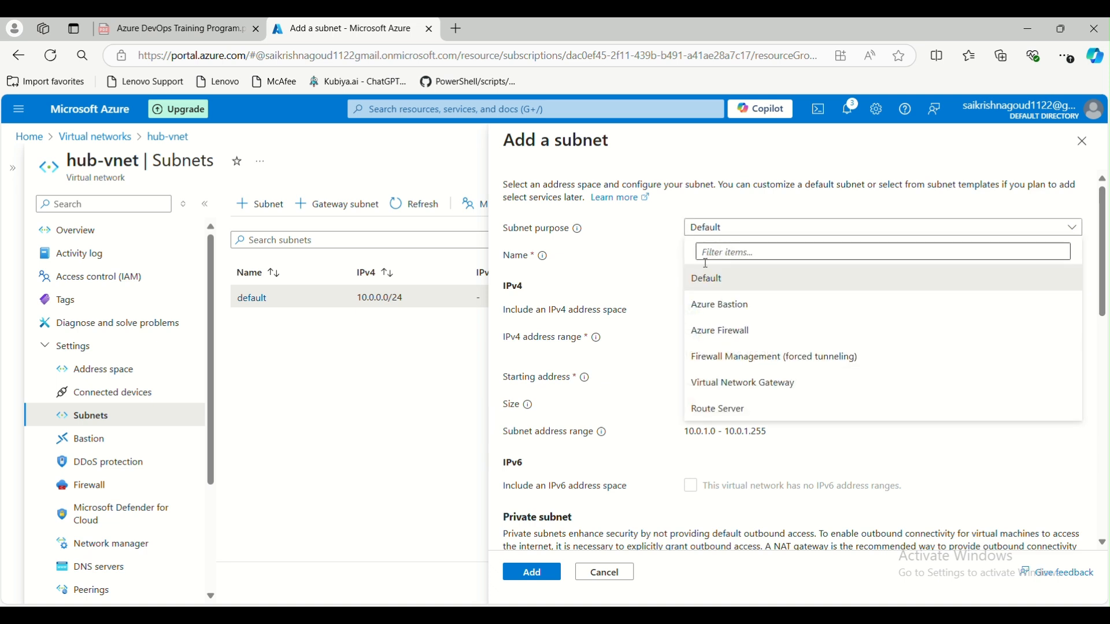
left_click(729, 280)
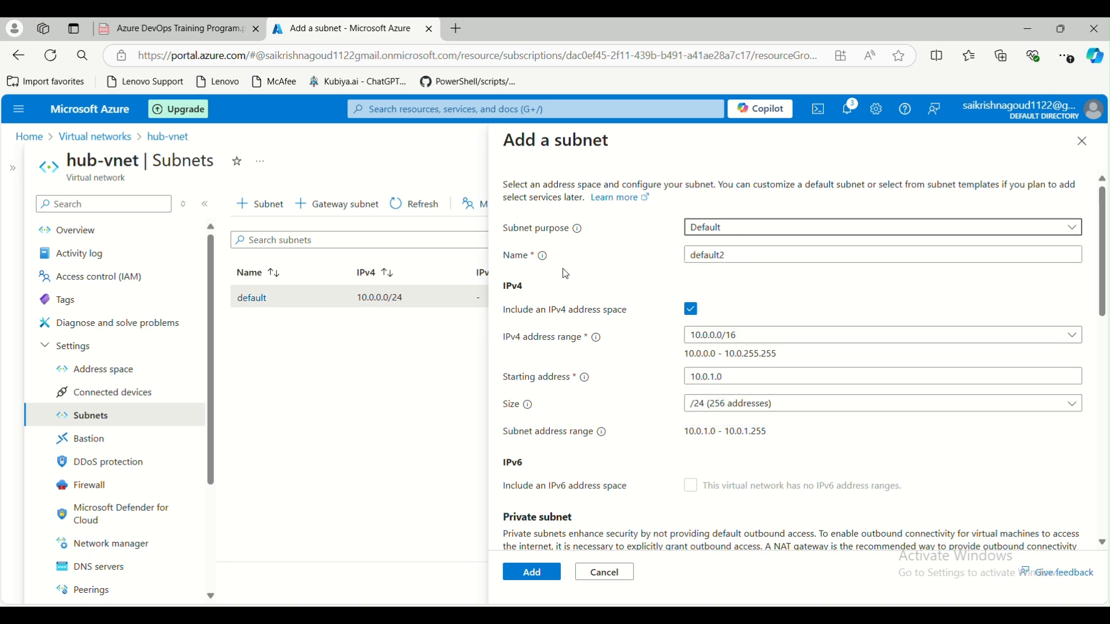
left_click_drag(741, 256, 670, 266)
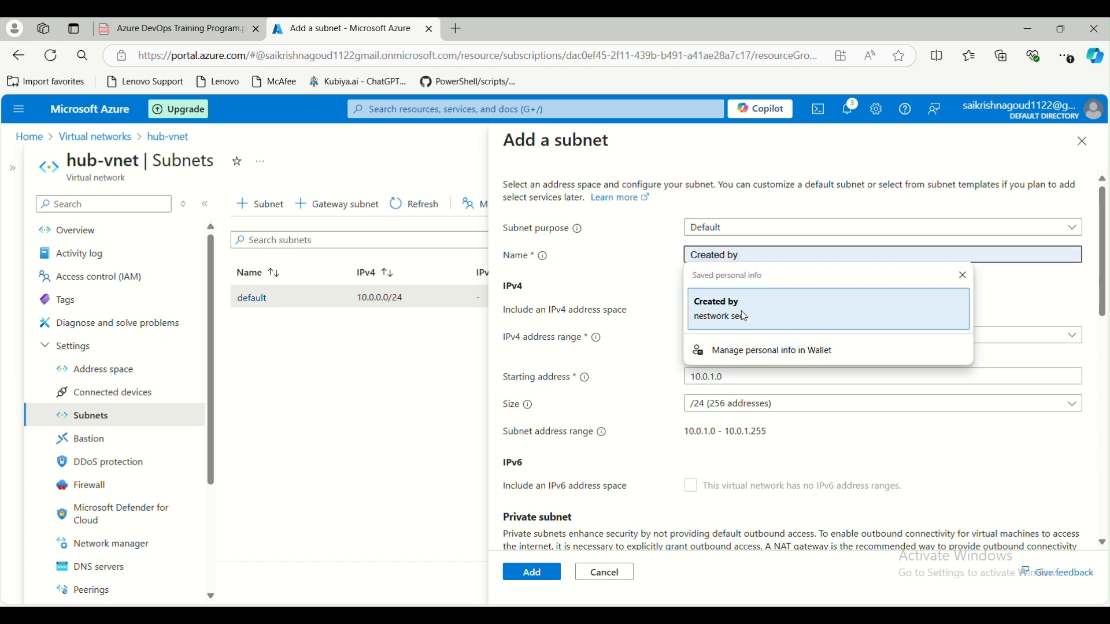
type("test-subnet")
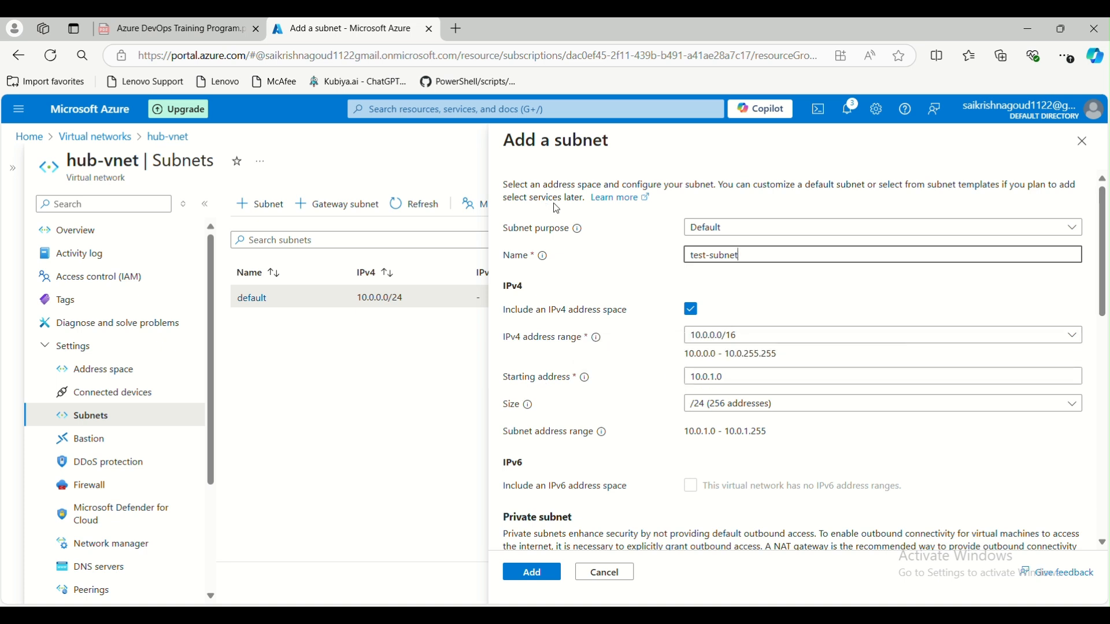
- Set the subnet size to /22, covering 10.0.4.0 - 10.0.7.255 with 1,024 addresses
left_click_drag(692, 381, 739, 377)
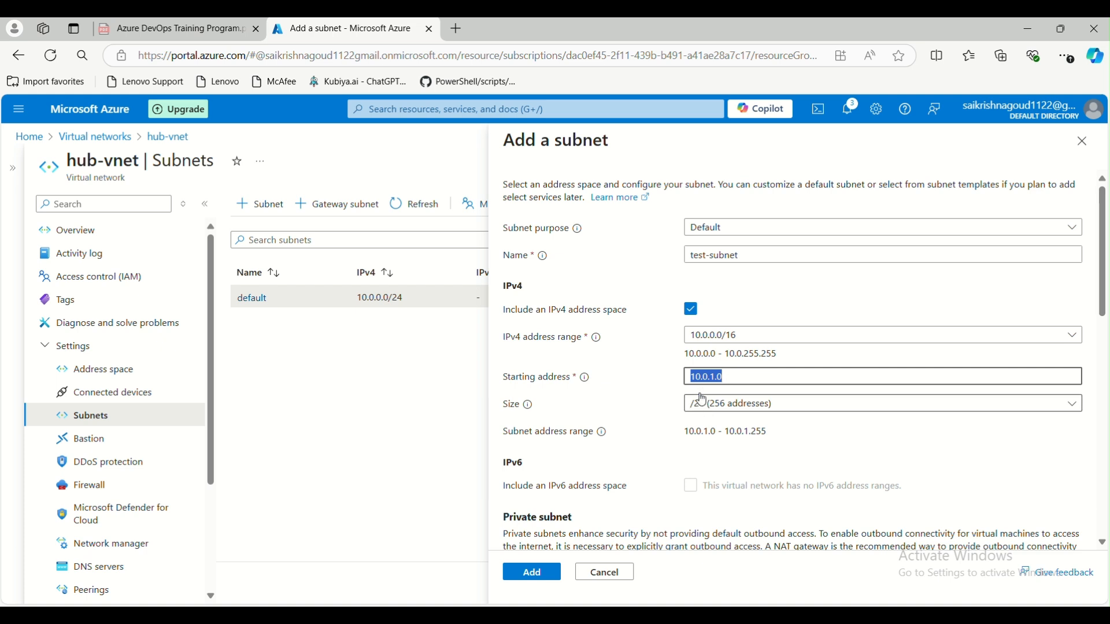
left_click(706, 382)
left_click(730, 417)
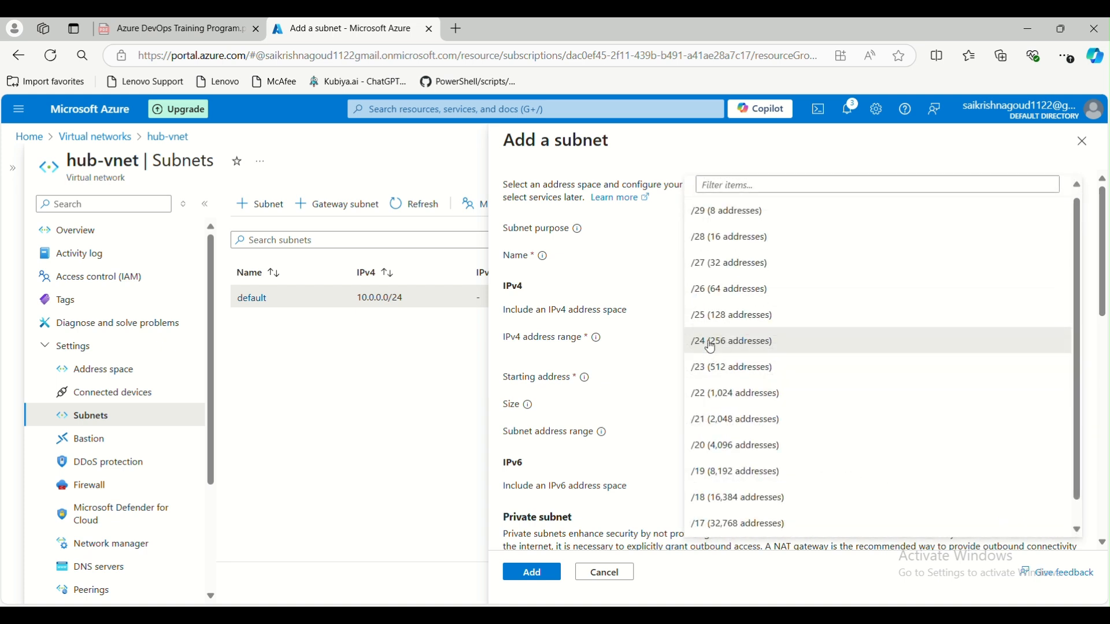
left_click(730, 370)
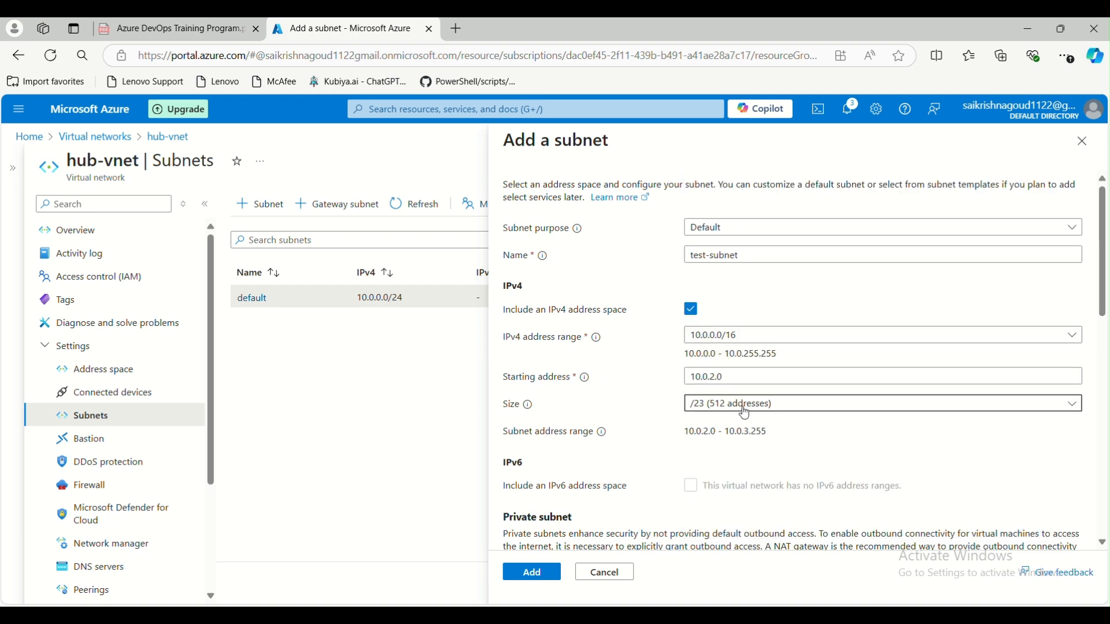
left_click(745, 415)
left_click(720, 400)
left_click_drag(687, 435, 772, 431)
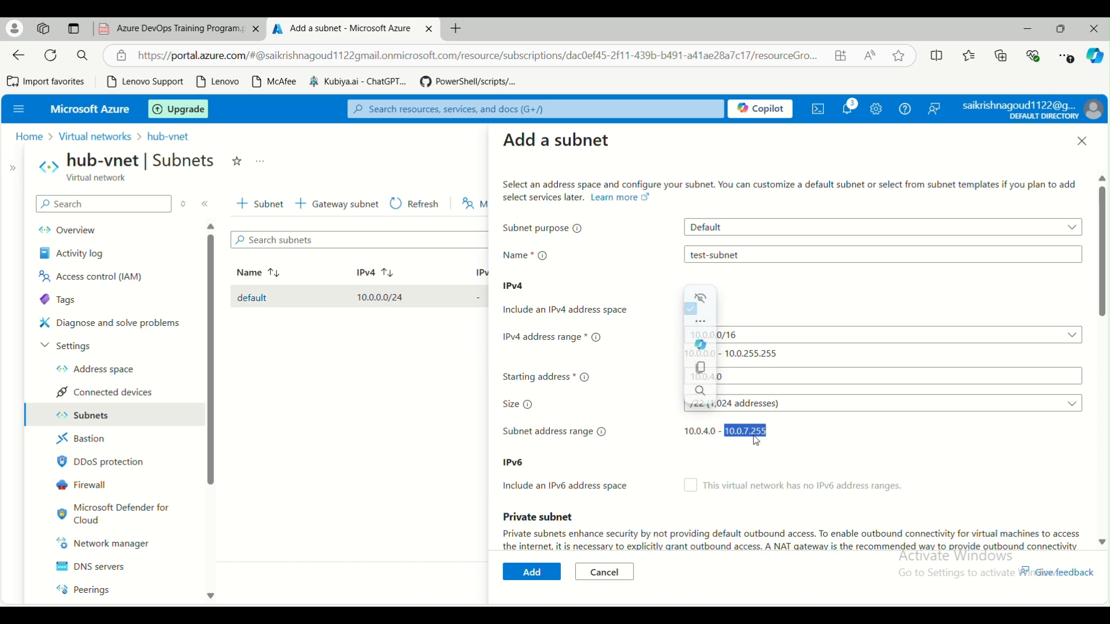
left_click(726, 451)
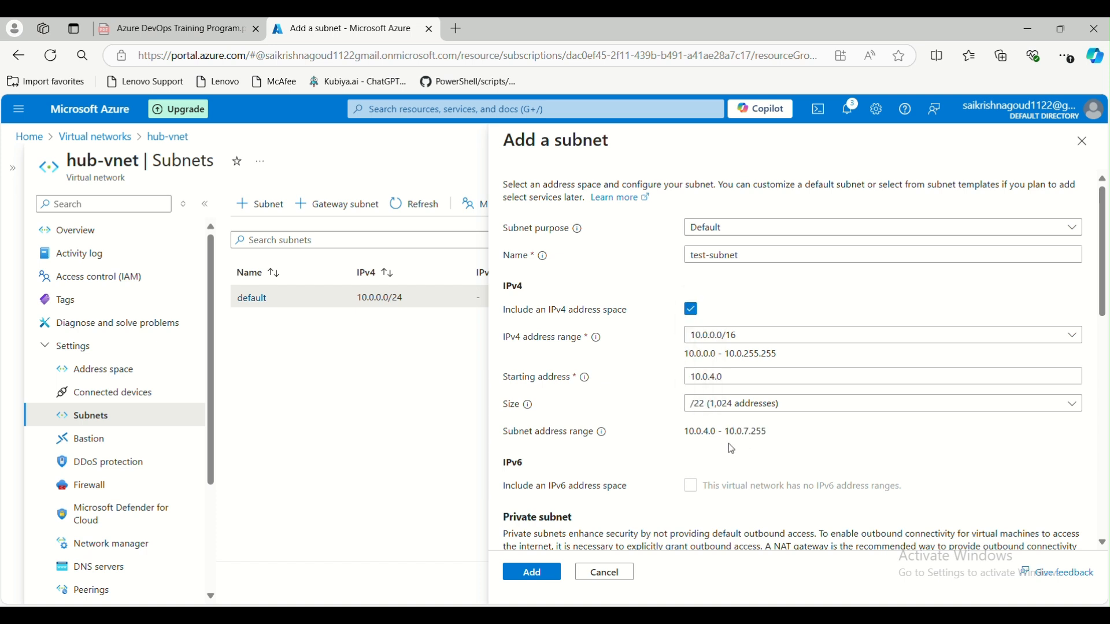
- Leave the private subnet option disabled after briefly toggling it on
scroll(630, 457, "down", 3)
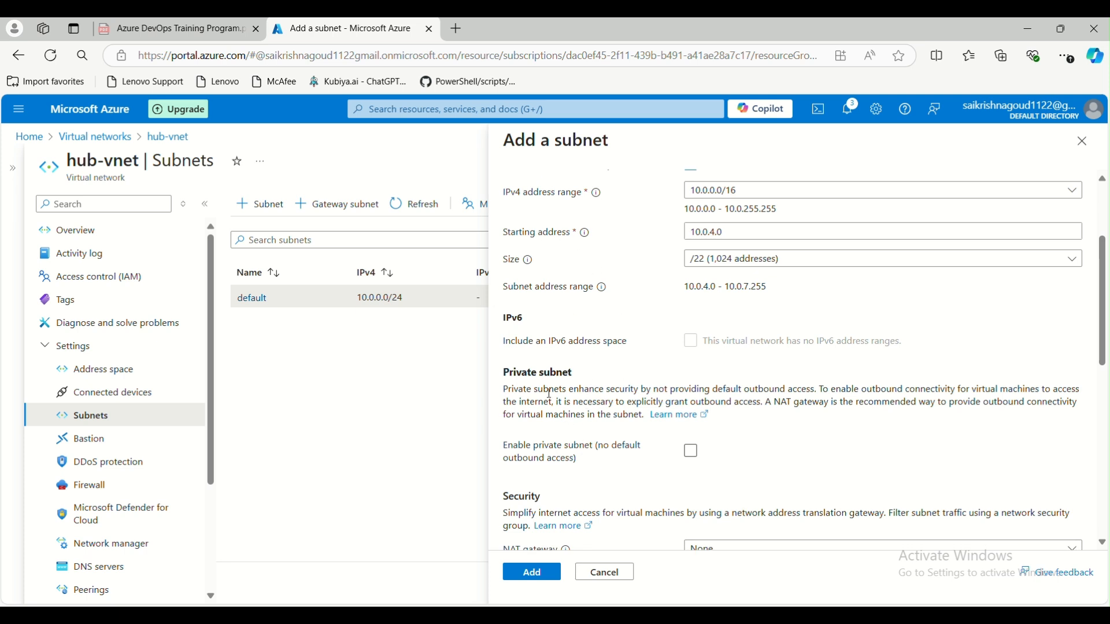
left_click(691, 454)
left_click(691, 454)
left_click(696, 455)
- Keep NAT gateway, network security group and route table all set to None
scroll(712, 454, "down", 4)
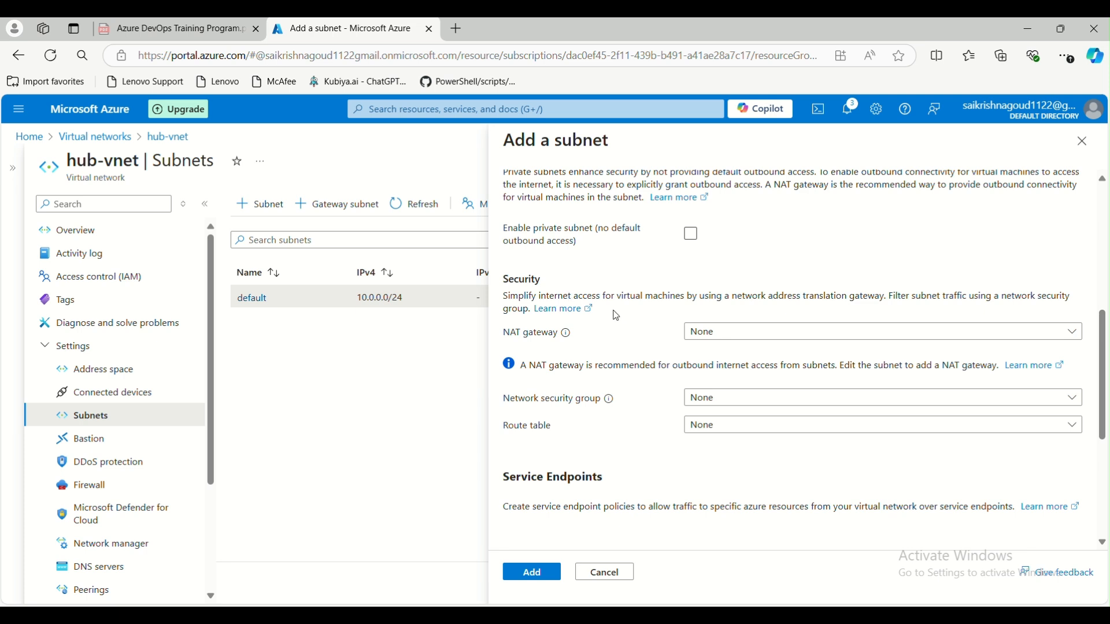
left_click(741, 337)
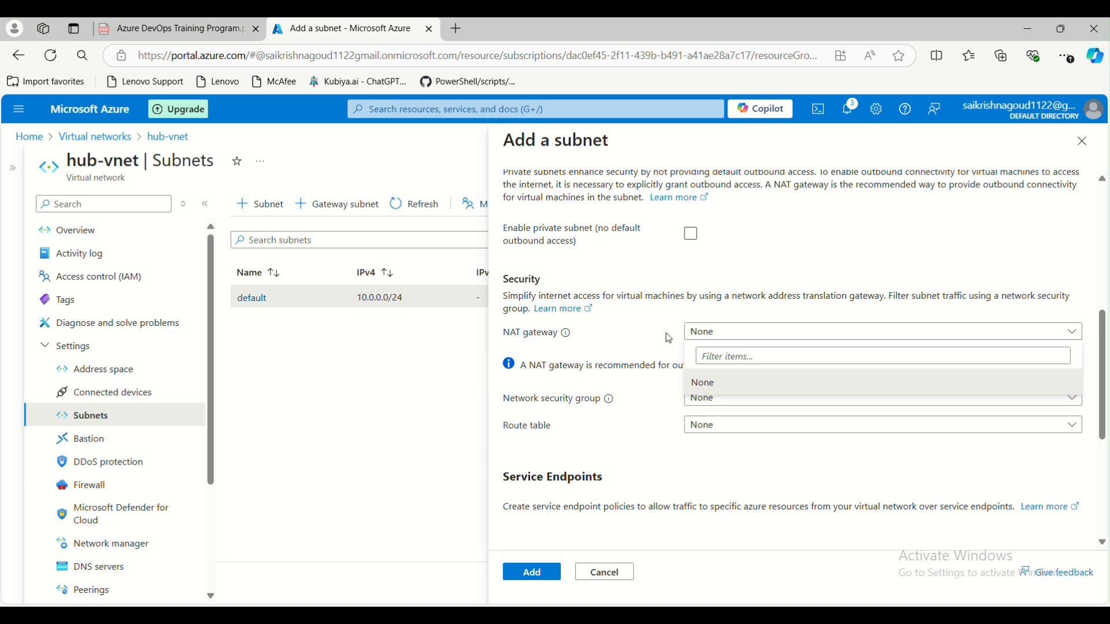
left_click(644, 332)
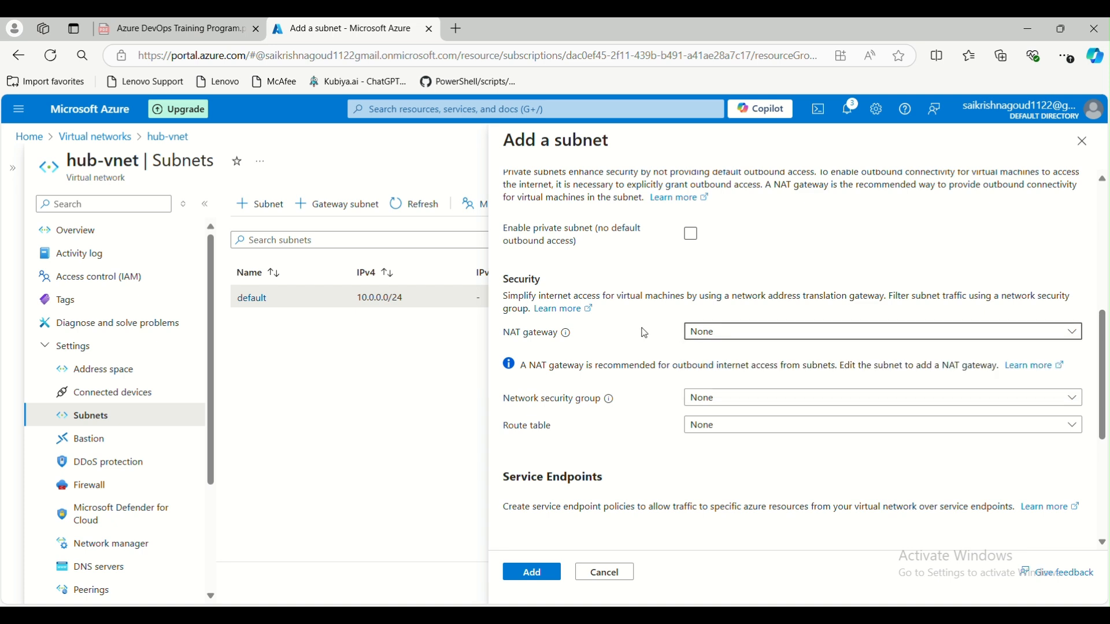
left_click(712, 402)
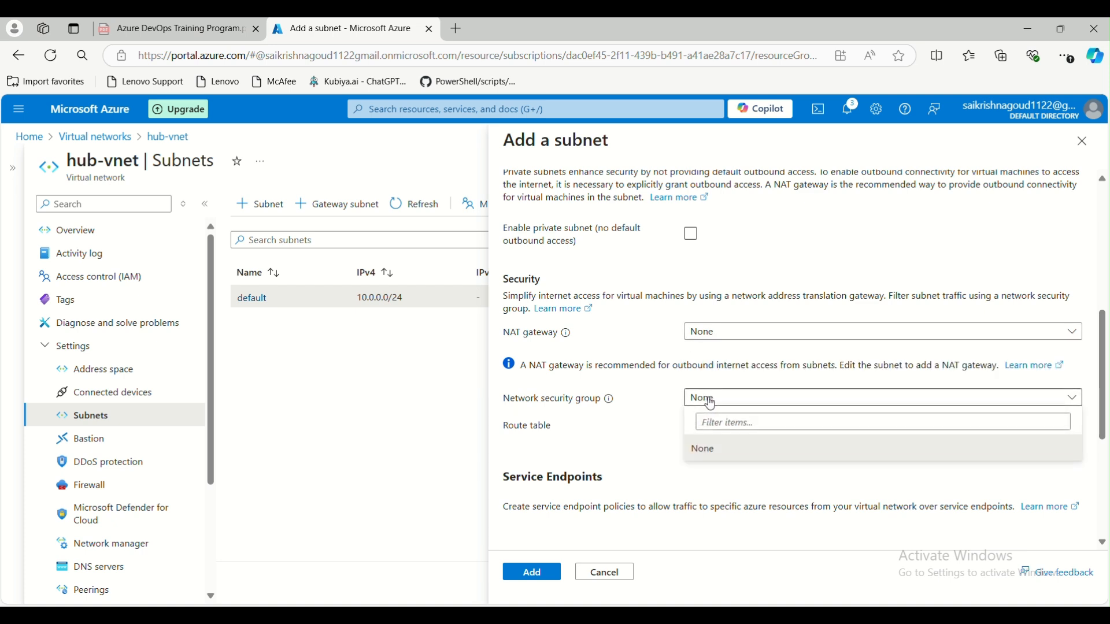
left_click(617, 435)
left_click(710, 437)
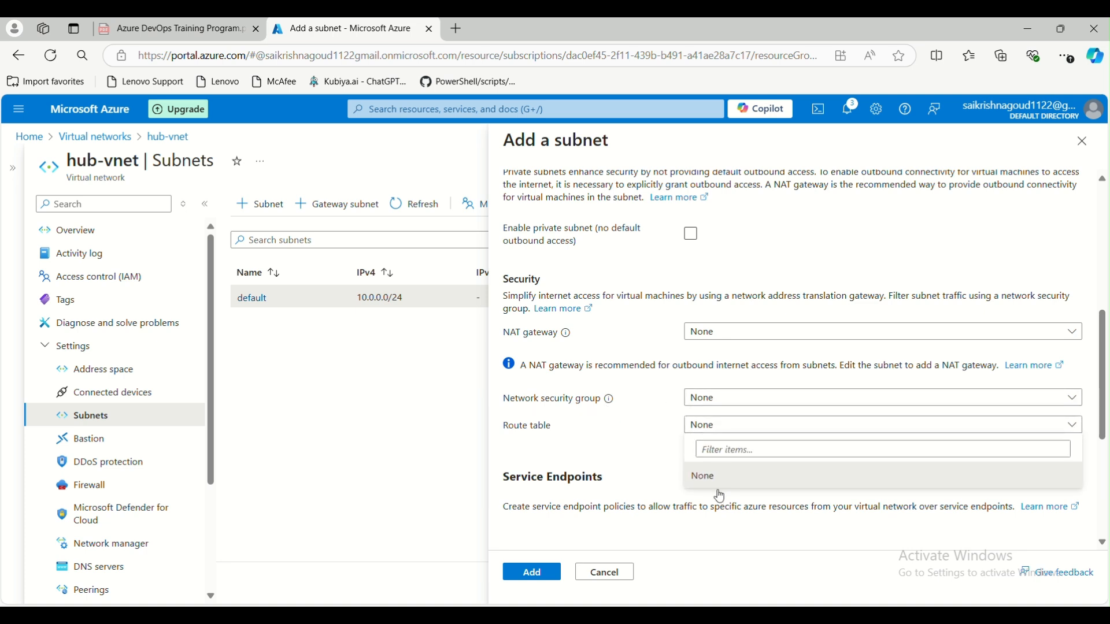
left_click(663, 448)
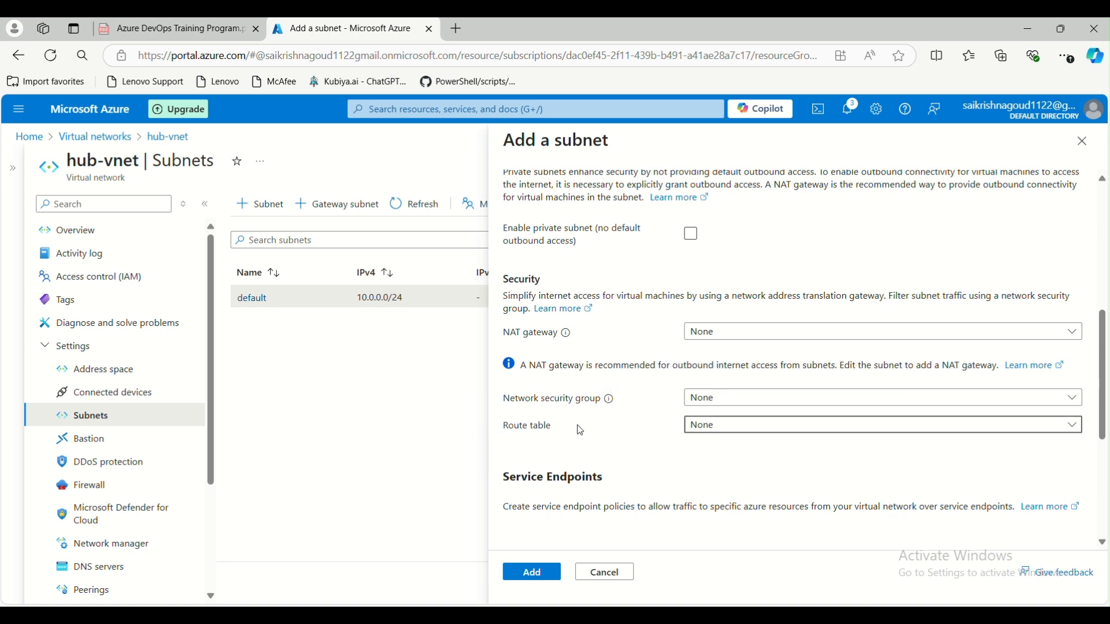
- Scroll to the service endpoints section and show the available service endpoints
left_click_drag(538, 141, 611, 142)
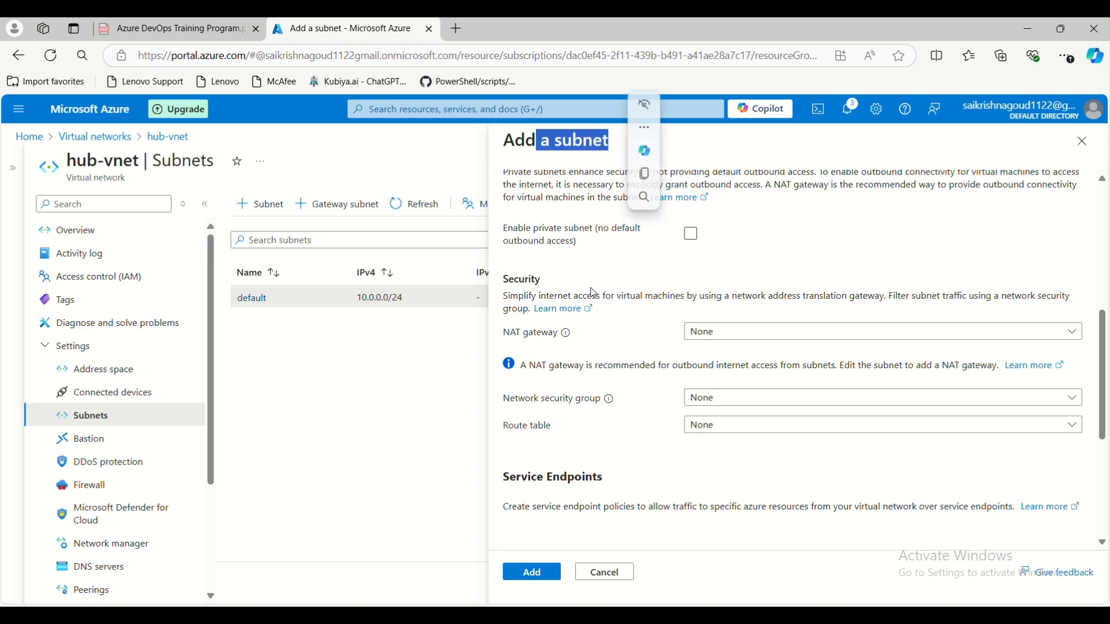
scroll(642, 449, "down", 3)
scroll(642, 448, "down", 1)
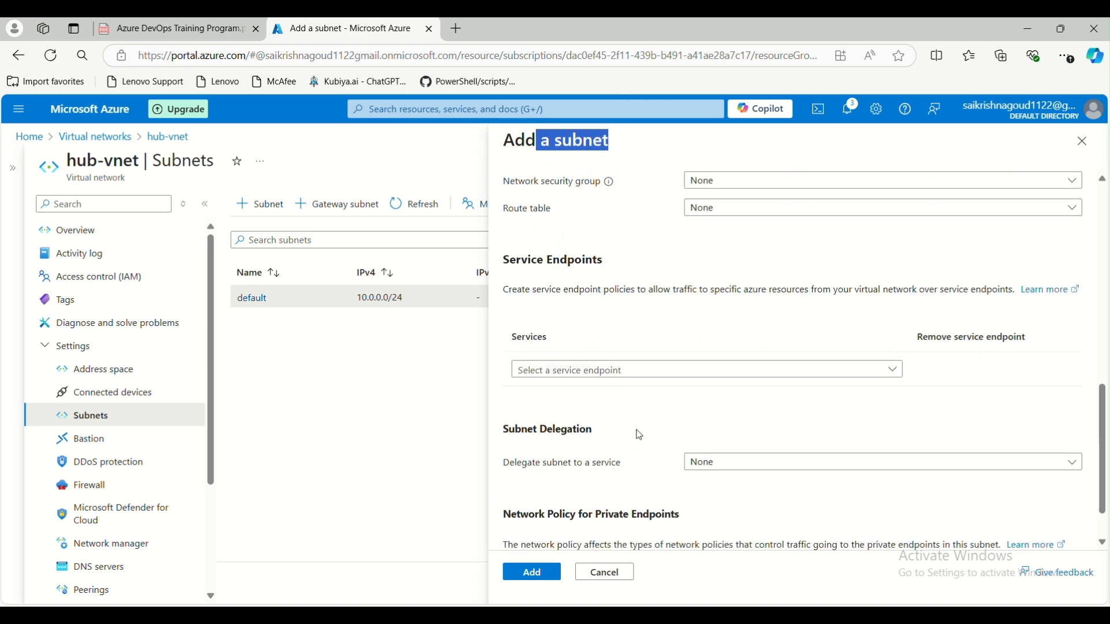
left_click(624, 375)
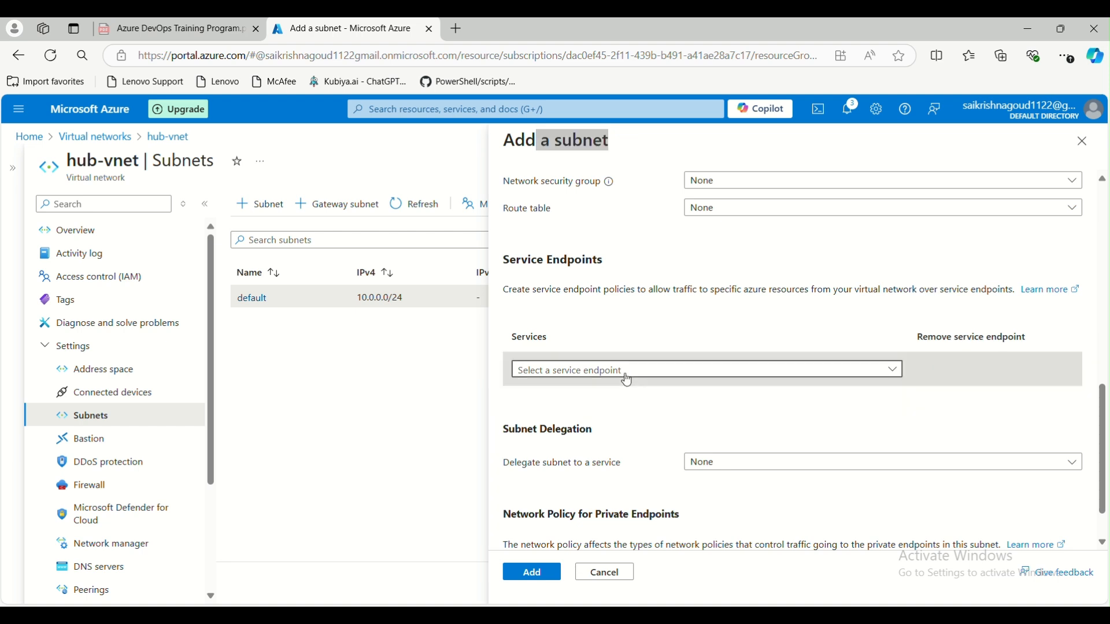
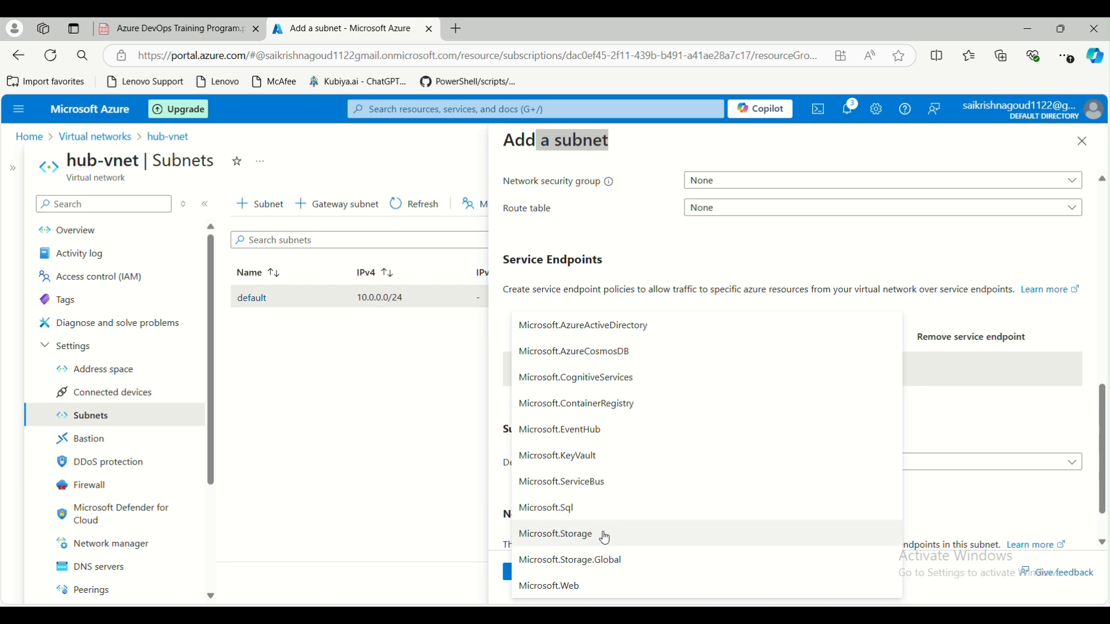
- Add Microsoft.Web as the new subnet's service endpoint and open the subnet delegation list
left_click(573, 593)
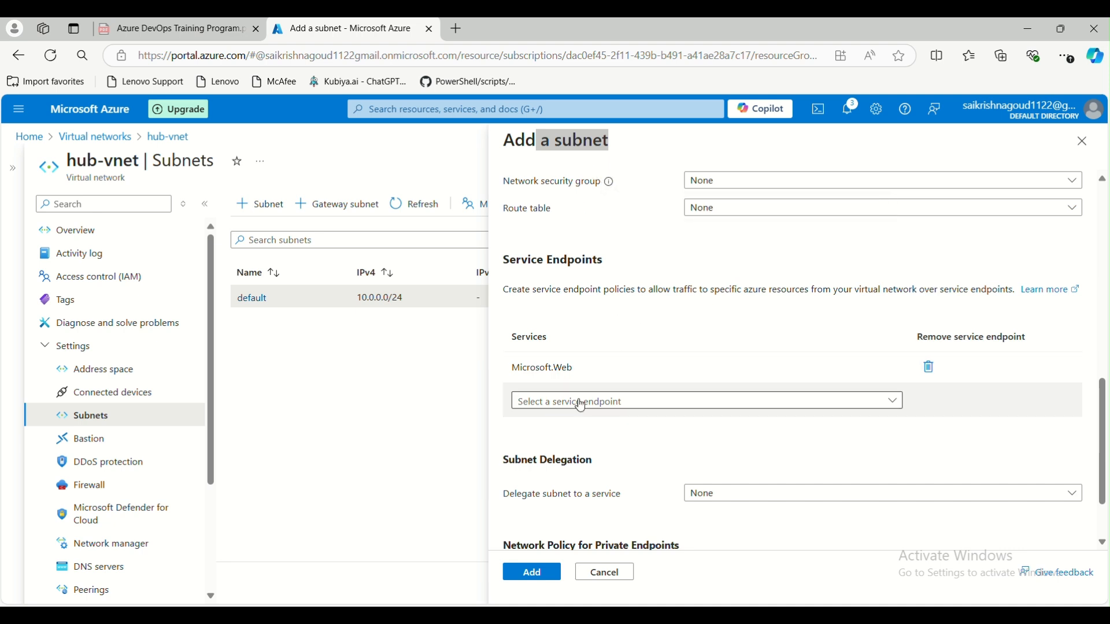
scroll(684, 445, "down", 2)
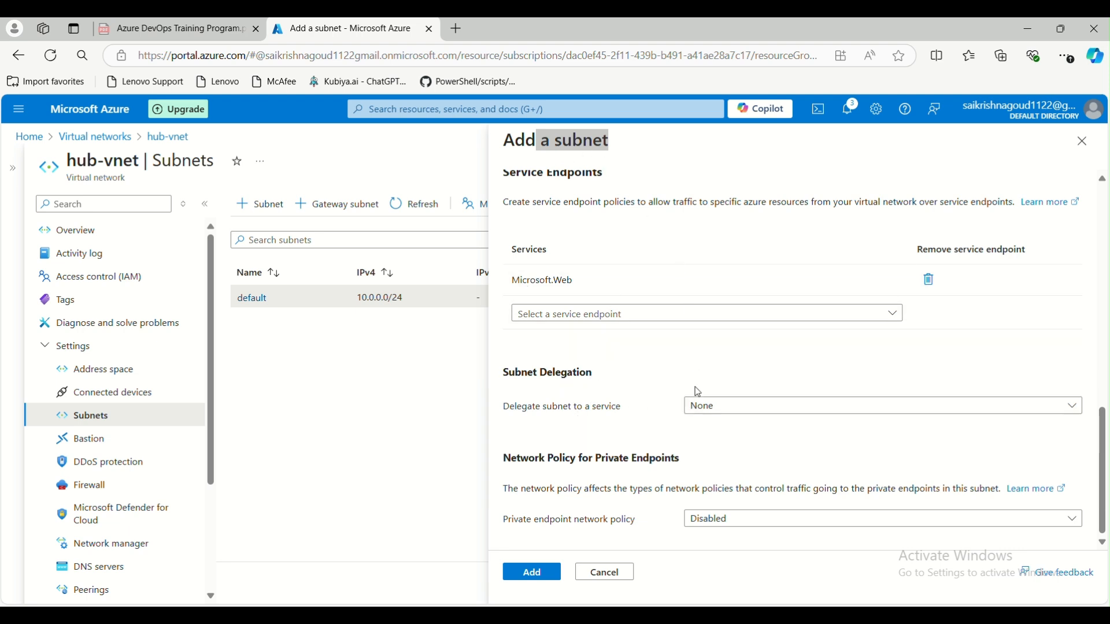
left_click(709, 409)
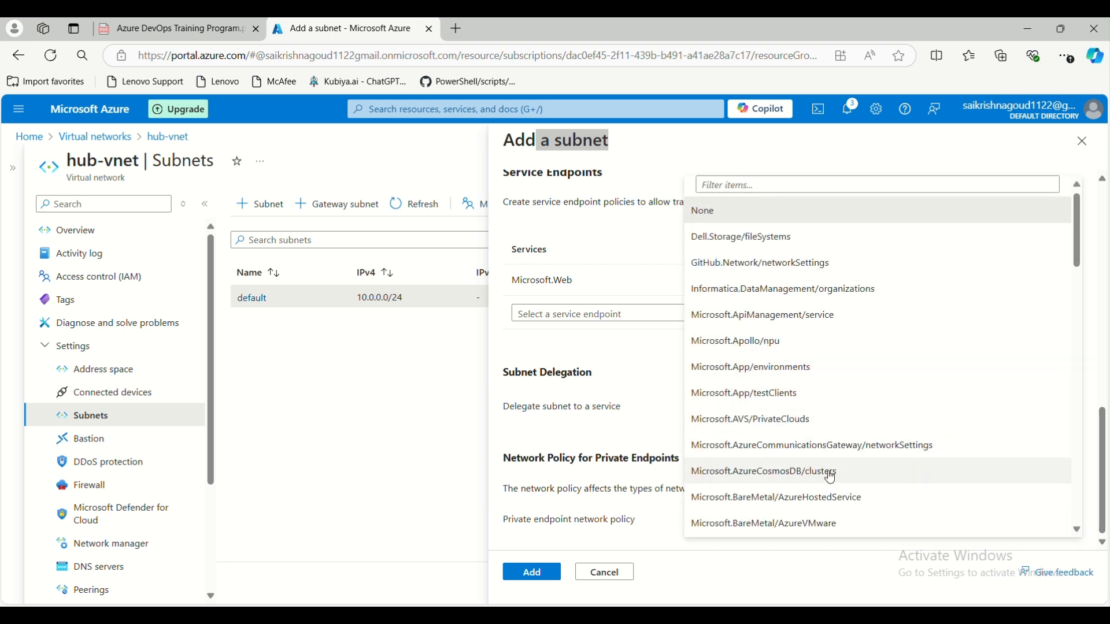
- Browse the delegation services without choosing, then remove the Microsoft.Web service endpoint
scroll(830, 474, "down", 4)
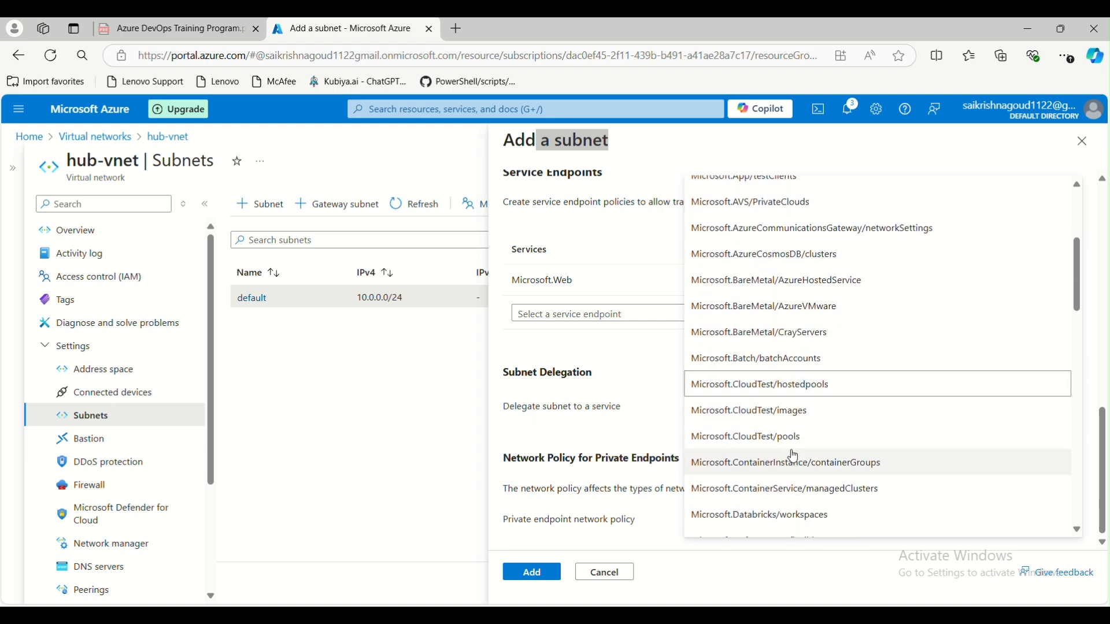
scroll(793, 455, "down", 4)
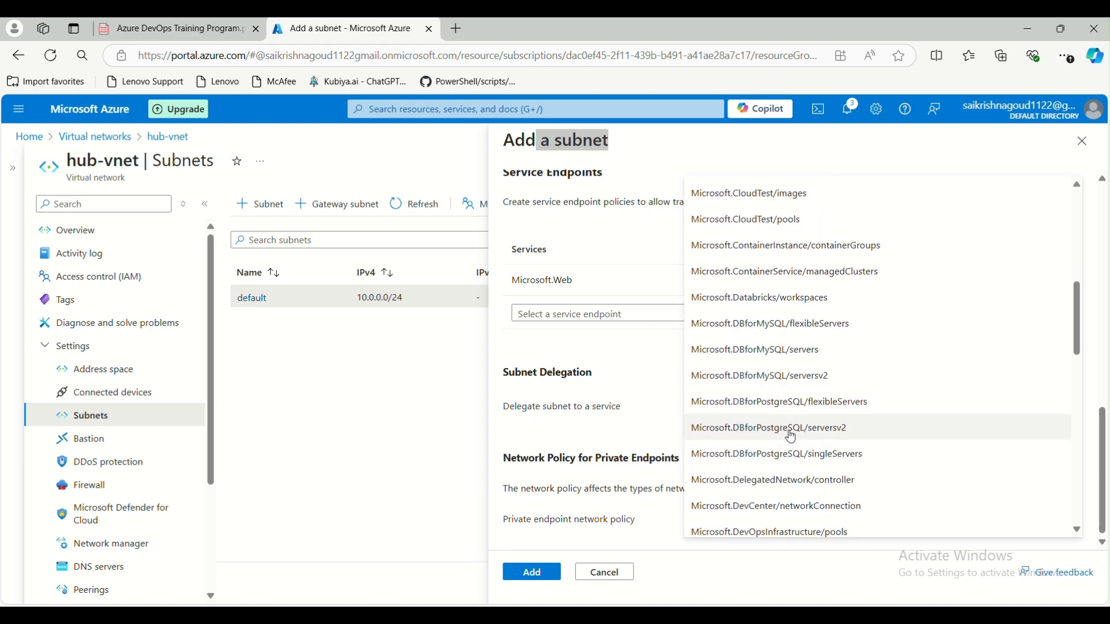
scroll(794, 438, "down", 10)
left_click(649, 362)
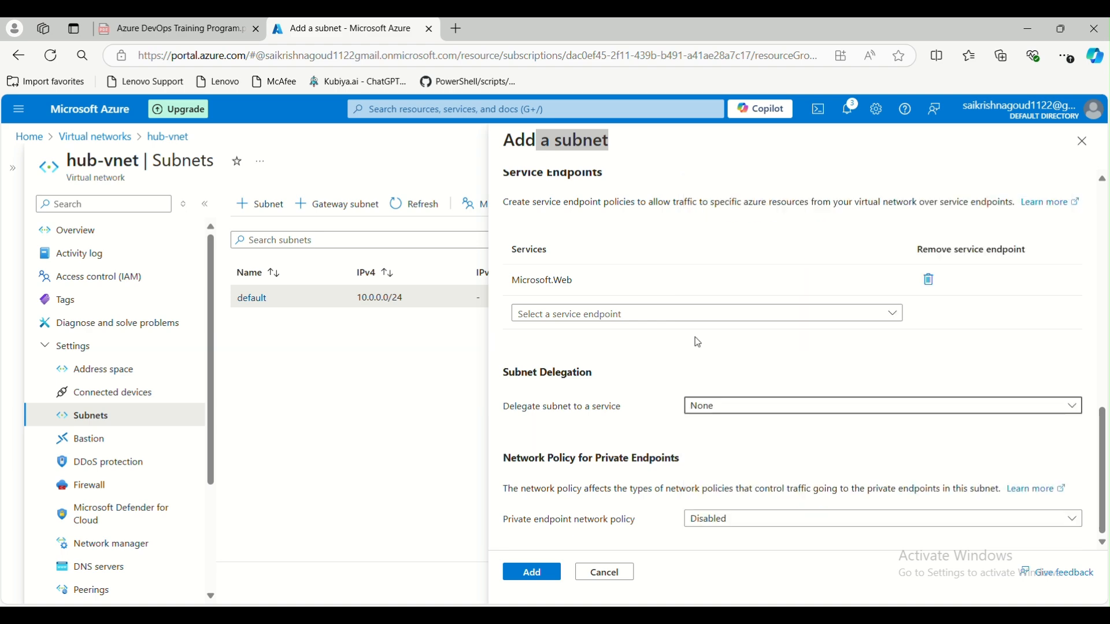
left_click(746, 404)
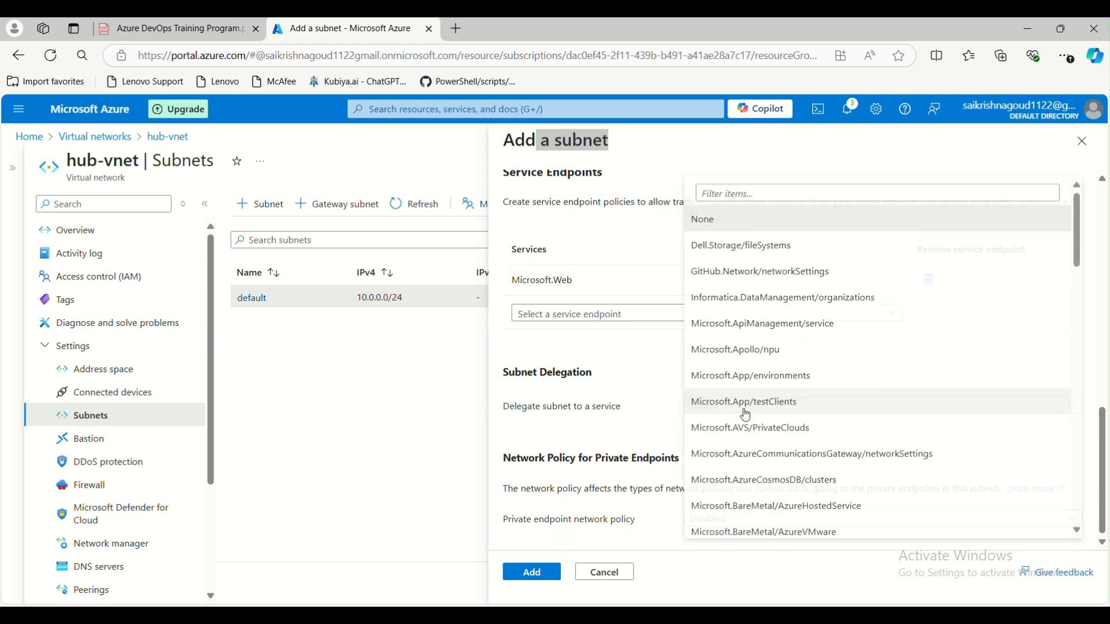
scroll(772, 399, "down", 2)
left_click(611, 287)
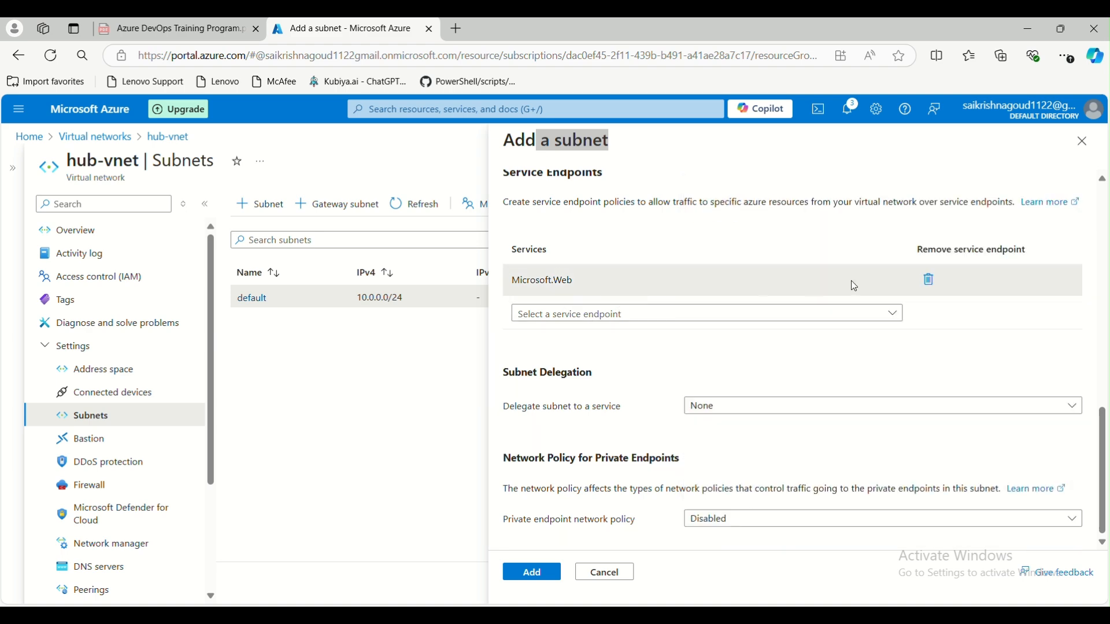
left_click(926, 284)
- Delegate the subnet to Microsoft.Synapse/workspaces
left_click(748, 414)
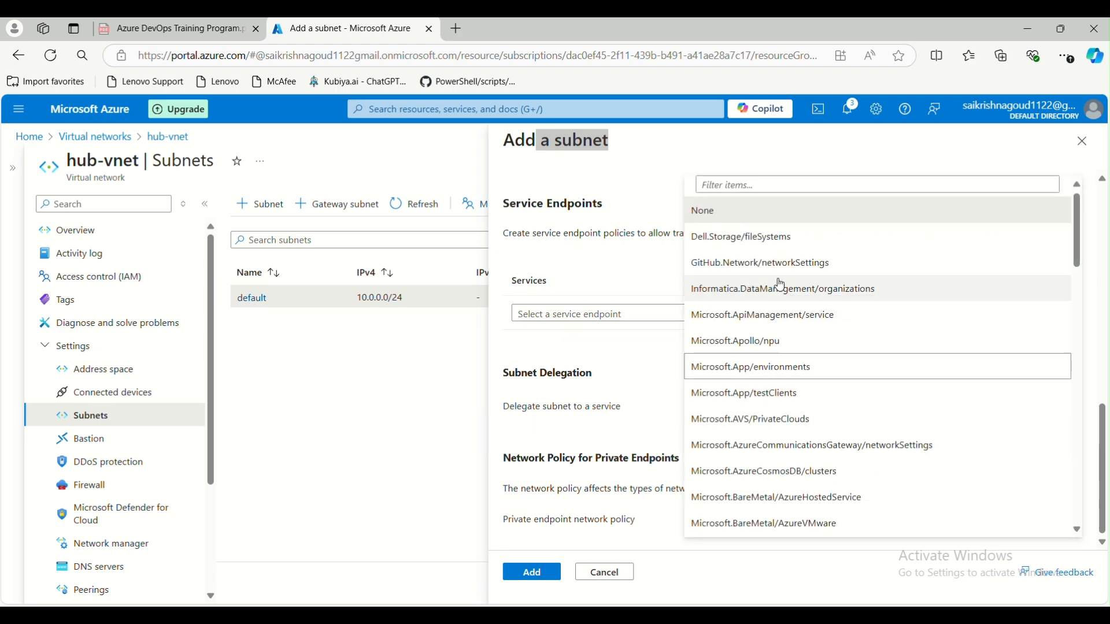
scroll(789, 323, "down", 8)
scroll(791, 346, "down", 7)
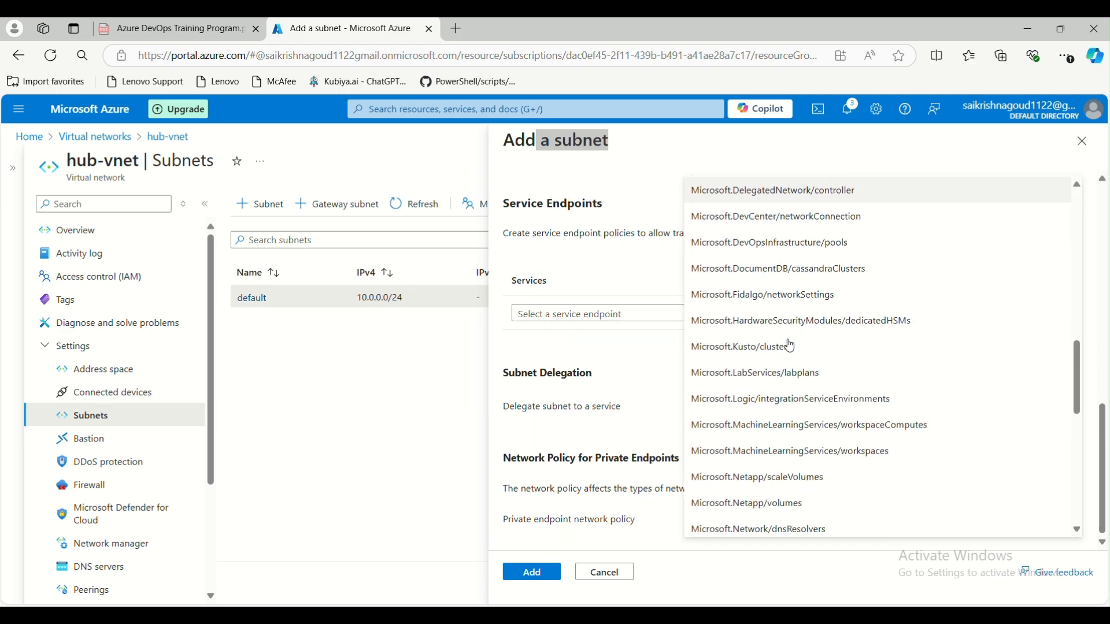
scroll(752, 273, "down", 4)
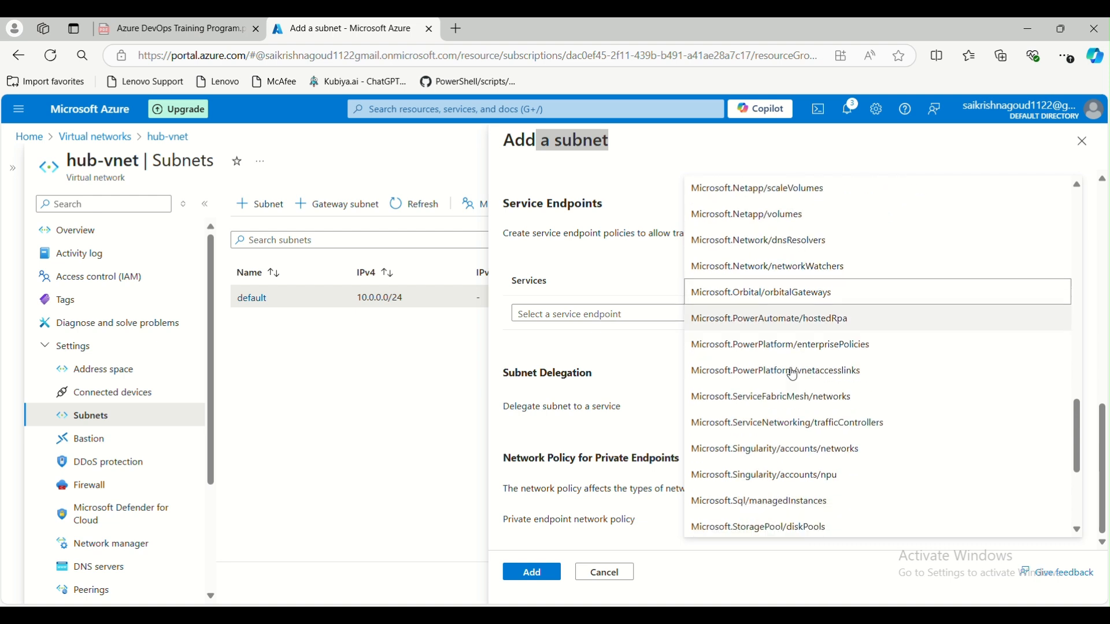
scroll(773, 362, "down", 3)
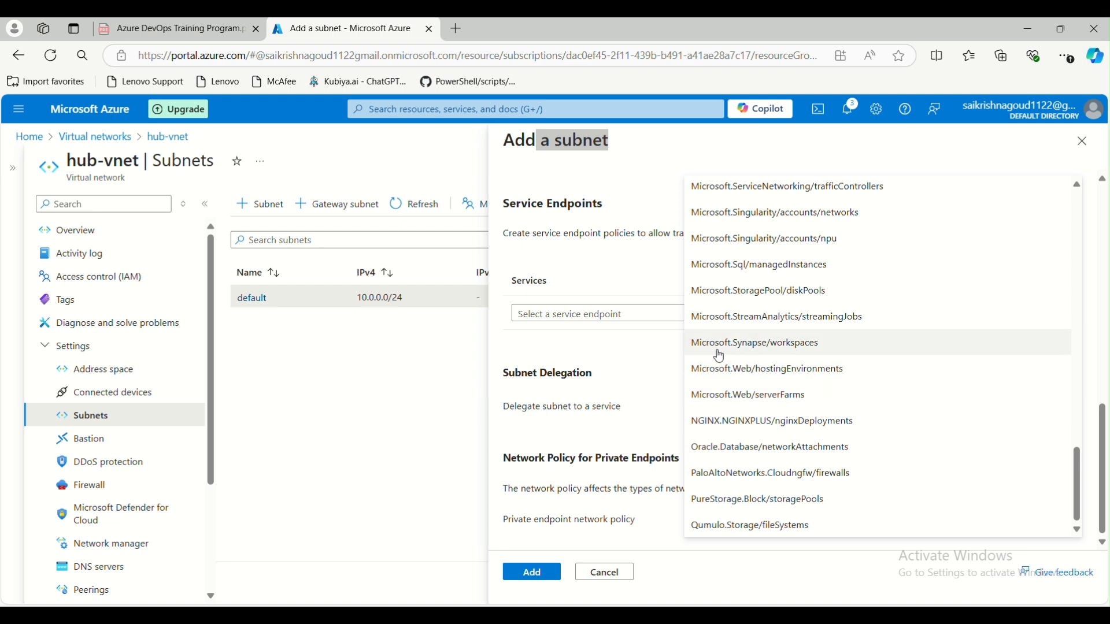
left_click(764, 345)
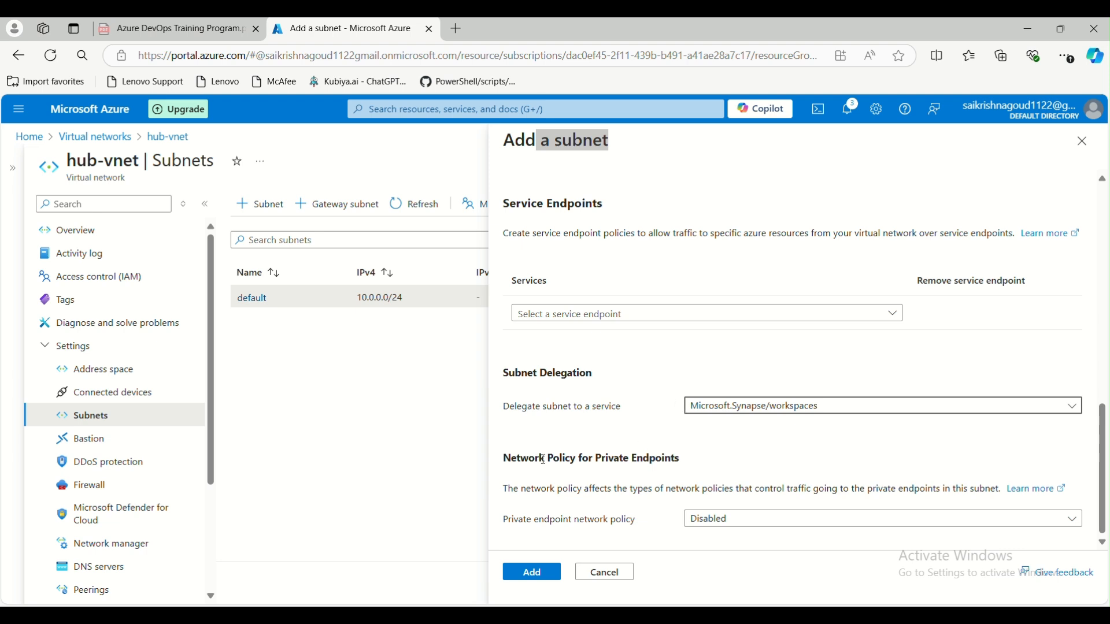
- Leave the private endpoint network policy set to Disabled
scroll(581, 460, "up", 4)
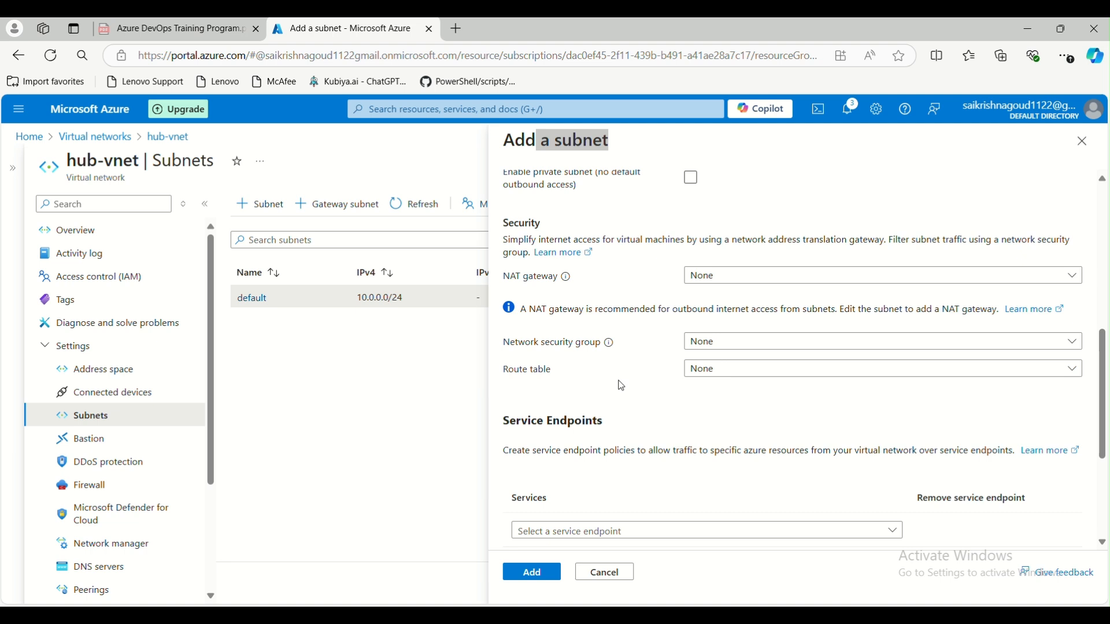
scroll(615, 405, "down", 4)
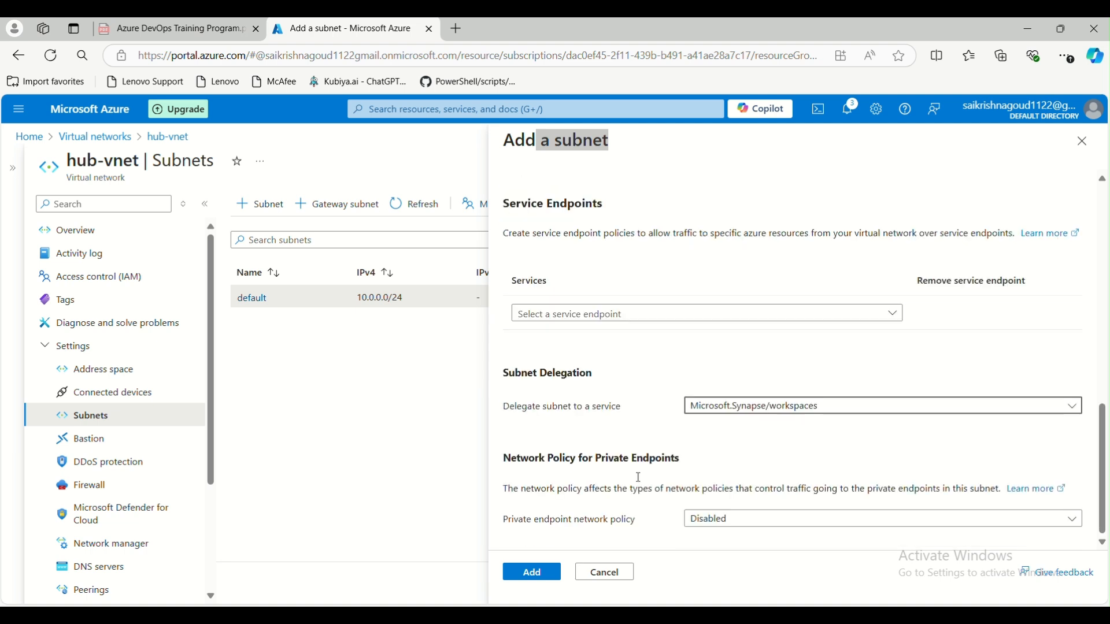
left_click(699, 523)
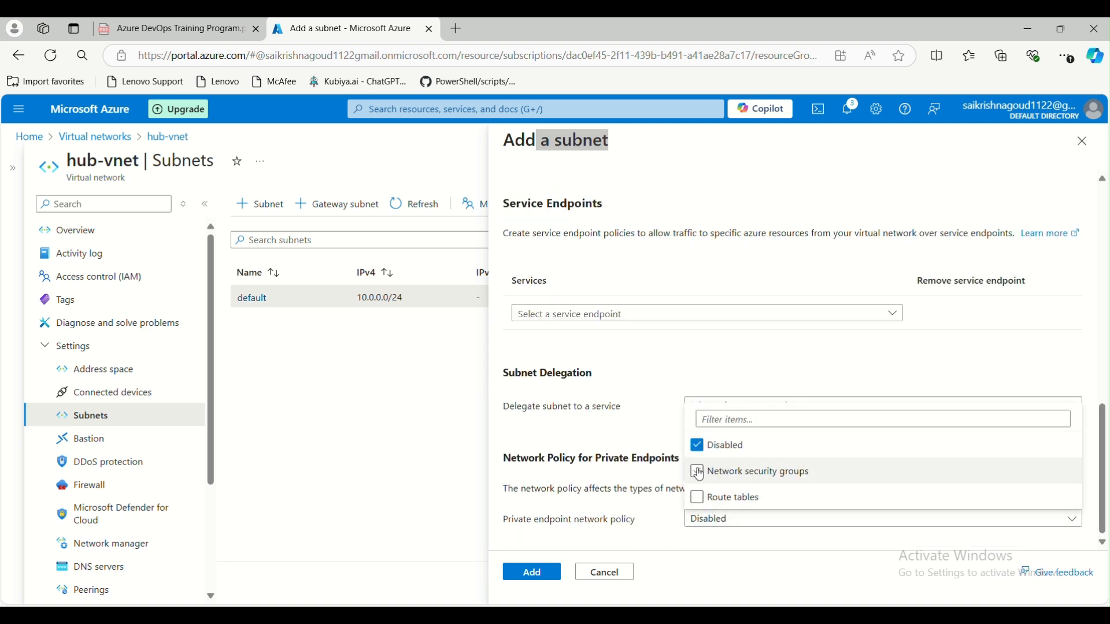
left_click(681, 369)
scroll(665, 358, "up", 4)
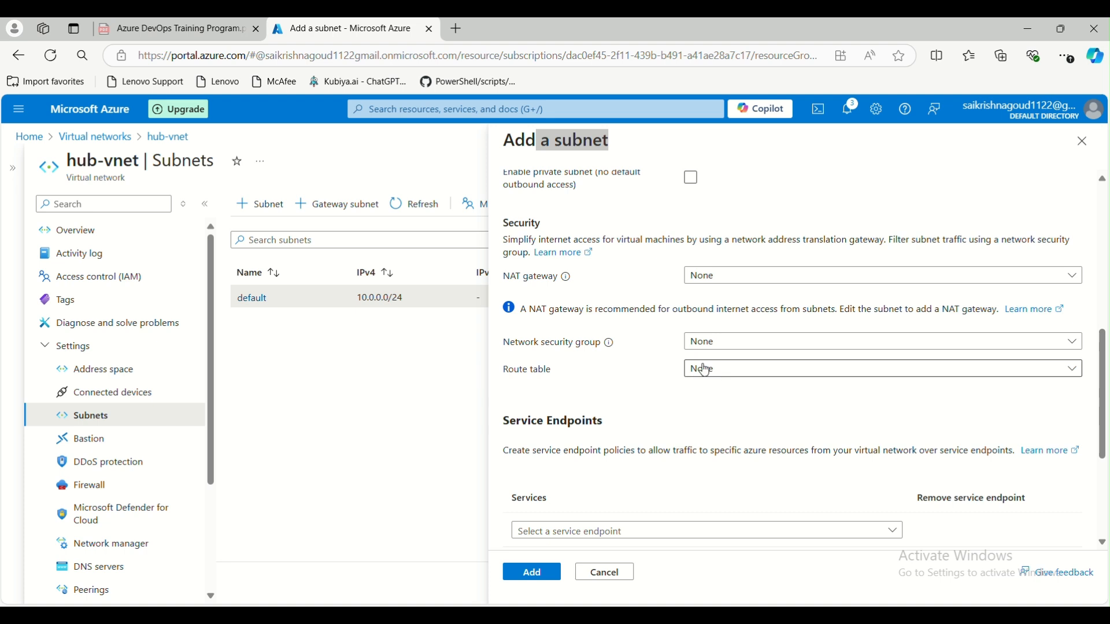
scroll(665, 421, "down", 4)
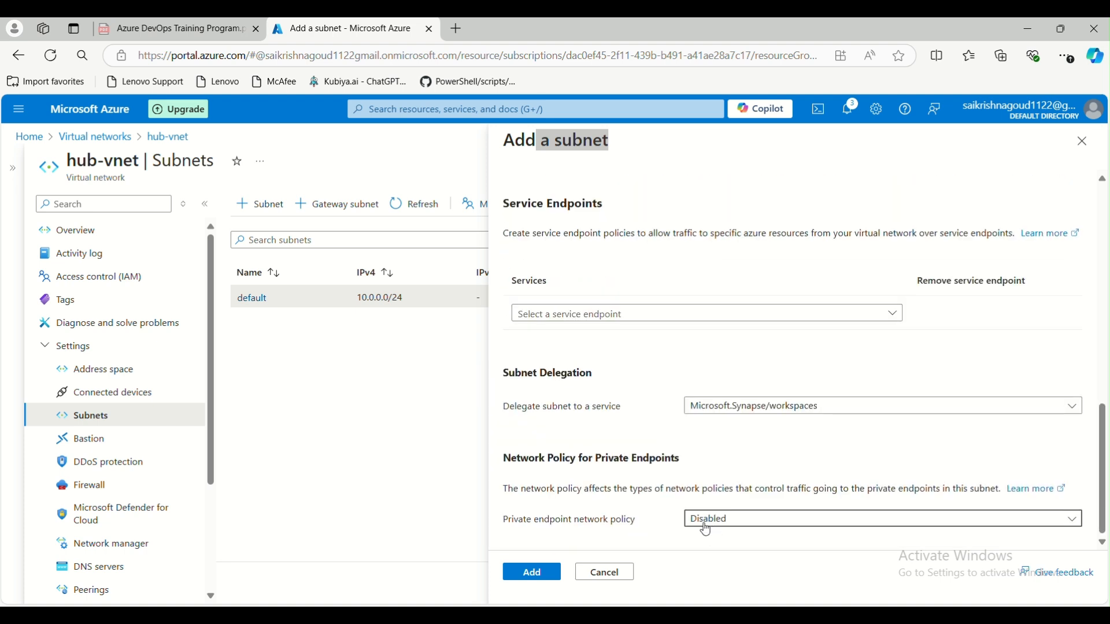
- Add test-subnet (10.0.4.0/22) to hub-vnet and go to its Bastion page
left_click(535, 575)
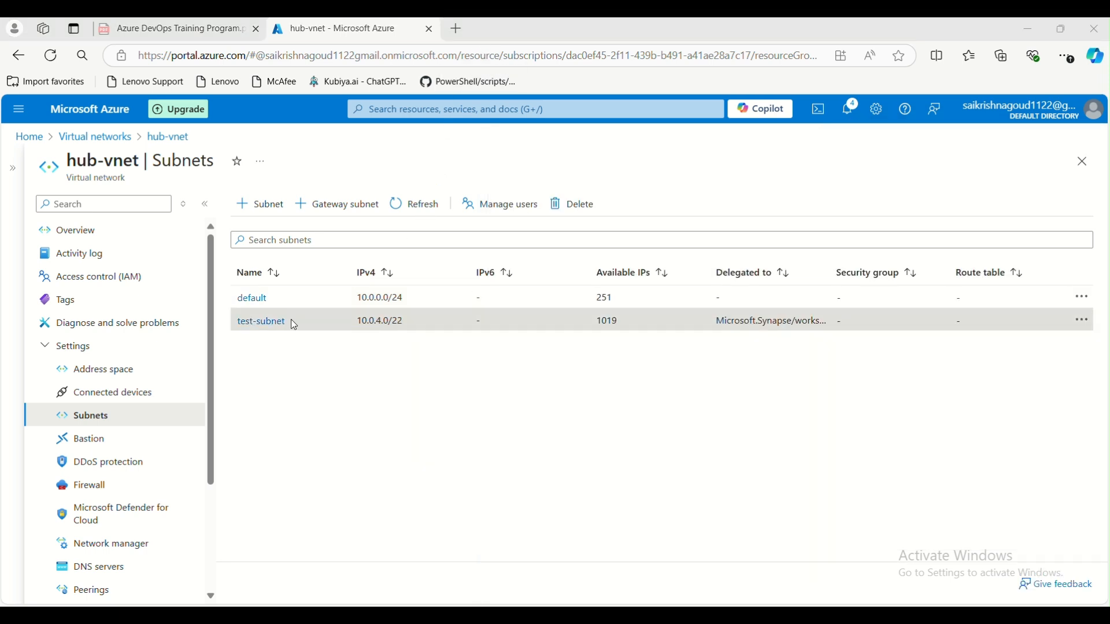
scroll(146, 411, "down", 1)
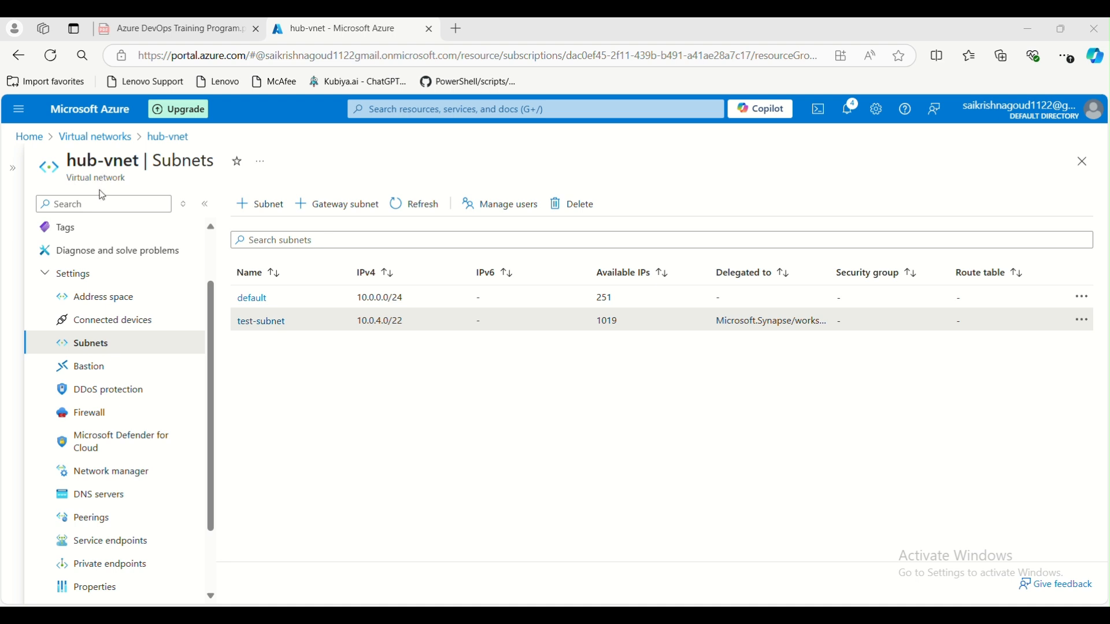
left_click(86, 365)
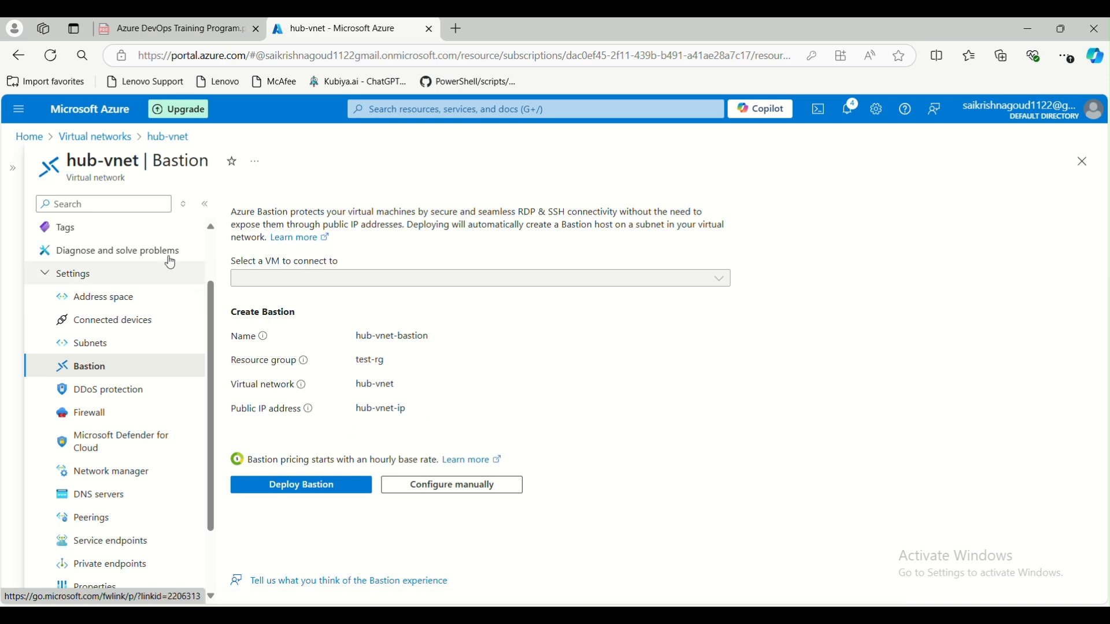
left_click(470, 495)
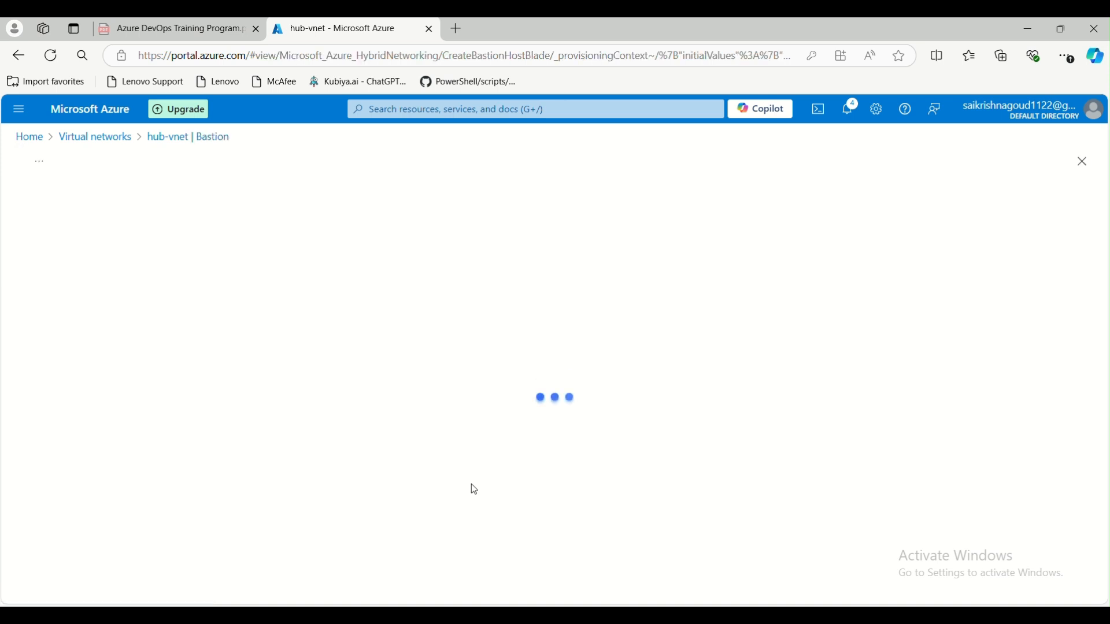
scroll(280, 418, "down", 4)
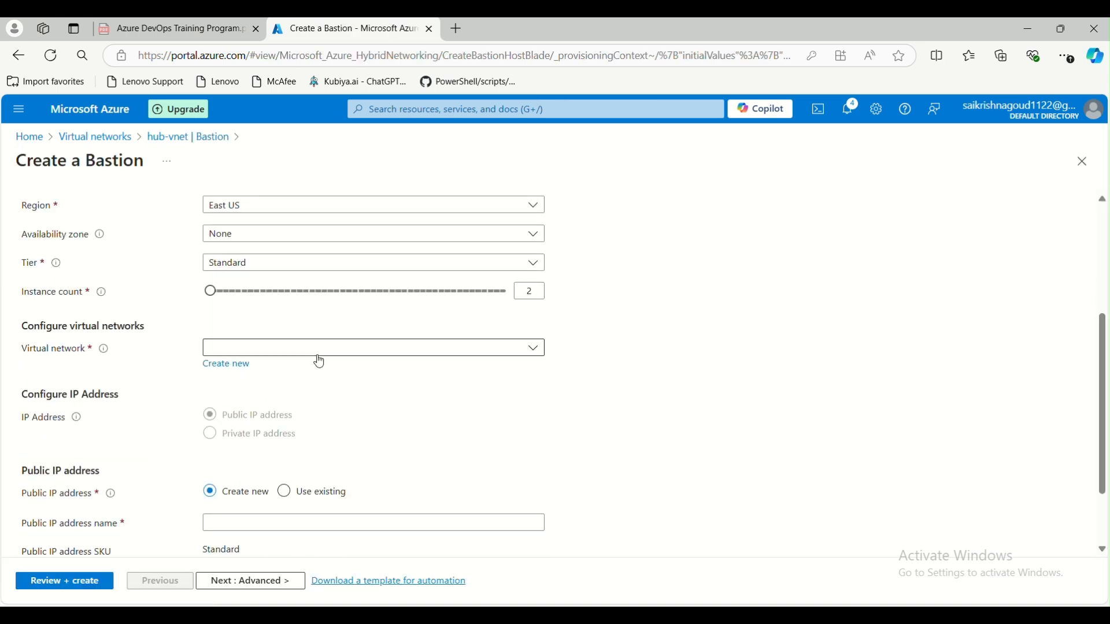
scroll(259, 400, "down", 1)
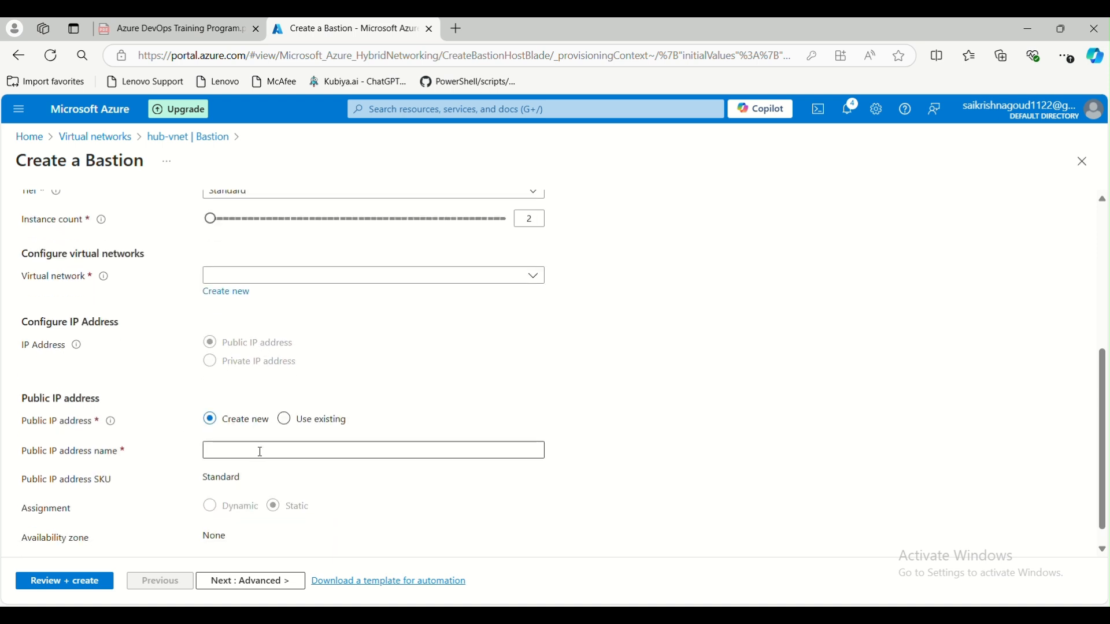
scroll(254, 449, "down", 1)
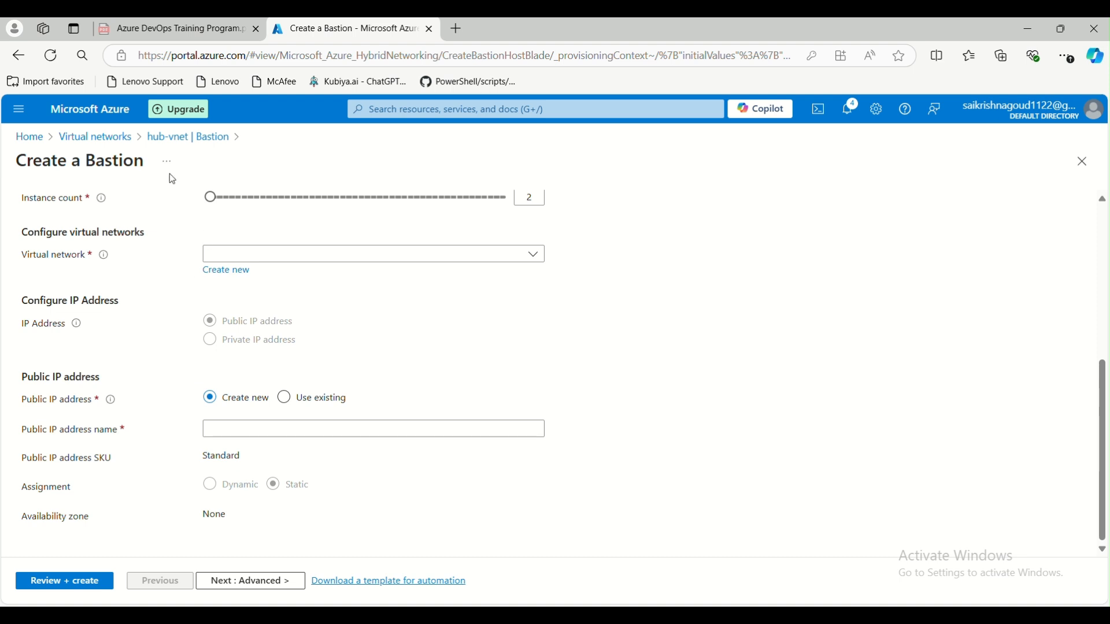
left_click(173, 138)
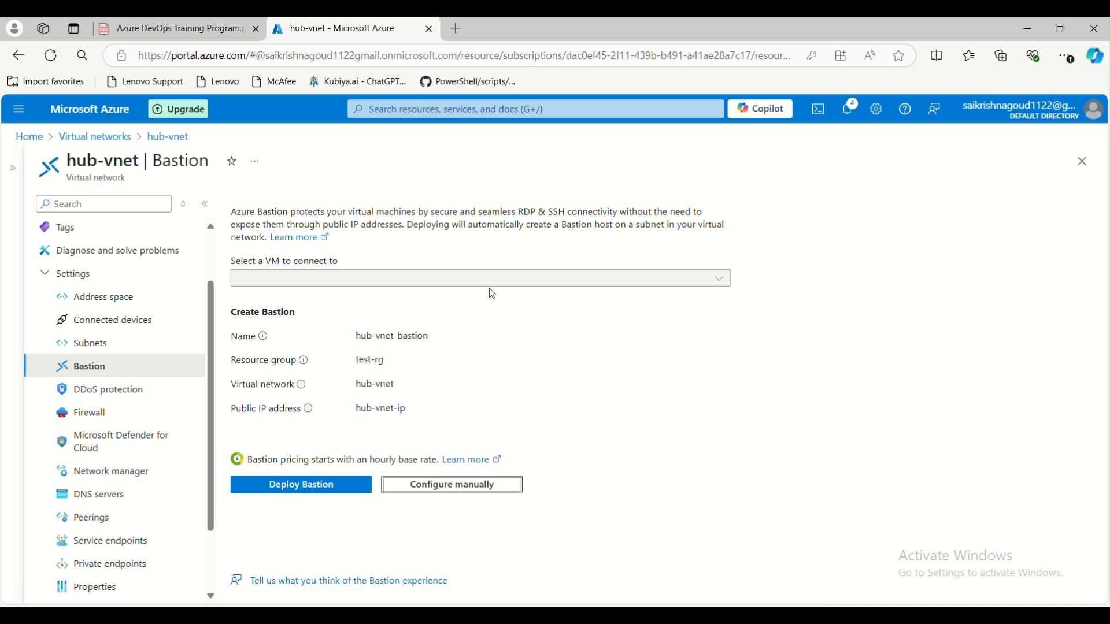
left_click(509, 280)
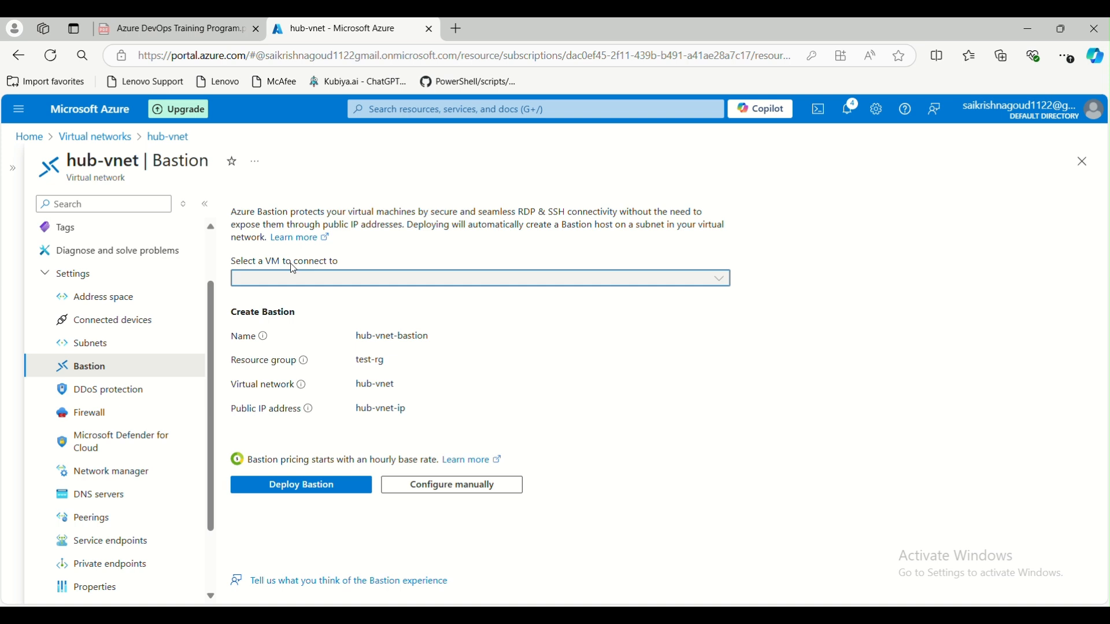
- Toggle DDoS network protection on for hub-vnet, then back off
left_click(124, 394)
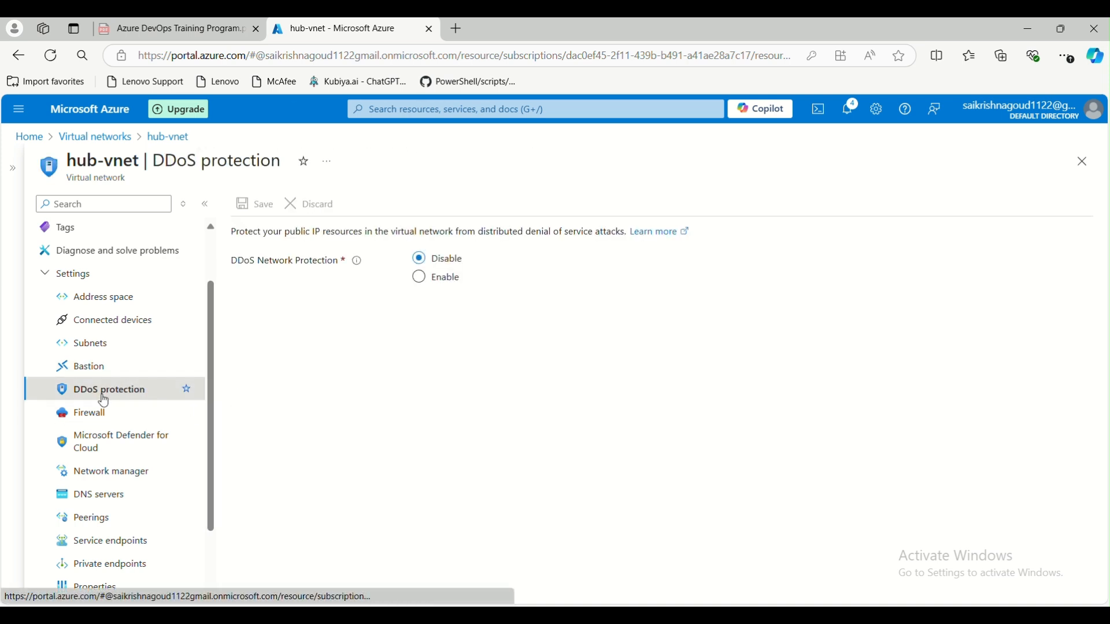
left_click(419, 278)
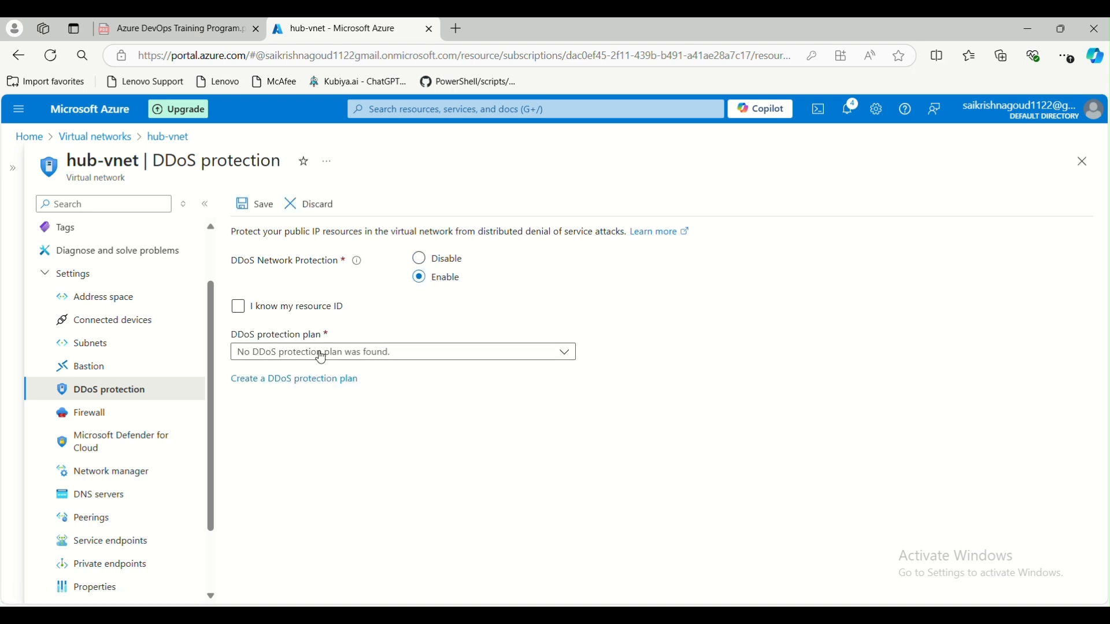
left_click(421, 259)
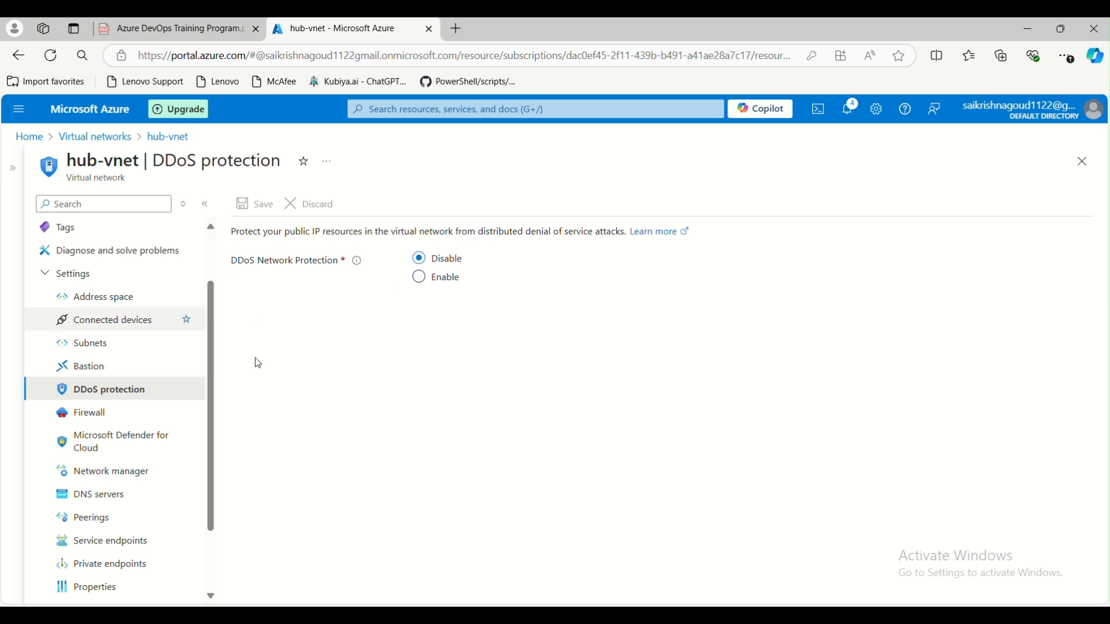
- Check hub-vnet's Firewall settings, then go to Microsoft Defender for Cloud
left_click(128, 422)
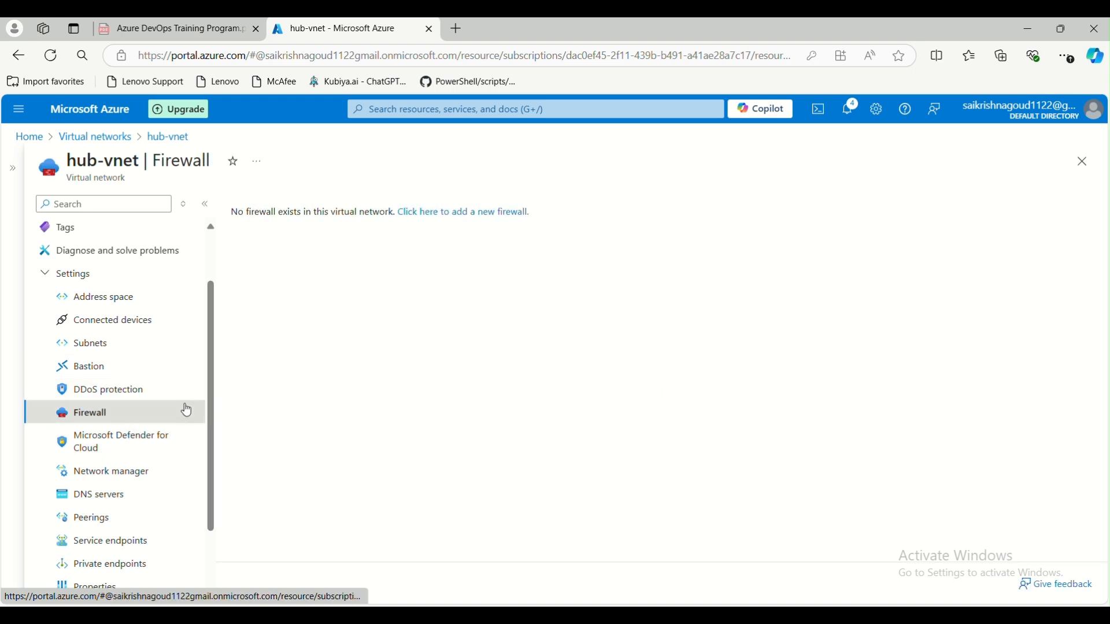
scroll(197, 414, "down", 1)
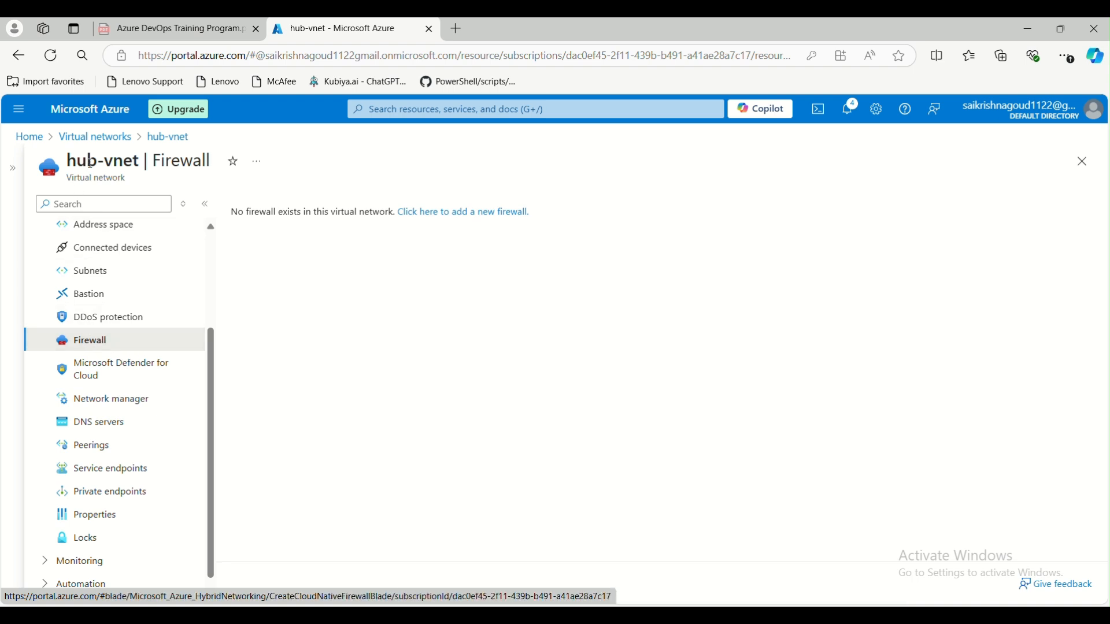
left_click(118, 377)
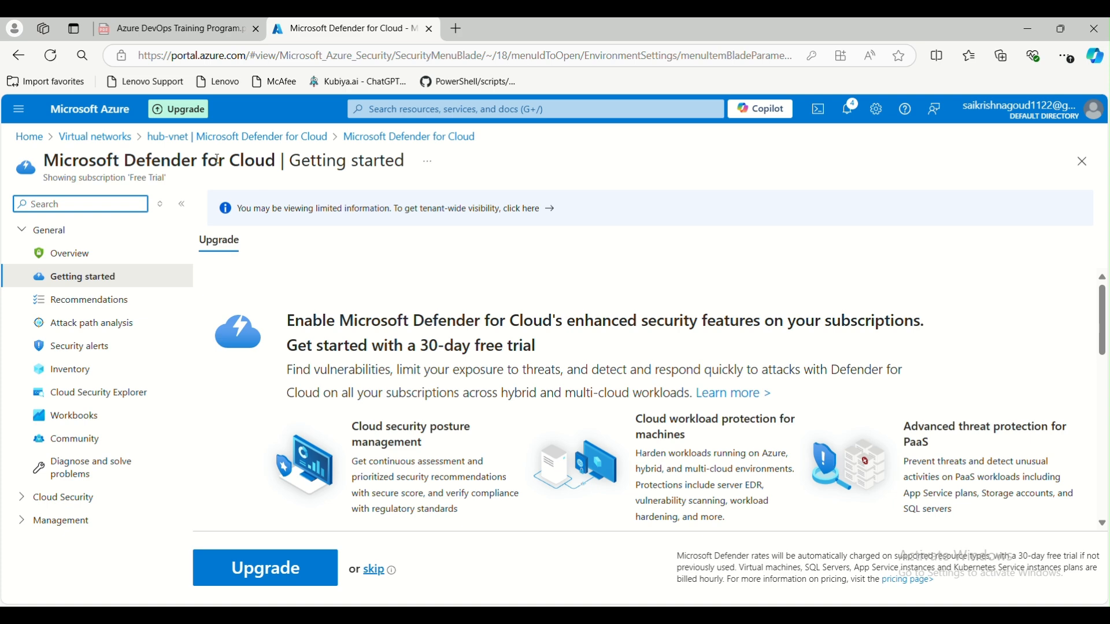
- Review Defender for Cloud recommendations, reopen them via a 'defe' search, then go Home
left_click(90, 300)
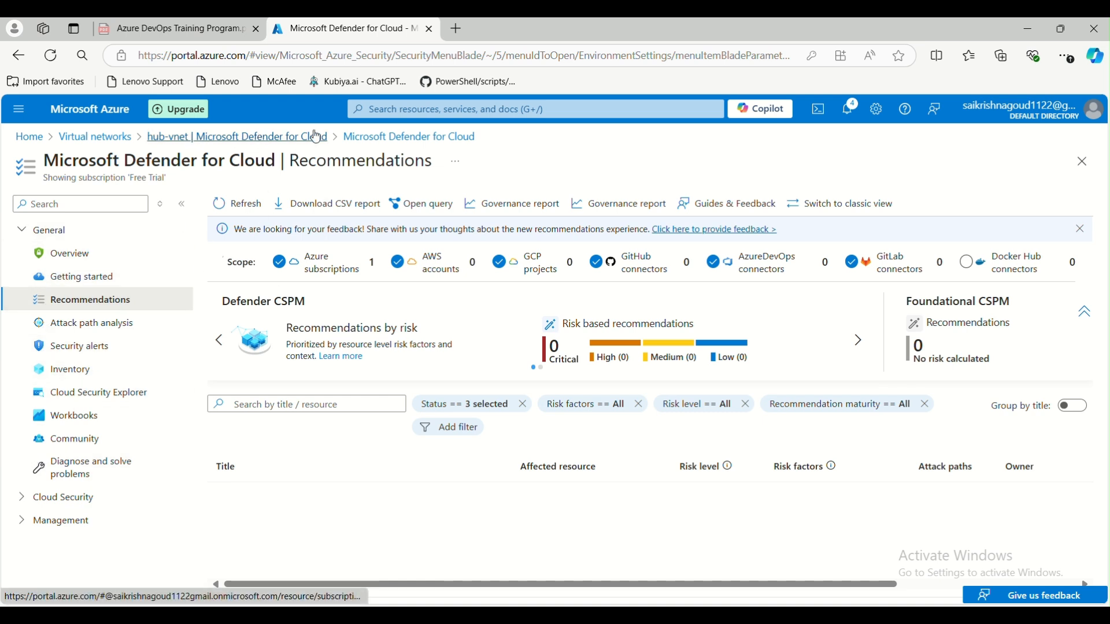
left_click(224, 138)
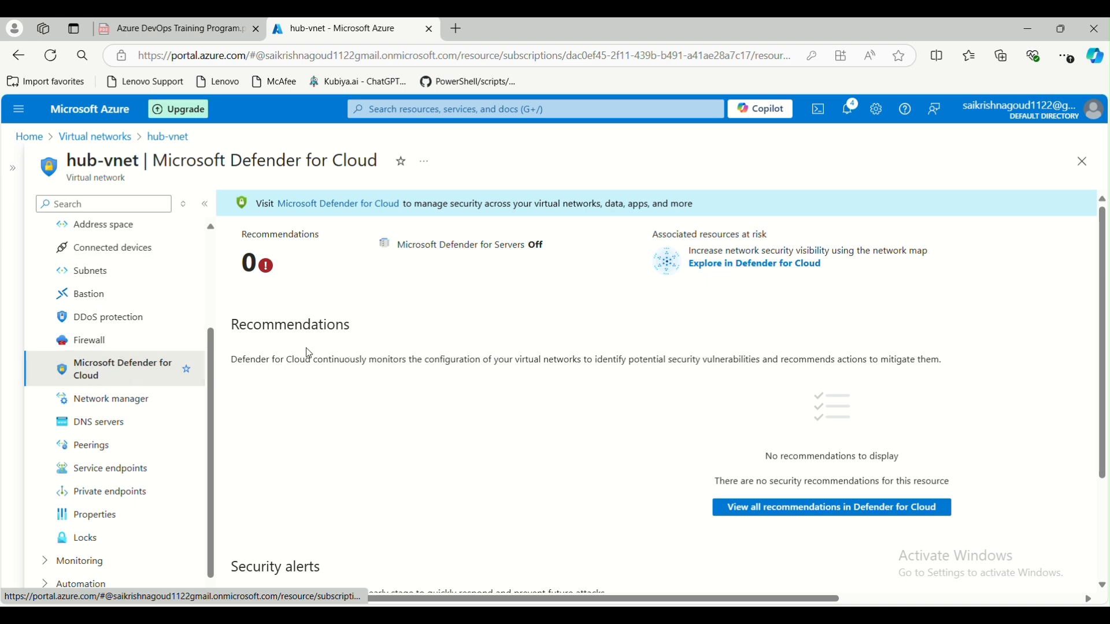
left_click(385, 109)
type("defe")
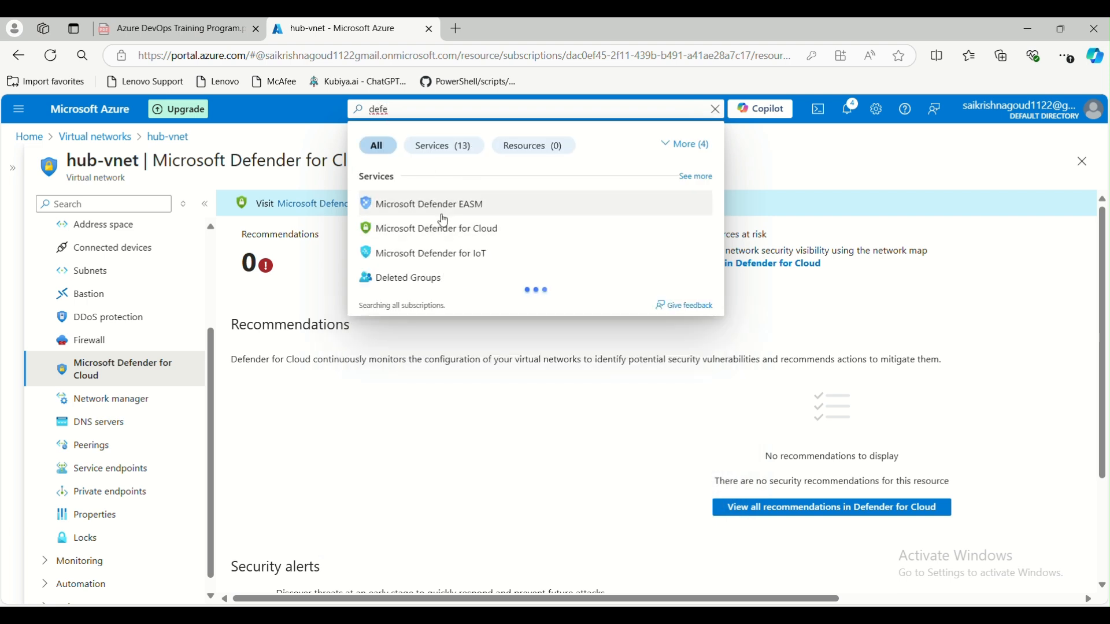
left_click(438, 231)
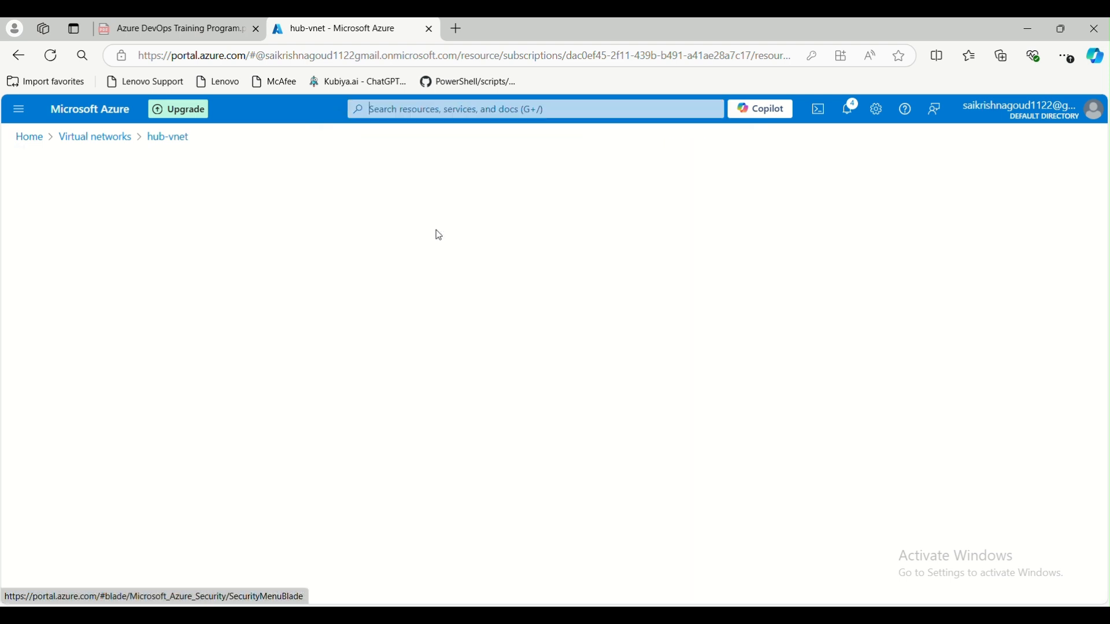
left_click(93, 302)
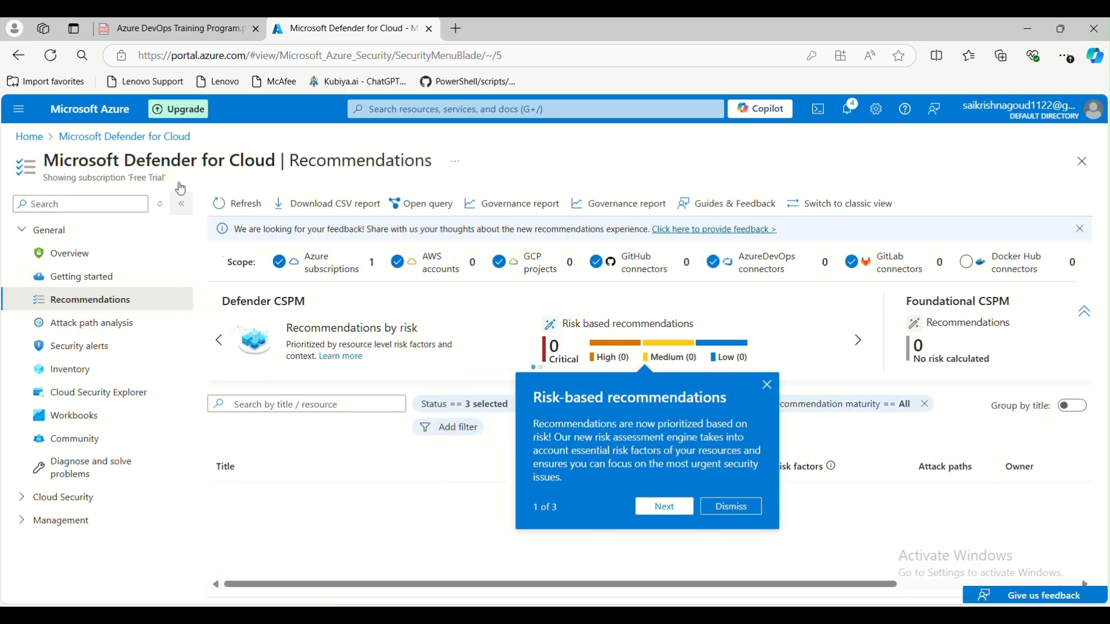
left_click(30, 137)
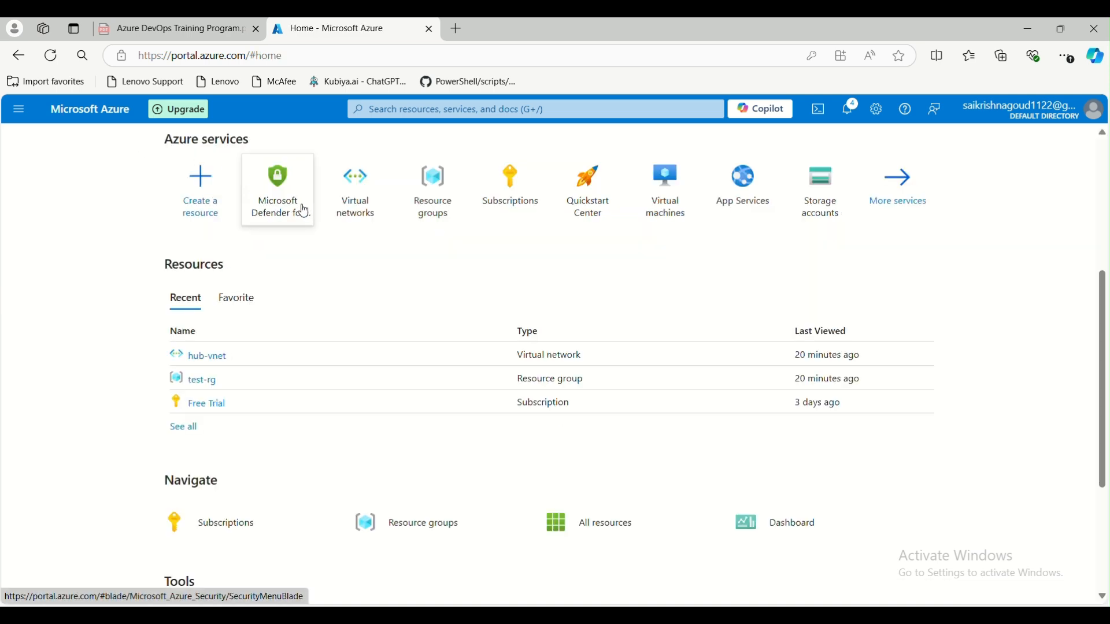
- Open hub-vnet from recent resources and go to its Network manager page
left_click(219, 356)
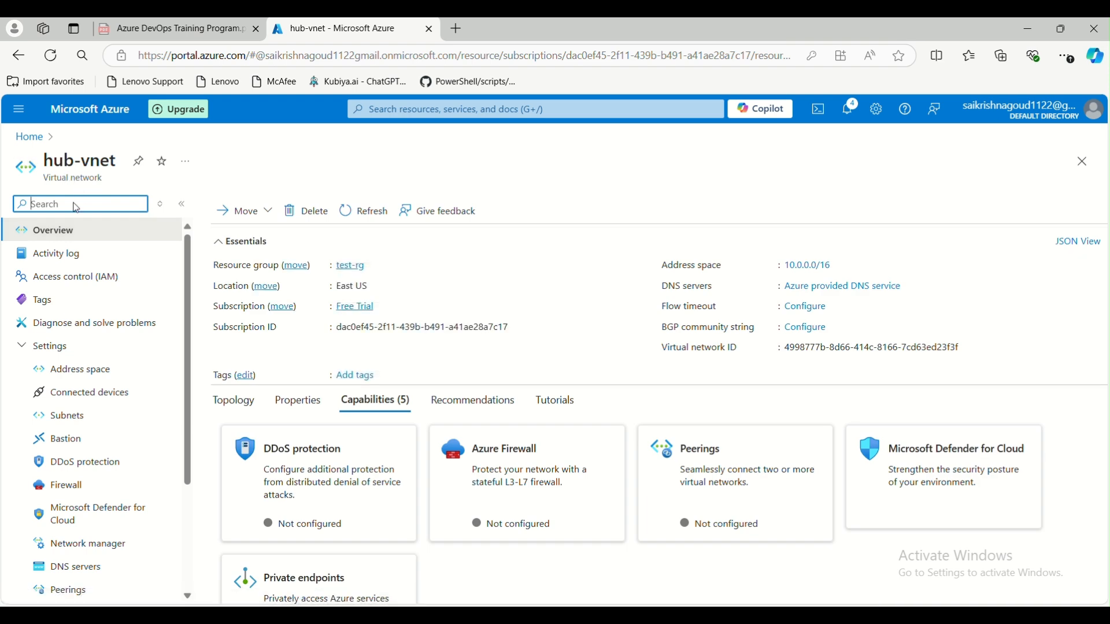
scroll(54, 344, "down", 3)
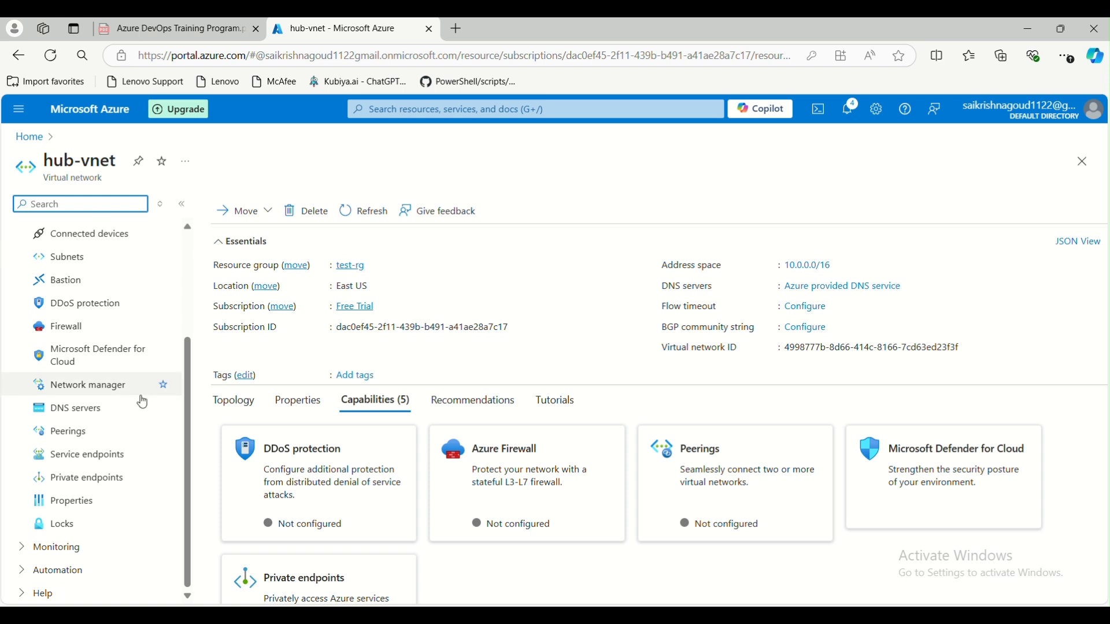
left_click(94, 388)
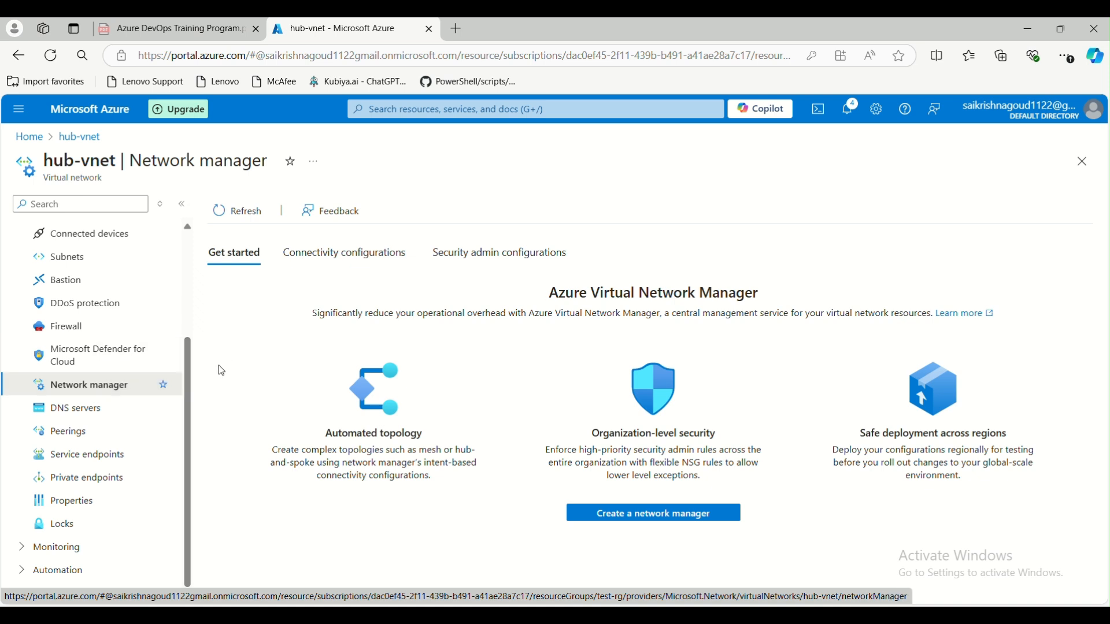
- Switch hub-vnet's DNS servers to Custom and enter flipkart.com
left_click(97, 409)
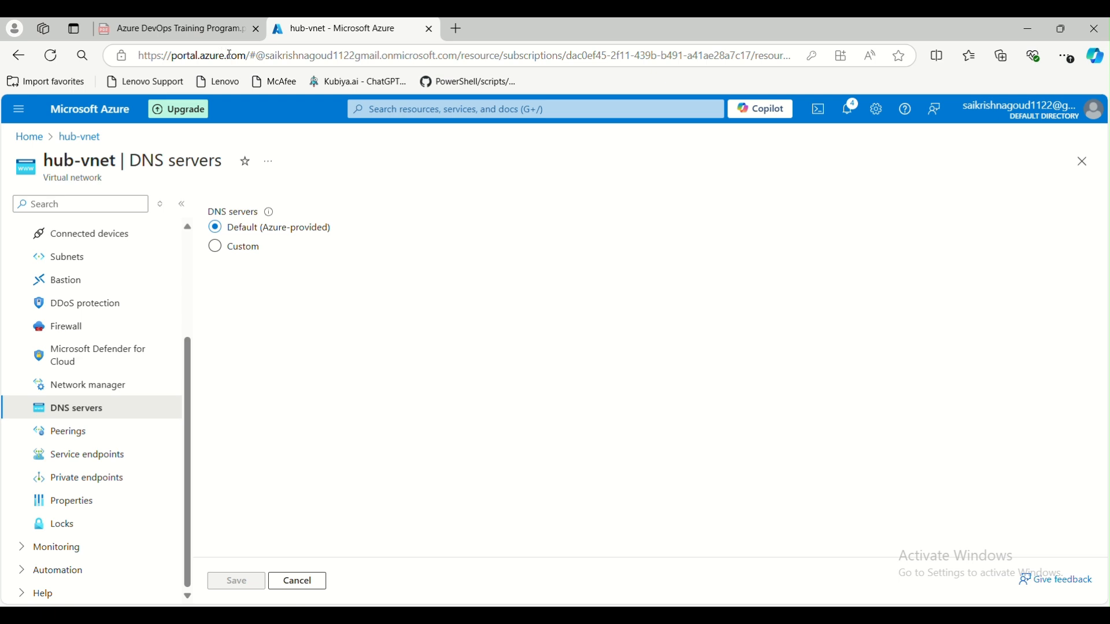
left_click(213, 253)
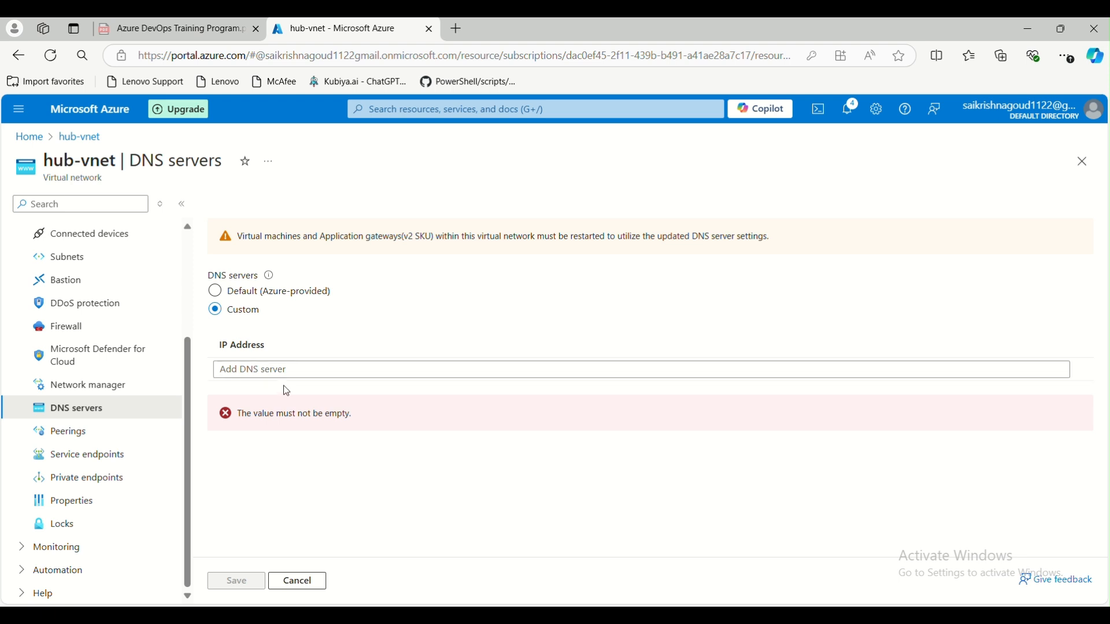
left_click(278, 369)
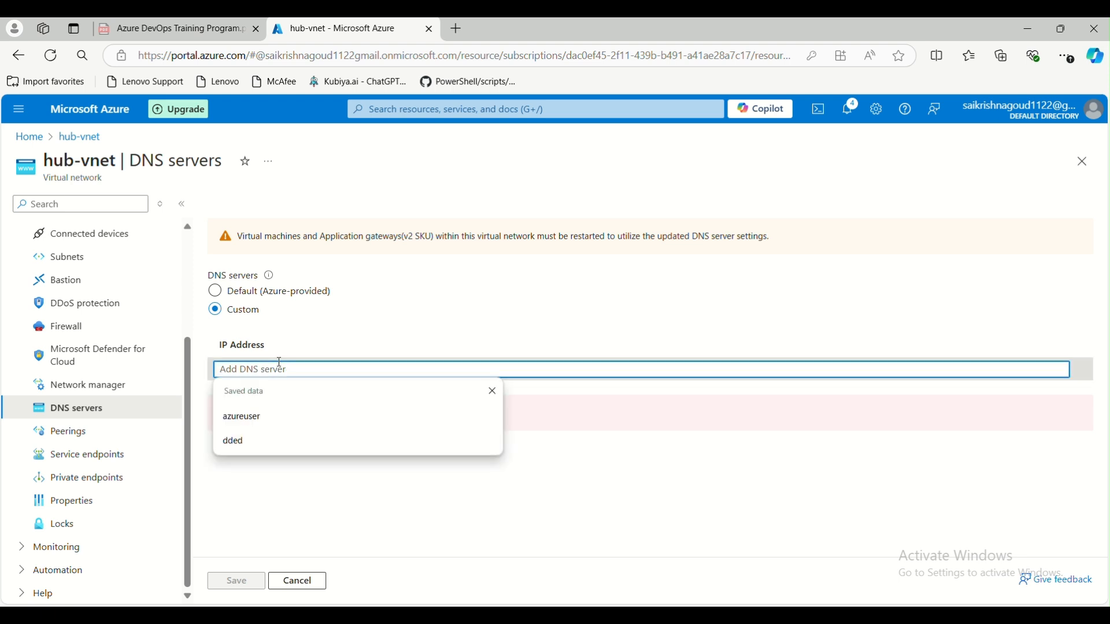
type("flipka")
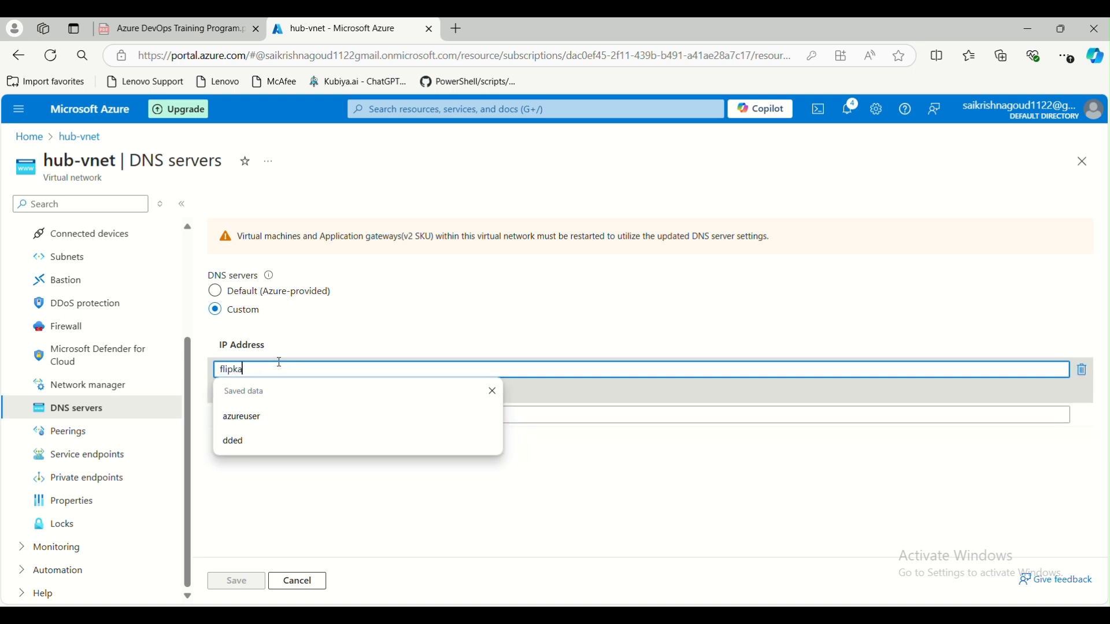
type("rt.com")
left_click(683, 489)
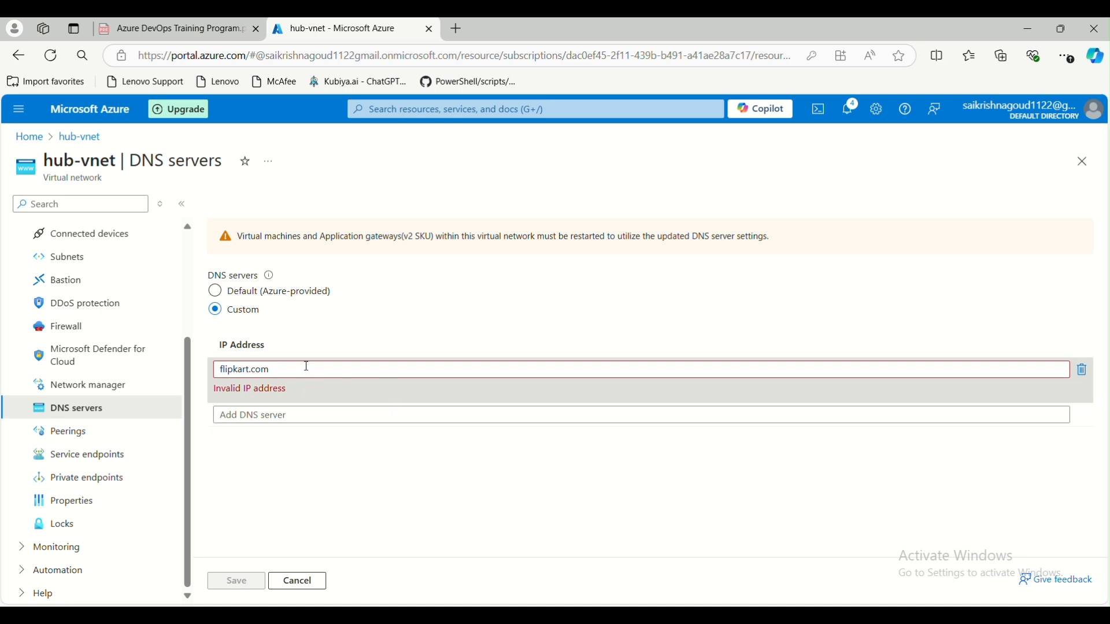
- Delete the flipkart.com entry and revert to Default (Azure-provided) DNS
left_click_drag(306, 367, 214, 366)
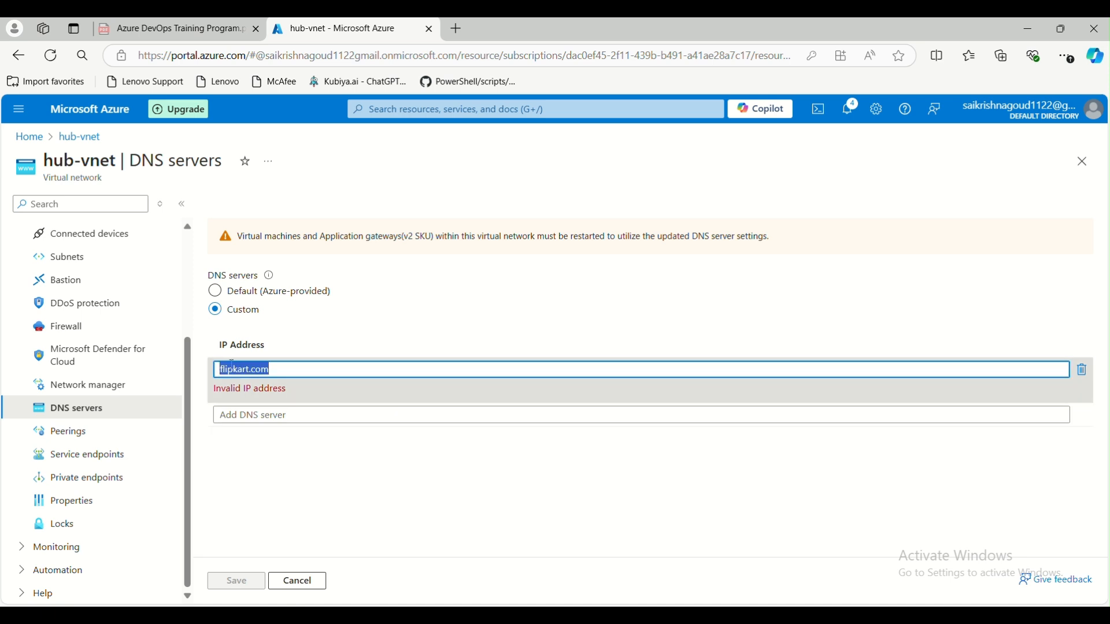
key("BackSpace")
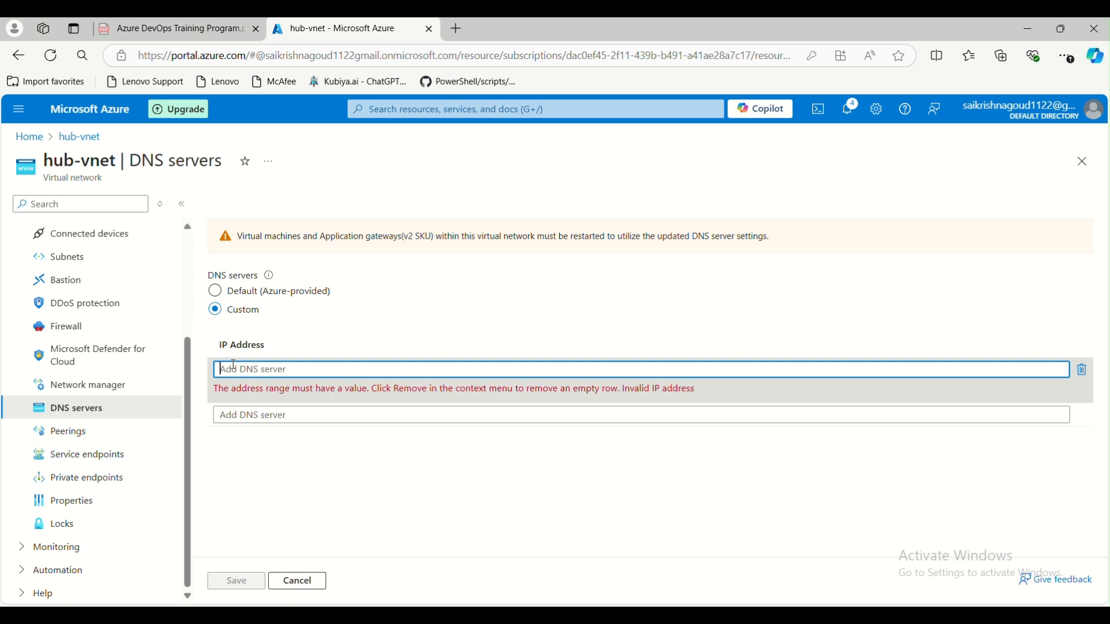
left_click_drag(213, 346, 273, 352)
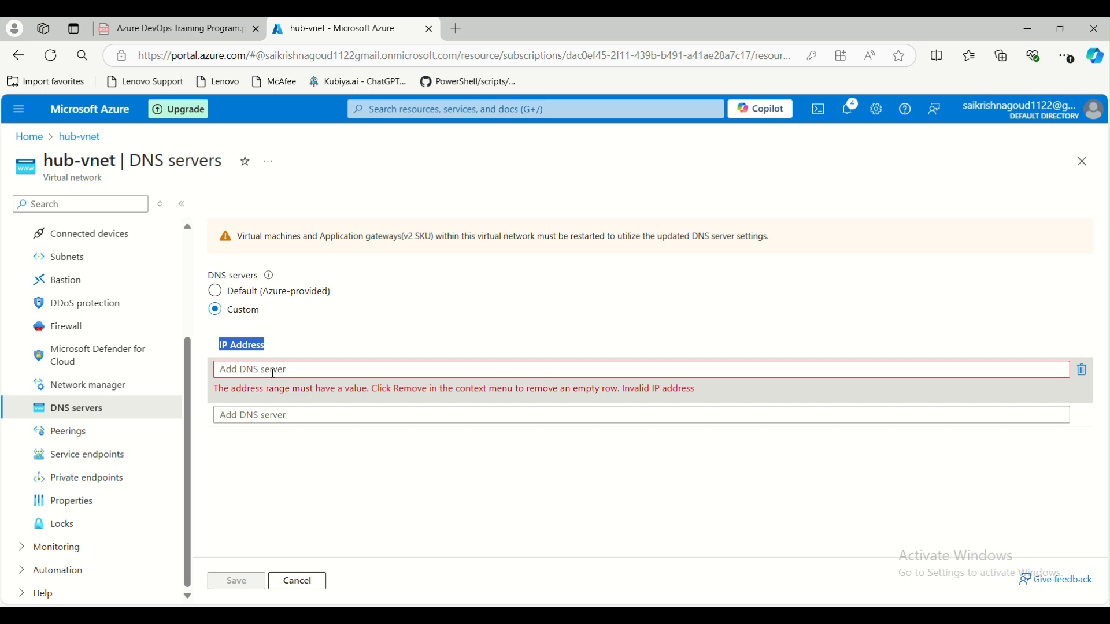
left_click(274, 373)
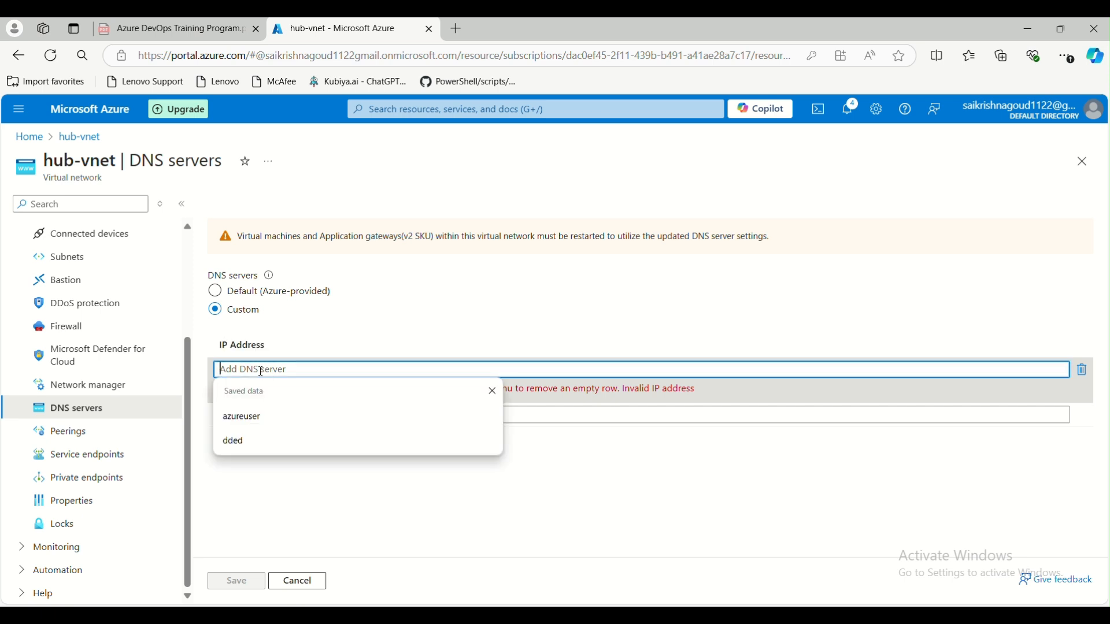
left_click(469, 497)
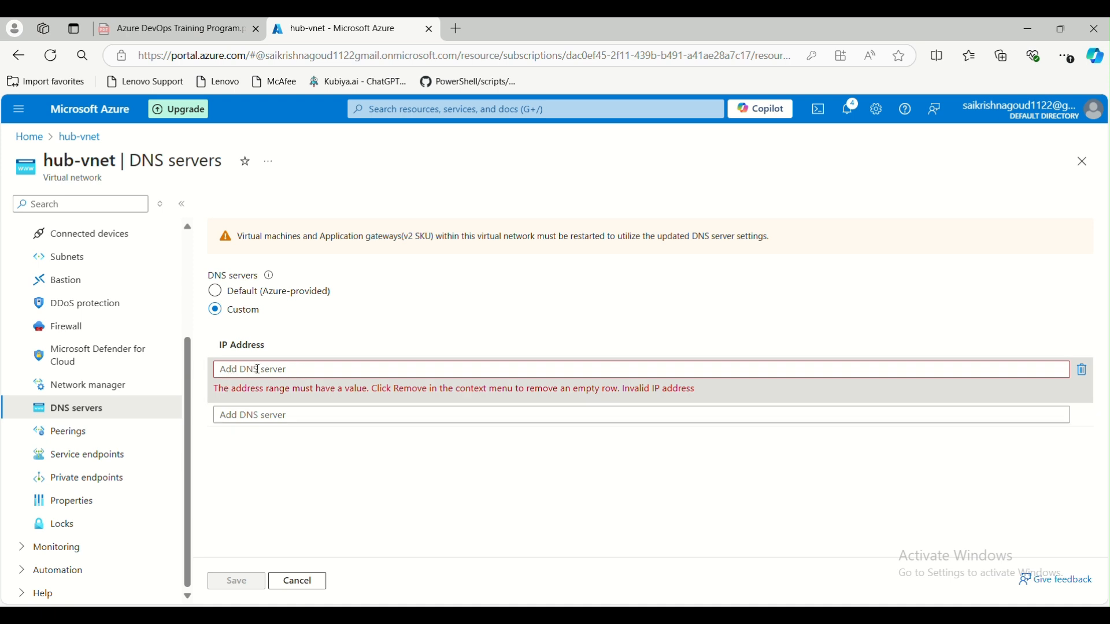
left_click(215, 292)
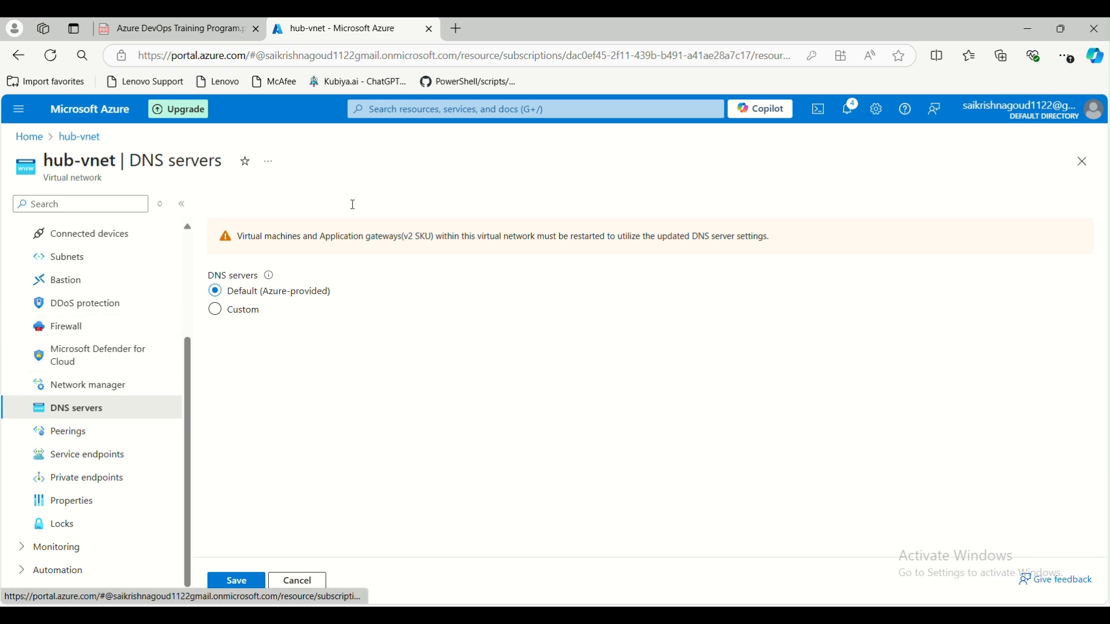
- Search for 'private dn', then go to Peerings and discard the unsaved DNS edits
left_click(475, 109)
type("pr")
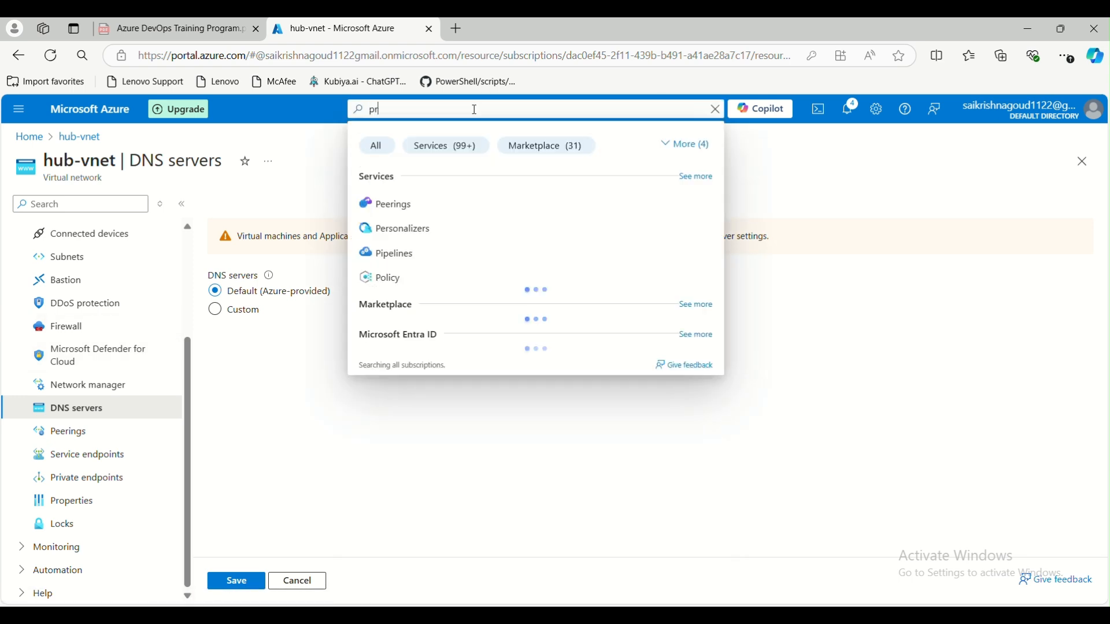
type("ivate dn")
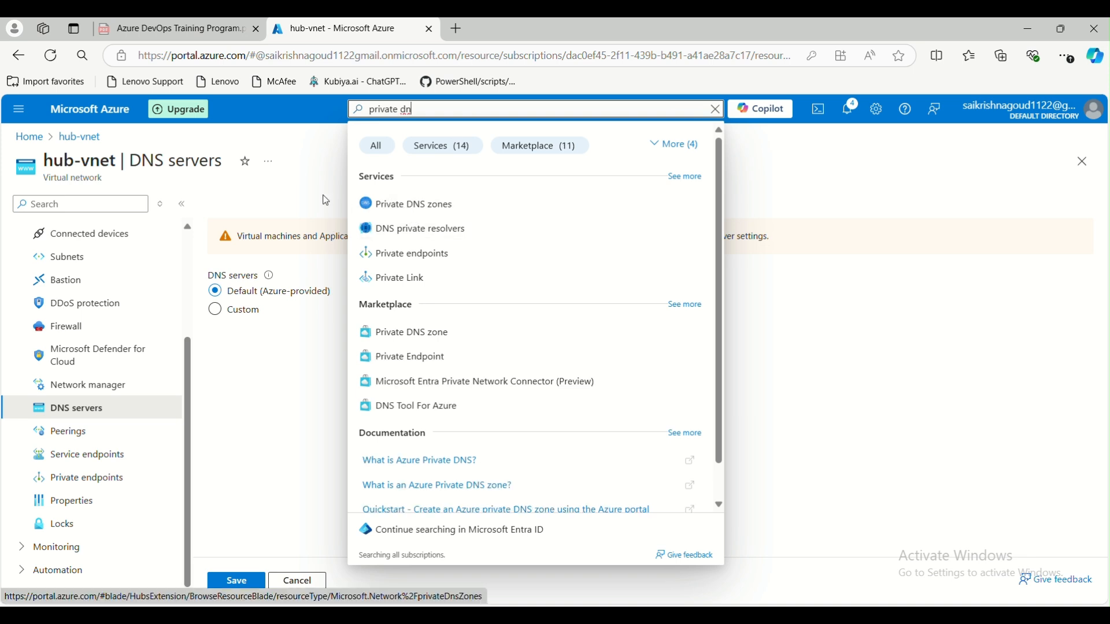
left_click(316, 163)
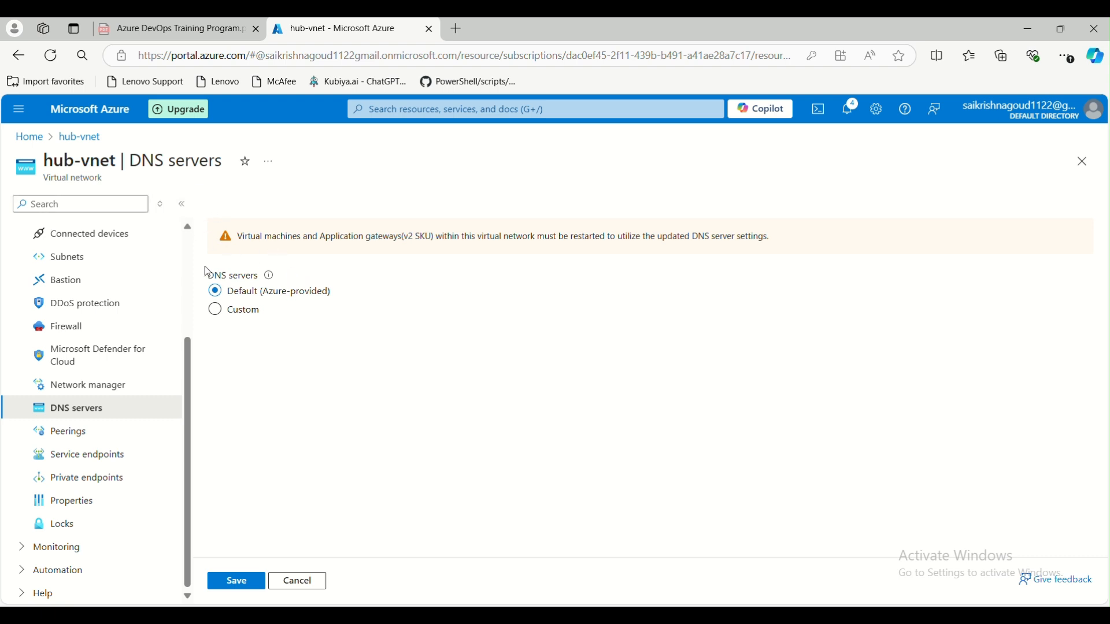
left_click(81, 435)
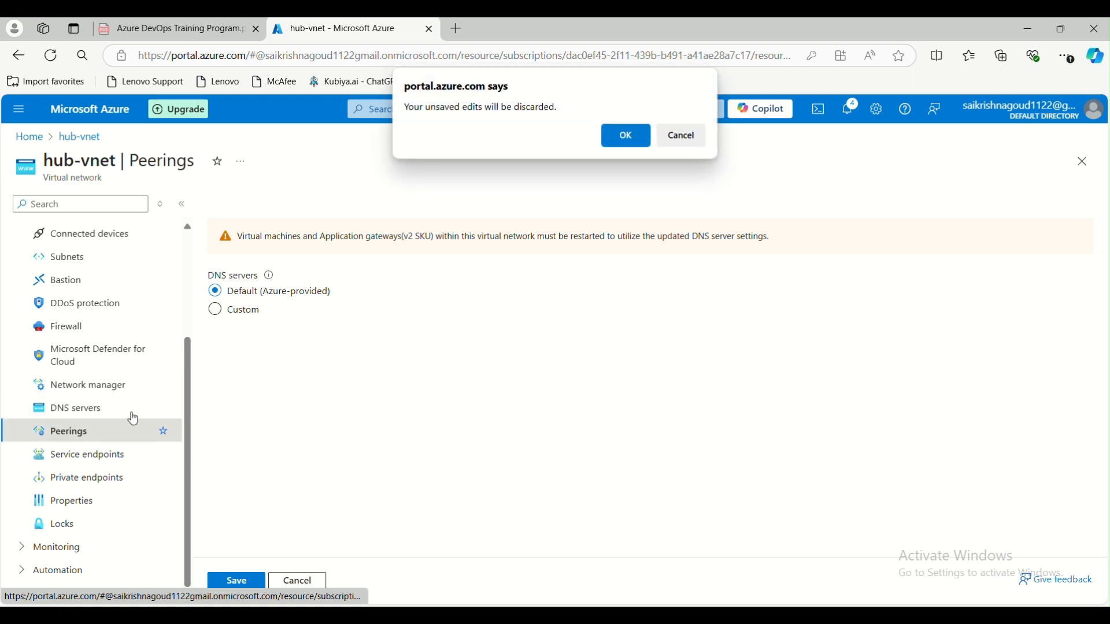
left_click(626, 136)
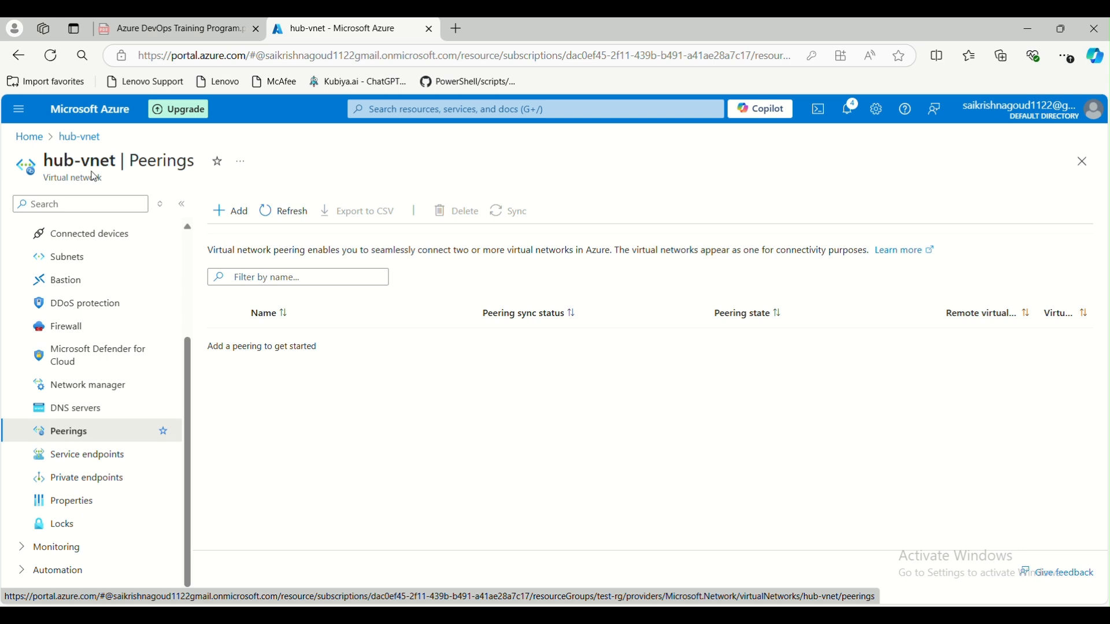
- Start a new virtual network in resource group test-rg from the Home page
left_click(29, 137)
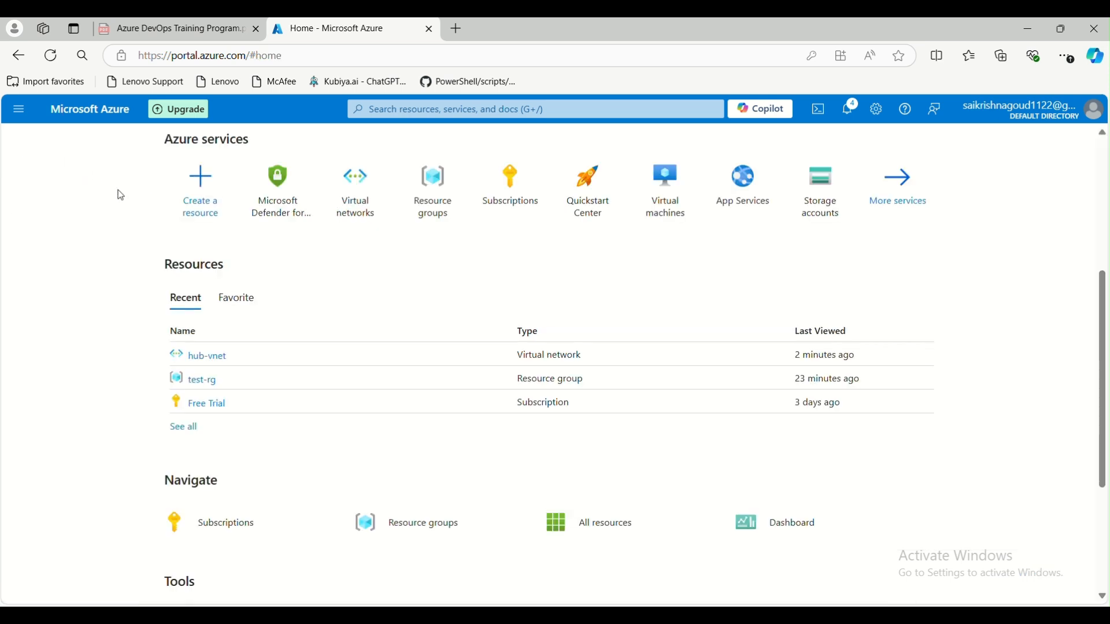
left_click(344, 198)
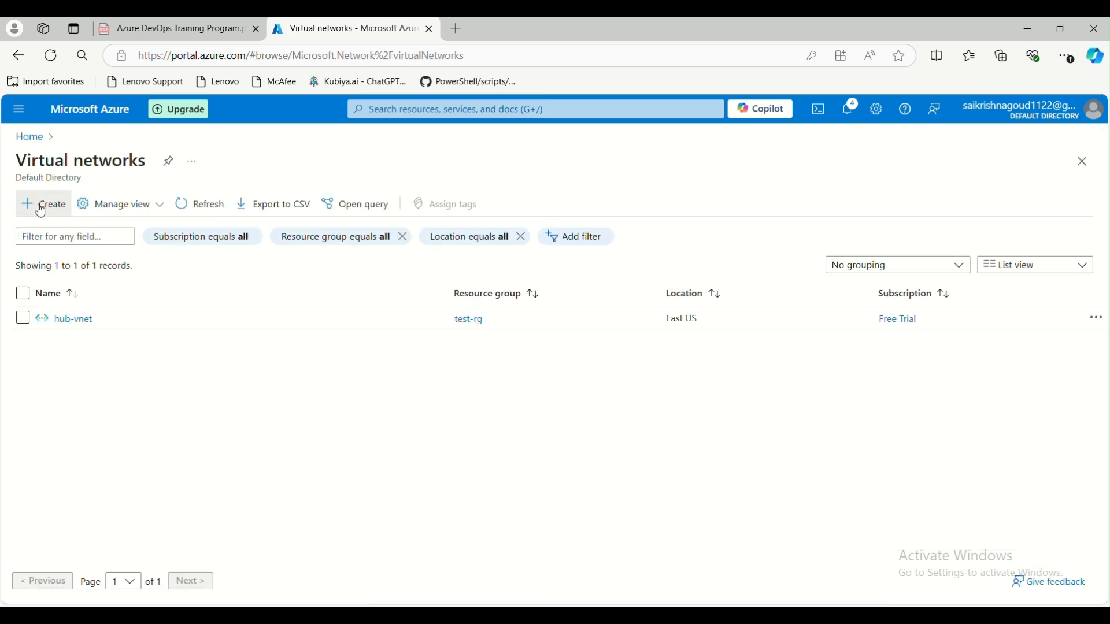
left_click(52, 213)
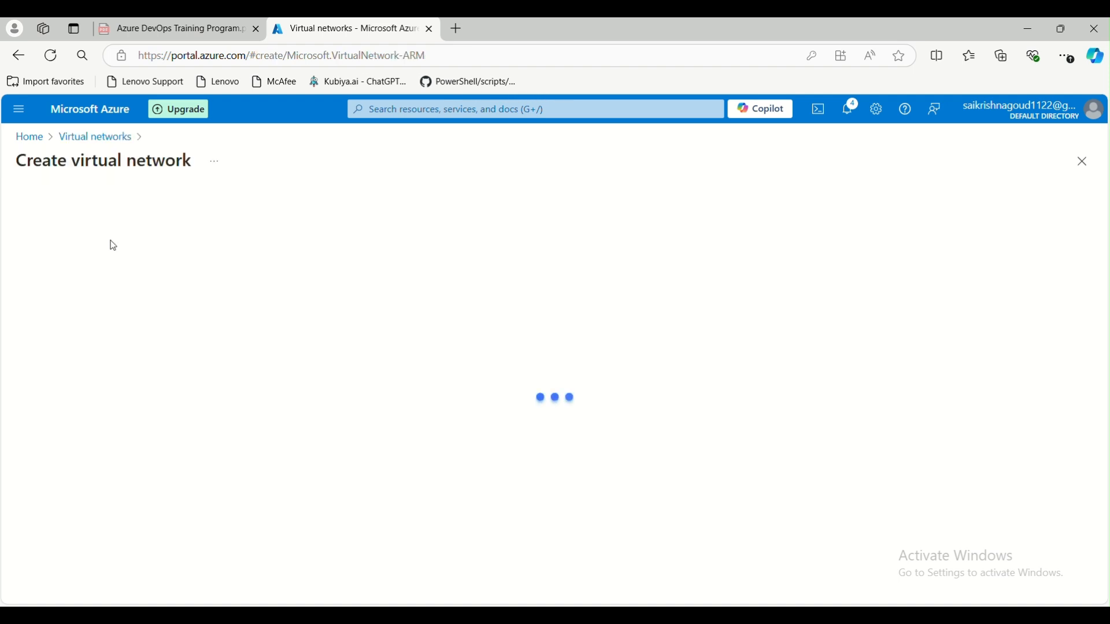
scroll(248, 421, "down", 1)
left_click(268, 371)
left_click(255, 447)
left_click(265, 457)
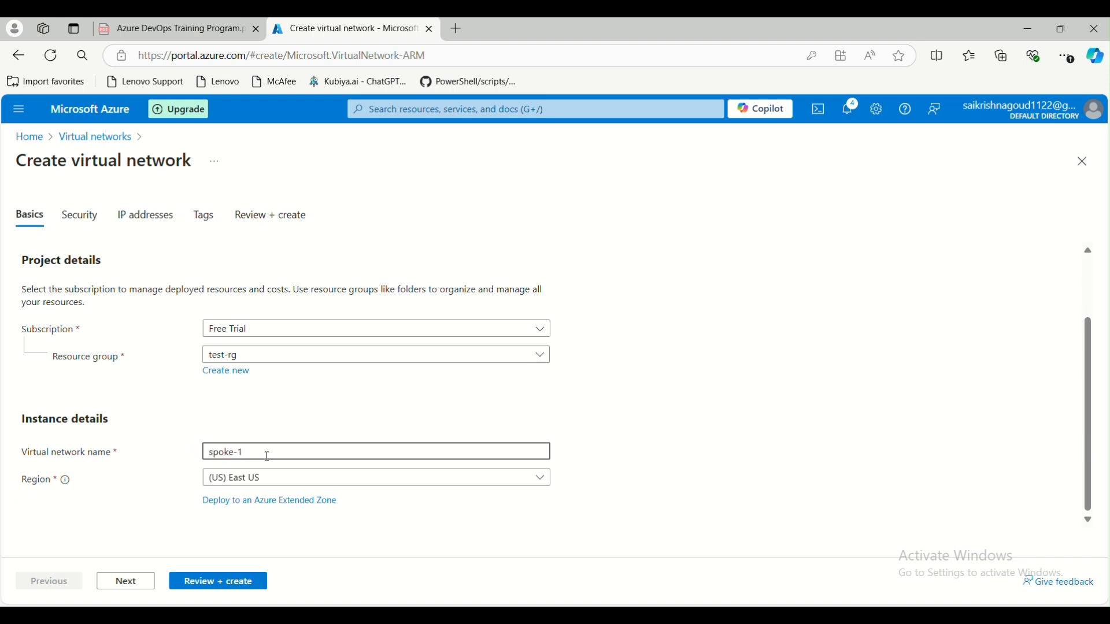
- Set the spoke-1 region to (US) Central US and advance to the IP addresses tab
left_click(297, 484)
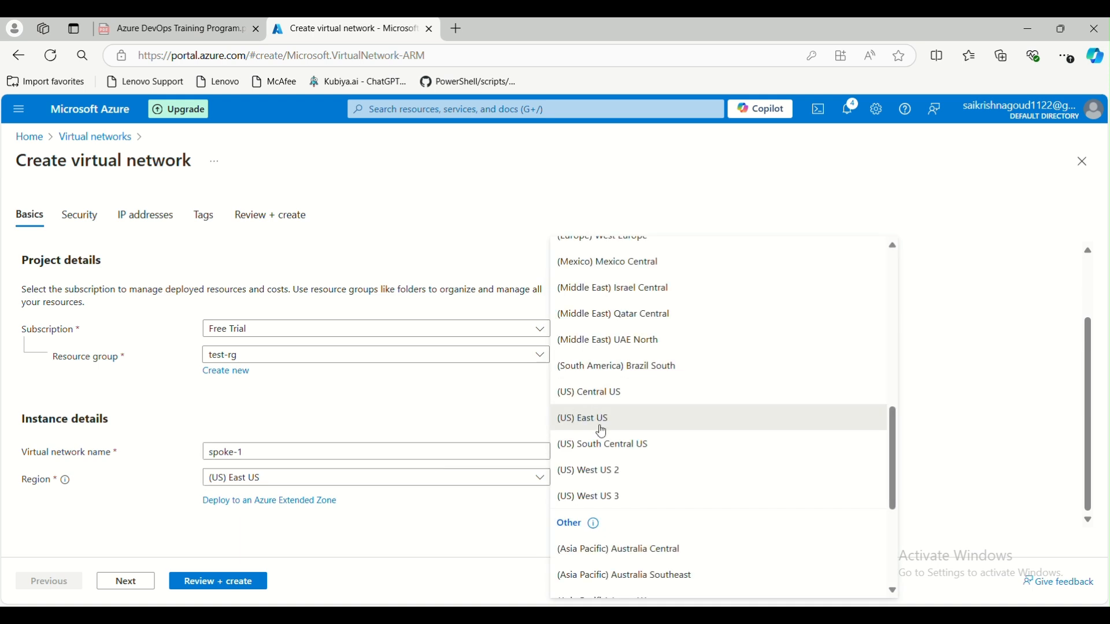
left_click(641, 398)
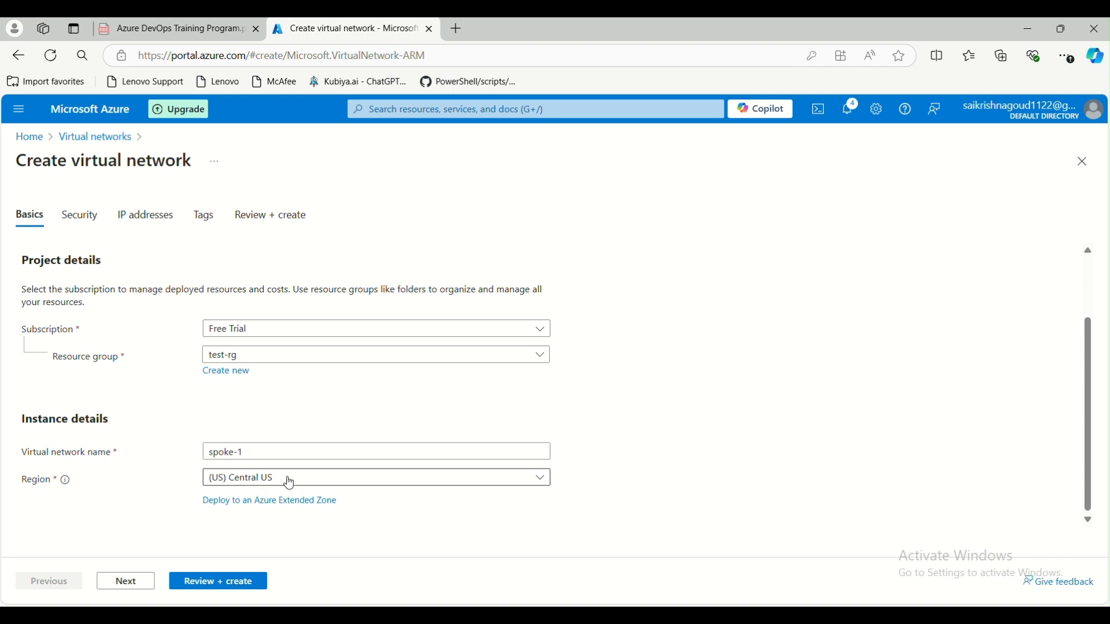
left_click(124, 584)
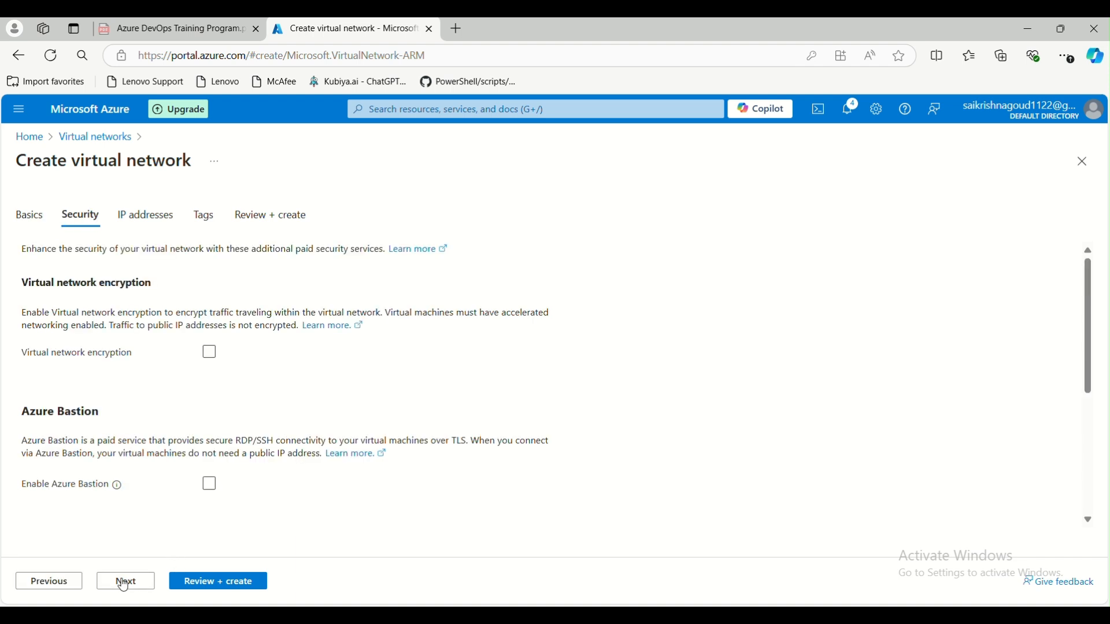
scroll(124, 585, "down", 4)
left_click(129, 584)
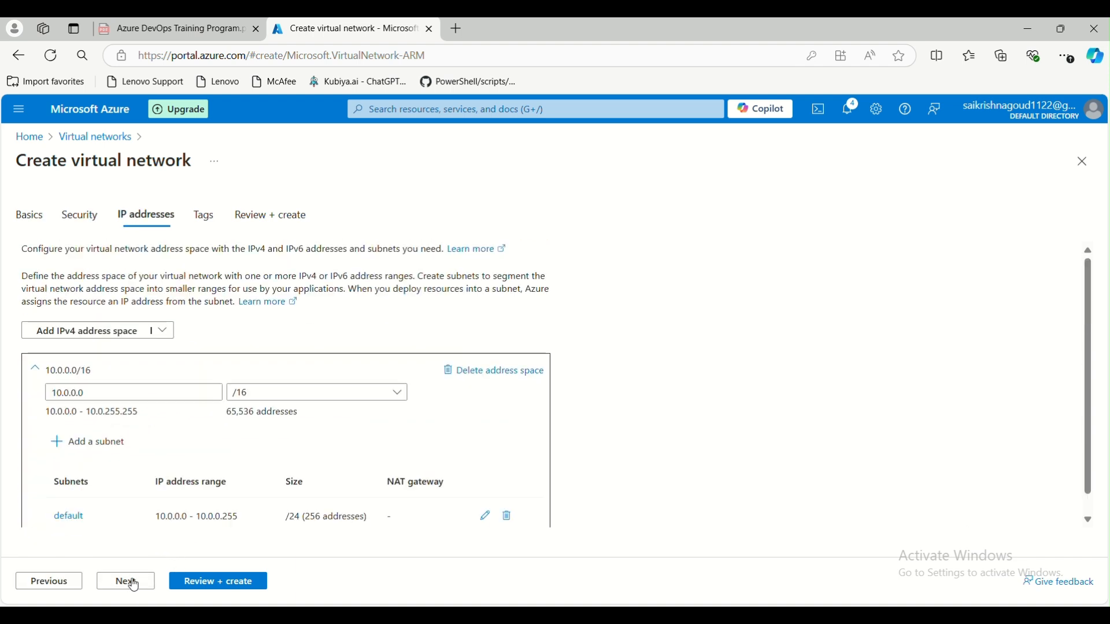
scroll(196, 434, "down", 1)
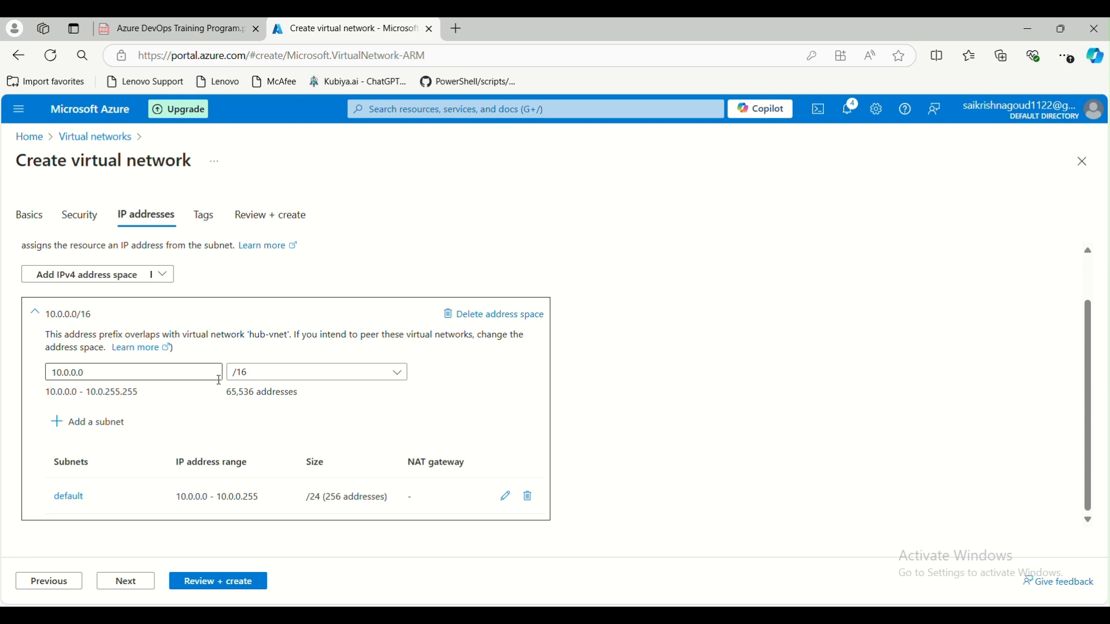
left_click(747, 614)
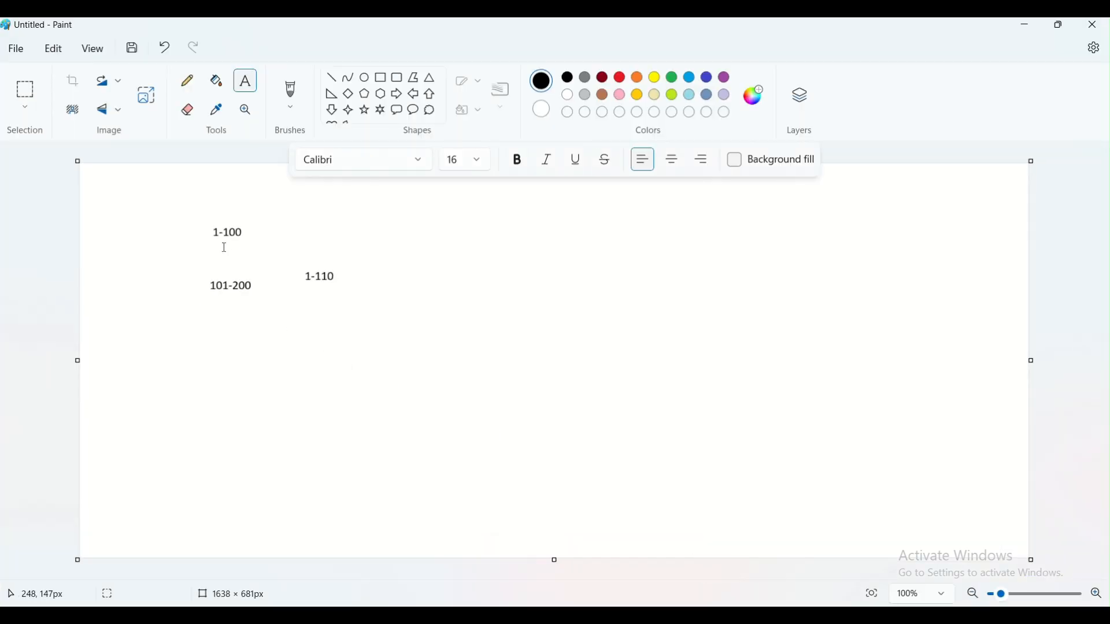
- Box the left 1-100 label and add a new 1-100 label to its right
left_click(381, 78)
left_click_drag(191, 202, 280, 247)
left_click(421, 334)
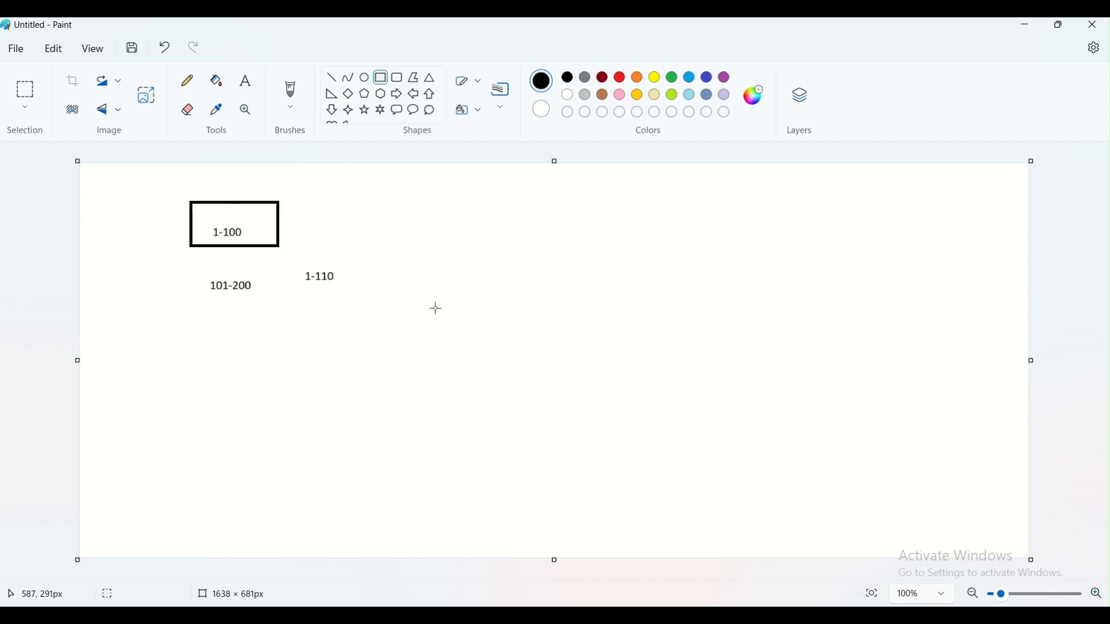
left_click(245, 81)
left_click(499, 231)
type("1-100")
left_click(492, 284)
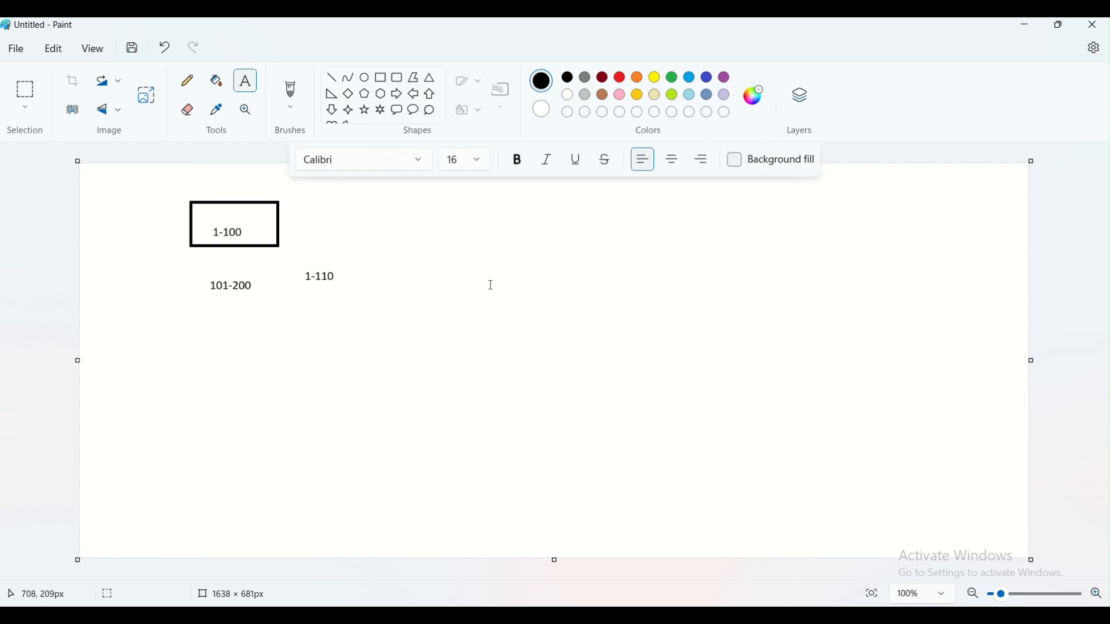
- Enclose the new 1-100 label in a rounded rectangle and link the two boxes with a line
left_click(404, 84)
left_click_drag(489, 217, 556, 262)
left_click(569, 302)
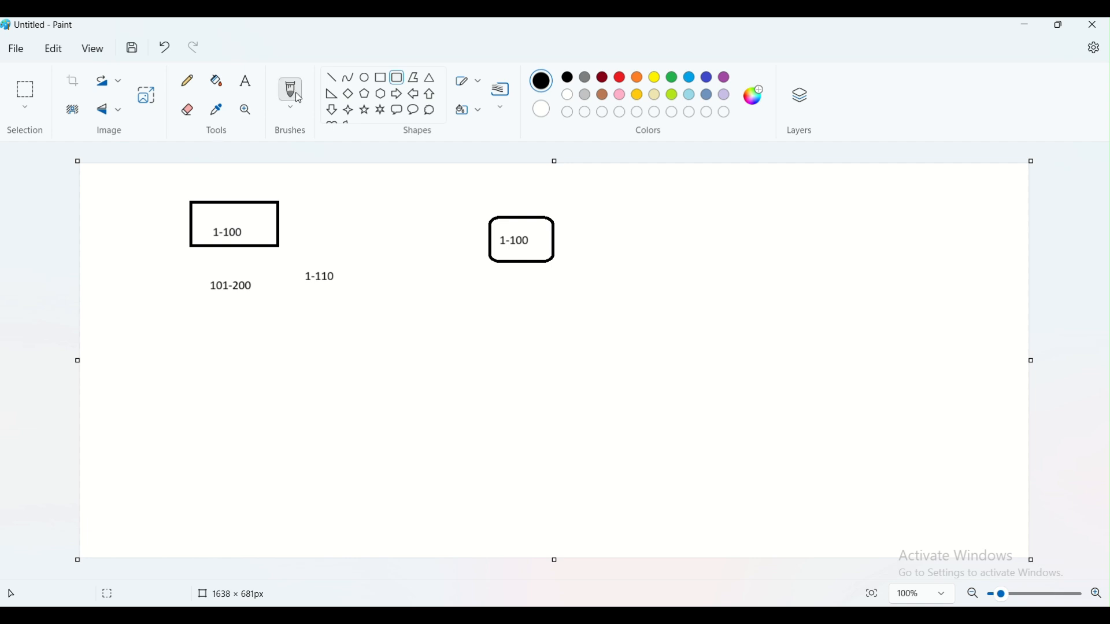
left_click(332, 77)
left_click_drag(278, 227, 491, 238)
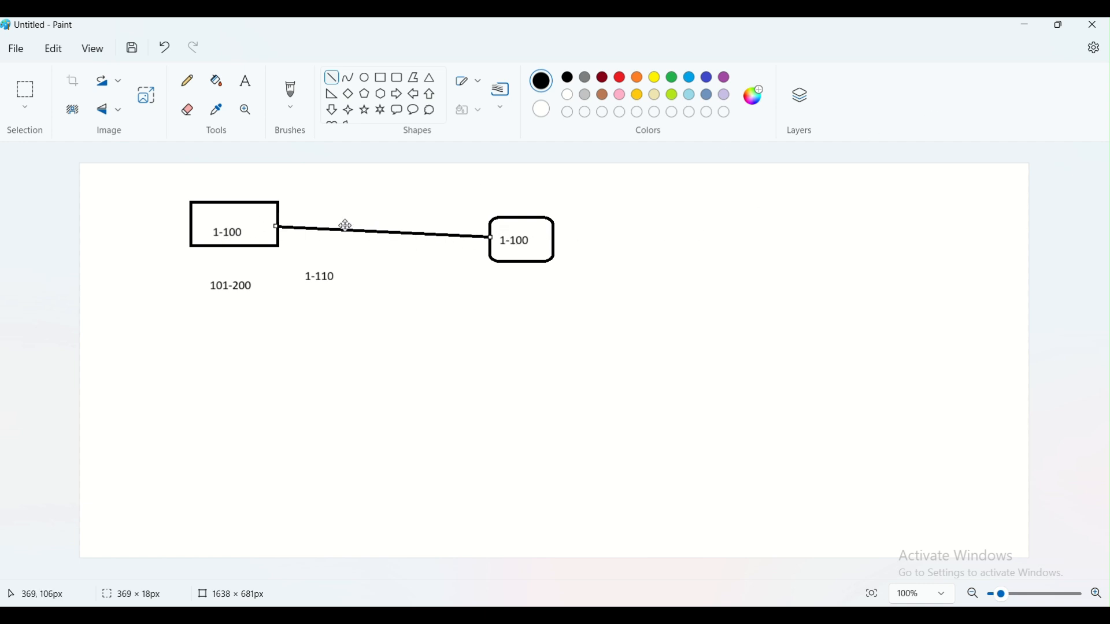
left_click(1025, 26)
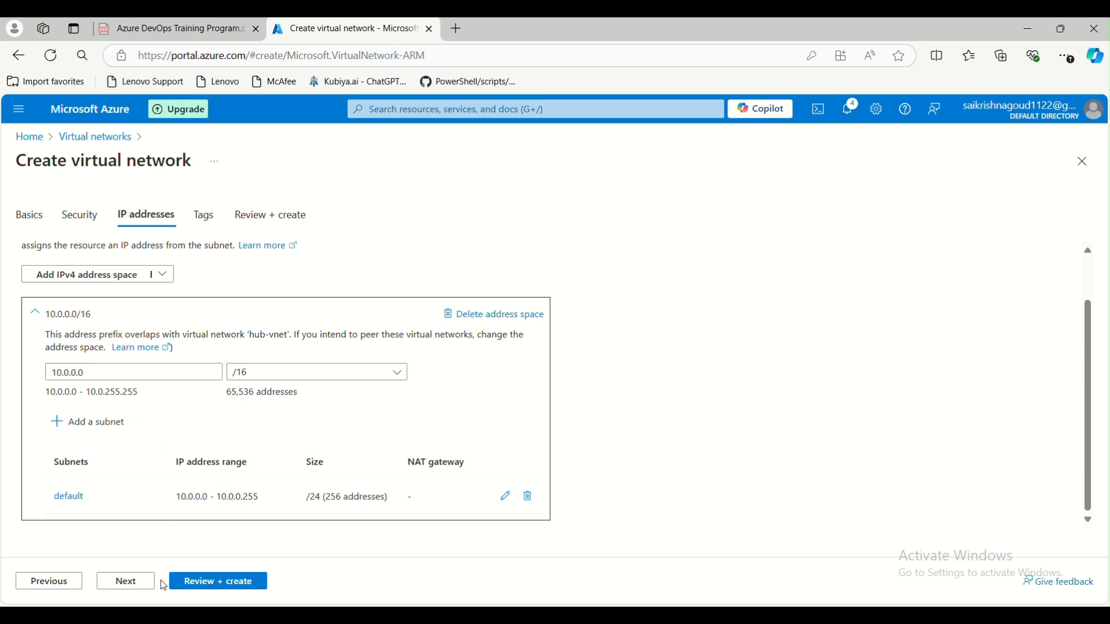
- Validate and create the spoke-1 virtual network, then go back to the portal Home page
left_click(220, 584)
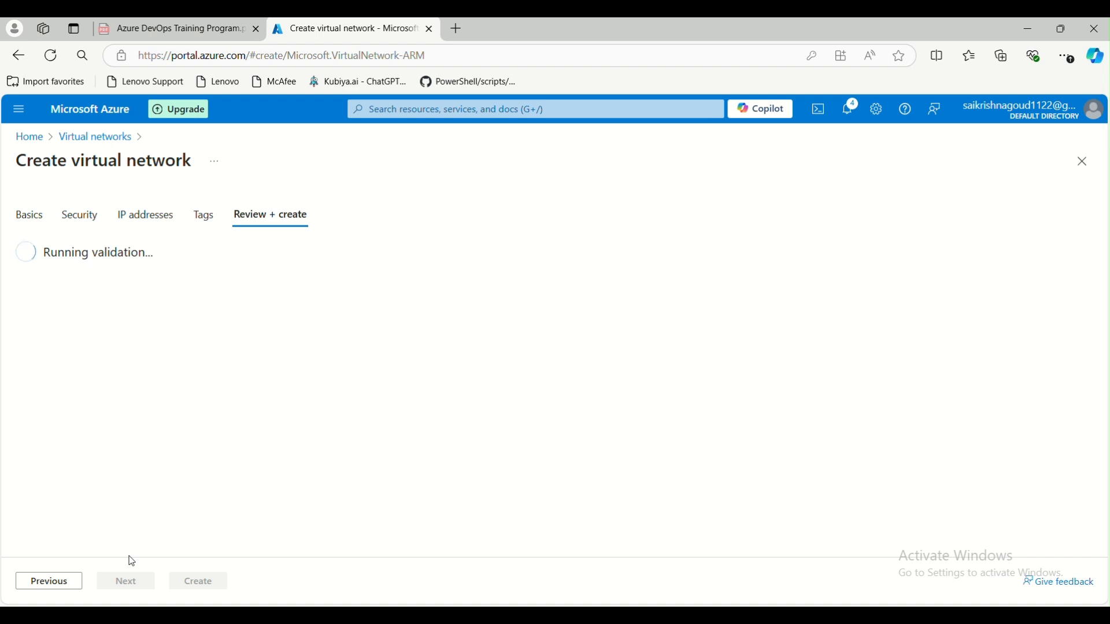
left_click(199, 585)
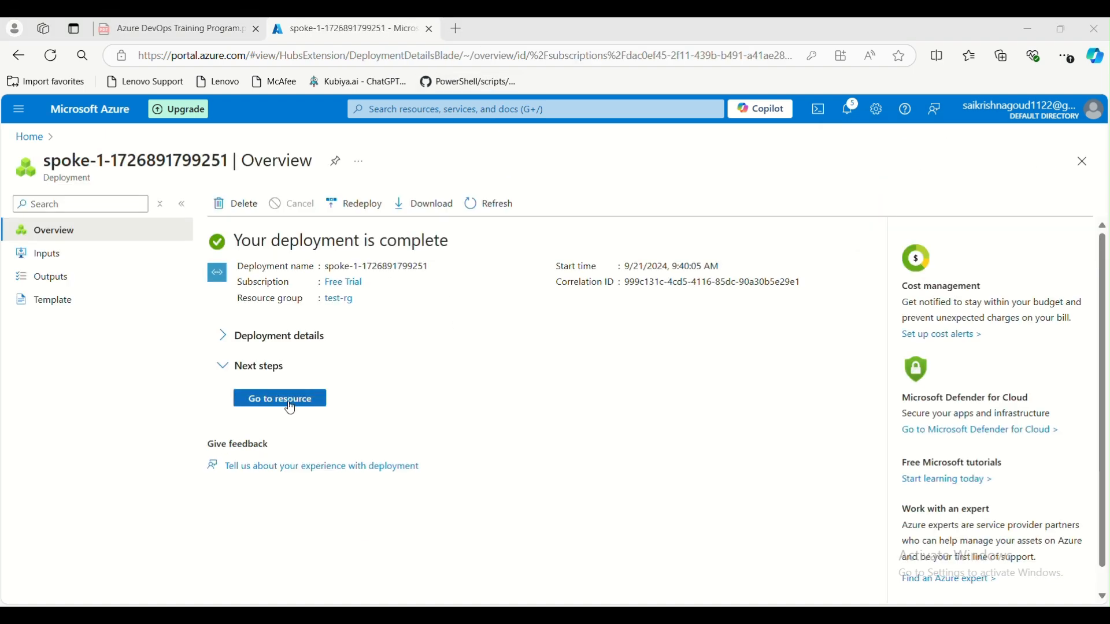
left_click(30, 137)
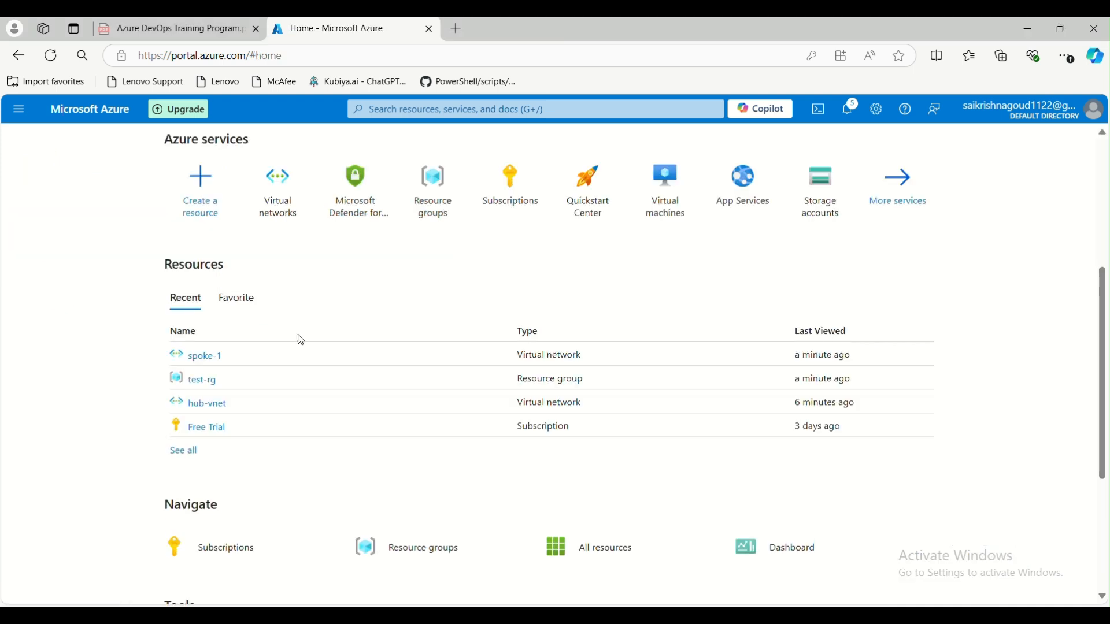
- Open hub-vnet from Virtual networks and begin adding a peering on its Peerings page
left_click(278, 199)
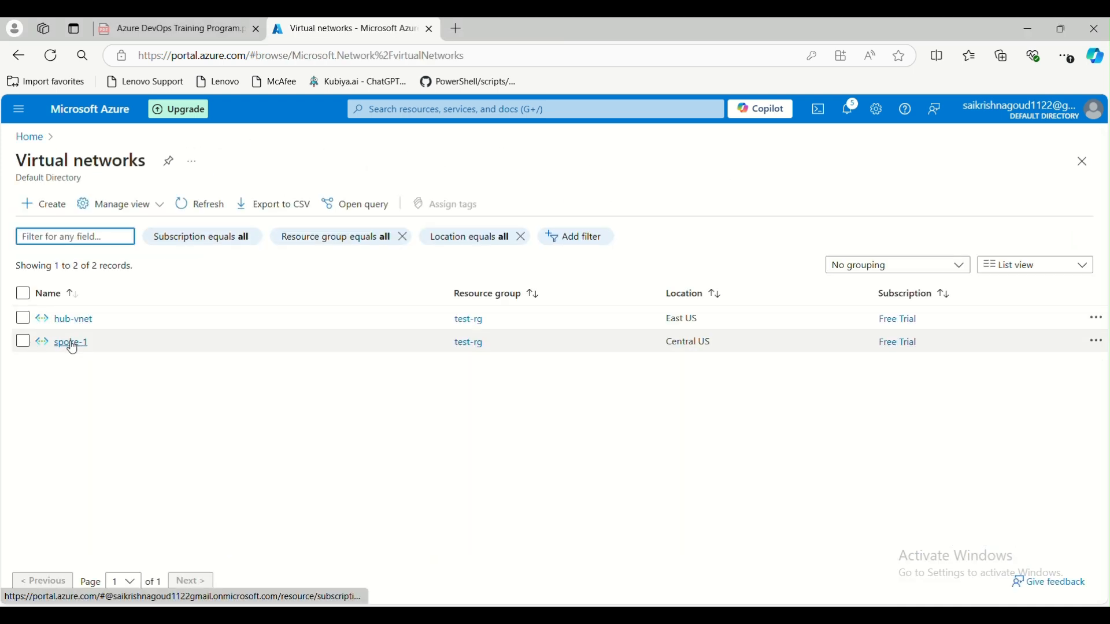
left_click(74, 322)
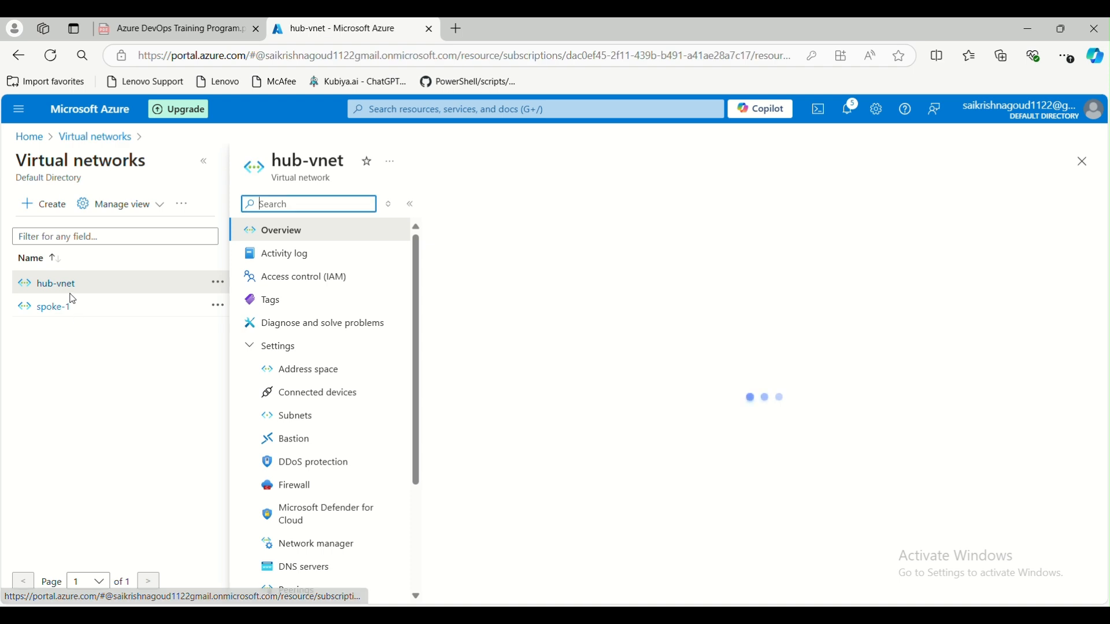
scroll(259, 354, "down", 1)
scroll(258, 353, "down", 4)
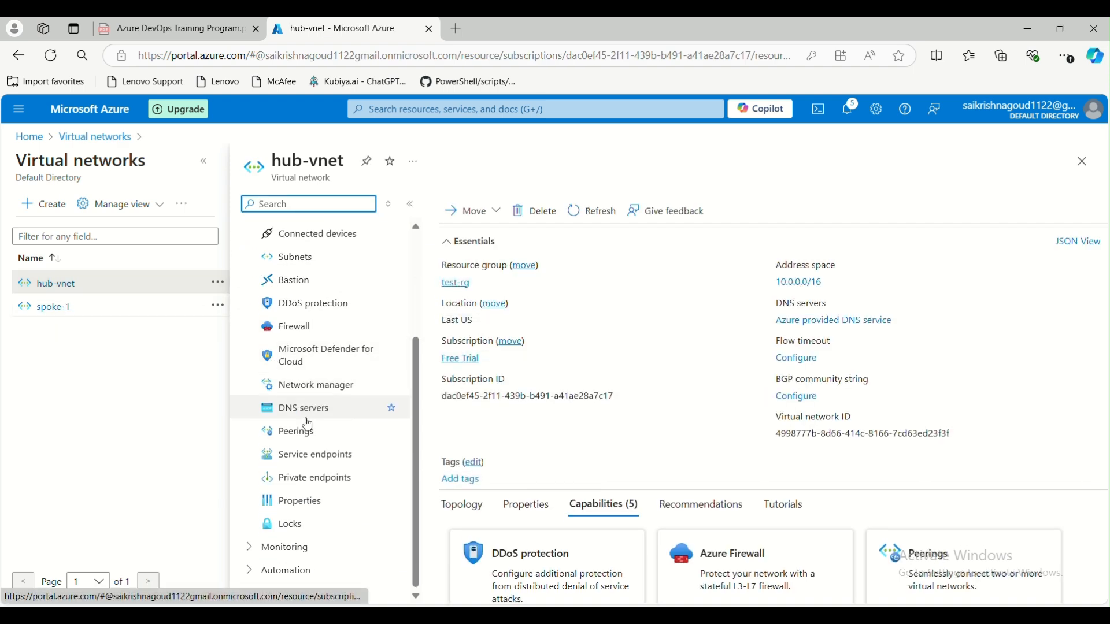
left_click(315, 435)
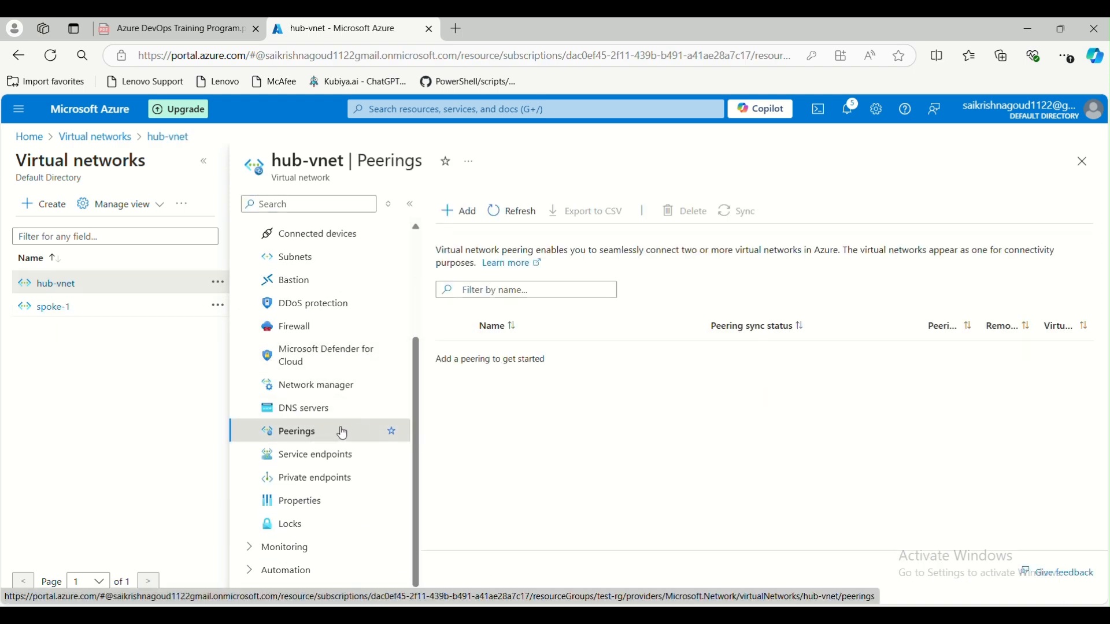
left_click(468, 212)
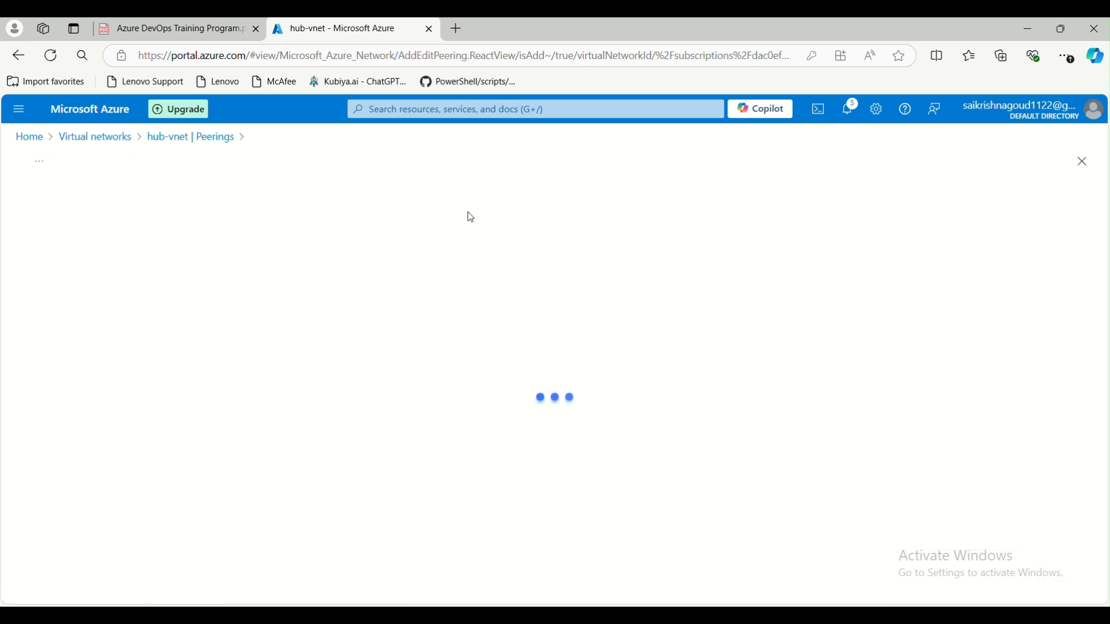
- Name the link hub-spoke1, tick 'I know my resource ID', then leave the form unsaved
left_click(260, 275)
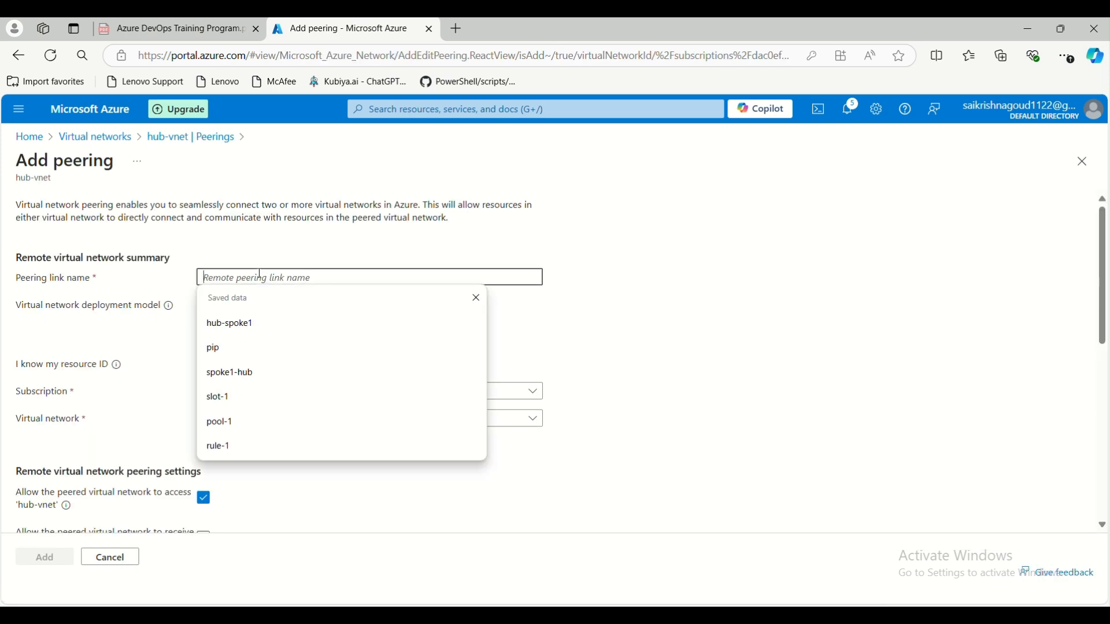
type("hub-spoke1")
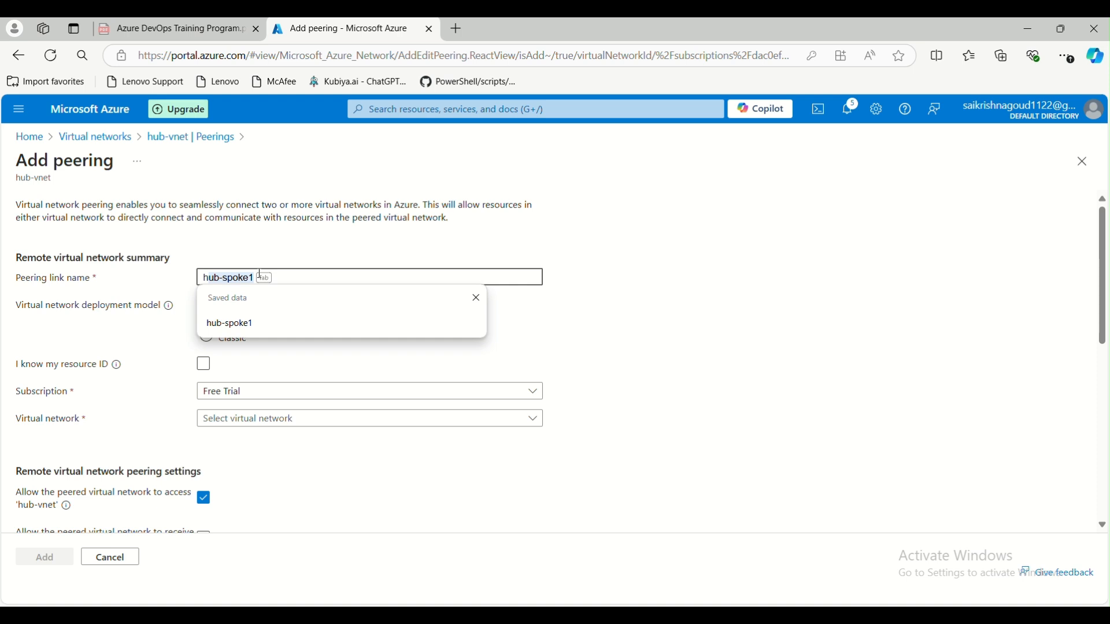
key("Tab")
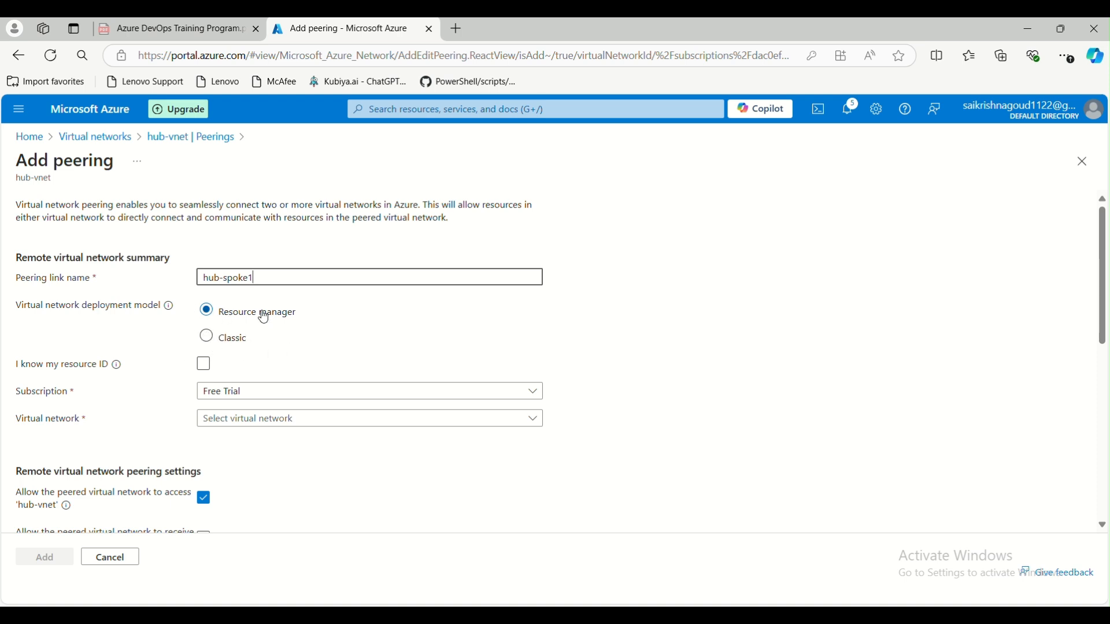
scroll(379, 350, "down", 3)
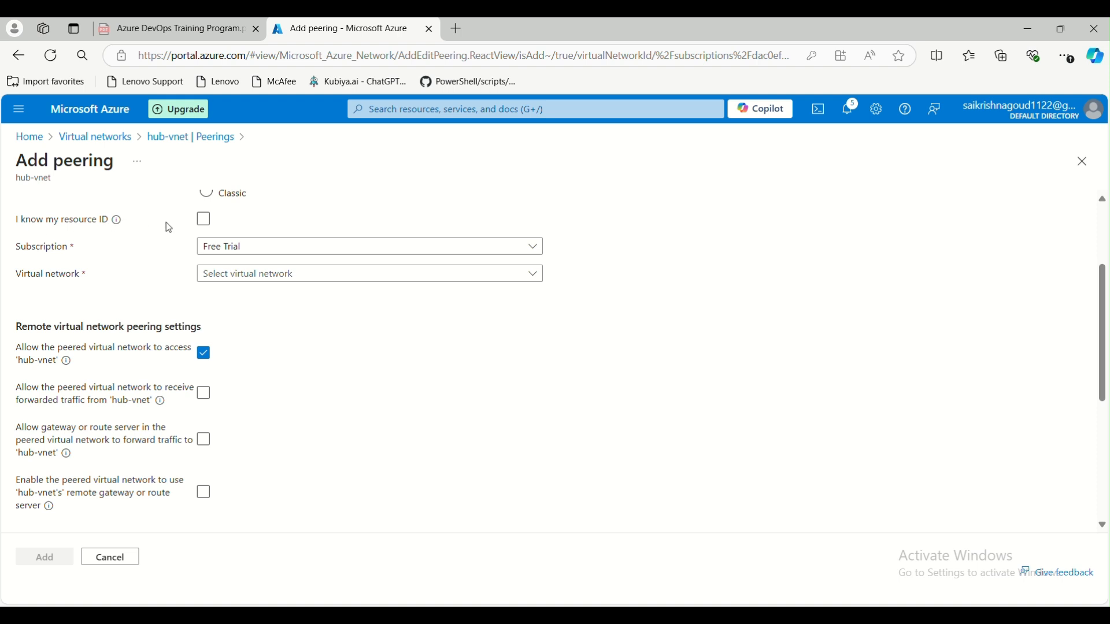
scroll(171, 230, "up", 3)
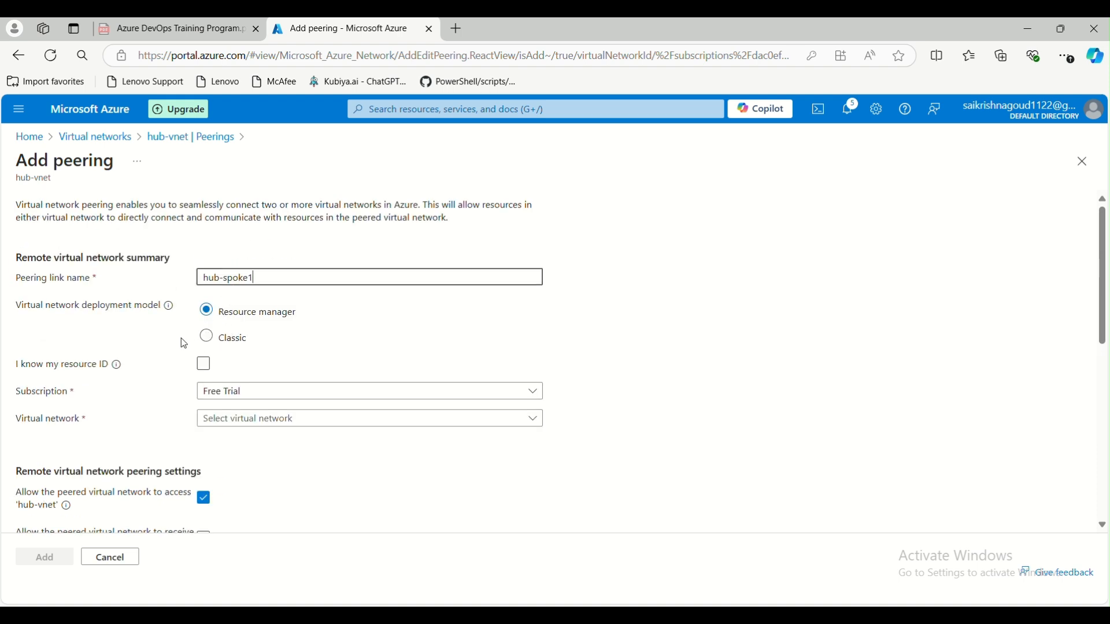
left_click(204, 366)
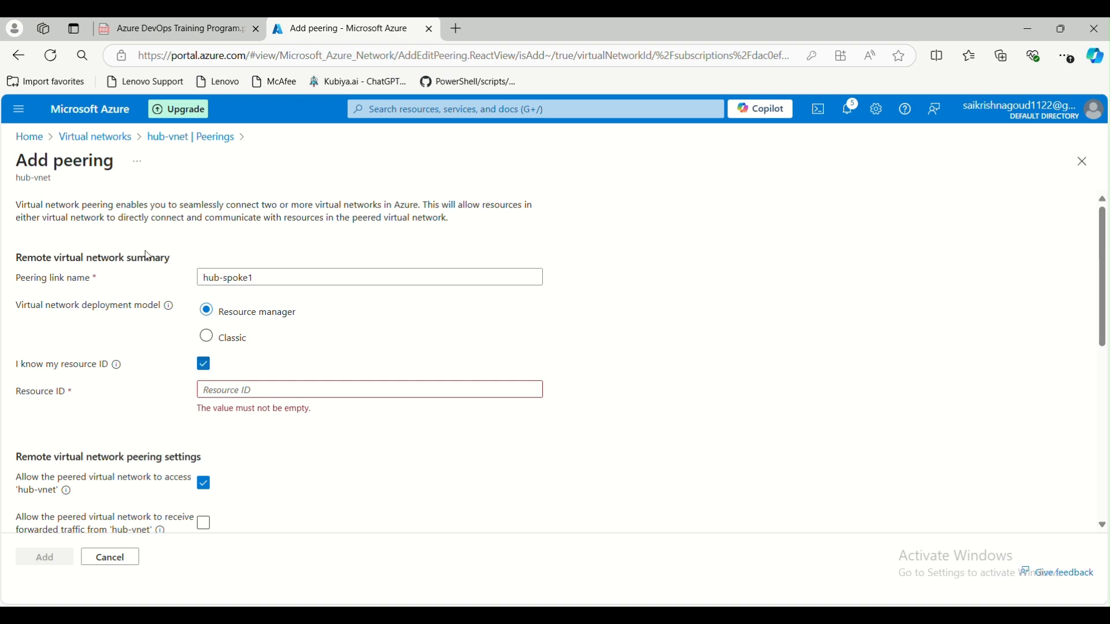
left_click(149, 139)
scroll(296, 311, "up", 3)
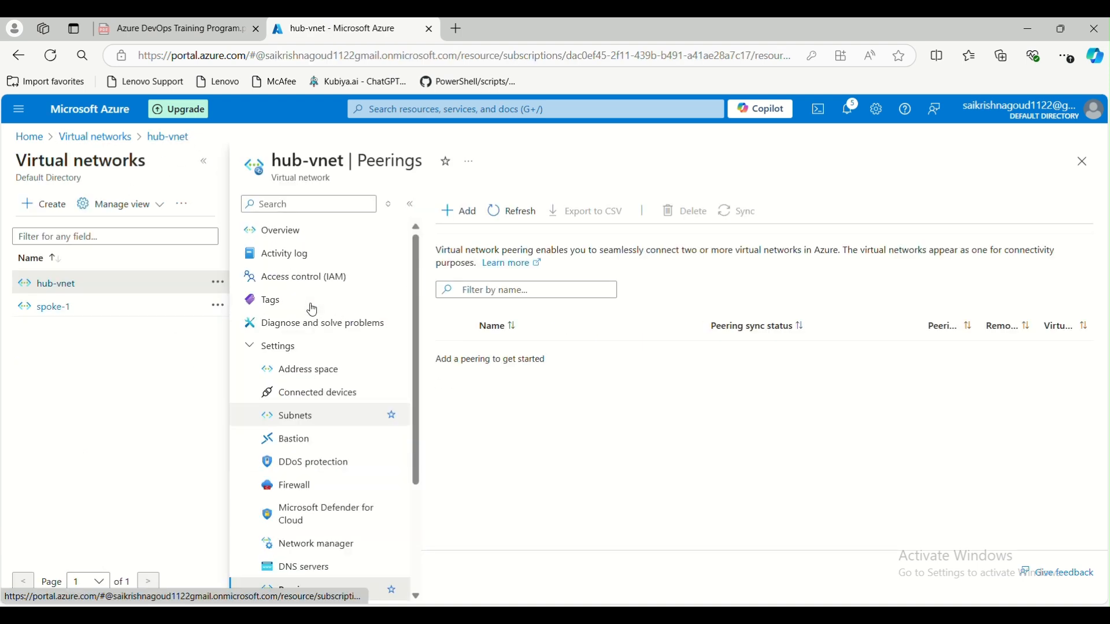
- Copy hub-vnet's resource ID from its Resource JSON view
left_click(303, 238)
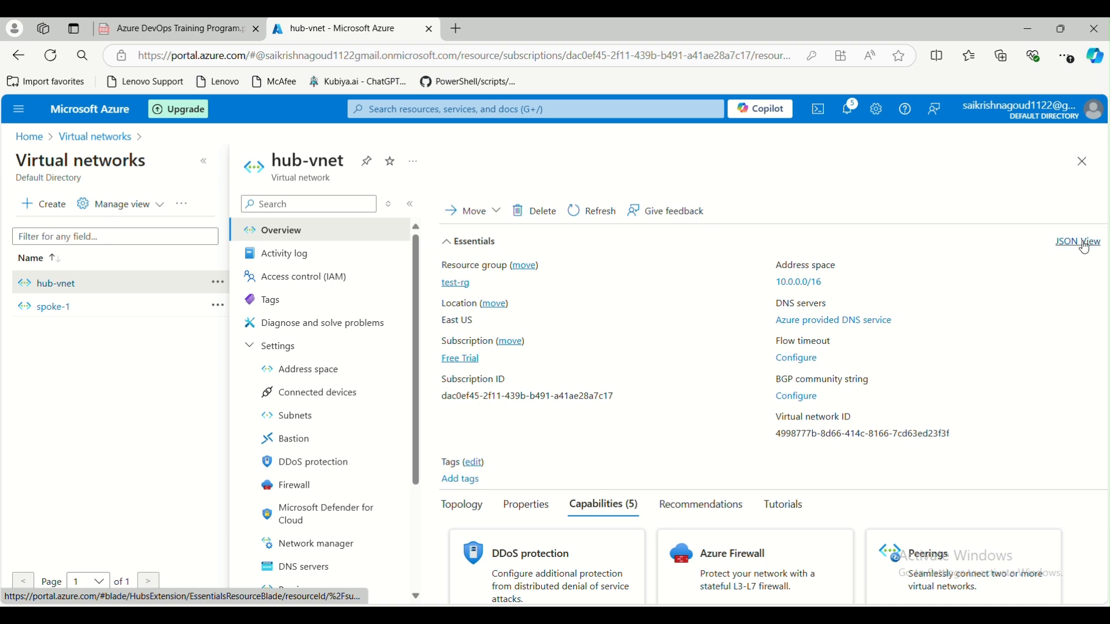
left_click(1084, 243)
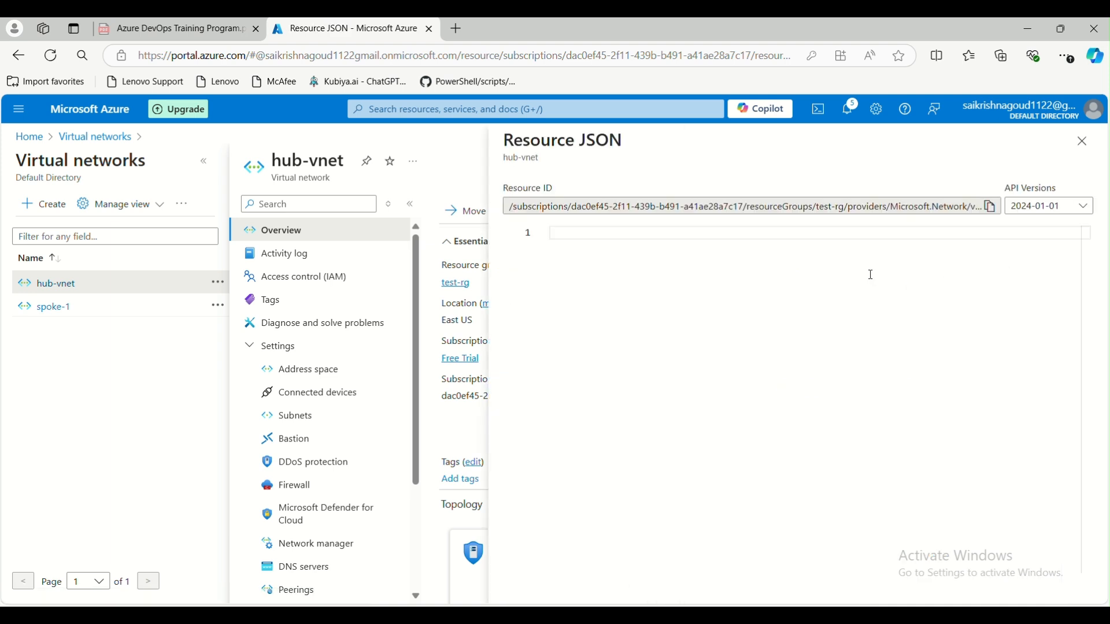
left_click_drag(512, 208, 983, 208)
left_click(992, 211)
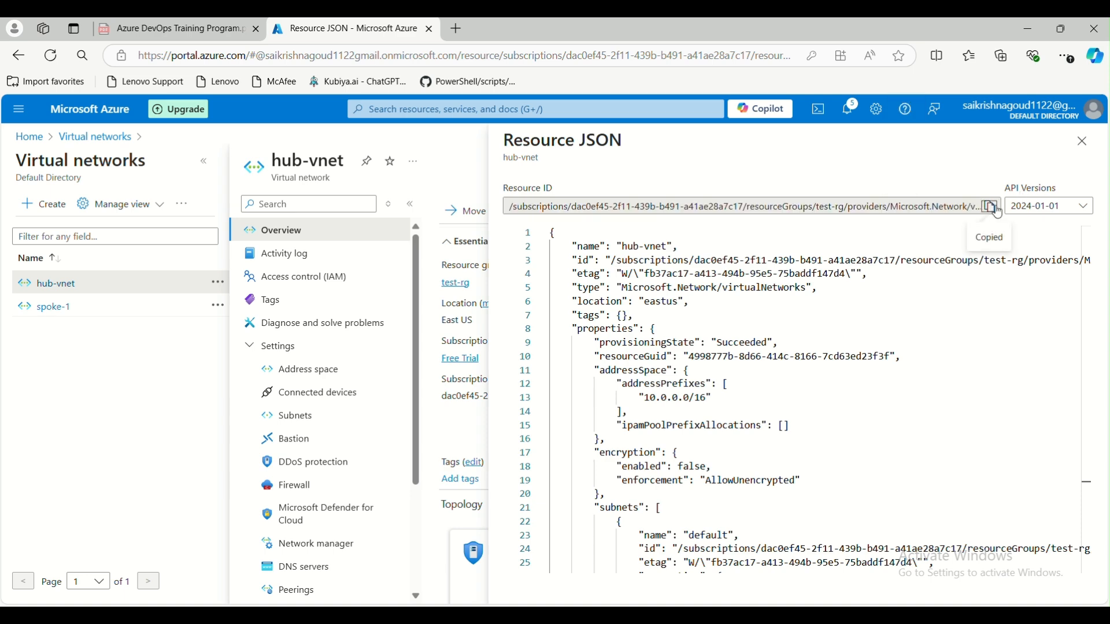
left_click(1083, 141)
- Reopen hub-vnet's Peerings page and begin adding a new peering
scroll(270, 369, "down", 1)
scroll(270, 369, "down", 2)
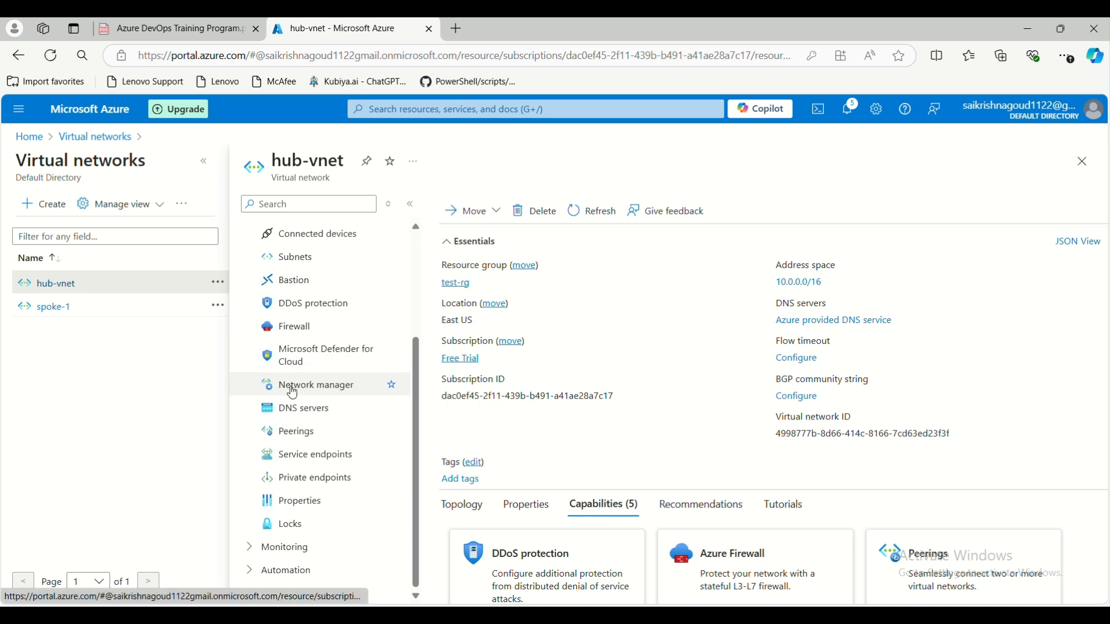
left_click(353, 431)
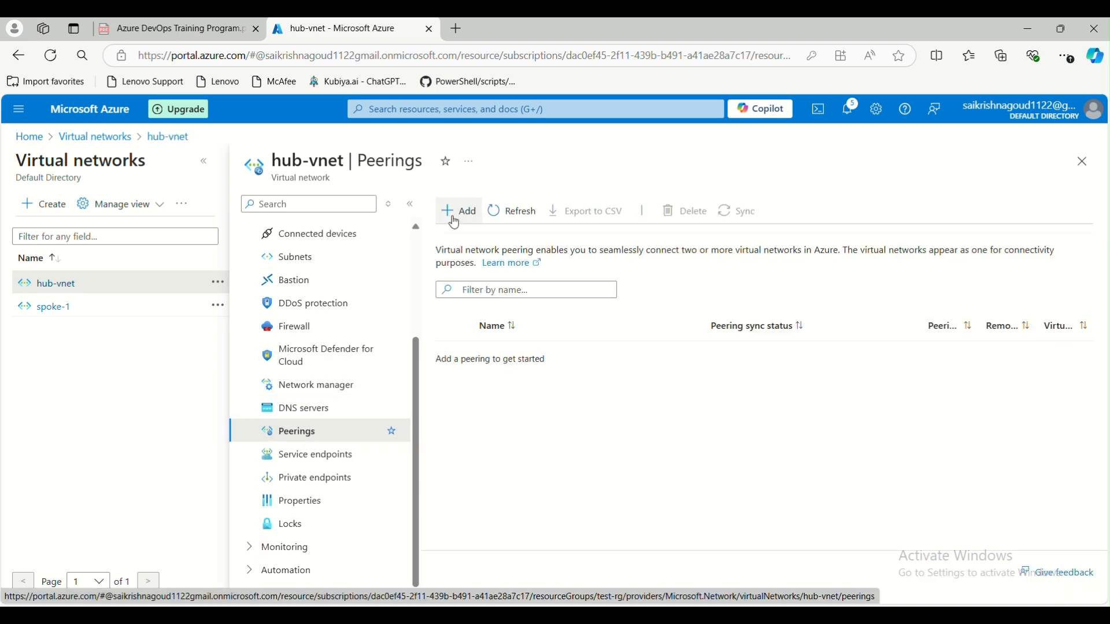
left_click(456, 212)
- Fill the remote peering link name with hub-spoke1
left_click(248, 281)
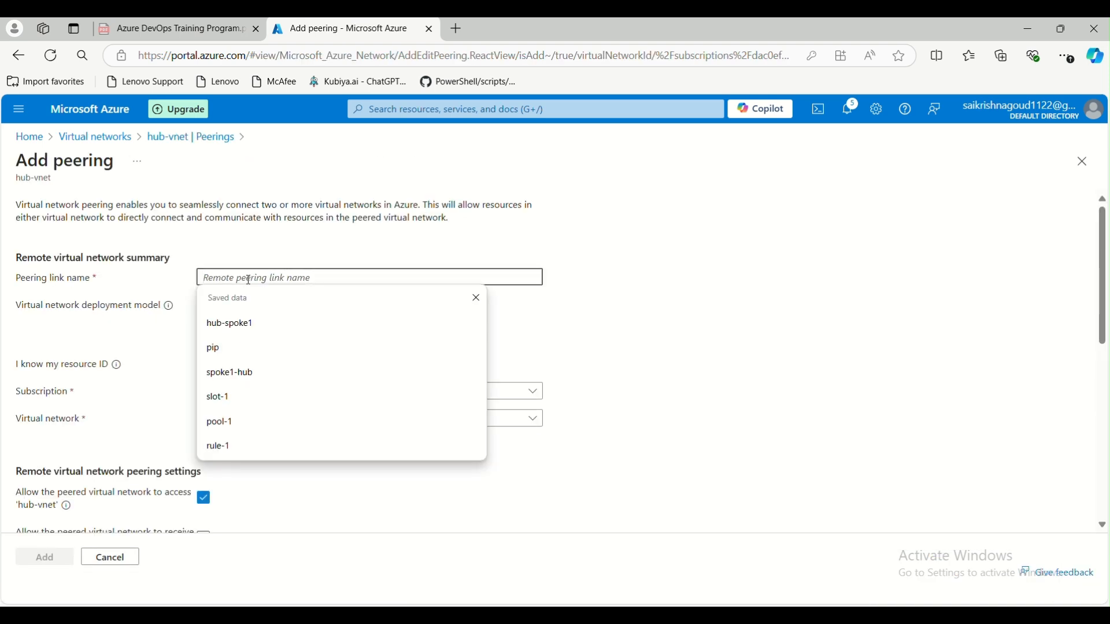
type("hub-spoke1")
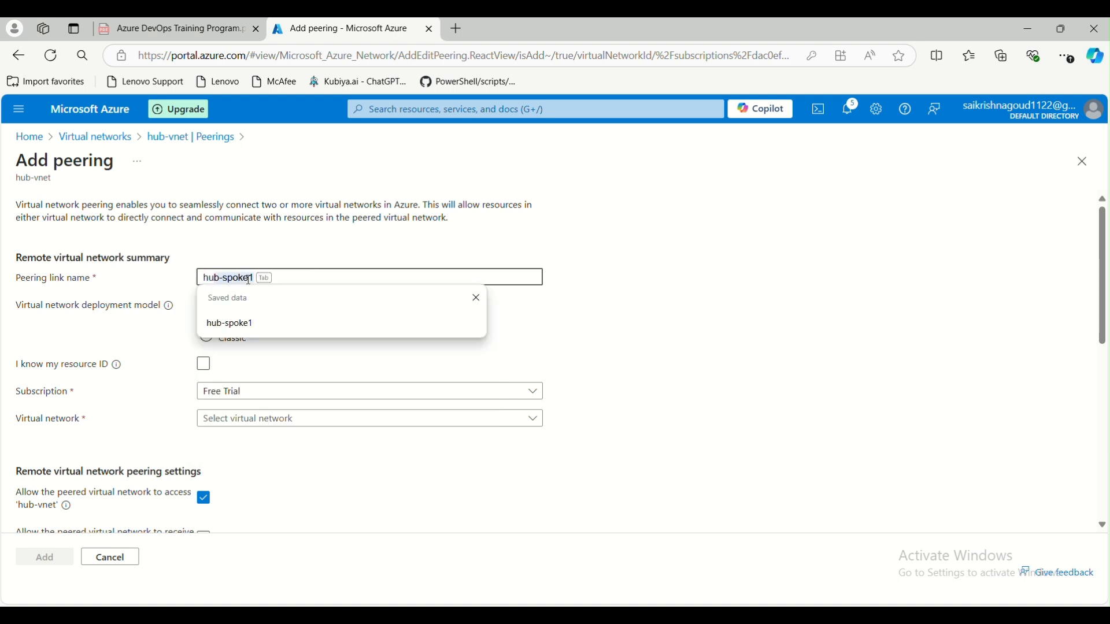
left_click(287, 329)
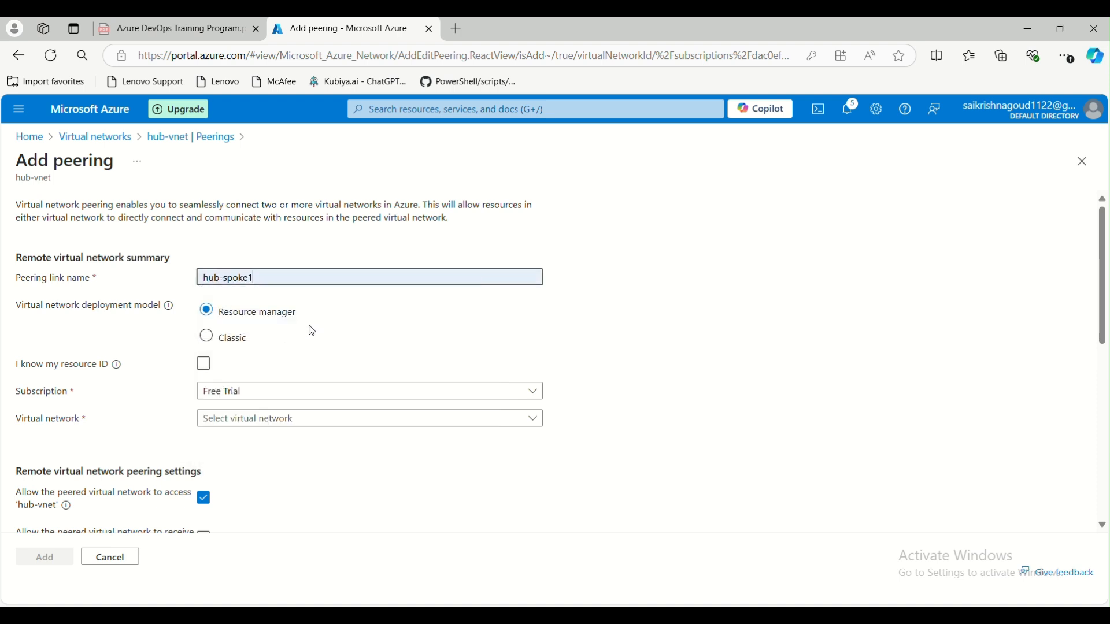
scroll(359, 330, "down", 3)
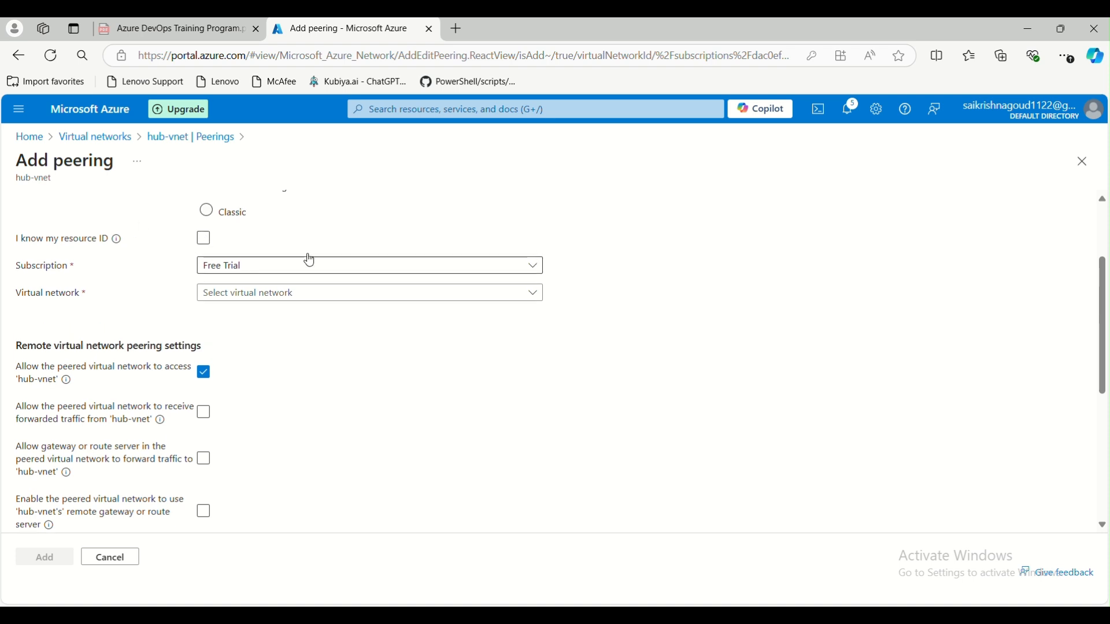
scroll(300, 258, "up", 3)
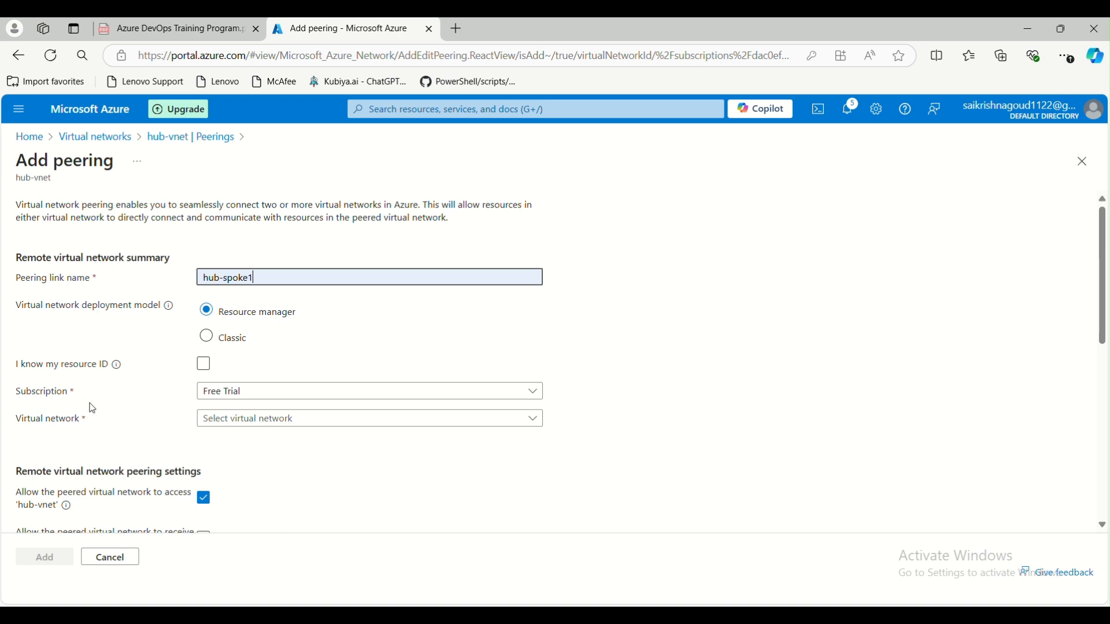
- Choose Free Trial and spoke-1, then abandon the peering over the 10.0.0.0/16 overlap
left_click(232, 399)
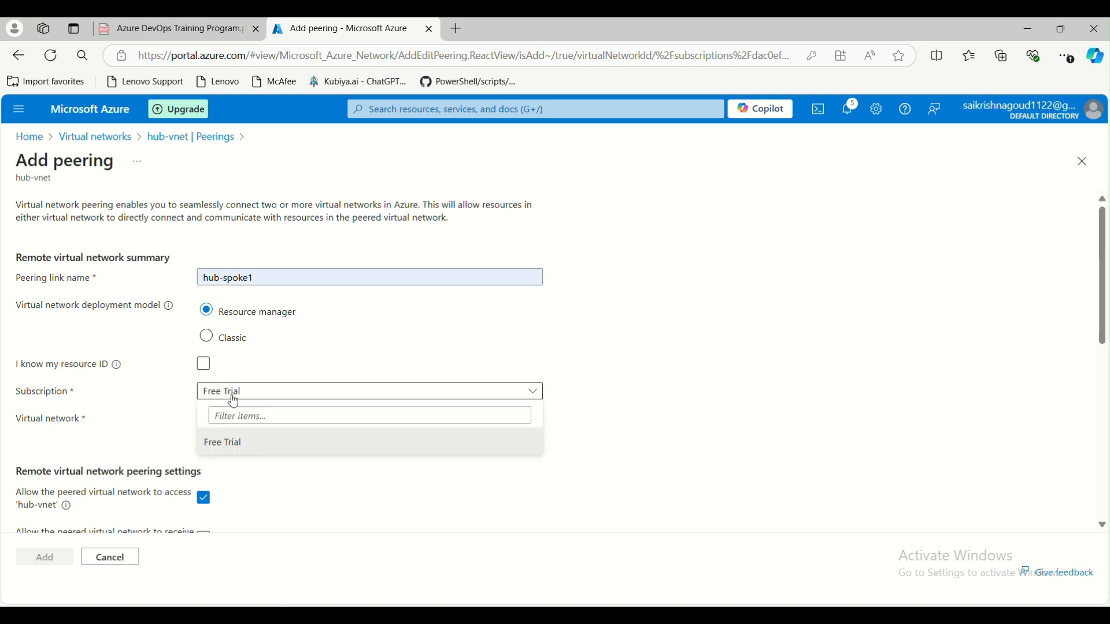
left_click(236, 443)
left_click(210, 420)
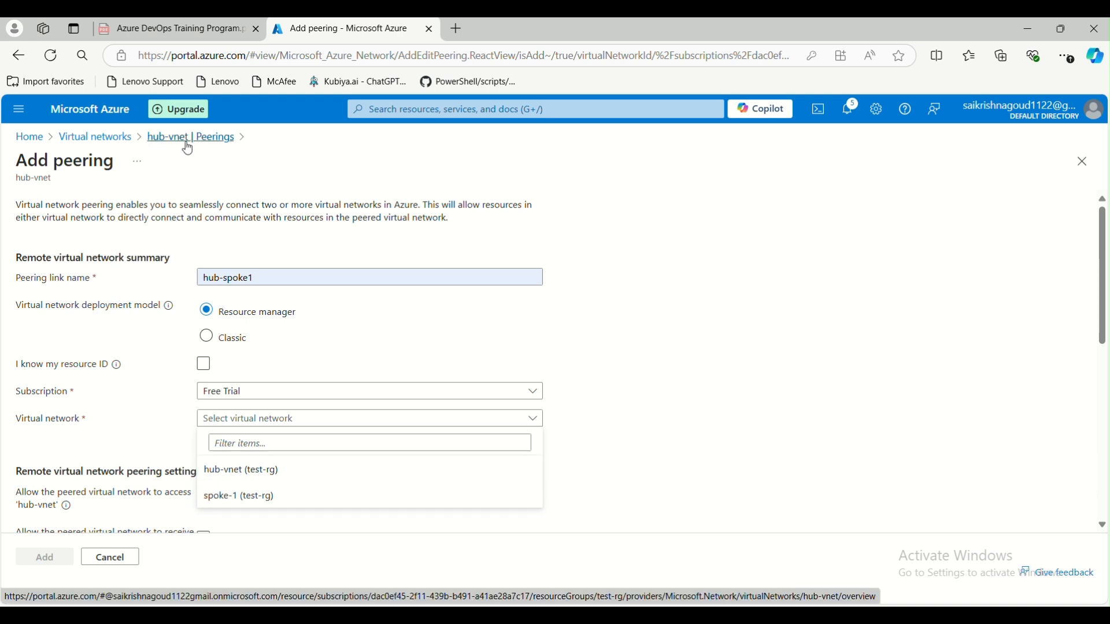
left_click(234, 503)
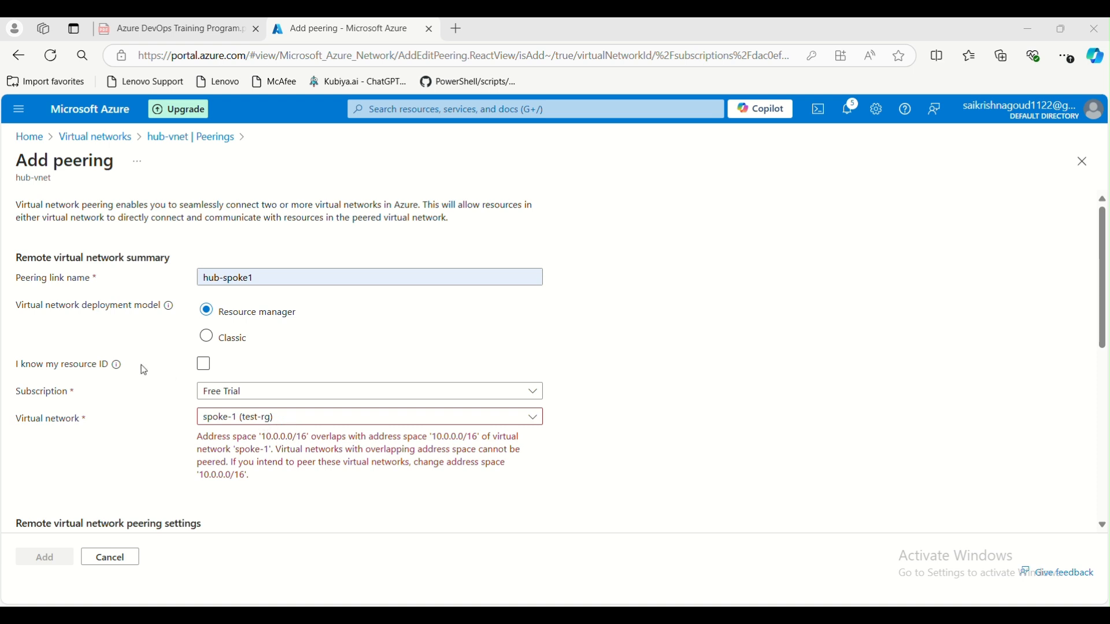
left_click(103, 137)
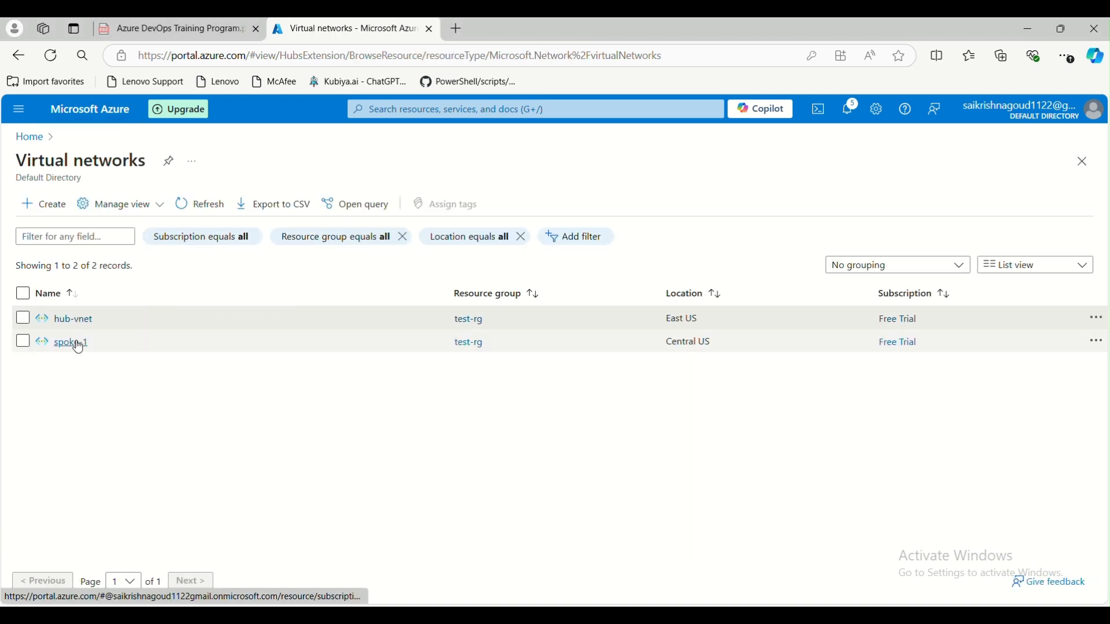
- Start a new virtual network named spoke2 in test-rg, region South Central US
left_click(52, 208)
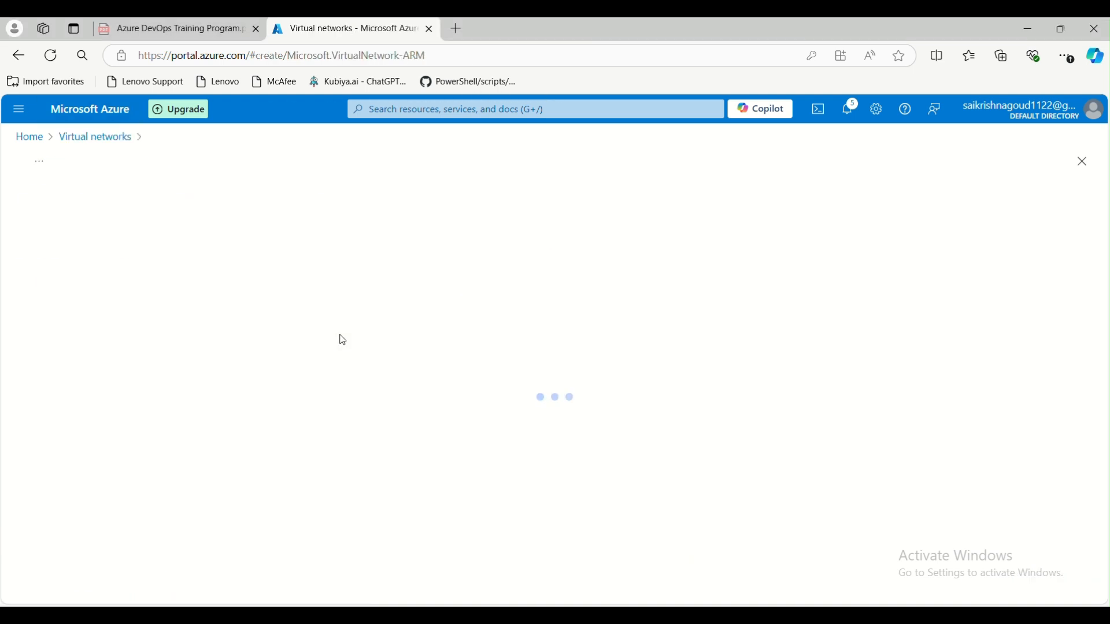
scroll(226, 436, "down", 2)
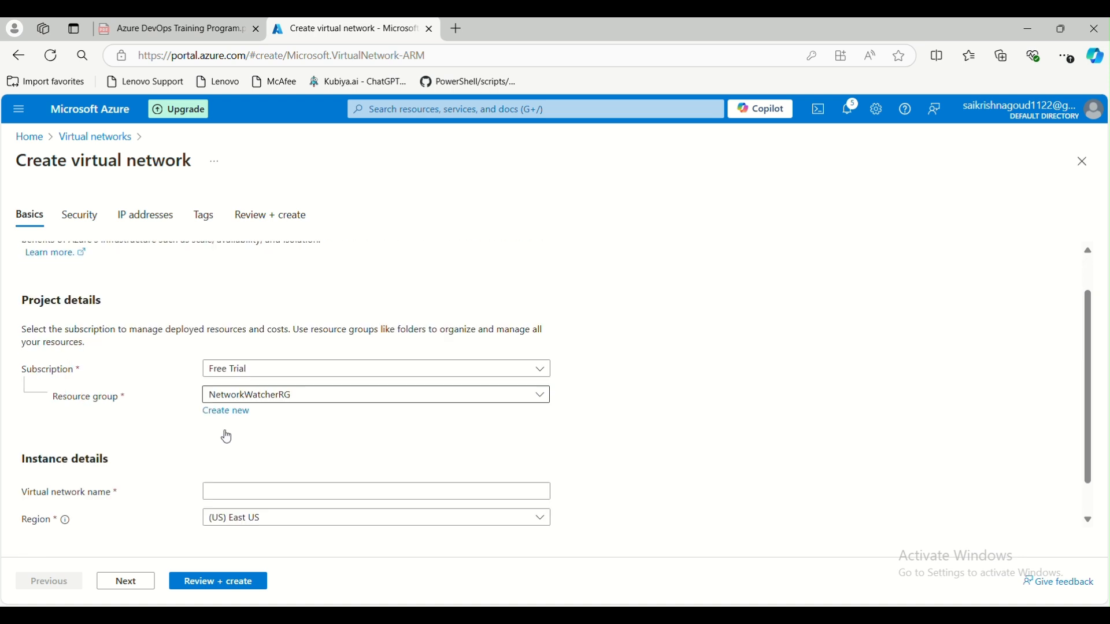
left_click(314, 372)
left_click(263, 451)
left_click(267, 451)
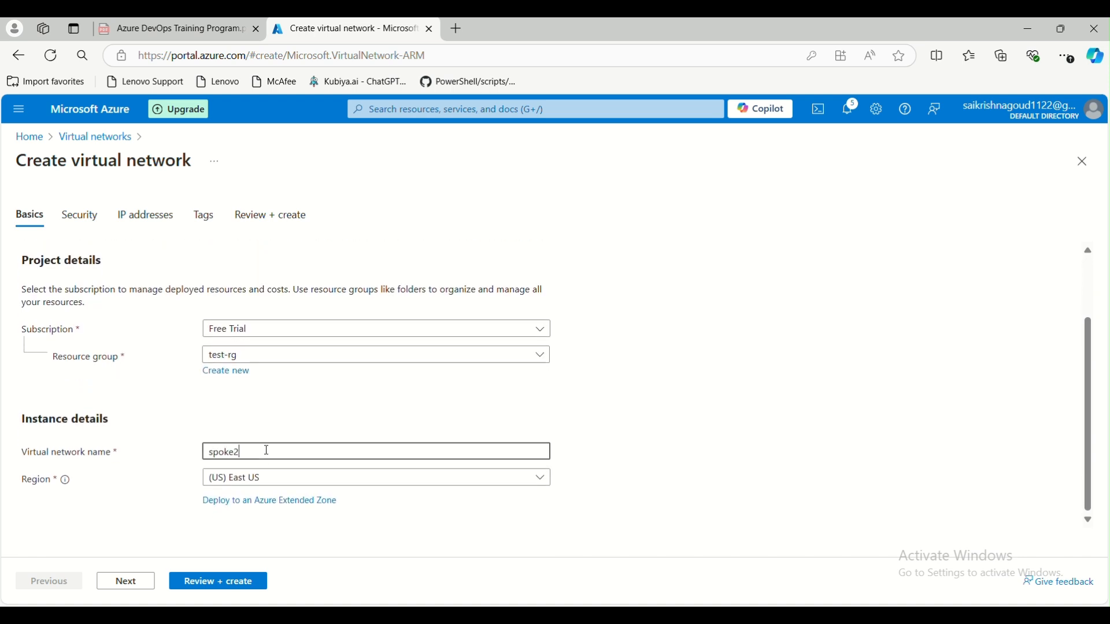
left_click(276, 481)
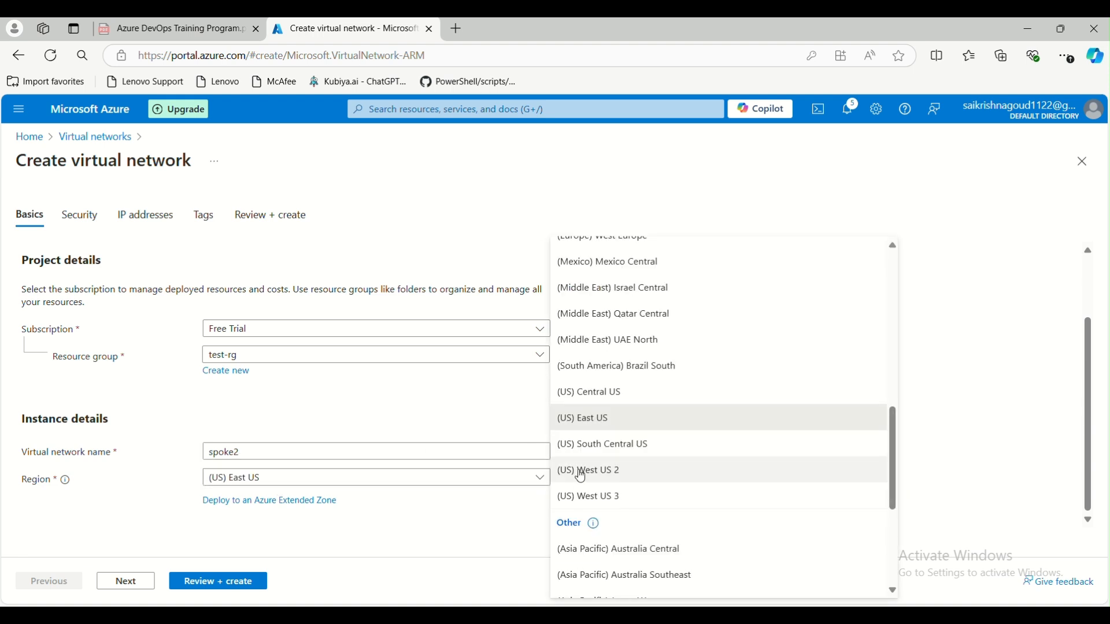
left_click(595, 445)
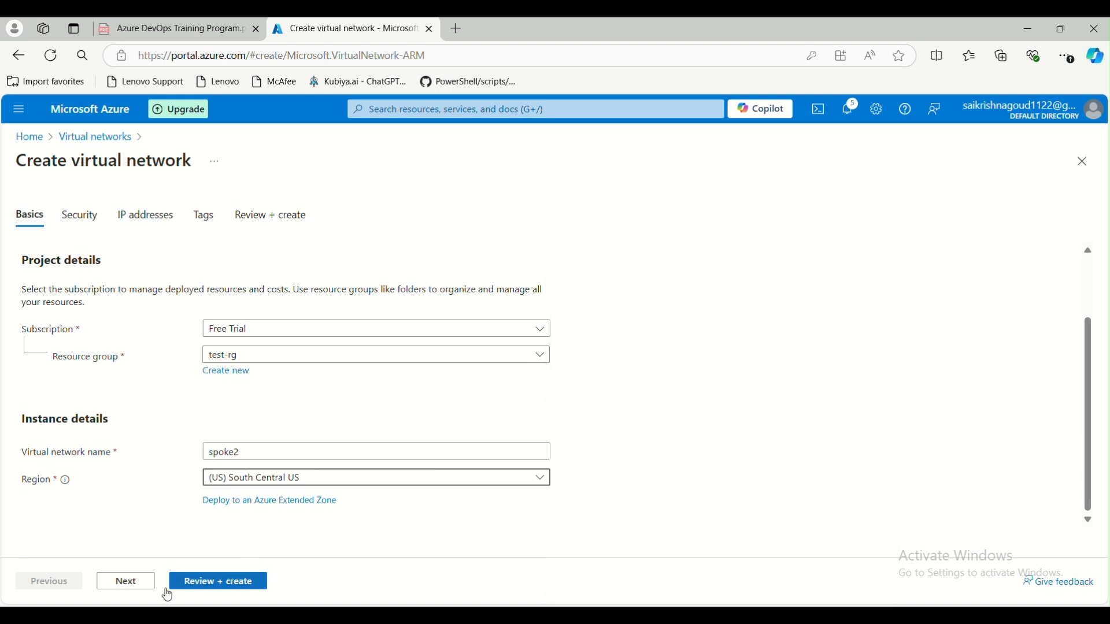
- Change spoke2's address space to 10.1.0.0/16, deploy it, and return Home
left_click(128, 585)
left_click(128, 585)
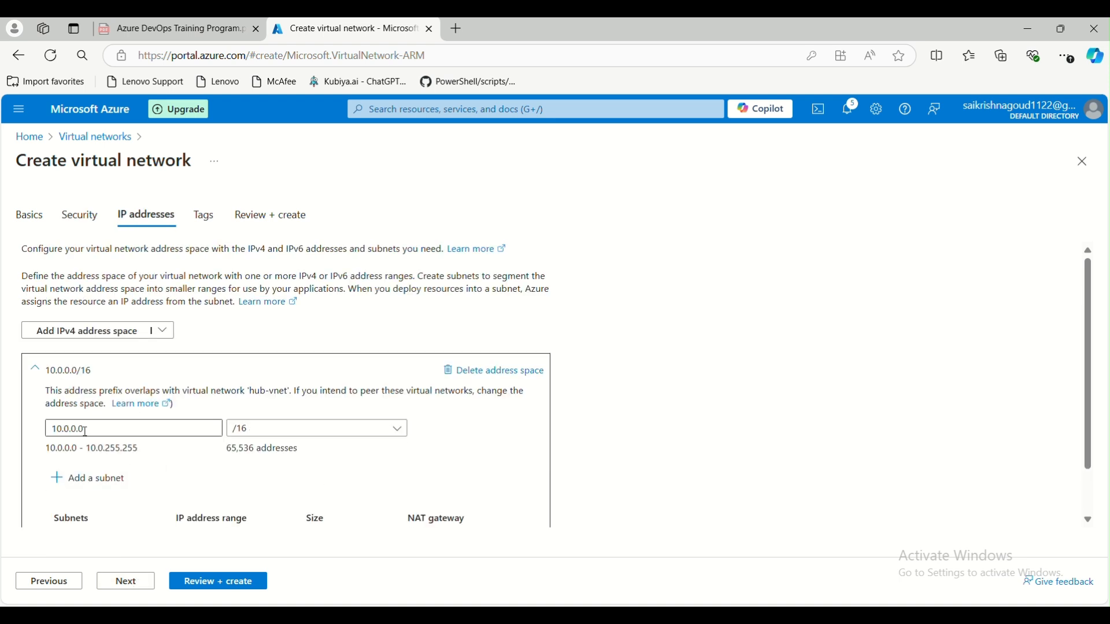
left_click(70, 427)
key("BackSpace")
type("1")
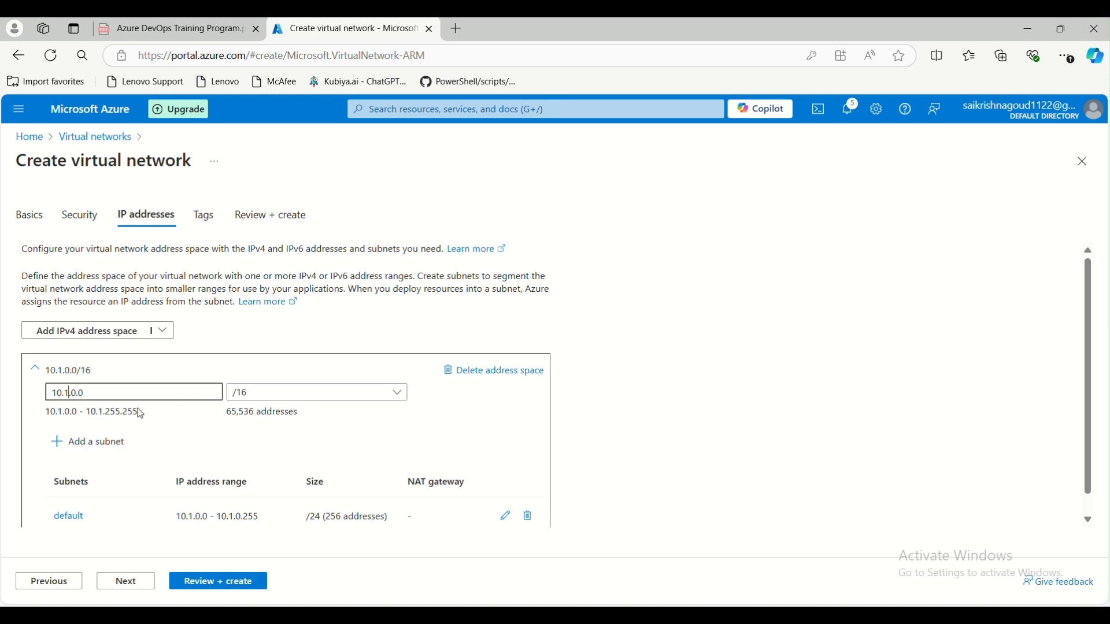
left_click(242, 584)
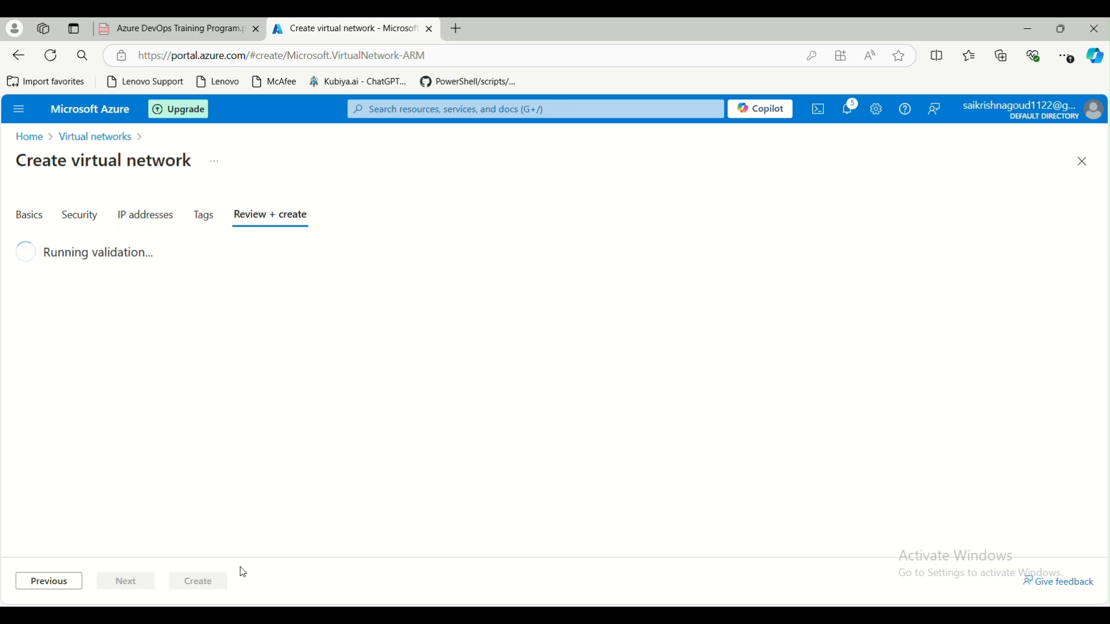
left_click(197, 581)
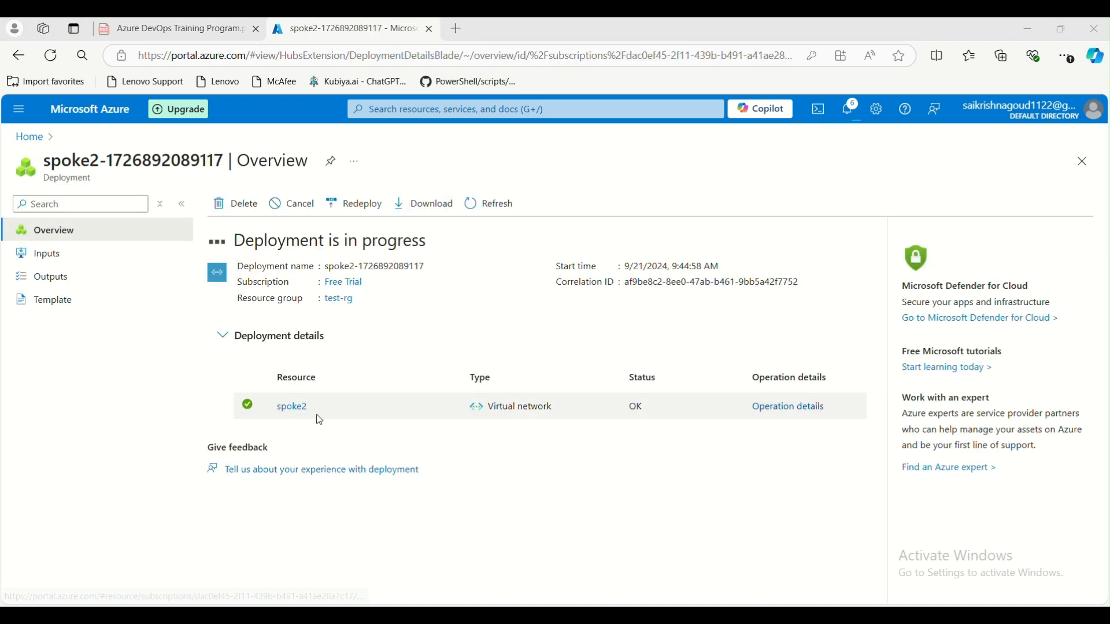
left_click(29, 137)
- Open hub-vnet's Peerings and begin a new peering, dismissing the deployment notification
left_click(285, 209)
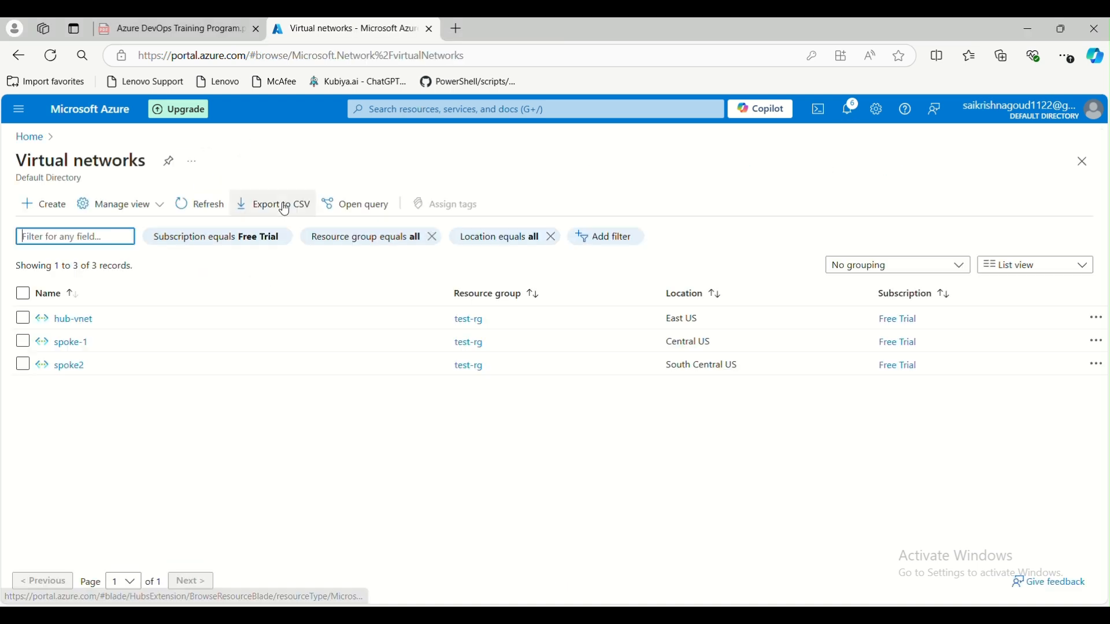
left_click(69, 319)
scroll(289, 399, "down", 3)
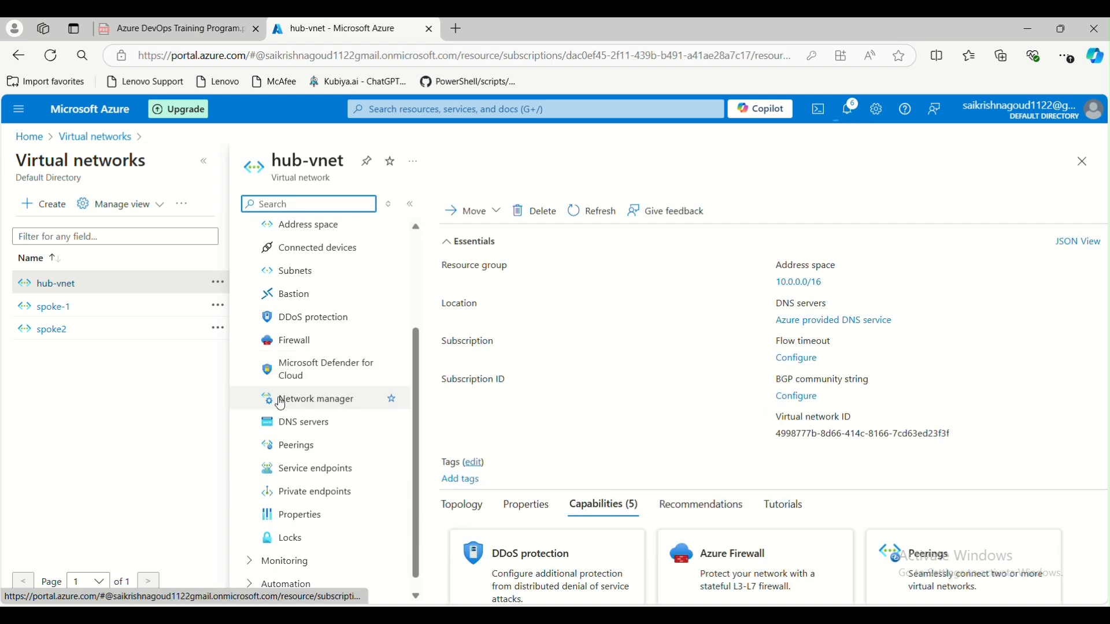
left_click(290, 430)
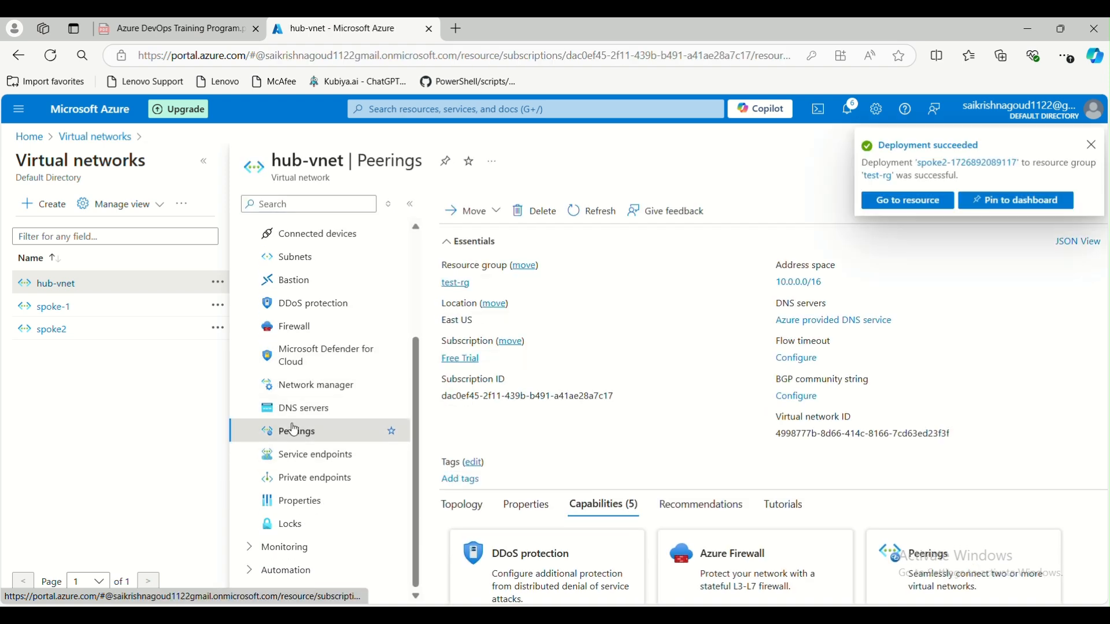
left_click(204, 162)
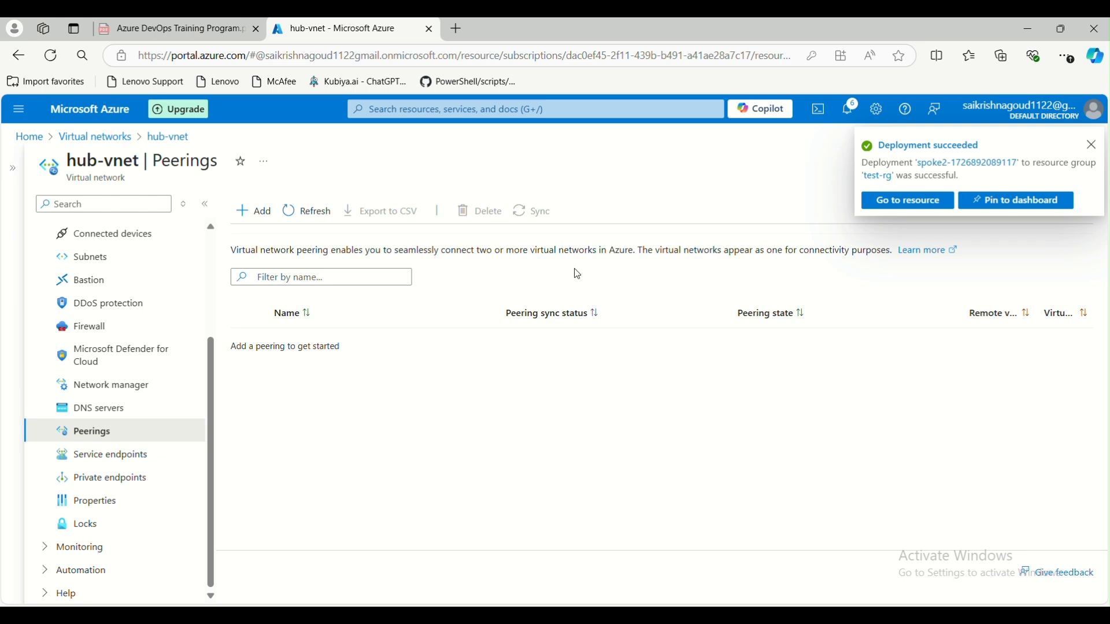
left_click(253, 211)
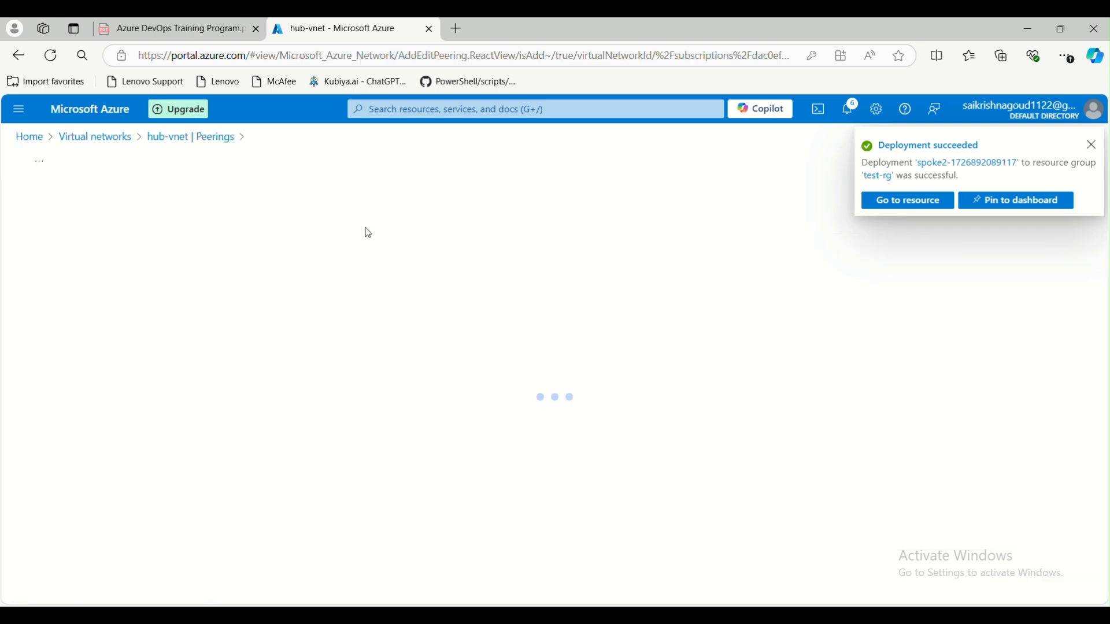
left_click(1092, 144)
- Name the peering hub-spoke2 and select spoke2 (test-rg) as the remote virtual network
left_click(272, 278)
type("hub-spoke2")
scroll(285, 387, "down", 1)
left_click(264, 346)
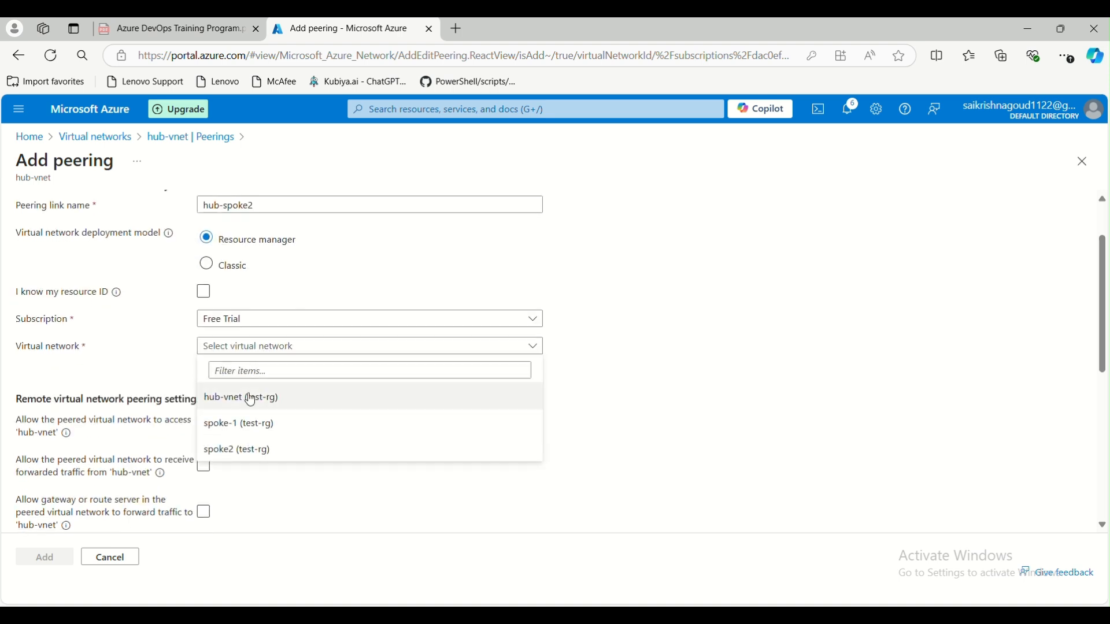
left_click(266, 451)
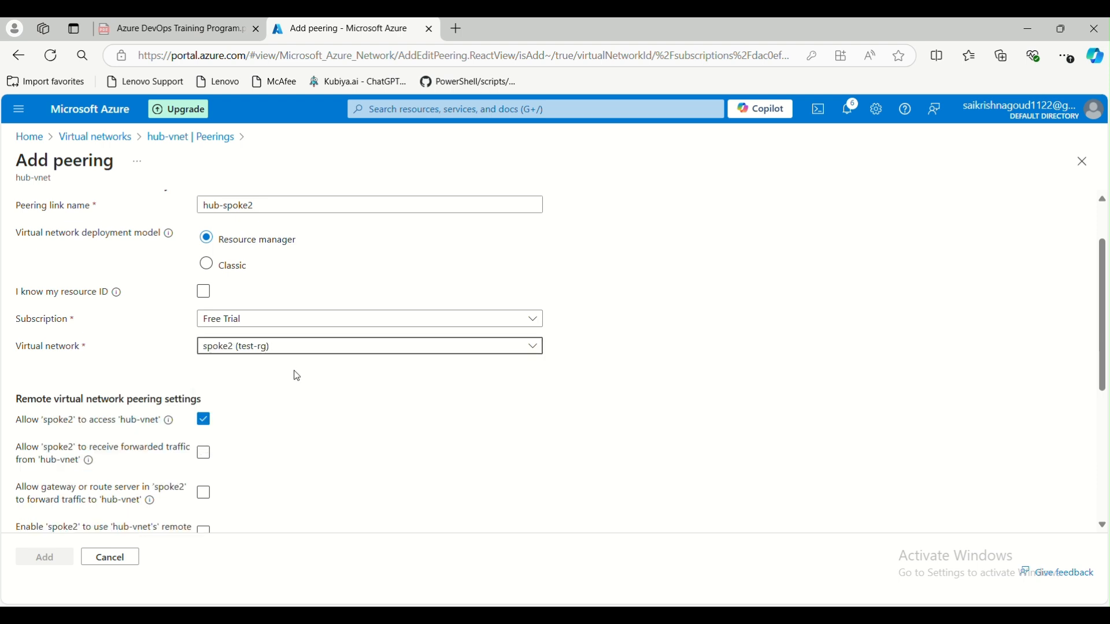
scroll(248, 387, "down", 1)
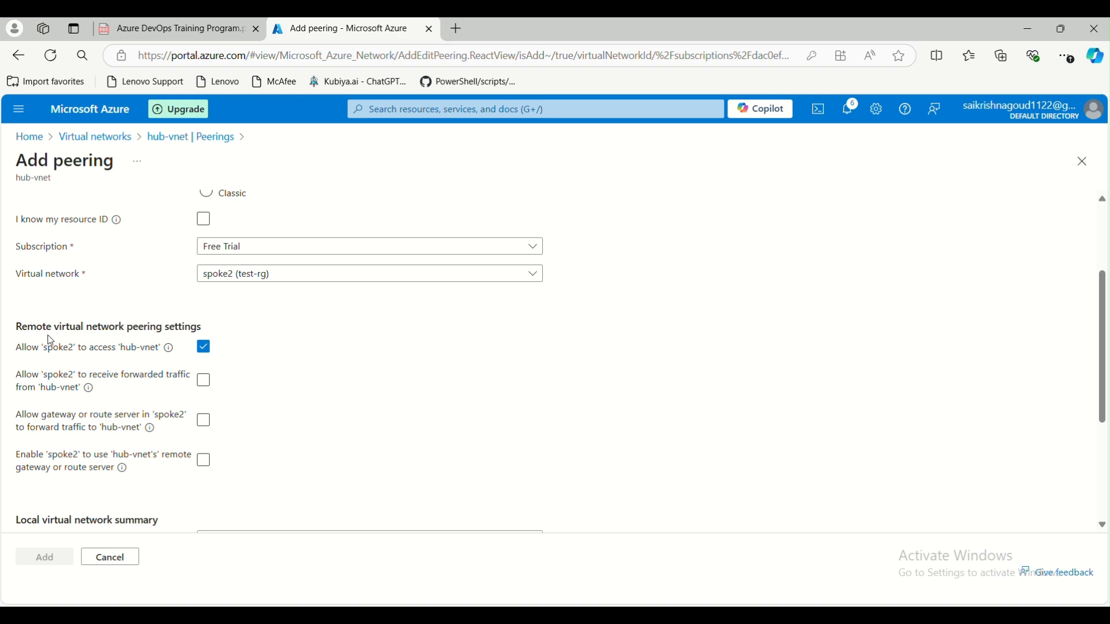
scroll(72, 410, "down", 3)
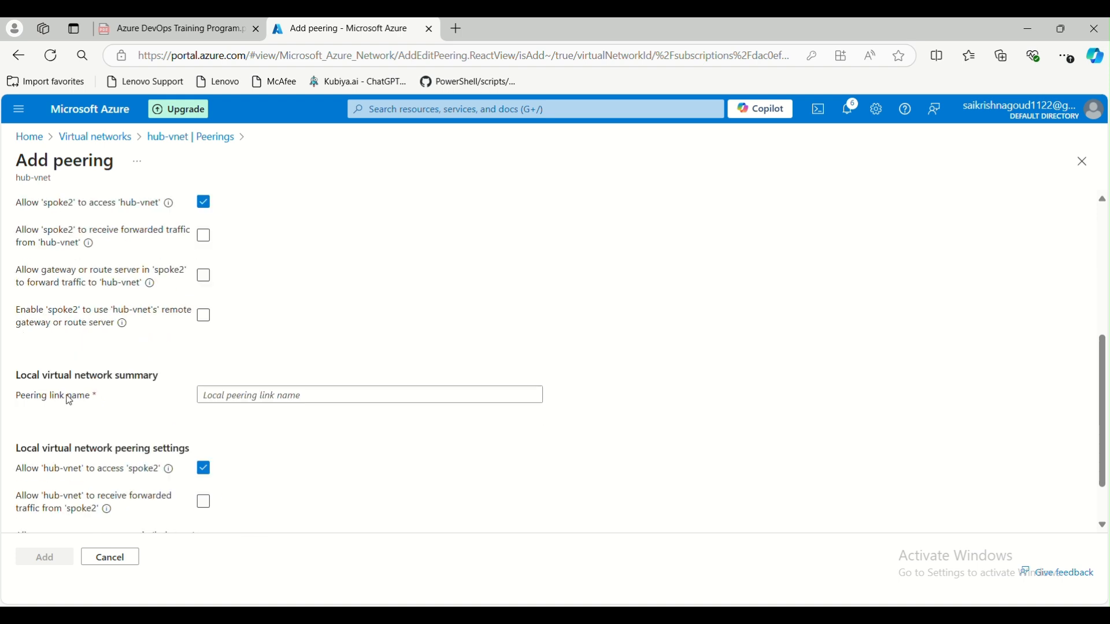
scroll(114, 347, "up", 2)
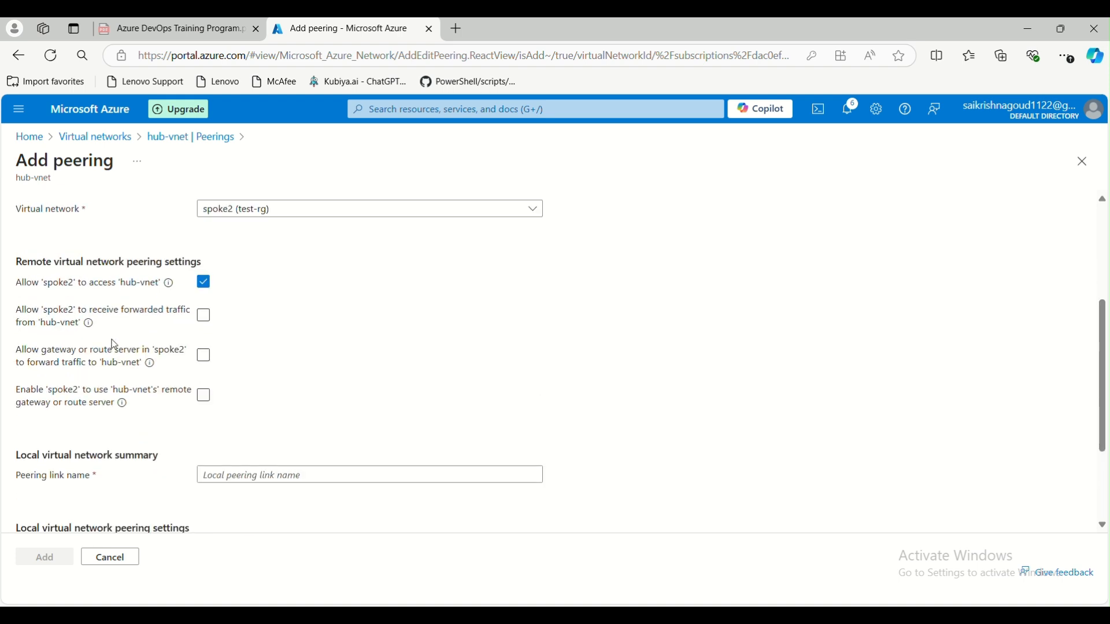
scroll(116, 452, "down", 2)
scroll(111, 478, "up", 2)
scroll(46, 335, "down", 2)
scroll(93, 376, "up", 3)
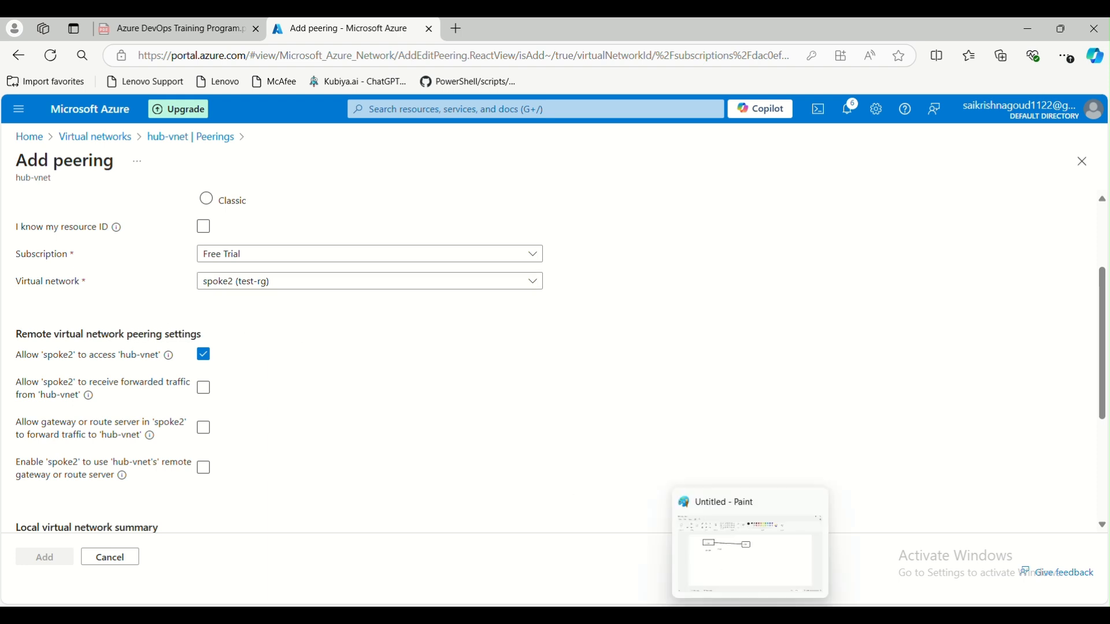
left_click(727, 527)
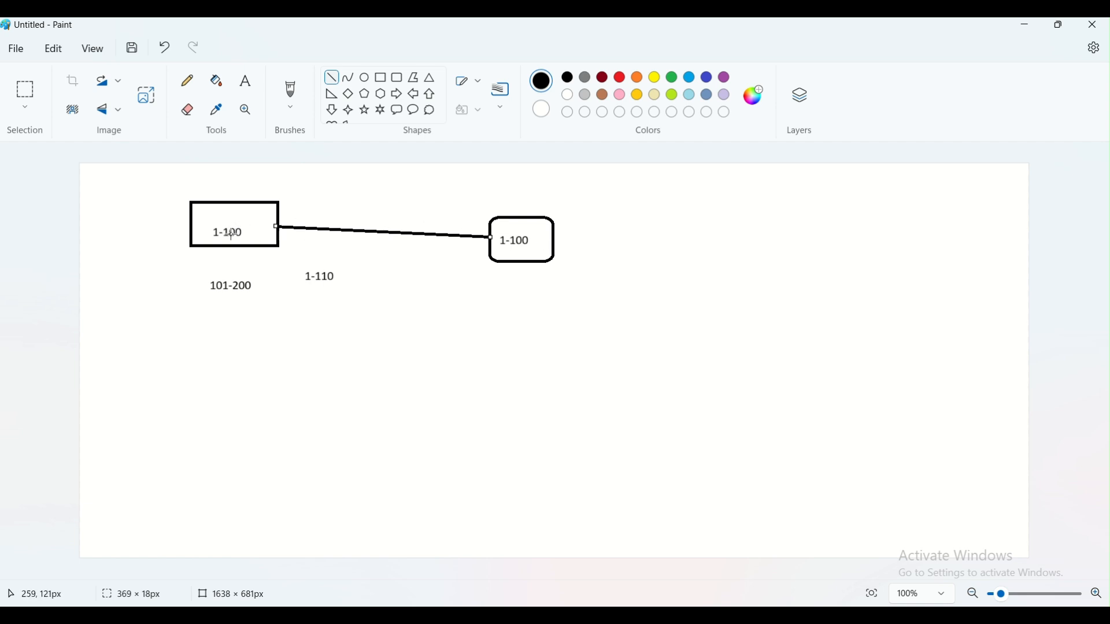
- Draw two rounded rectangles side by side below the diagram
left_click(398, 78)
left_click_drag(449, 352, 564, 449)
left_click_drag(690, 339, 803, 429)
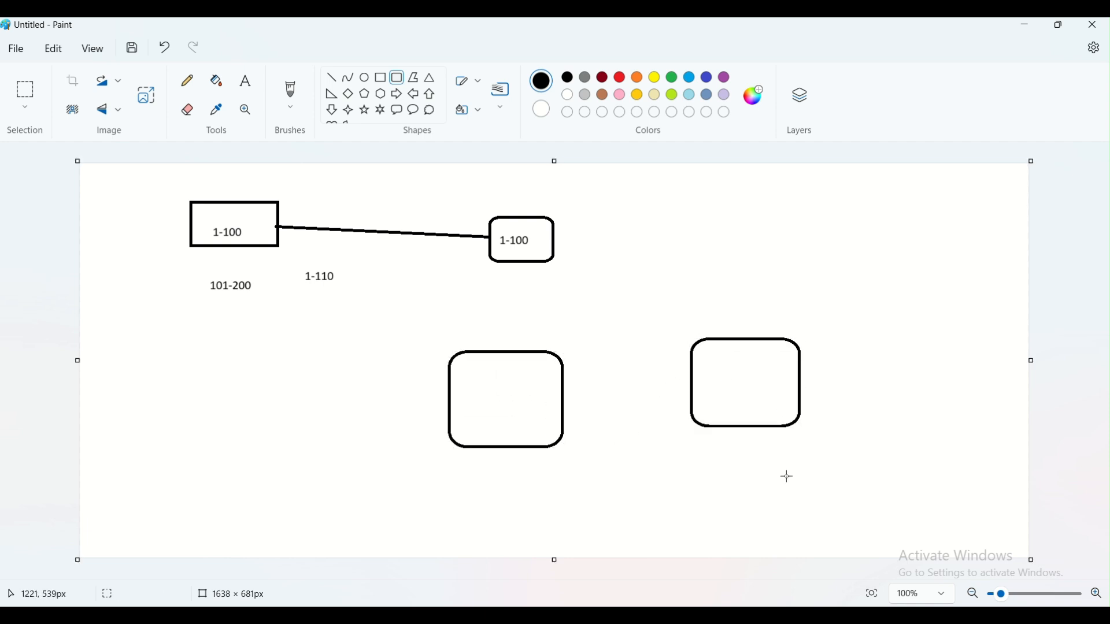
- Join the boxes with a right-pointing arrow above a left-pointing arrow, undoing misplaced attempts
left_click(398, 93)
left_click_drag(564, 354, 690, 388)
left_click(636, 452)
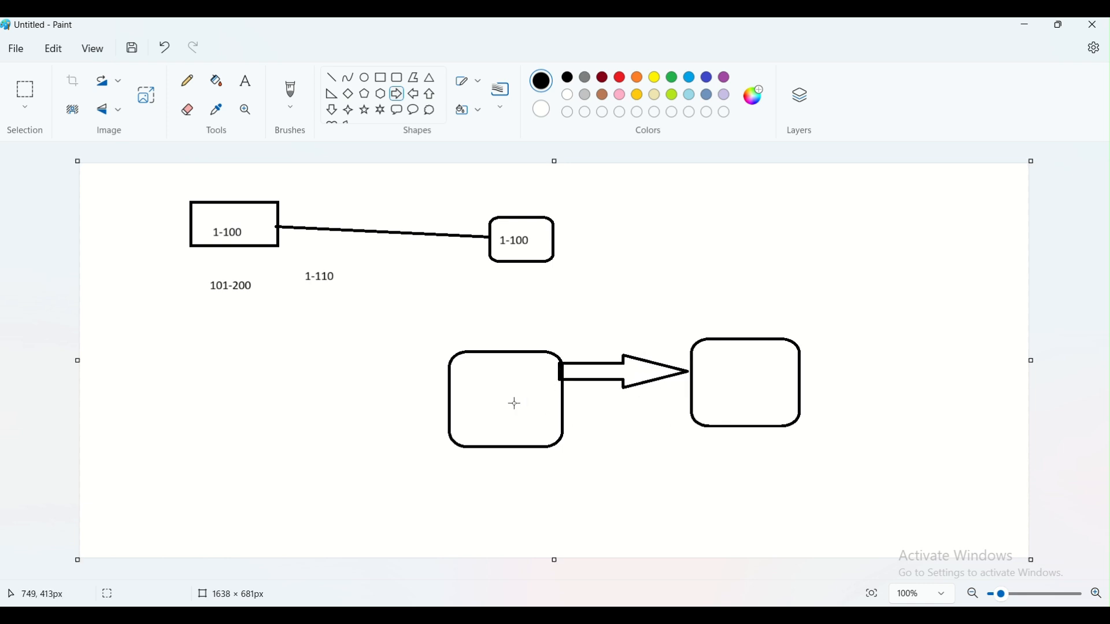
key("ctrl+z")
left_click(413, 94)
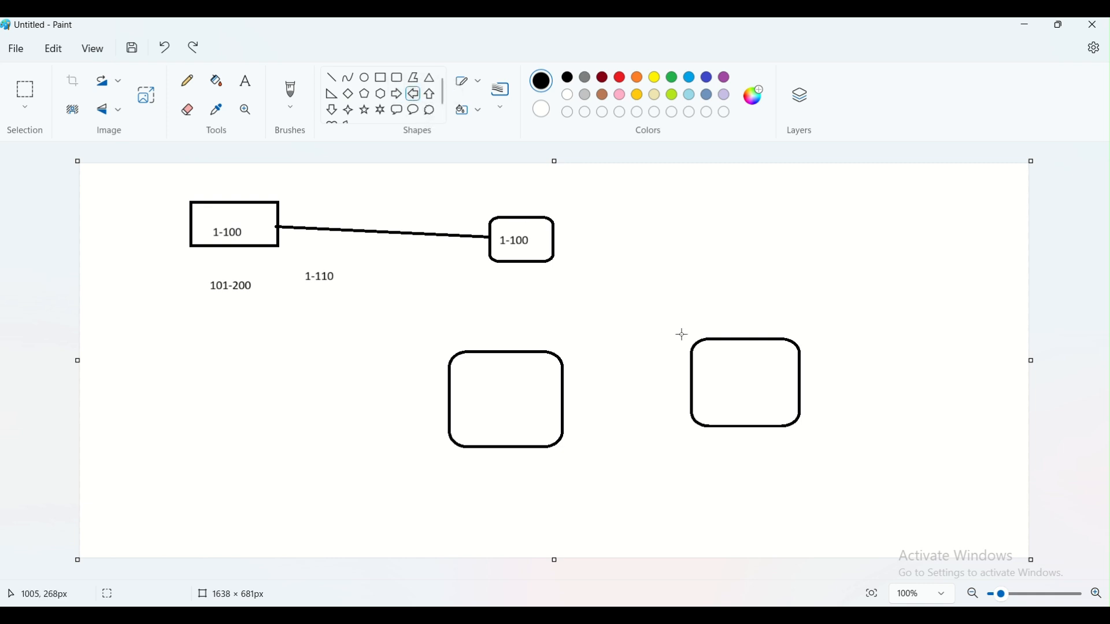
left_click_drag(595, 346, 691, 407)
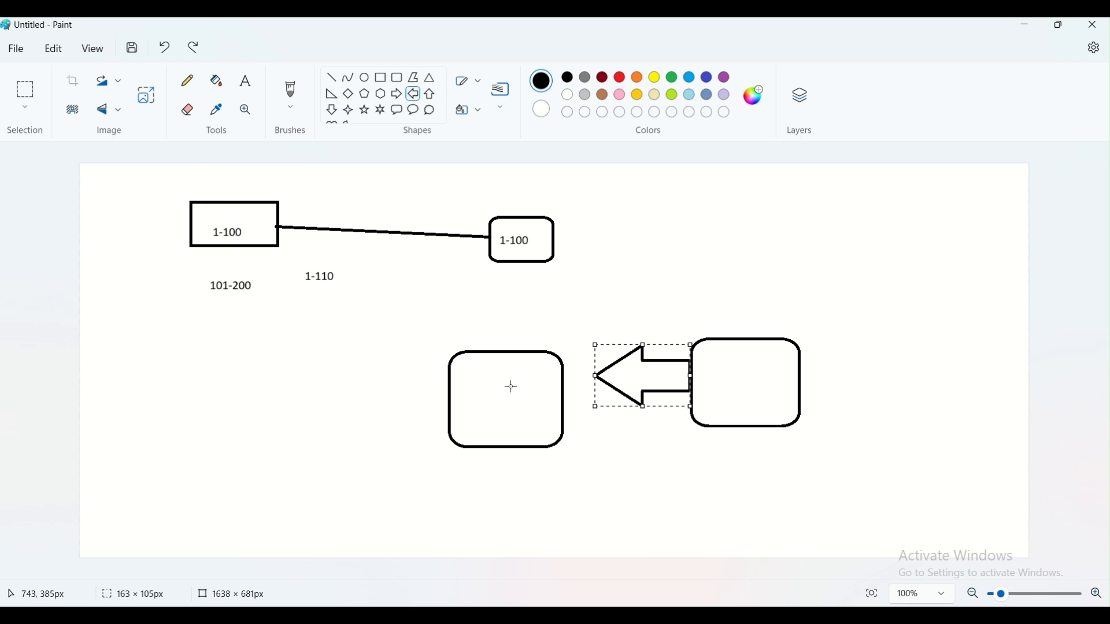
key("ctrl+z")
left_click(399, 95)
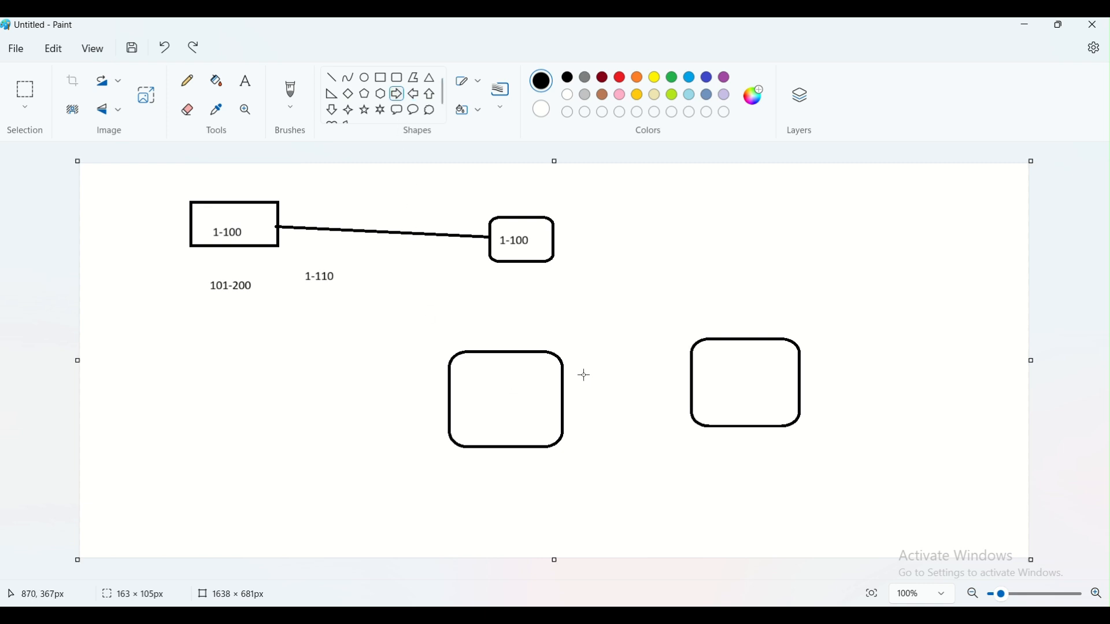
left_click_drag(560, 350, 687, 385)
left_click(537, 328)
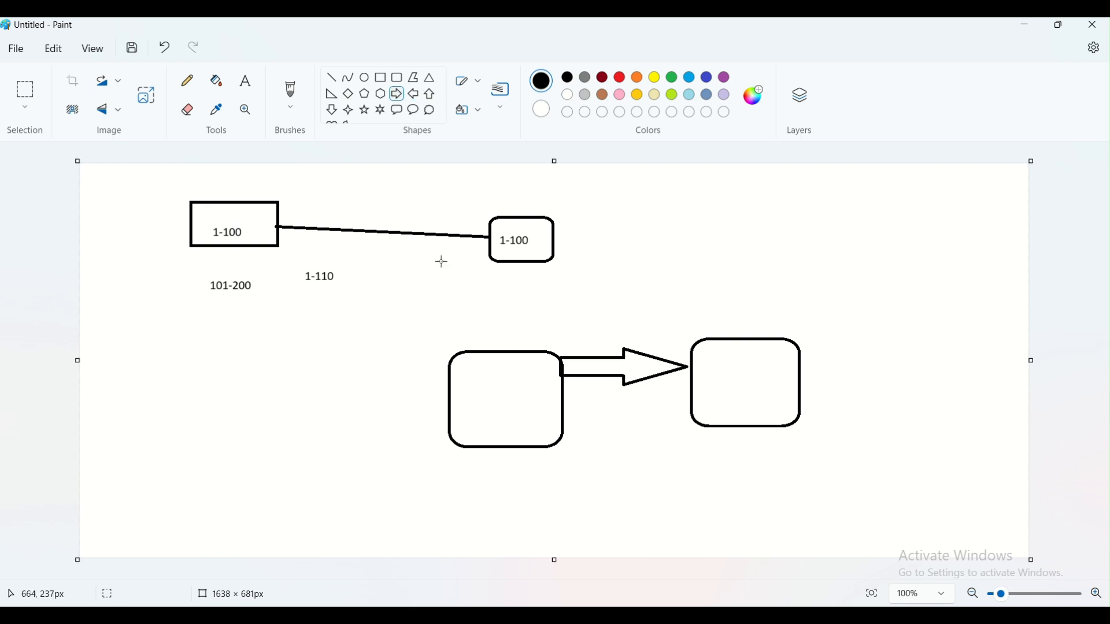
left_click(412, 98)
left_click_drag(562, 399, 693, 431)
left_click(669, 480)
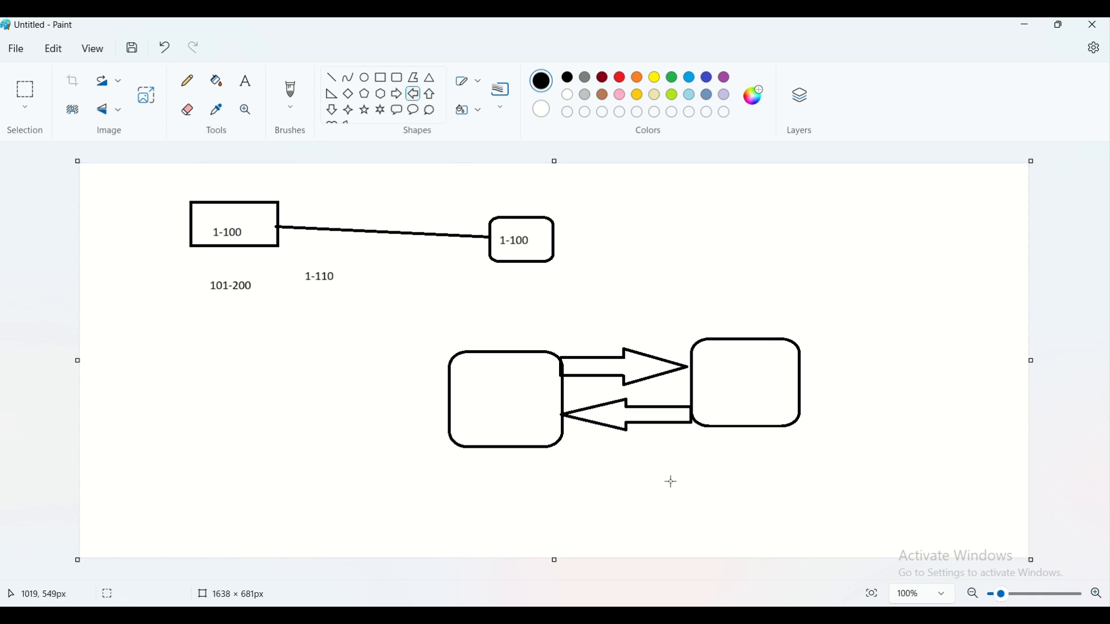
key("alt+Tab")
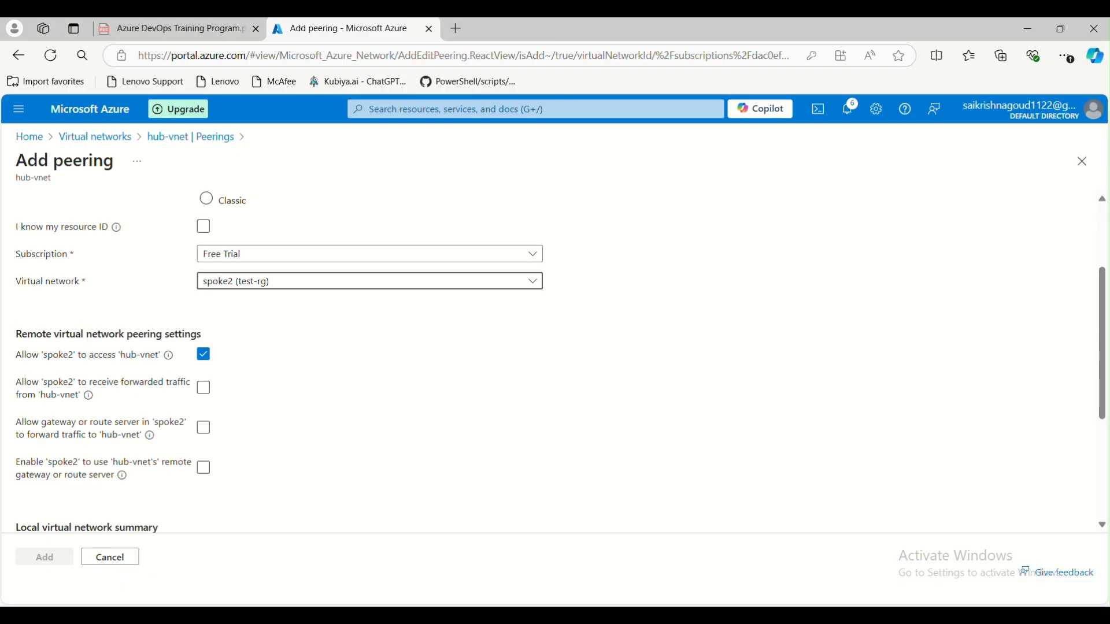
scroll(191, 425, "down", 4)
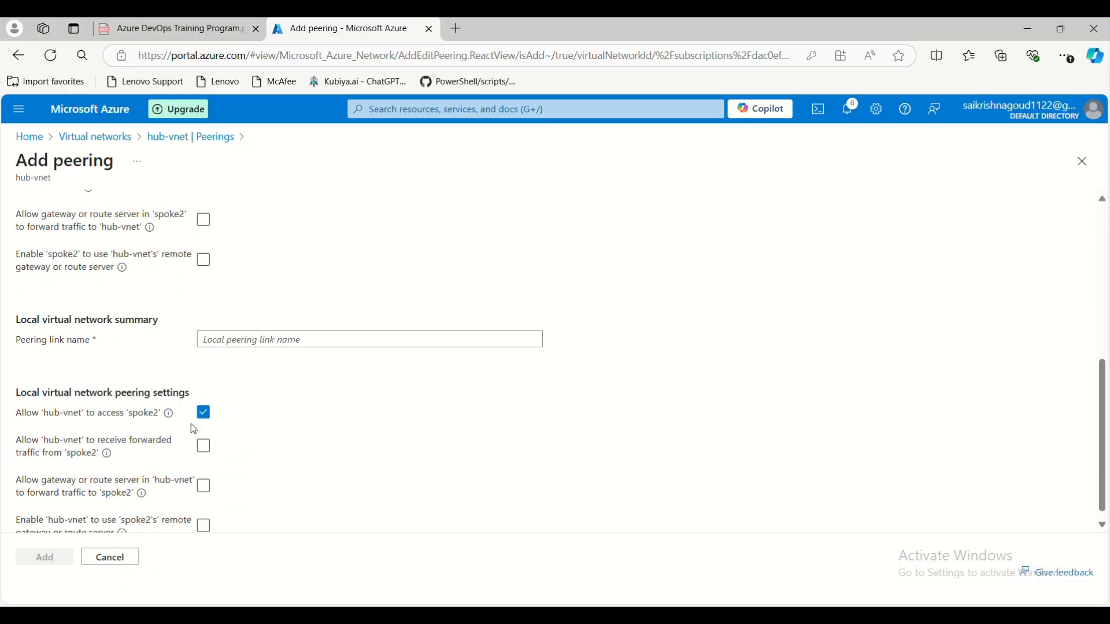
scroll(185, 449, "up", 4)
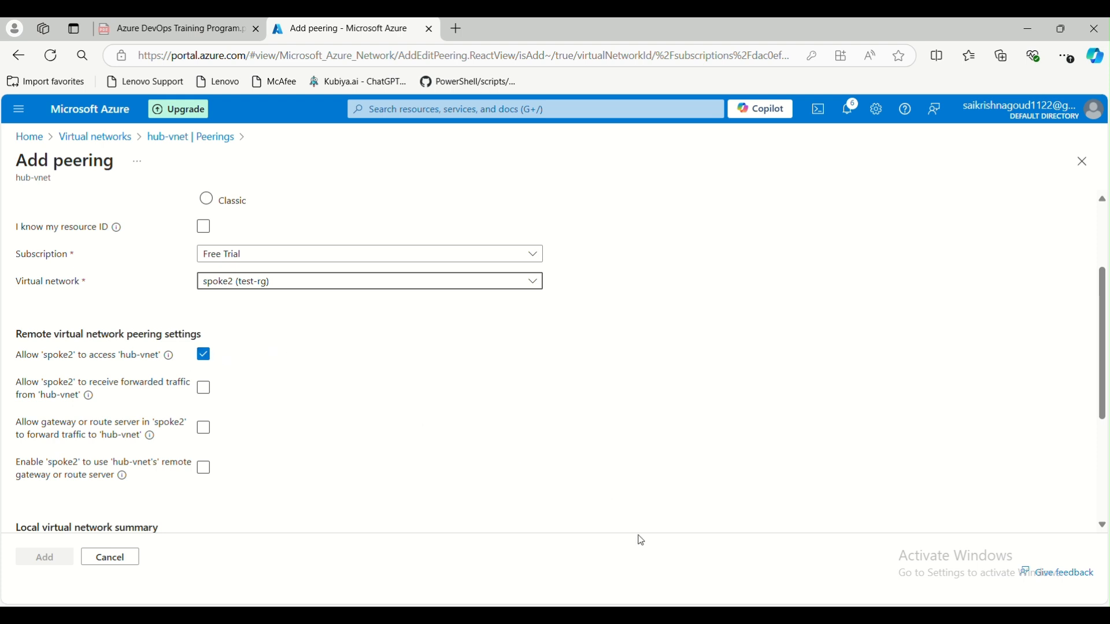
key("alt+Tab")
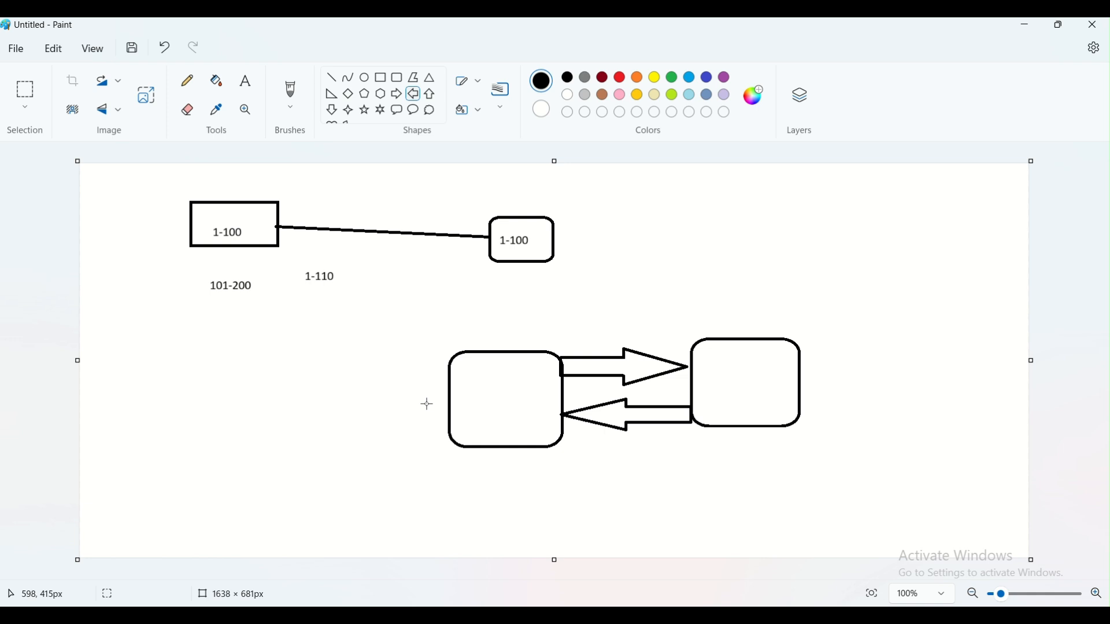
- Add a cloud bubble left of the boxes and label the boxes Hub and Spoke2
left_click(429, 110)
left_click_drag(229, 390, 297, 449)
left_click(246, 81)
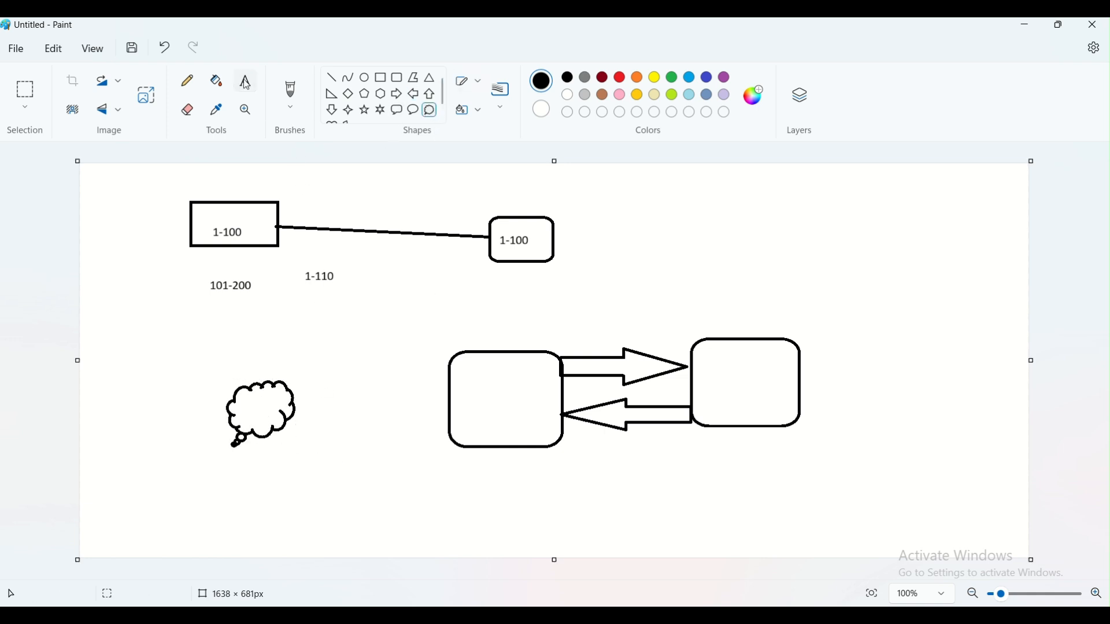
left_click(456, 327)
type("Hub")
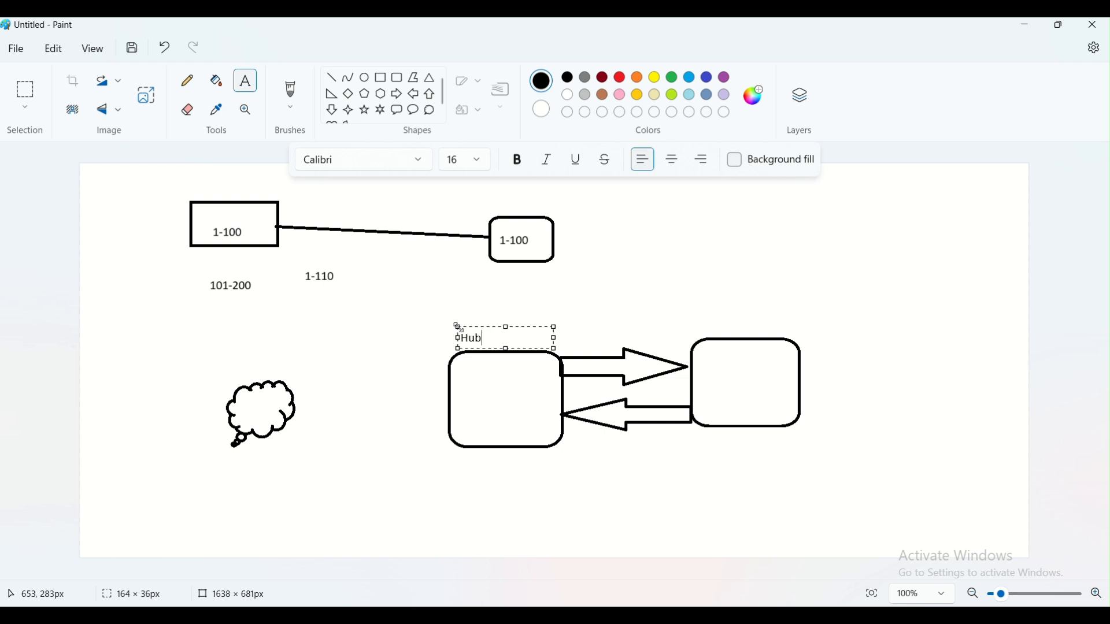
left_click(696, 315)
left_click(705, 313)
type("Spoke2")
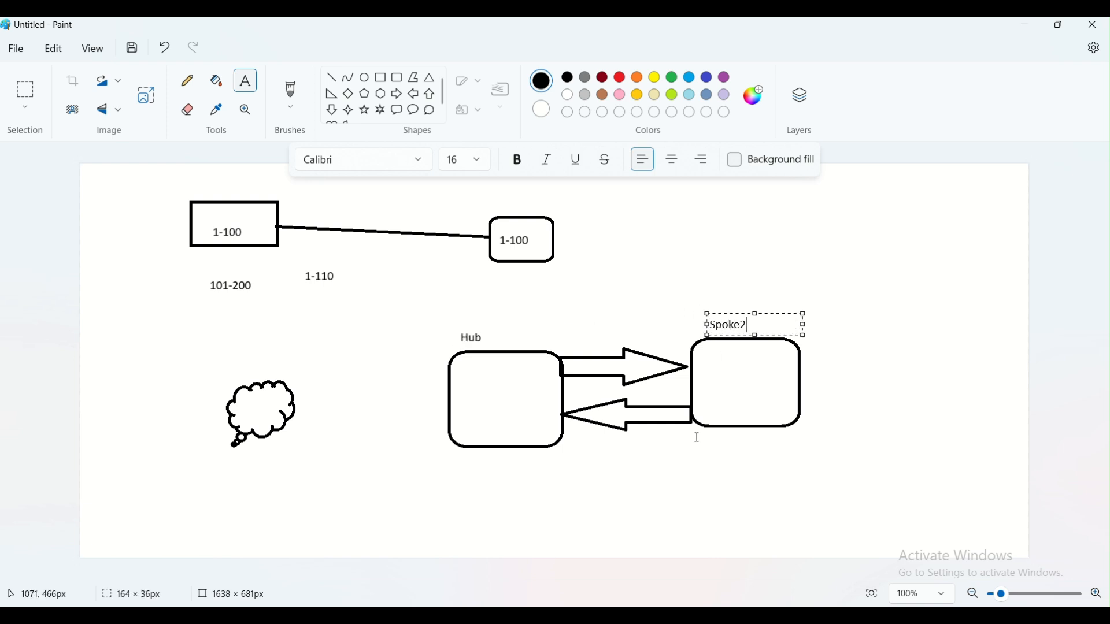
left_click(666, 483)
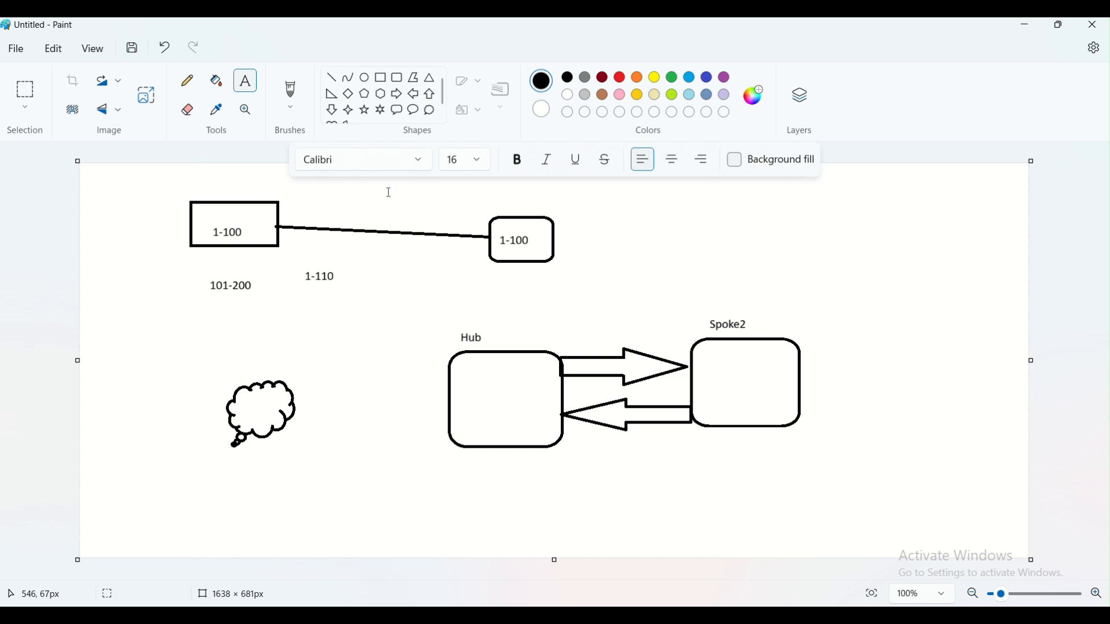
- Sketch pencil lines from the cloud through Hub to Spoke2
left_click(187, 81)
mouse_move(292, 394)
left_mouse_down()
mouse_move(455, 378)
mouse_move(437, 405)
mouse_move(503, 378)
mouse_move(708, 363)
mouse_move(700, 381)
left_mouse_up()
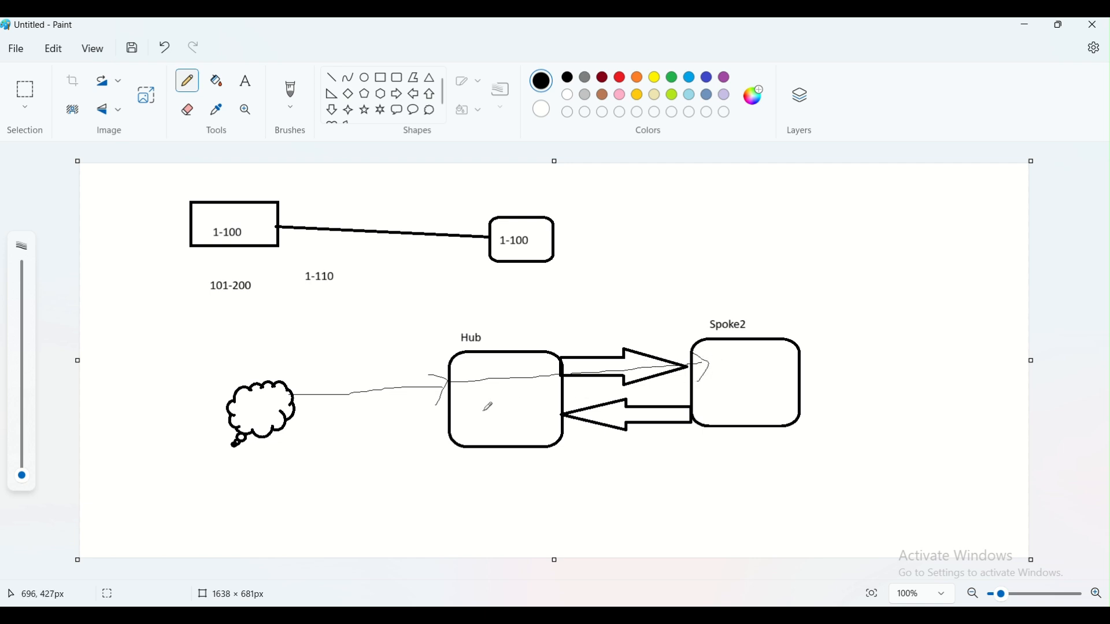
mouse_move(478, 411)
left_mouse_down()
mouse_move(675, 399)
mouse_move(665, 417)
left_mouse_up()
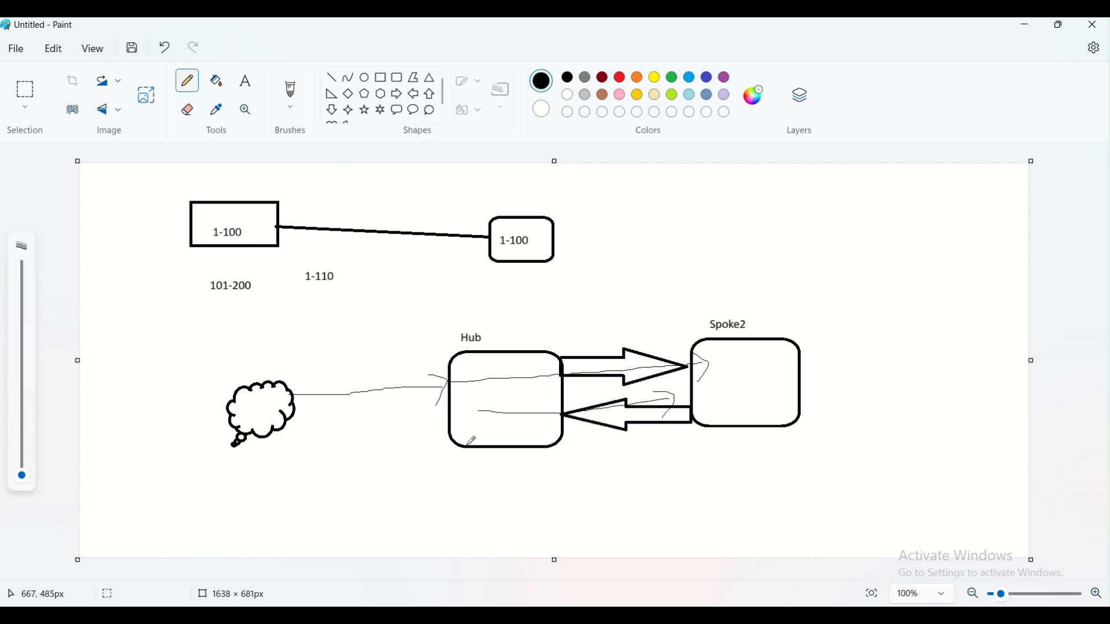
left_click_drag(289, 395, 466, 377)
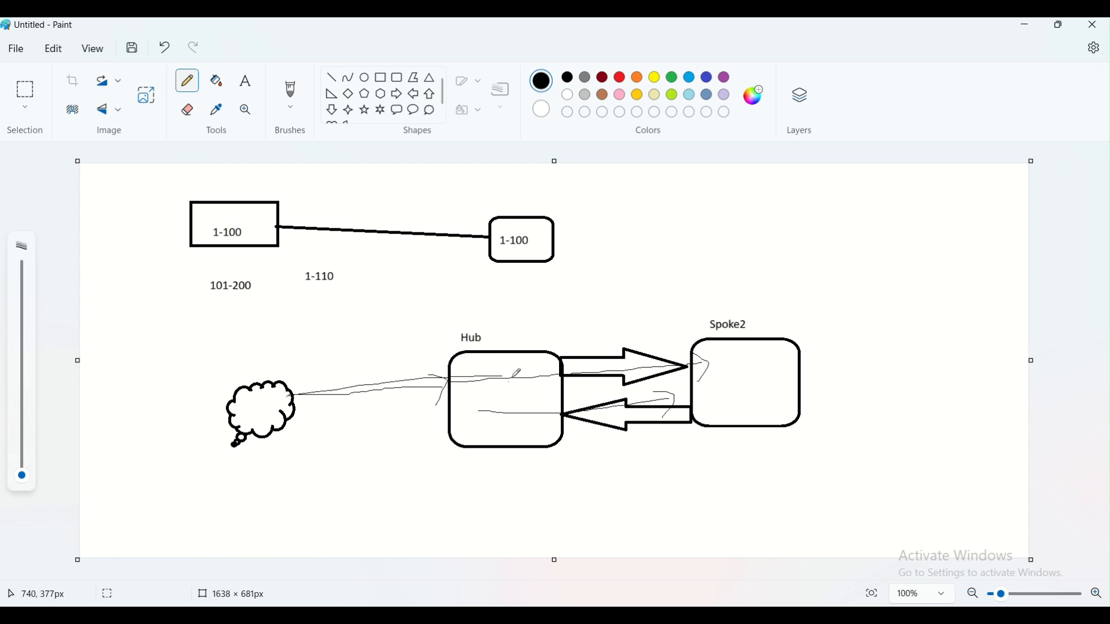
left_click_drag(519, 372, 691, 364)
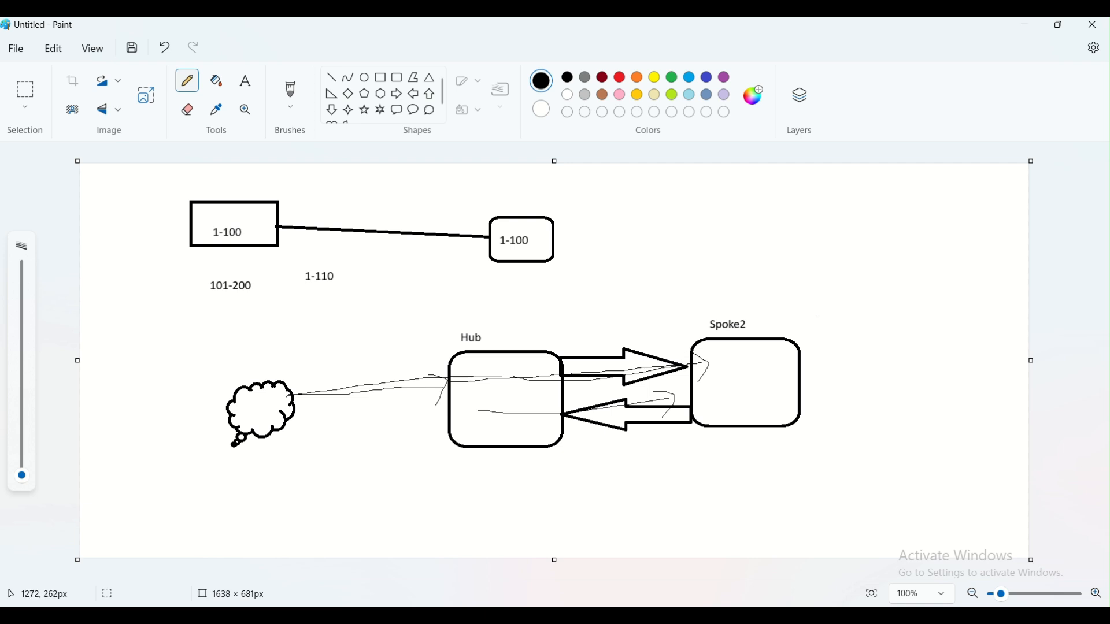
left_click(1029, 29)
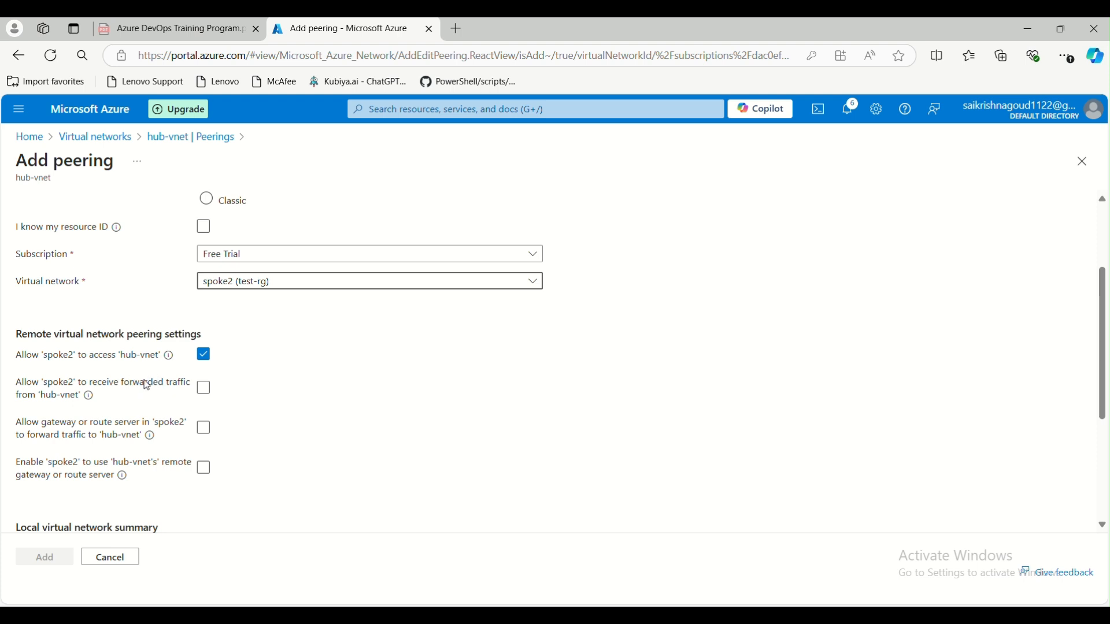
- Tick 'Allow spoke2 to receive forwarded traffic from hub-vnet', then bring Paint's diagram forward
left_click(205, 390)
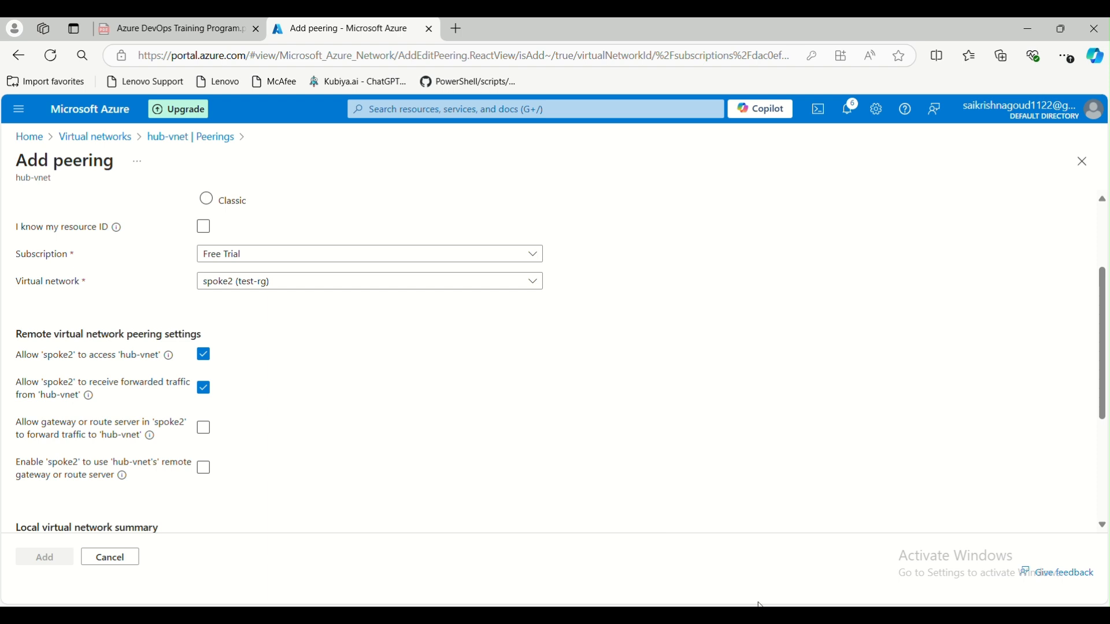
mouse_move(760, 602)
left_click(766, 558)
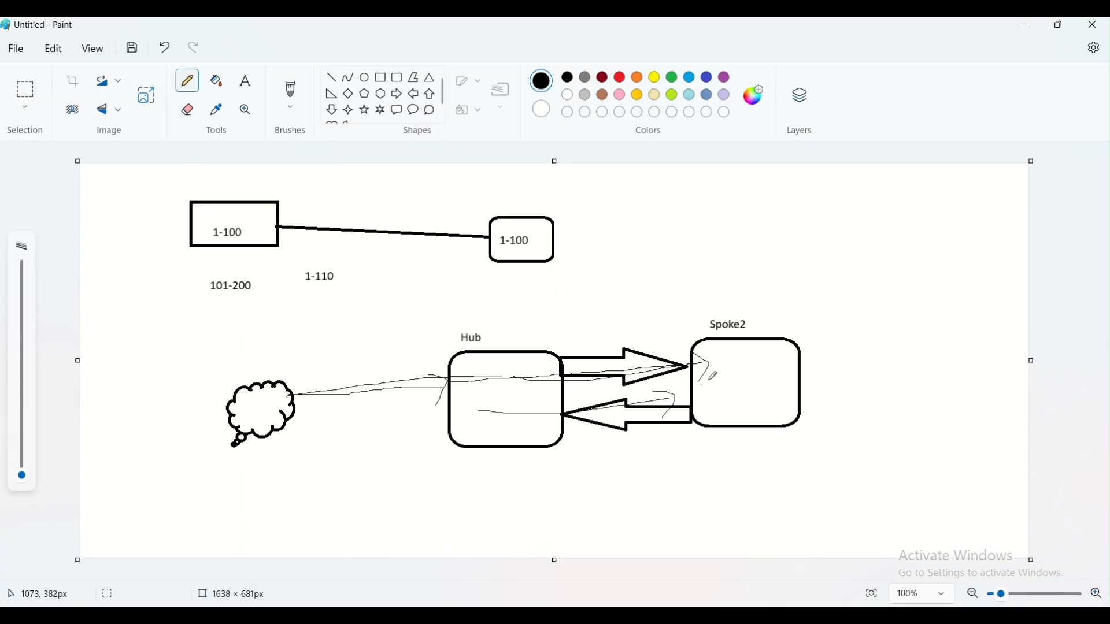
- Draw a small closed pencil loop inside the Spoke2 box of the diagram
mouse_move(723, 360)
left_mouse_down()
mouse_move(740, 373)
mouse_move(756, 361)
mouse_move(725, 363)
left_mouse_up()
- Enter spoke2-hub as the local virtual network's peering link name on the Add peering form
left_click(1028, 26)
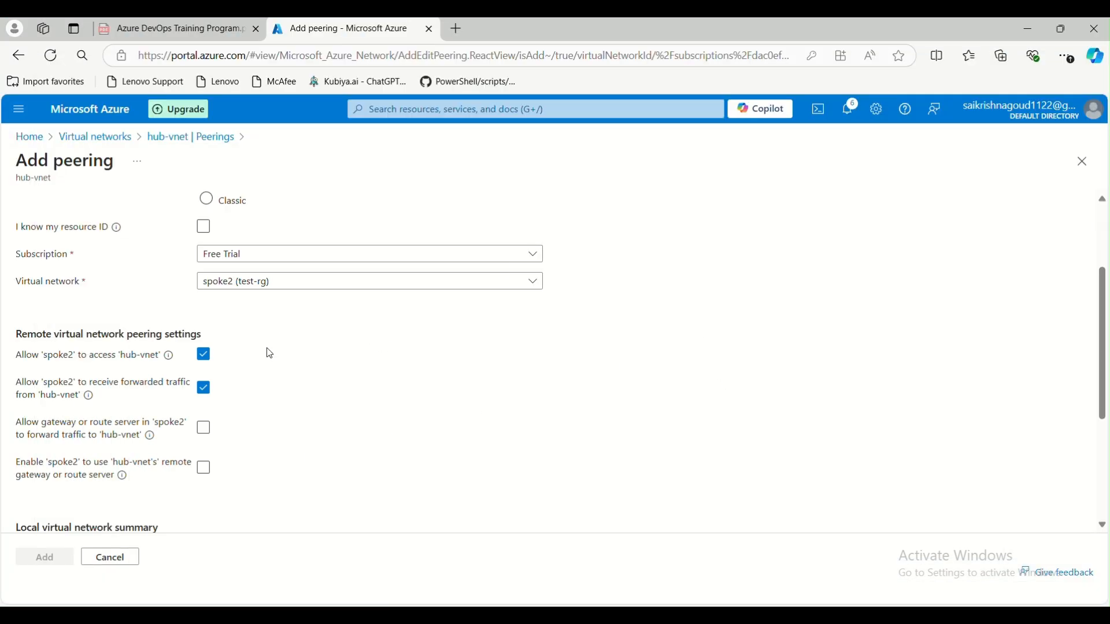
scroll(243, 451, "down", 4)
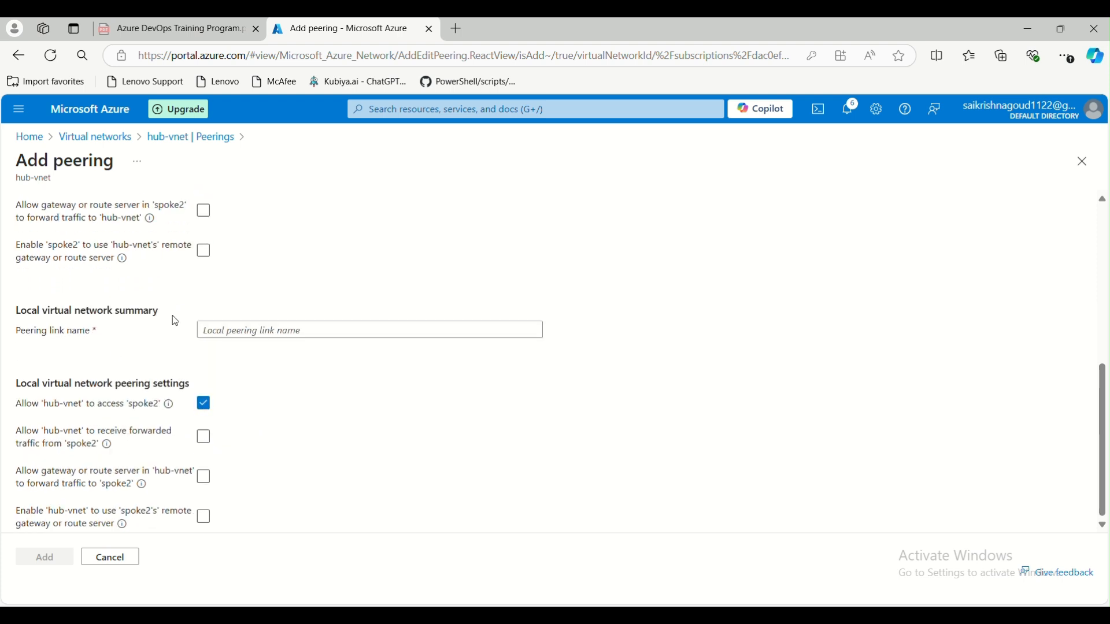
left_click(241, 328)
scroll(260, 359, "up", 6)
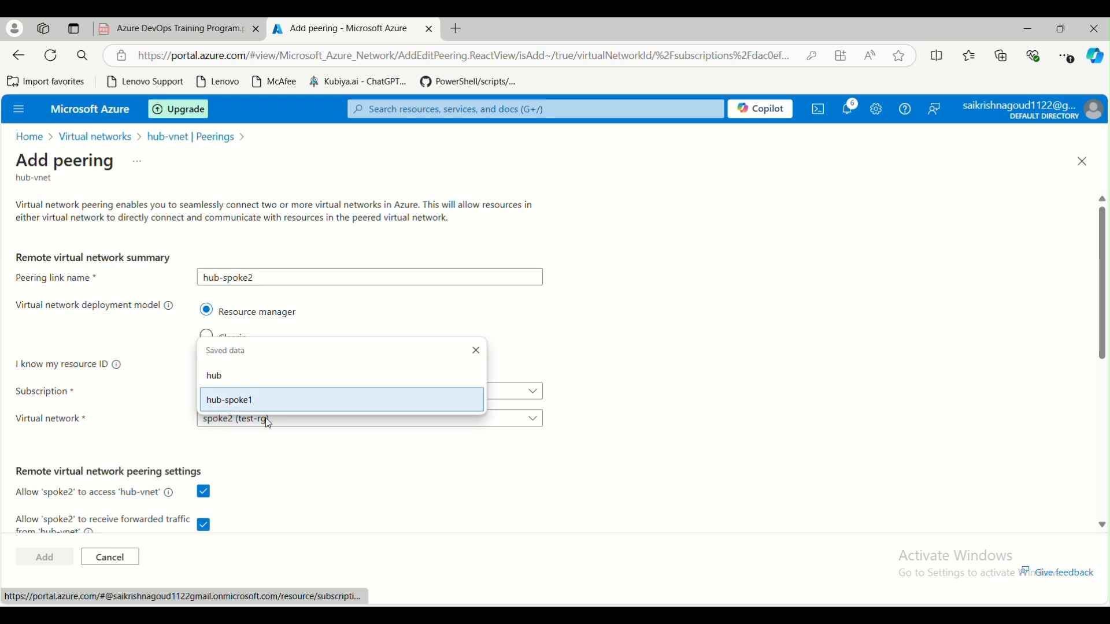
scroll(263, 460, "down", 6)
scroll(262, 460, "down", 1)
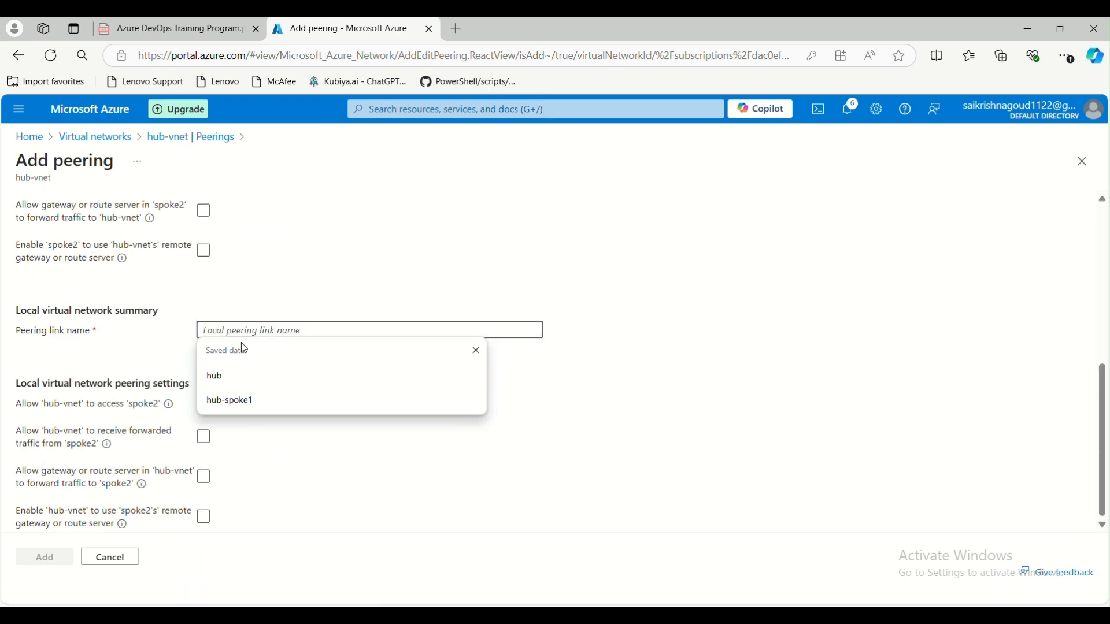
type("spoke2-hu")
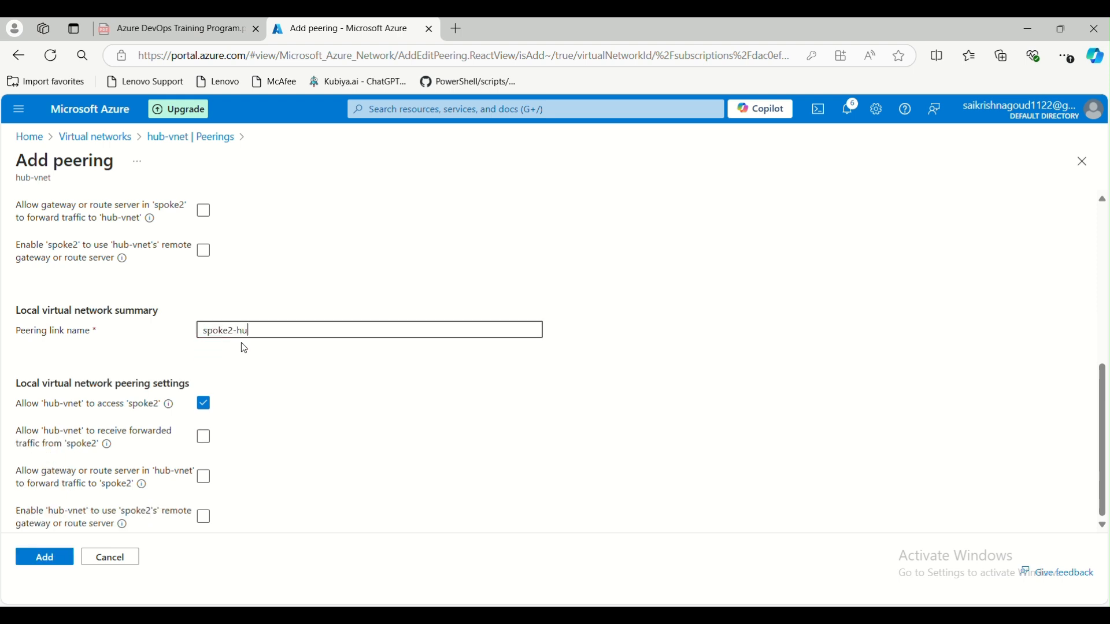
type("b")
scroll(273, 379, "up", 6)
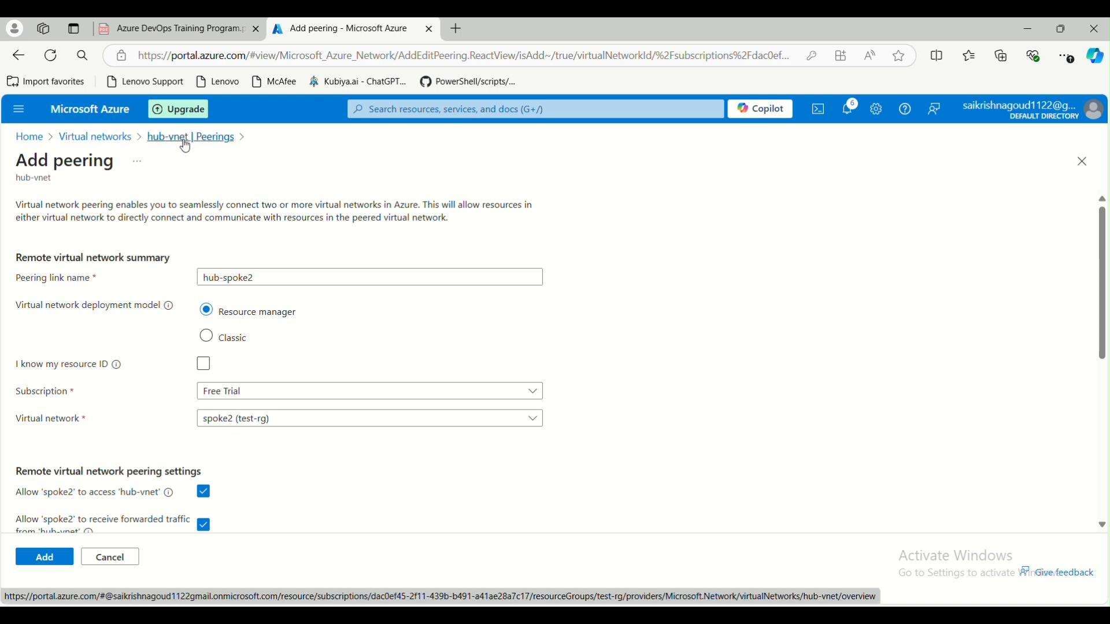
scroll(221, 329, "down", 5)
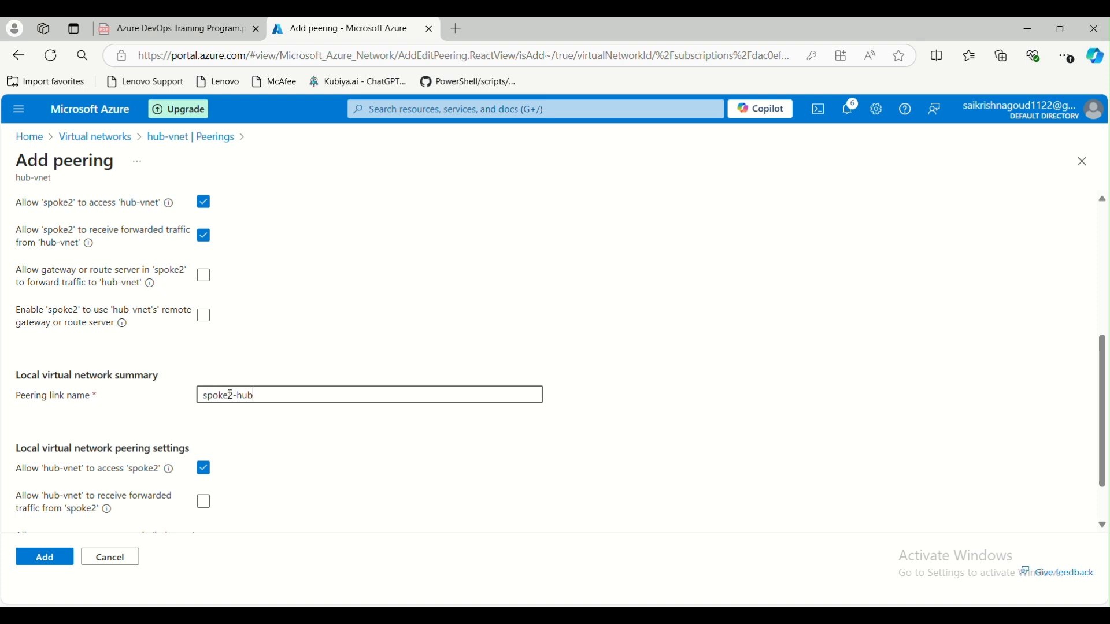
left_click(749, 615)
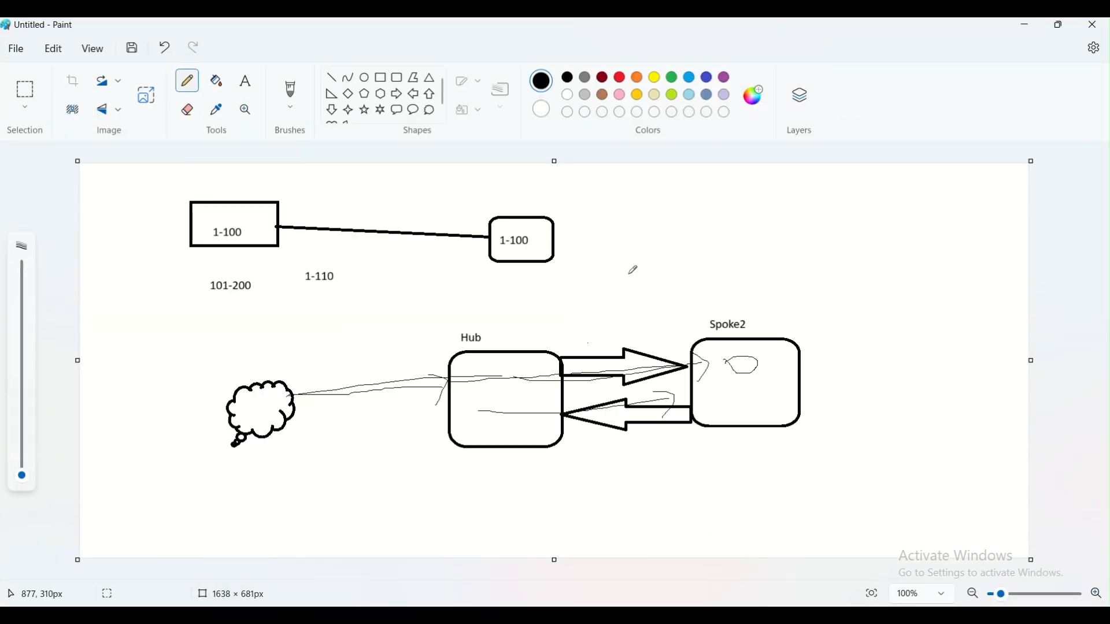
- Add a top-right text note reading 1, 1-2, 2, 2-1 and nudge it slightly up-left
left_click(246, 81)
left_click(853, 220)
left_click(854, 220)
type("1")
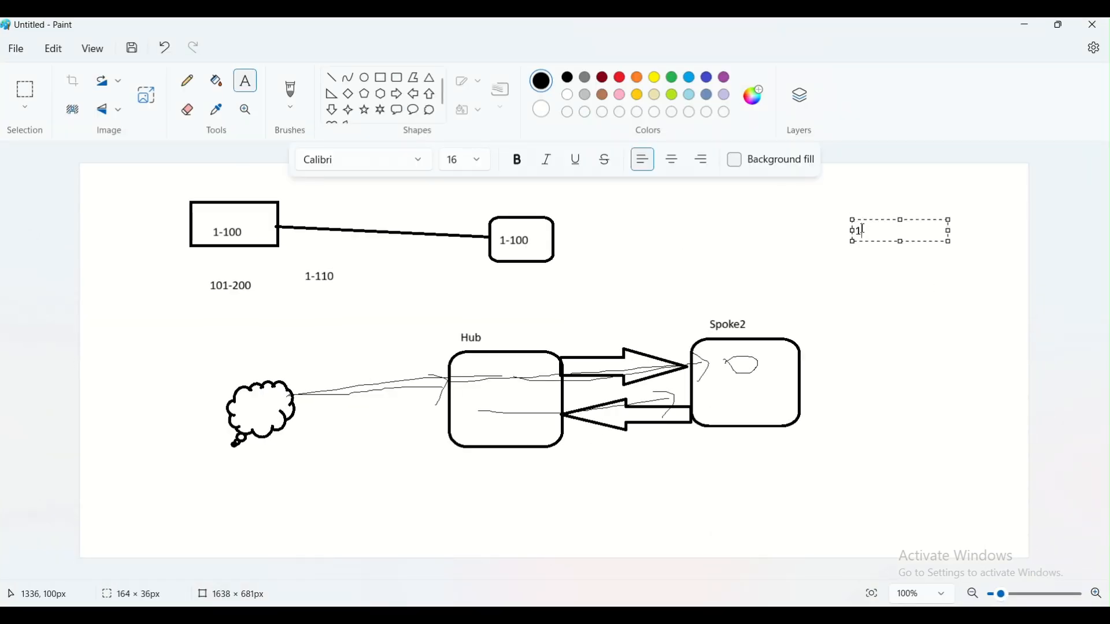
key("Return")
type("1-2")
key("Return")
key("Return")
key("Return")
key("Return")
type("2")
key("Return")
type("2-1")
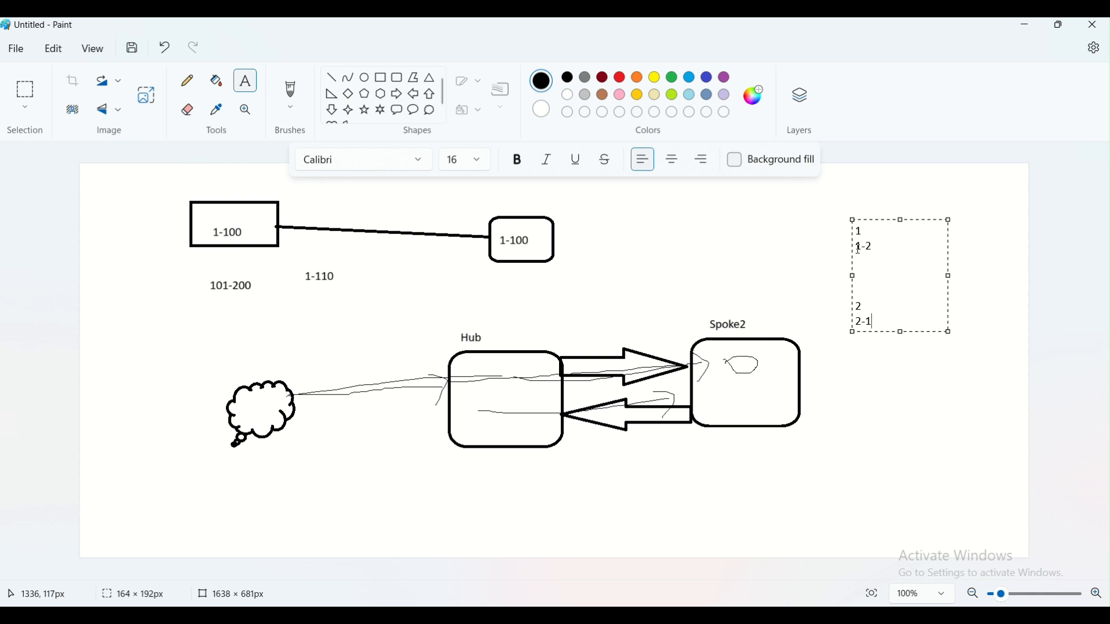
left_click_drag(852, 306, 850, 303)
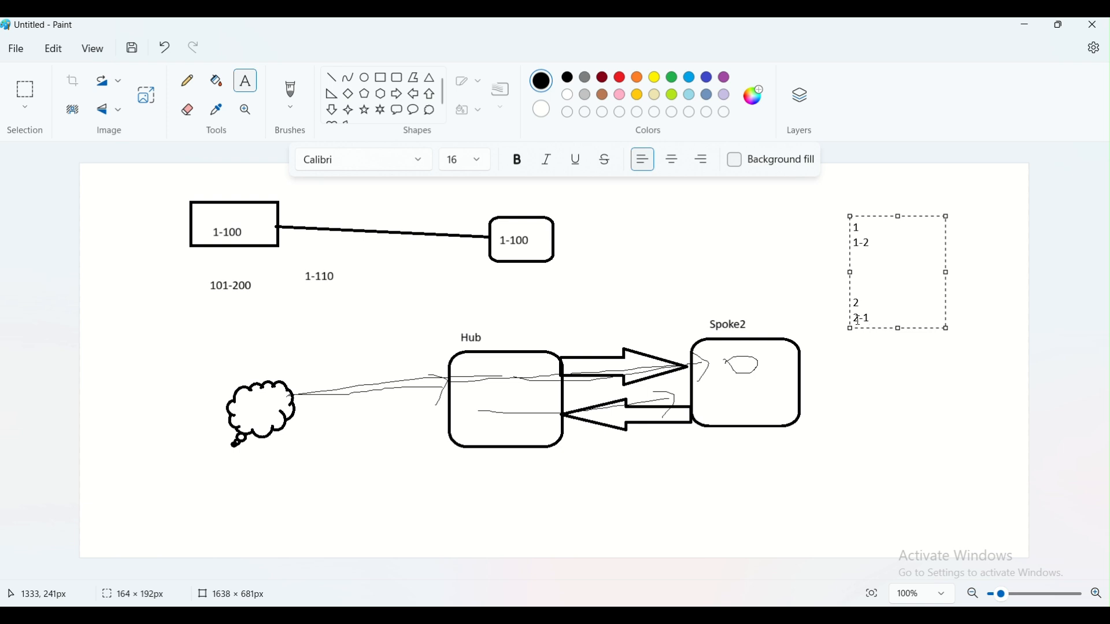
- Allow hub-vnet to receive forwarded traffic and add the spoke2-hub peering
left_click(543, 617)
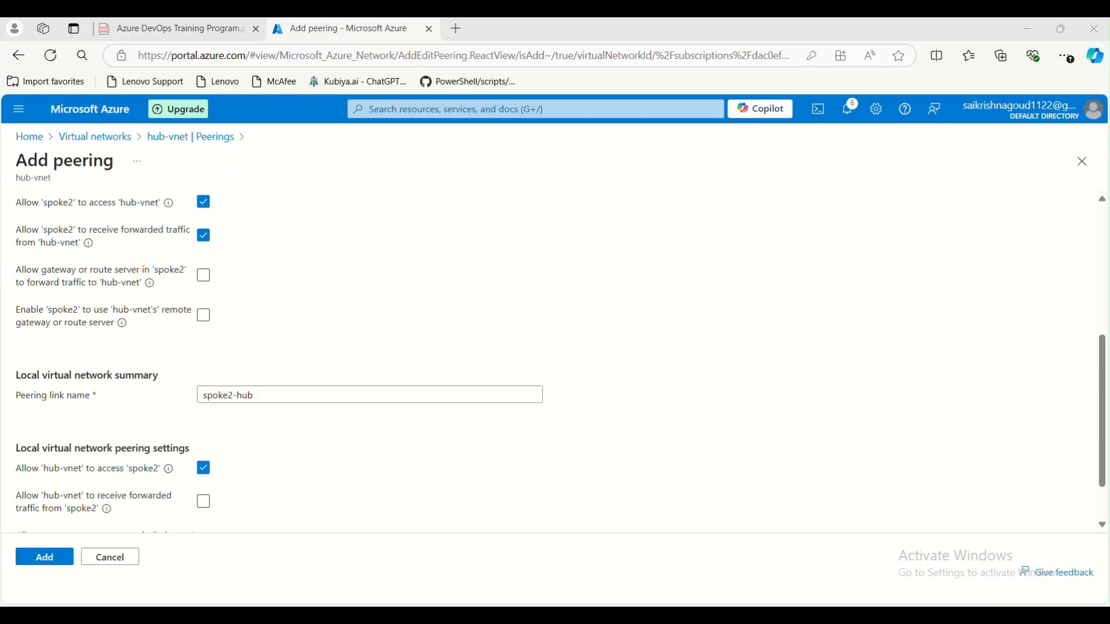
scroll(381, 387, "down", 1)
left_click(211, 436)
left_click(43, 558)
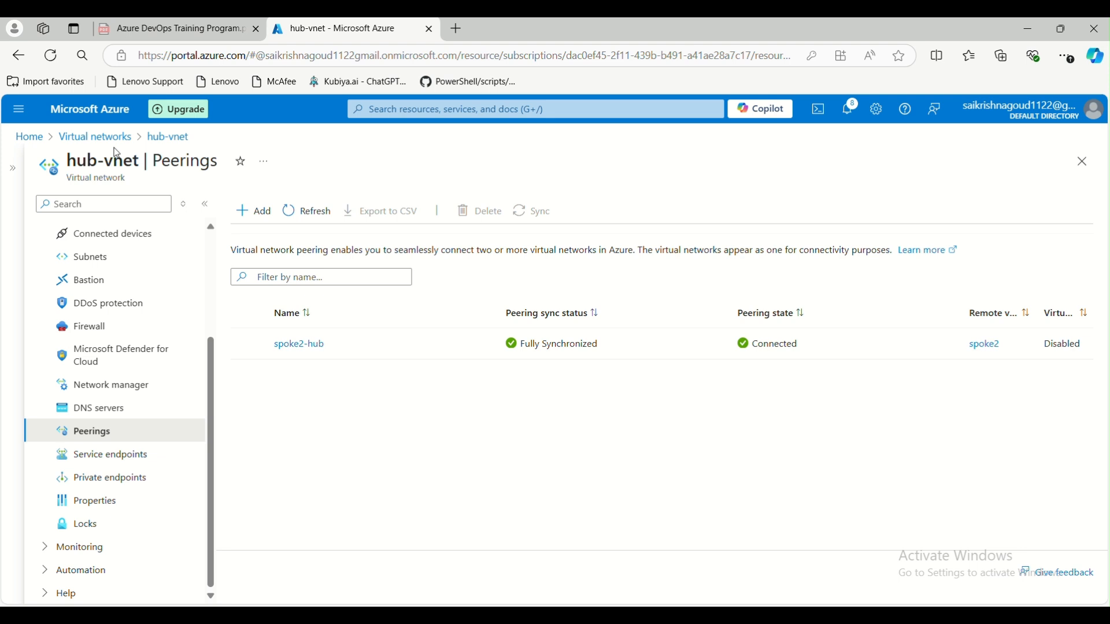
- Verify the peering shows Connected on both spoke2's and hub-vnet's Peerings pages
left_click(110, 139)
left_click(71, 365)
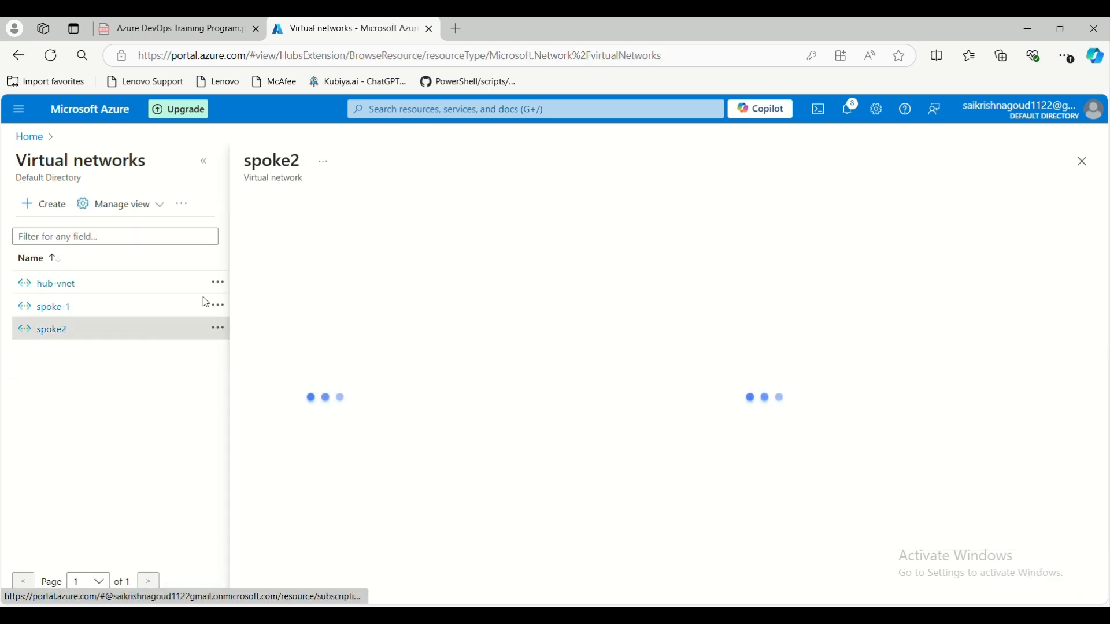
scroll(329, 369, "down", 3)
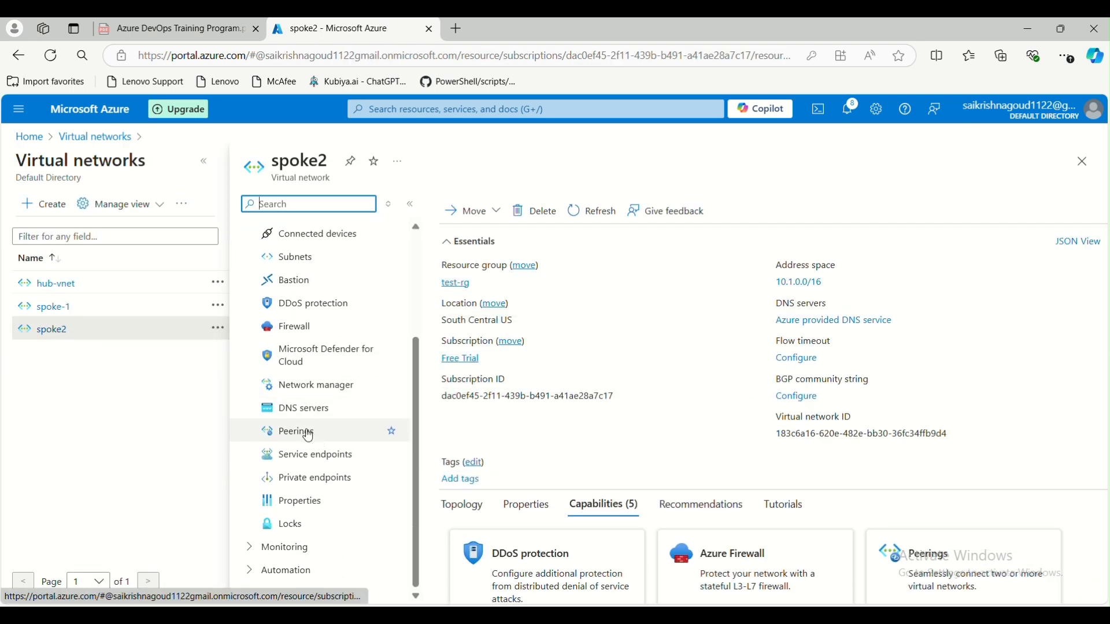
left_click(297, 431)
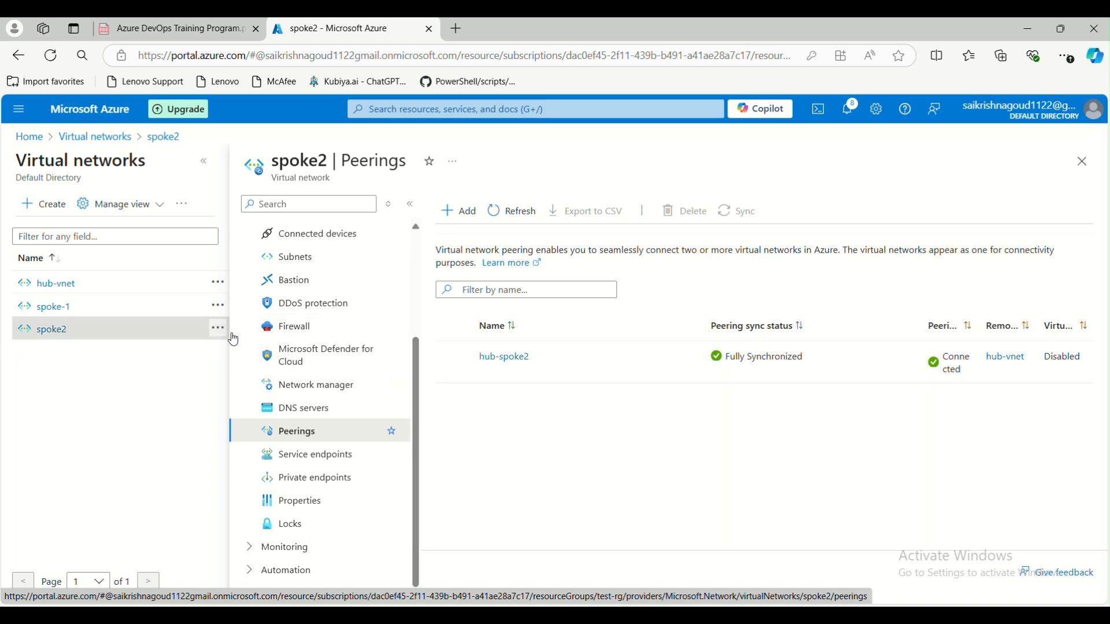
left_click(53, 307)
left_click(56, 289)
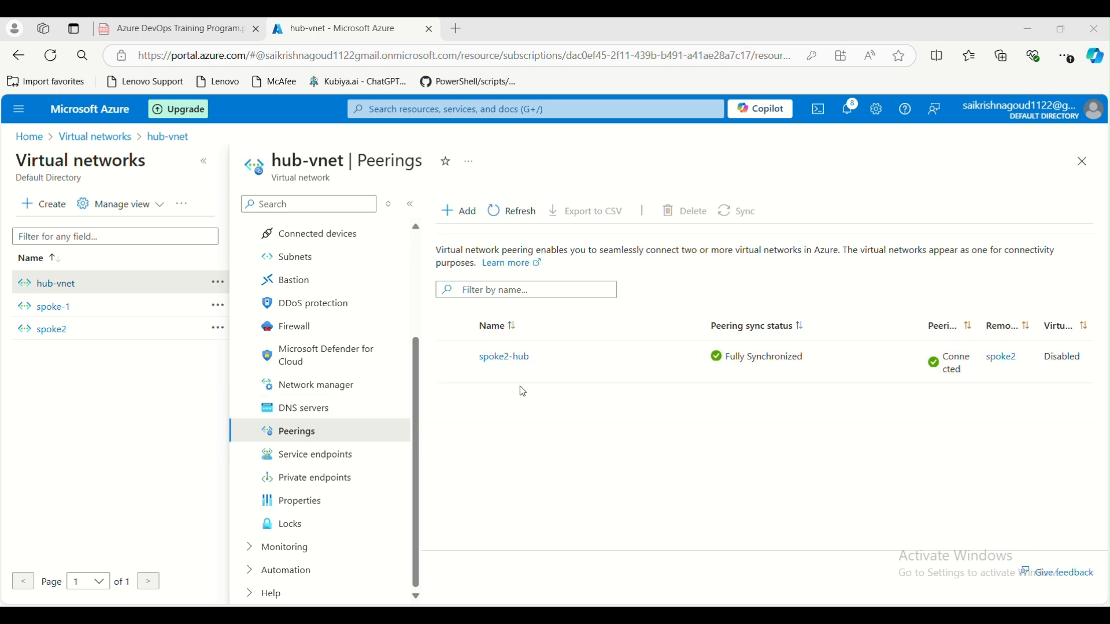
mouse_move(750, 619)
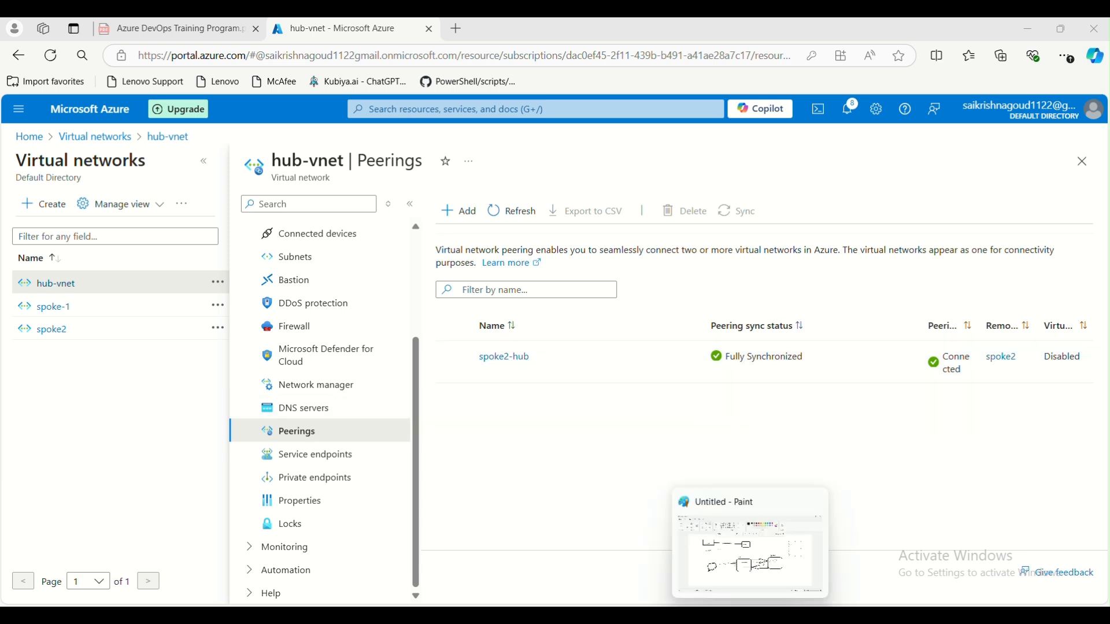
left_click(753, 556)
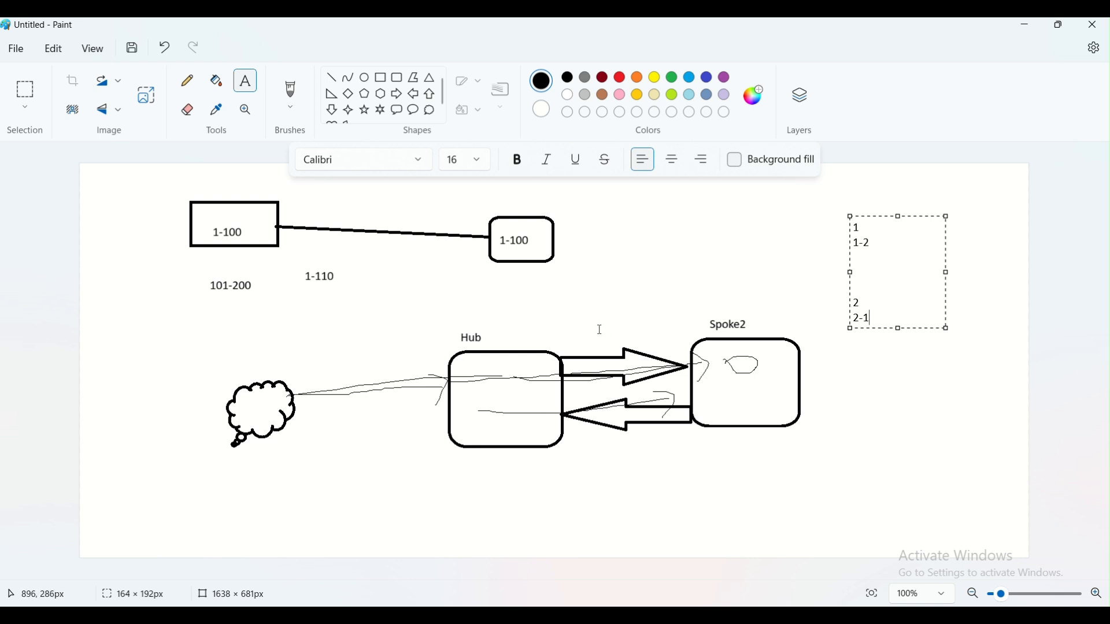
- In a new blank Paint window, draw a large rectangle labelled Vnet1
key("super+r")
key("Return")
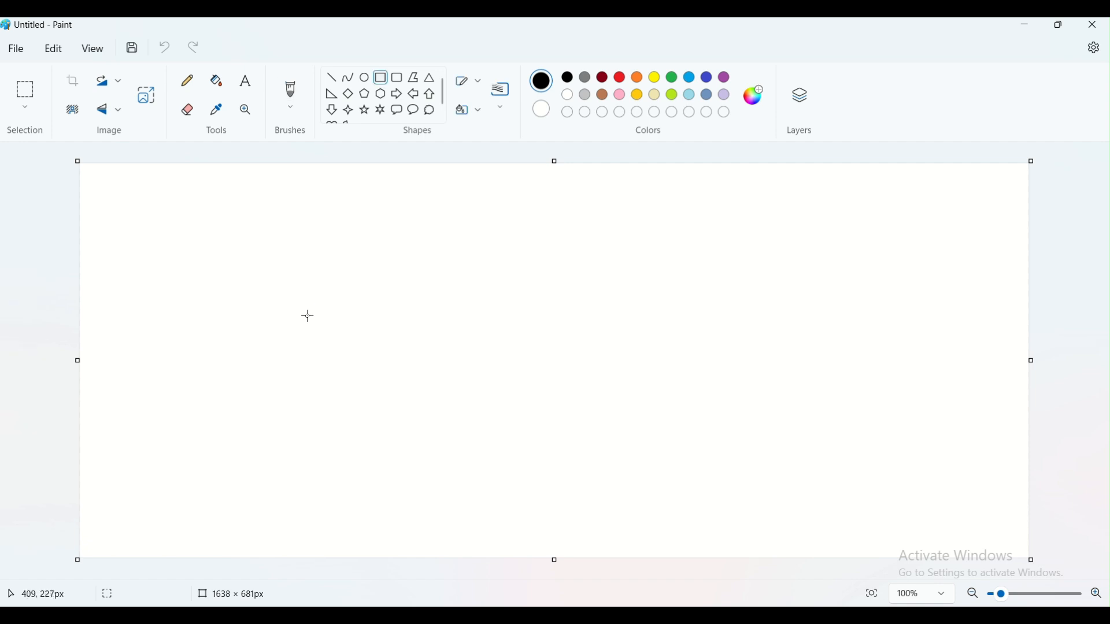
left_click_drag(277, 282, 414, 386)
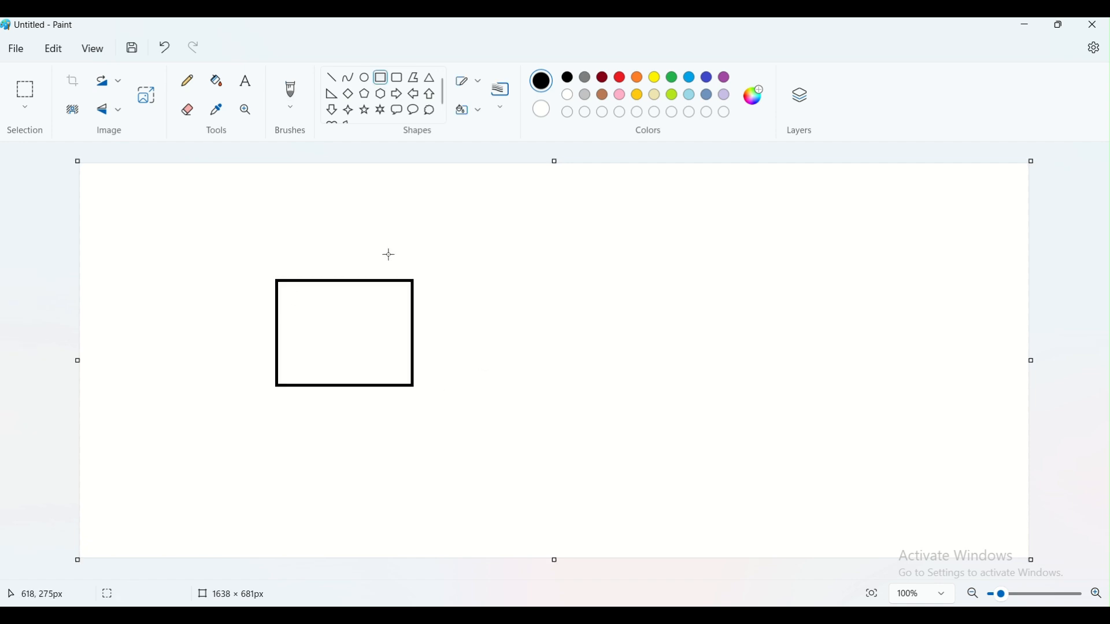
left_click(247, 82)
left_click(282, 246)
type("Vne")
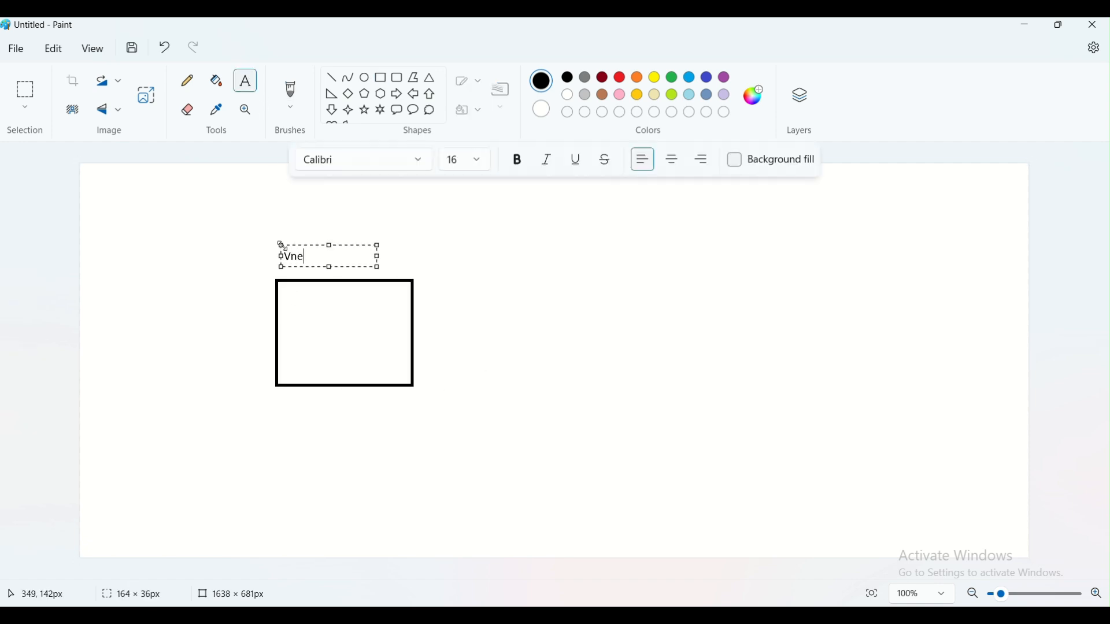
type("t1")
left_click(570, 341)
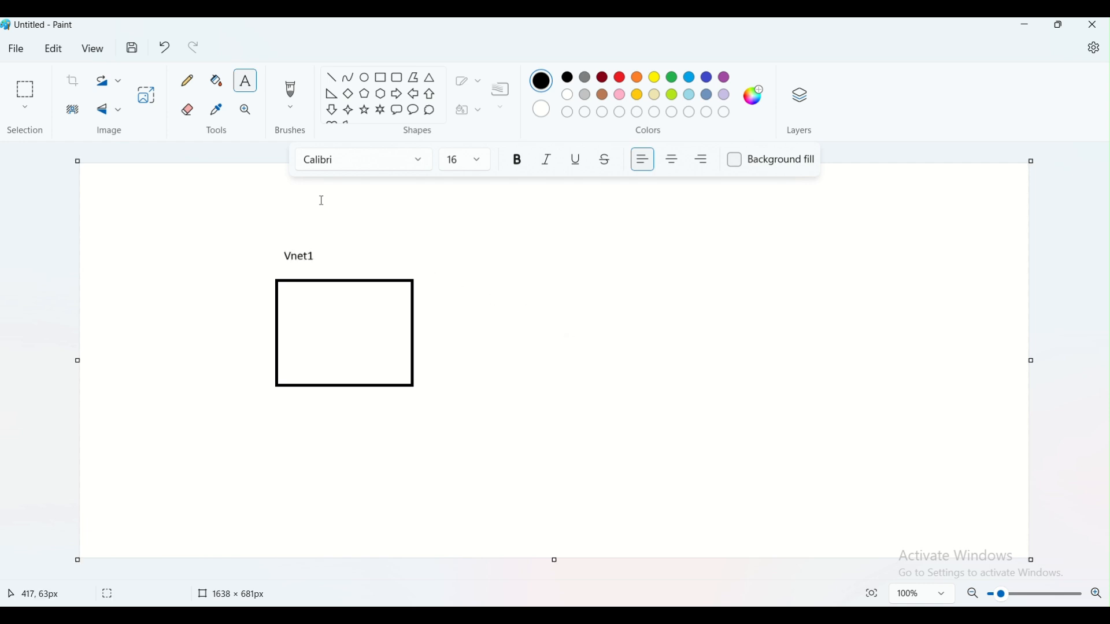
- Draw a small rectangle inside the Vnet1 box and label it VM
left_click(381, 78)
left_click_drag(305, 295, 340, 324)
left_click(245, 81)
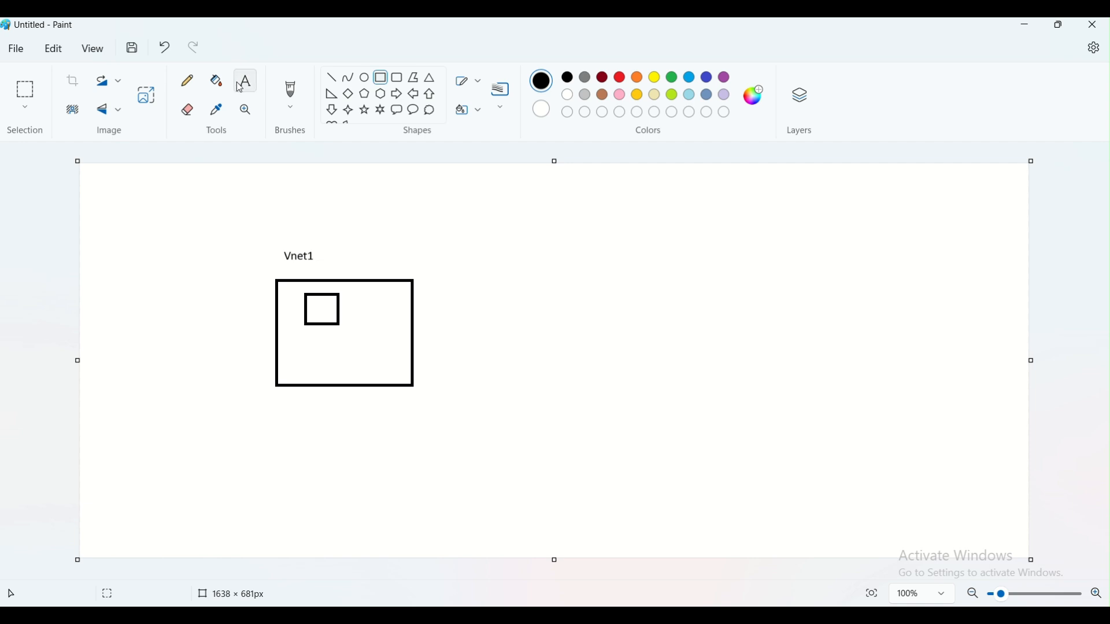
left_click(301, 338)
type("VM1")
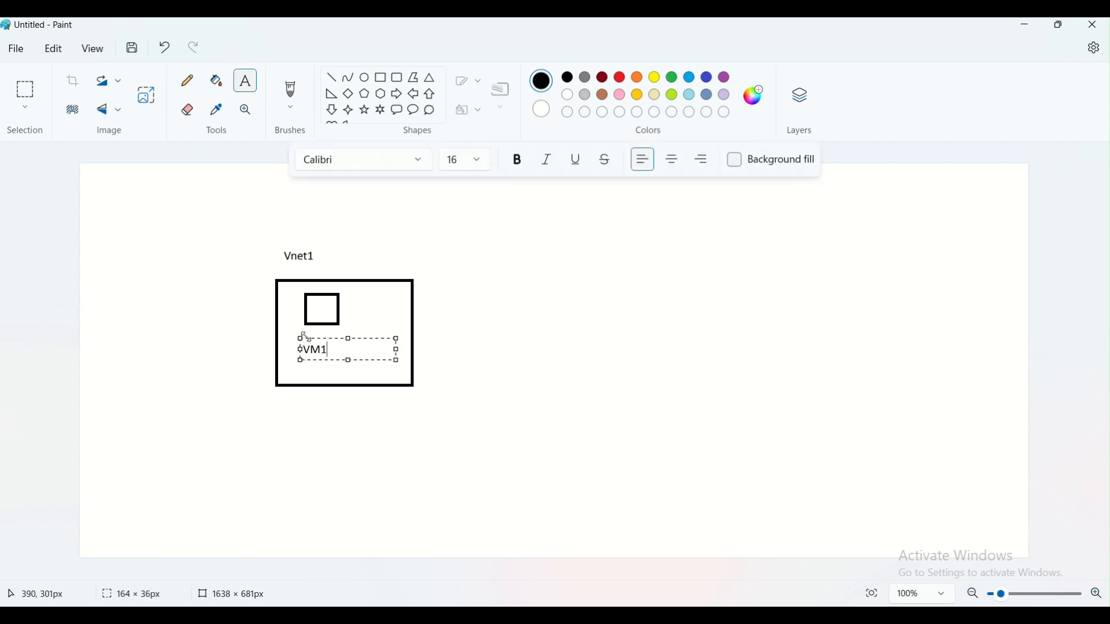
left_click(490, 381)
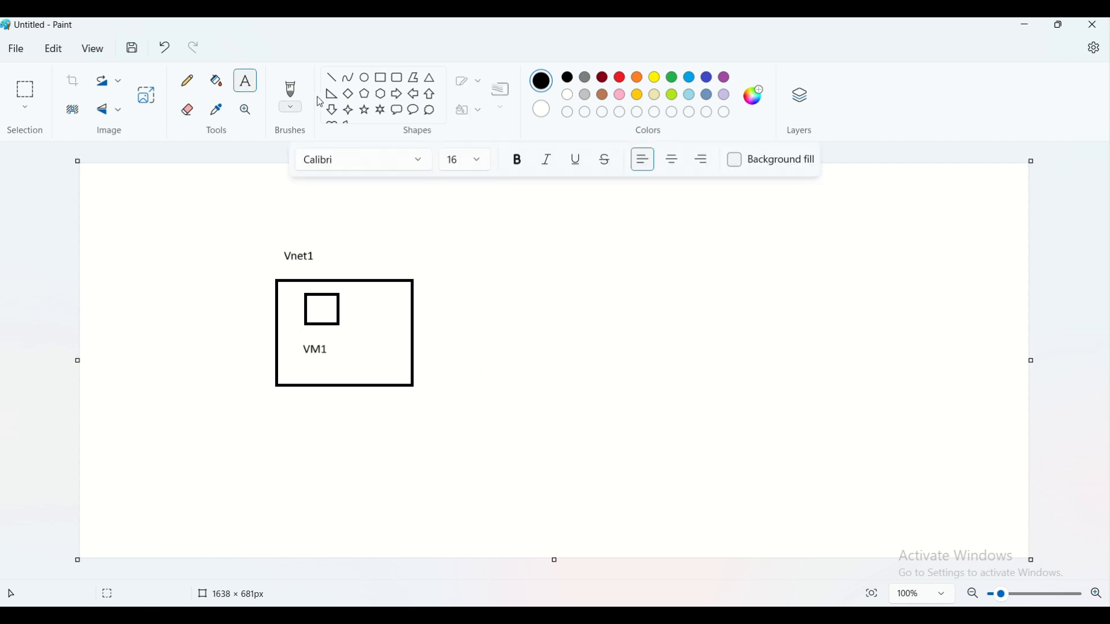
- Draw a second large box on the right holding a small rectangle labelled VM2
left_click(381, 78)
left_click_drag(627, 265, 771, 373)
left_click(748, 414)
left_click_drag(677, 295, 718, 327)
left_click(709, 401)
left_click(245, 81)
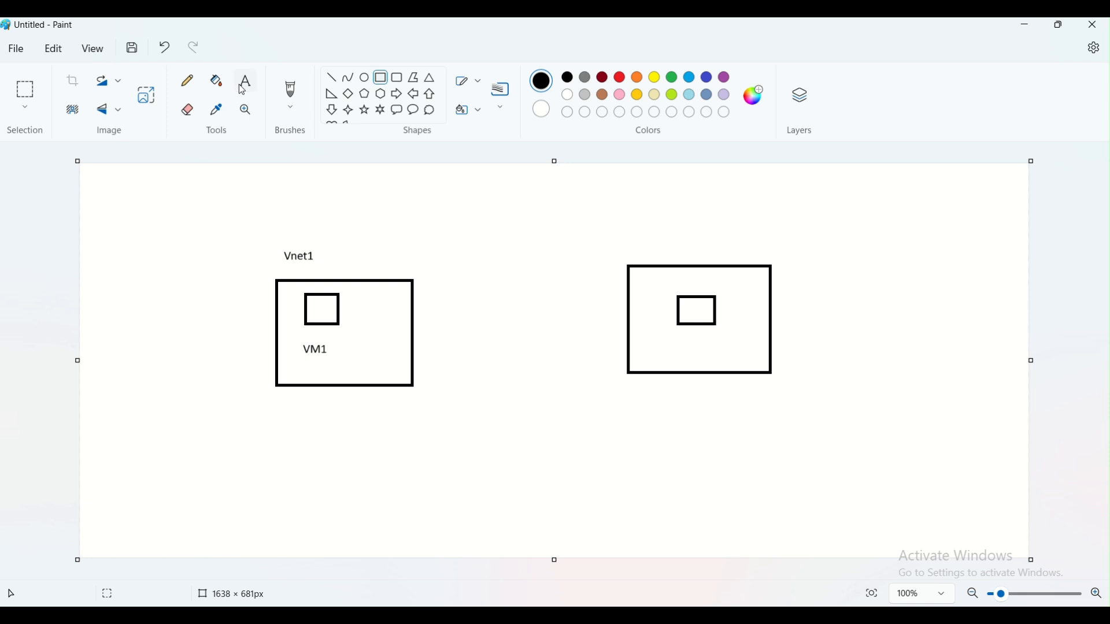
left_click(674, 341)
type("VM2")
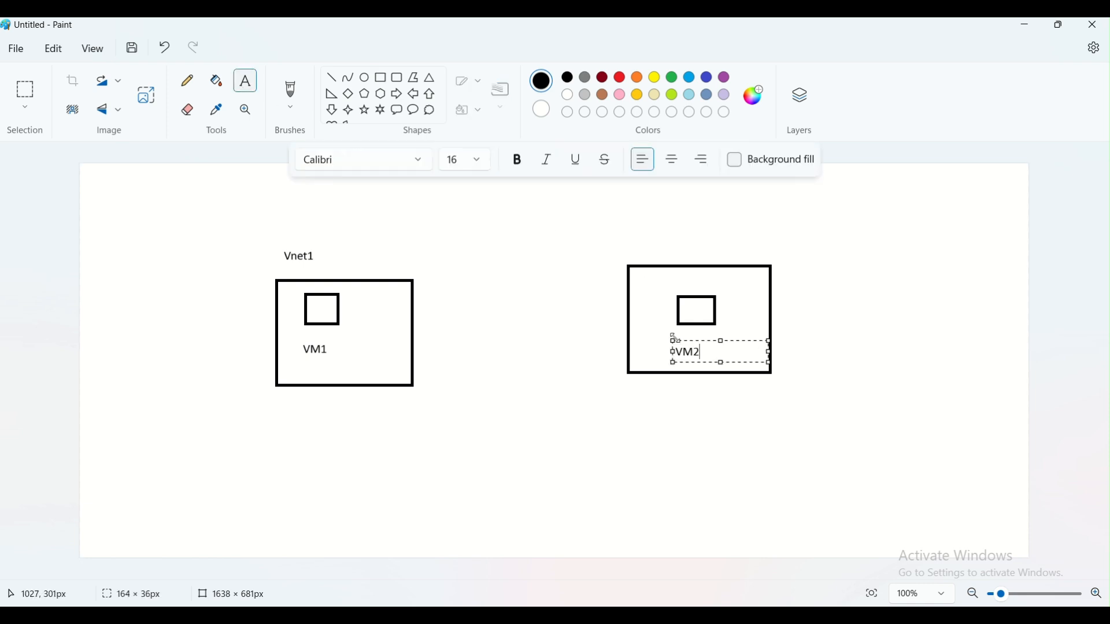
left_click(775, 416)
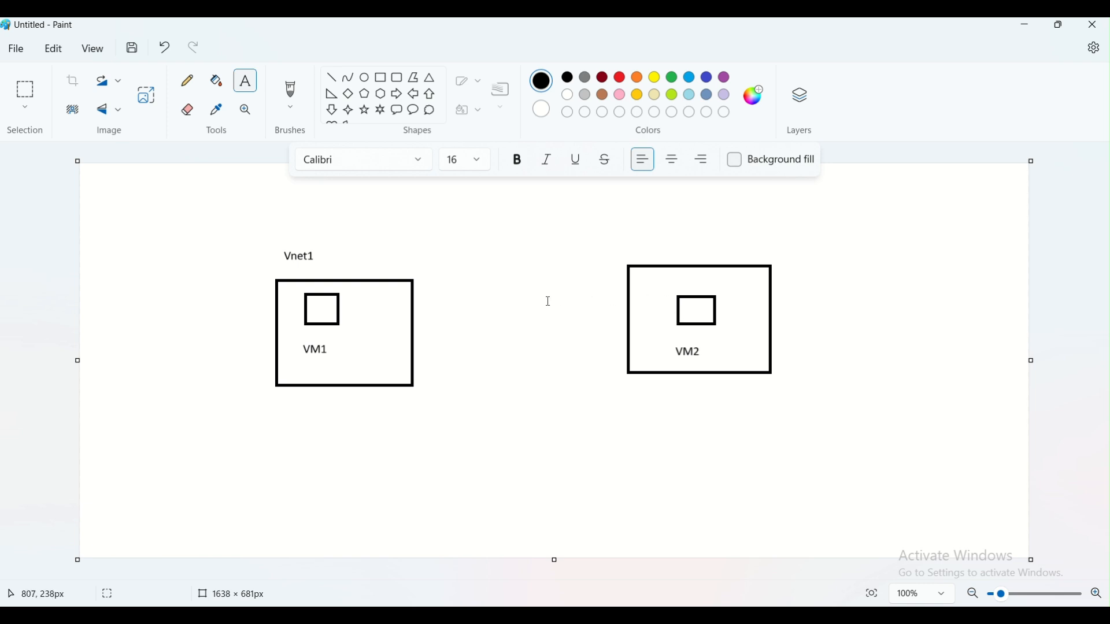
- Pencil checkmarks by VM2, VM1 and Vnet1, plus a line linking the two boxes
left_click(186, 81)
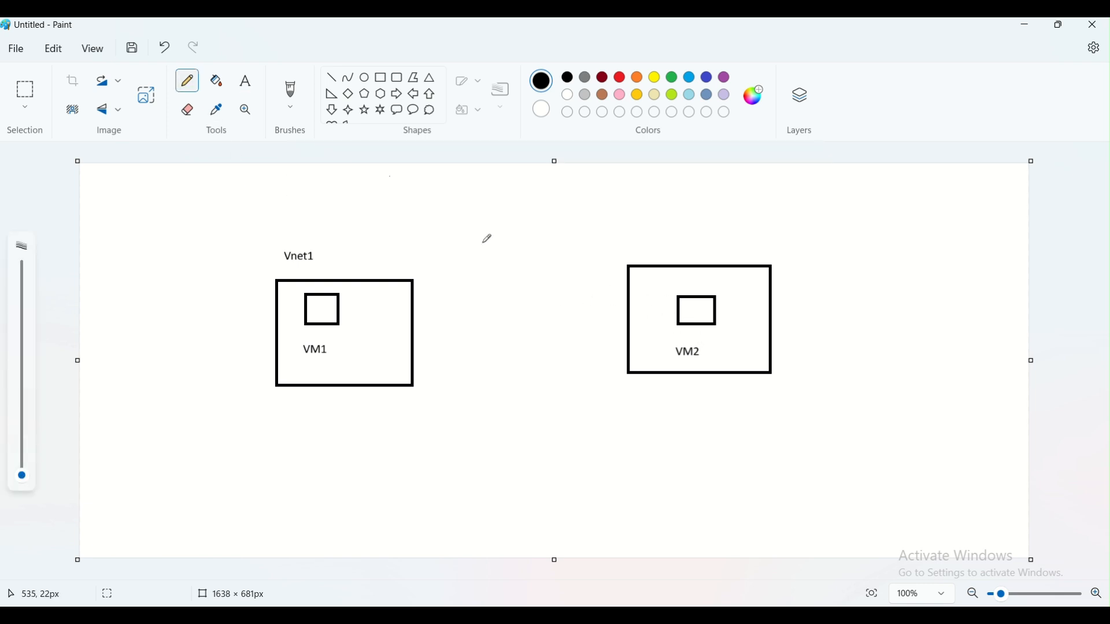
left_click_drag(704, 349, 746, 311)
mouse_move(330, 350)
left_mouse_down()
mouse_move(339, 361)
mouse_move(357, 319)
left_mouse_up()
left_click_drag(317, 252, 330, 233)
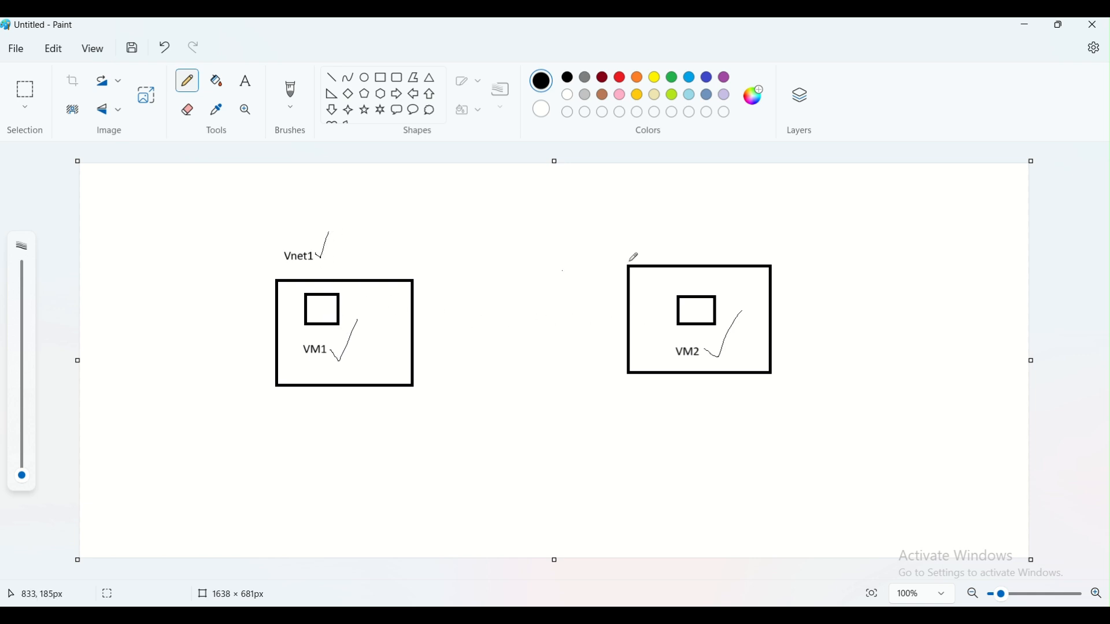
left_click_drag(682, 246, 691, 224)
mouse_move(415, 325)
left_mouse_down()
mouse_move(565, 305)
mouse_move(630, 314)
mouse_move(618, 323)
left_mouse_up()
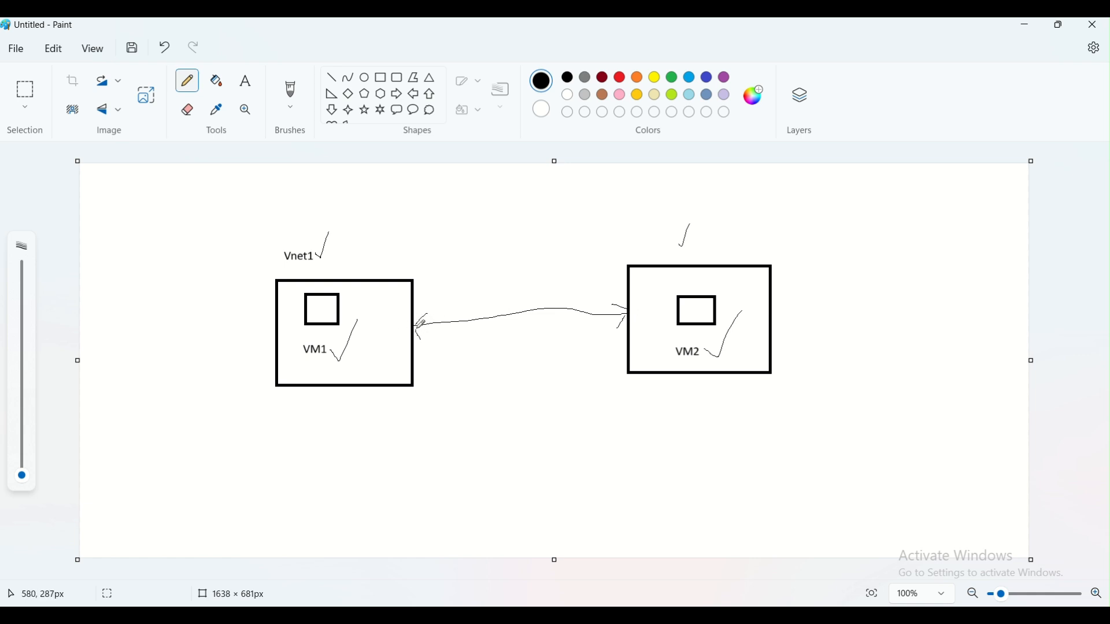
- Draw green rectangles inside the VM1 and VM2 boxes
left_click(380, 77)
left_click(674, 78)
left_click_drag(290, 285, 373, 370)
left_click_drag(658, 279, 759, 366)
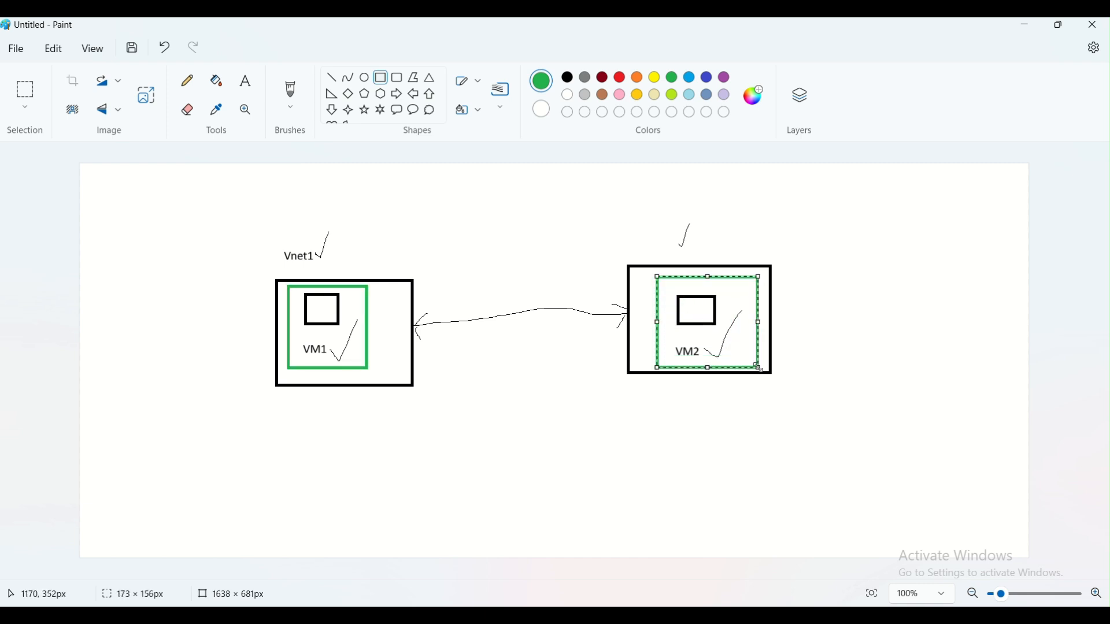
left_click(639, 369)
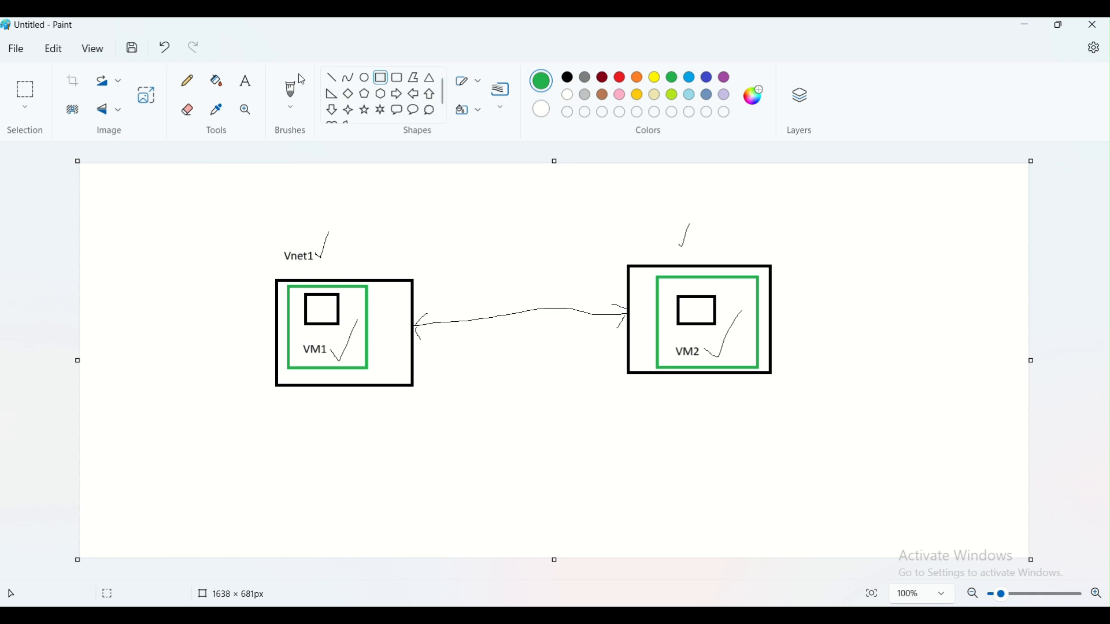
left_click(246, 81)
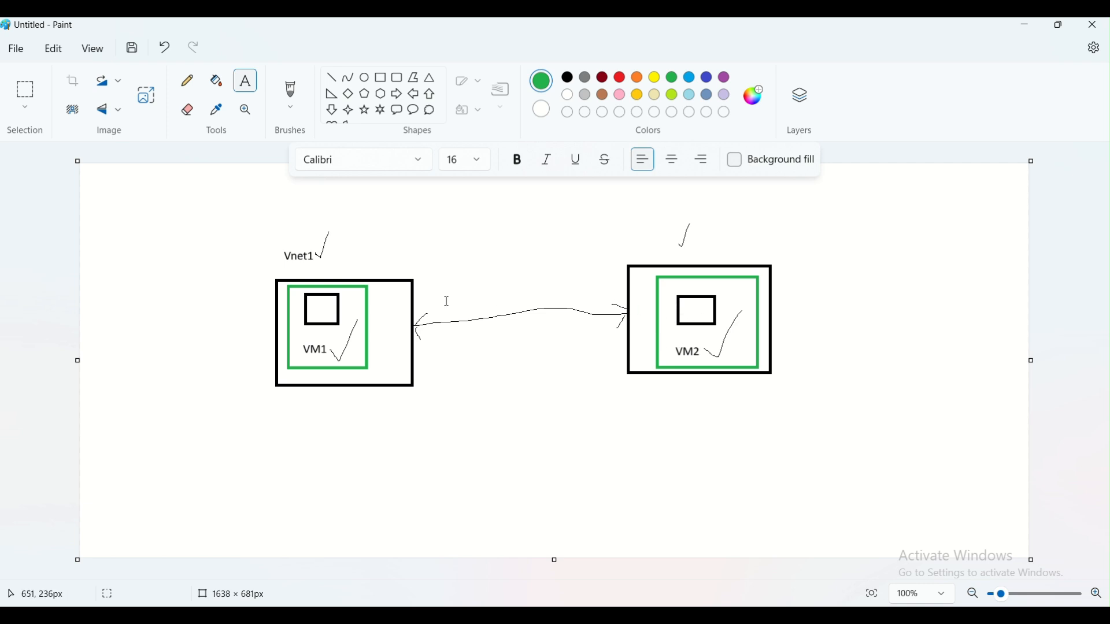
left_click(187, 81)
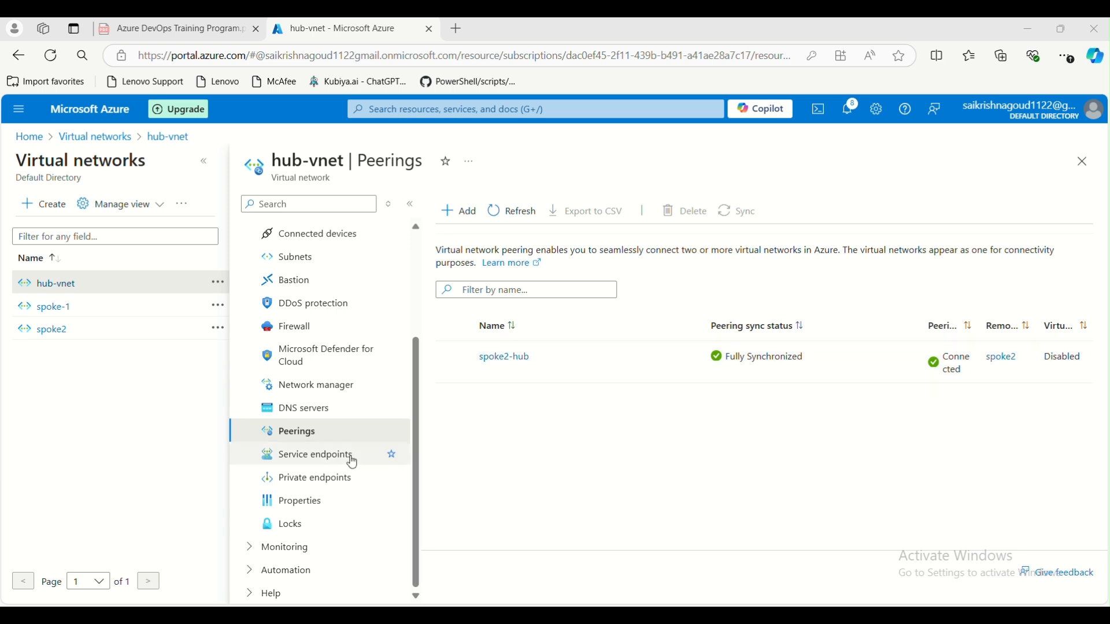
- Begin adding a hub-vnet service endpoint for test-subnet and open the services list
left_click(328, 464)
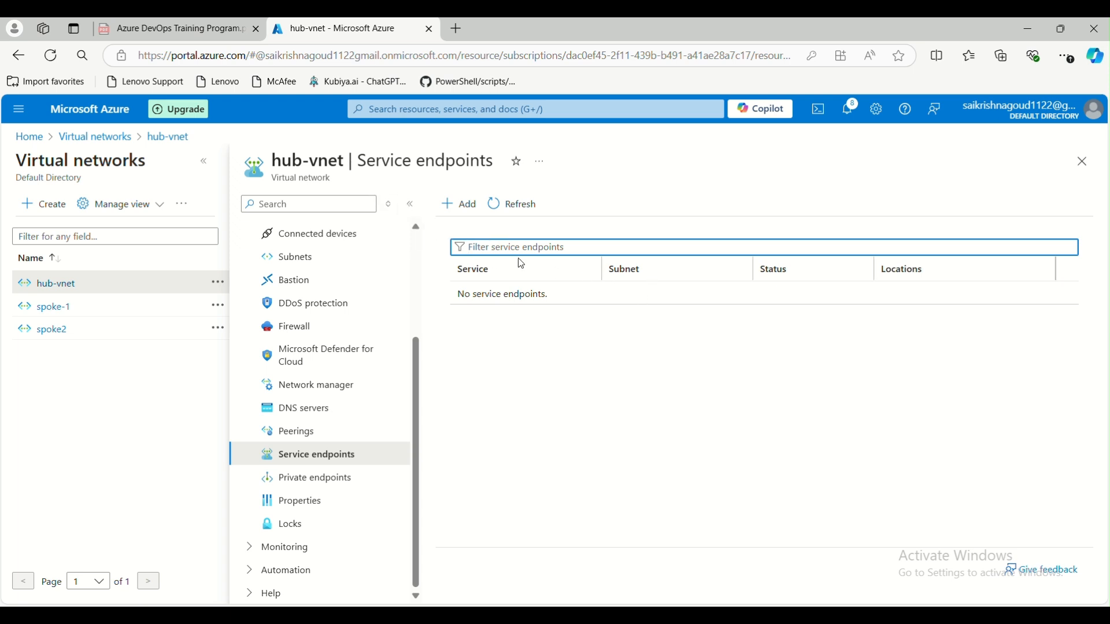
left_click(457, 204)
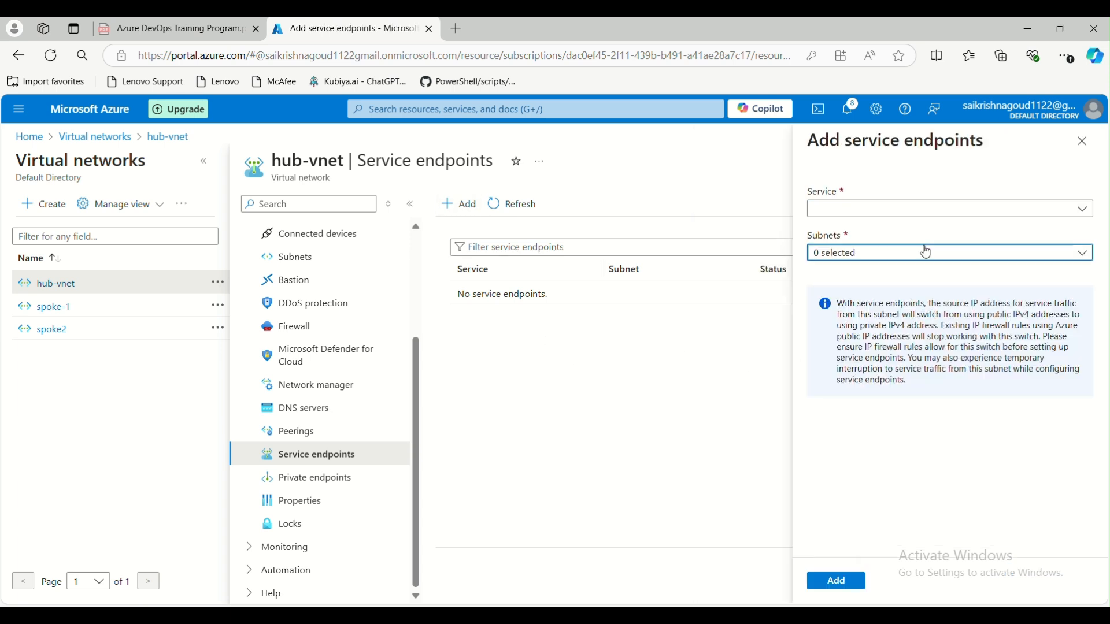
left_click(926, 252)
left_click(878, 327)
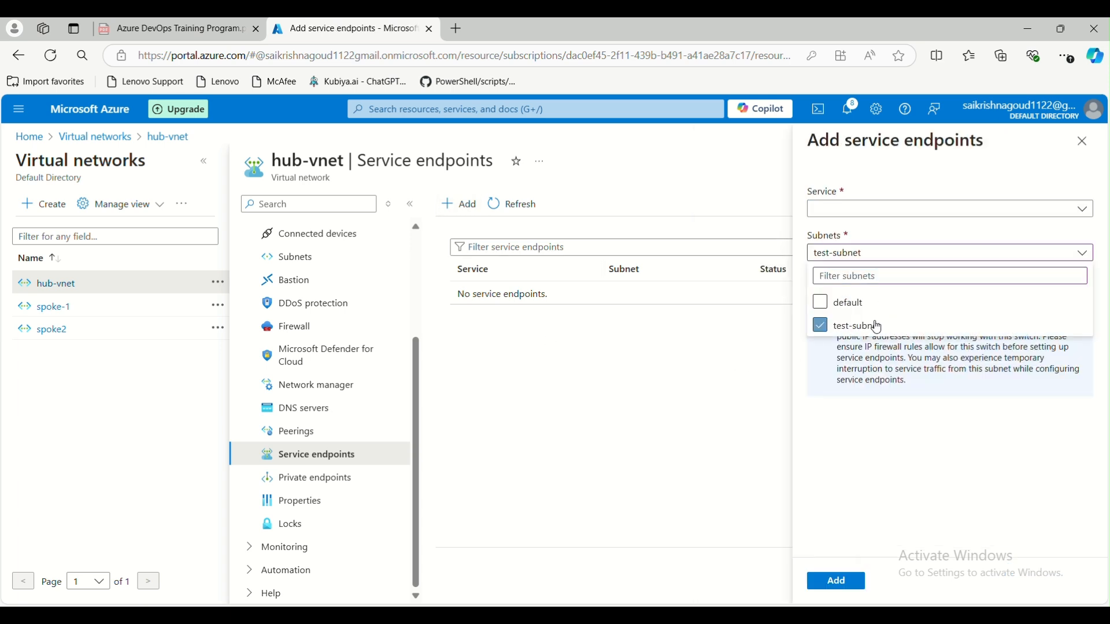
left_click(925, 211)
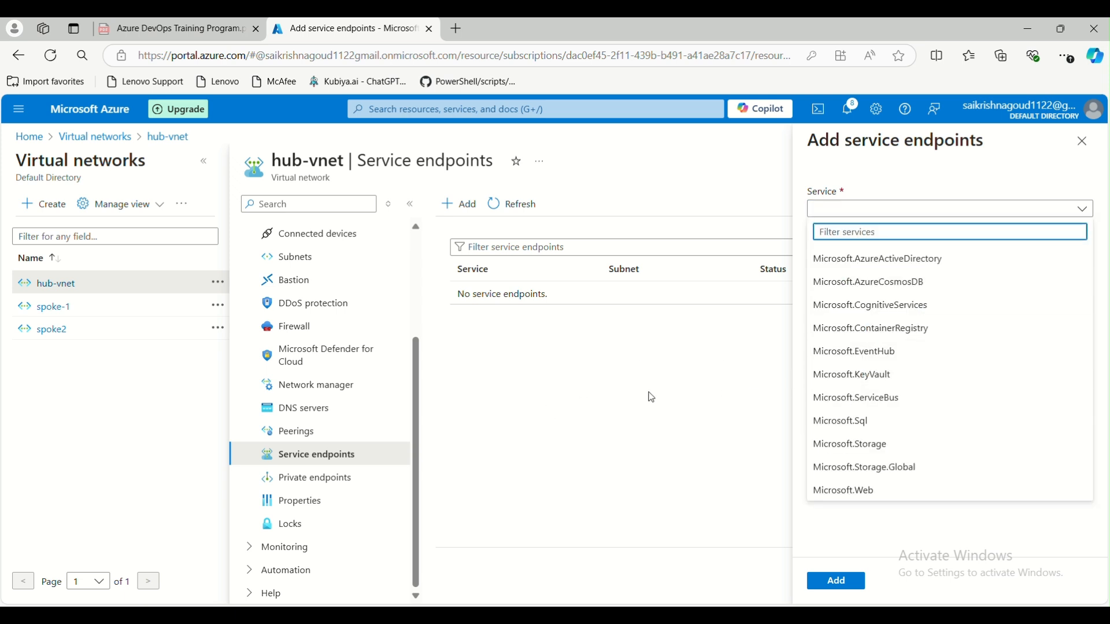
- Discard the unsaved service endpoint and show hub-vnet's empty Private endpoints list
left_click(1083, 142)
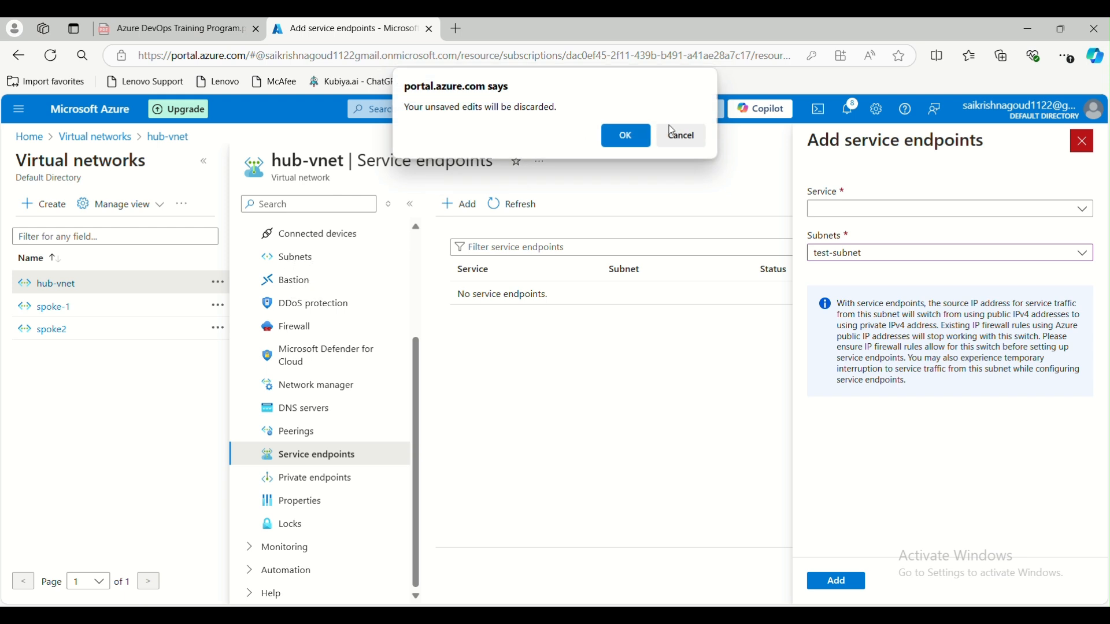
left_click(625, 136)
left_click(312, 477)
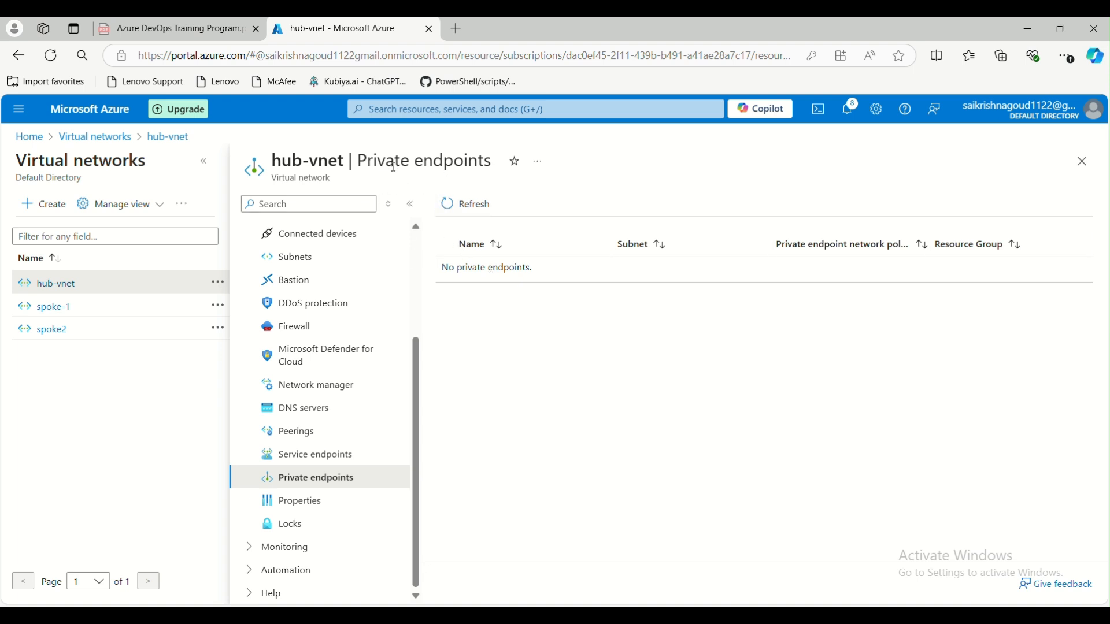
- Look over hub-vnet's Properties page, then its Locks page, which lists no locks
left_click_drag(362, 160, 498, 166)
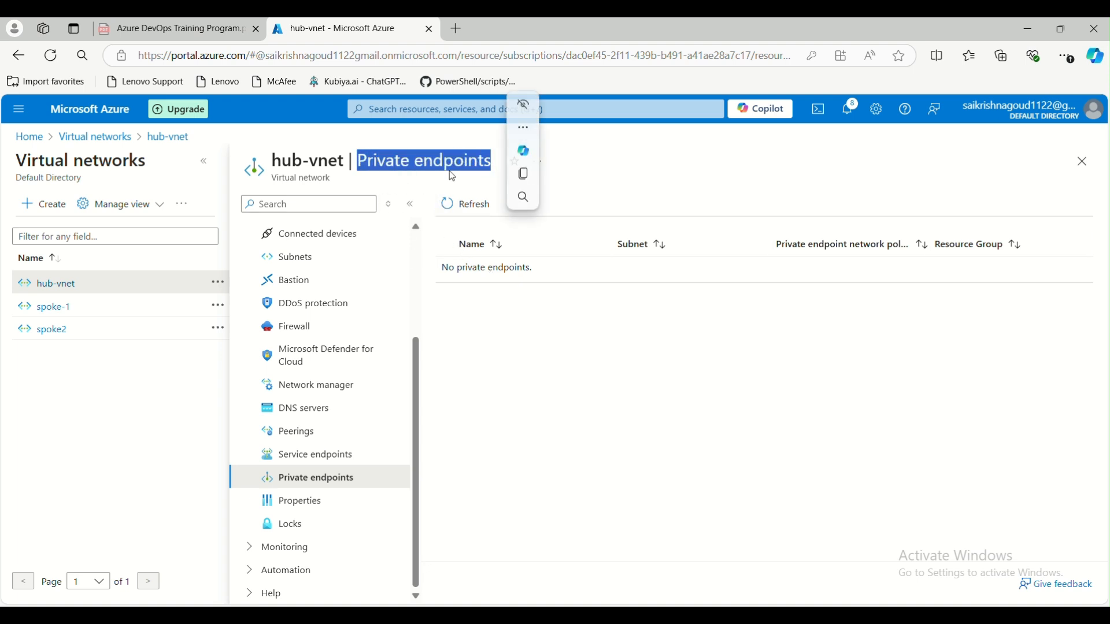
left_click(293, 503)
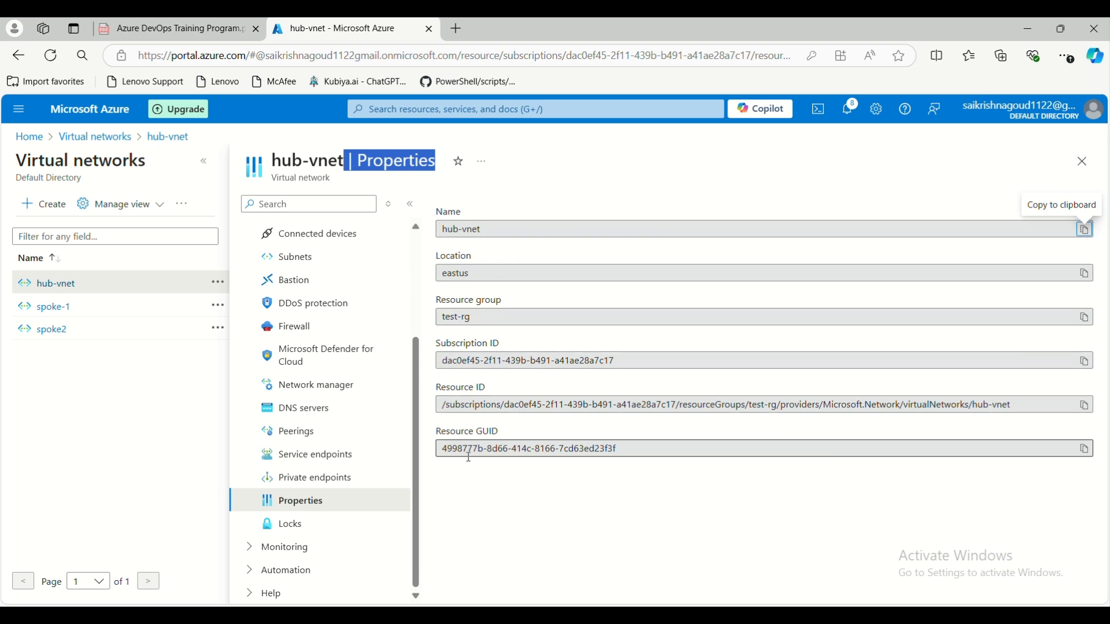
left_click(292, 524)
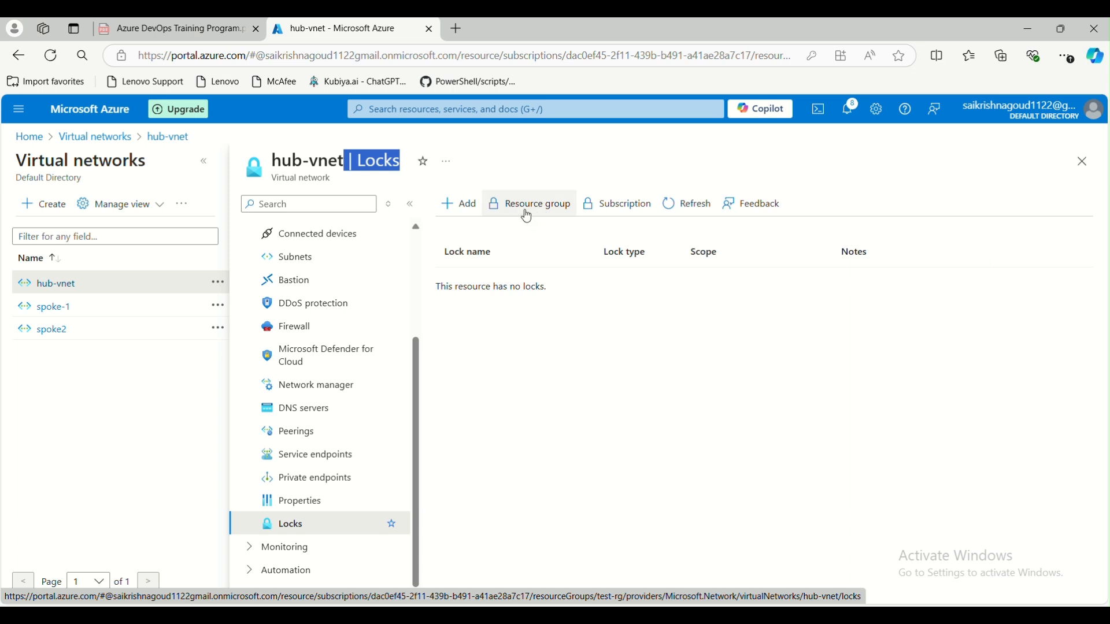
- Try Delete and Read-only lock types in a new hub-vnet lock, then cancel it
left_click(459, 205)
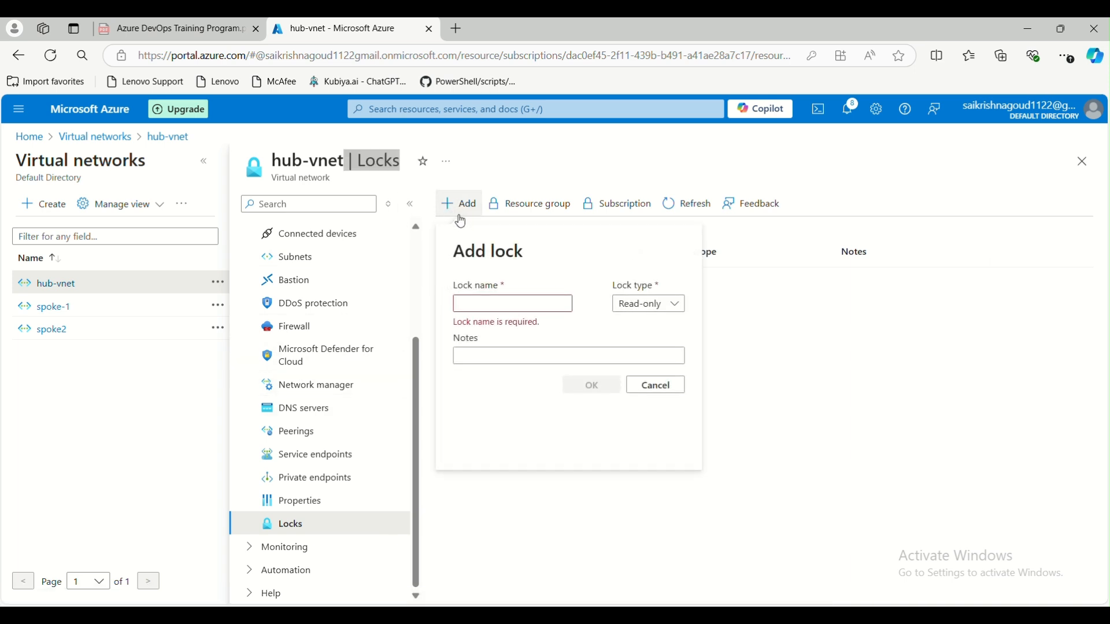
left_click(486, 306)
left_click(623, 306)
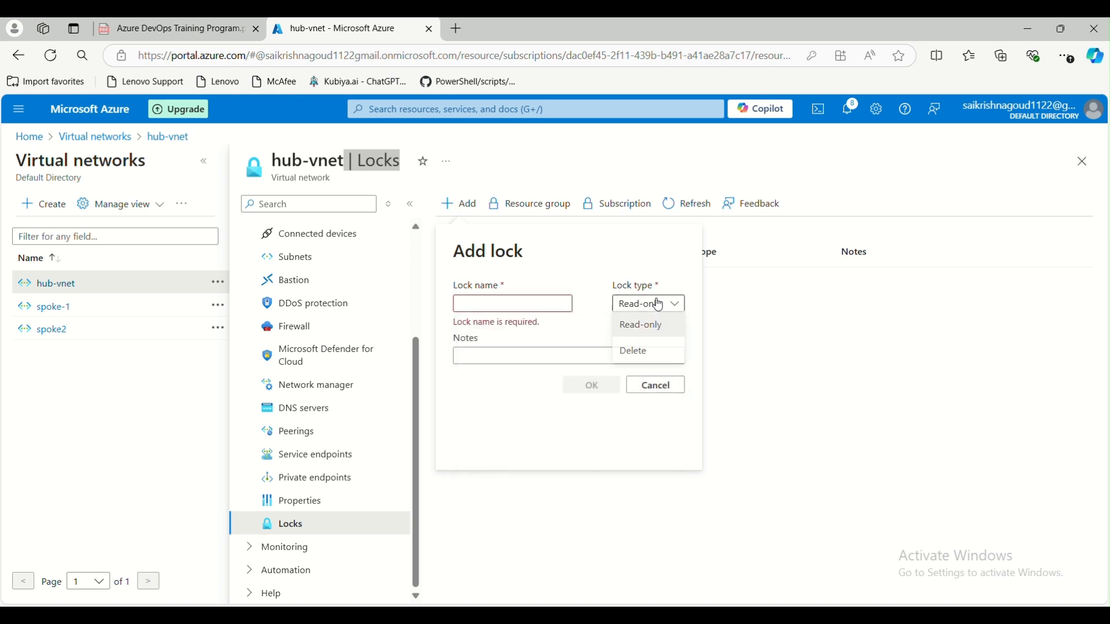
left_click(638, 353)
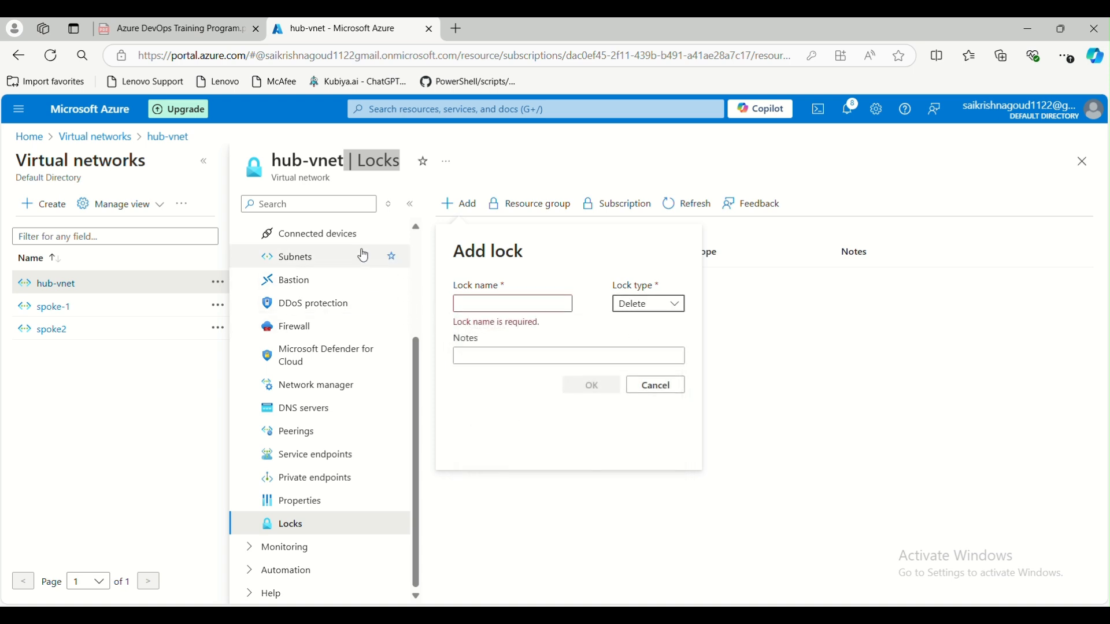
left_click(658, 308)
left_click(641, 321)
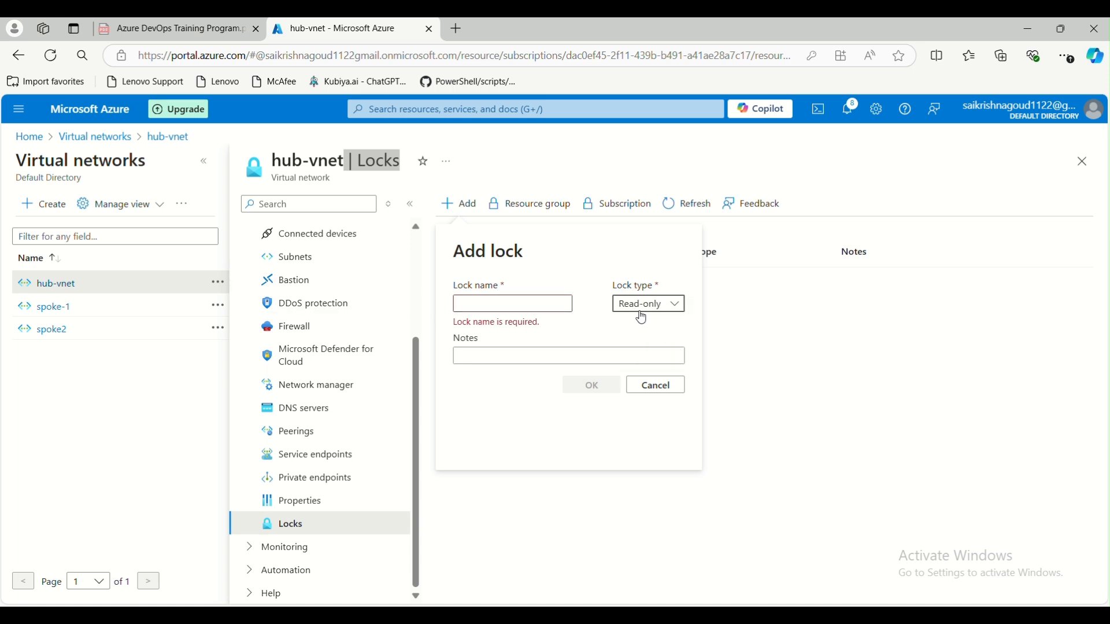
left_click(658, 305)
left_click(636, 350)
left_click(656, 385)
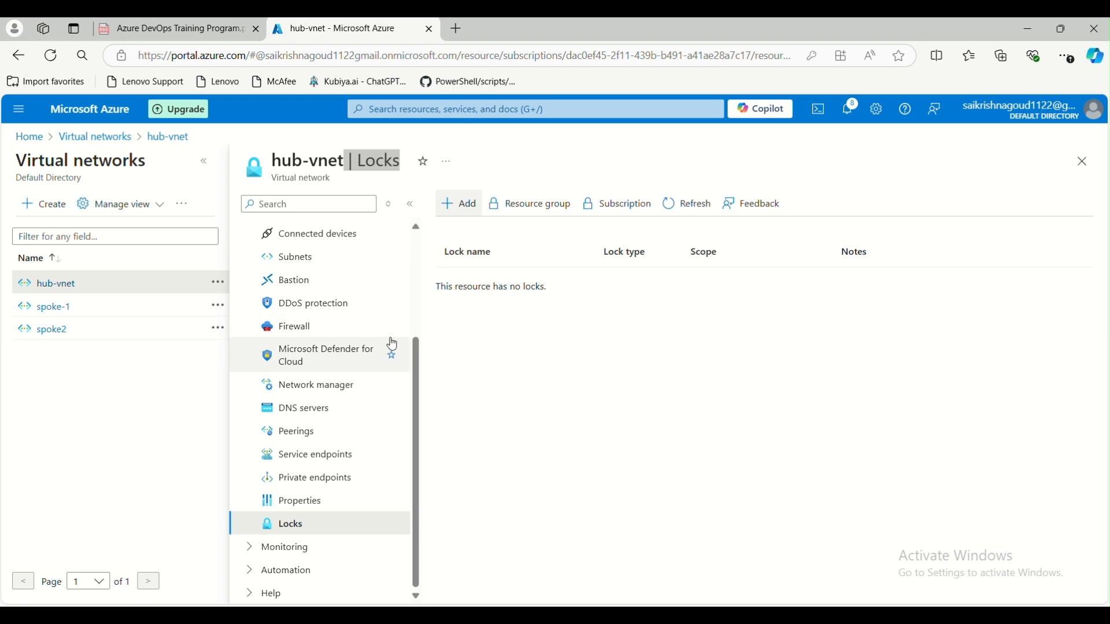
- Expand and collapse Monitoring, then show the Subnets list with default and test-subnet
left_click(250, 548)
scroll(289, 462, "down", 3)
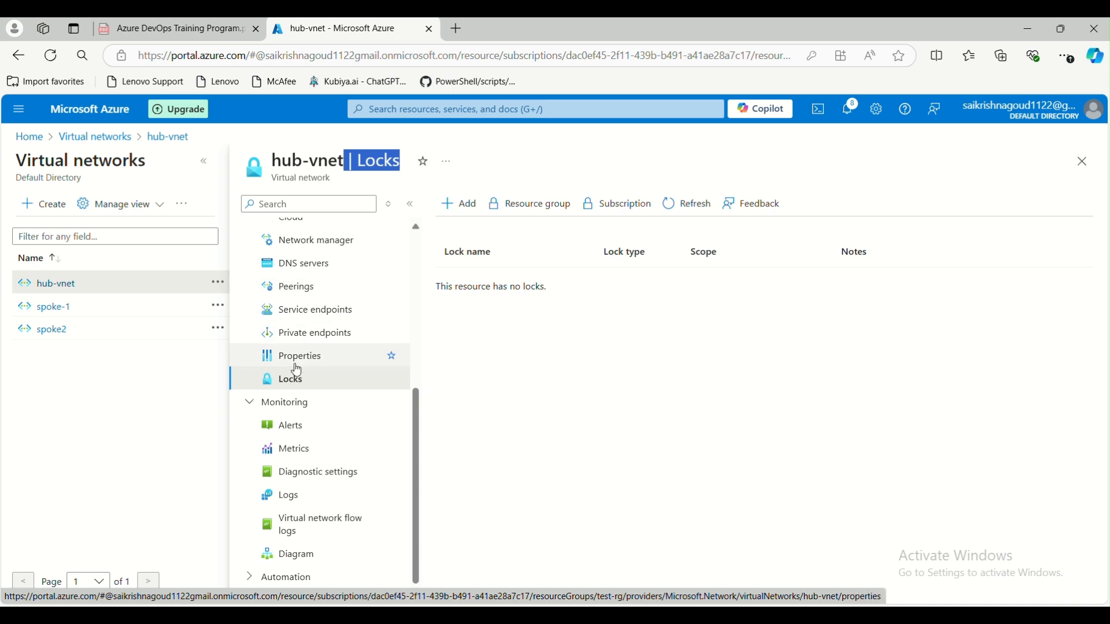
left_click(251, 404)
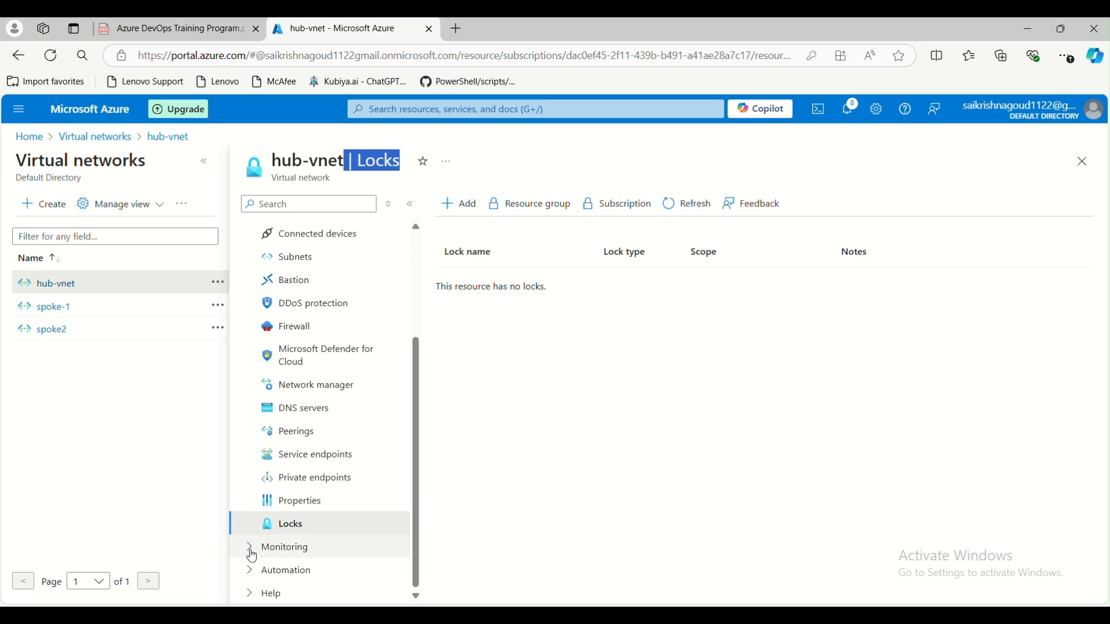
scroll(301, 457, "up", 5)
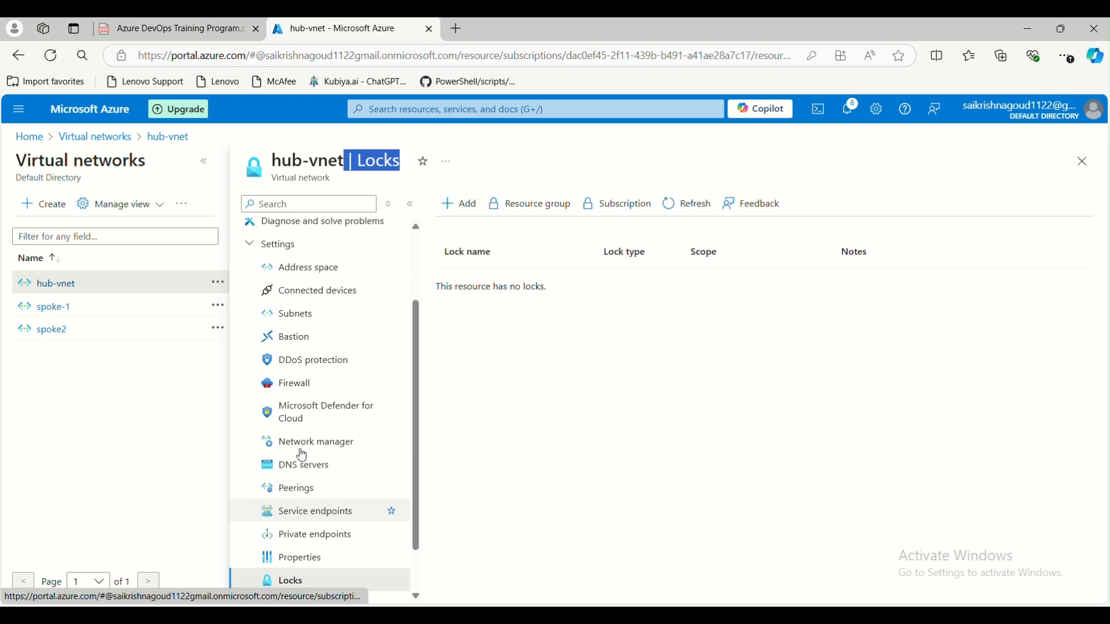
scroll(354, 340, "down", 3)
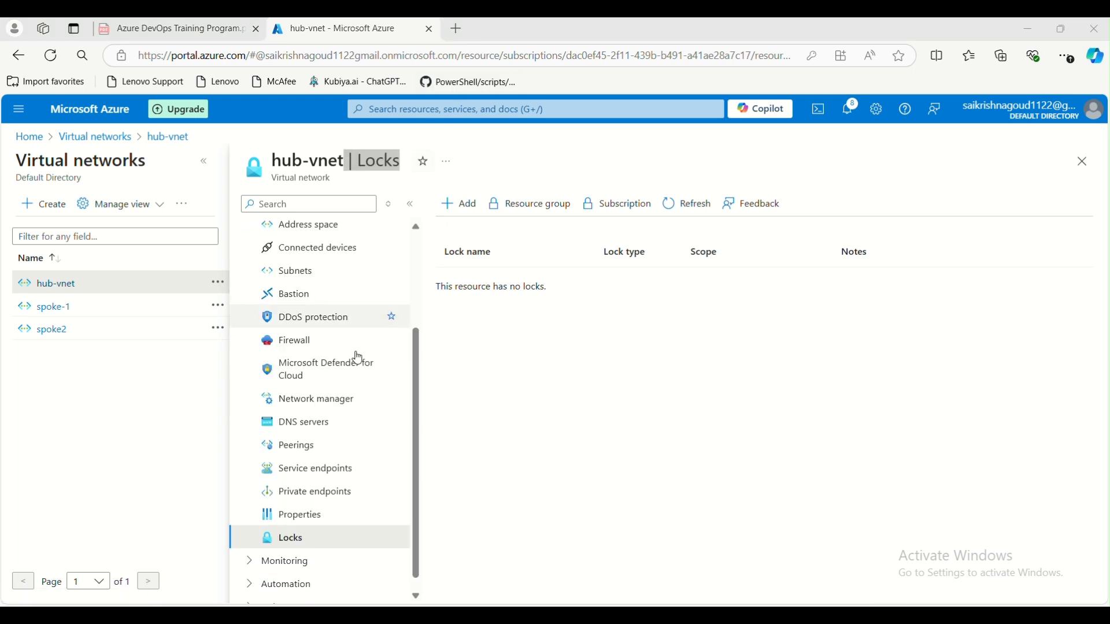
scroll(339, 376, "up", 1)
scroll(338, 377, "up", 3)
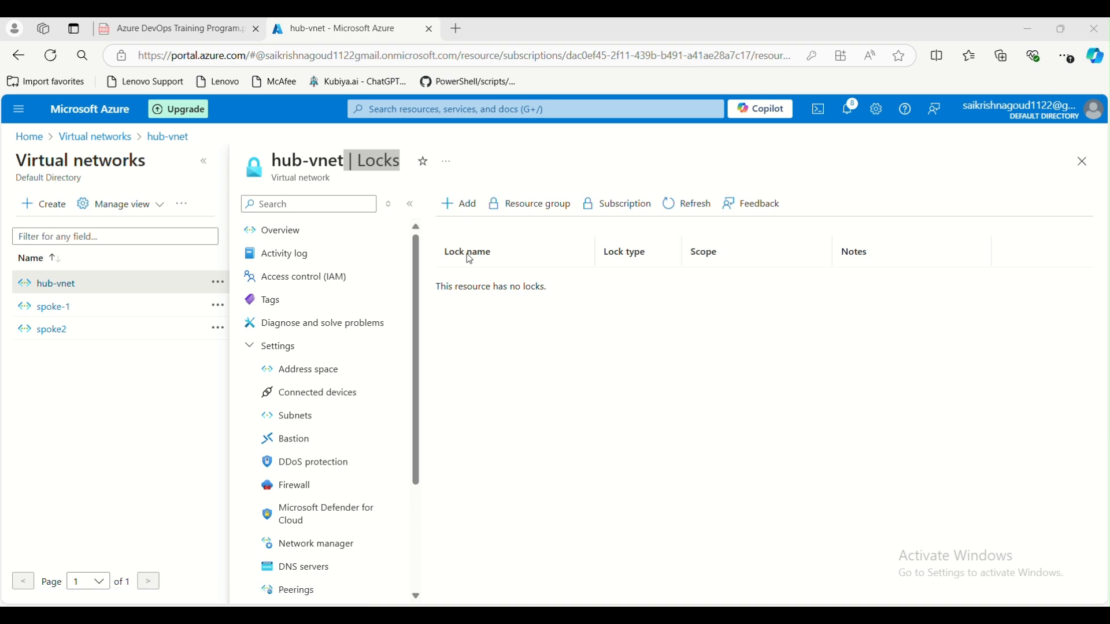
left_click(448, 116)
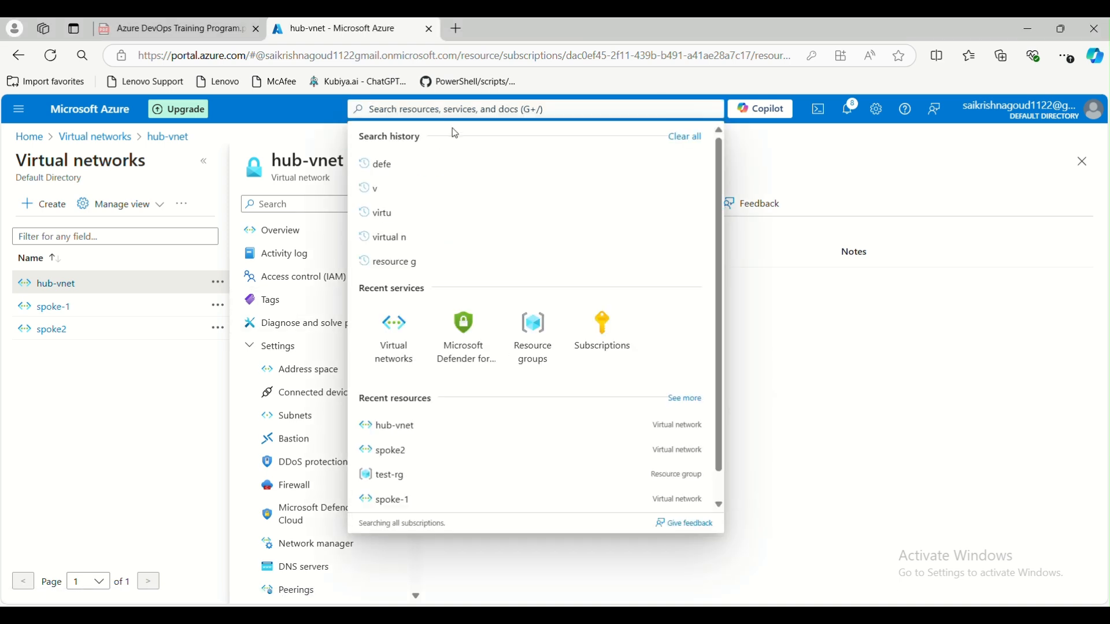
left_click(820, 366)
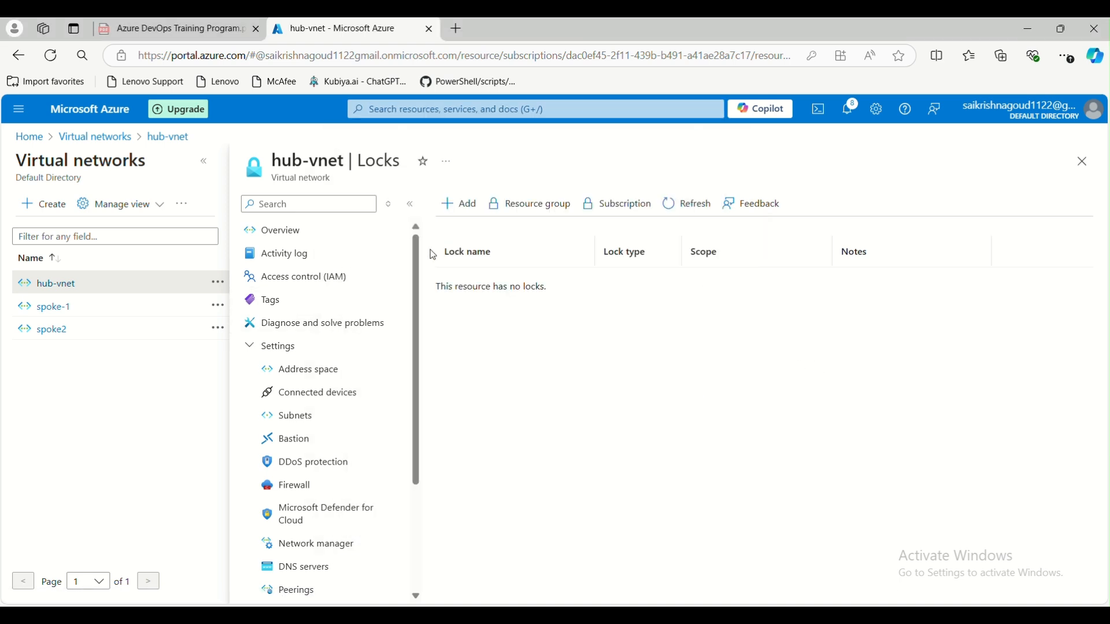
left_click(292, 416)
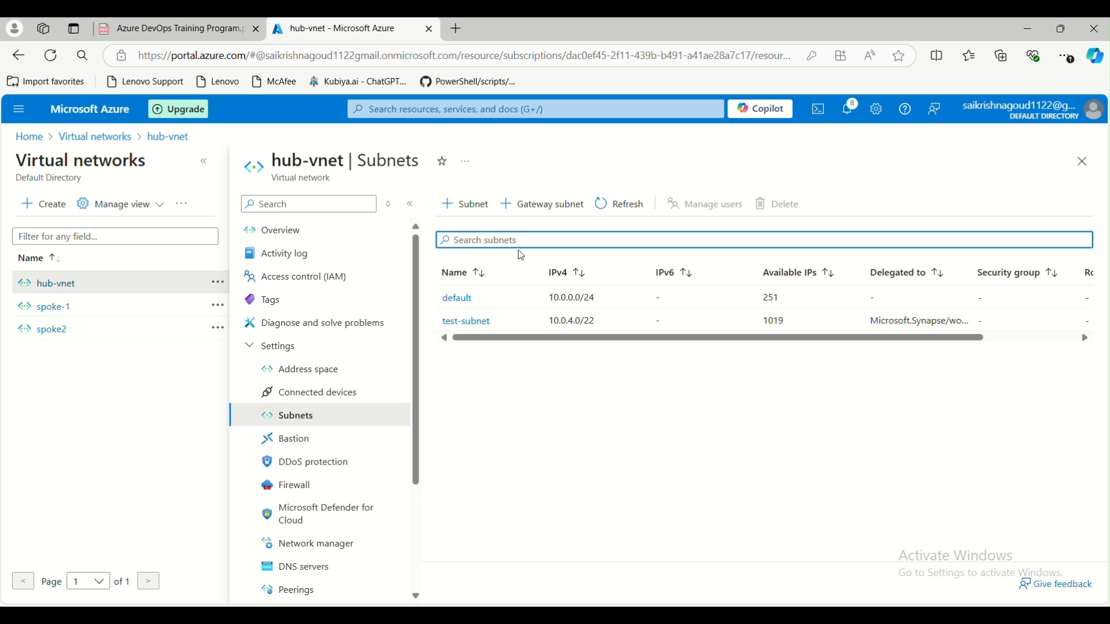
- Search for nsg and start creating a new network security group
left_click(428, 109)
type("nsg")
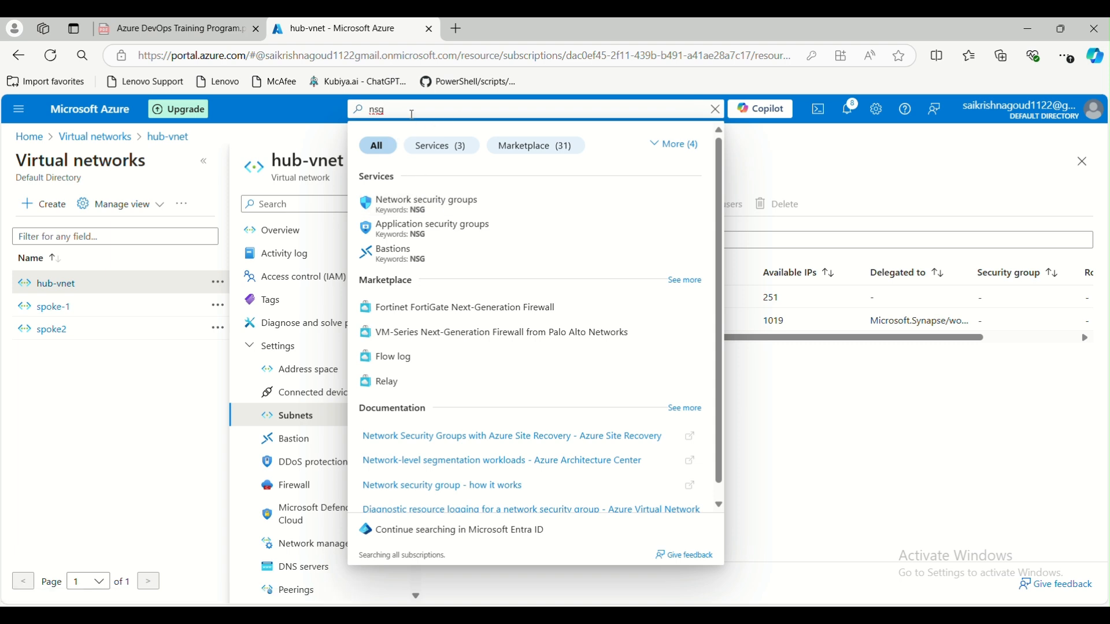
left_click(441, 208)
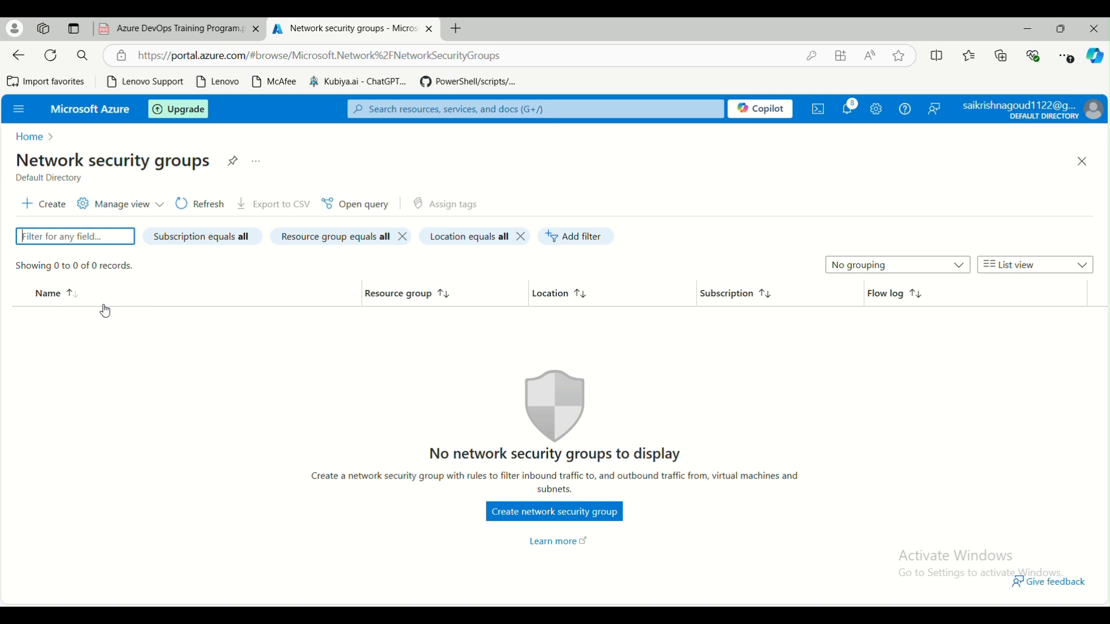
left_click(54, 213)
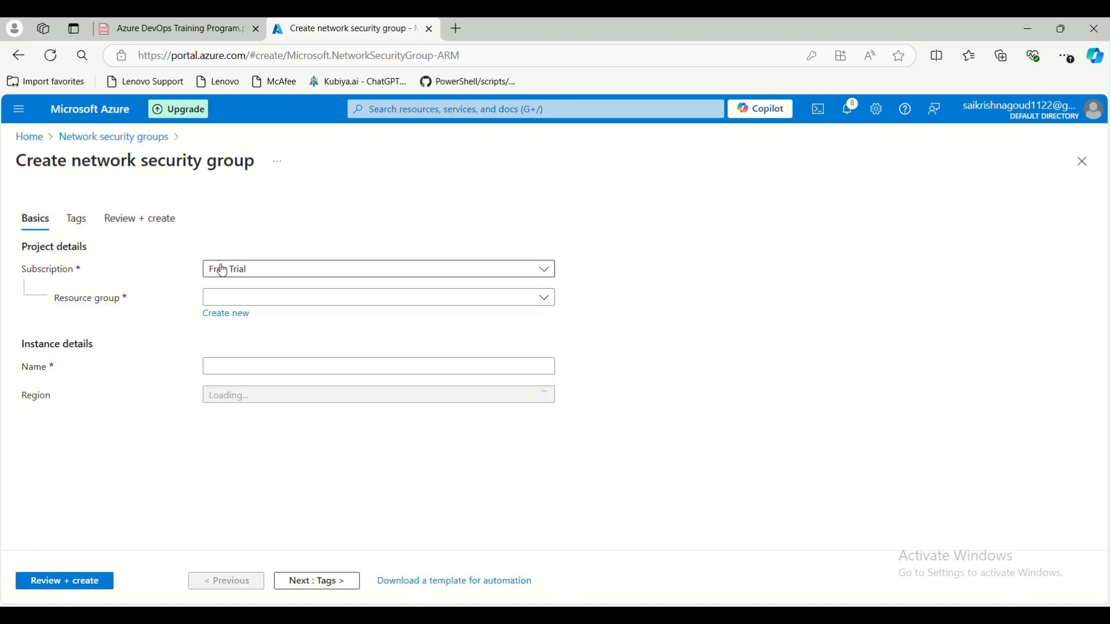
- Set resource group test-rg, name test-nsg, region East US, then review and create
left_click(241, 300)
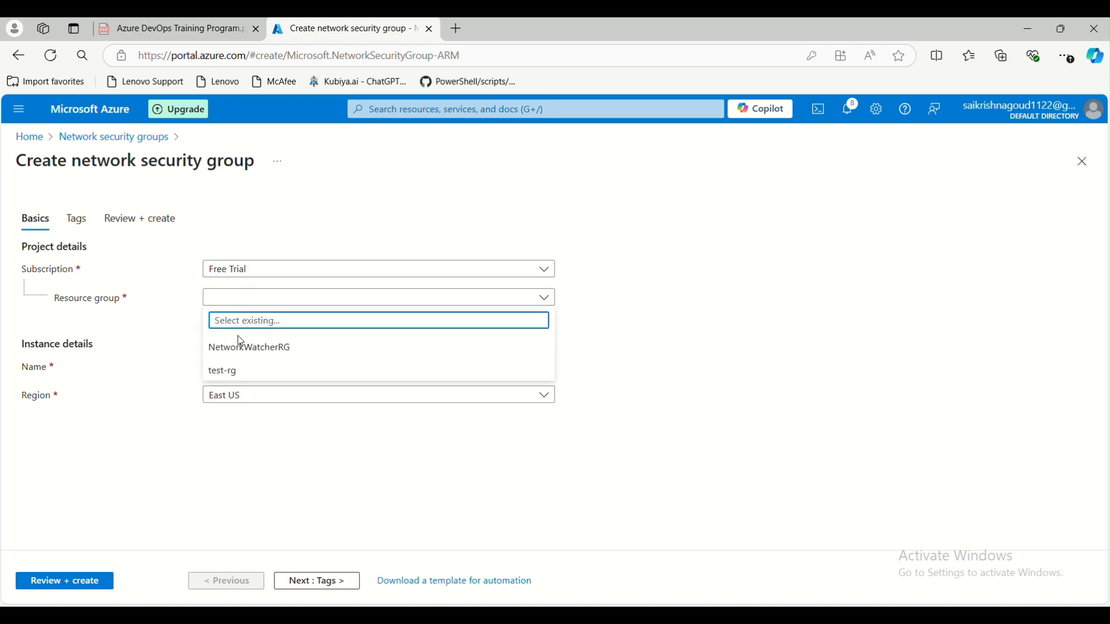
left_click(241, 373)
left_click(253, 371)
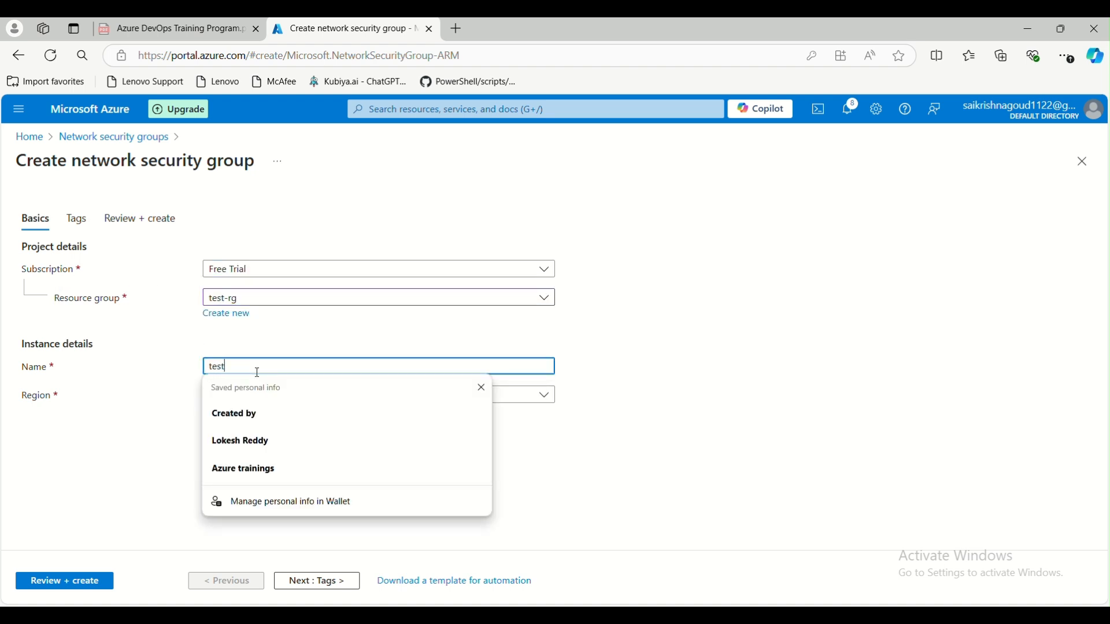
type("-nsg")
left_click(567, 430)
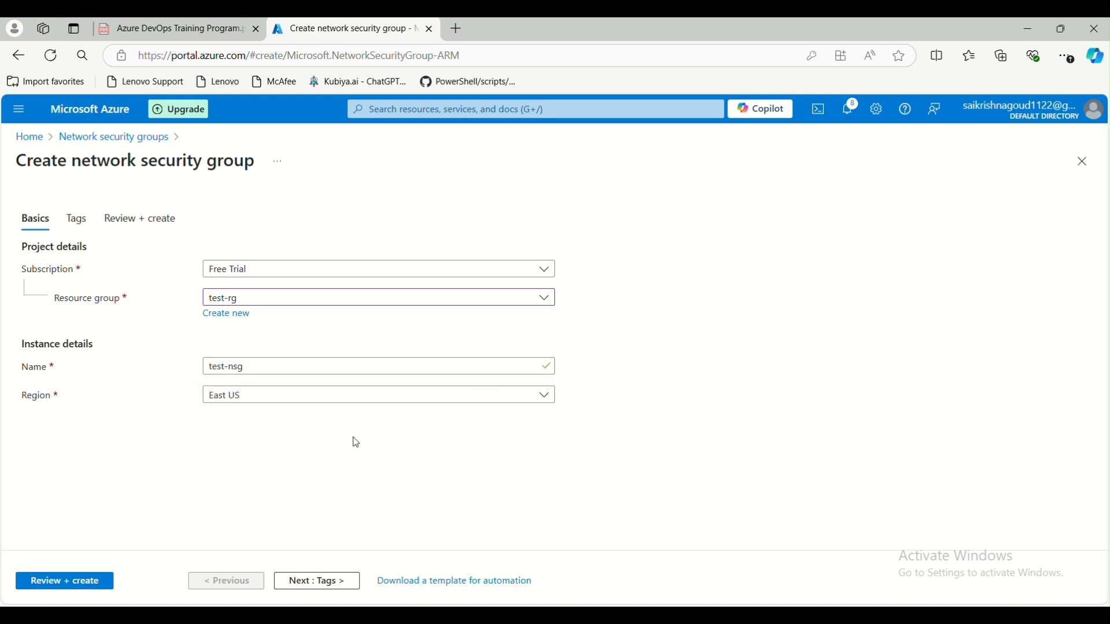
left_click(310, 409)
left_click(287, 464)
left_click(113, 578)
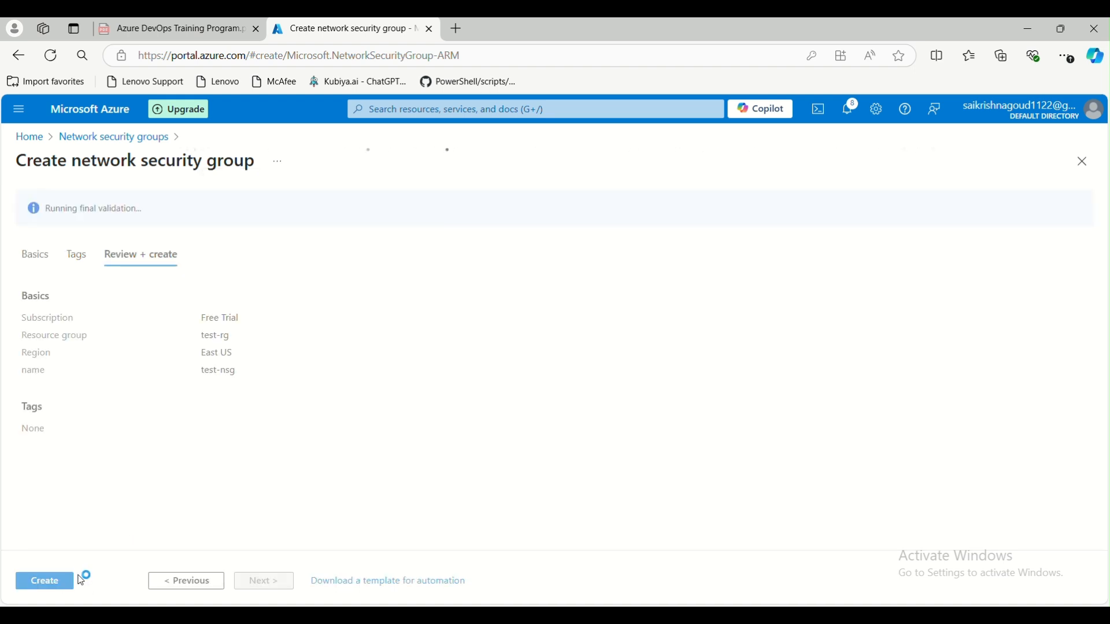
left_click(51, 587)
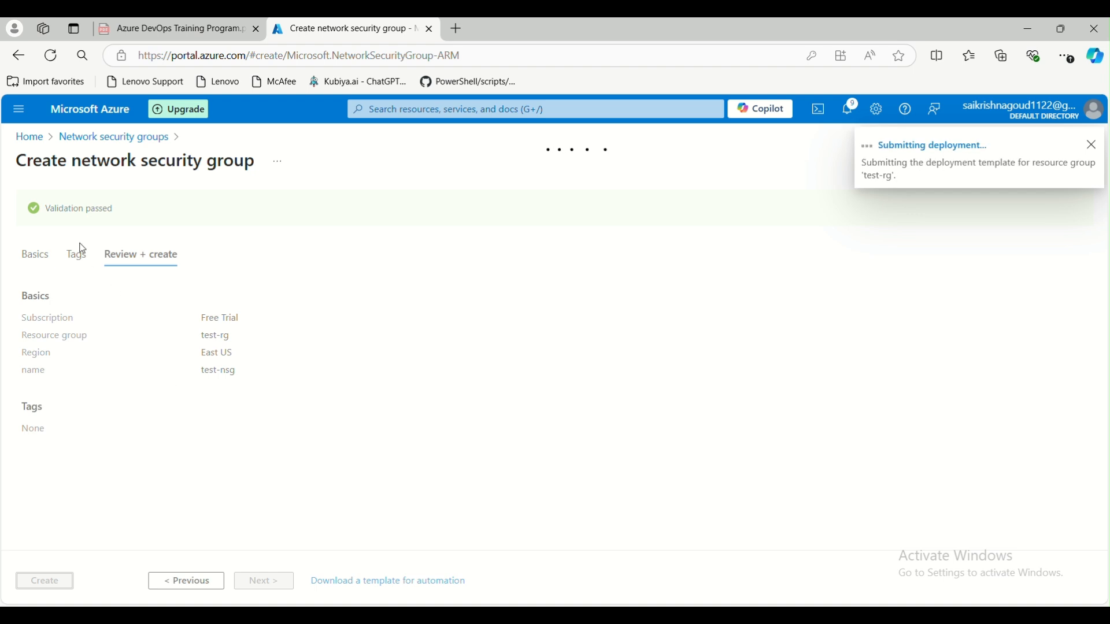
left_click(799, 552)
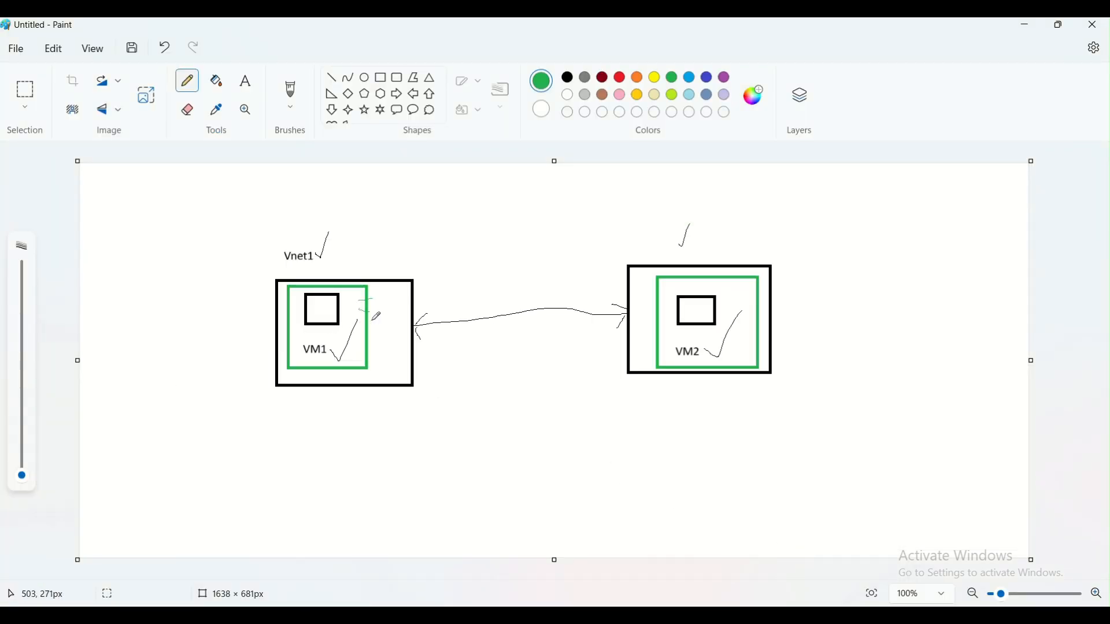
- Add a green 'East US' text label right of Vnet1, above the VM1 box
left_click(246, 81)
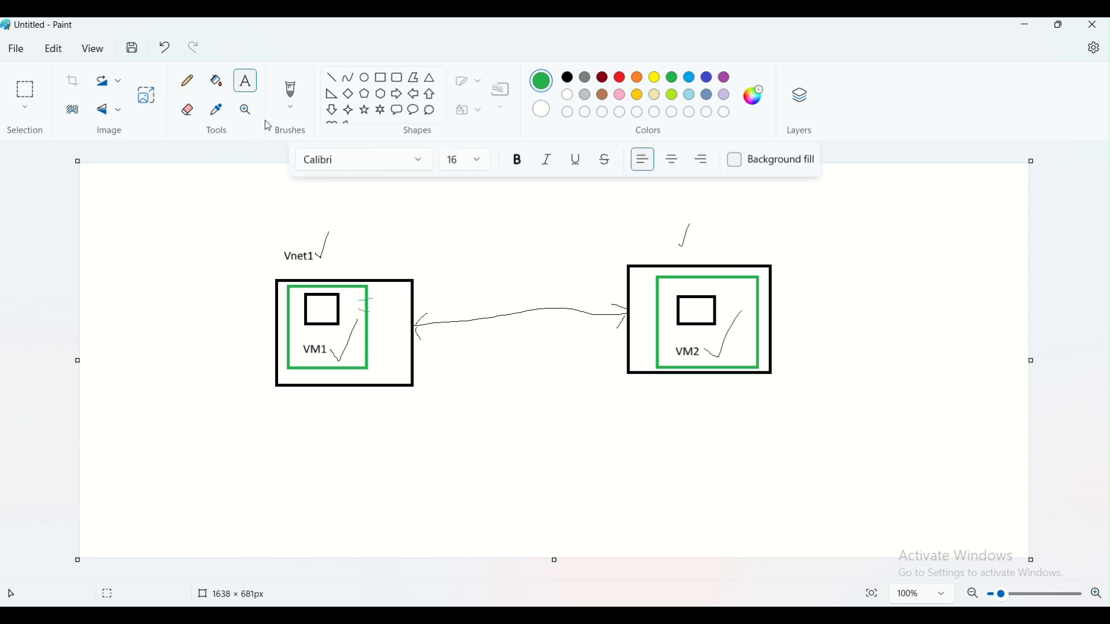
left_click(350, 255)
type("East US")
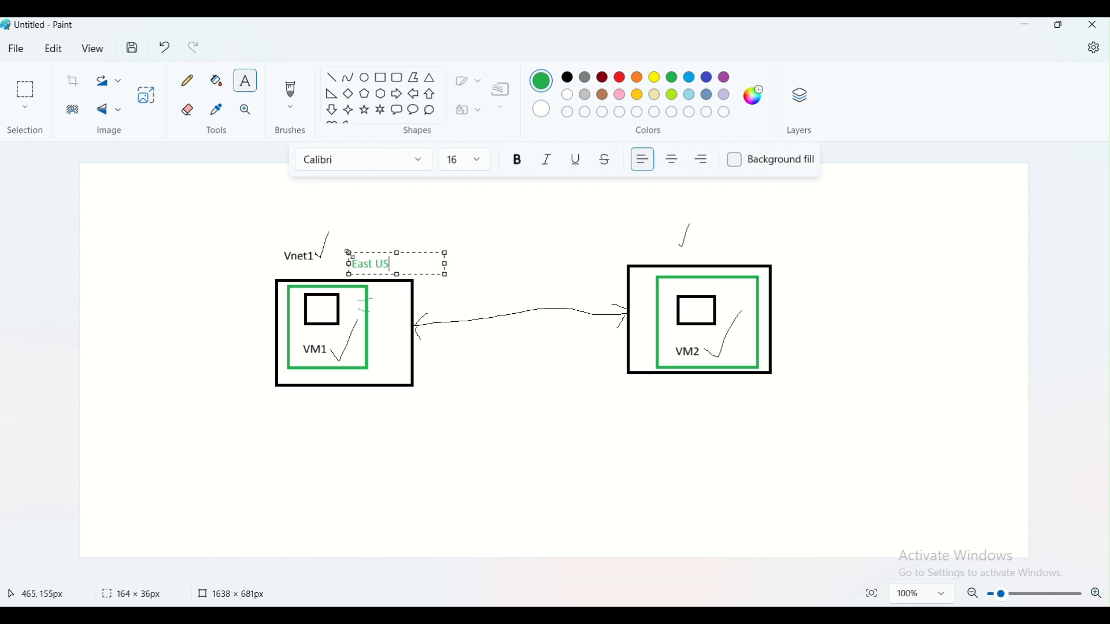
left_click(456, 345)
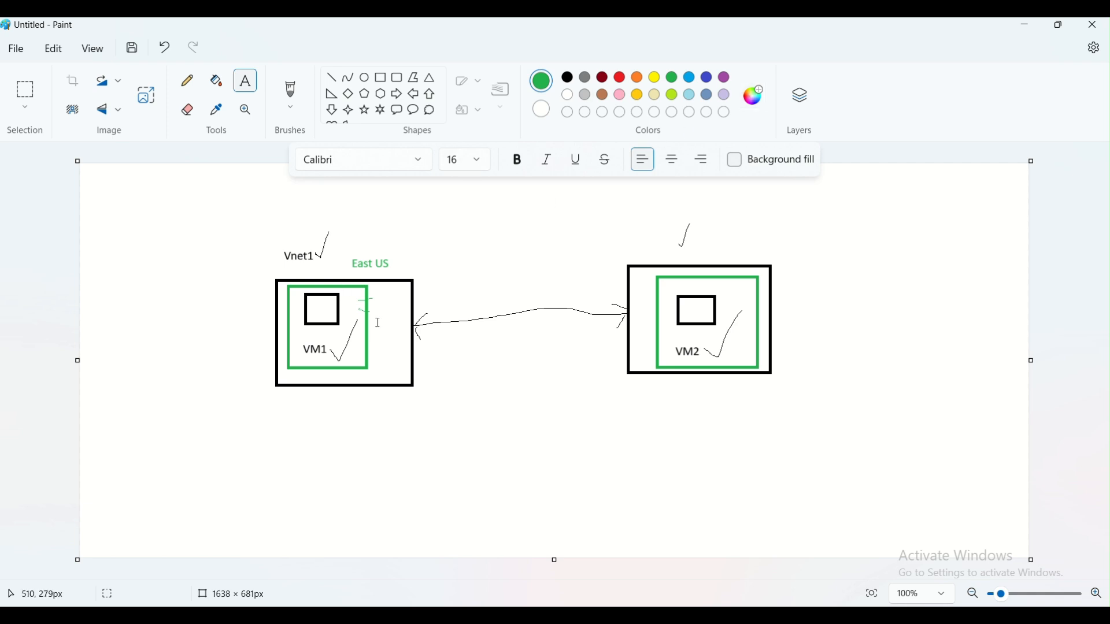
- Minimize Paint to show the completed test-nsg deployment overview in the Azure portal
left_click(1027, 27)
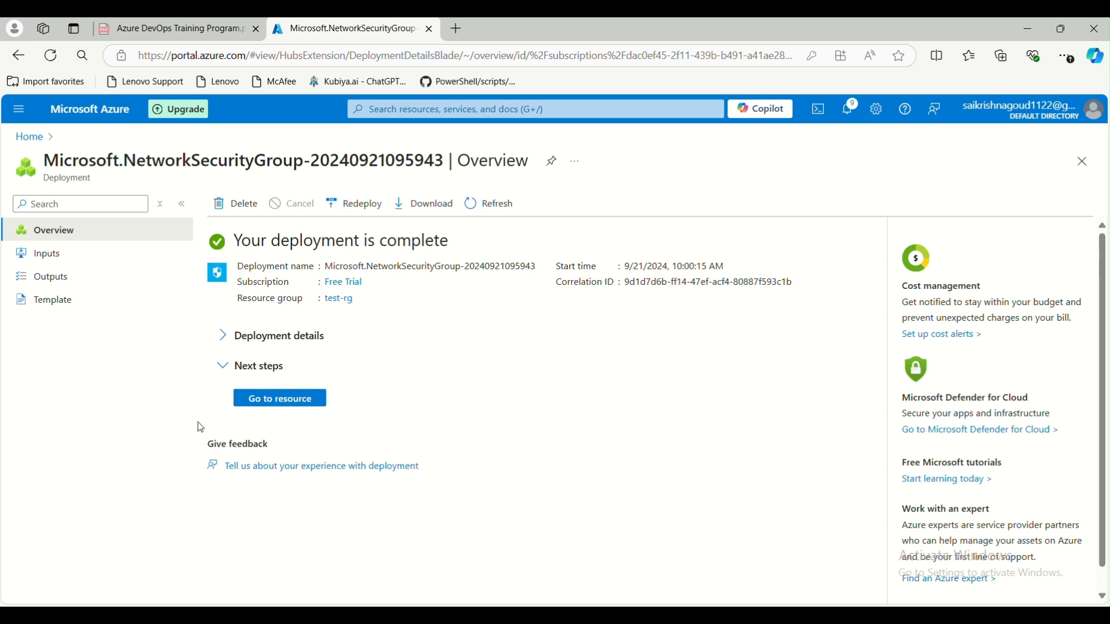
- Open test-nsg, review its inbound and outbound rule counts, and view its empty activity log
left_click(293, 402)
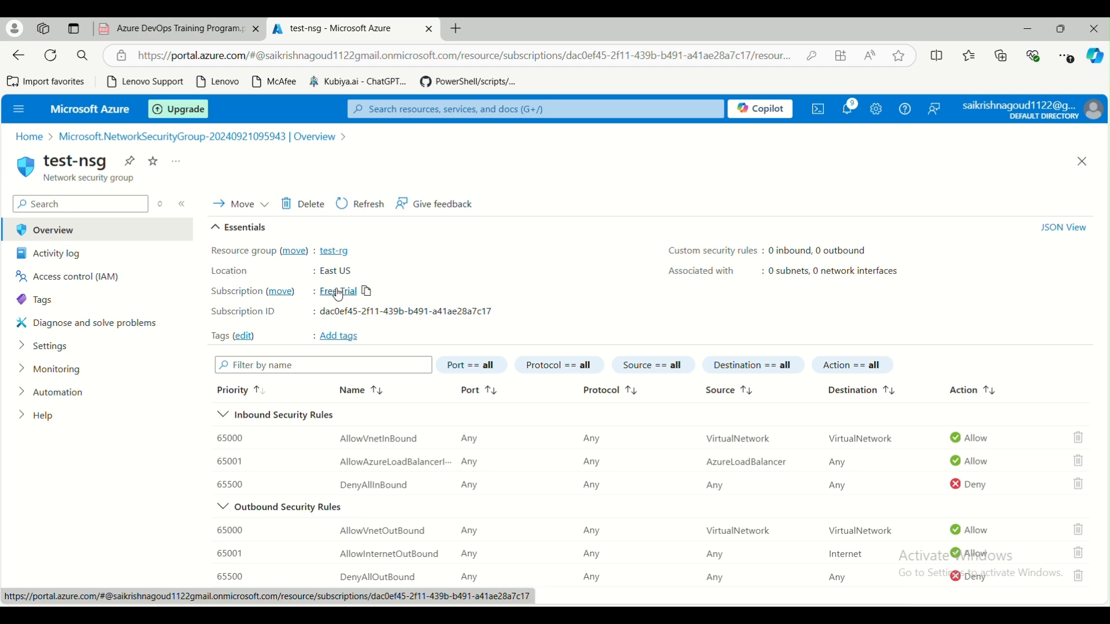
left_click_drag(767, 252, 813, 253)
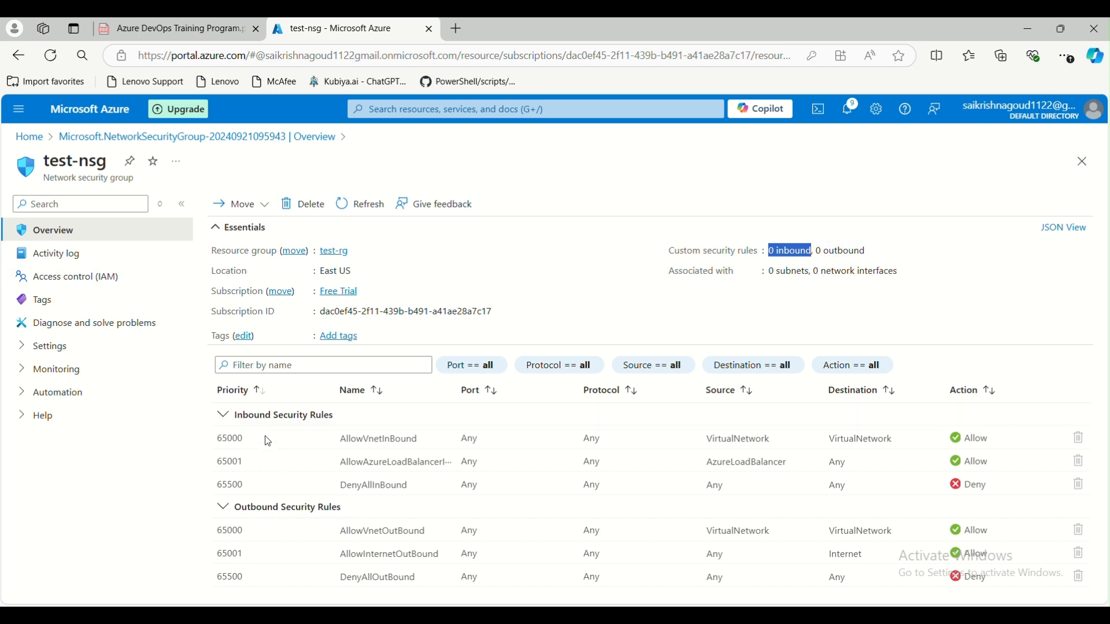
left_click_drag(238, 417, 353, 419)
left_click(244, 490)
left_click_drag(236, 514, 366, 512)
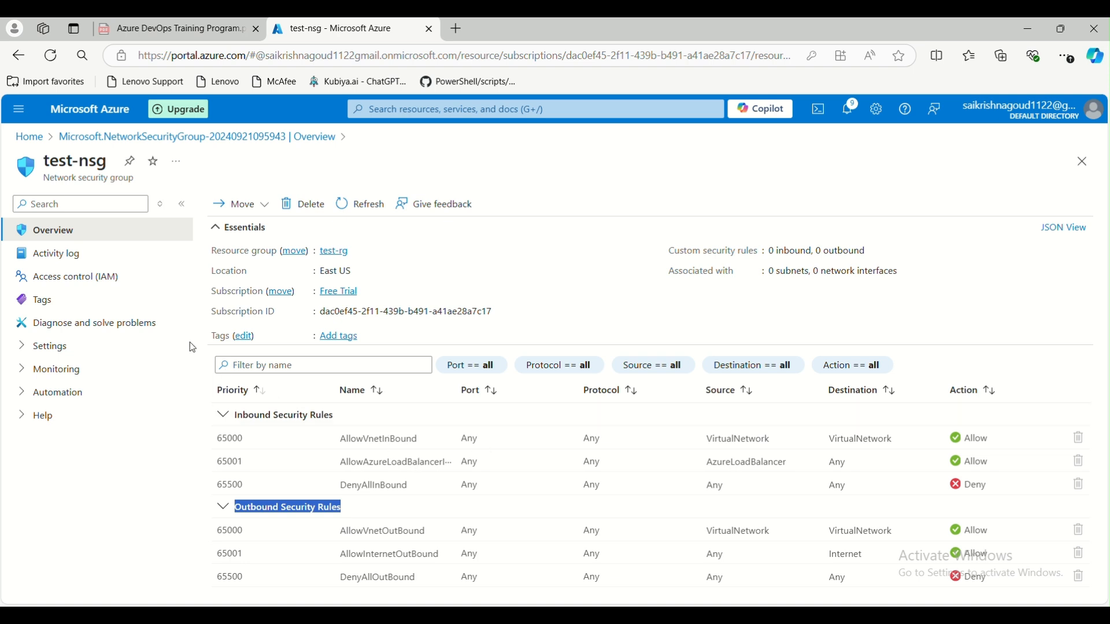
left_click(23, 346)
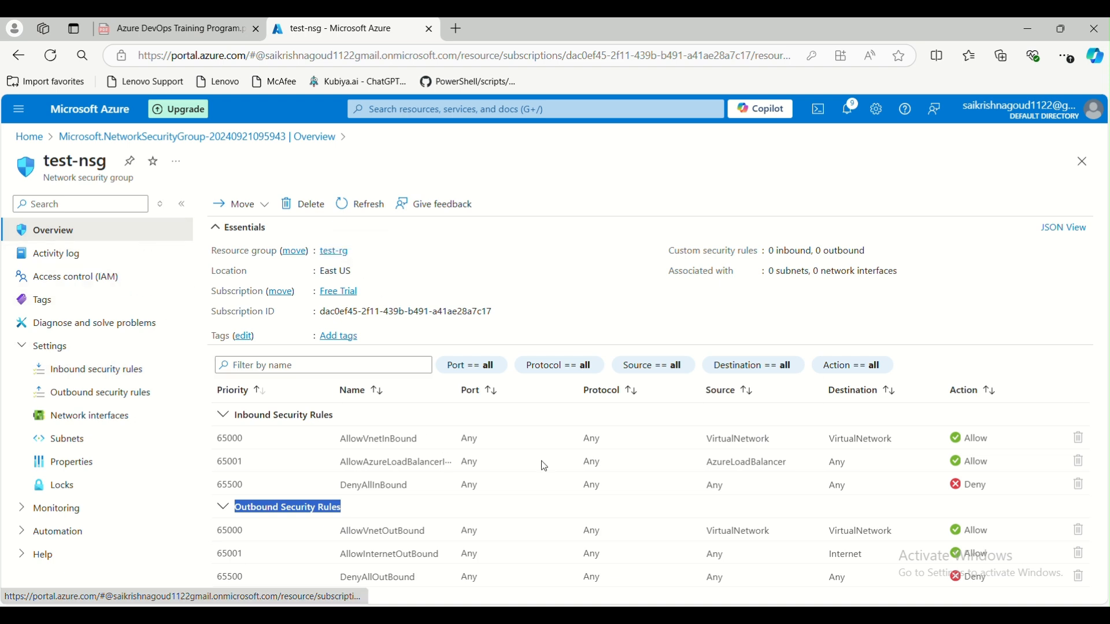
left_click(52, 252)
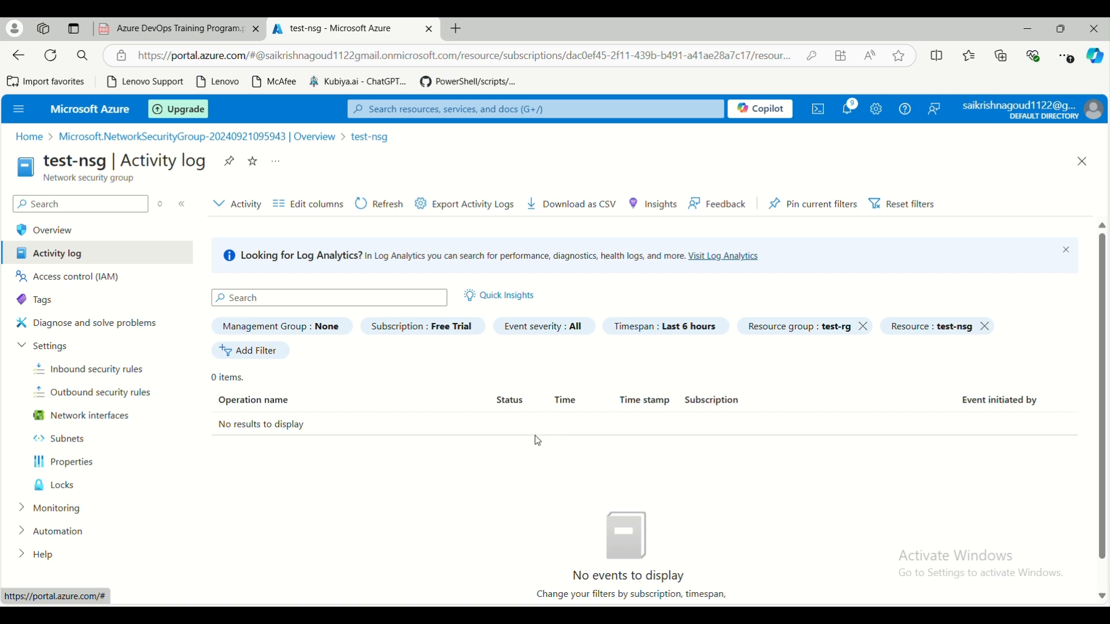
- Browse test-nsg's IAM, Tags and Diagnose pages, check its three default inbound rules, then return to Paint
left_click(80, 277)
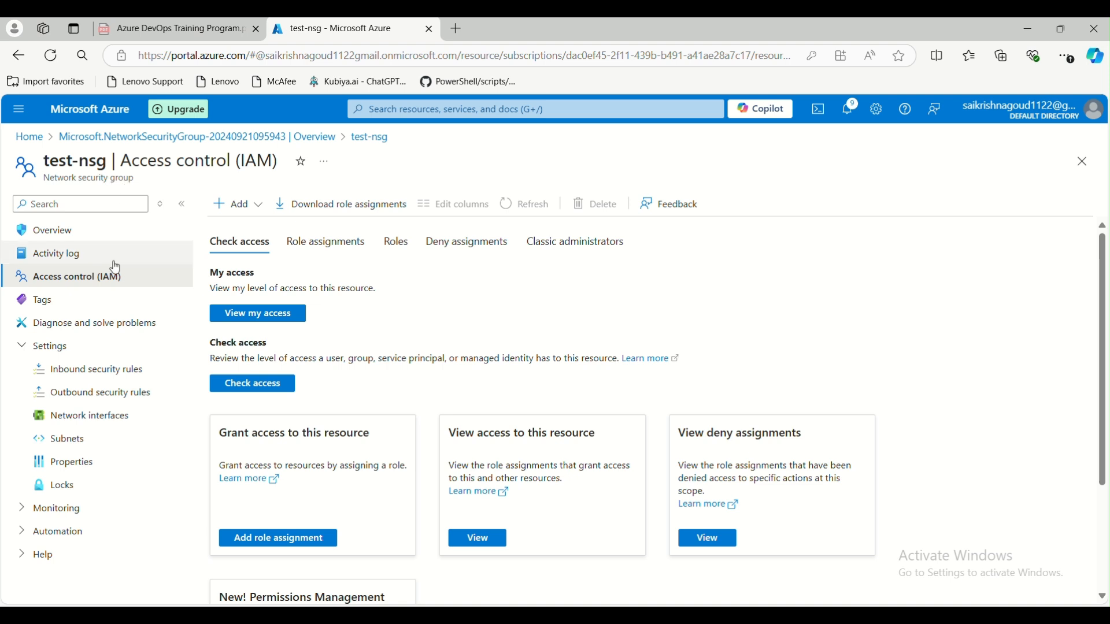
left_click(74, 308)
left_click(81, 324)
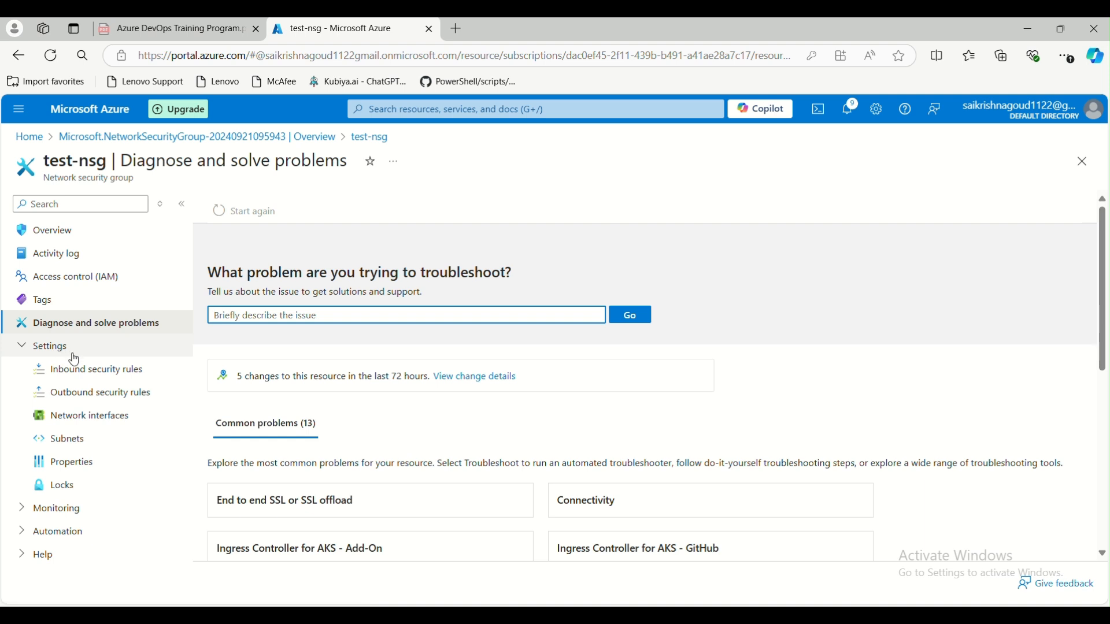
left_click(87, 378)
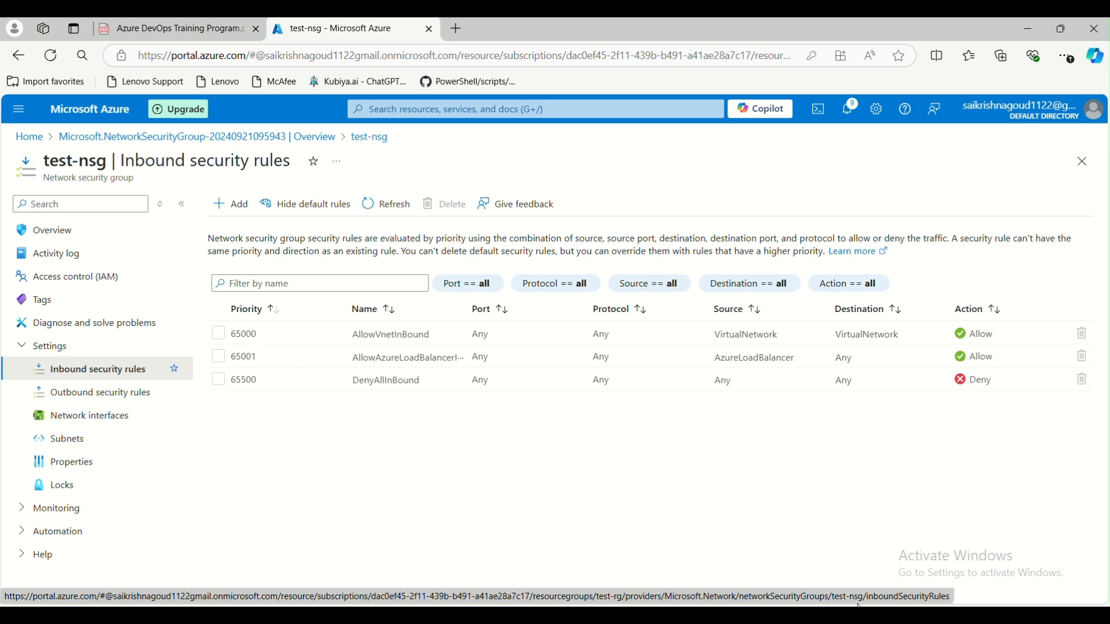
mouse_move(781, 618)
left_click(805, 557)
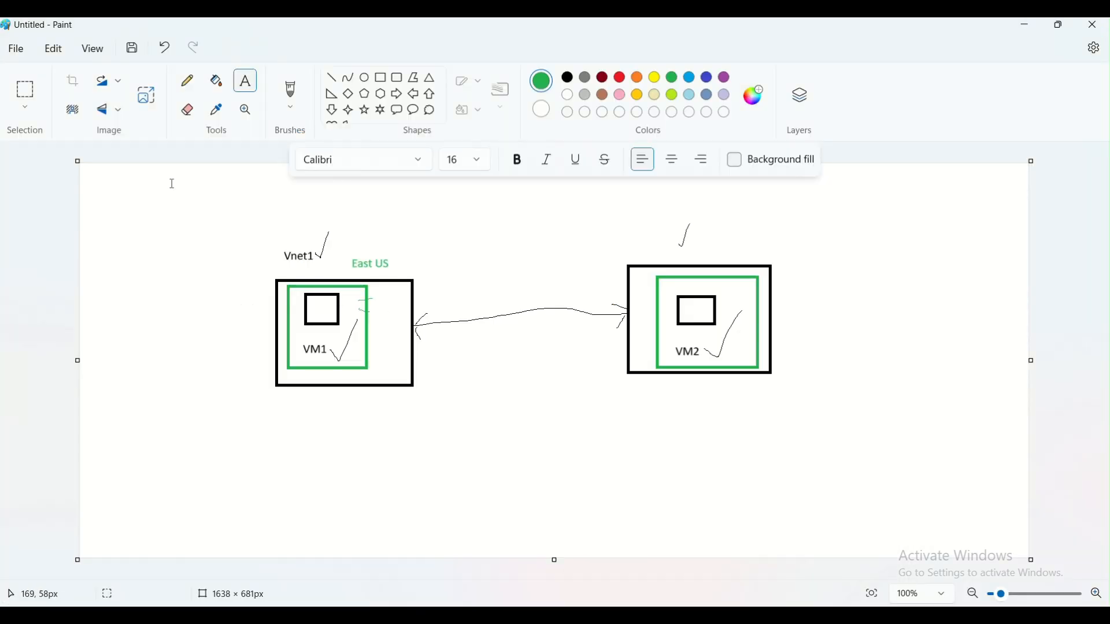
- Write a list of 1, 2, 3 and 100 to the left of VM1
left_click(133, 342)
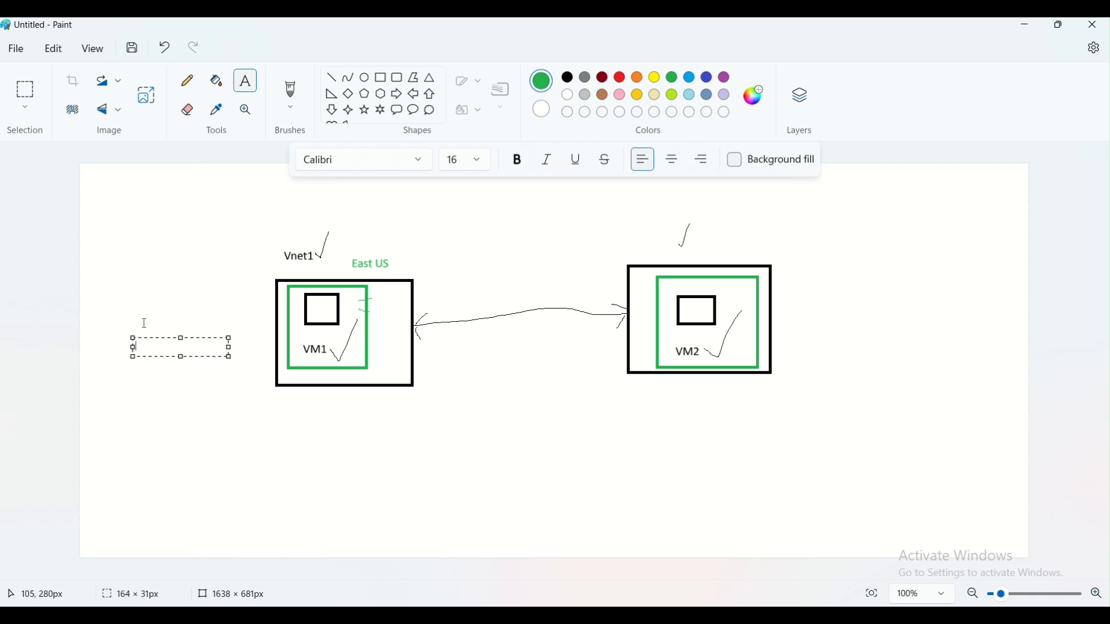
type("1")
key("Return")
type("2")
key("Return")
type("3")
key("Return")
type("10")
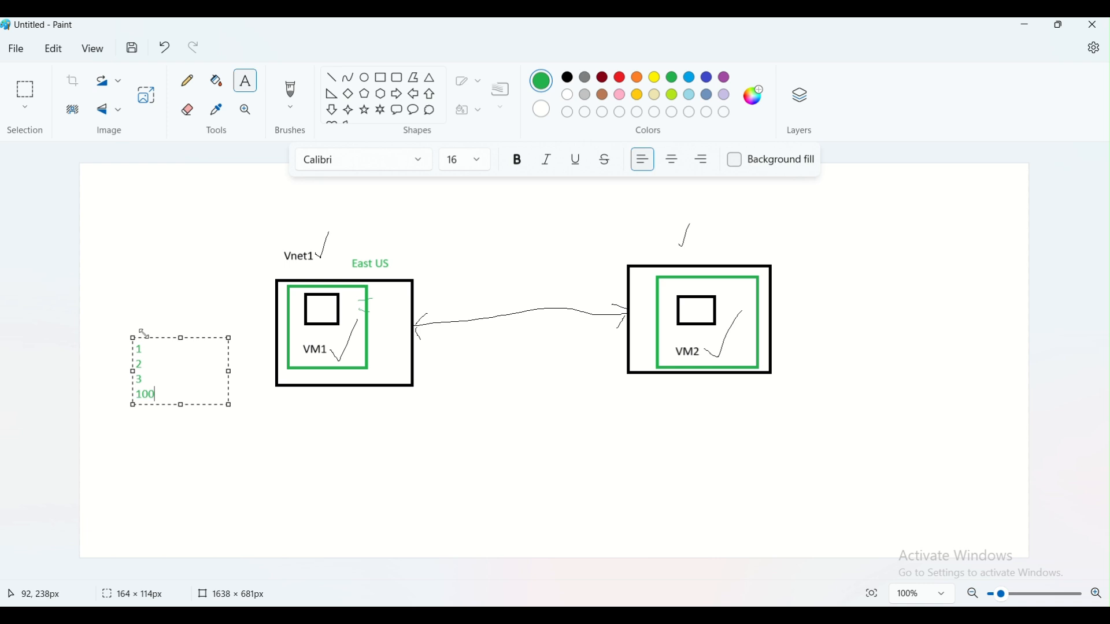
left_click(202, 472)
- Draw a pencil tick beside each of the four numbers, then minimize Paint
left_click(187, 81)
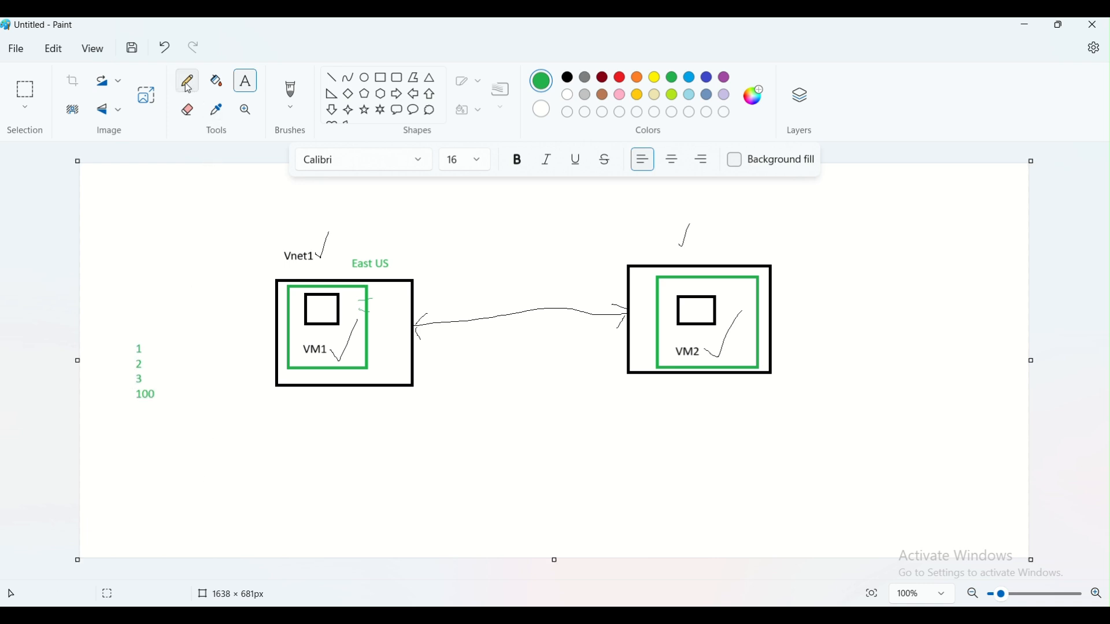
left_click_drag(147, 350, 164, 315)
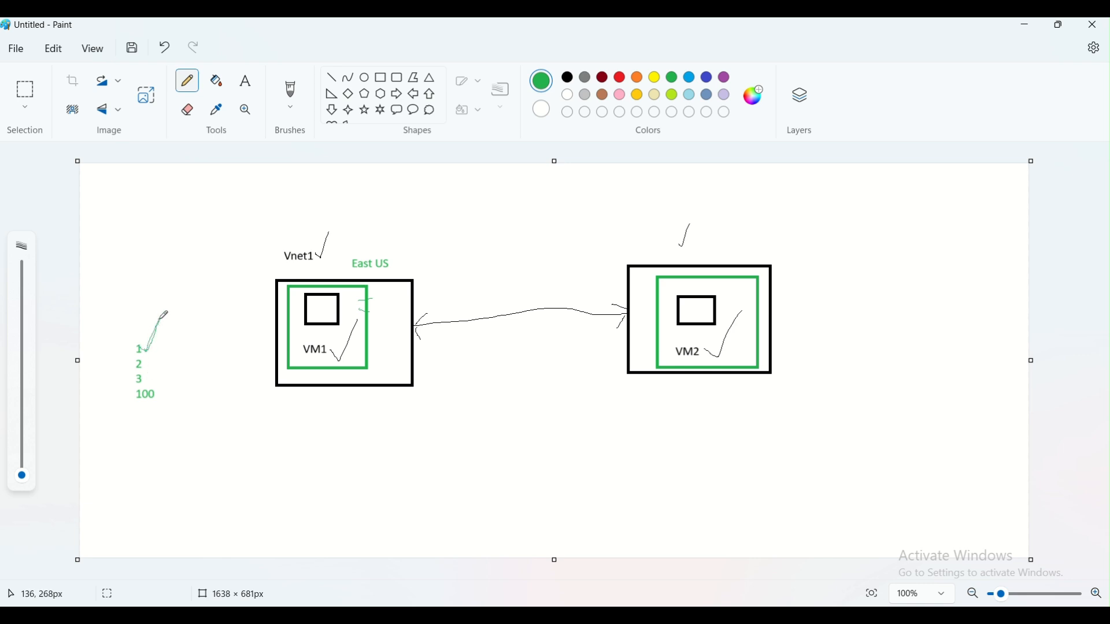
left_click_drag(148, 363, 173, 336)
left_click_drag(147, 377, 172, 351)
mouse_move(157, 394)
left_mouse_down()
mouse_move(167, 398)
mouse_move(193, 352)
left_mouse_up()
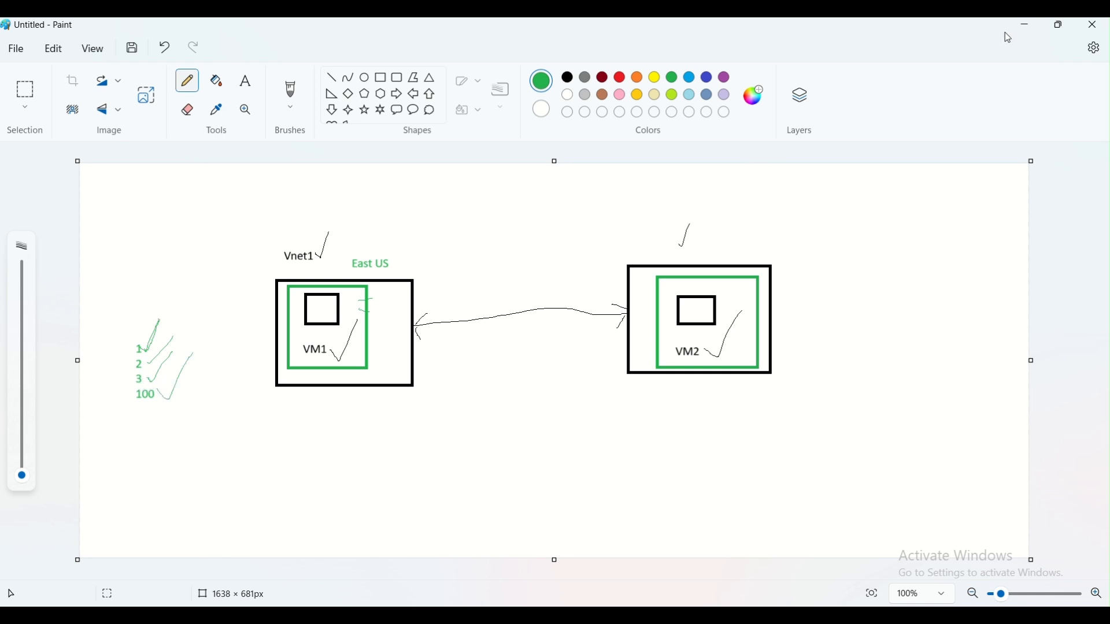
left_click(1026, 24)
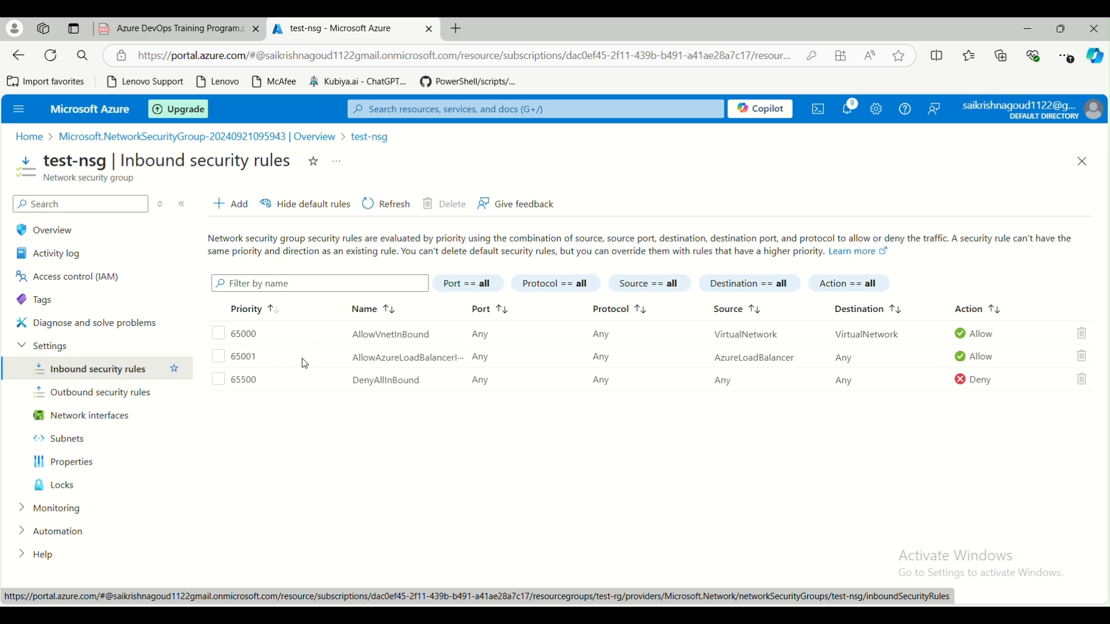
- Add a new inbound security rule with Source set to IP Addresses
left_click(231, 204)
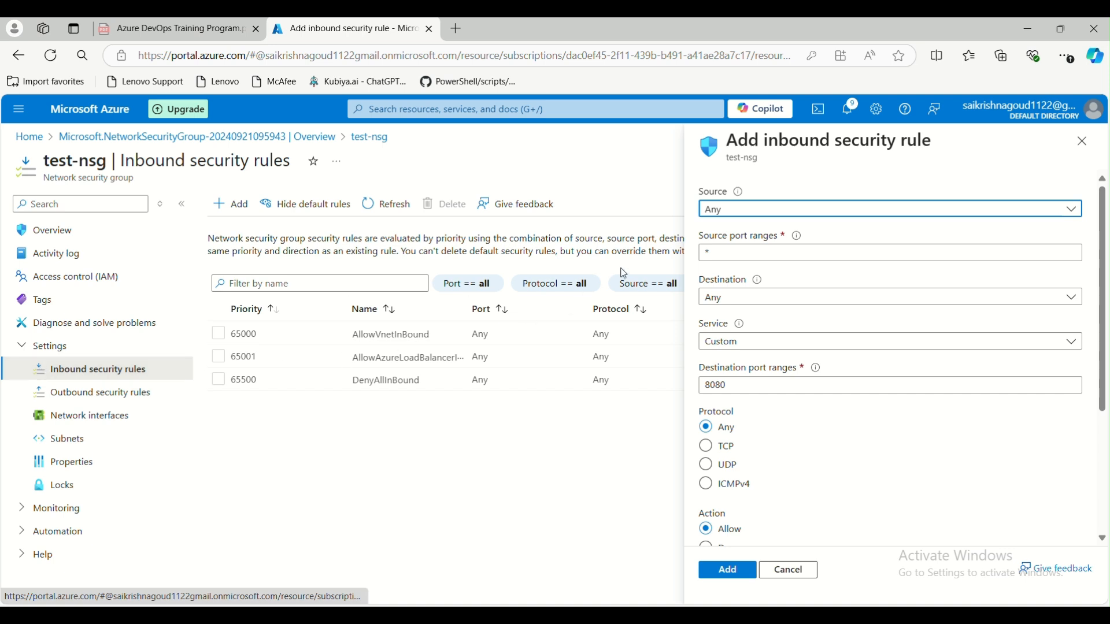
left_click(730, 215)
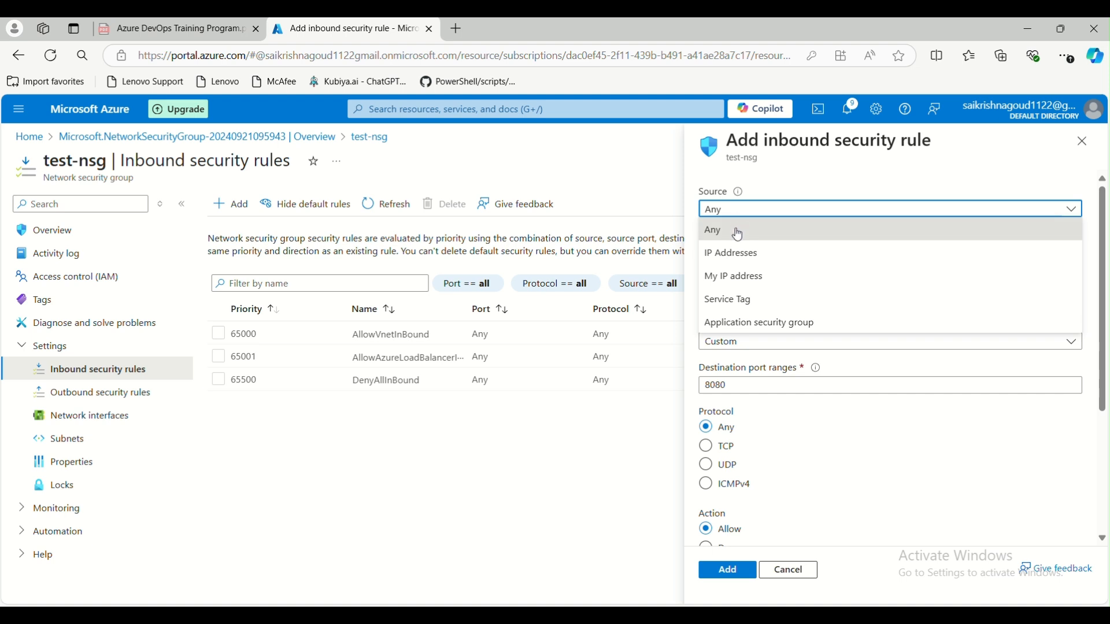
left_click(734, 254)
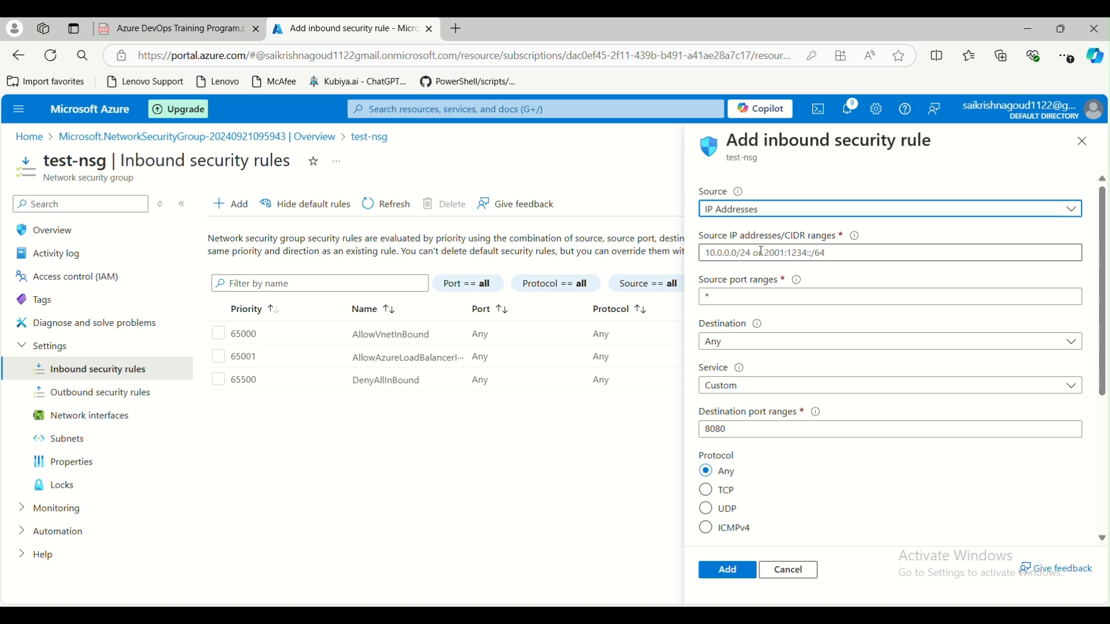
- In Paint, mark the inner box and a green line inside VM2's left edge
mouse_move(757, 615)
left_click(767, 554)
mouse_move(691, 273)
left_mouse_down()
mouse_move(673, 278)
mouse_move(660, 327)
mouse_move(703, 341)
mouse_move(713, 294)
mouse_move(673, 293)
left_mouse_up()
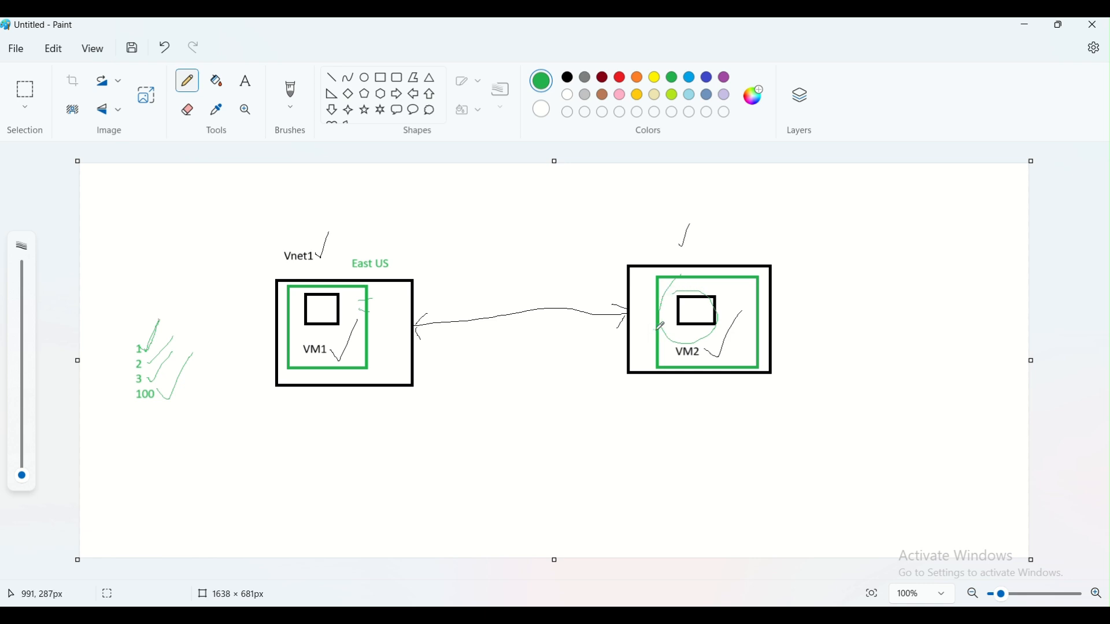
left_click_drag(648, 270, 647, 364)
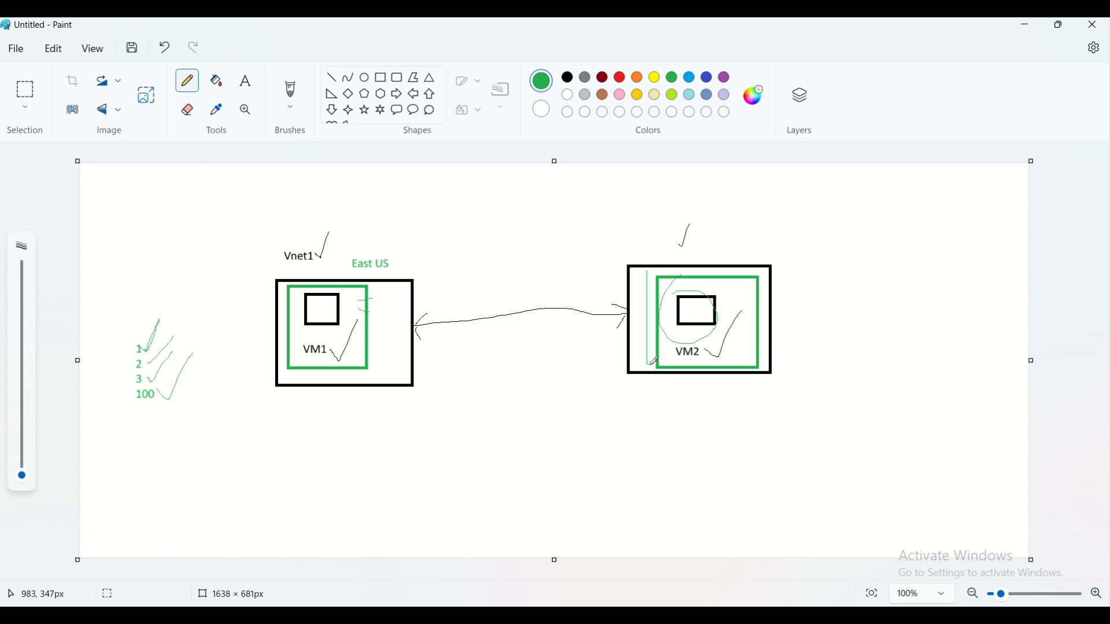
left_click(1026, 25)
- Focus the rule's source IP addresses and source port range fields, then minimize the browser
left_click(732, 257)
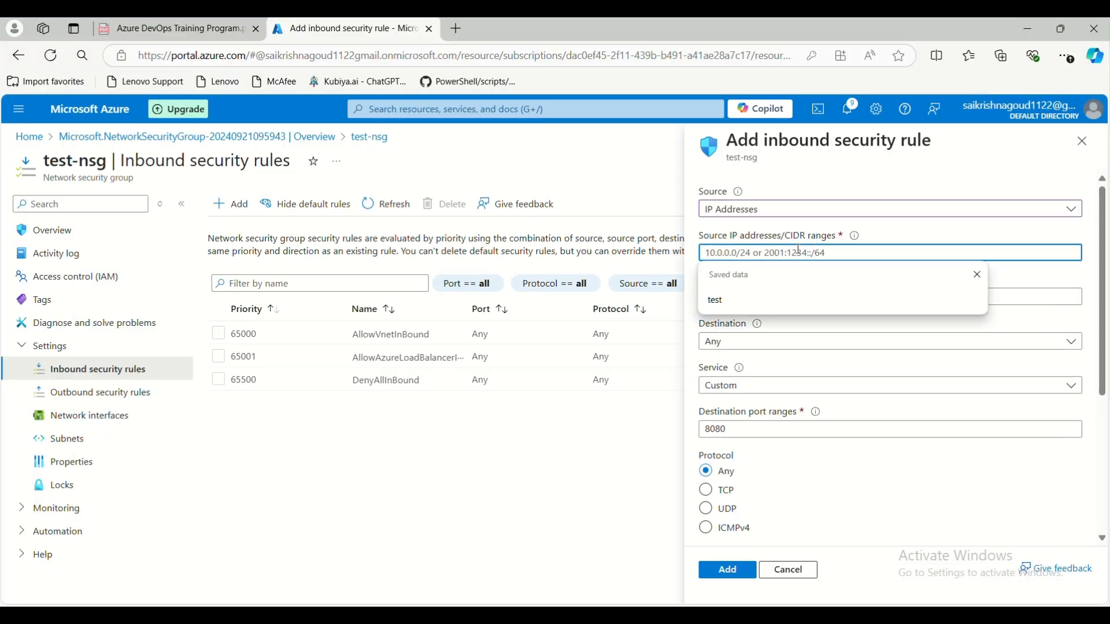
left_click(739, 299)
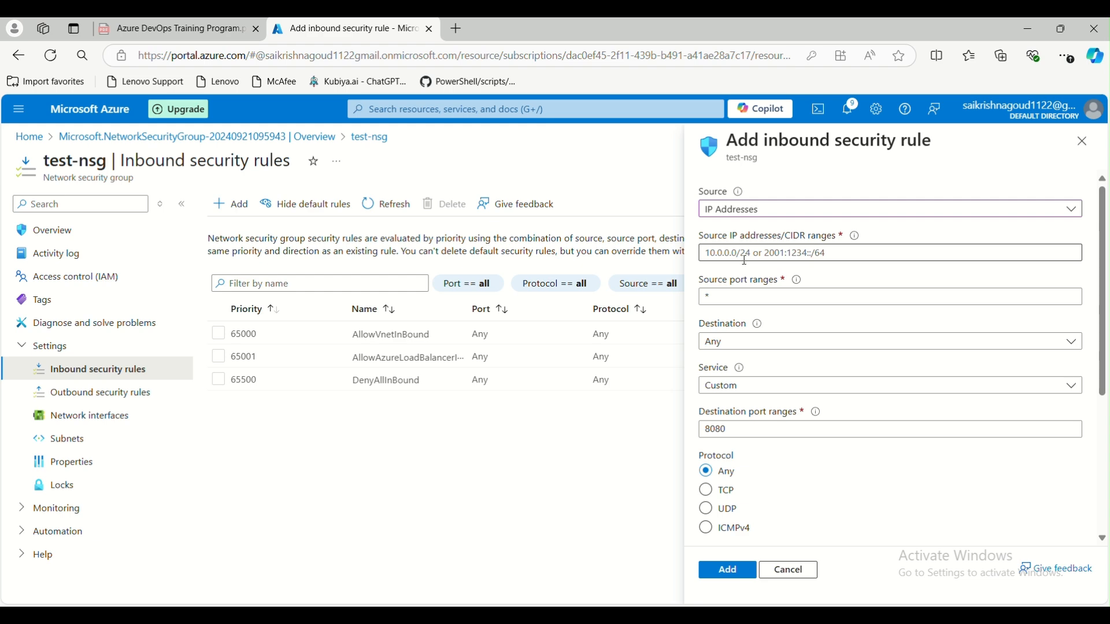
left_click(1028, 28)
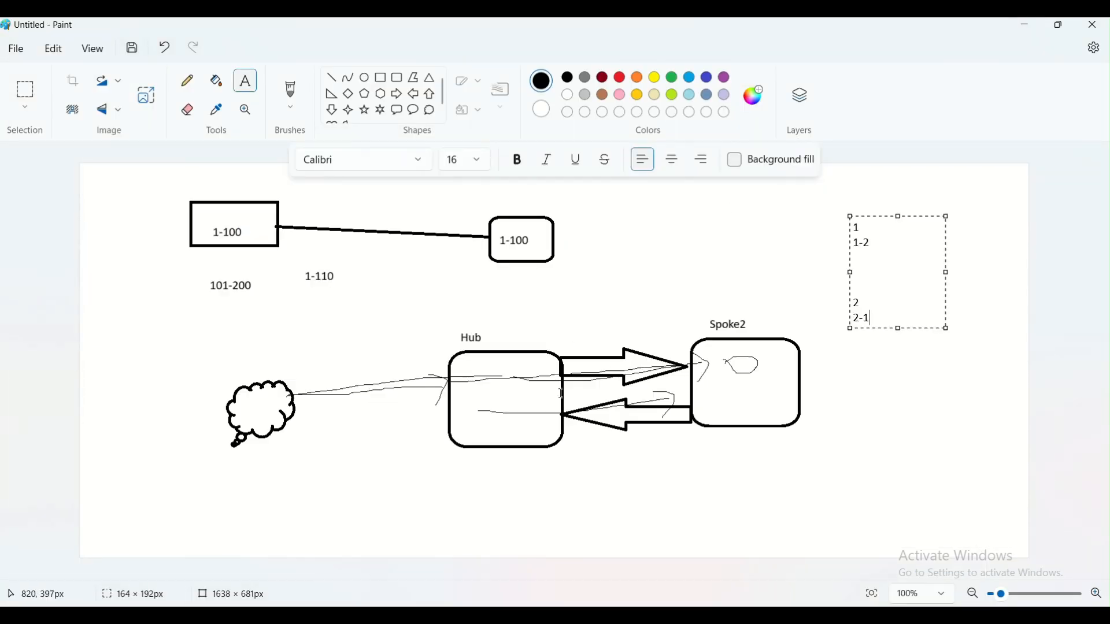
- Open a fresh Paint canvas and draw a tall rectangle labelled Device
left_click(691, 496)
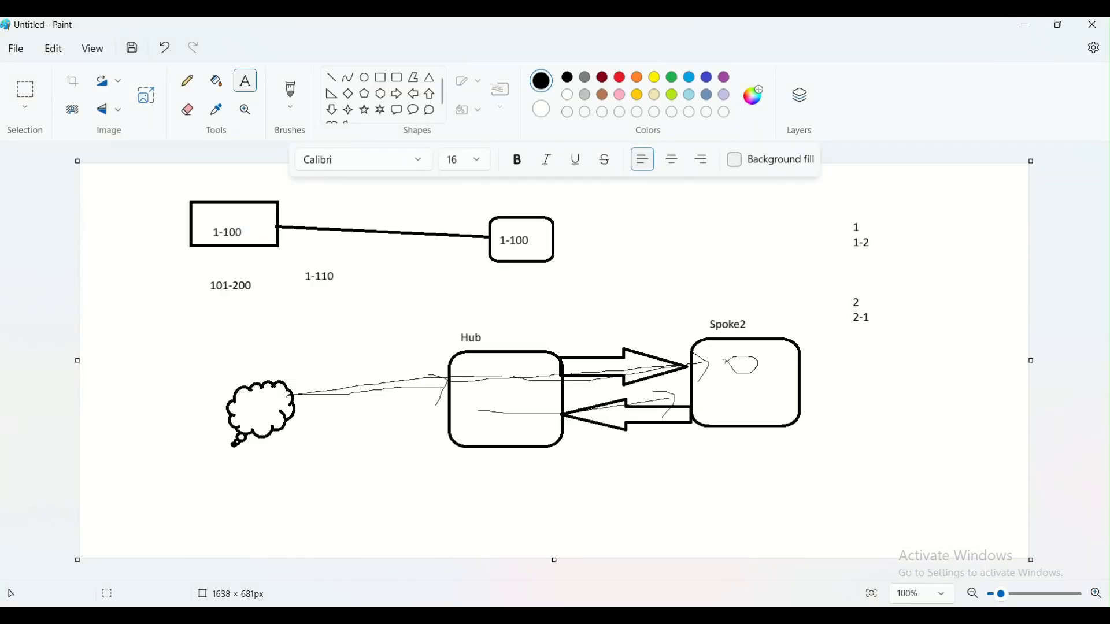
left_click(418, 496)
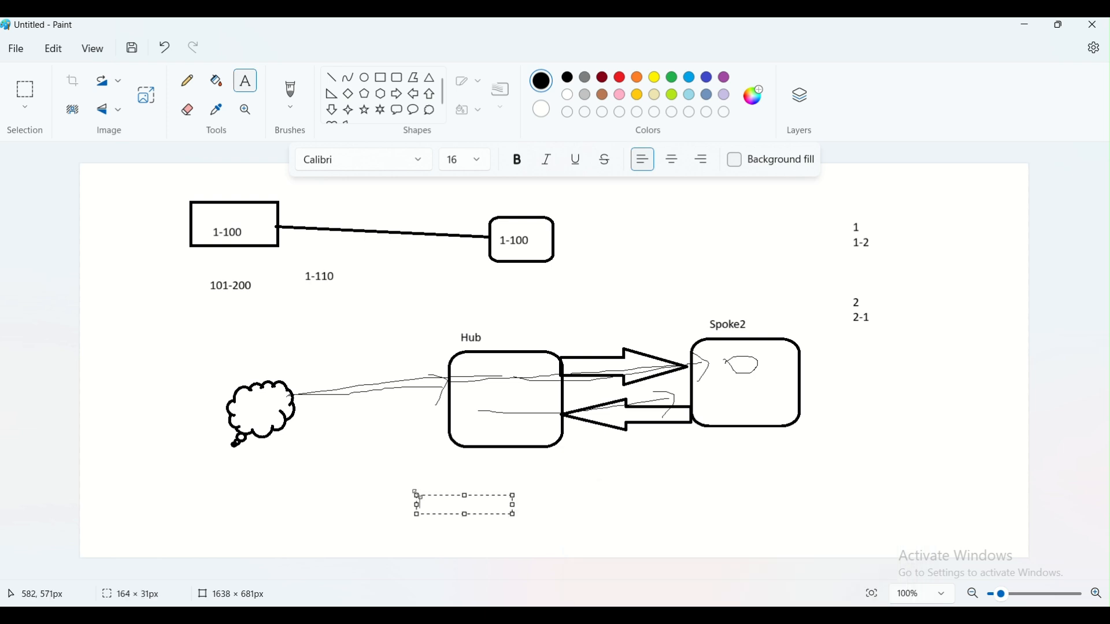
key("super+r")
key("Return")
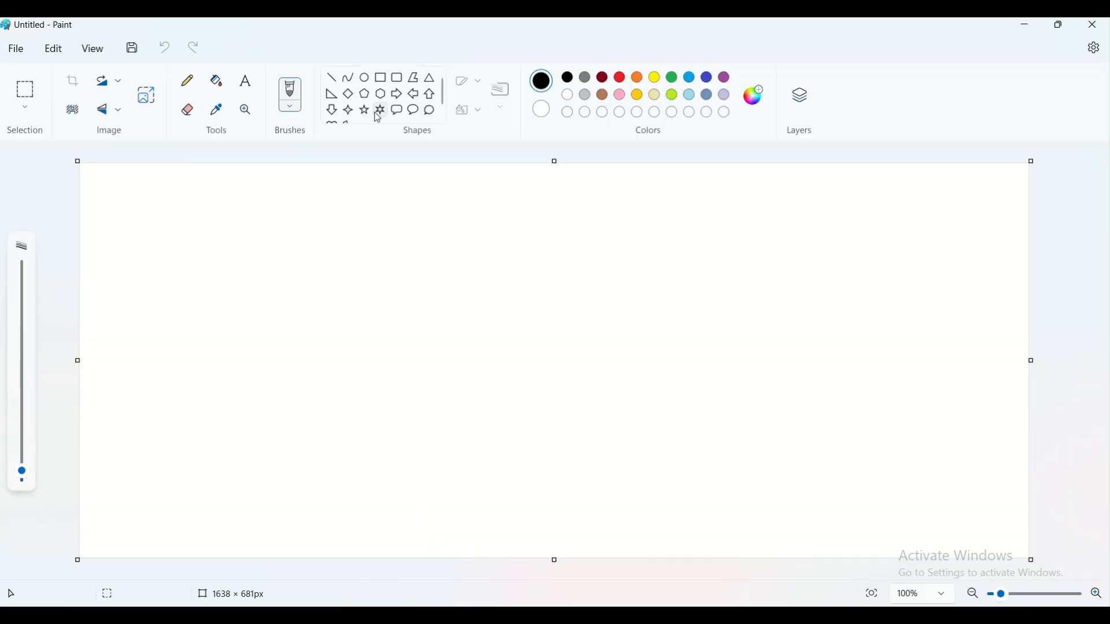
left_click(381, 78)
left_click_drag(422, 234, 530, 451)
left_click(582, 439)
left_click(247, 85)
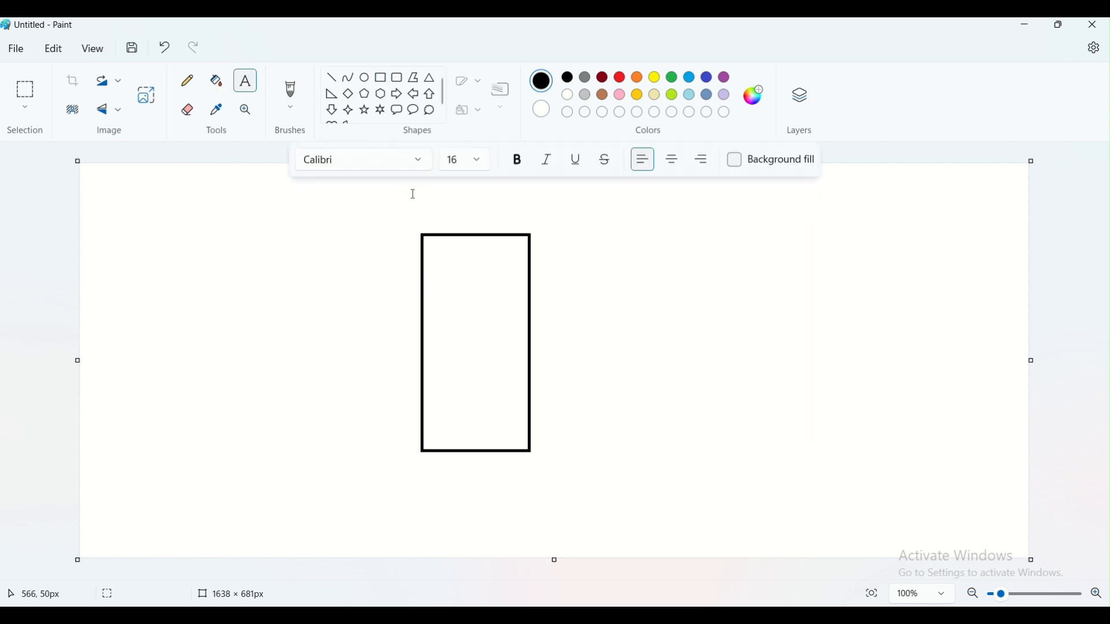
left_click(438, 208)
type("Device")
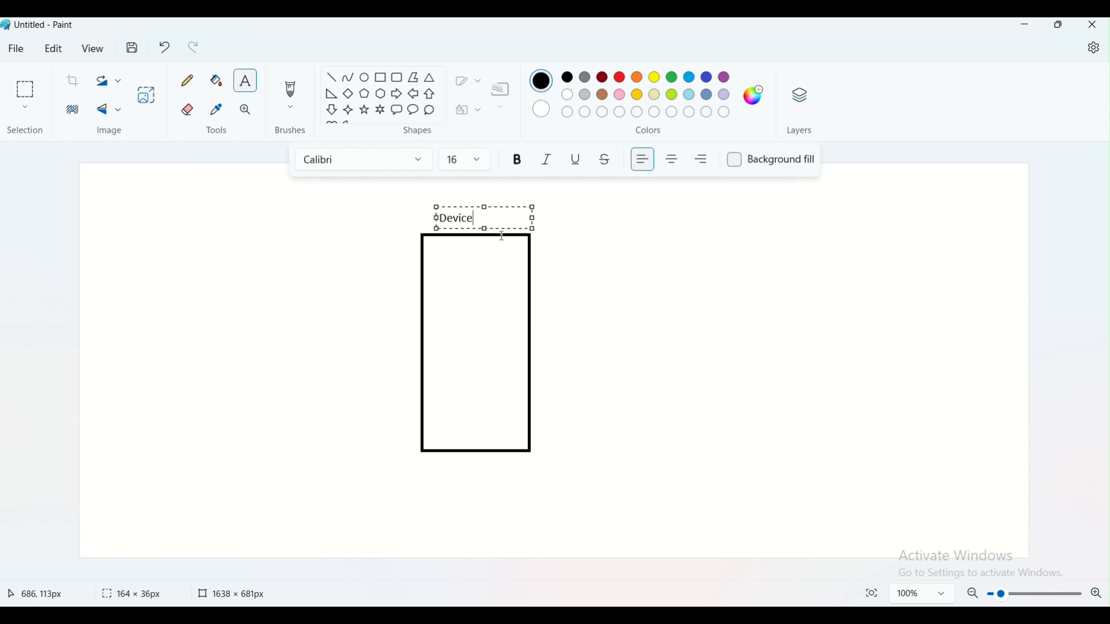
left_click(638, 288)
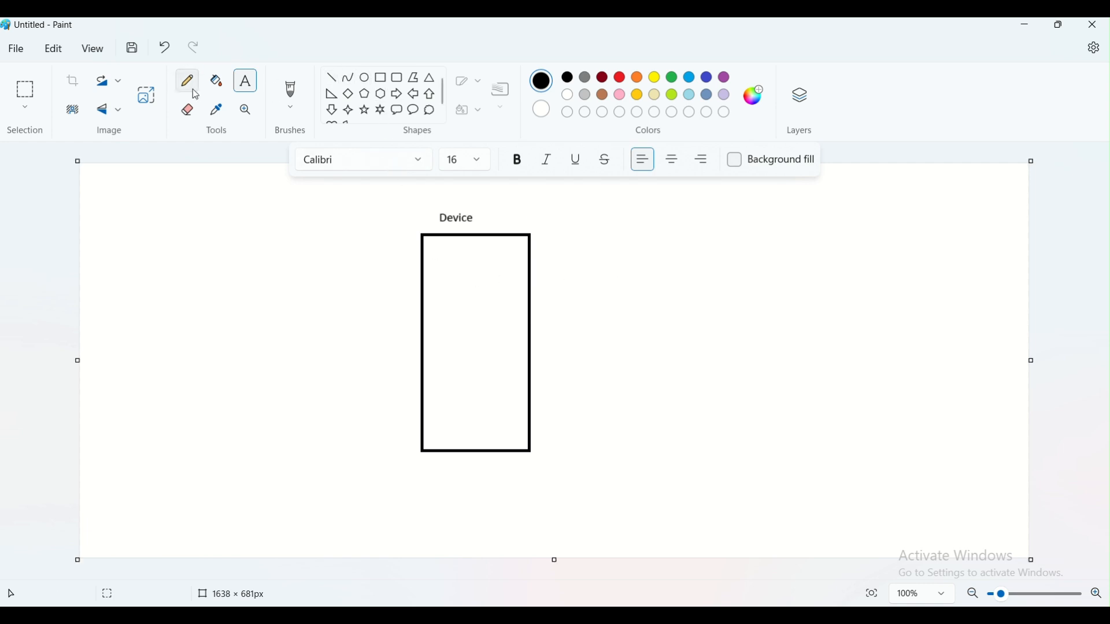
- List Http, https, dns, icmp and SQL inside the Device box
left_click(430, 271)
type("Http")
key("Return")
key("Return")
key("Return")
type("http")
key("Return")
type("s")
key("Return")
key("Return")
type("dns")
key("Return")
key("Return")
type("icmp")
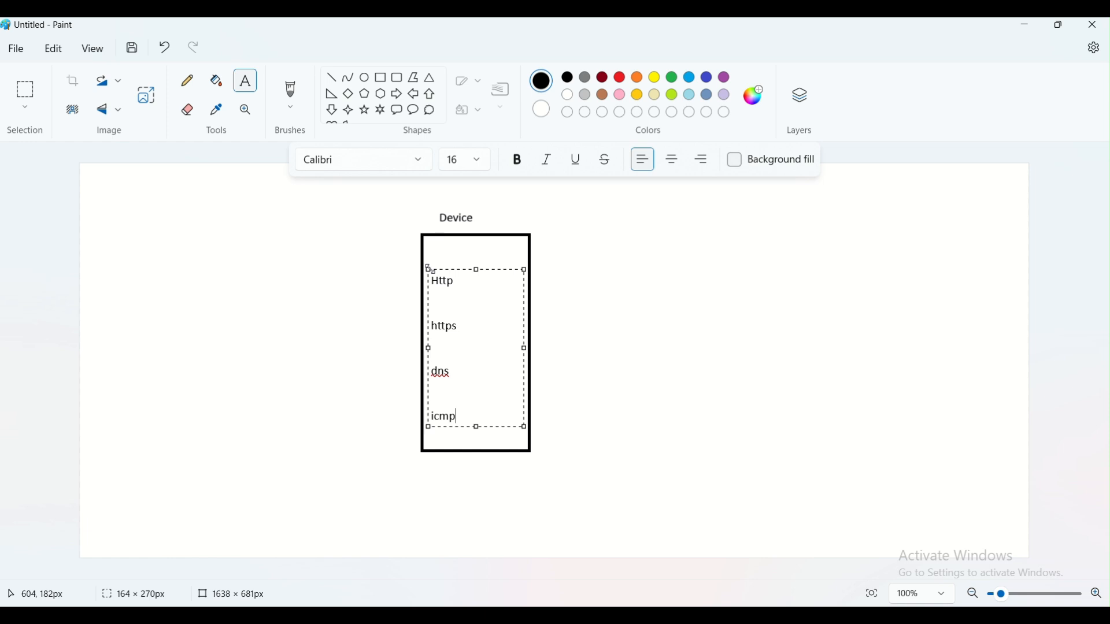
key("Return")
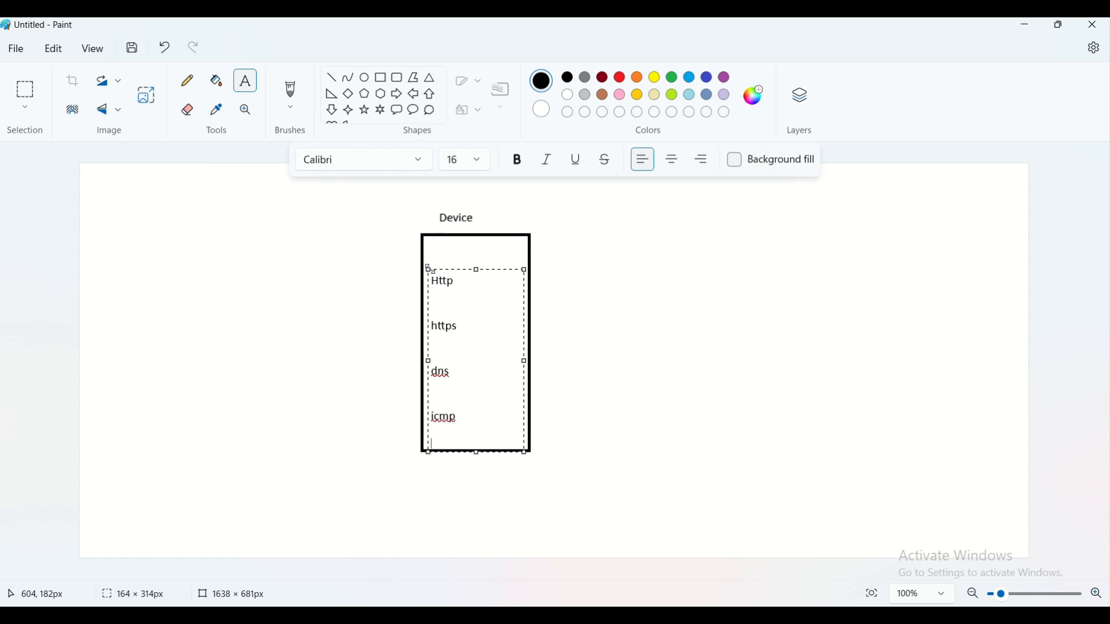
type("SQL")
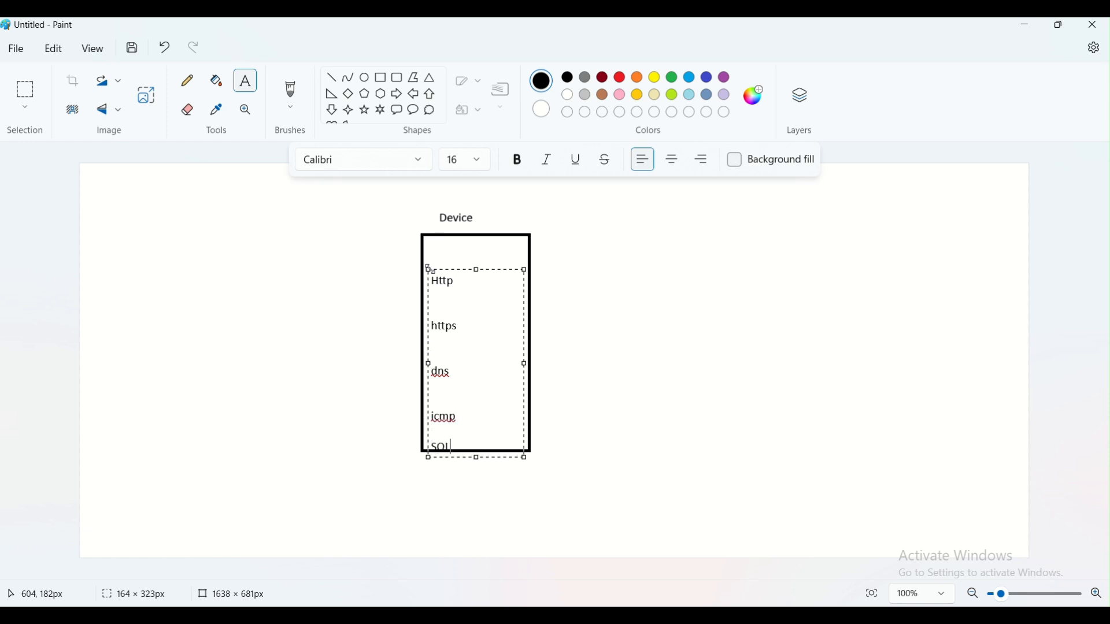
left_click(619, 247)
- Add a second column inside the Device box listing ssh, ftp, ftps and Ldap
left_click(488, 276)
type("ssh4")
key("BackSpace")
key("Return")
key("Return")
type("ftp")
key("Return")
key("Return")
type("ftps")
key("Return")
key("Return")
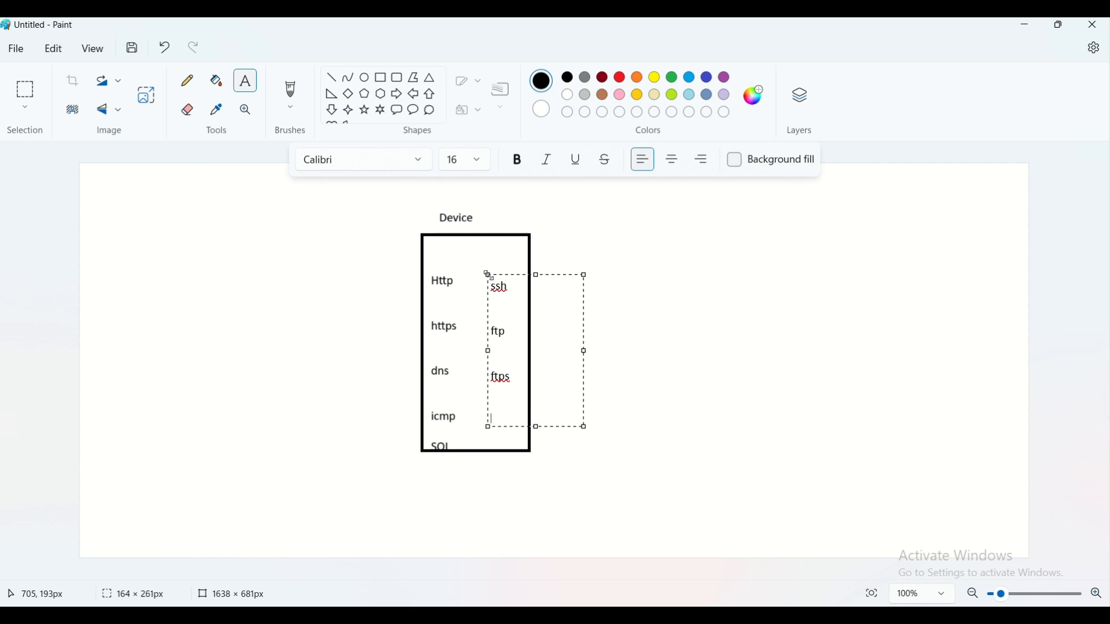
type("L")
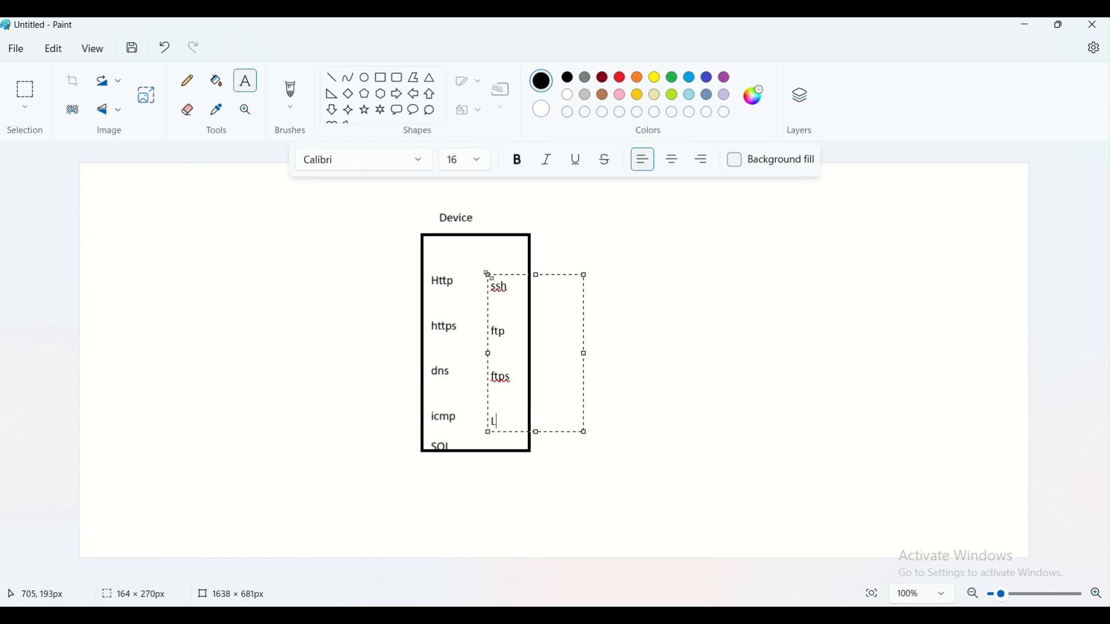
type("dap")
left_click(751, 344)
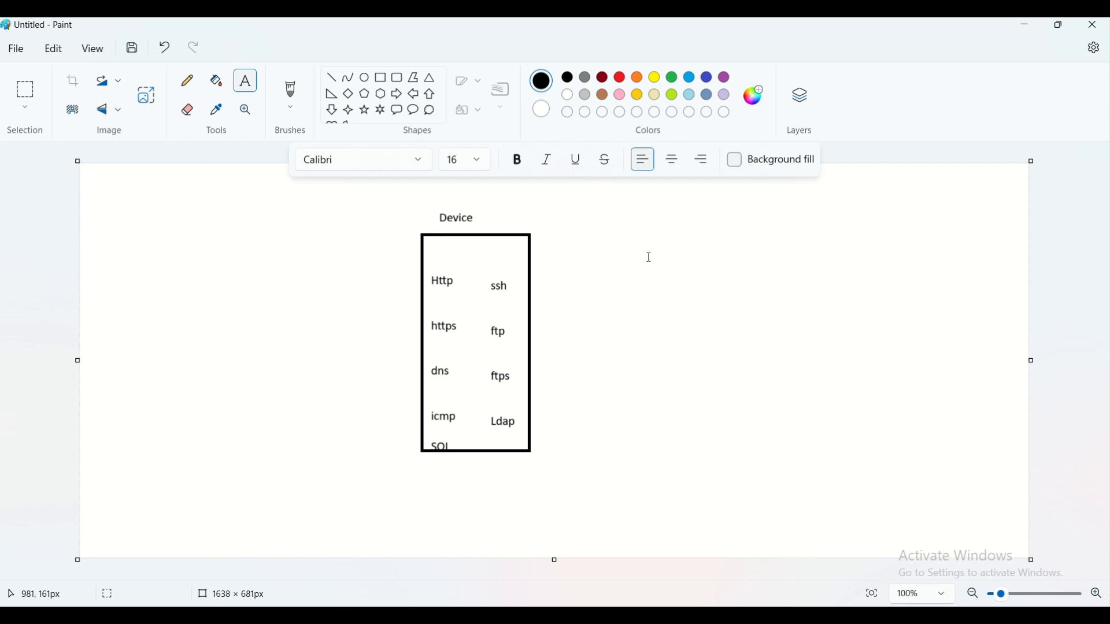
- Start a Transport list right of the Device box with http, https, RDP--windows and SSH---linux
left_click(687, 216)
type("Transport")
key("Return")
key("Return")
type("http")
key("Return")
type("http")
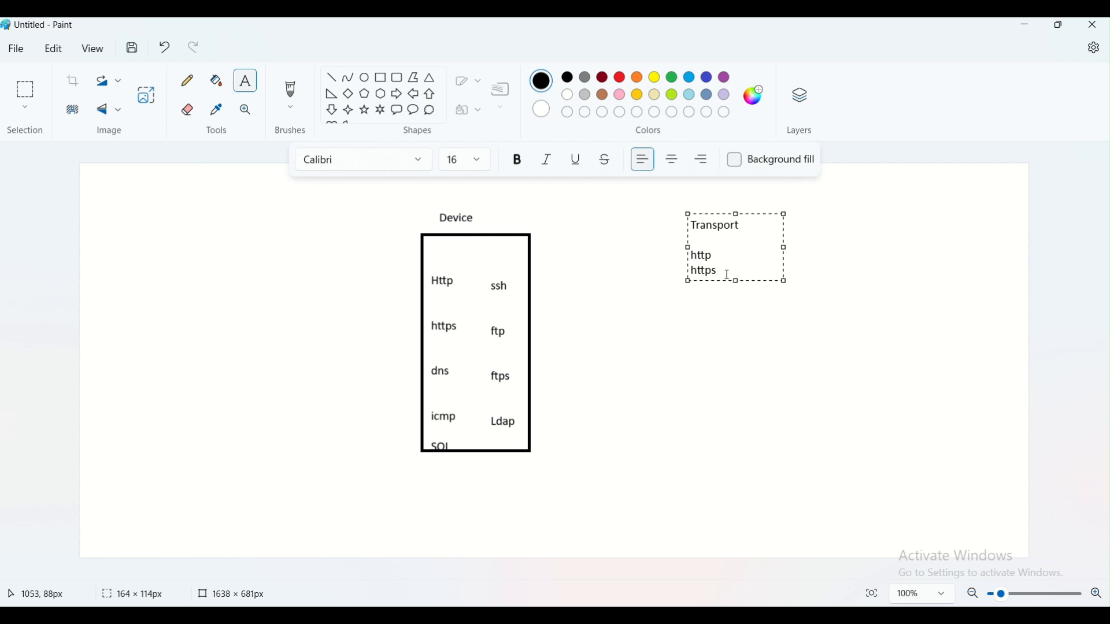
key("Return")
key("Return")
key("Return")
key("Return")
type("RDP")
key("Return")
type("SSH")
type("-windows SSH--")
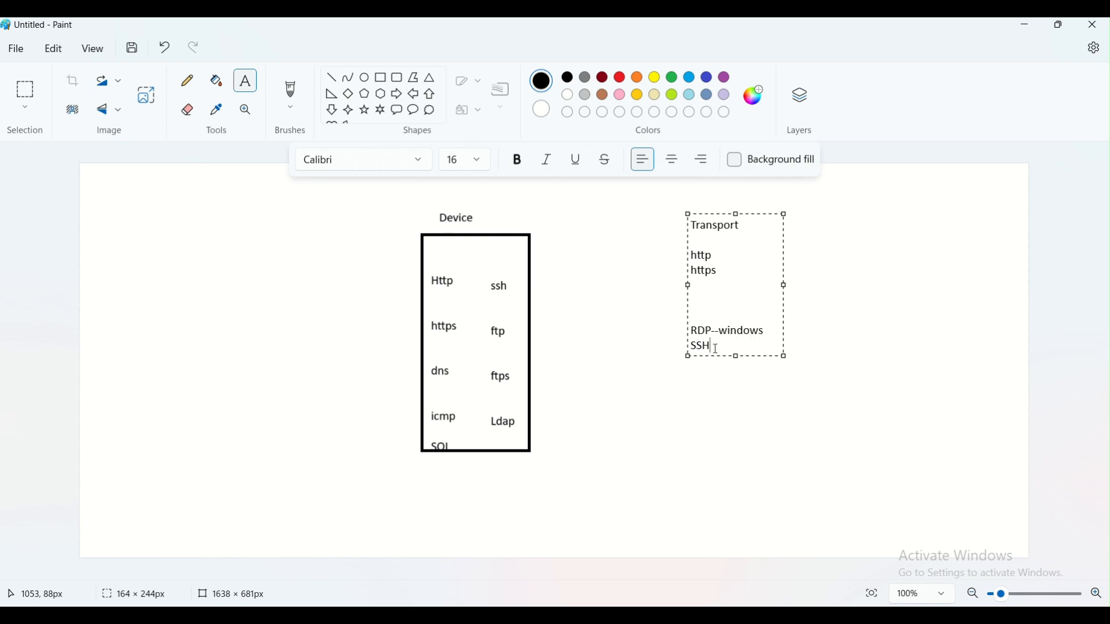
type("linux")
- Insert dns, icmp, ftp and sql into the Transport list
key("Return")
type("dn")
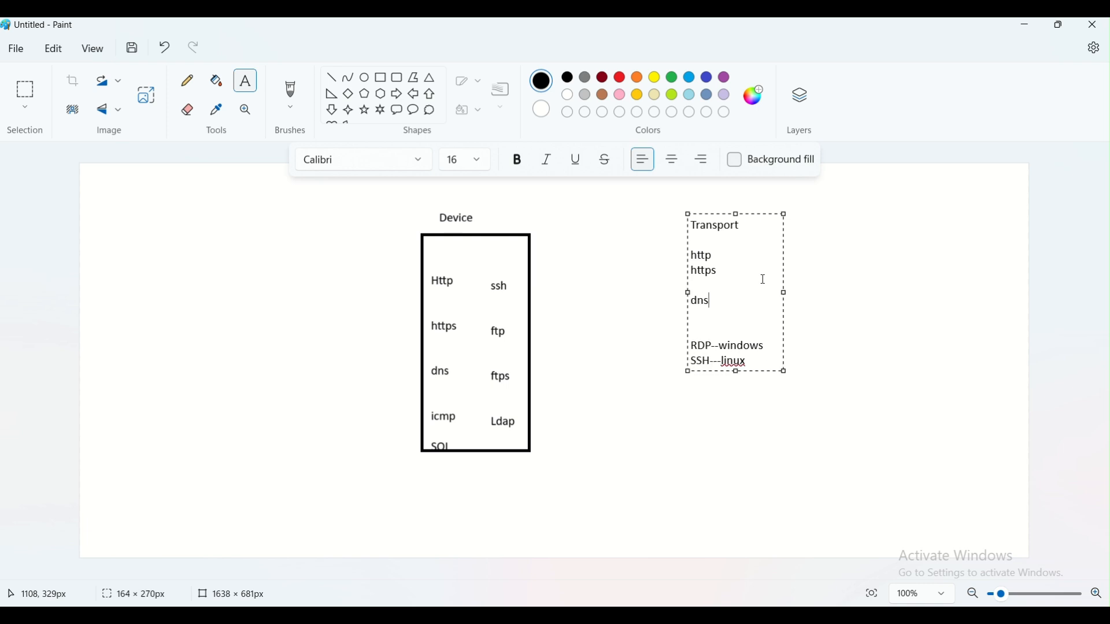
type("s")
key("Return")
key("Return")
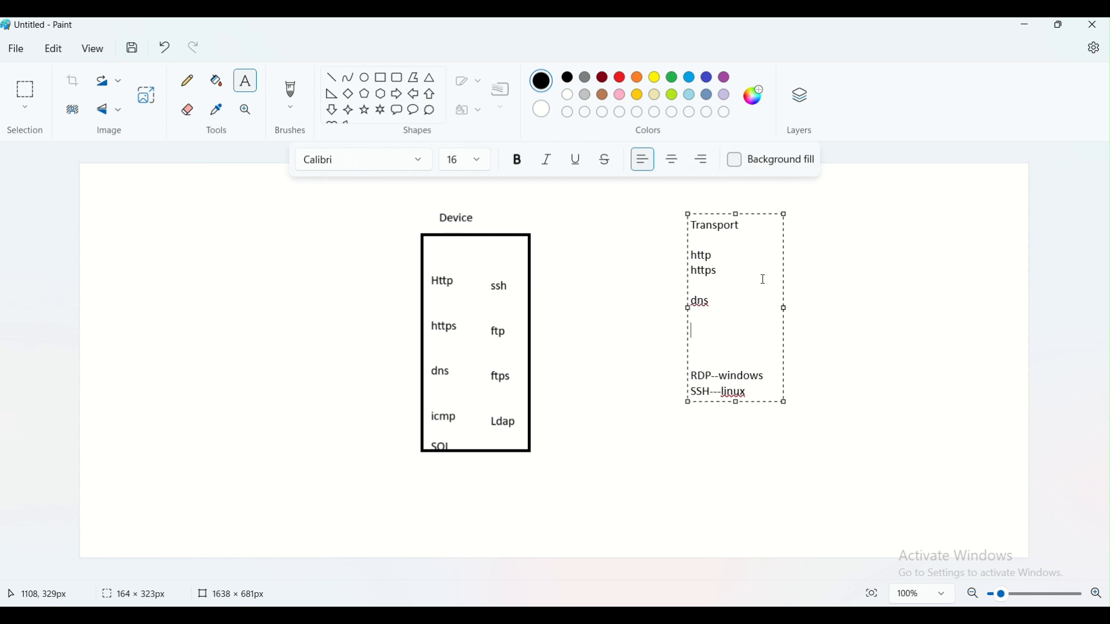
type("icmp")
key("Return")
key("Return")
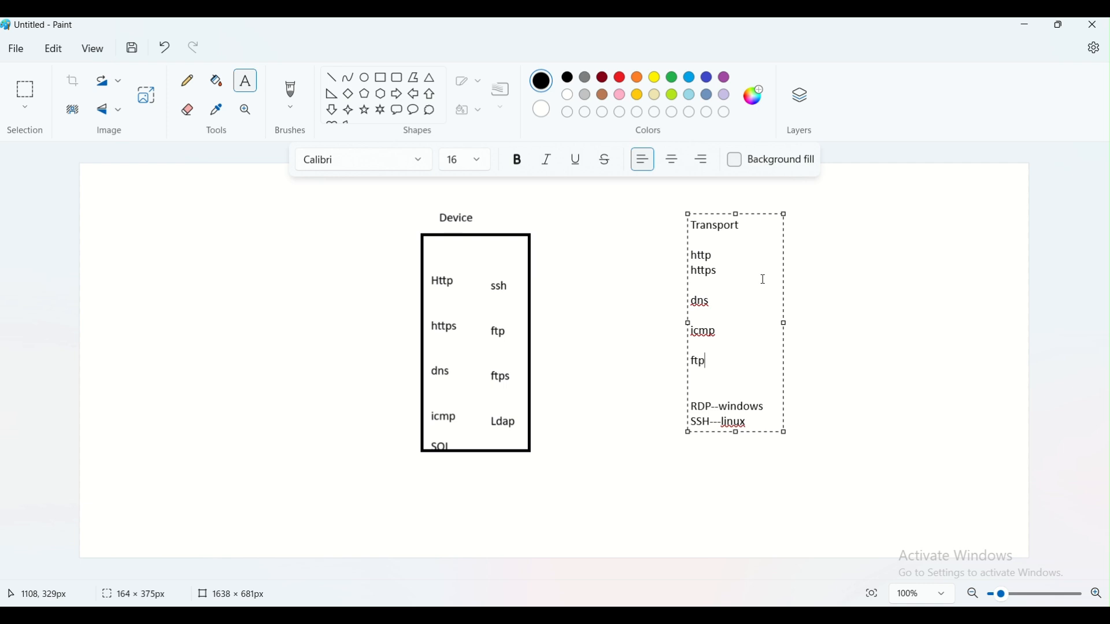
type("ftp")
key("Return")
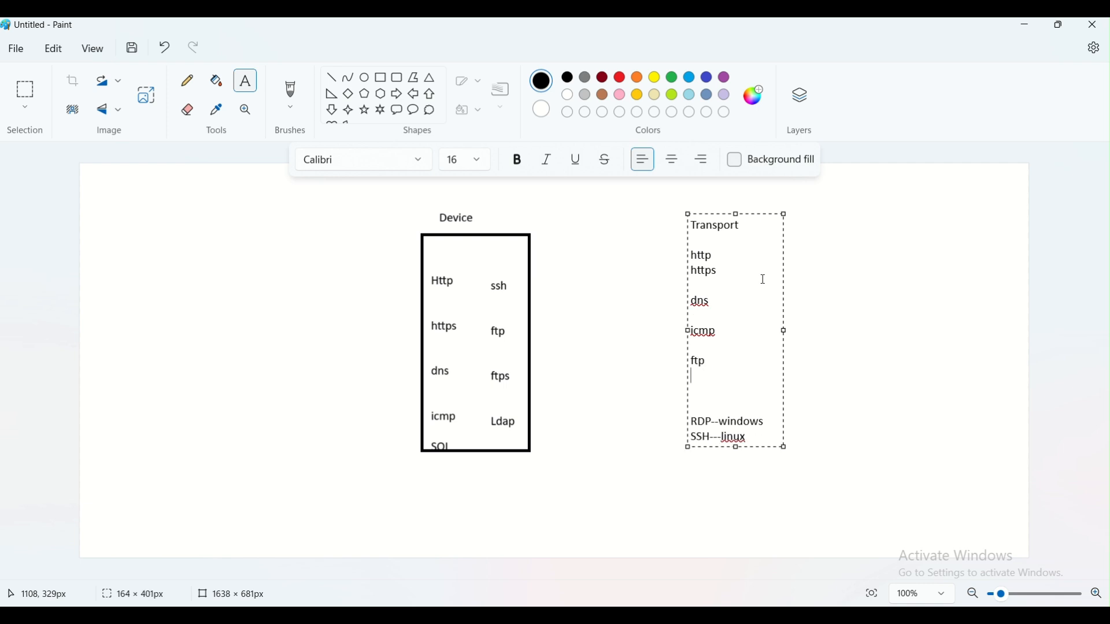
key("Return")
type("sq")
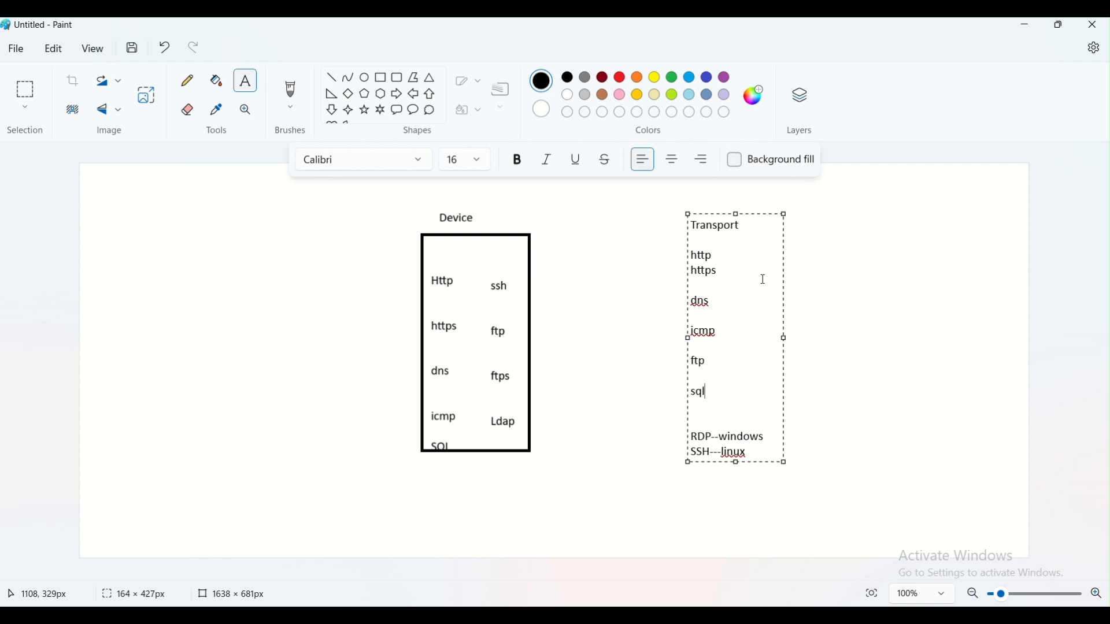
type("l")
left_click(602, 362)
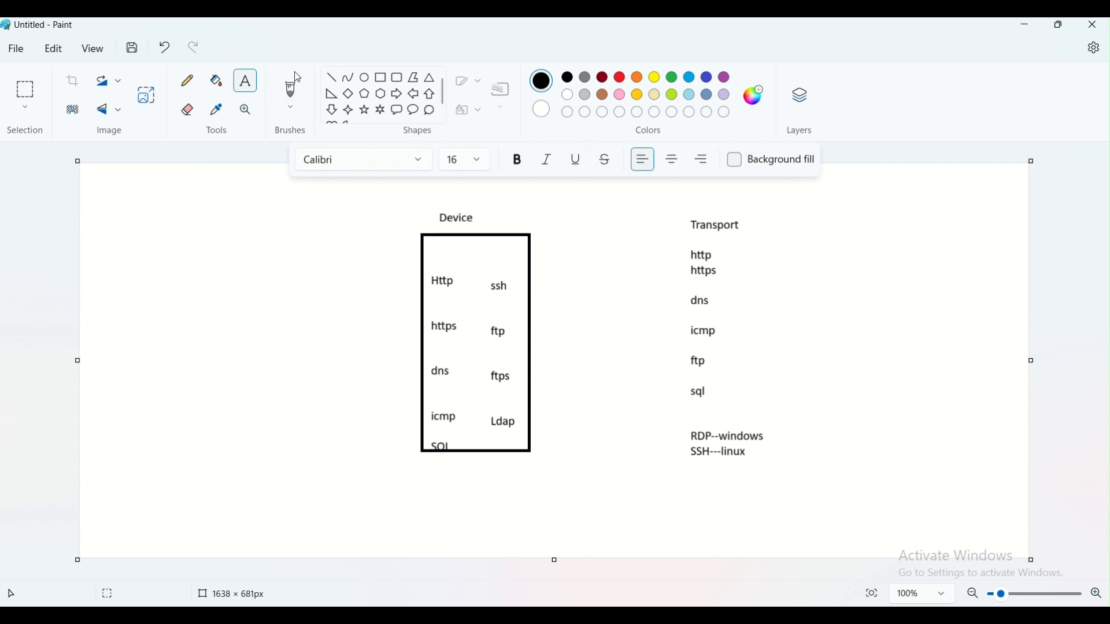
- Draw a line into the Device box and small port boxes beside the protocols on both sides
left_click(196, 95)
mouse_move(257, 256)
left_mouse_down()
mouse_move(377, 243)
mouse_move(418, 249)
mouse_move(411, 261)
mouse_move(439, 239)
mouse_move(436, 268)
left_mouse_up()
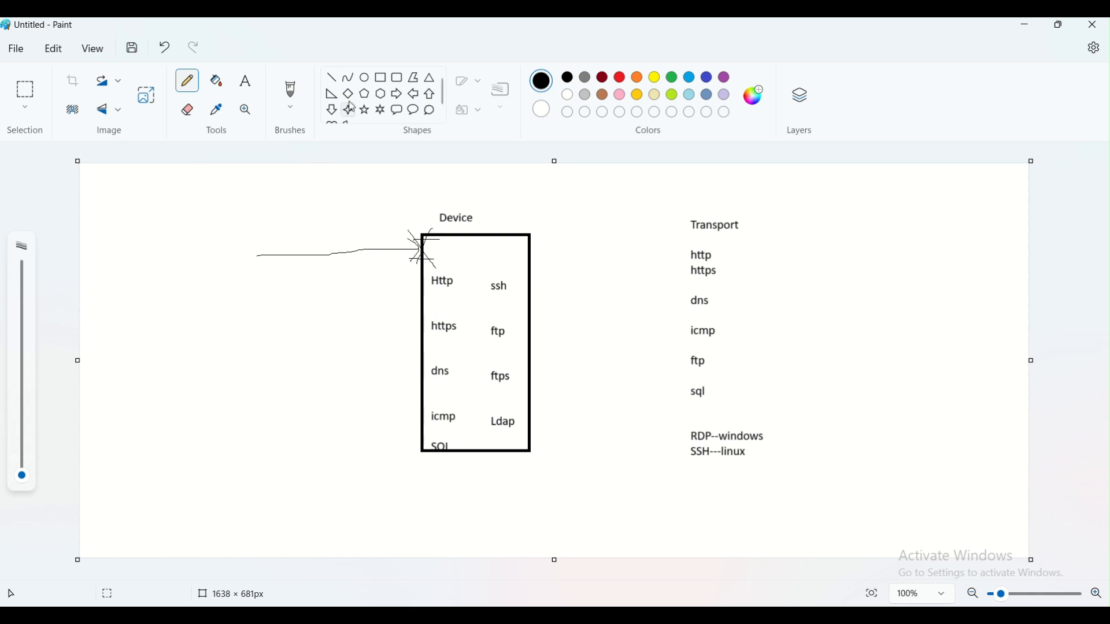
left_click(381, 77)
mouse_move(403, 274)
left_mouse_down()
mouse_move(421, 284)
mouse_move(405, 320)
mouse_move(423, 331)
mouse_move(426, 378)
mouse_move(409, 413)
mouse_move(426, 419)
mouse_move(394, 435)
mouse_move(427, 452)
left_mouse_up()
left_click(370, 458)
left_click(432, 475)
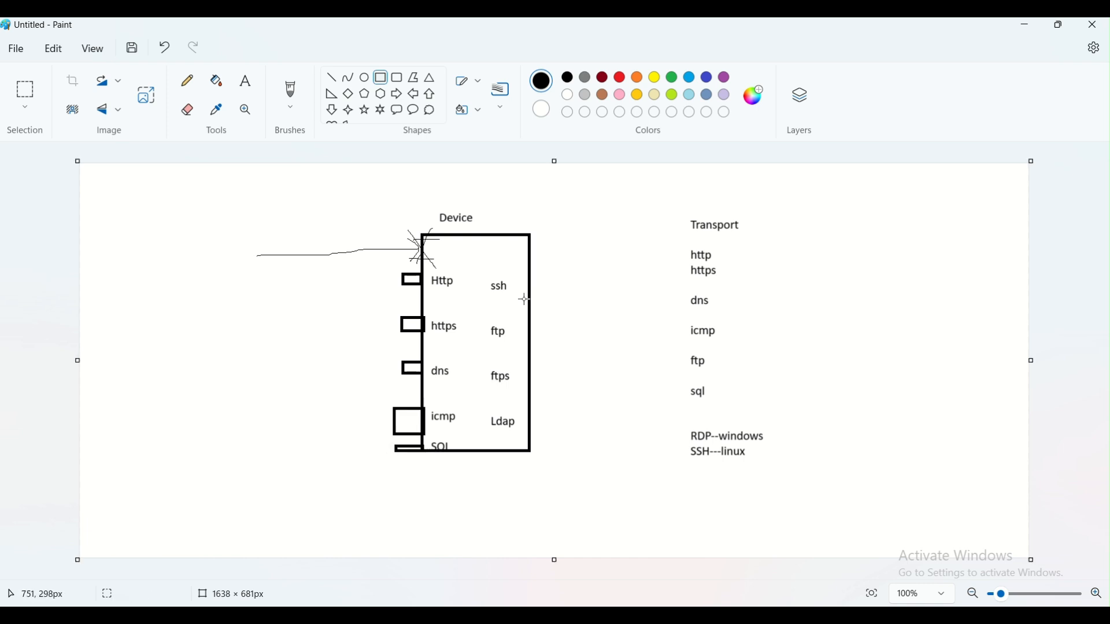
mouse_move(530, 276)
left_mouse_down()
mouse_move(557, 296)
mouse_move(564, 341)
left_mouse_up()
left_click(554, 336)
left_click(555, 379)
mouse_move(527, 373)
left_mouse_down()
mouse_move(564, 388)
mouse_move(540, 427)
mouse_move(571, 426)
left_mouse_up()
left_click(555, 413)
left_click(611, 327)
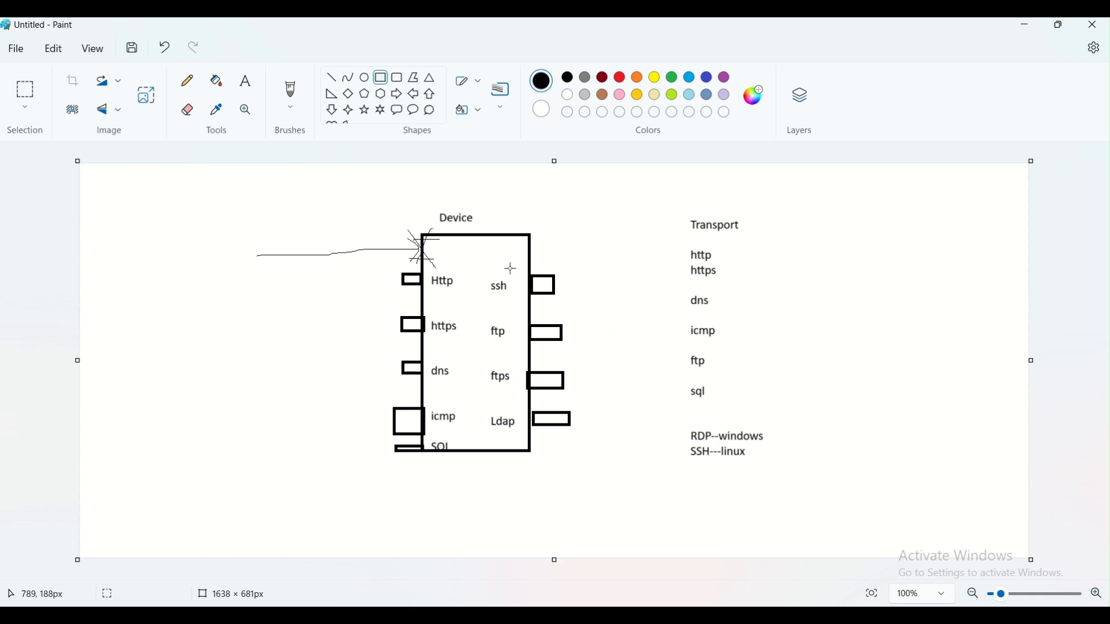
- Sketch pencil lines leading into the ssh, ftp and https port boxes
left_click(186, 81)
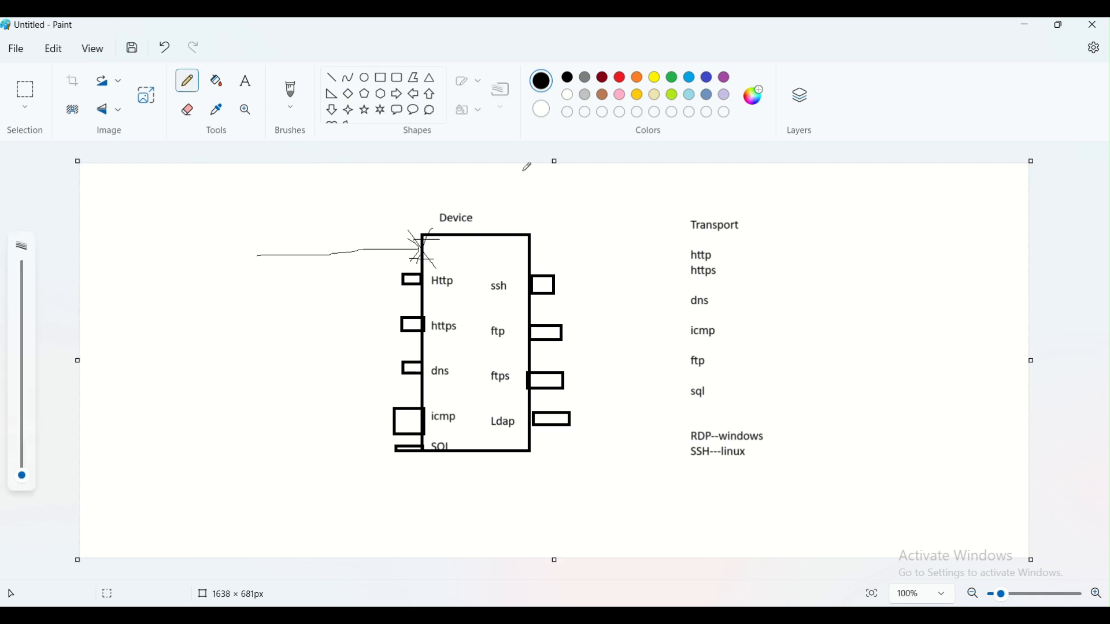
left_click_drag(647, 281, 524, 293)
mouse_move(626, 327)
left_mouse_down()
mouse_move(531, 334)
mouse_move(522, 349)
left_mouse_up()
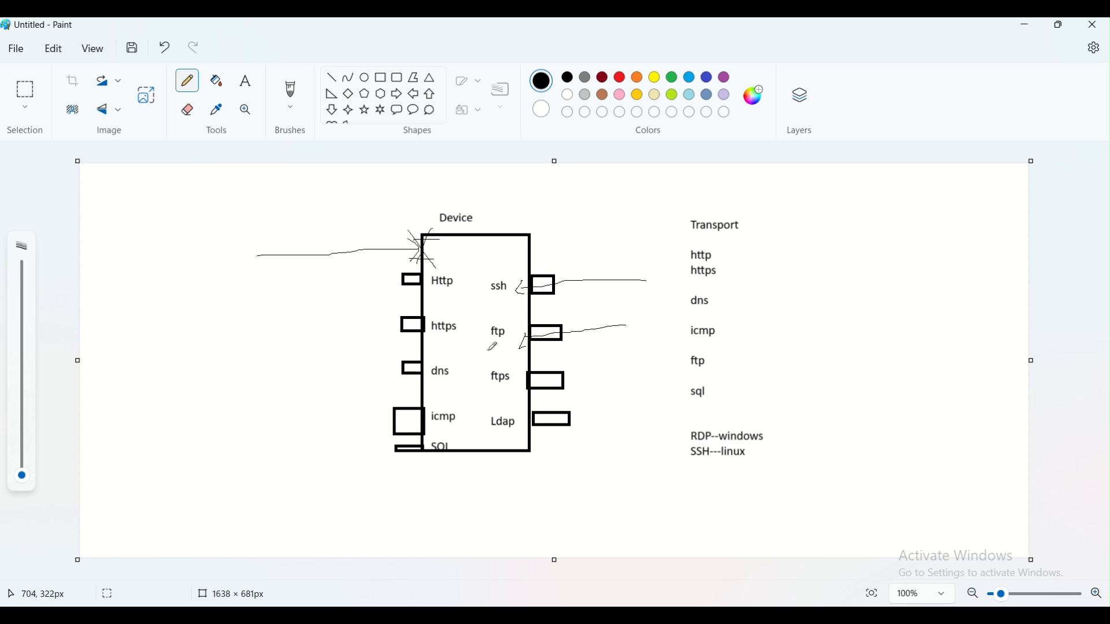
mouse_move(245, 320)
left_mouse_down()
mouse_move(445, 321)
mouse_move(456, 330)
mouse_move(443, 342)
left_mouse_up()
- Add a 'ports' heading and label Http 80, https 443 and dns 51
left_click(245, 81)
left_click(118, 215)
type("ports")
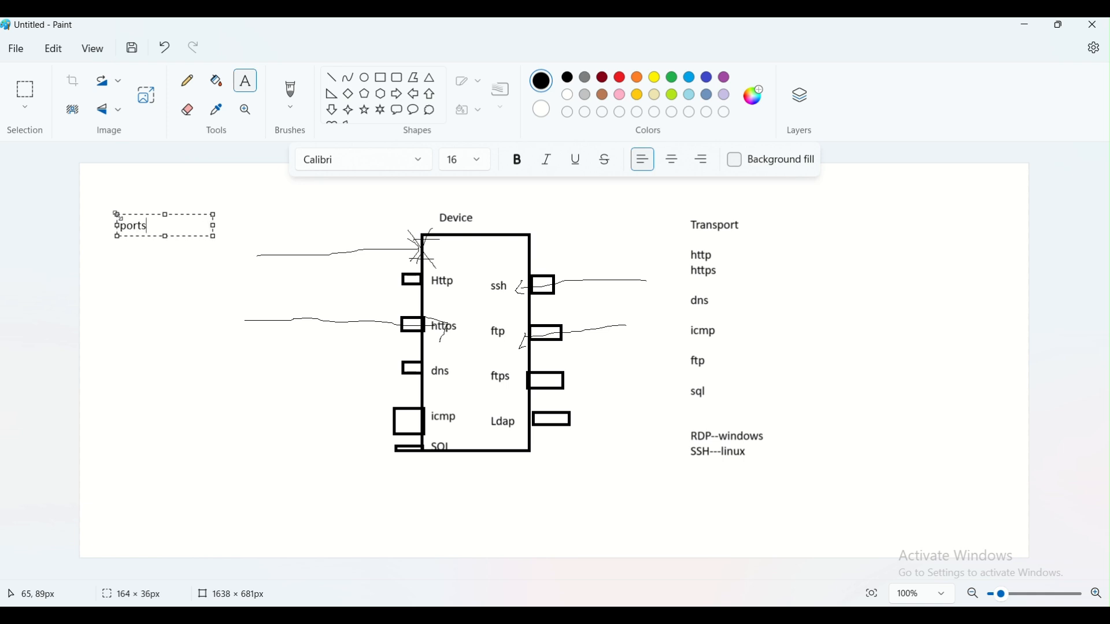
key("Return")
key("Return")
left_click(446, 301)
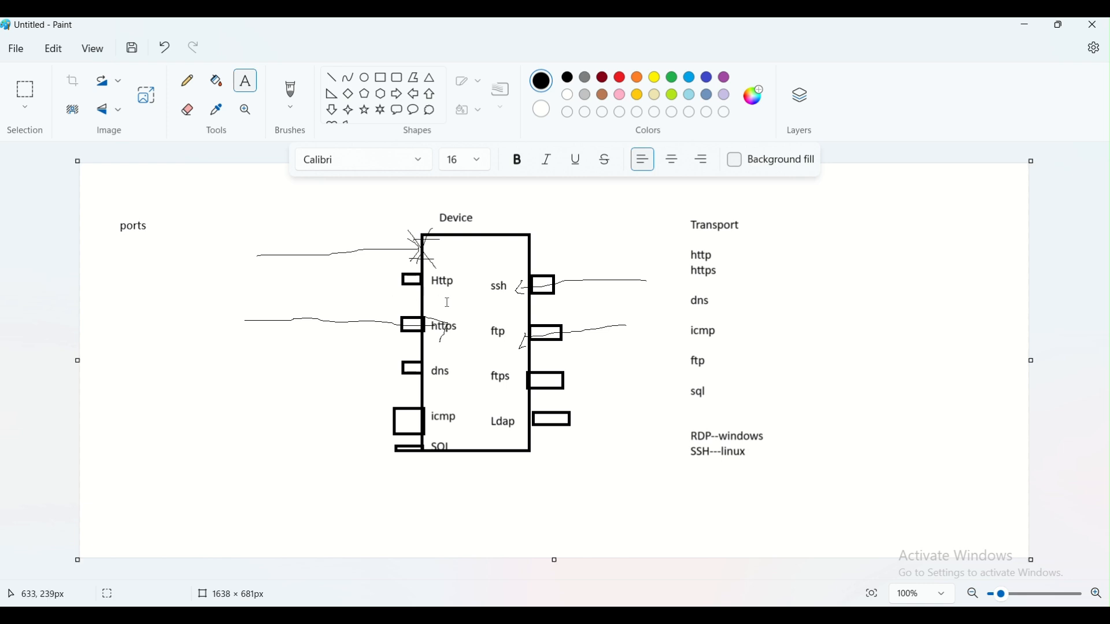
left_click(453, 263)
type("0")
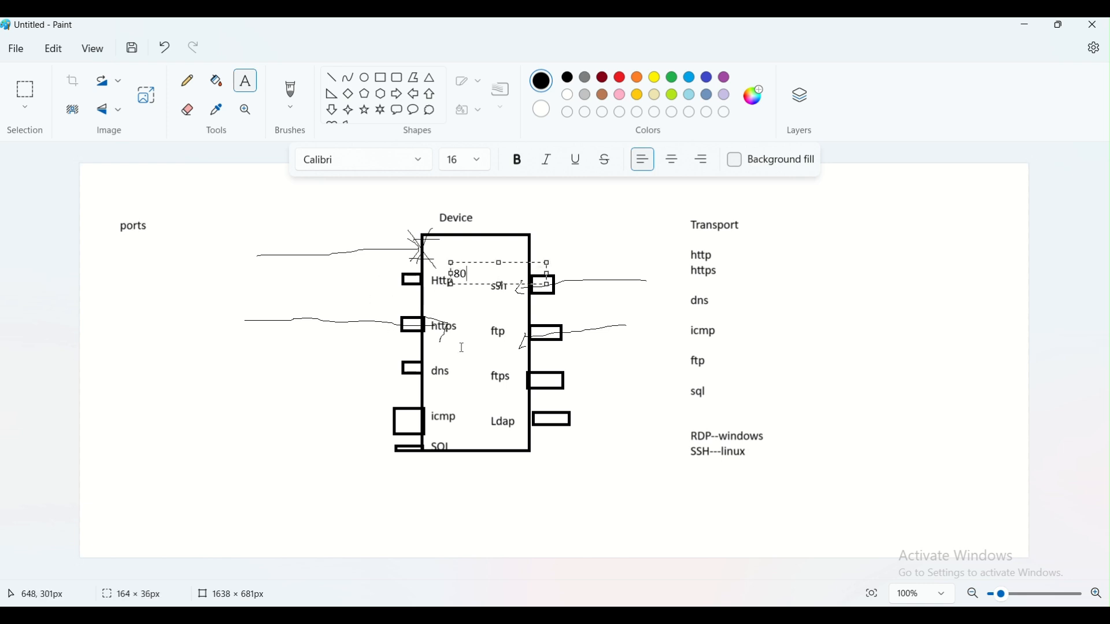
left_click(438, 341)
left_click(438, 343)
type("443")
left_click(441, 385)
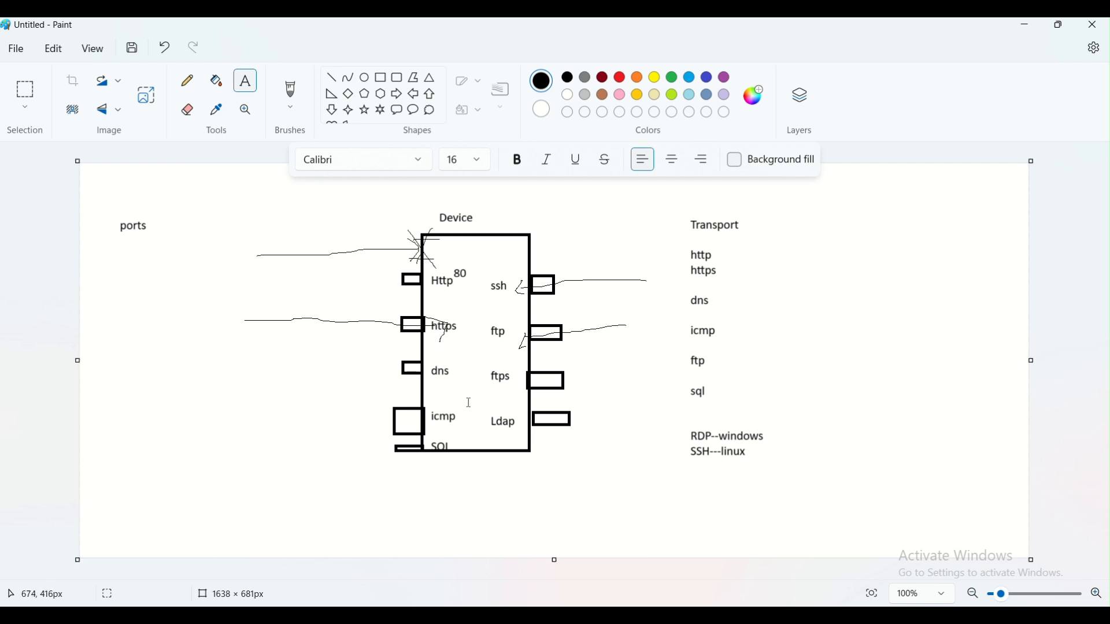
left_click(441, 385)
type("51")
left_click(461, 423)
- Label SQL 1433, ssh 22, ftp 21, ftps 22 and Ldap 389
left_click(455, 443)
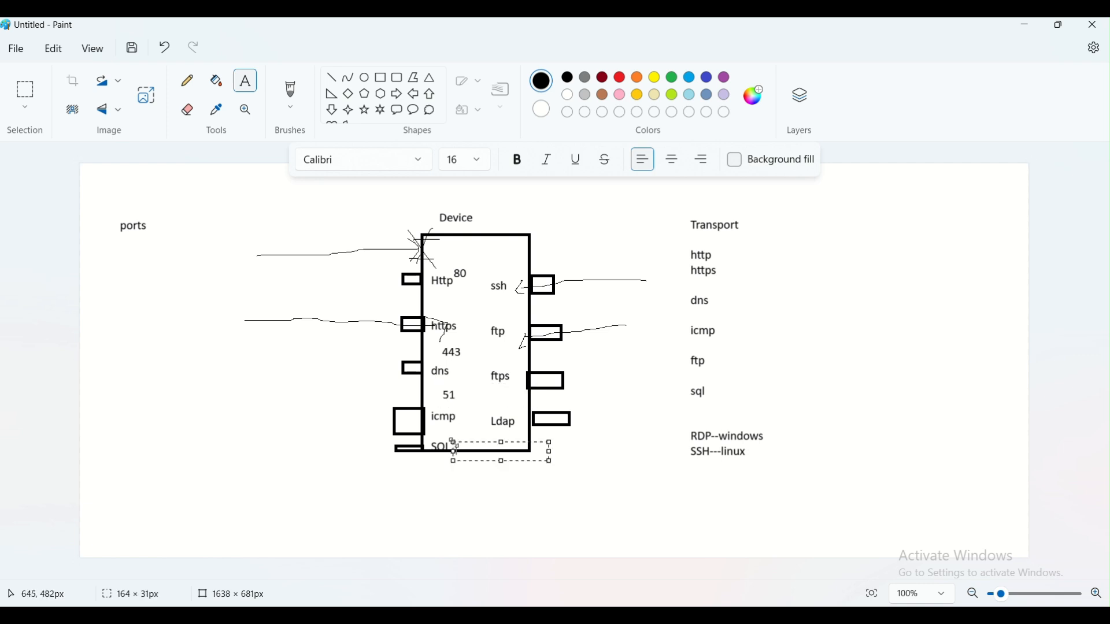
type("1433")
left_click(485, 523)
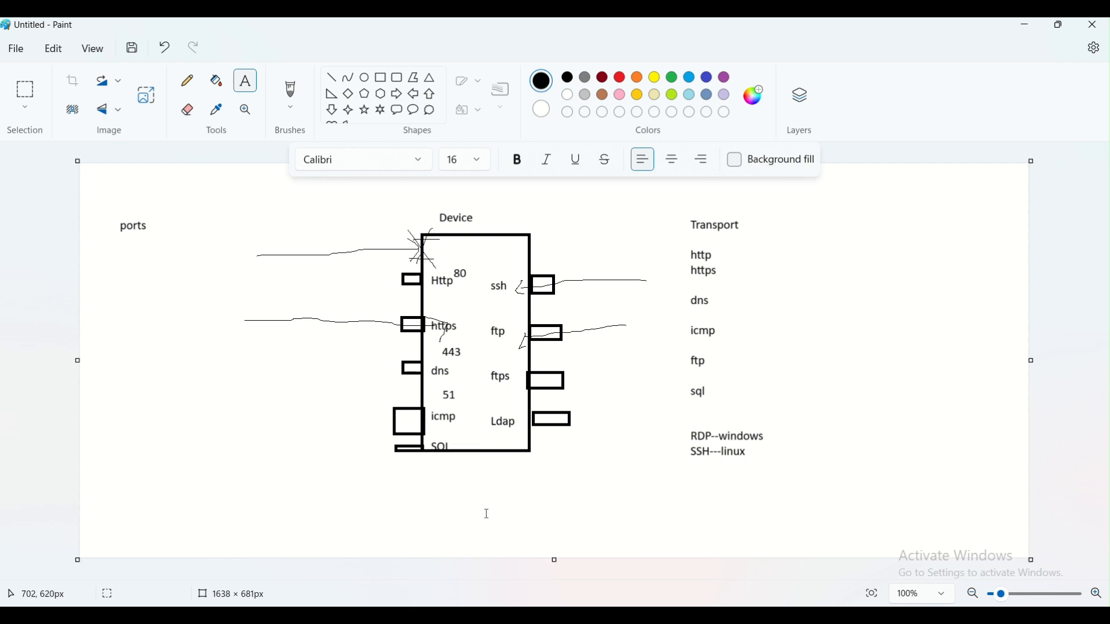
left_click(485, 261)
type("22")
left_click(470, 326)
left_click(486, 311)
type("21")
left_click(490, 347)
left_click(493, 354)
type("22")
left_click(485, 378)
left_click(488, 405)
type("2")
type("389")
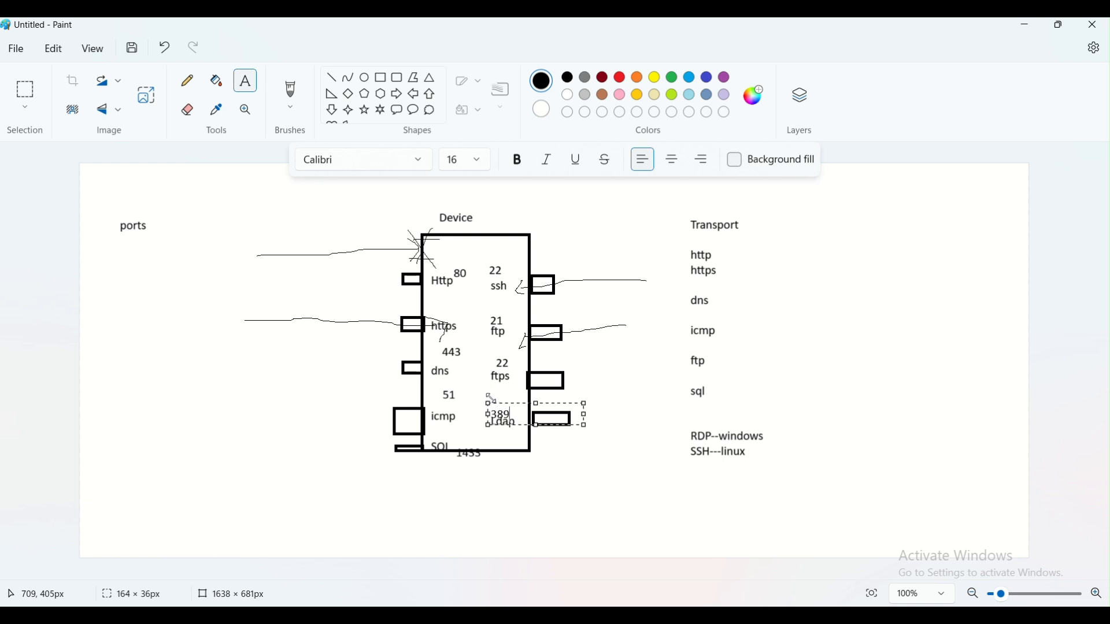
left_click(608, 354)
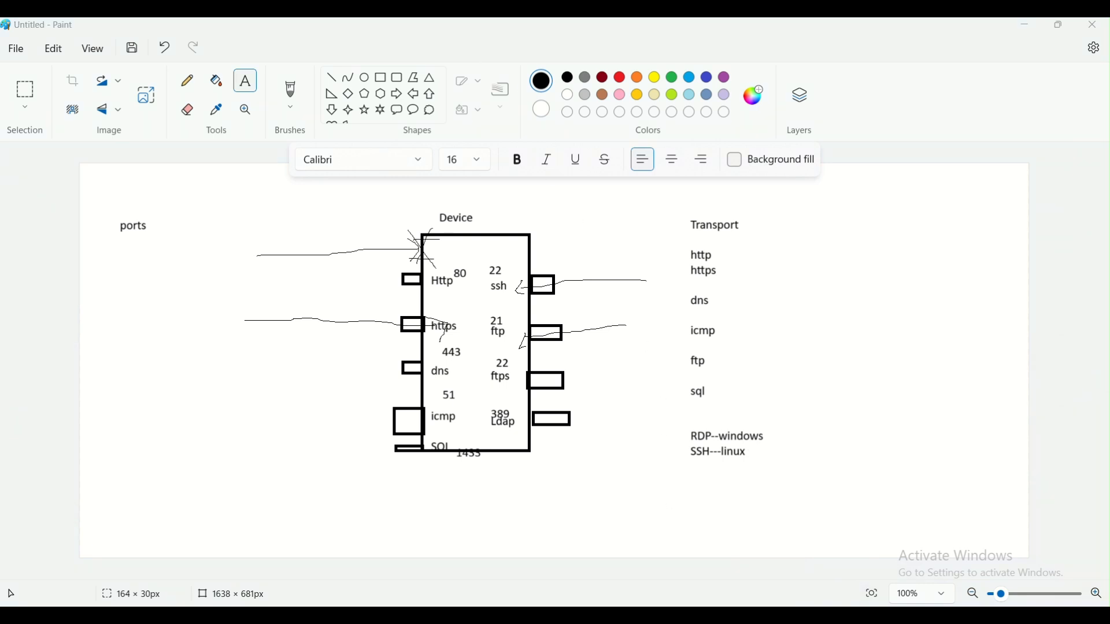
- In the new inbound rule, try 443 as the source port range, then erase it
mouse_move(740, 572)
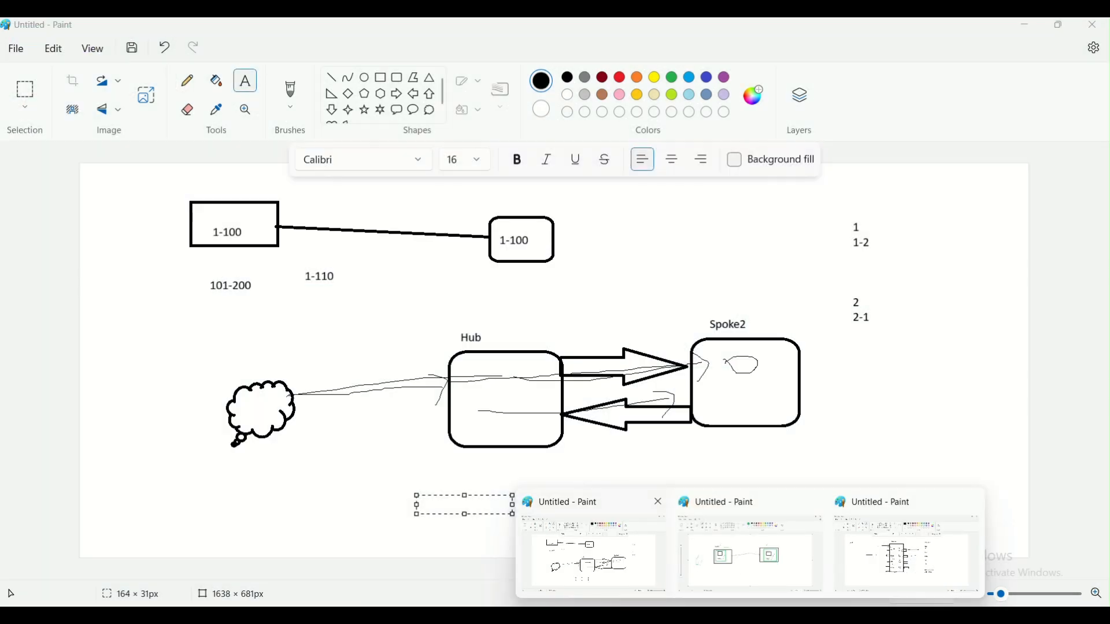
left_click(466, 615)
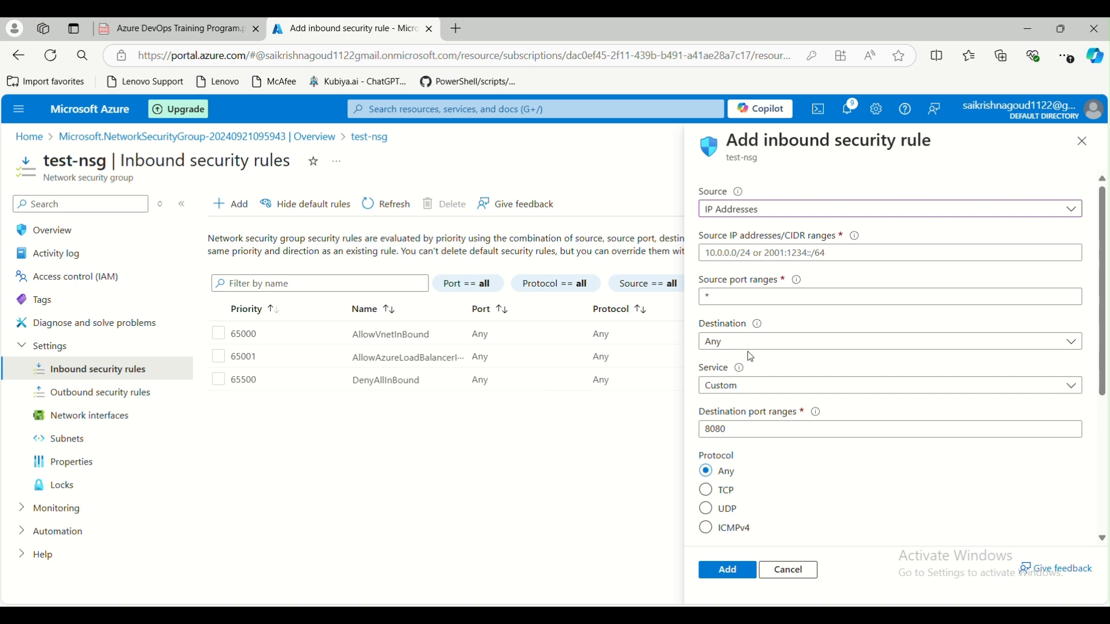
double_click(745, 296)
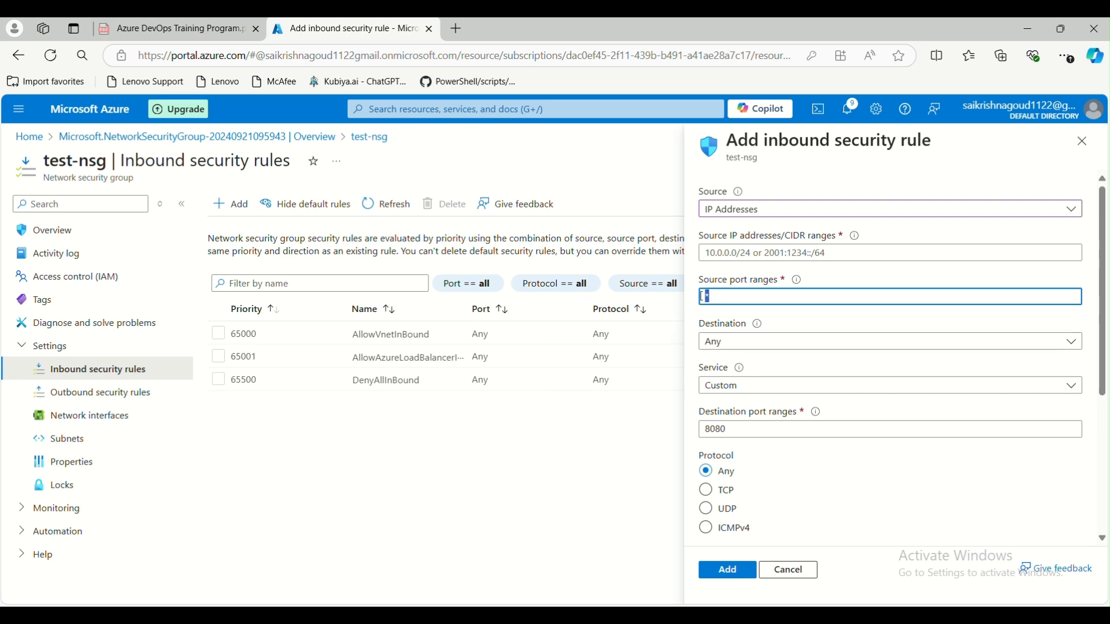
type("443")
key("BackSpace")
- Replace the 80-443 source port range with *, then bring the Paint VM diagram back up
left_click(762, 316)
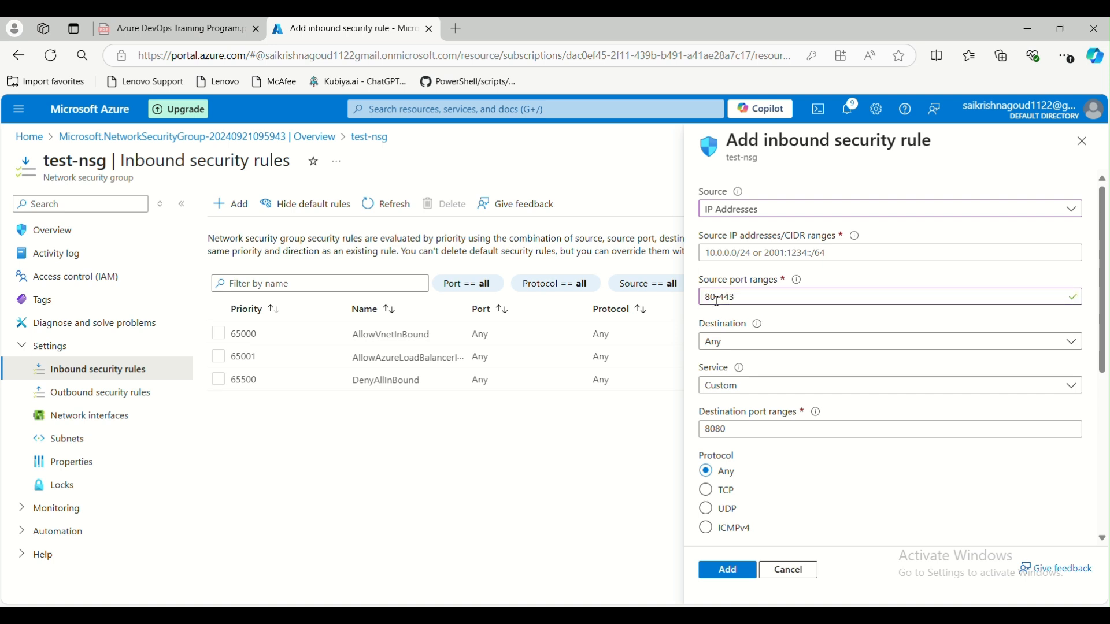
left_click_drag(754, 300, 705, 297)
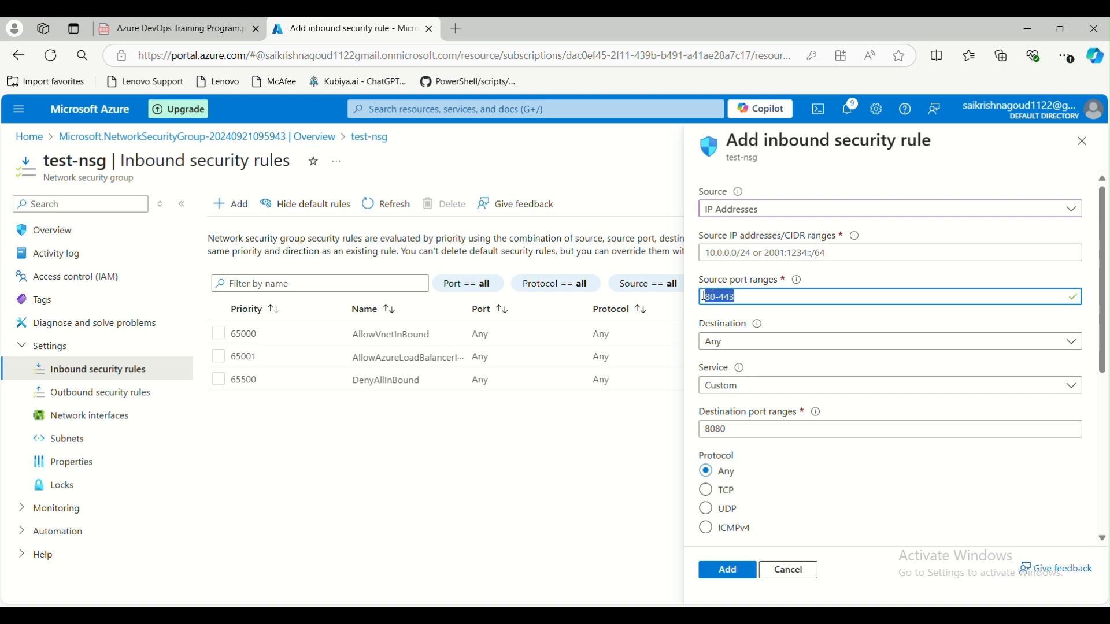
type("*")
left_click(754, 320)
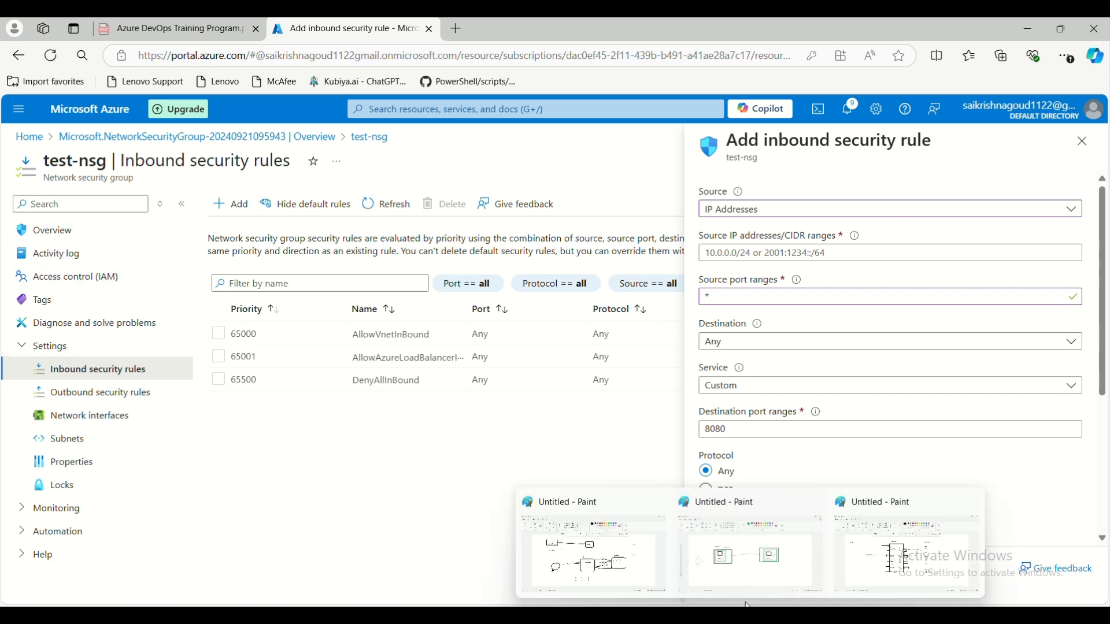
left_click(743, 556)
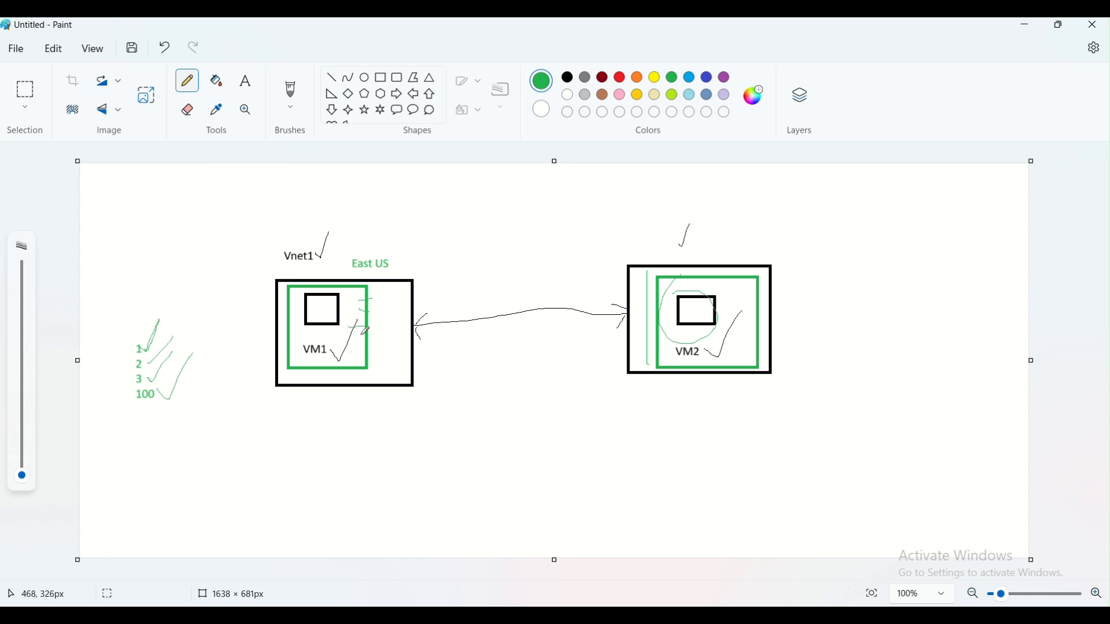
- Draw a dark red rounded rectangle inside VM1's green box
left_click(397, 79)
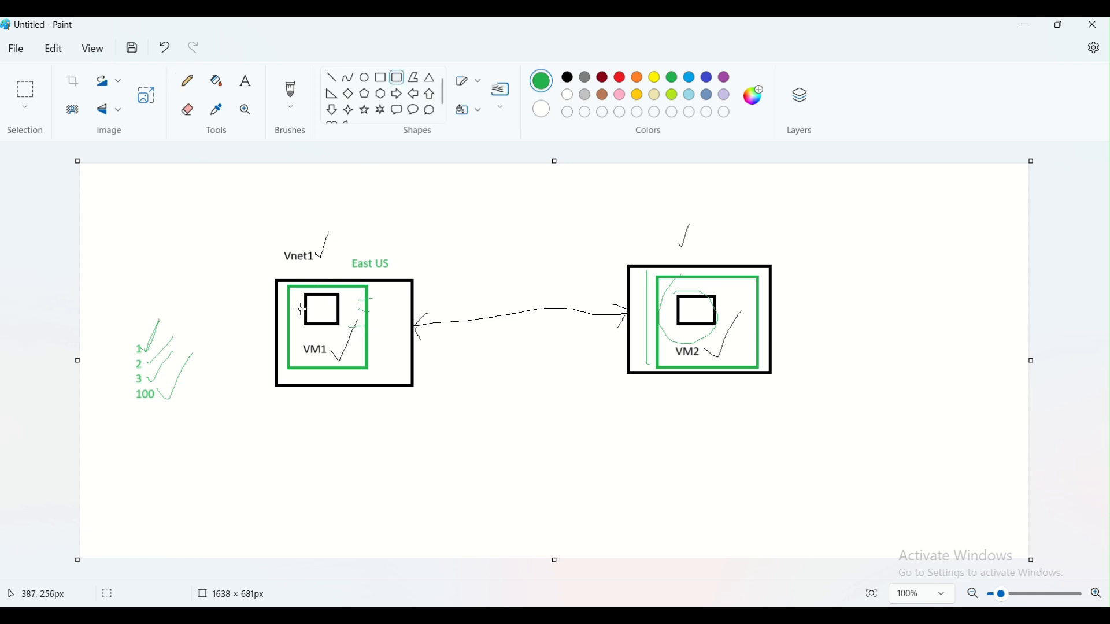
mouse_move(296, 290)
left_mouse_down()
mouse_move(326, 342)
mouse_move(363, 365)
left_mouse_up()
left_click(603, 78)
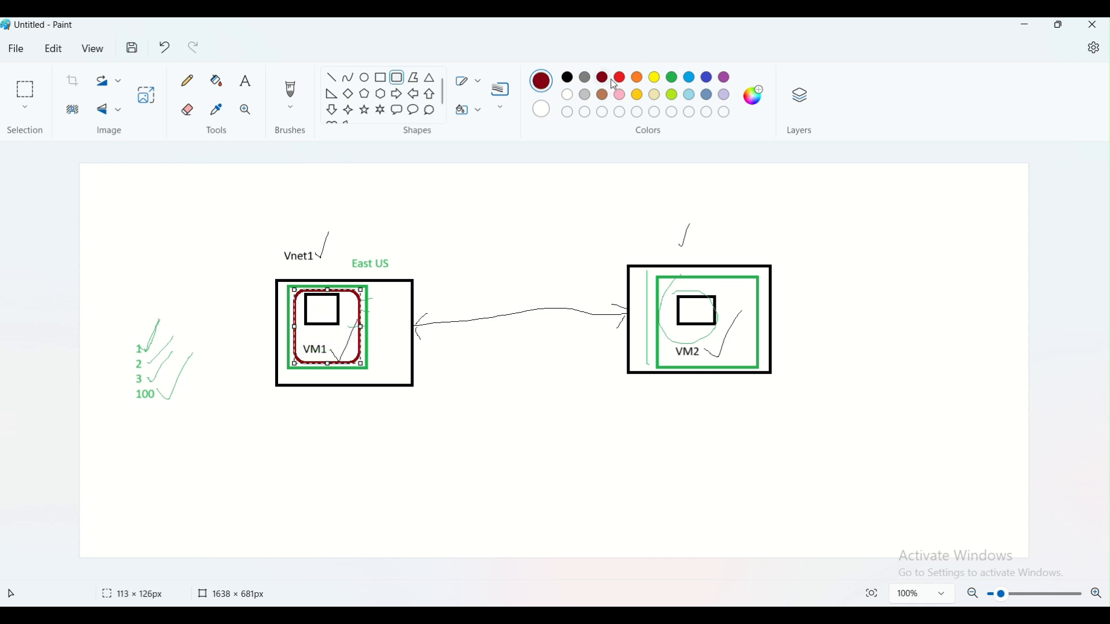
- Add three small red port circles inside the rounded box, then return to Azure
left_click(458, 276)
left_click(364, 77)
mouse_move(344, 302)
left_mouse_down()
mouse_move(356, 315)
mouse_move(355, 351)
mouse_move(314, 336)
left_mouse_up()
left_click(363, 348)
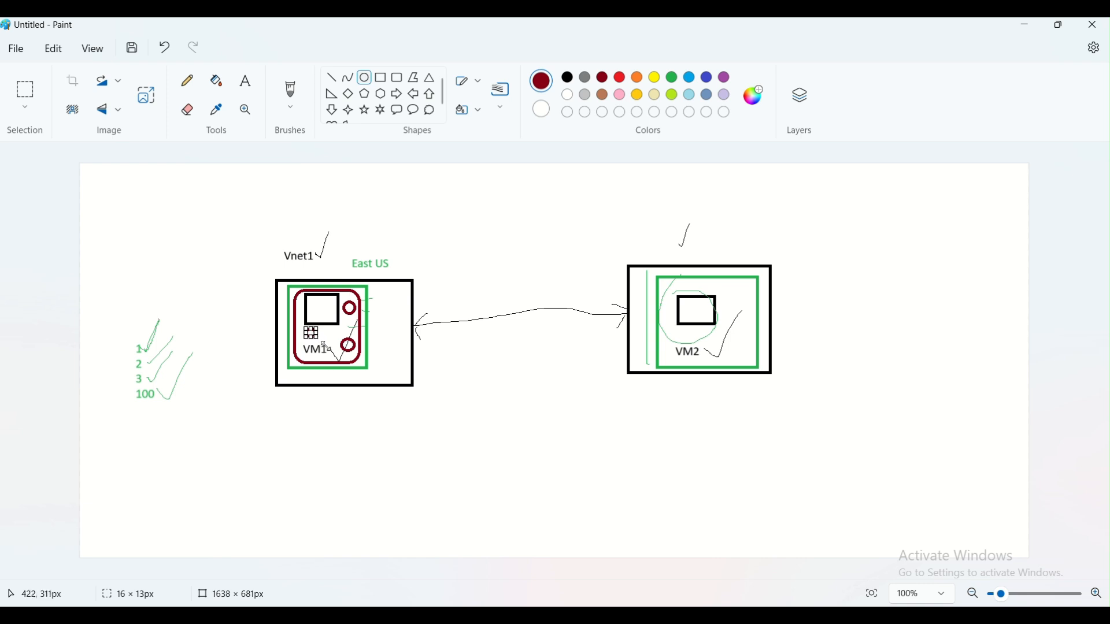
left_click(451, 343)
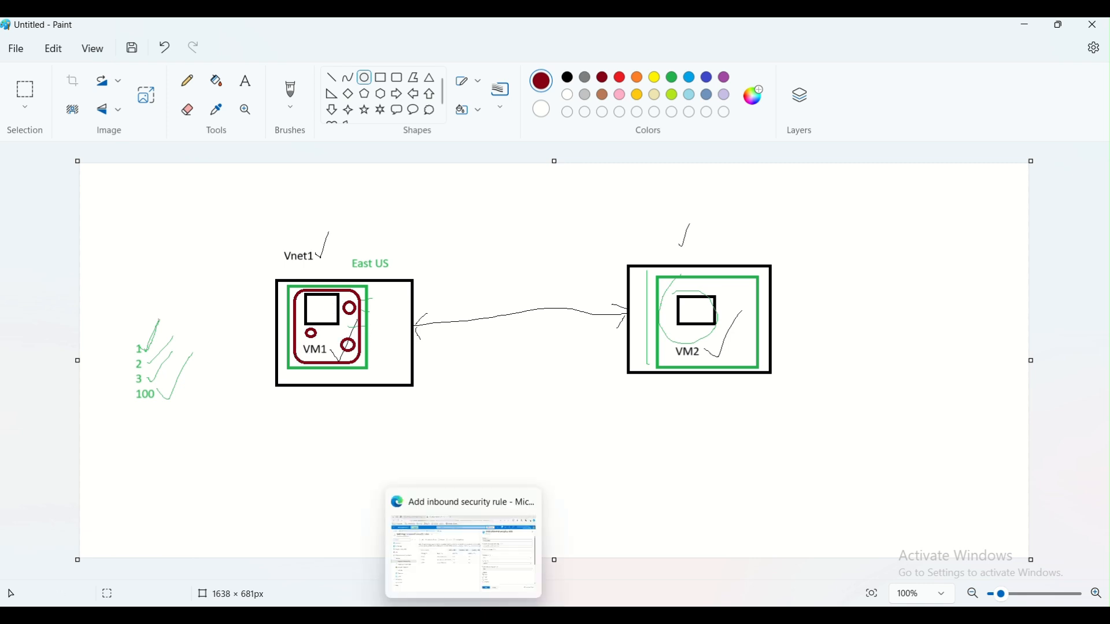
left_click(487, 613)
- Set the inbound rule's destination type to IP Addresses
left_click(734, 345)
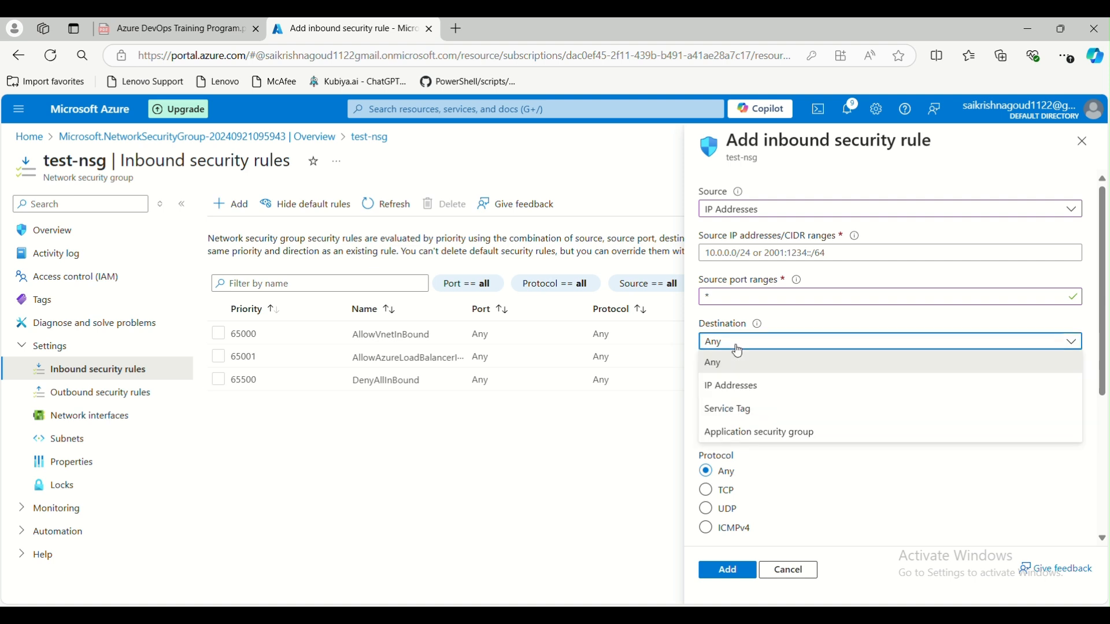
left_click(736, 387)
left_click(729, 384)
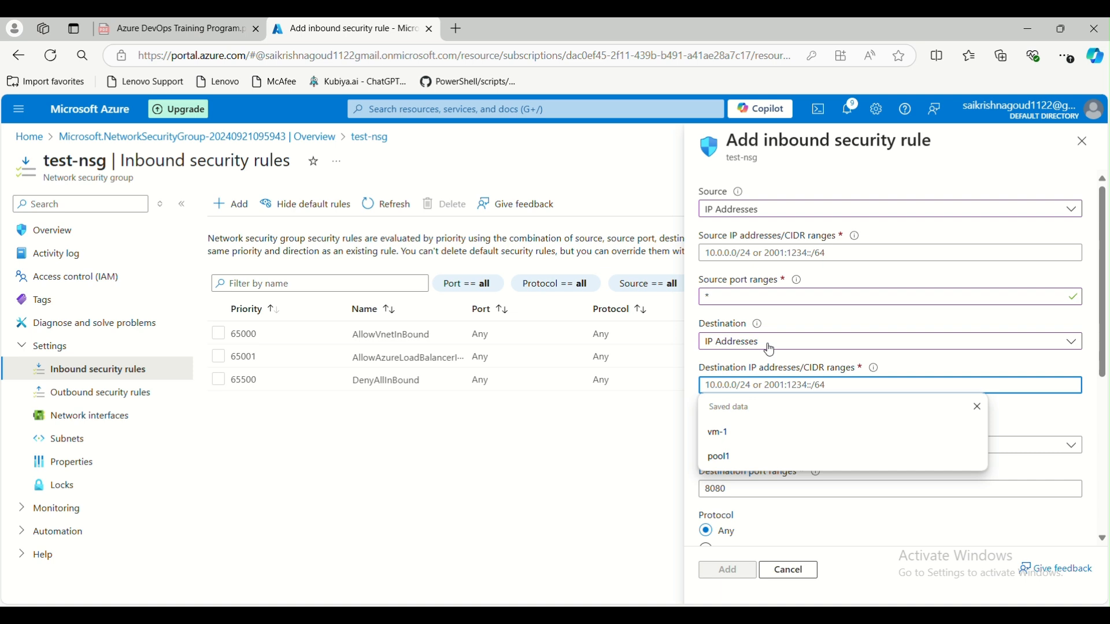
left_click(998, 414)
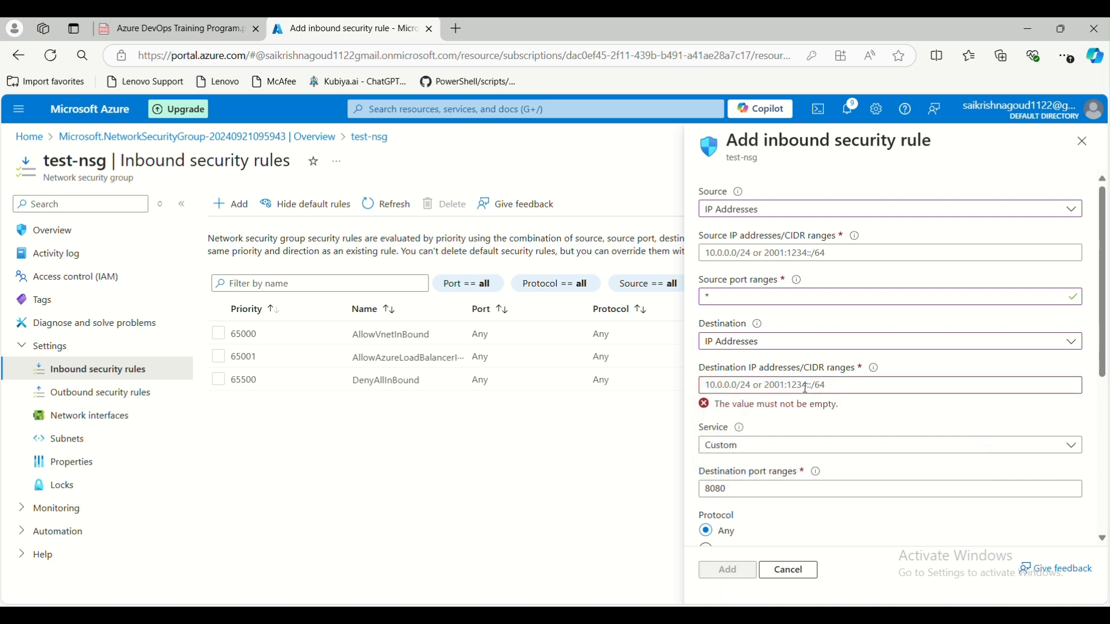
- Try * in the destination port ranges field, which stays at 8080
scroll(763, 444, "down", 2)
double_click(702, 419)
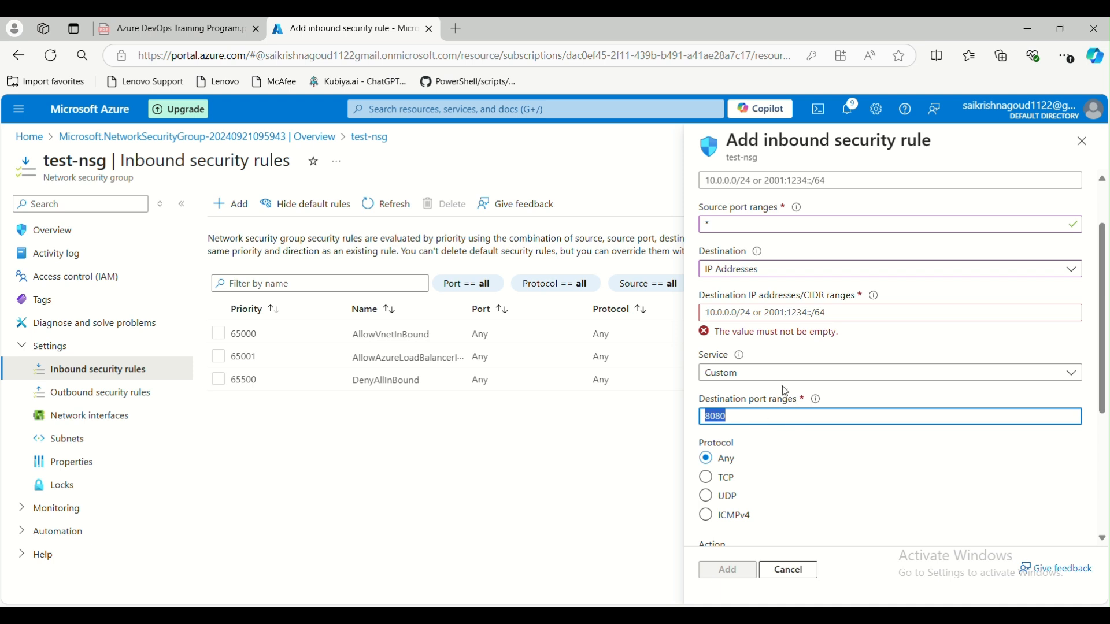
left_click(733, 417)
left_click_drag(733, 418, 694, 417)
type("*")
left_click(811, 450)
- Try the UDP and ICMPv4 protocols before settling on TCP
scroll(726, 429, "down", 1)
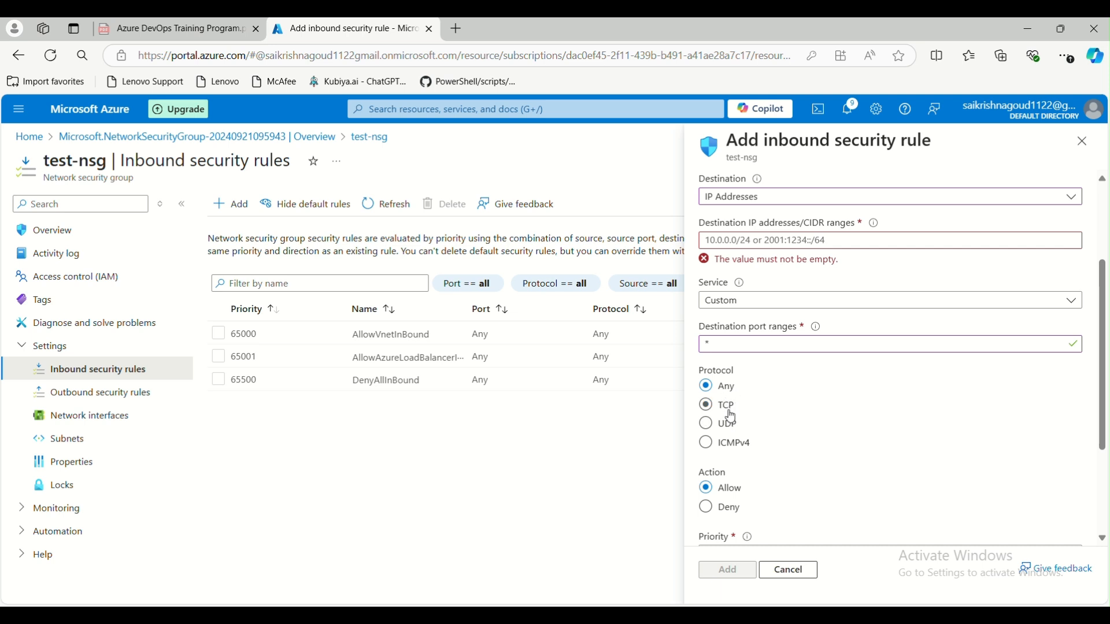
left_click(712, 410)
left_click(711, 426)
left_click(710, 444)
left_click(712, 409)
scroll(702, 430, "up", 3)
scroll(738, 440, "down", 3)
left_click(774, 301)
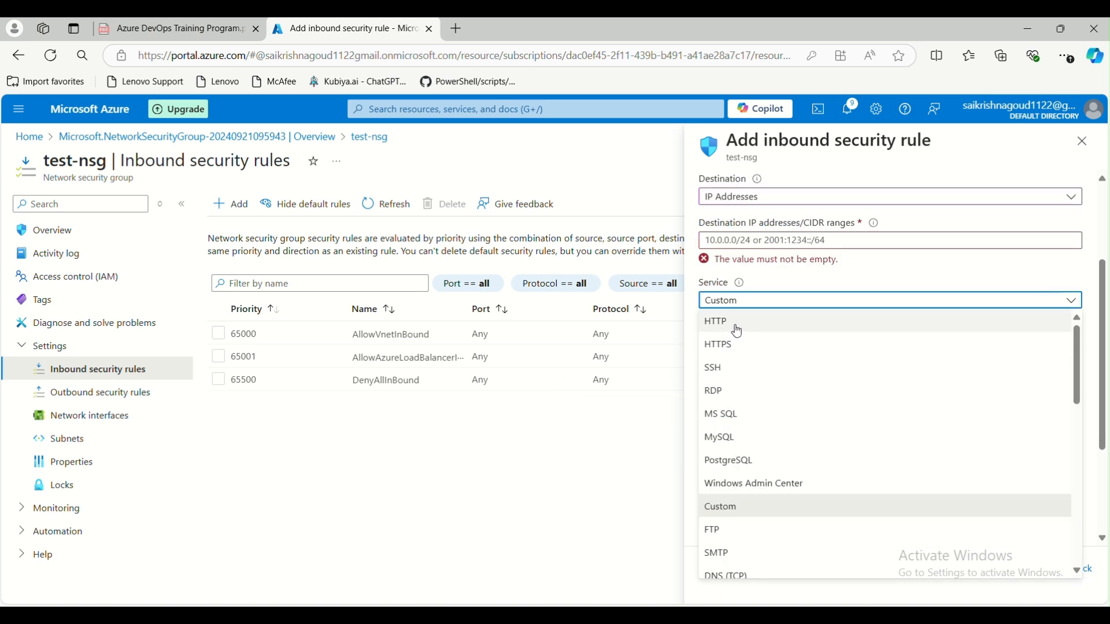
- Compare the HTTP, HTTPS, SSH, RDP and MS SQL service presets
left_click(735, 325)
left_click(755, 300)
left_click(738, 346)
left_click(760, 305)
left_click(720, 365)
left_click(758, 303)
left_click(732, 391)
left_click(754, 302)
left_click(733, 414)
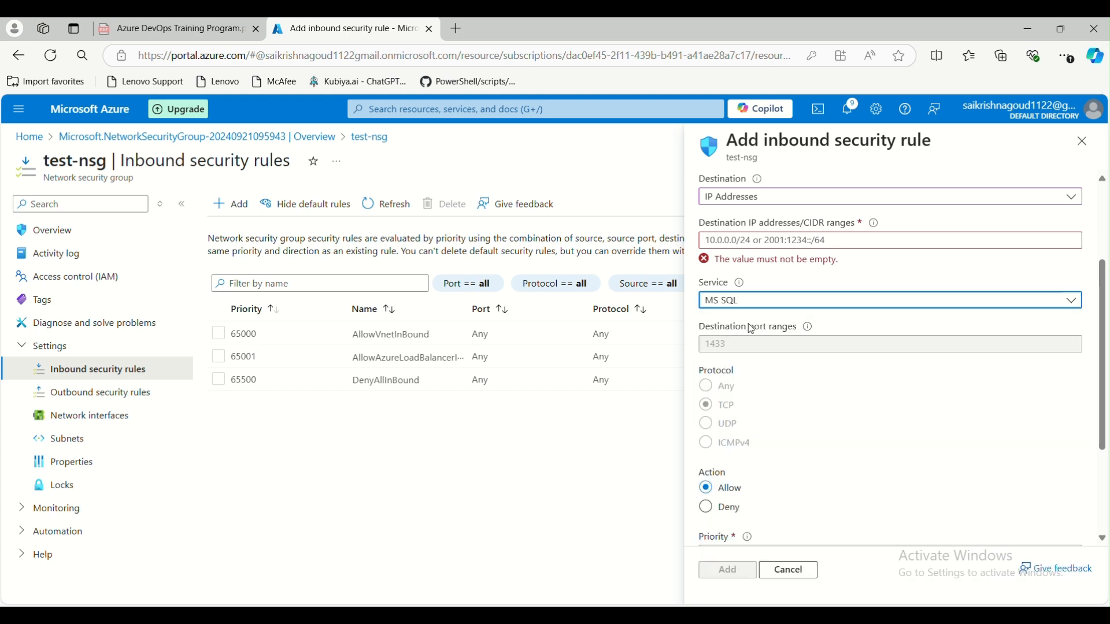
- Try the DNS (TCP) and LDAP service presets
left_click(756, 307)
scroll(752, 515, "down", 3)
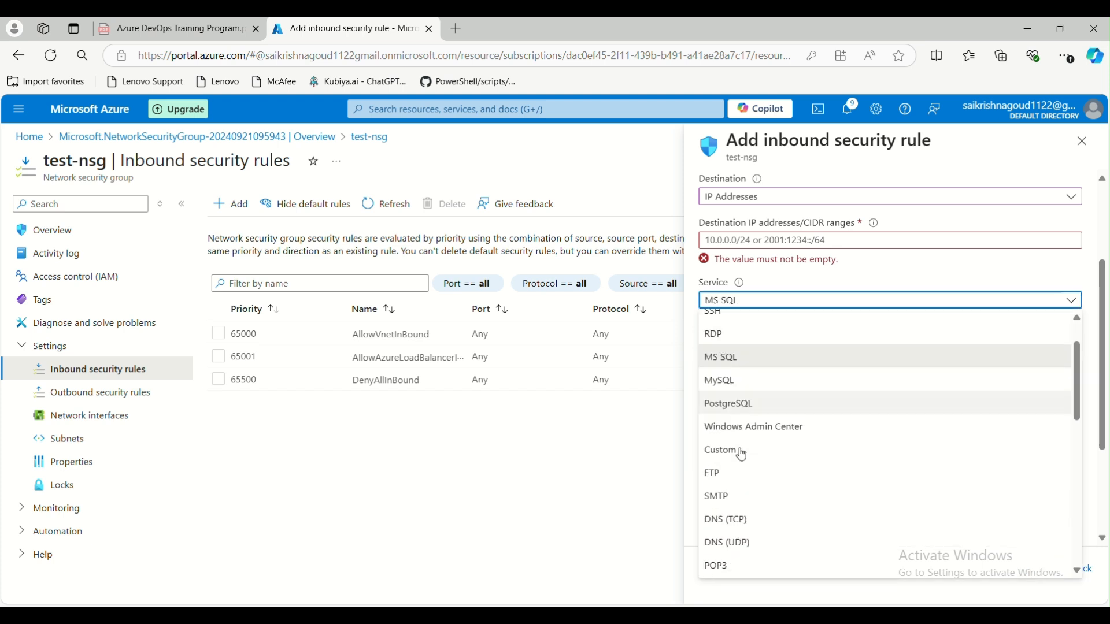
left_click(723, 504)
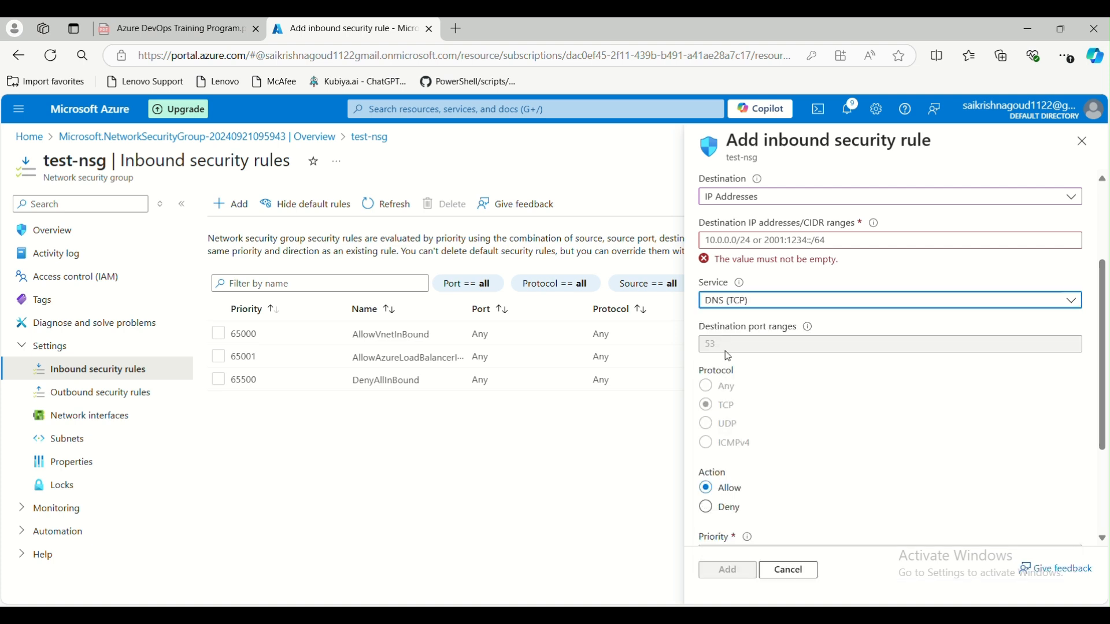
left_click(759, 307)
scroll(748, 428, "down", 3)
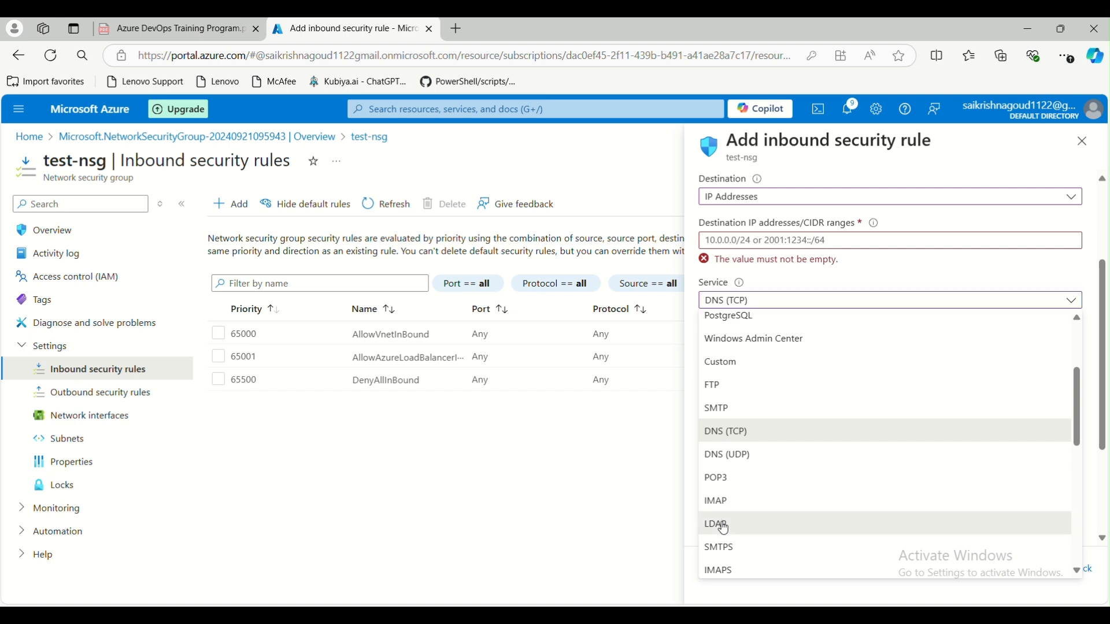
left_click(720, 524)
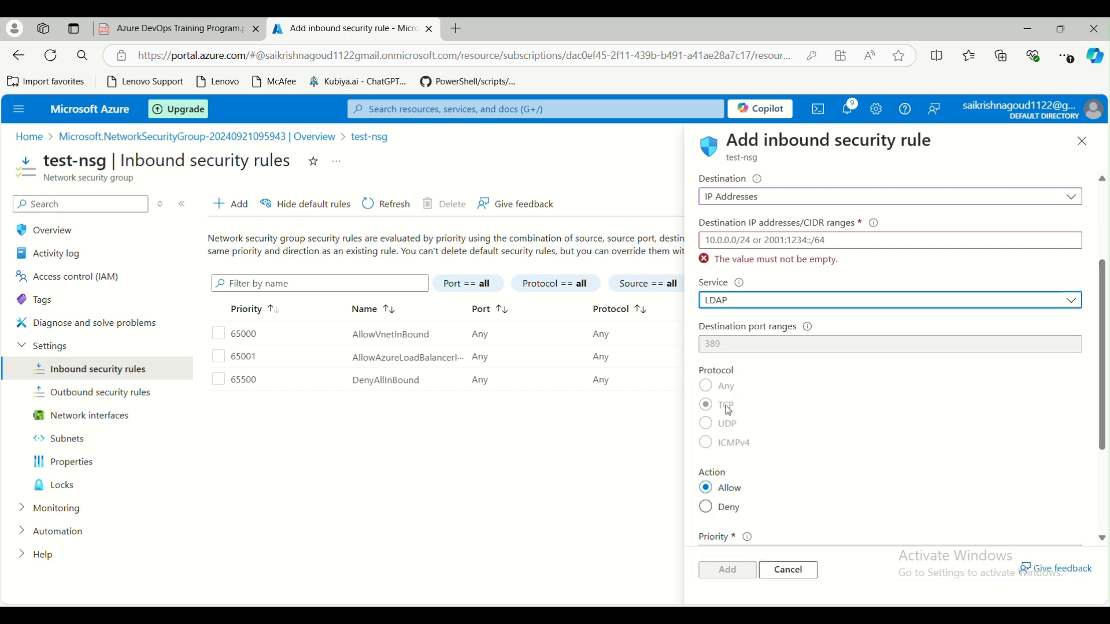
- Set the service back to Custom, clear the 389 port, and make the protocol Any
left_click(770, 311)
scroll(736, 444, "up", 5)
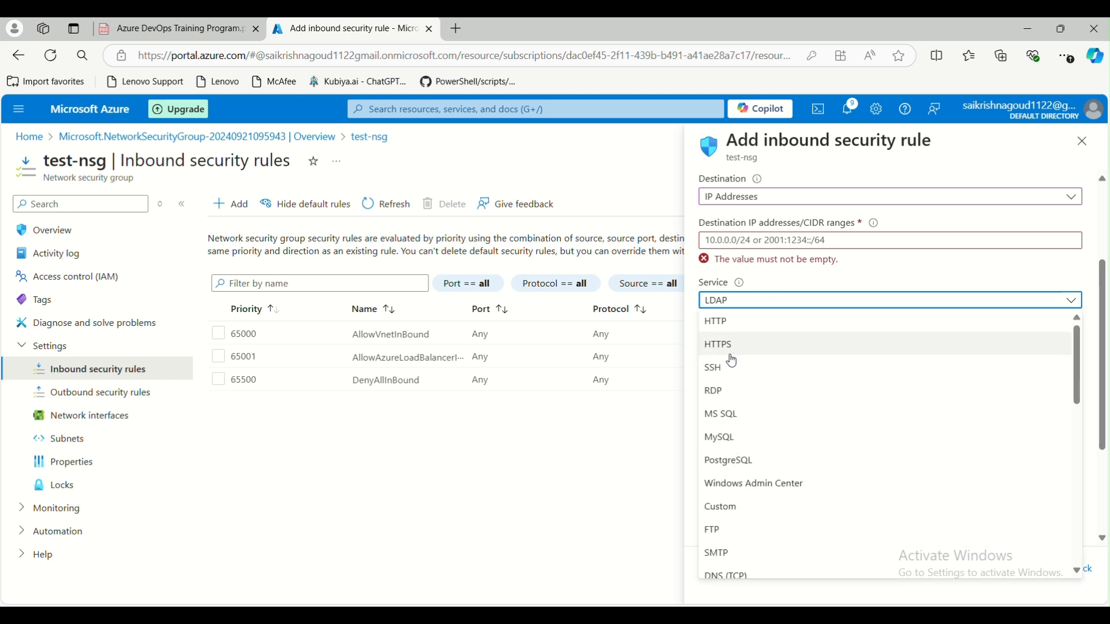
scroll(732, 356, "down", 2)
left_click(721, 434)
left_click_drag(725, 345, 698, 351)
key("BackSpace")
left_click(706, 386)
- Change destination port ranges from 8080 to *, then review priority 100, name and description
scroll(812, 416, "down", 1)
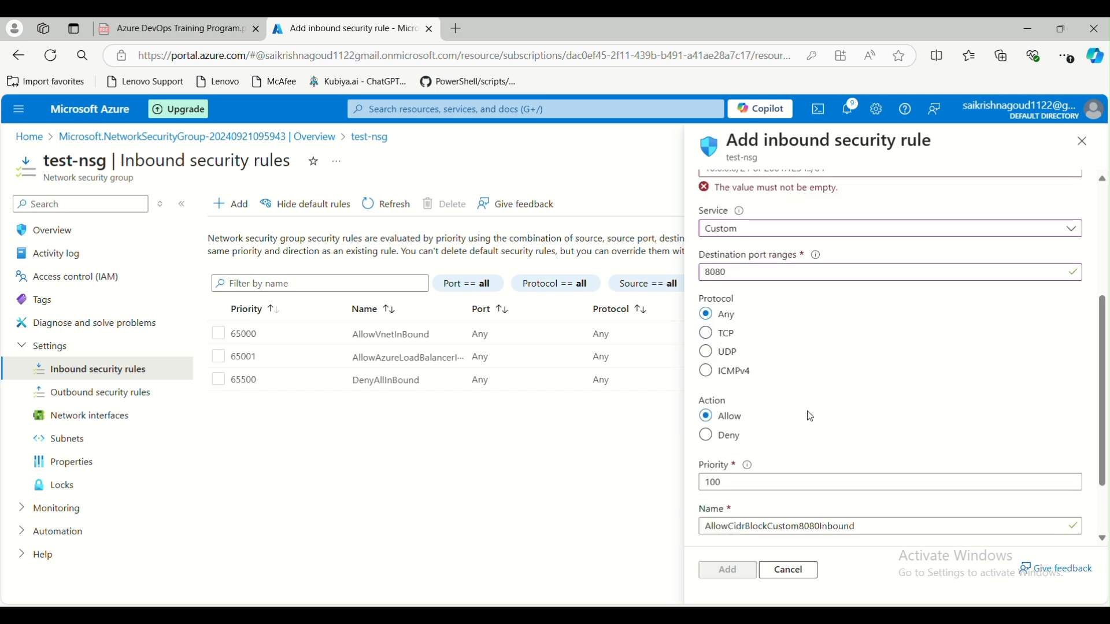
left_click_drag(755, 277, 692, 281)
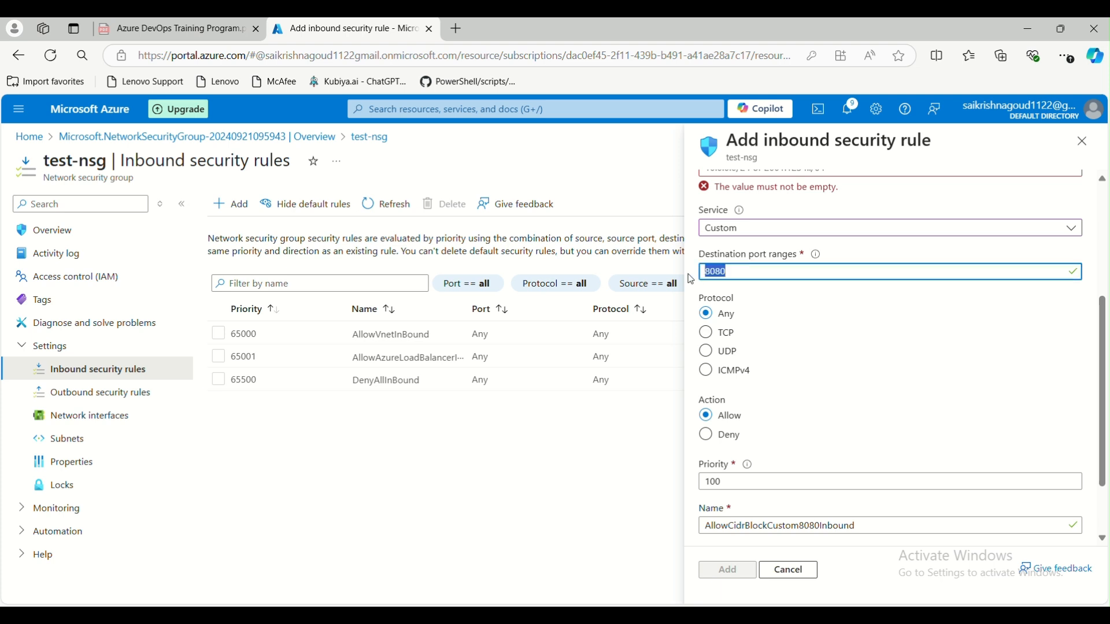
type("*")
scroll(827, 310, "down", 1)
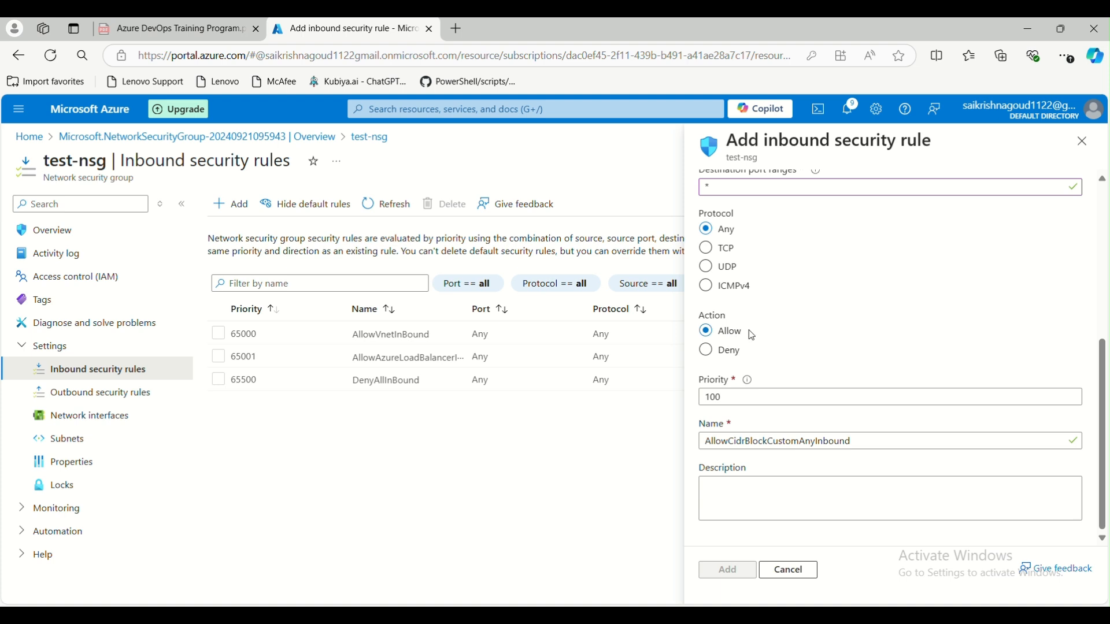
left_click_drag(733, 397, 706, 397)
left_click_drag(707, 441, 833, 443)
left_click(781, 487)
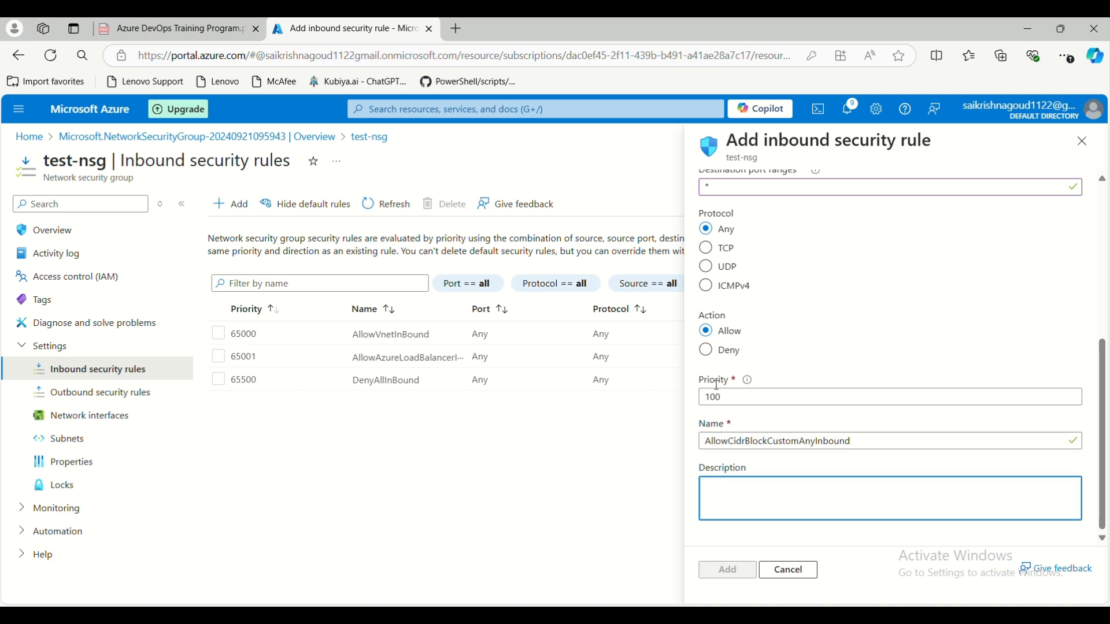
scroll(866, 434, "up", 5)
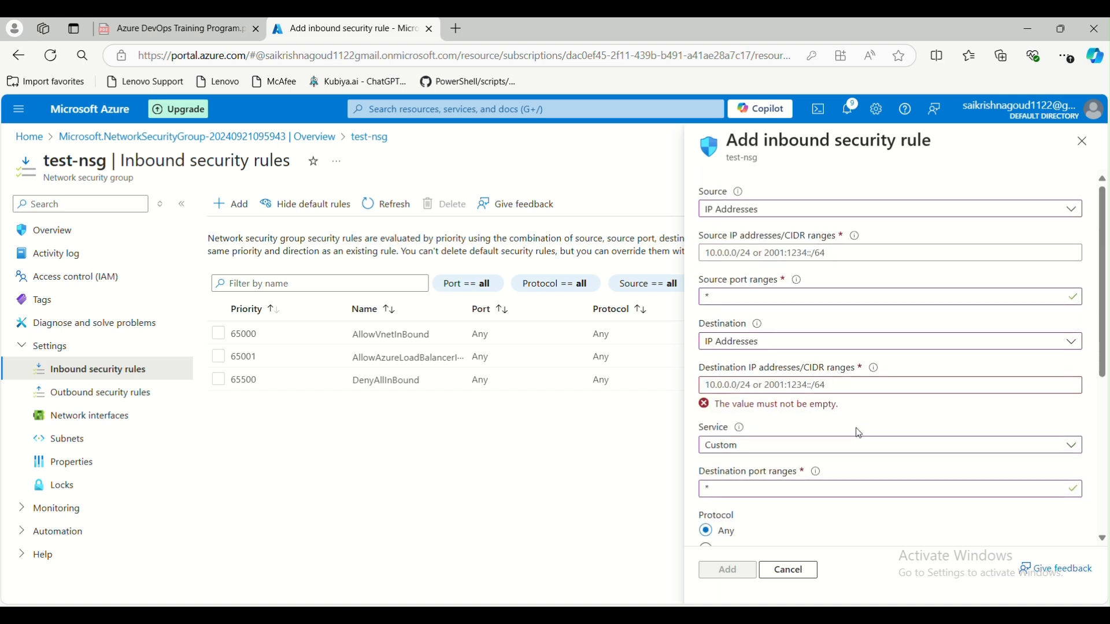
- Make the rule's source a service tag, choosing VirtualNetwork
left_click(728, 217)
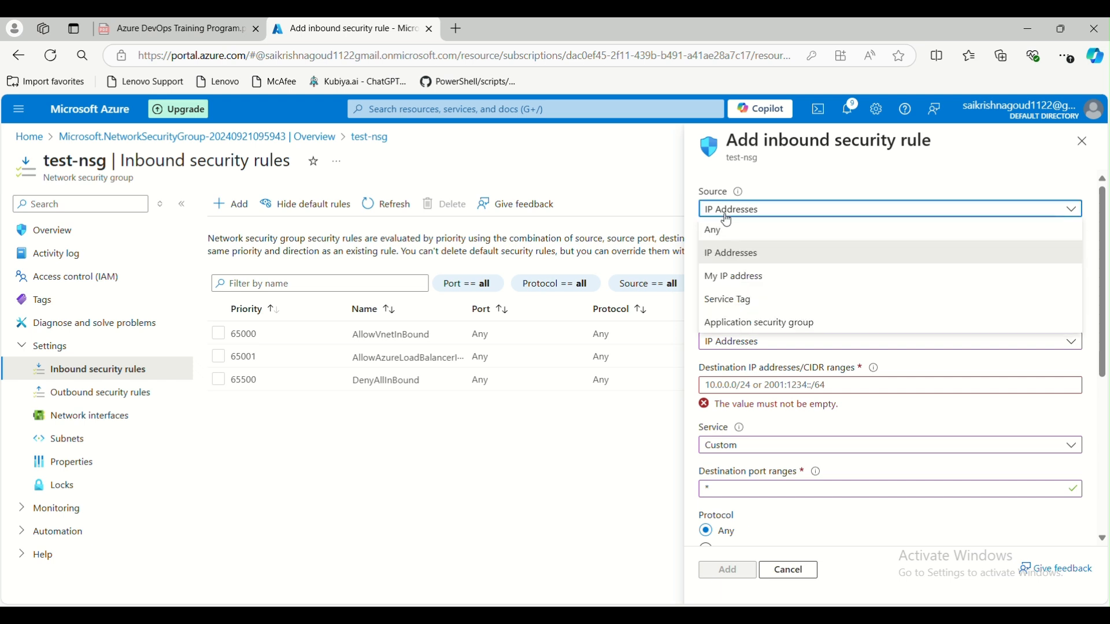
left_click(742, 301)
left_click(745, 256)
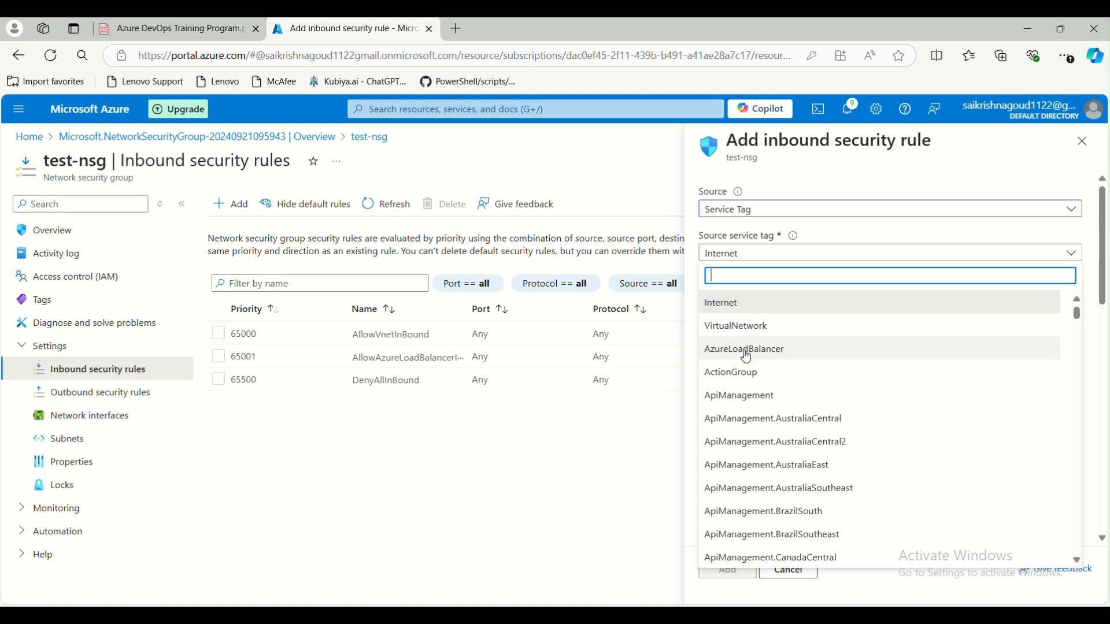
scroll(752, 358, "down", 6)
scroll(754, 360, "up", 6)
left_click(758, 302)
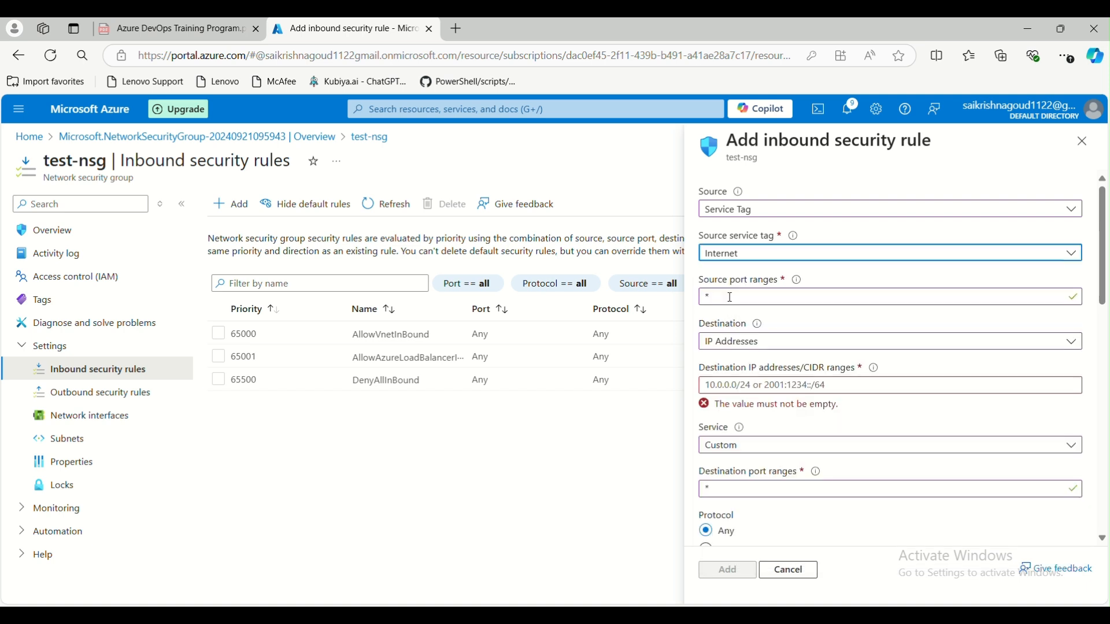
left_click(759, 298)
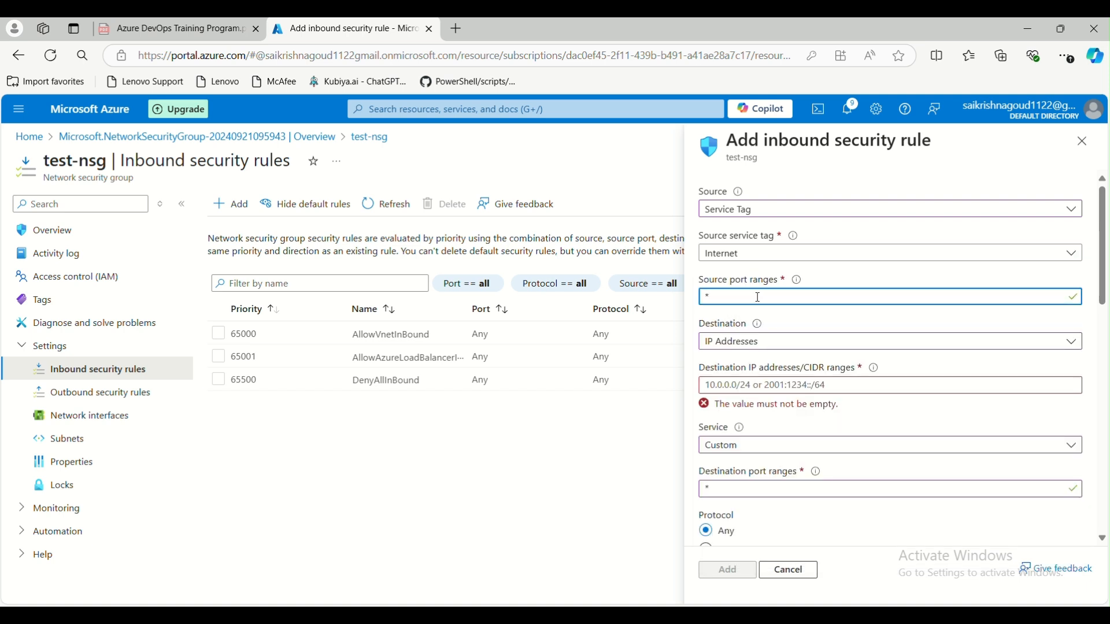
left_click(751, 254)
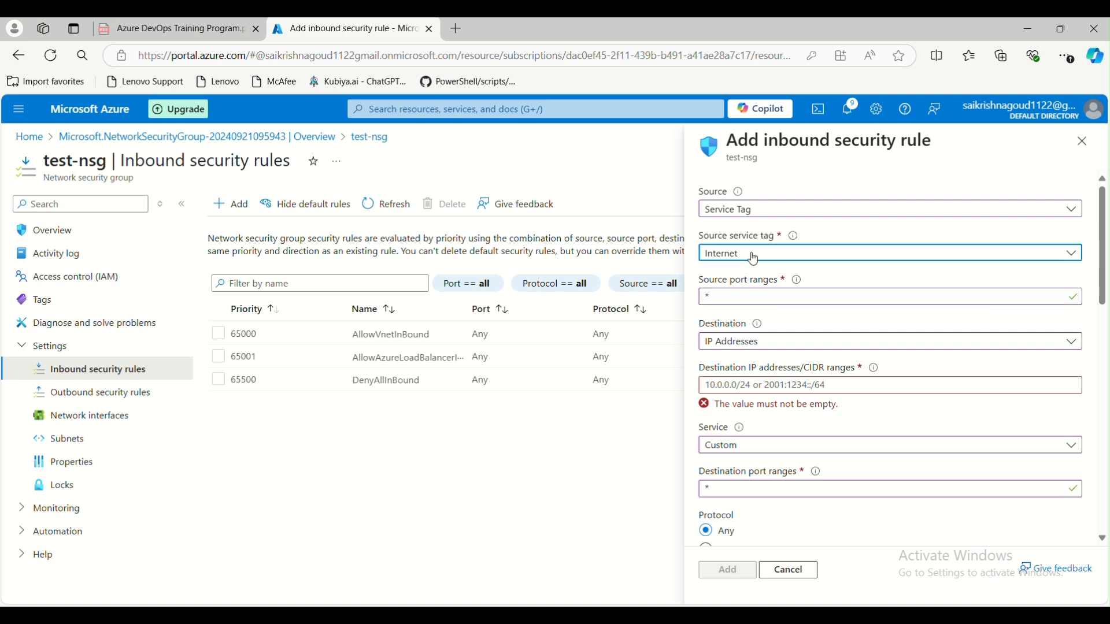
left_click(751, 325)
mouse_move(761, 324)
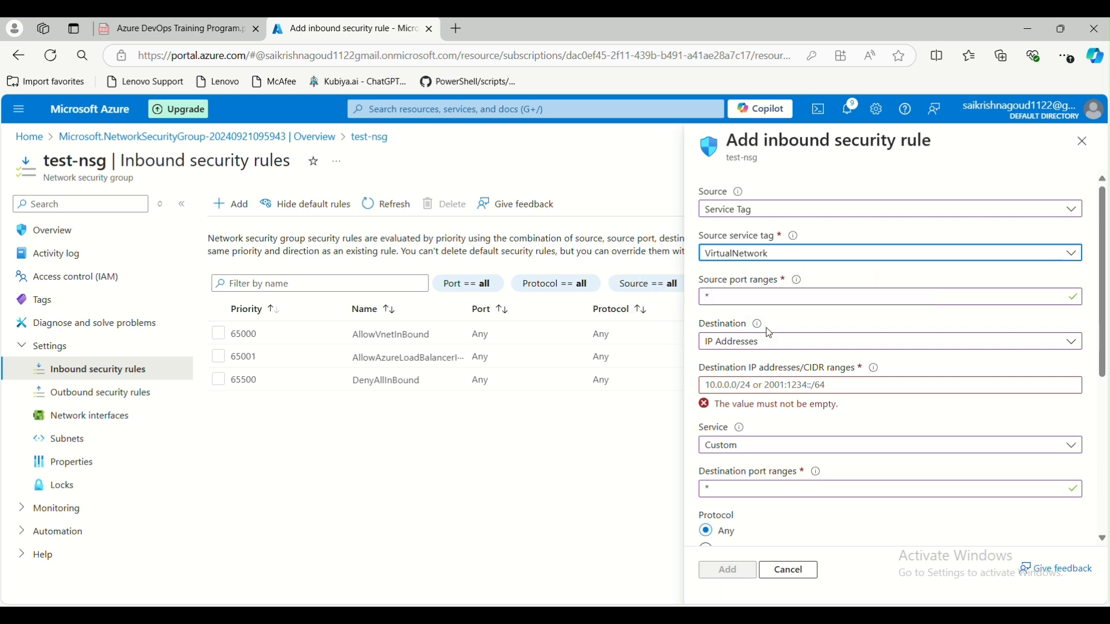
- Make the destination the Internet service tag
left_click(766, 351)
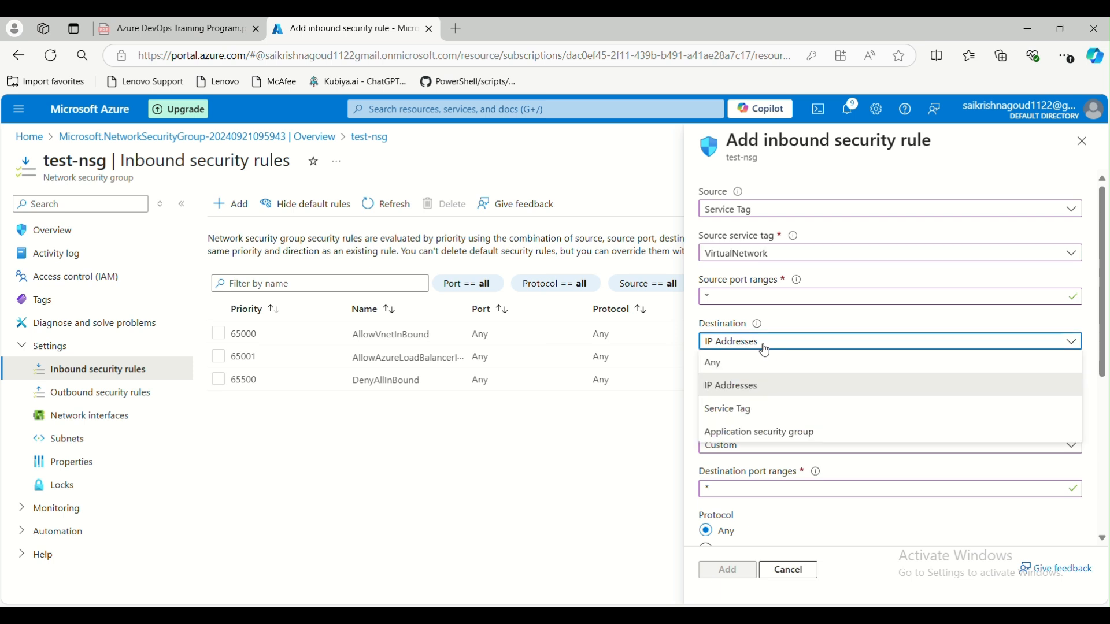
left_click(748, 409)
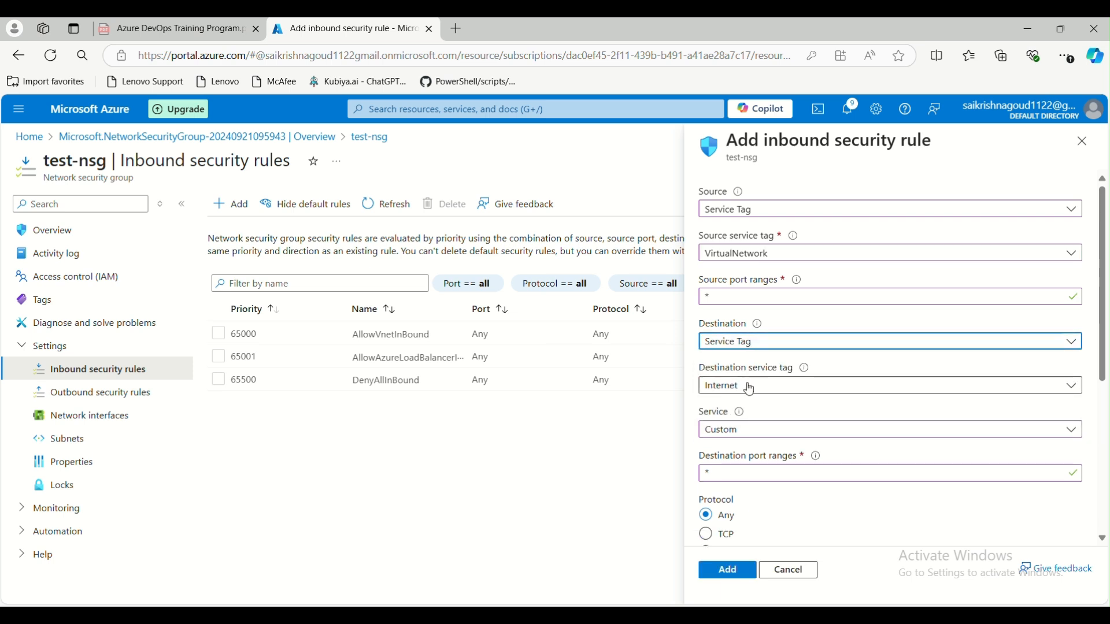
left_click(751, 387)
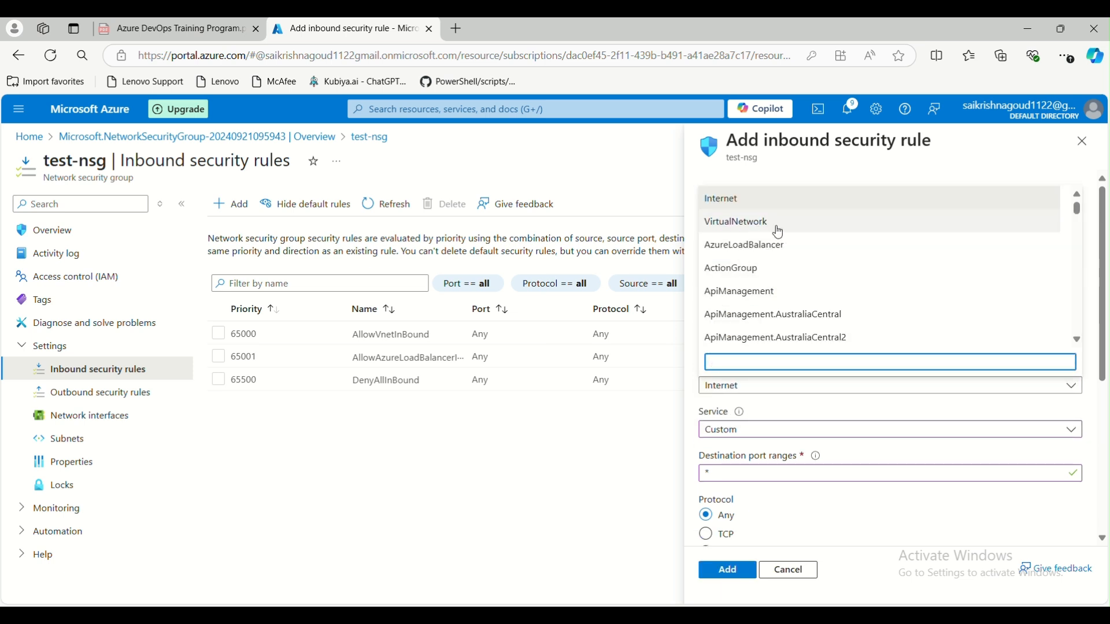
left_click(811, 397)
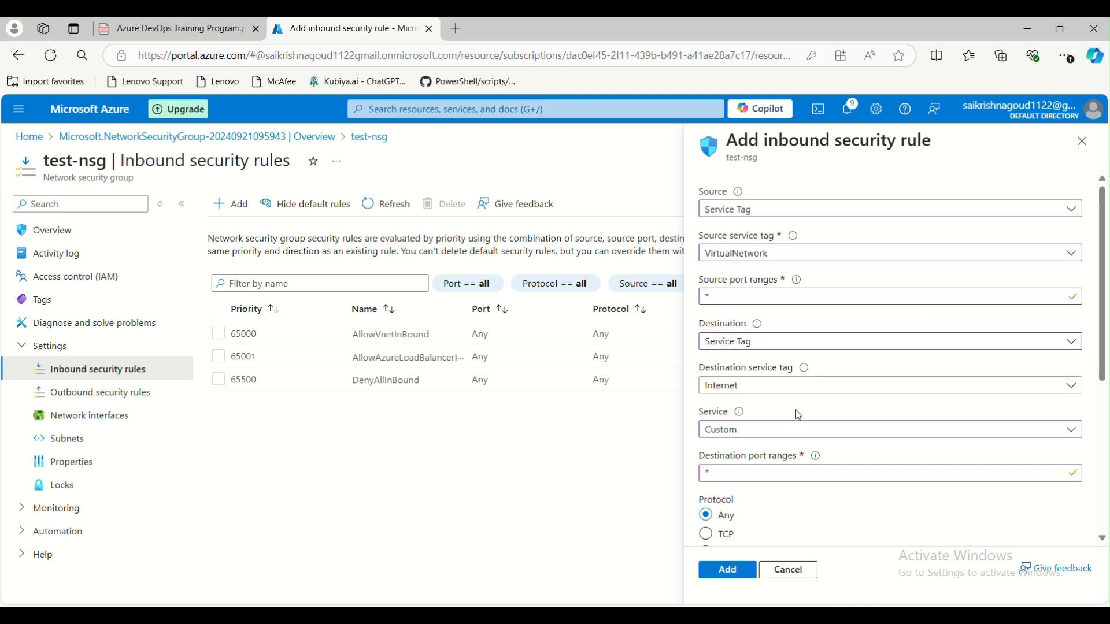
scroll(797, 393, "down", 3)
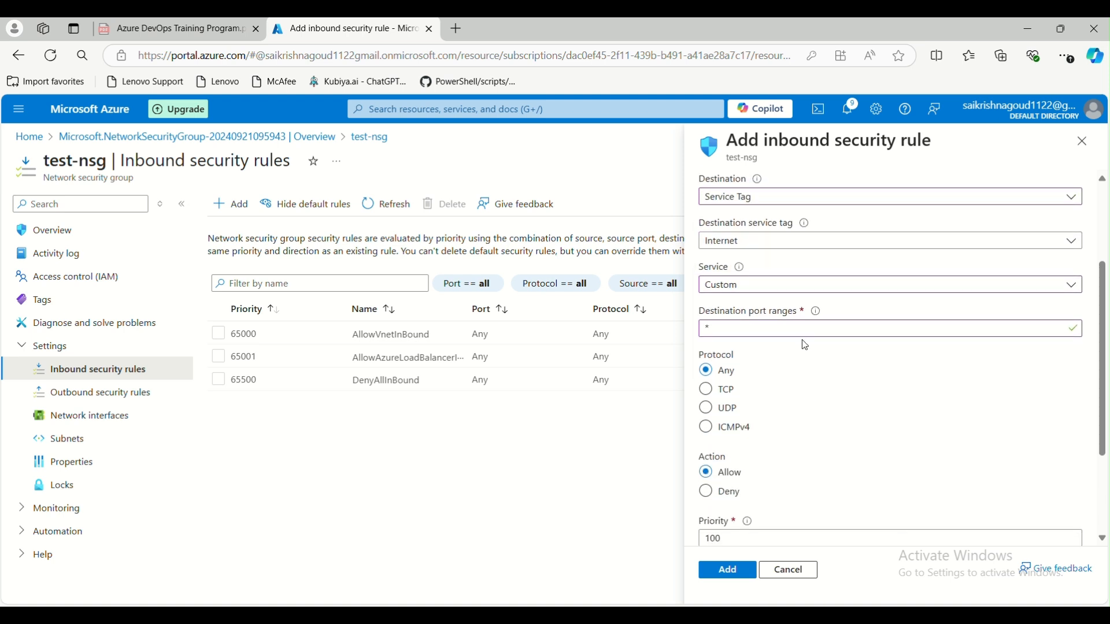
scroll(803, 366, "down", 3)
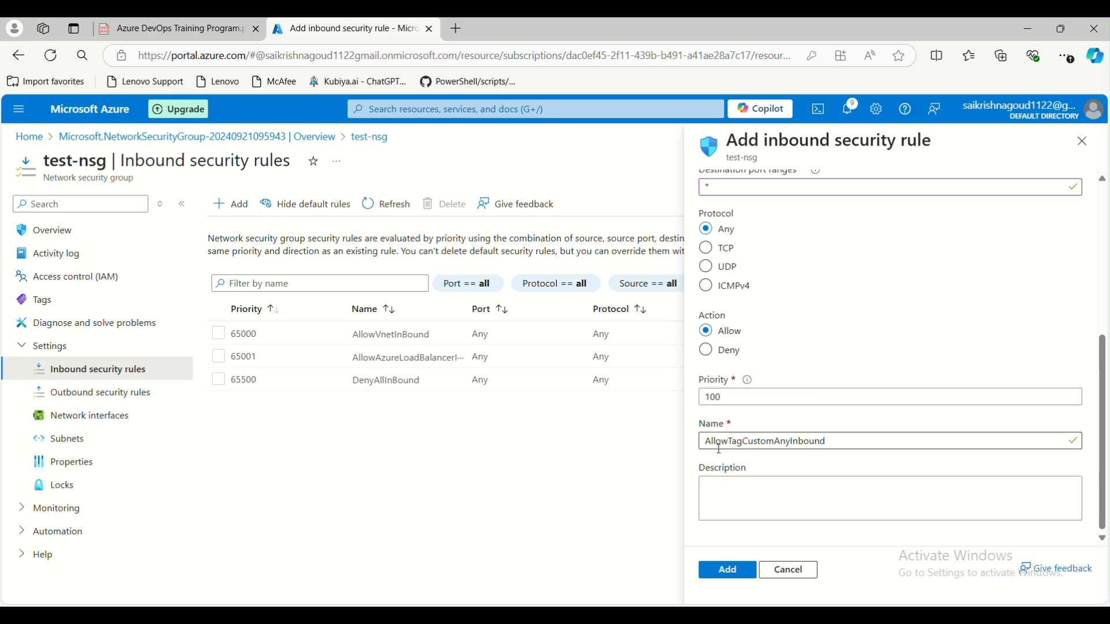
- Set priority to 100 and add the rule AllowTagCustomAnyInbound
left_click(790, 495)
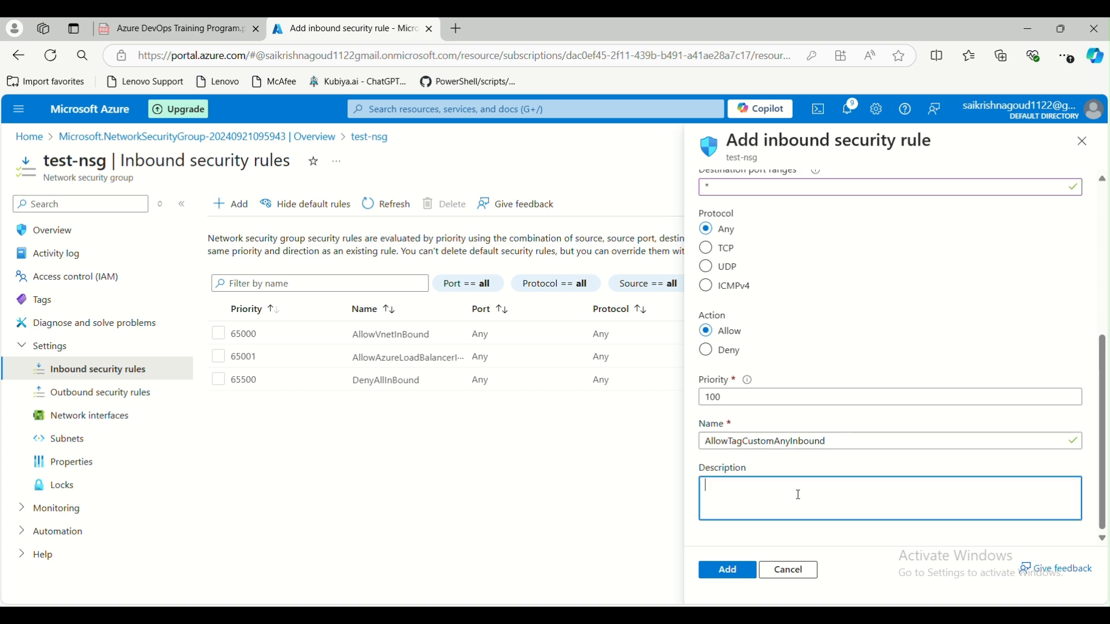
left_click(744, 398)
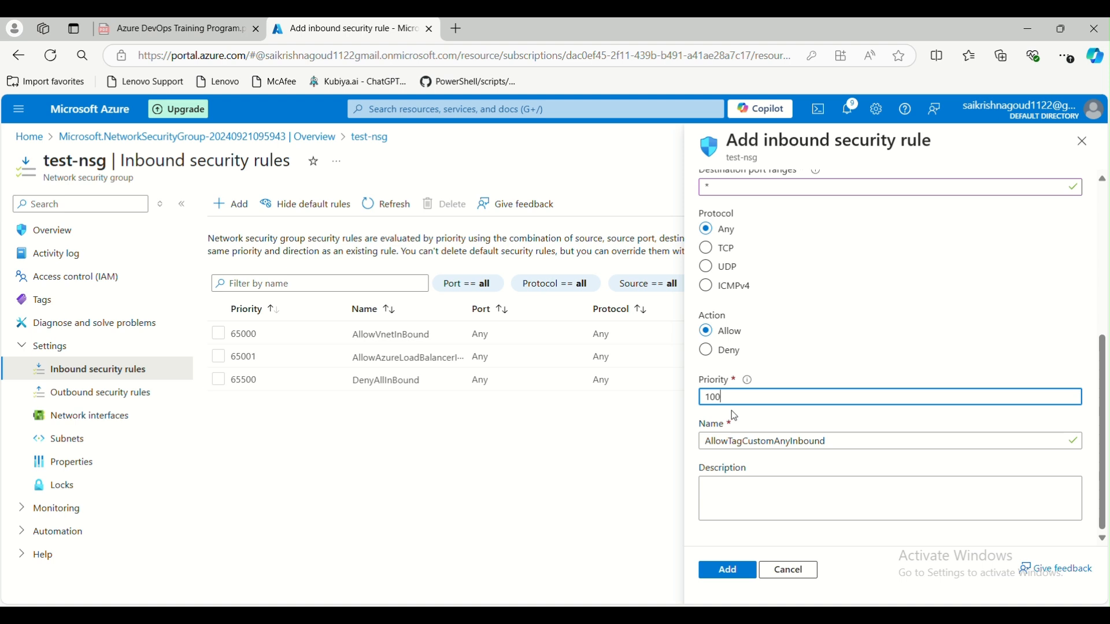
type("1")
key("BackSpace")
type("650")
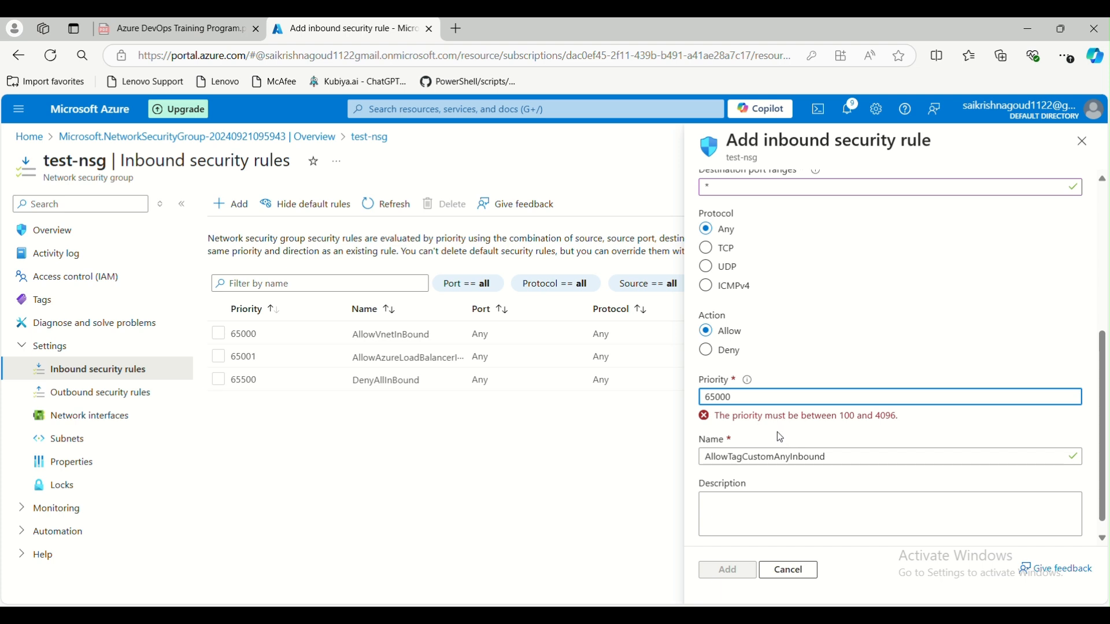
key("BackSpace")
key("BackSpace")
key("BackSpace")
key("BackSpace")
key("BackSpace")
type("100")
left_click(728, 569)
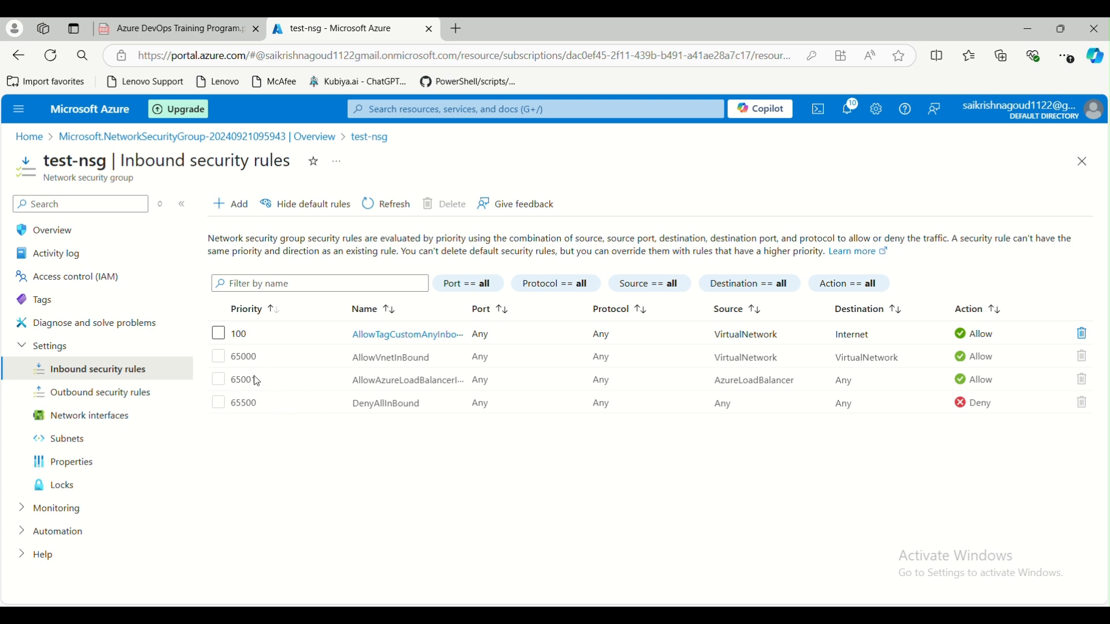
- Start a new outbound rule on test-nsg with source Any and service Custom
left_click(113, 396)
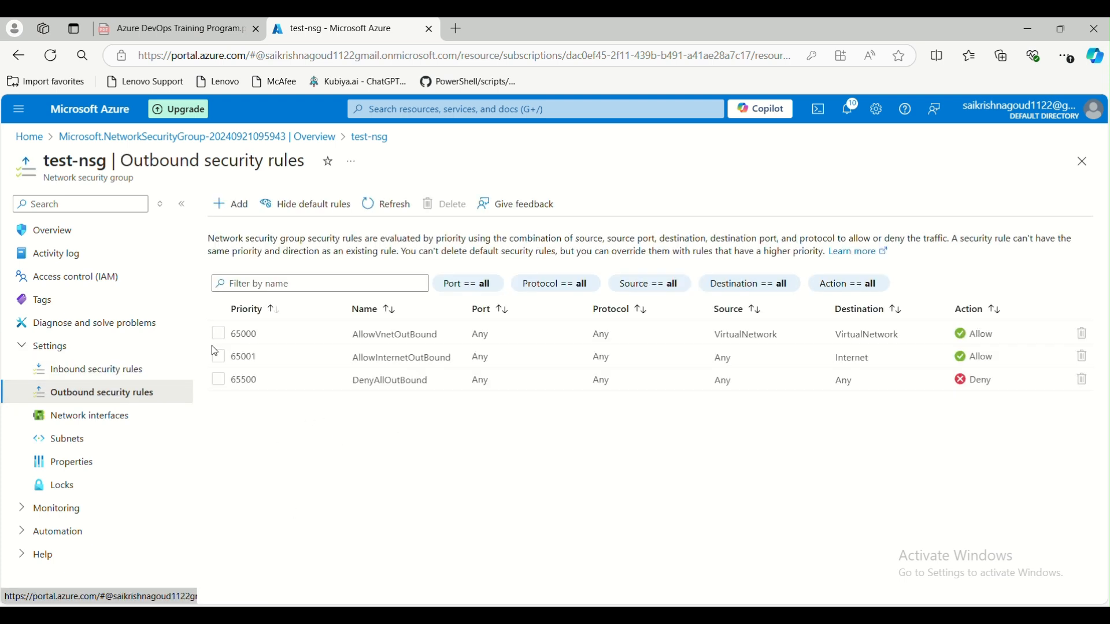
left_click(230, 204)
left_click(808, 213)
left_click(807, 212)
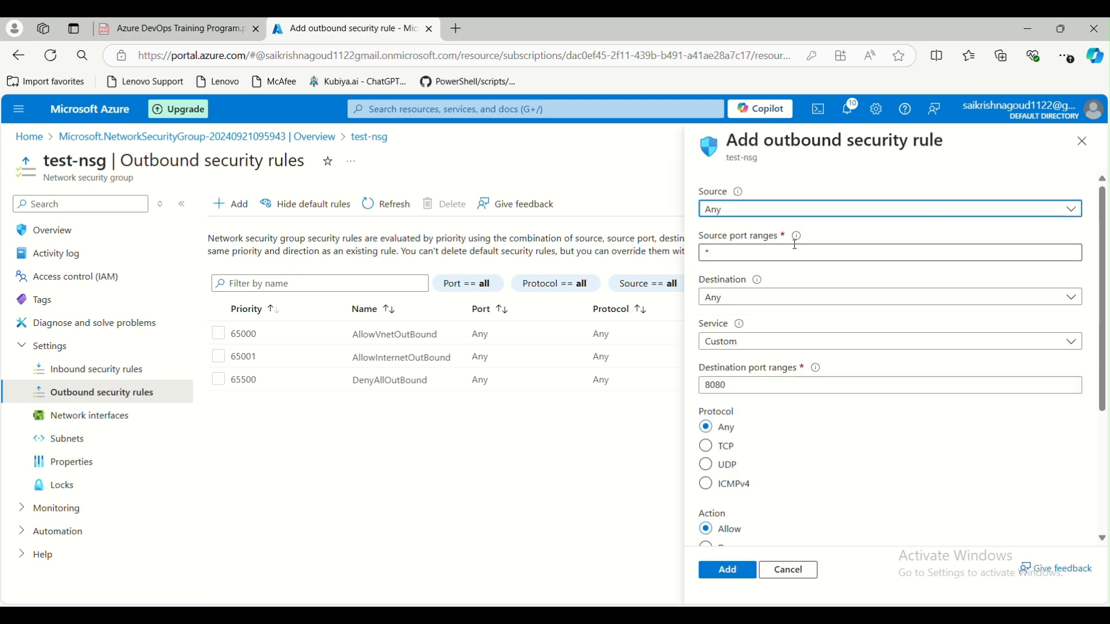
scroll(792, 295, "down", 3)
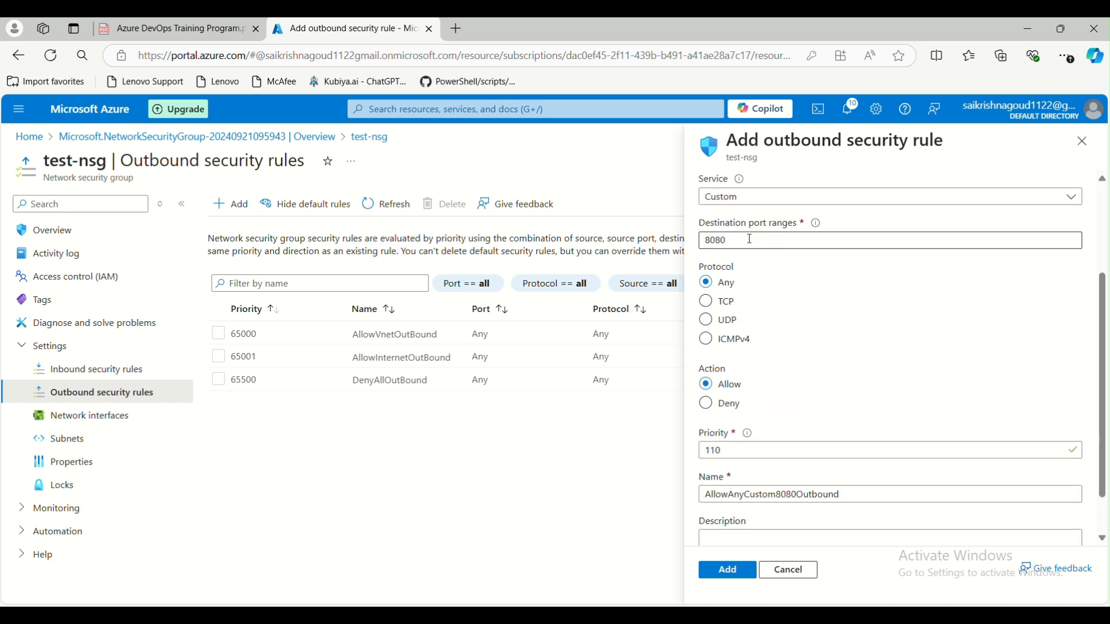
left_click(771, 200)
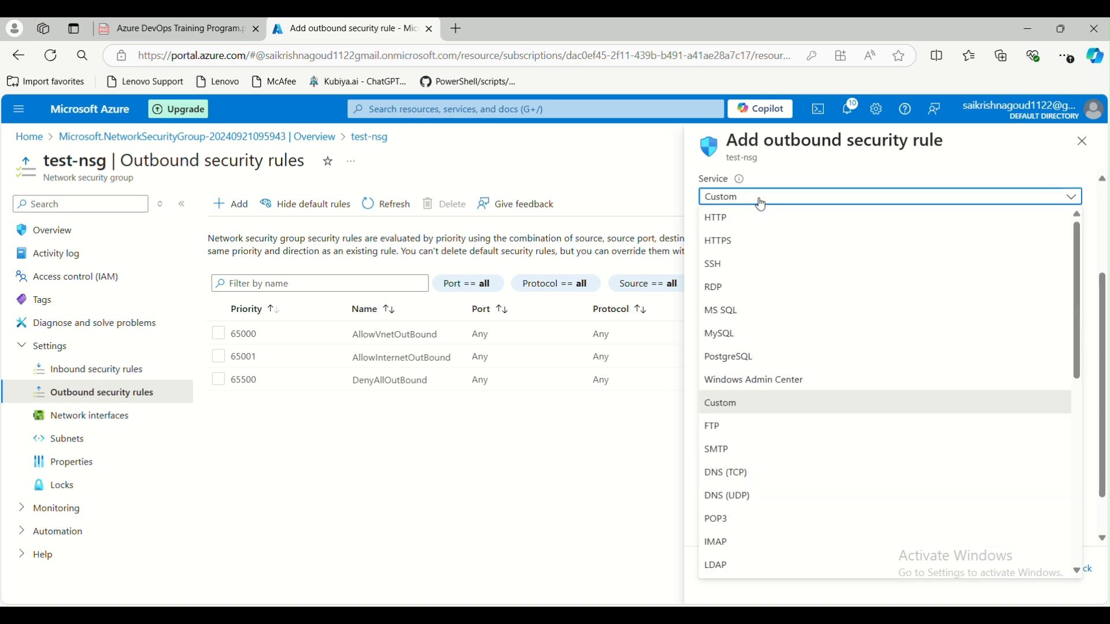
left_click(762, 205)
- Set its destination port to * and edit priority, then discard the draft rule
left_click_drag(729, 241, 692, 246)
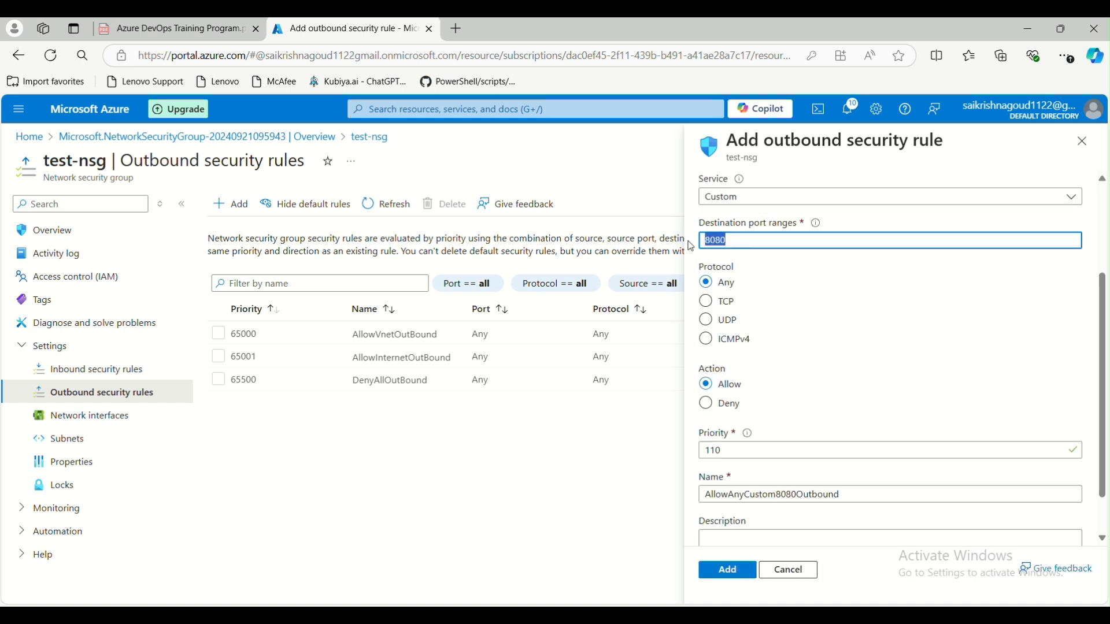
type("*")
scroll(752, 399, "down", 1)
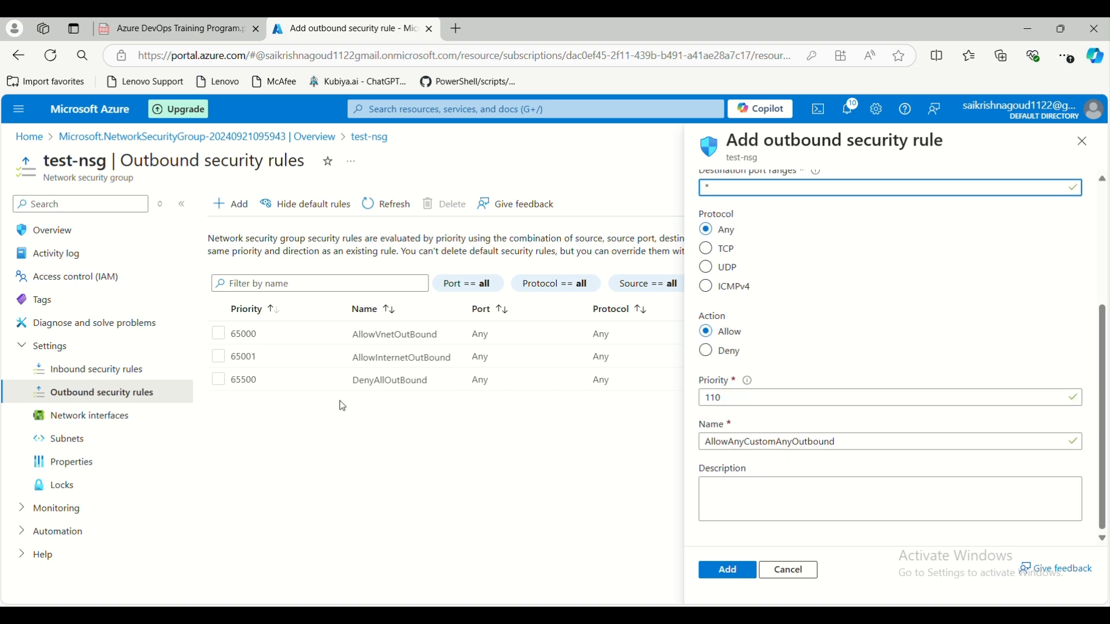
double_click(748, 398)
type("1")
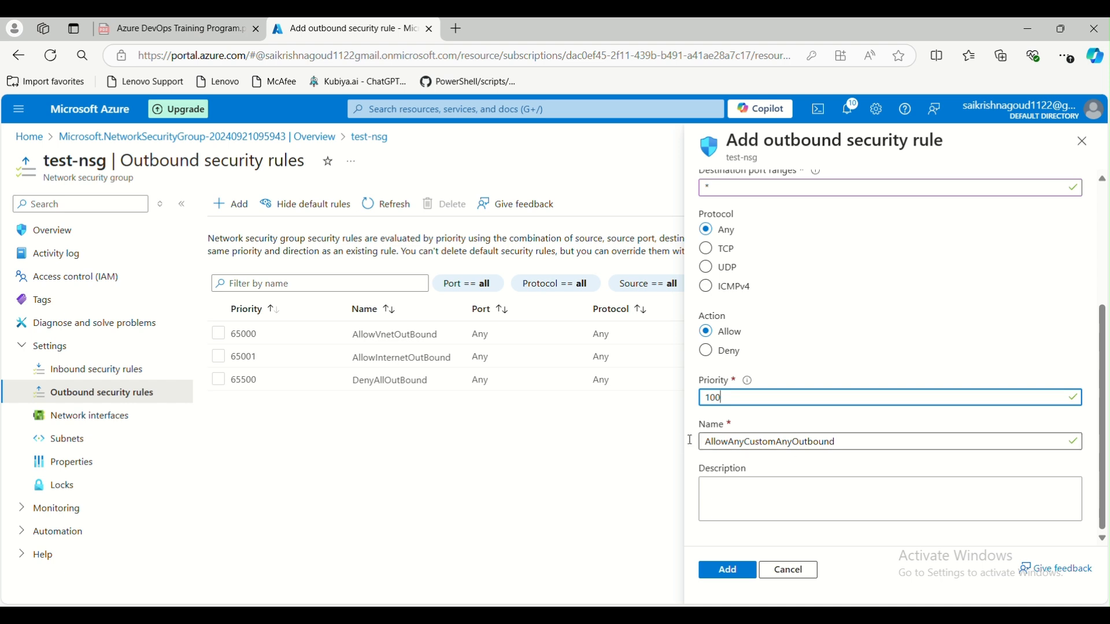
left_click(794, 573)
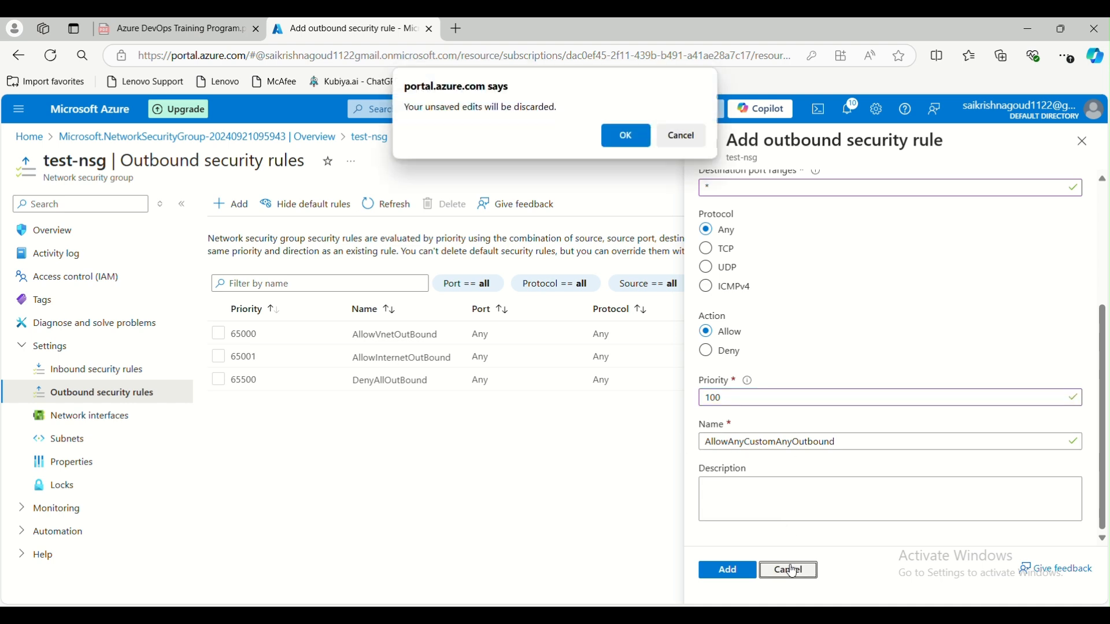
left_click(627, 137)
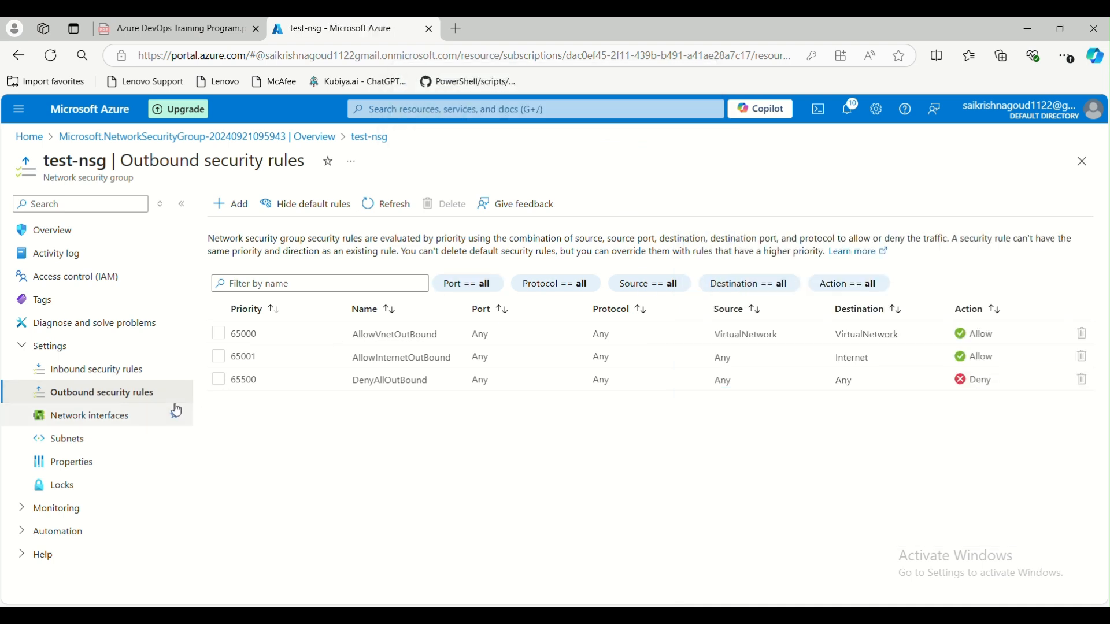
left_click(127, 367)
left_click(123, 398)
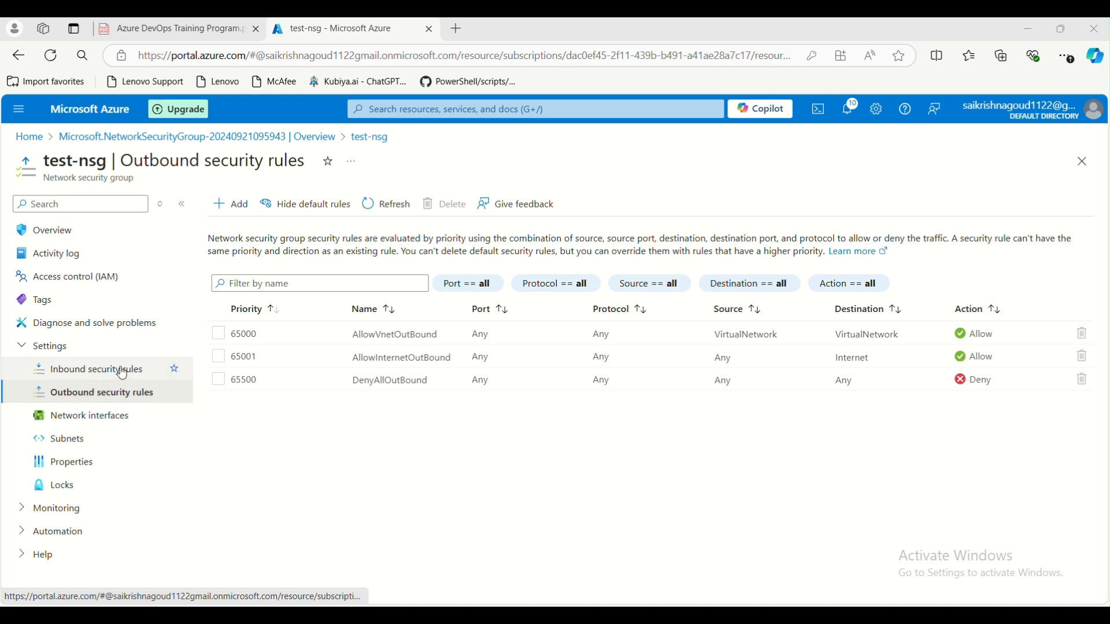
- View test-nsg's network interfaces, which list none, then switch to the Paint diagram
left_click(114, 425)
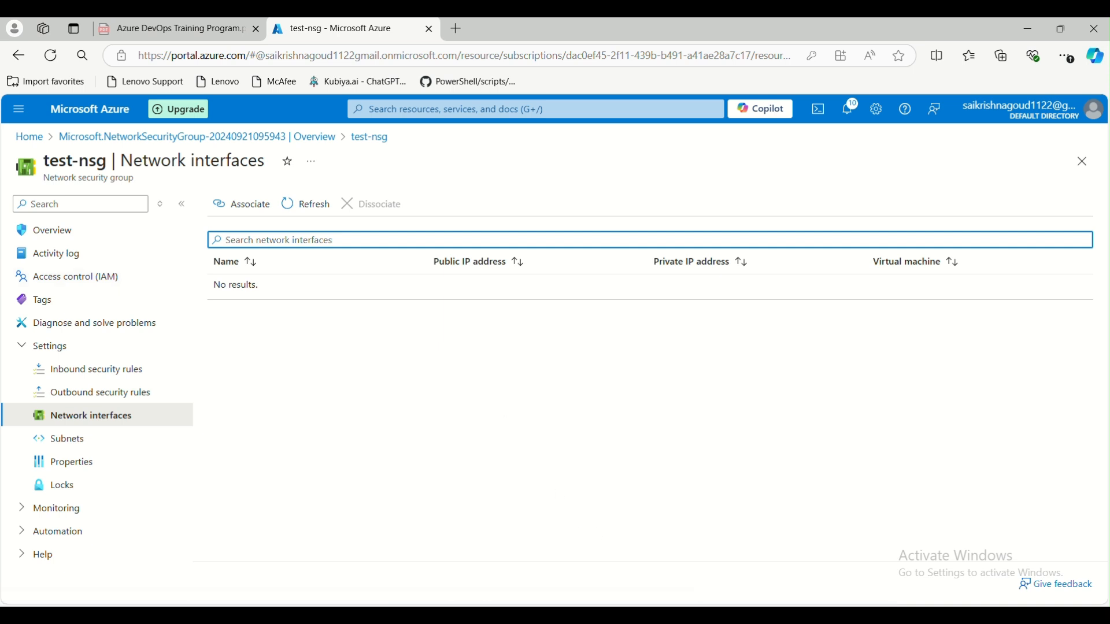
mouse_move(750, 615)
left_click(752, 555)
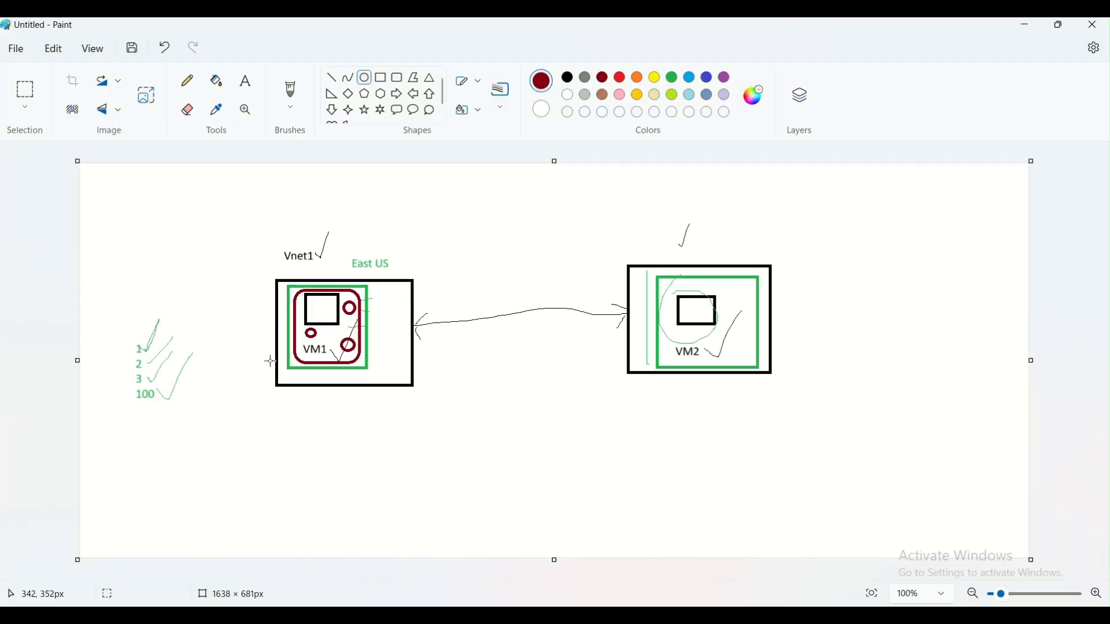
- Draw a pencil checkmark in VM2's small inner square, then return to the Azure portal
left_click(257, 86)
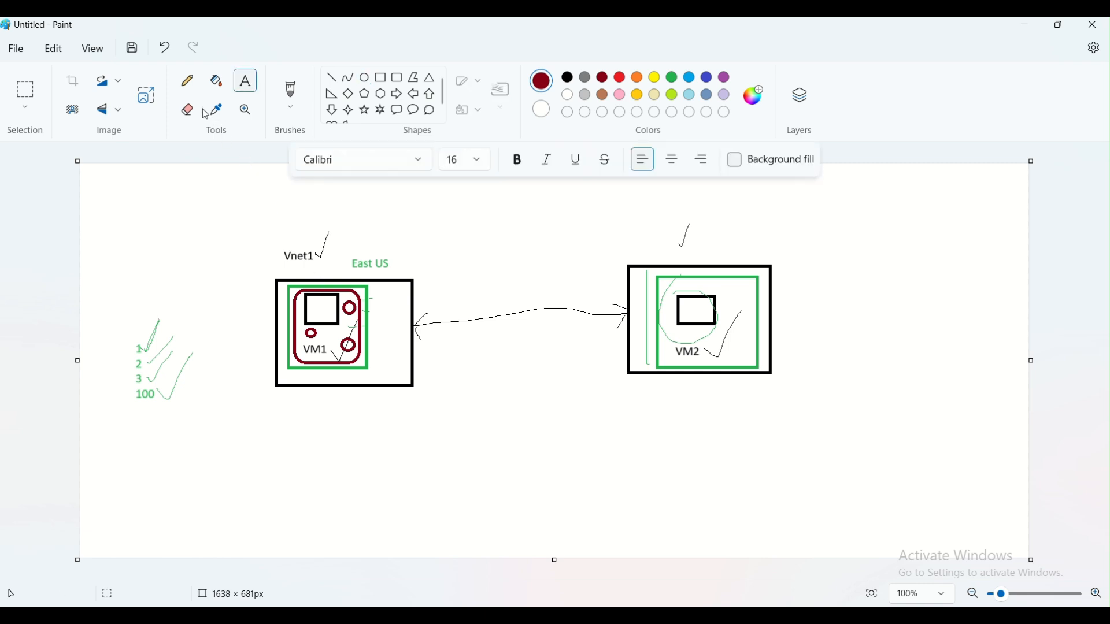
left_click(187, 81)
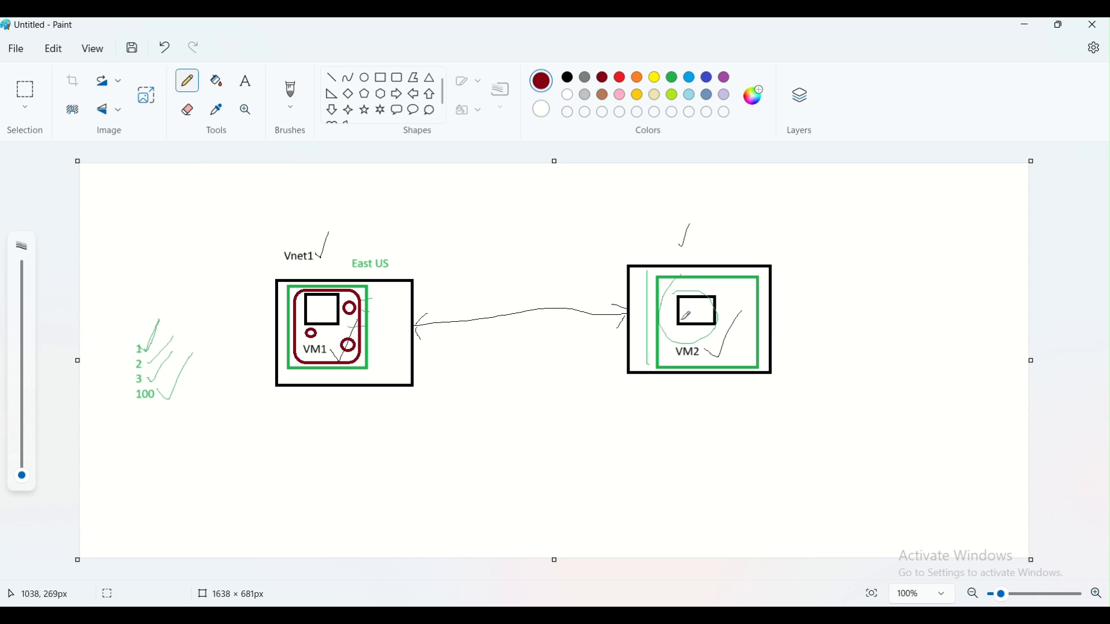
left_click_drag(687, 312, 707, 298)
left_click(466, 615)
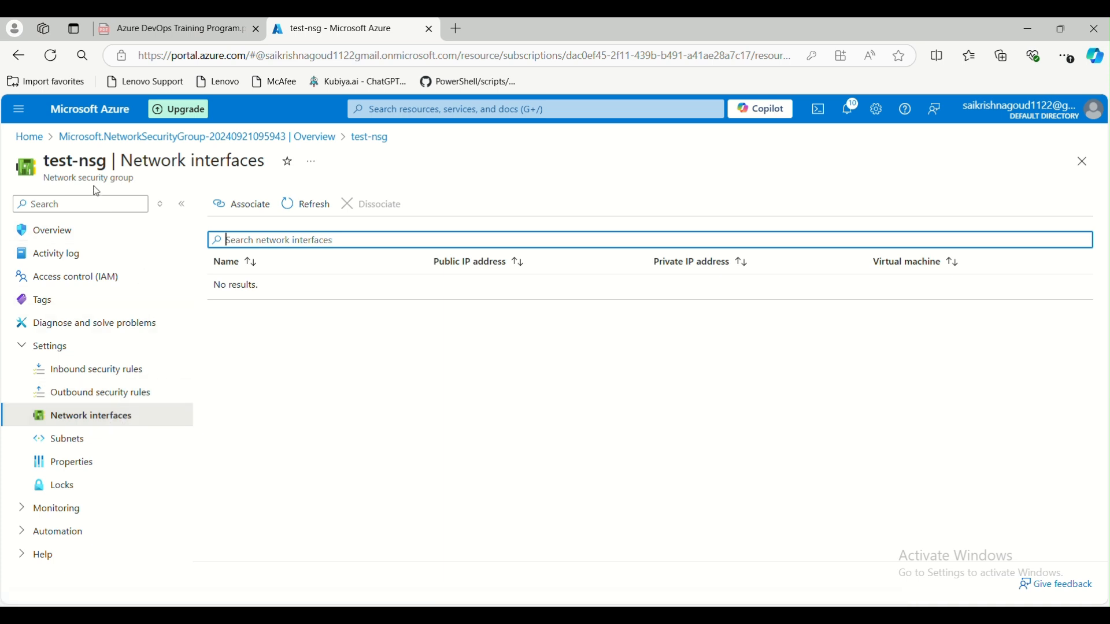
- Find no network interfaces to associate with test-nsg, then view its Subnets page
left_click(233, 218)
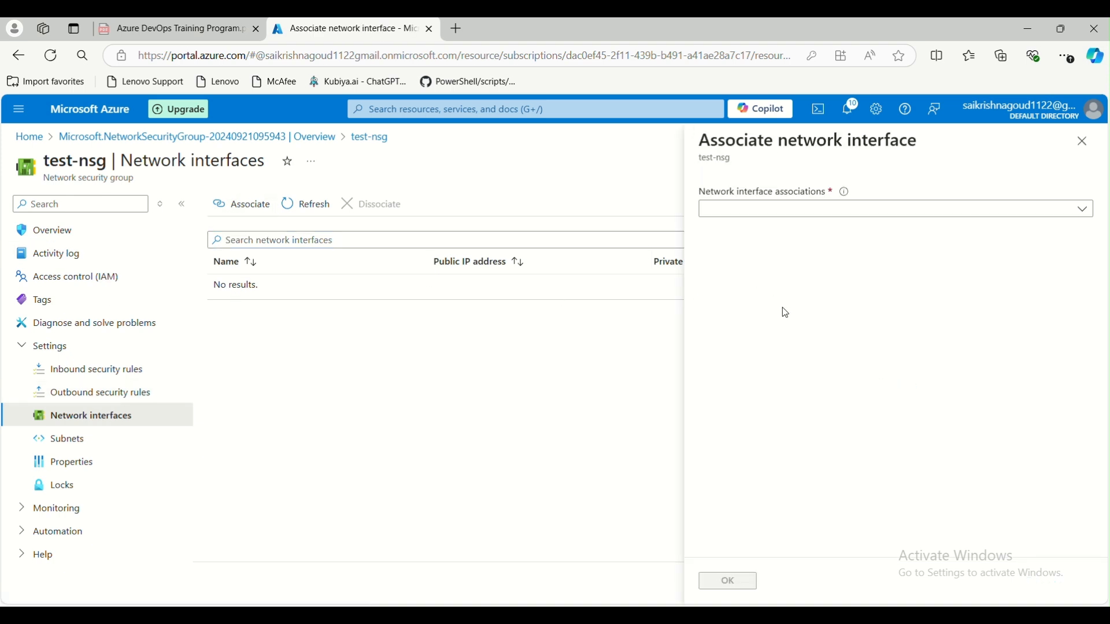
left_click(880, 208)
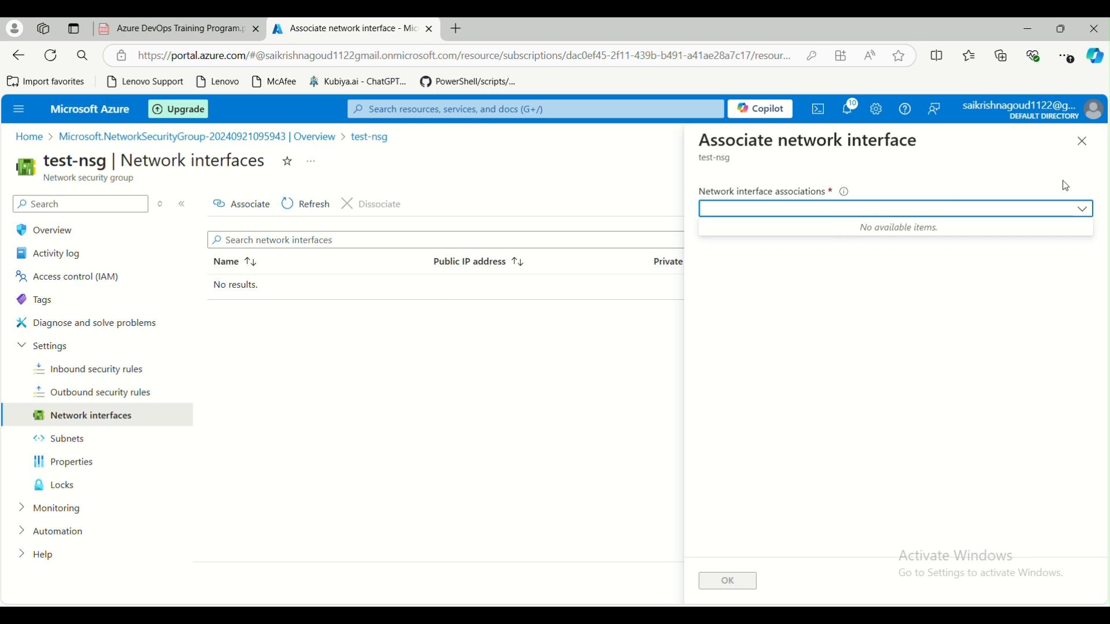
left_click(1083, 141)
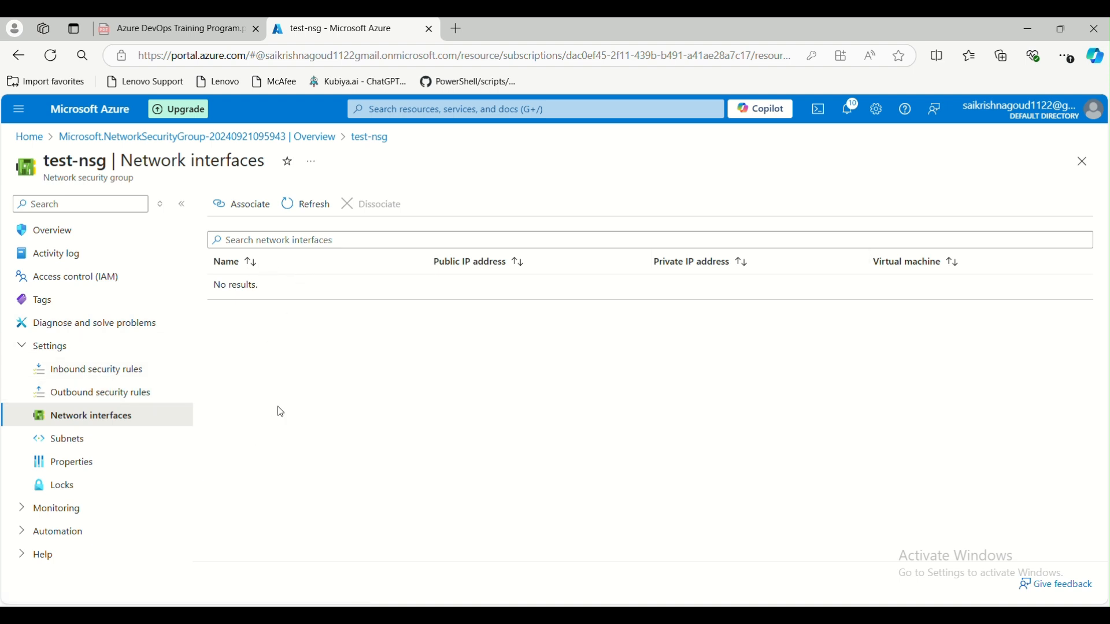
left_click(95, 441)
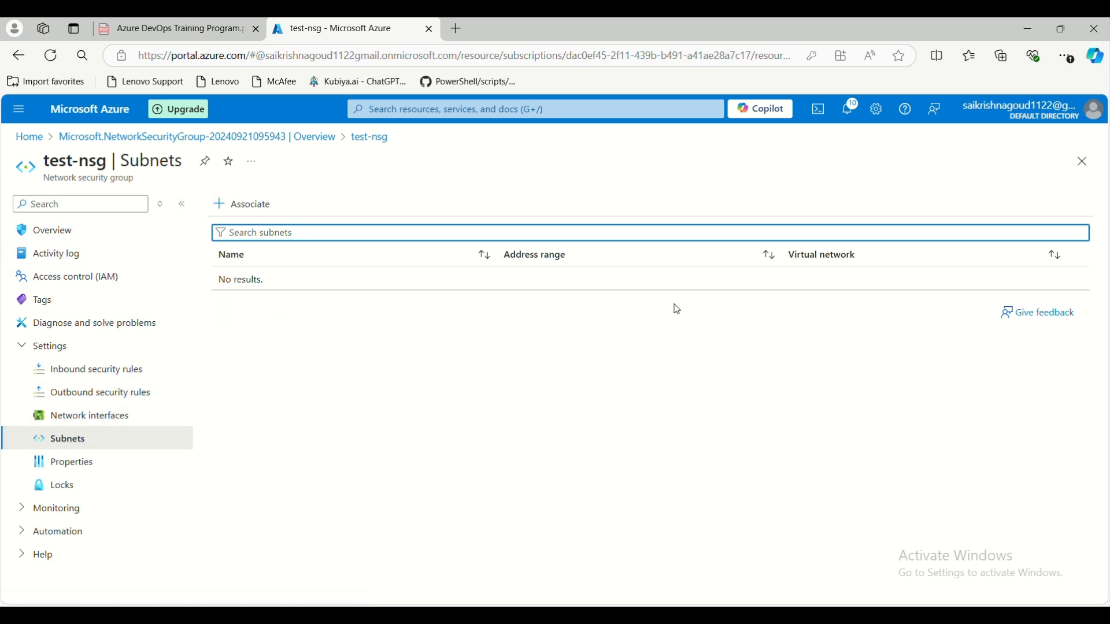
- Begin a test-nsg subnet association by picking hub-vnet and test-subnet
left_click(249, 206)
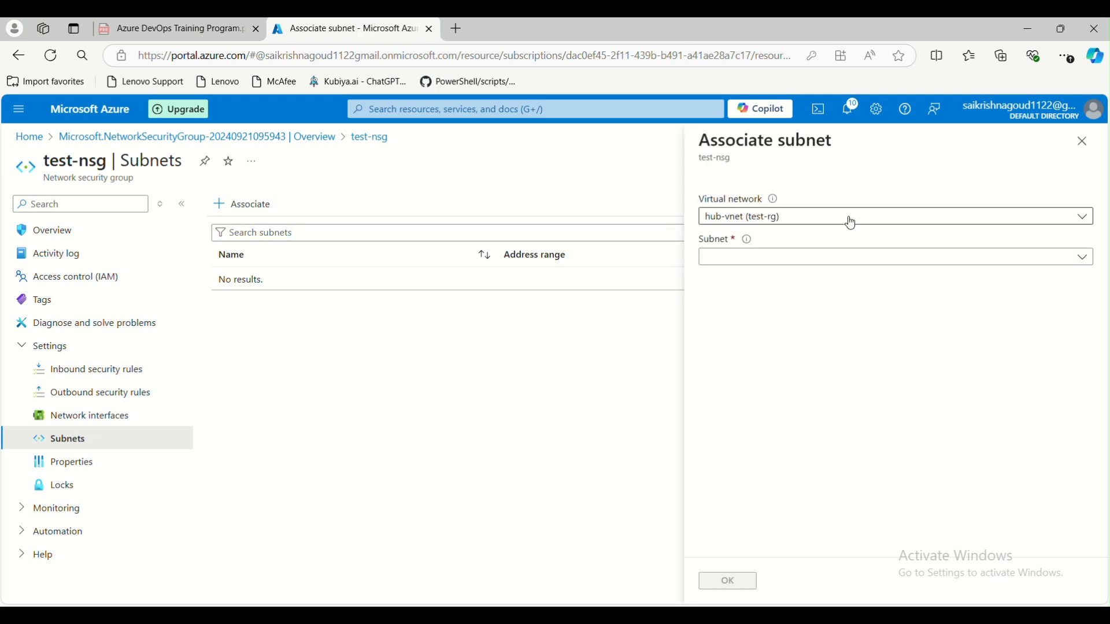
left_click(903, 221)
left_click(894, 223)
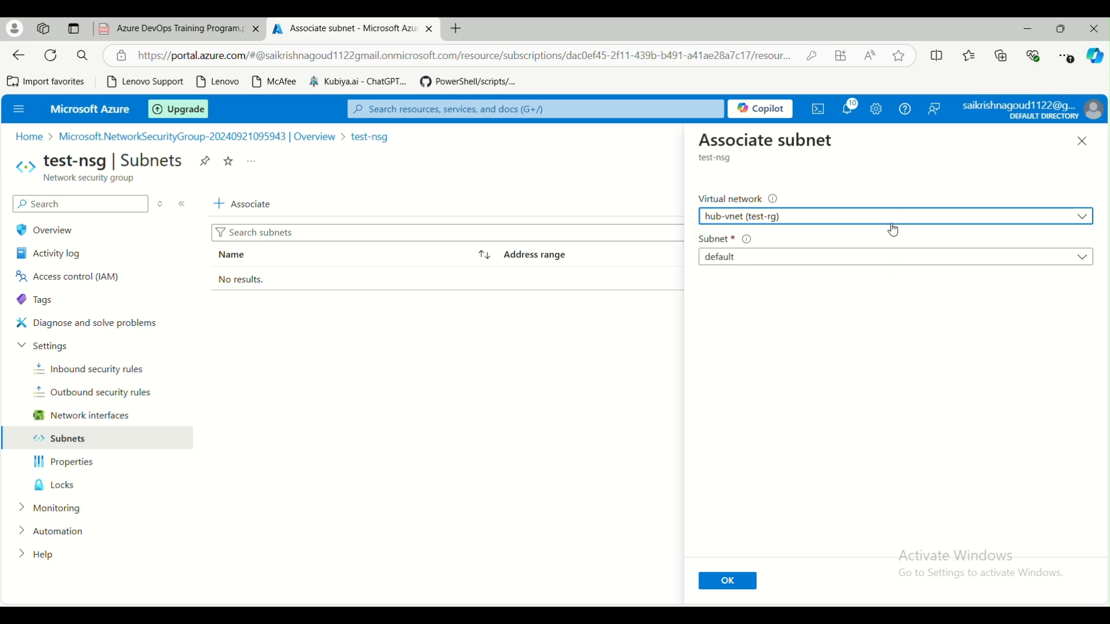
left_click(867, 259)
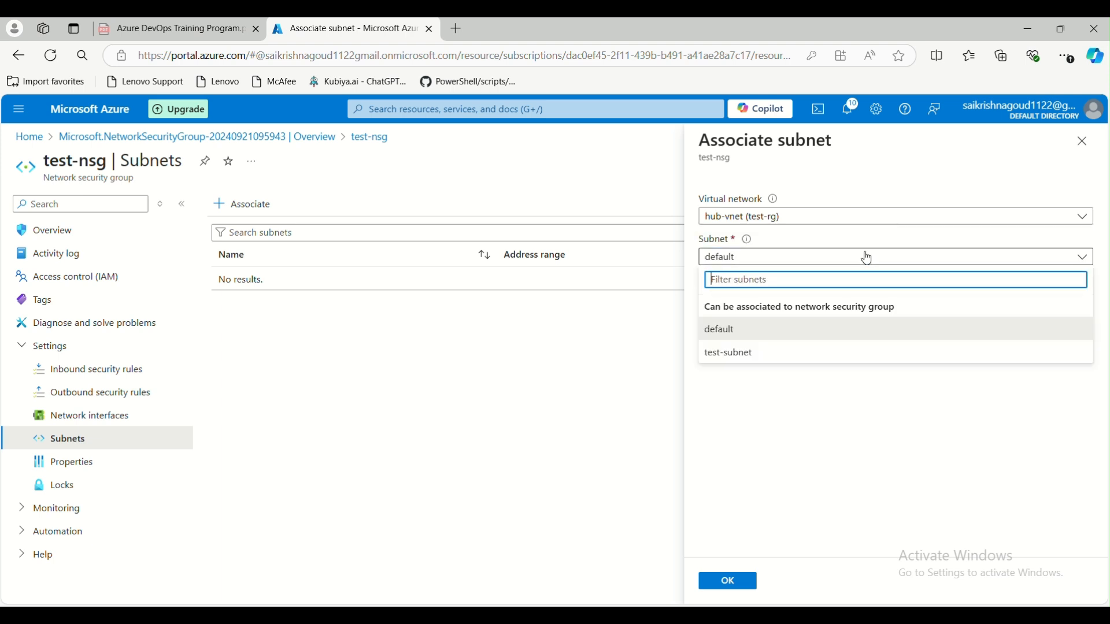
left_click(782, 357)
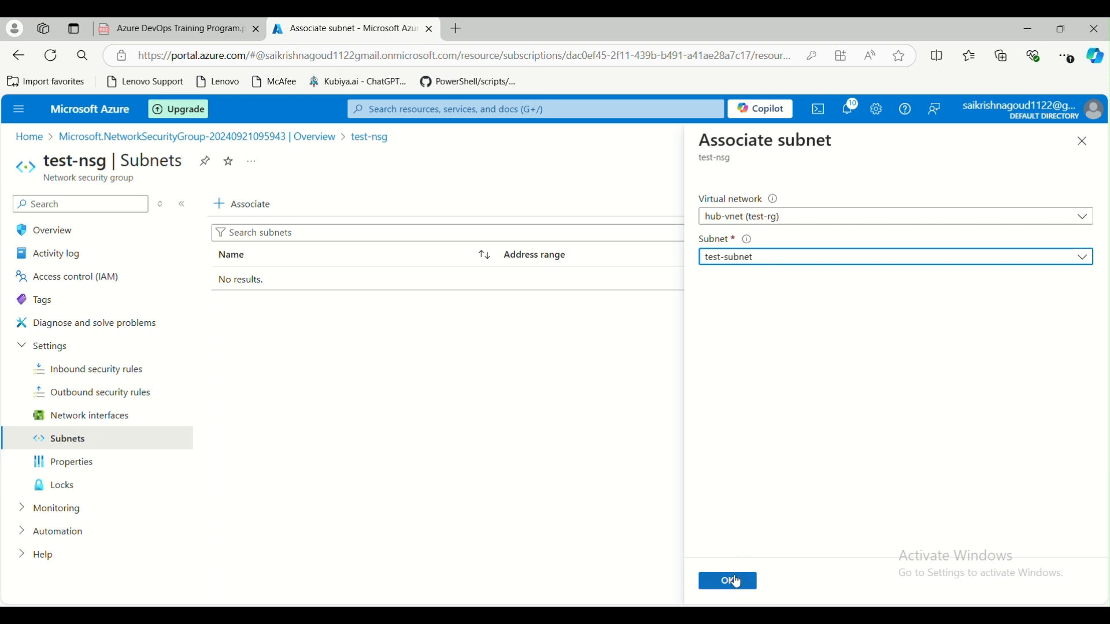
left_click(773, 217)
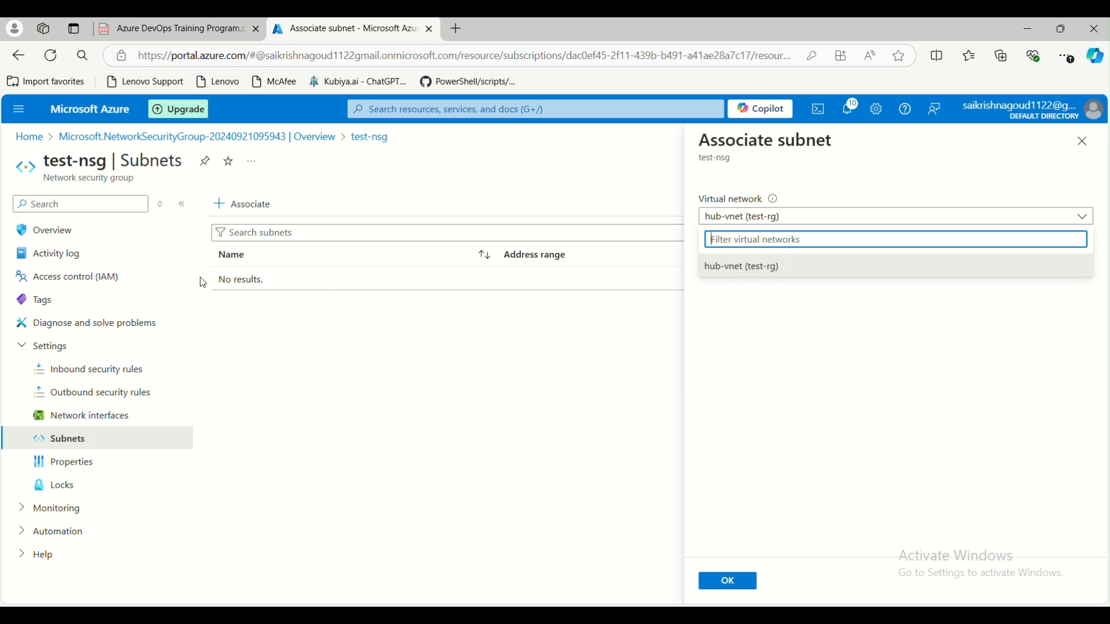
- Reselect hub-vnet (test-rg) and test-subnet, save the association to test-nsg, and return Home
left_click(71, 230)
left_click(683, 137)
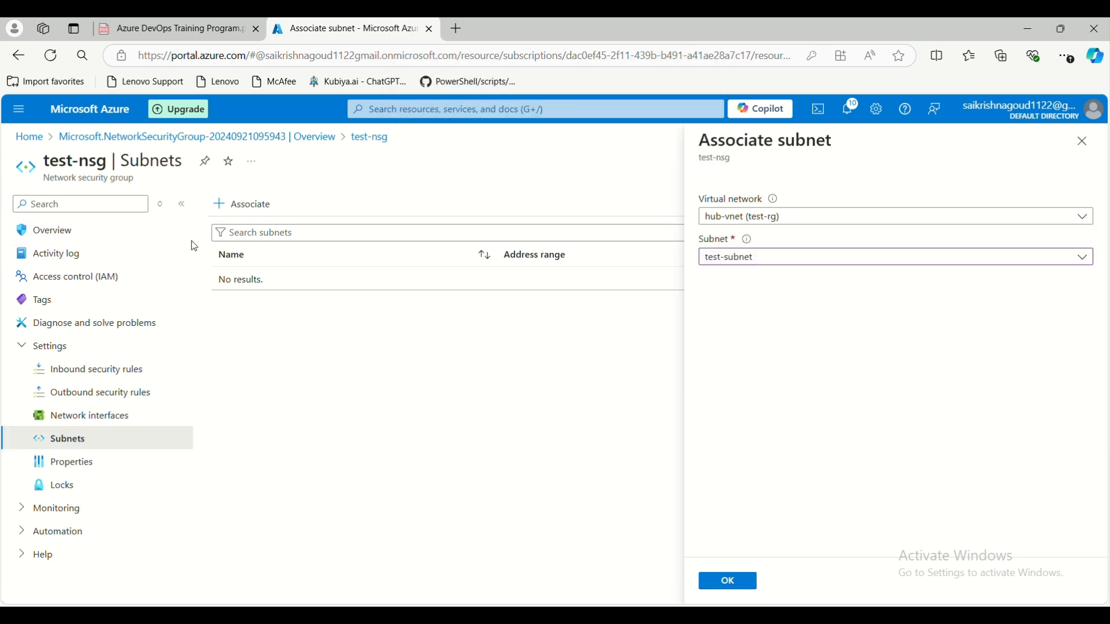
left_click(767, 221)
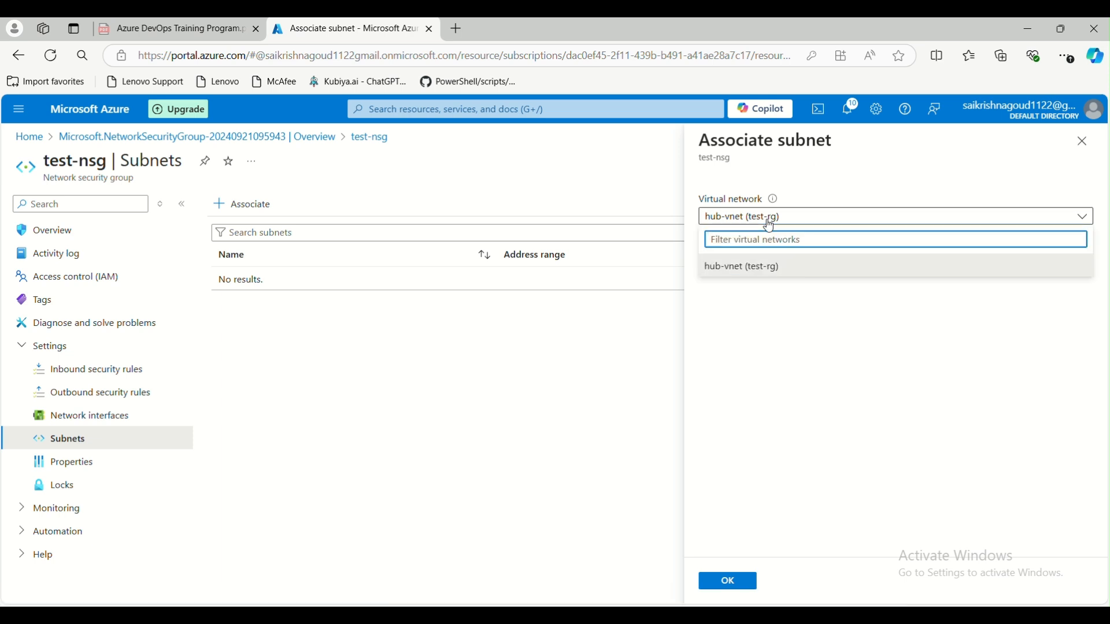
left_click(758, 266)
left_click(758, 260)
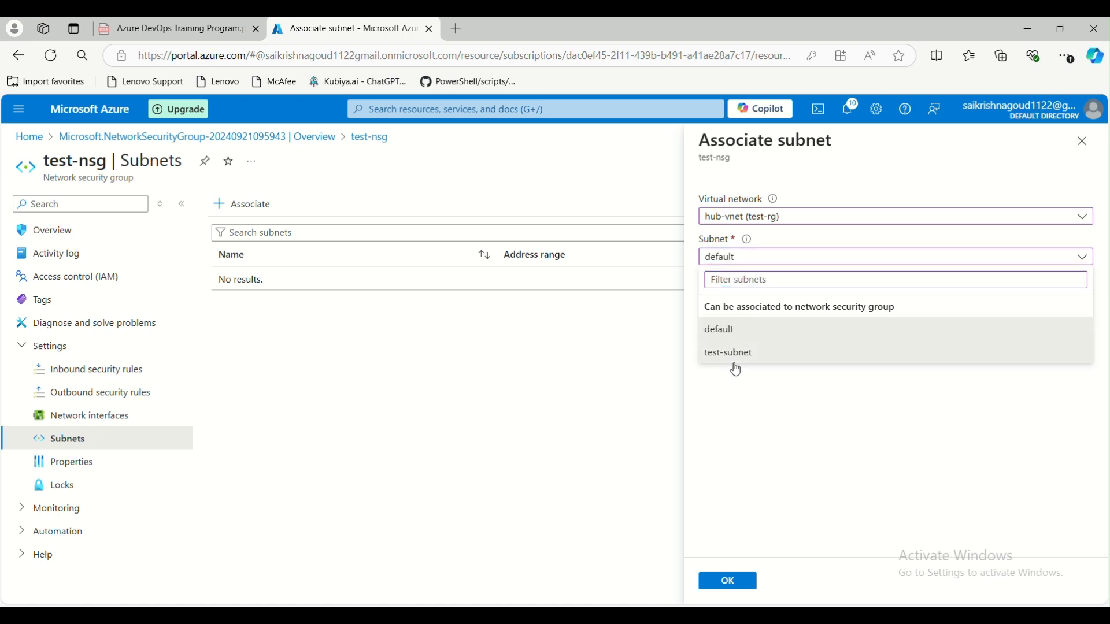
left_click(739, 356)
left_click(733, 580)
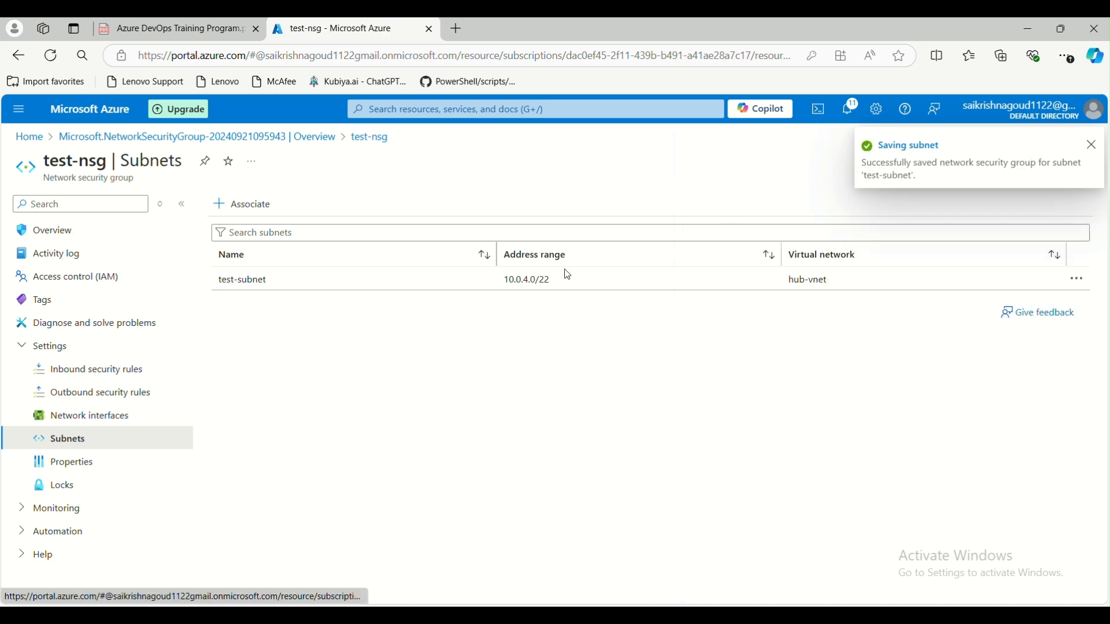
left_click(29, 137)
- Check hub-vnet's Subnets list to confirm test-subnet now uses test-nsg
left_click(209, 404)
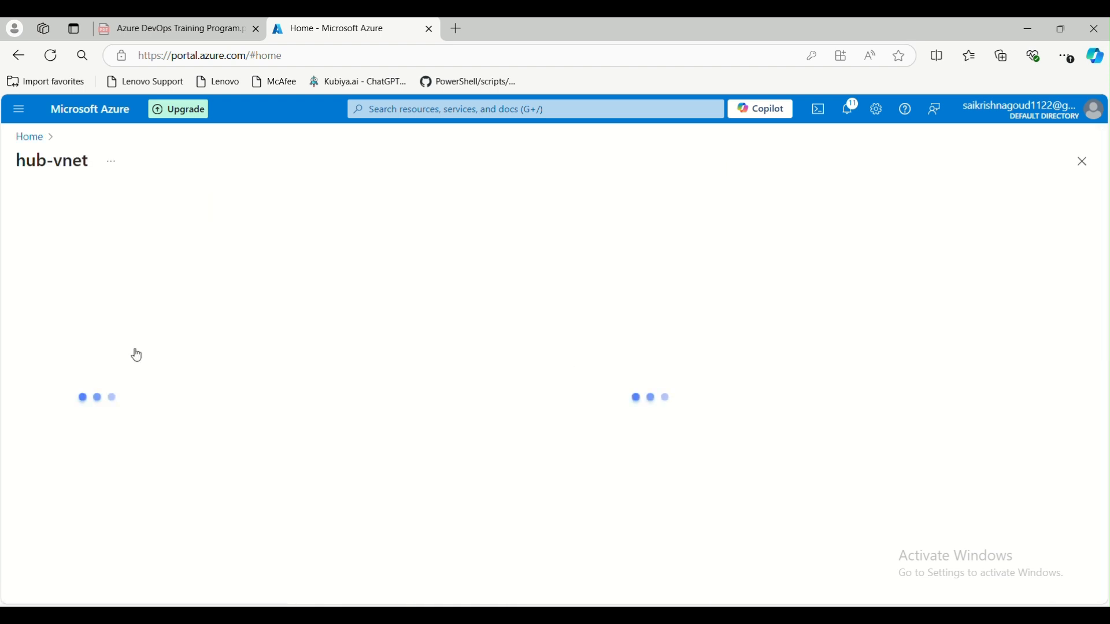
left_click(97, 418)
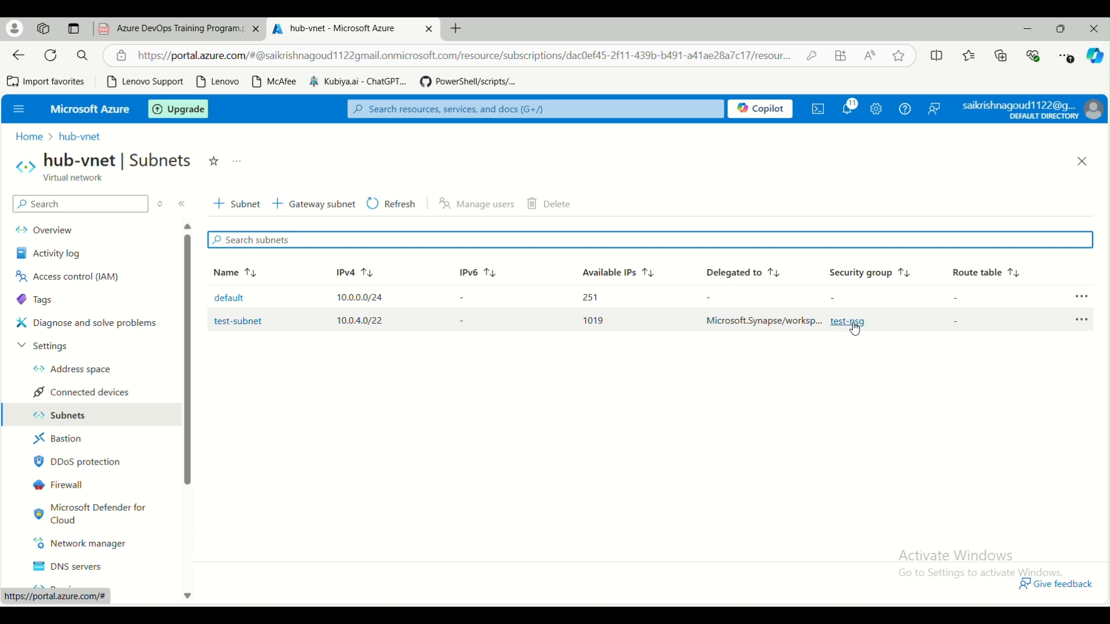
left_click(30, 137)
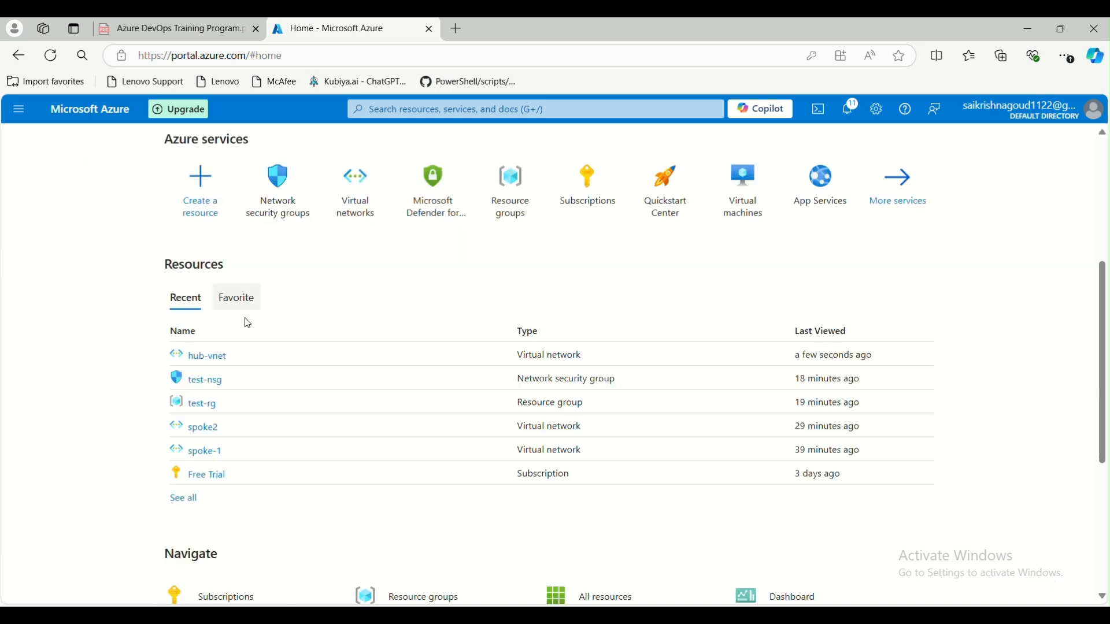
- Review test-nsg's overview, including its East US location, and open its inbound security rules
left_click(199, 380)
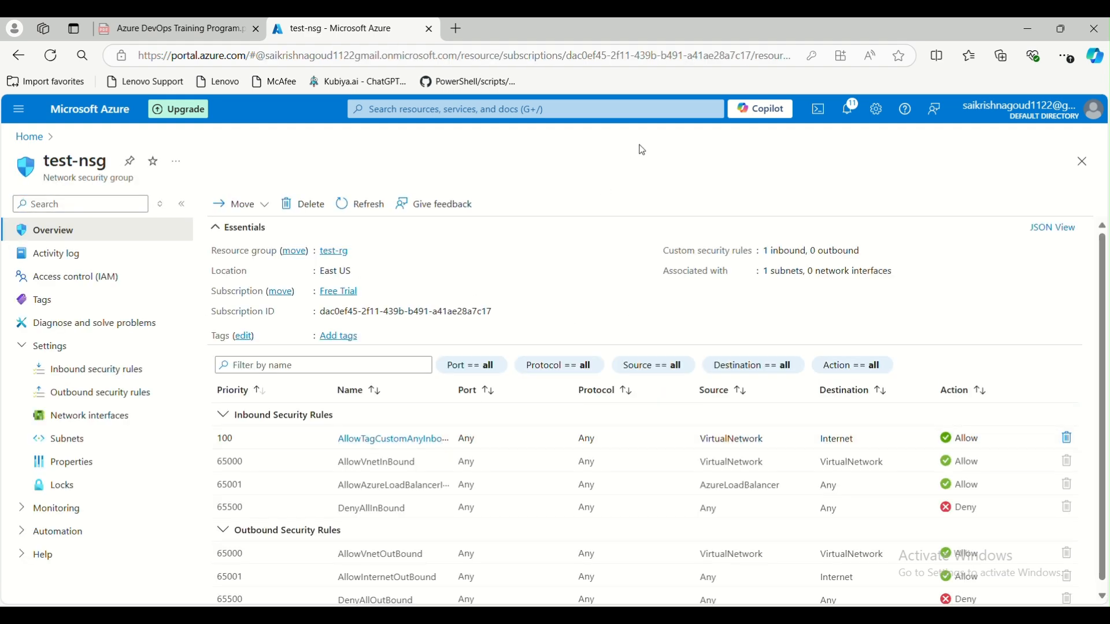
left_click_drag(320, 274, 338, 276)
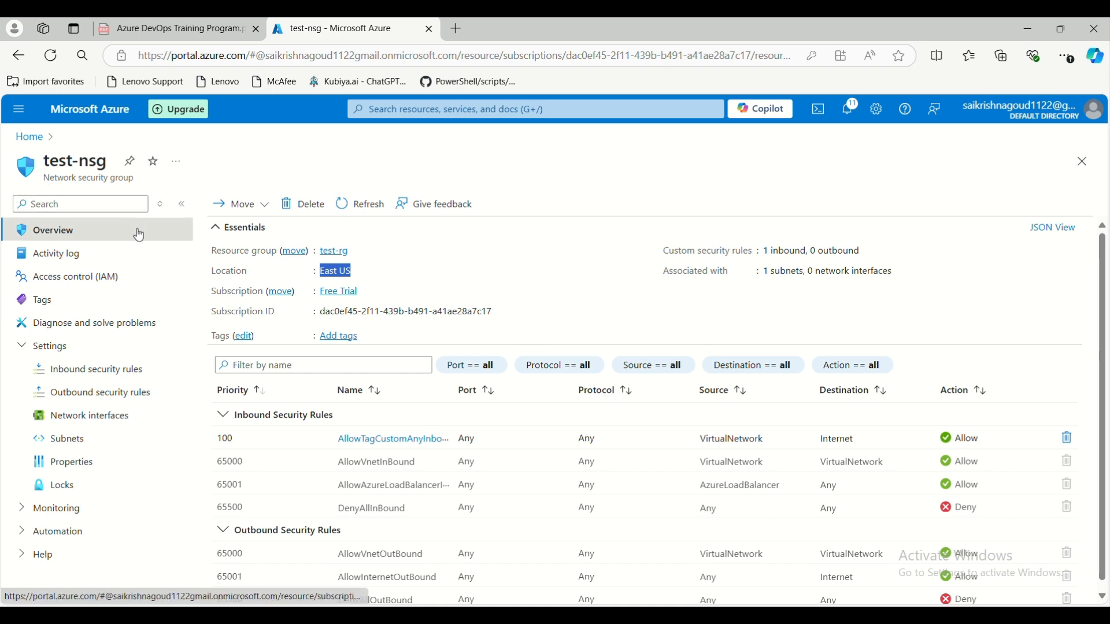
left_click_drag(45, 179, 145, 177)
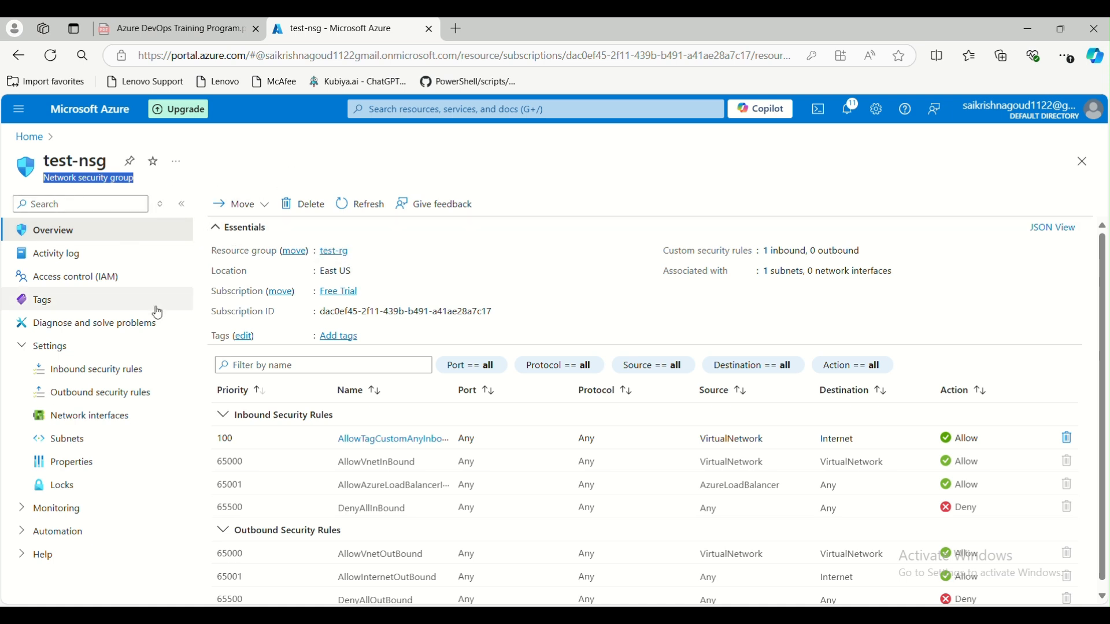
left_click(115, 369)
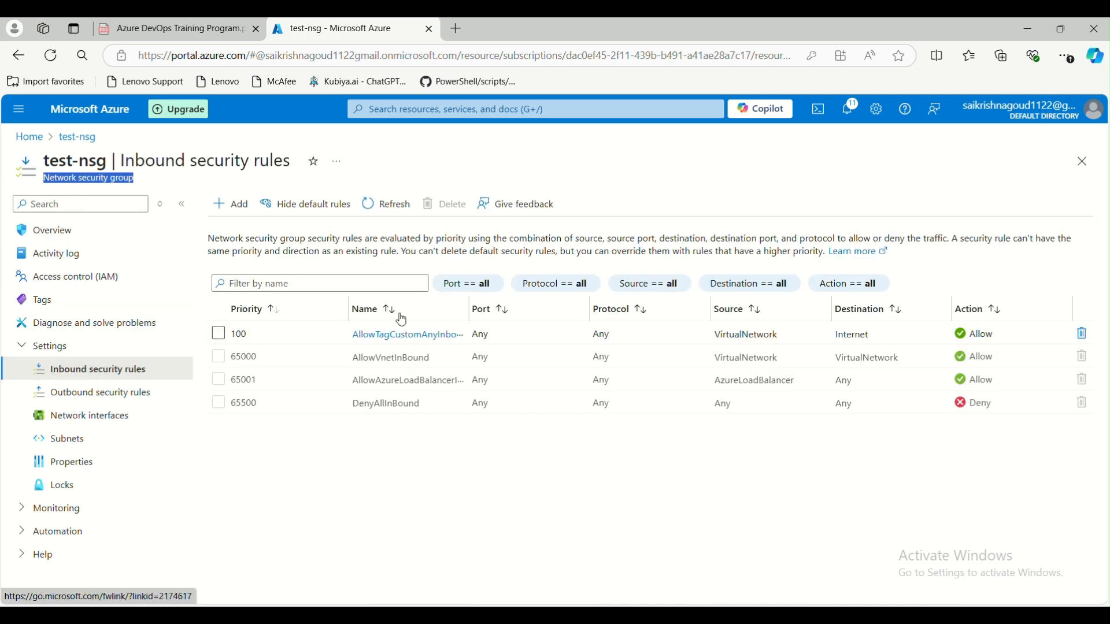
- Inspect AllowTagCustomAnyInbound's source port ranges, close it unchanged, and return Home
left_click(406, 336)
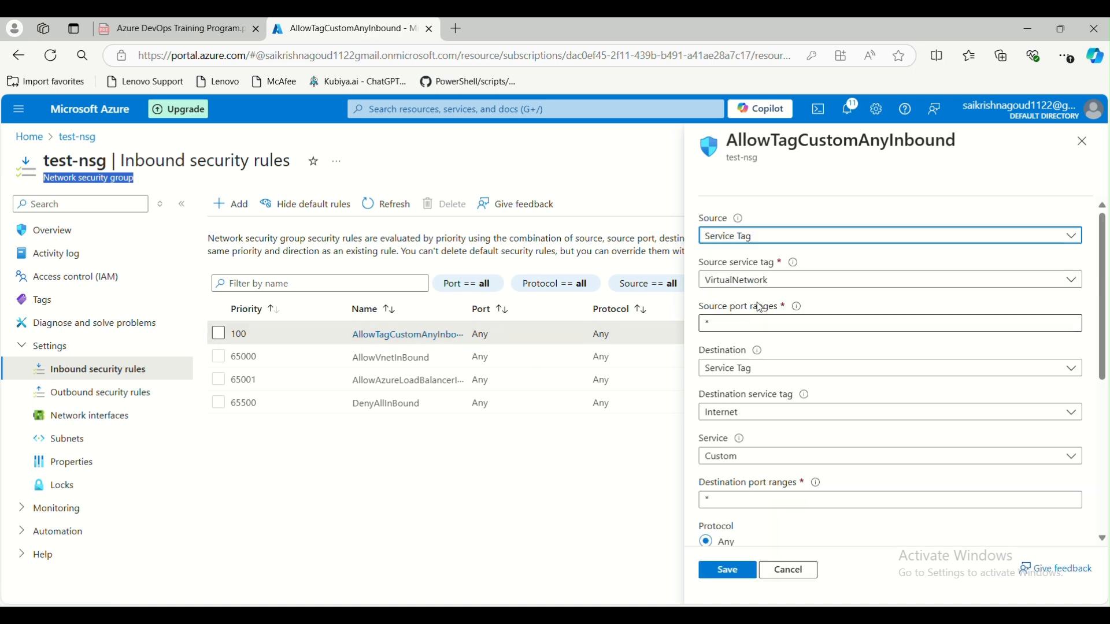
left_click(721, 323)
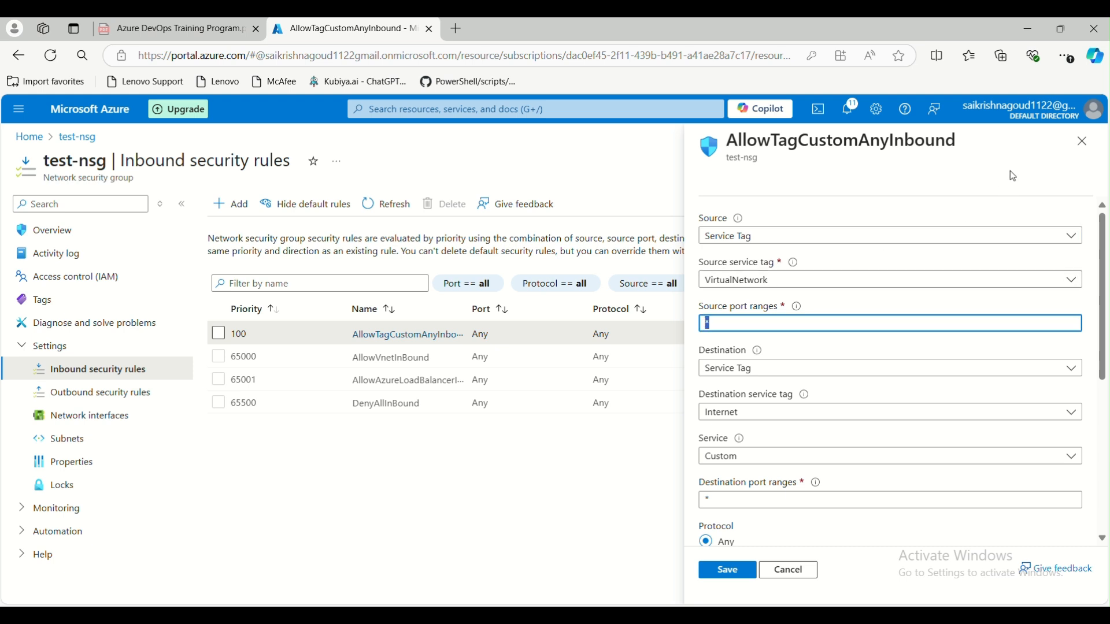
left_click(1082, 141)
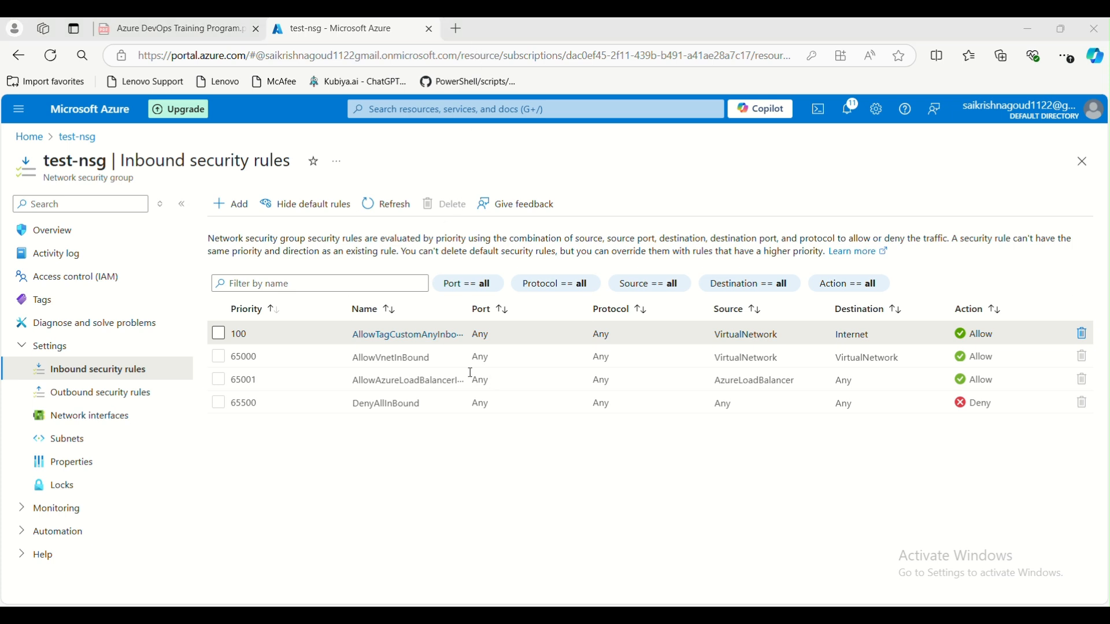
left_click(29, 137)
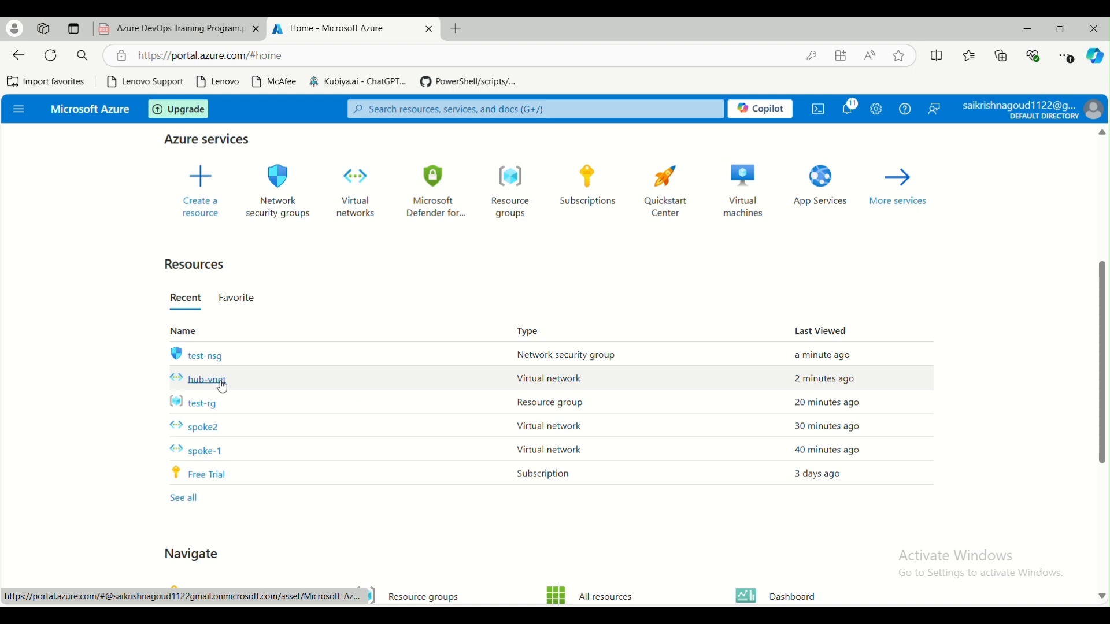
- Find the Route tables service with a 'route' search
left_click(403, 111)
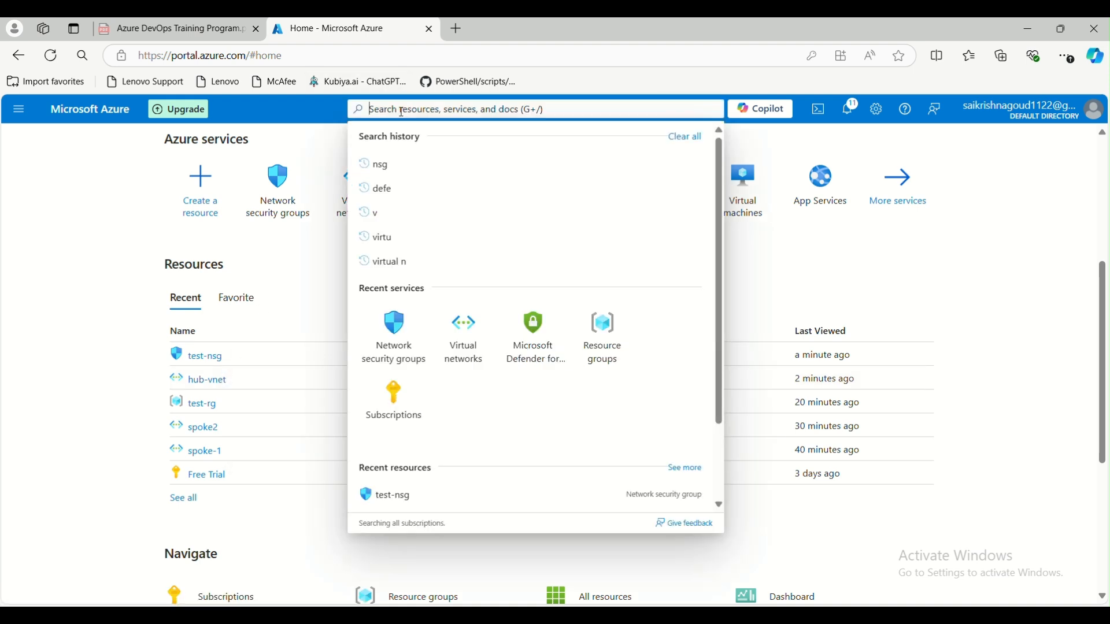
type("route")
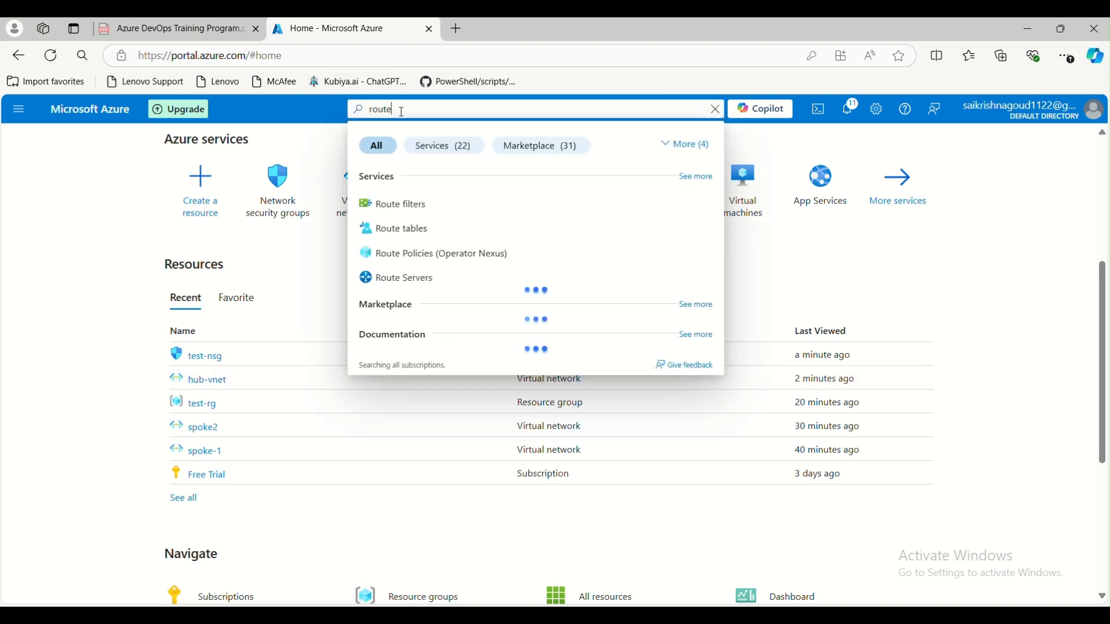
left_click(422, 228)
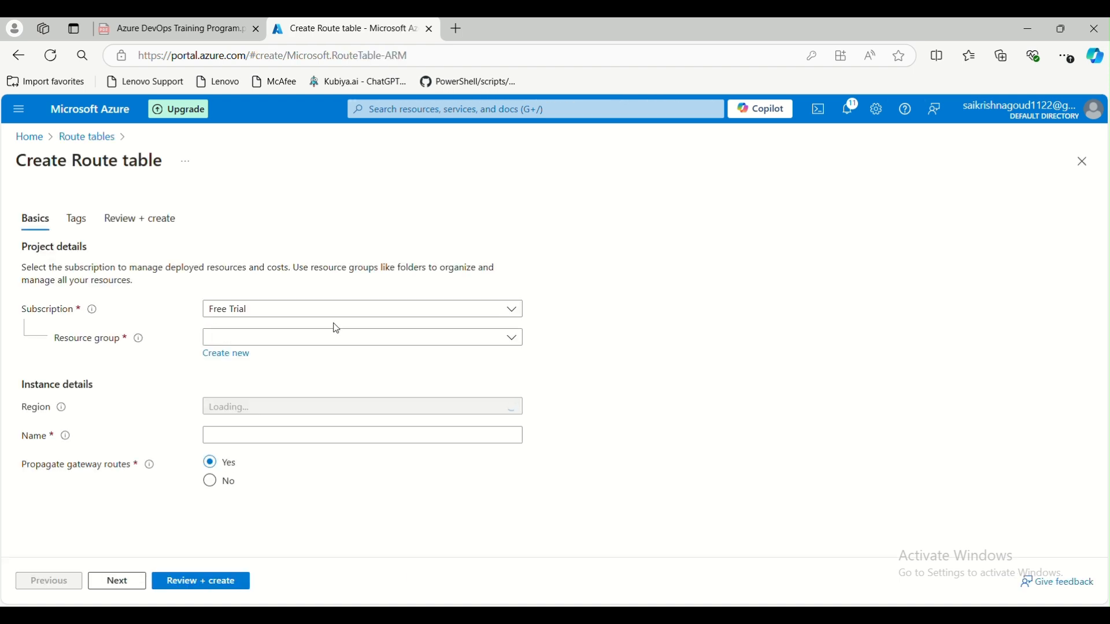
- Create route table test-rt in test-rg (East US) with gateway route propagation Yes
left_click(308, 338)
left_click(300, 413)
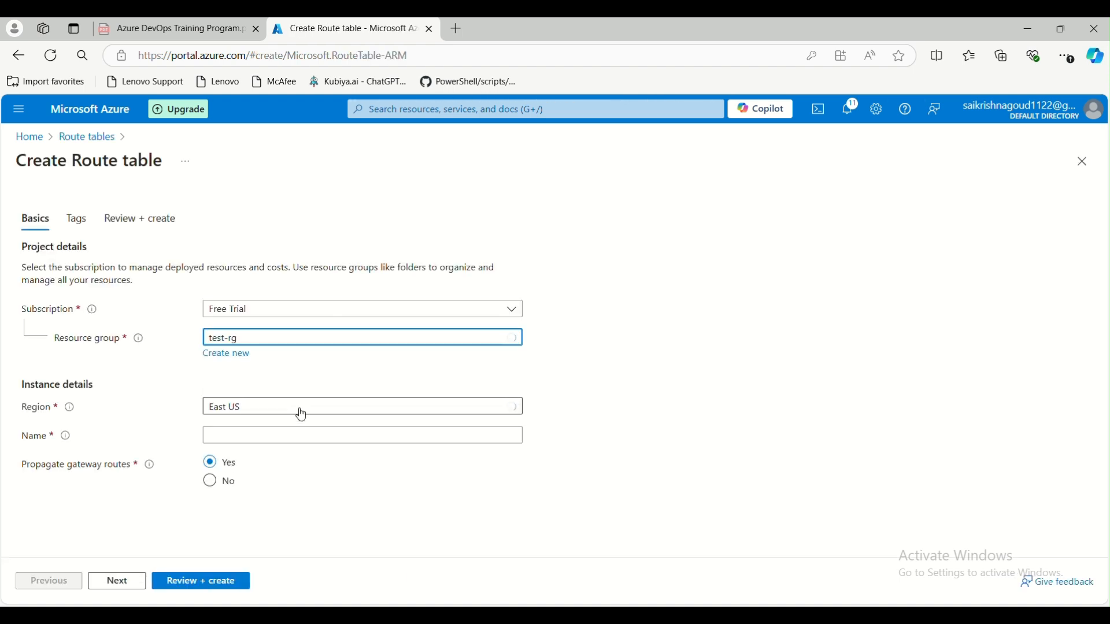
left_click(315, 435)
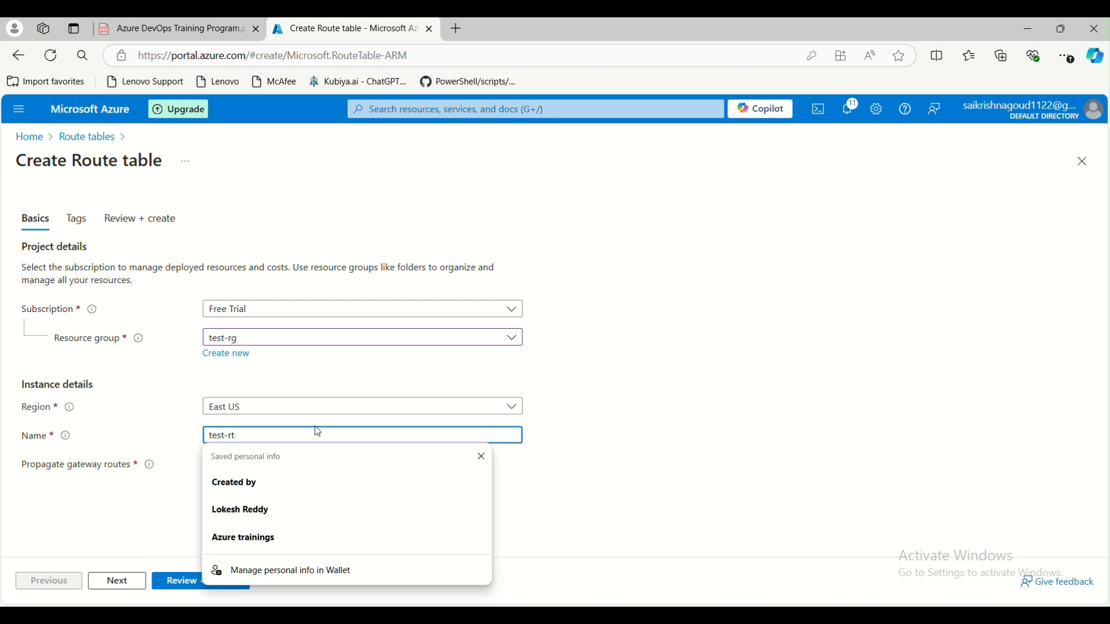
left_click(593, 443)
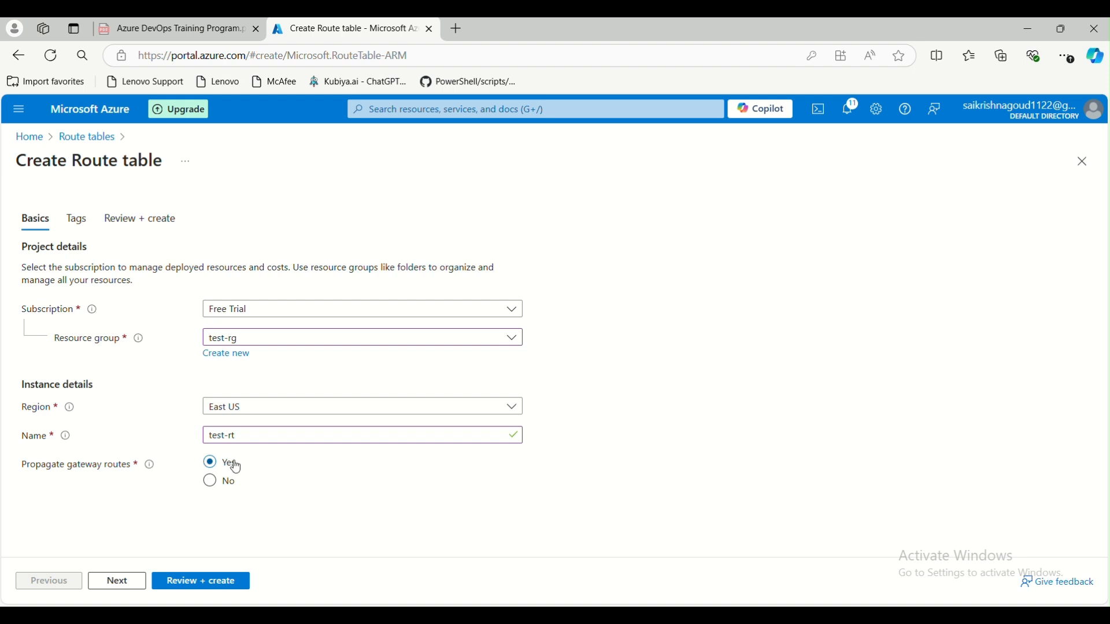
left_click(210, 484)
left_click(144, 581)
left_click(218, 584)
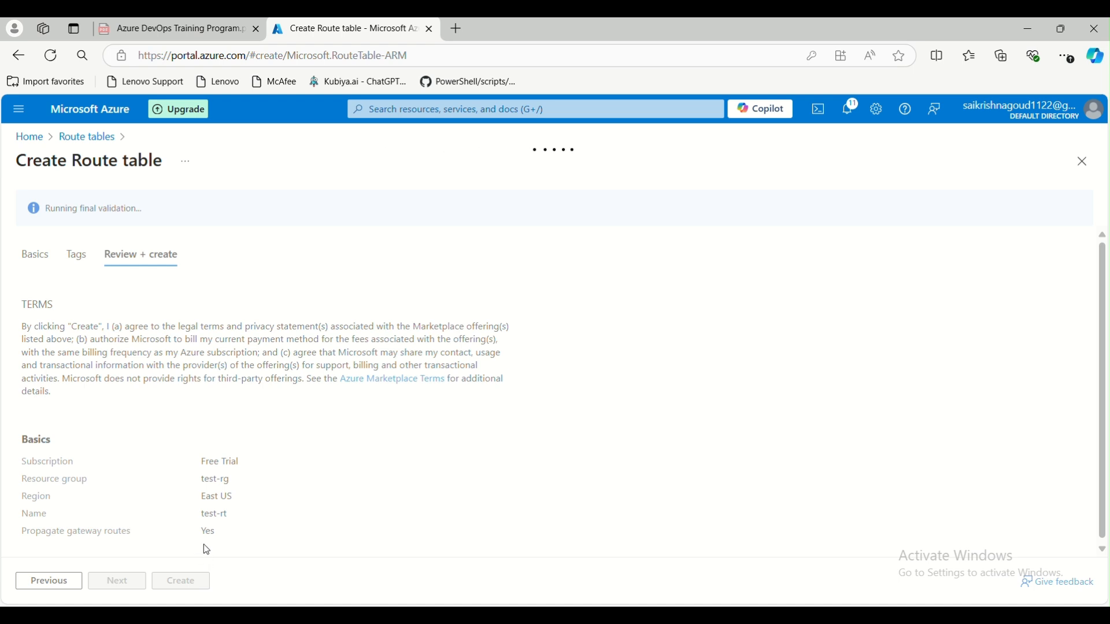
left_click(201, 581)
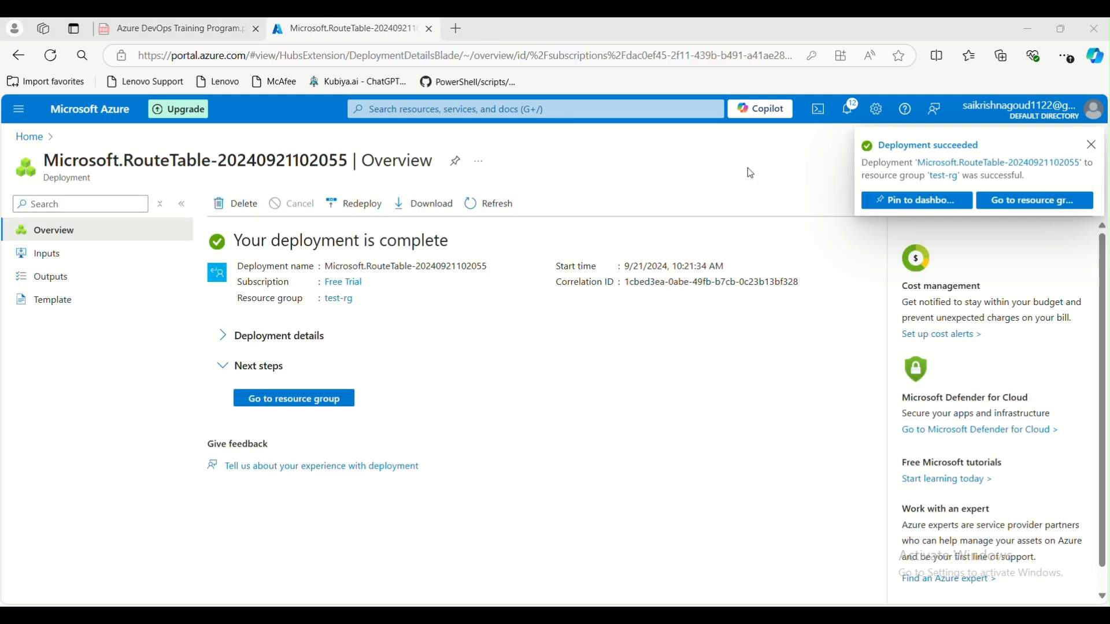
- Open test-rt and note its empty Routes section and 0 subnet associations
left_click(297, 406)
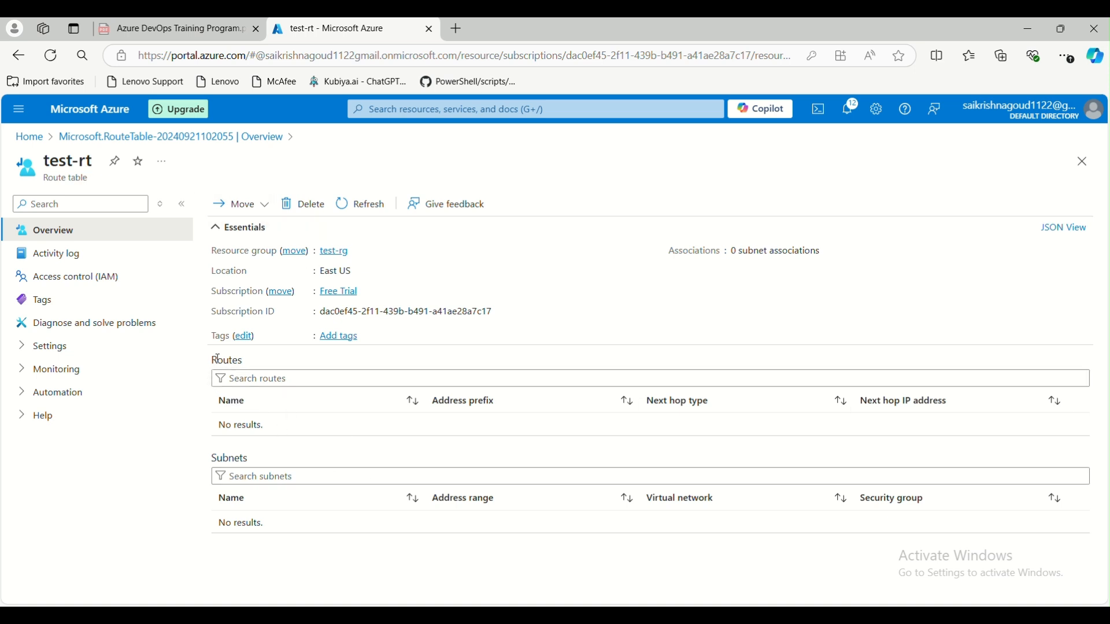
left_click_drag(218, 359, 243, 362)
left_click(736, 253)
left_click_drag(736, 253, 818, 252)
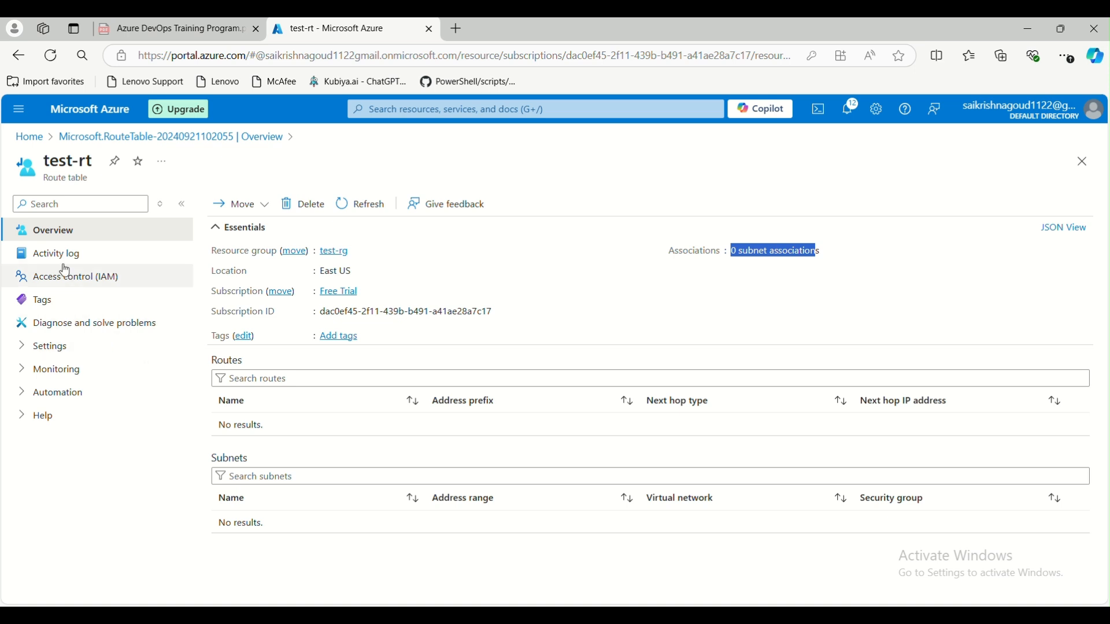
- Browse test-rt's Activity log, IAM, Tags, Diagnose and Configuration, then open Routes
left_click(46, 254)
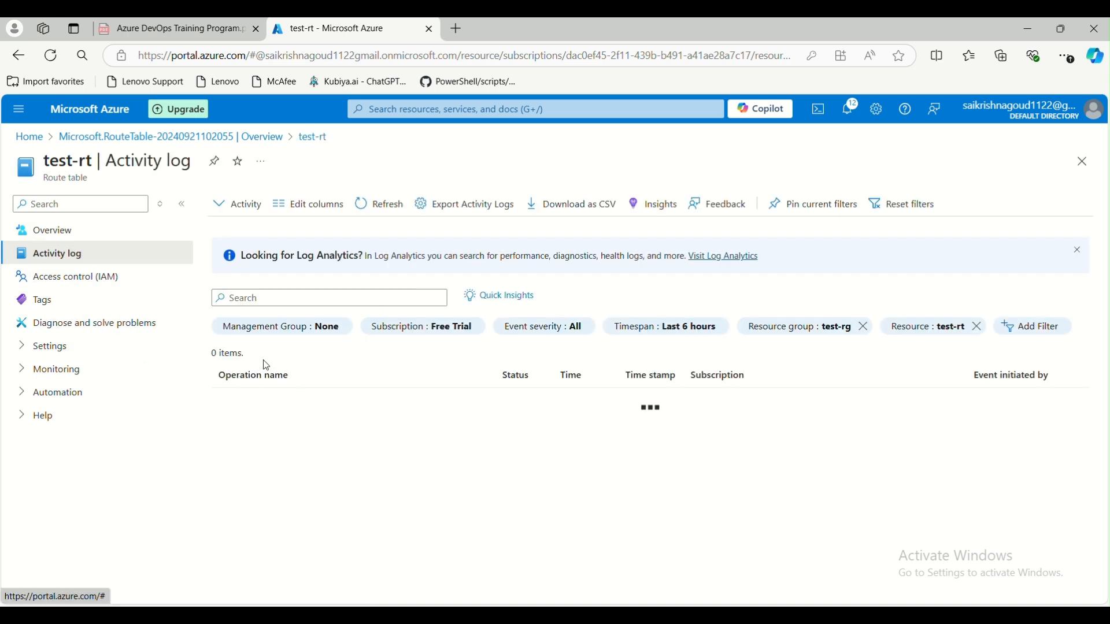
left_click(82, 279)
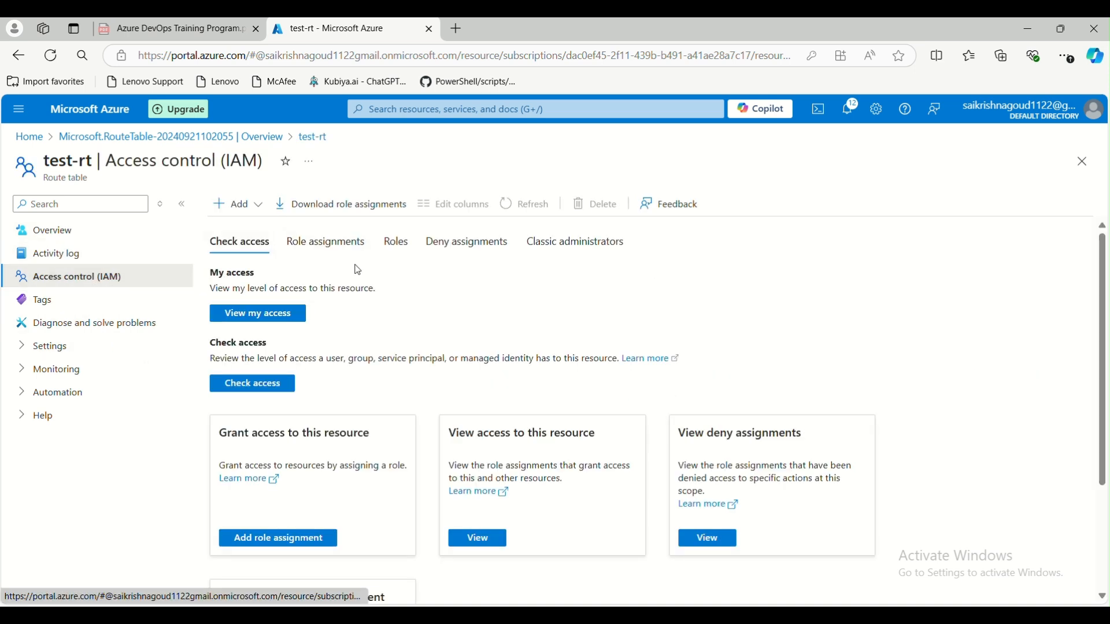
left_click(68, 300)
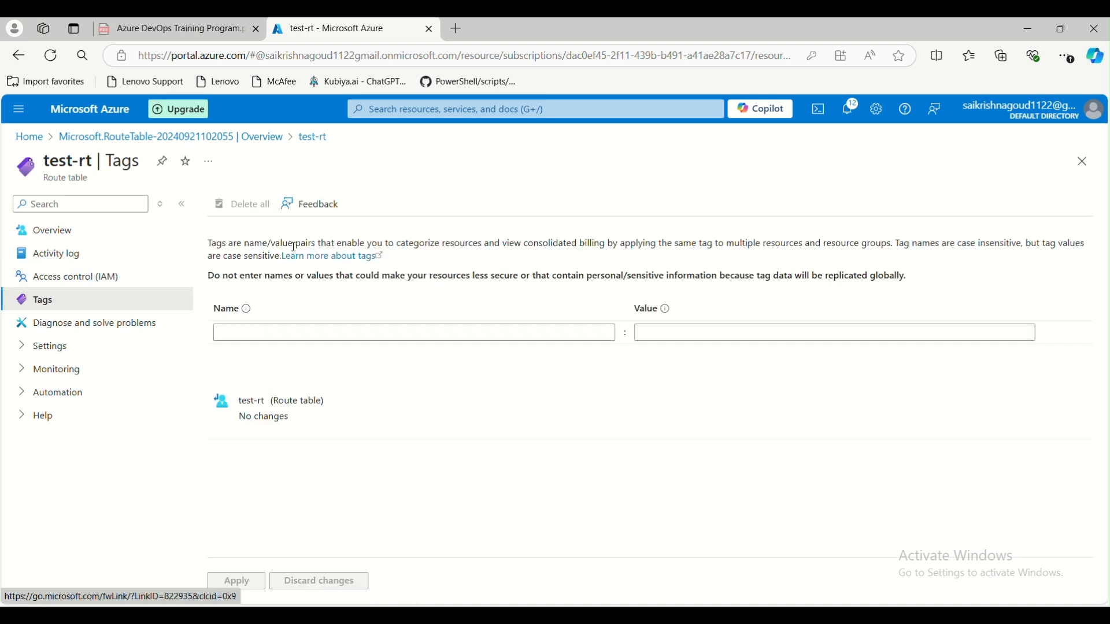
left_click(87, 325)
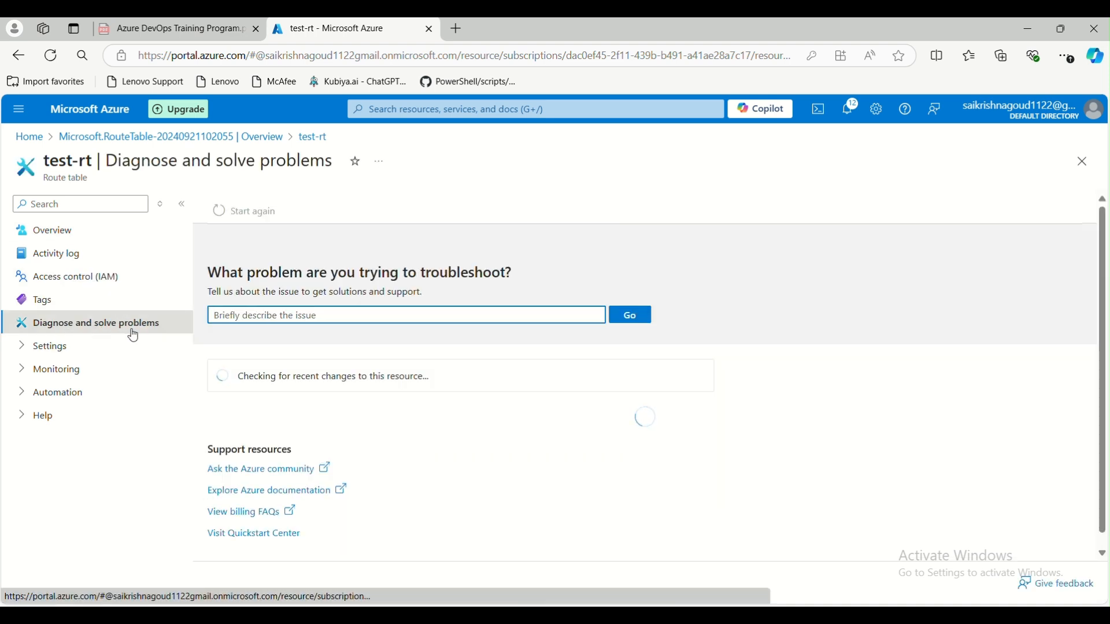
left_click(24, 347)
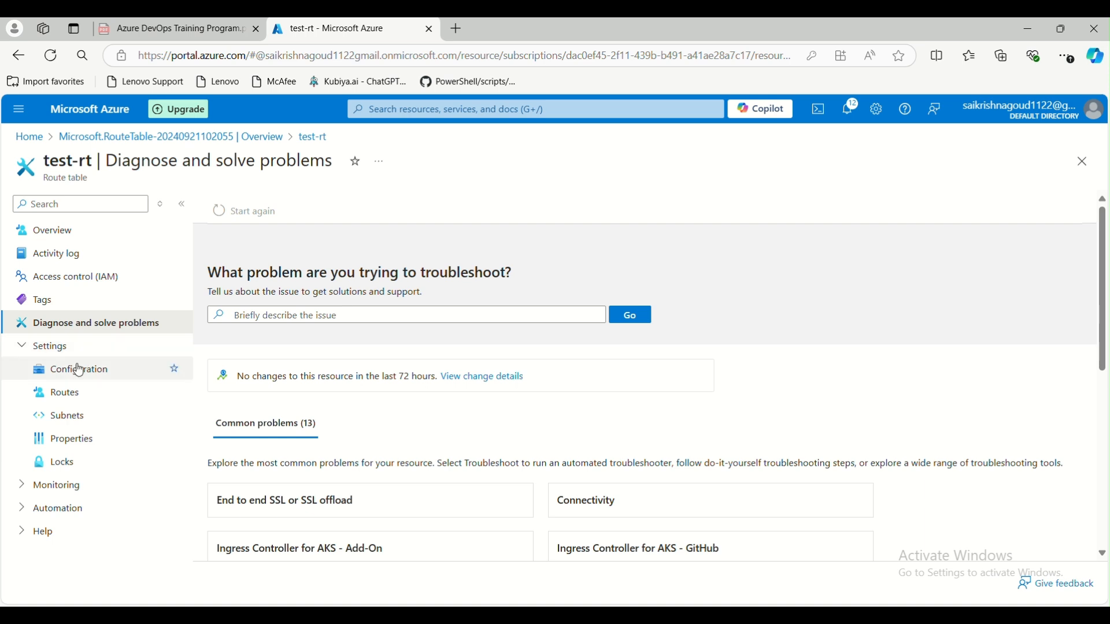
left_click(81, 369)
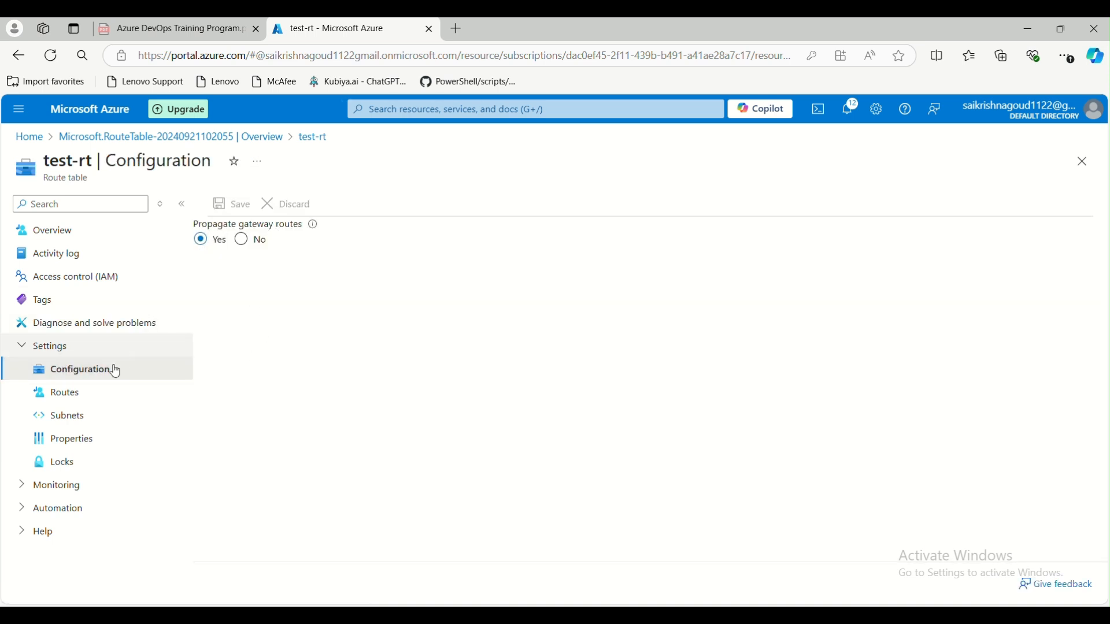
left_click(87, 392)
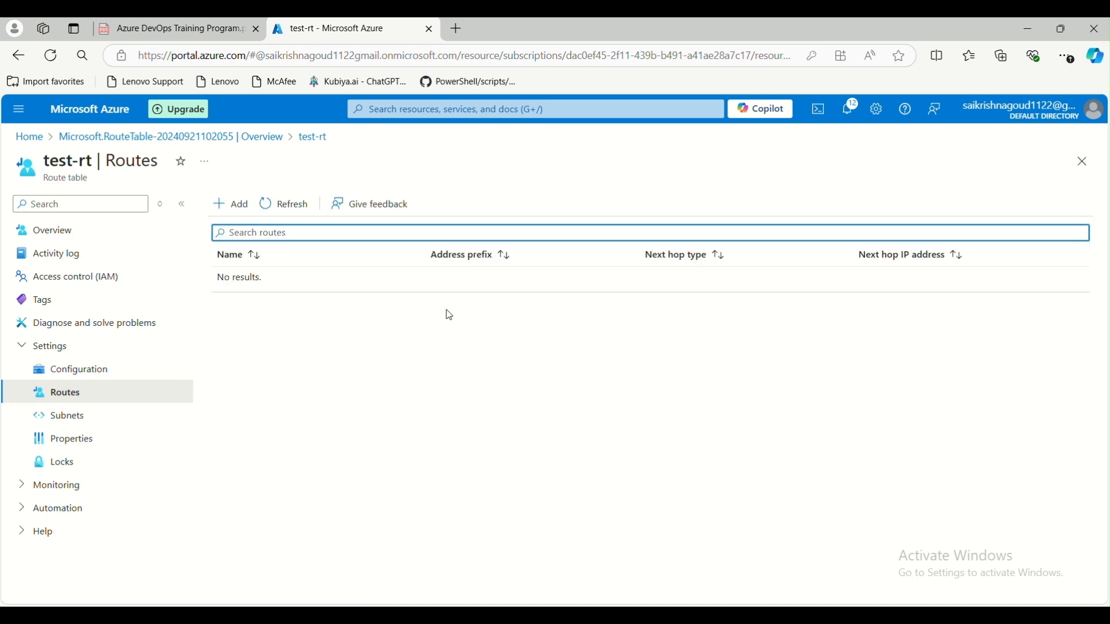
- Start a new route on test-rt named internet
left_click(231, 205)
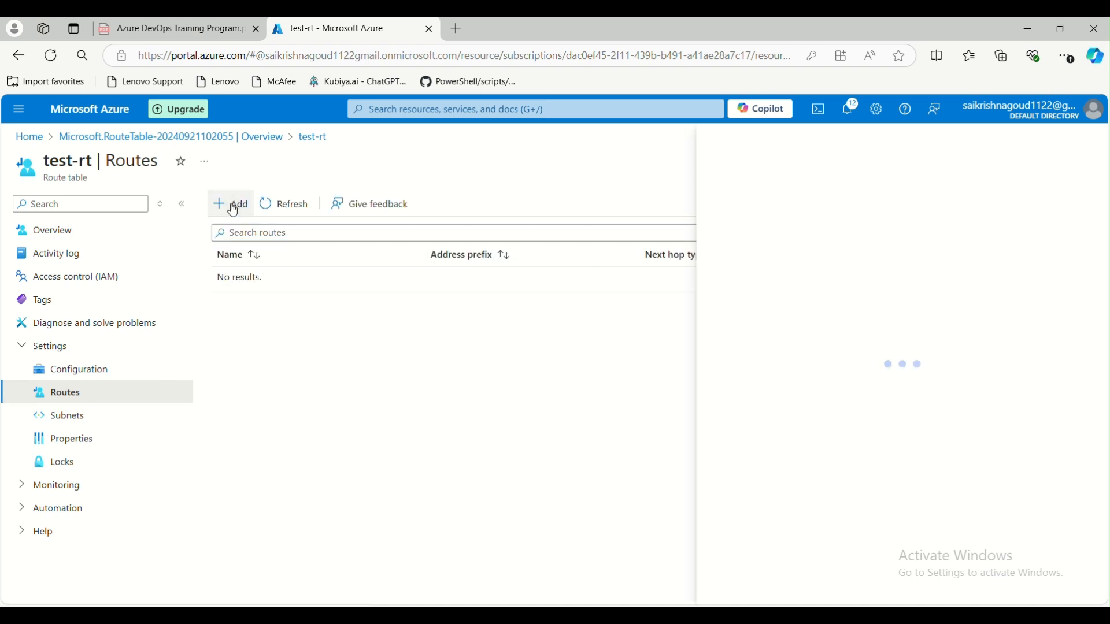
left_click(973, 259)
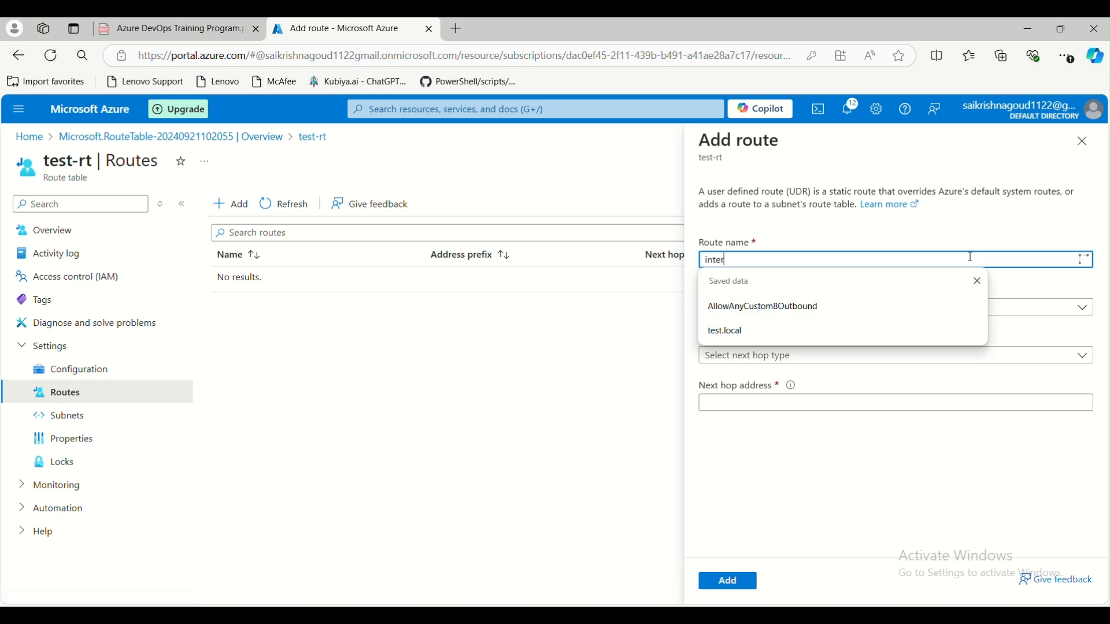
key("Escape")
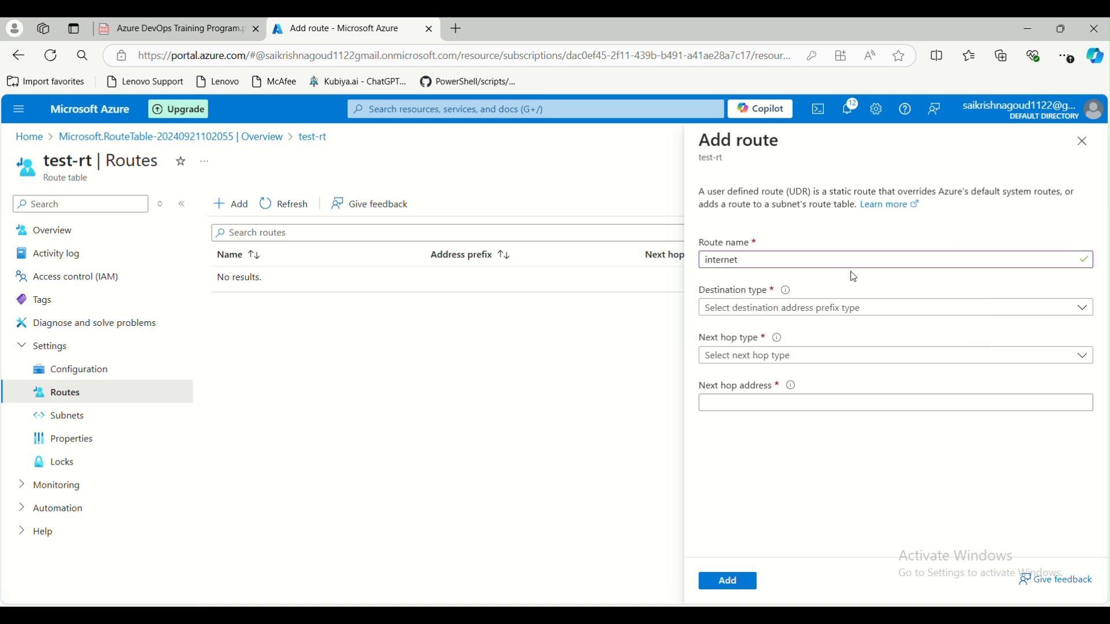
- Set destination type IP Addresses with 10.0.0.0/16 and next hop None, then bring up Paint
left_click(821, 308)
left_click(771, 334)
left_click(766, 360)
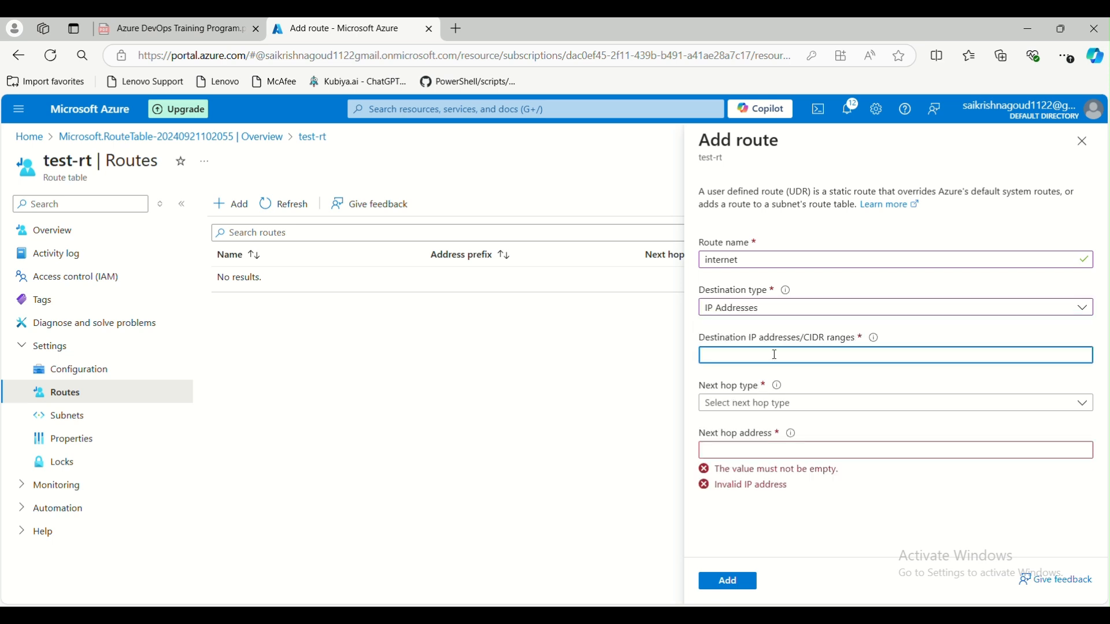
type("10.0.0.0/16")
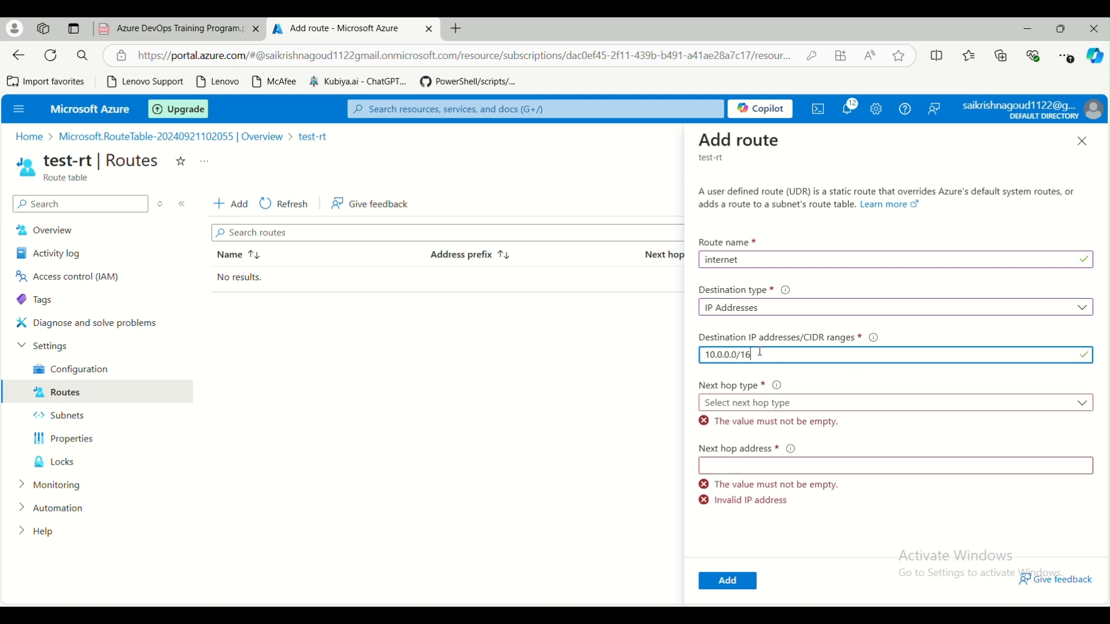
left_click(792, 408)
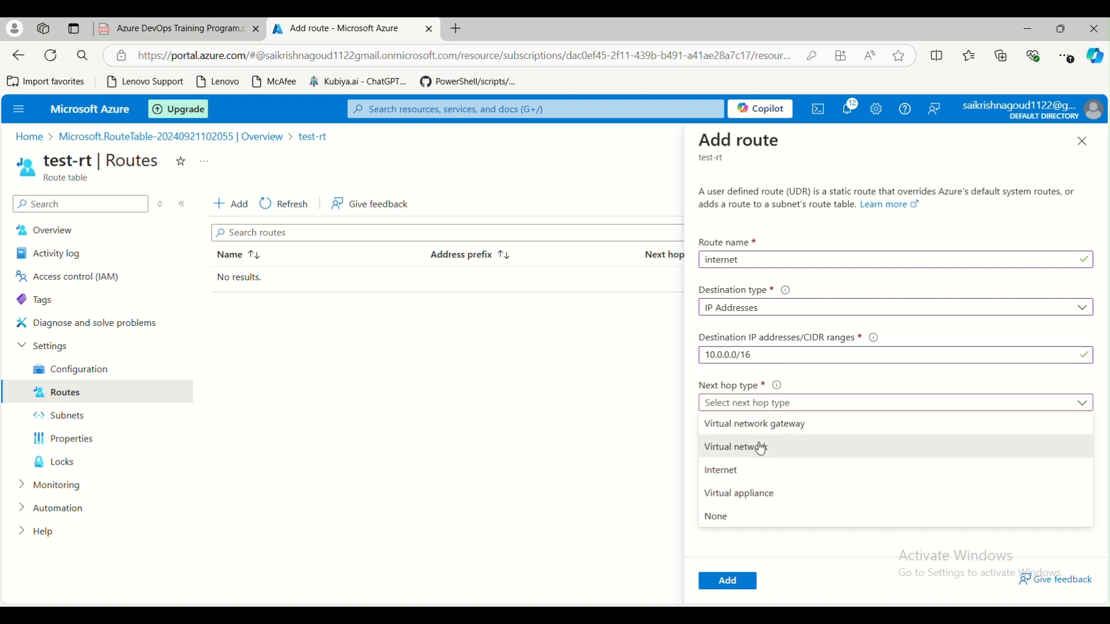
left_click_drag(762, 449, 761, 517)
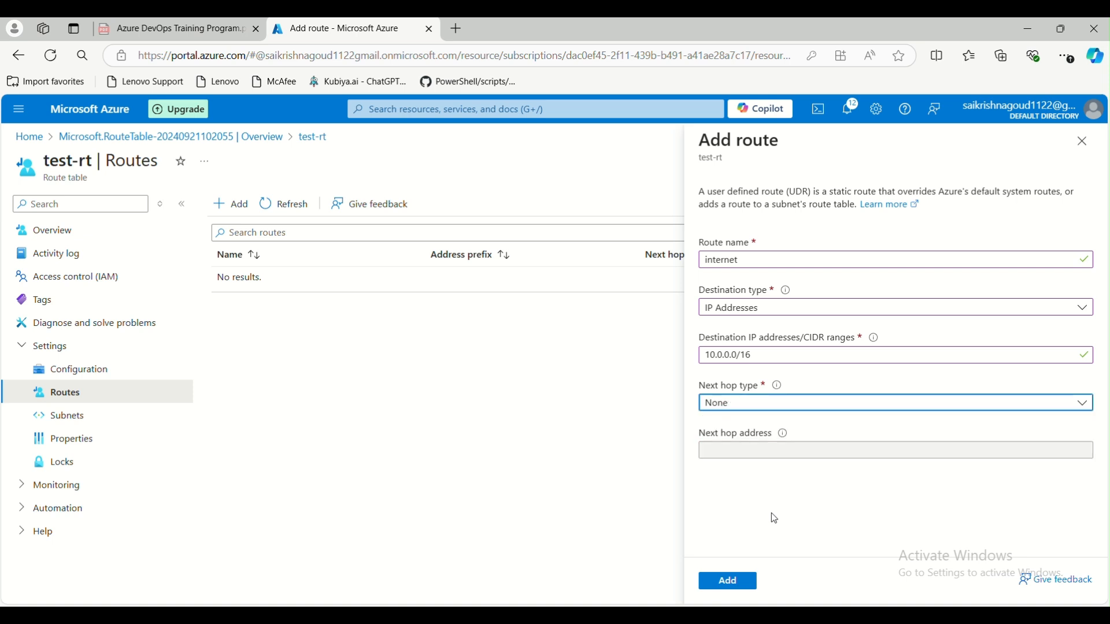
left_click(785, 406)
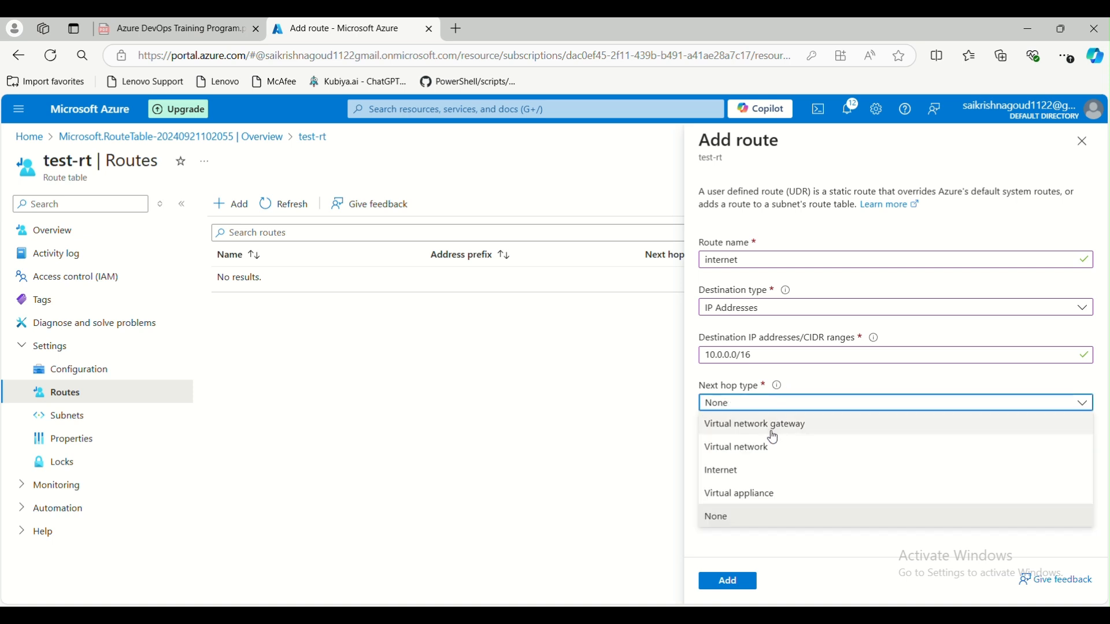
mouse_move(750, 615)
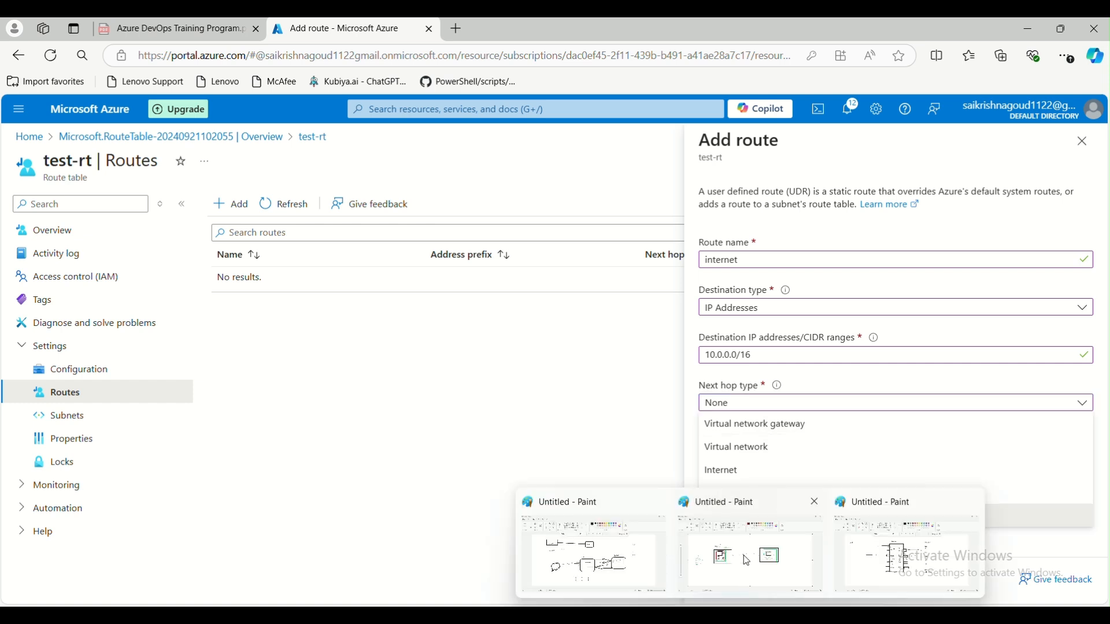
left_click(746, 561)
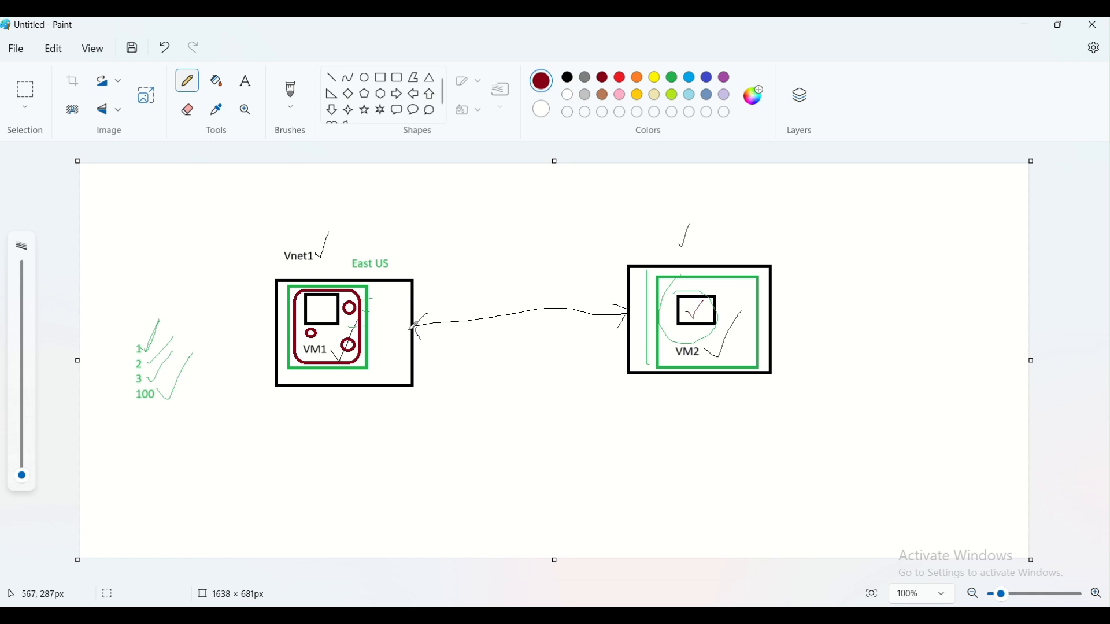
- Pencil ticks and a looped alternate route below the VM1–VM2 arrow, then minimize Paint
mouse_move(409, 326)
left_mouse_down()
mouse_move(405, 316)
mouse_move(387, 331)
mouse_move(412, 344)
left_mouse_up()
left_click_drag(299, 244, 313, 222)
left_click_drag(390, 327, 370, 297)
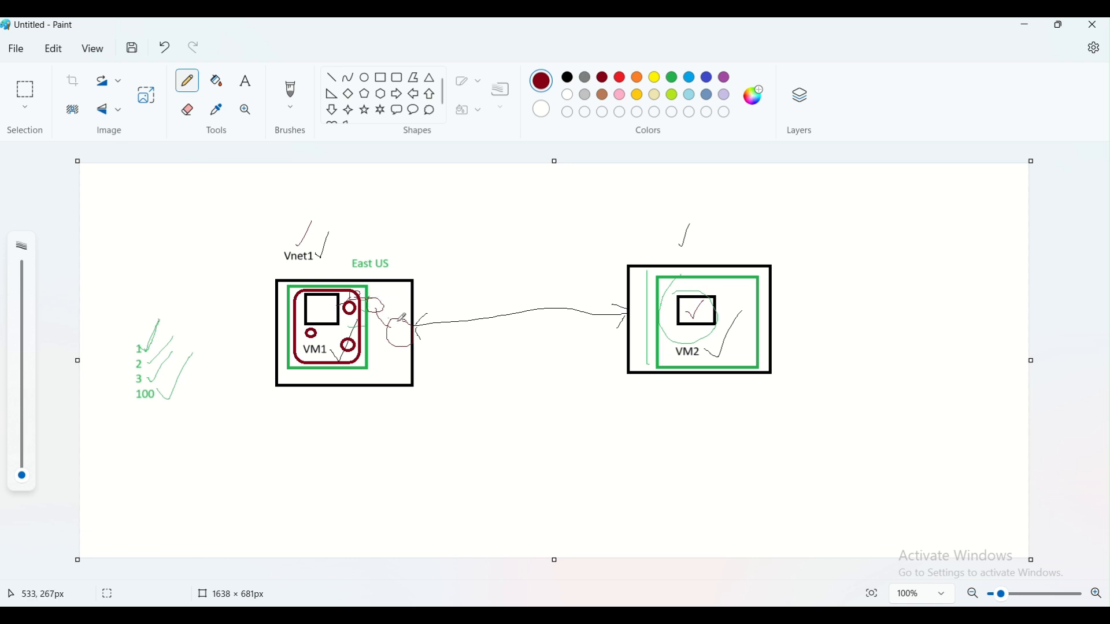
mouse_move(363, 451)
left_mouse_down()
mouse_move(393, 440)
mouse_move(402, 454)
mouse_move(382, 439)
mouse_move(407, 440)
mouse_move(489, 405)
mouse_move(476, 413)
mouse_move(480, 395)
mouse_move(504, 403)
mouse_move(559, 370)
mouse_move(578, 388)
mouse_move(537, 369)
mouse_move(631, 360)
left_mouse_up()
mouse_move(352, 425)
left_mouse_down()
mouse_move(370, 429)
mouse_move(375, 407)
left_mouse_up()
mouse_move(463, 398)
left_mouse_down()
mouse_move(476, 367)
mouse_move(544, 344)
left_mouse_up()
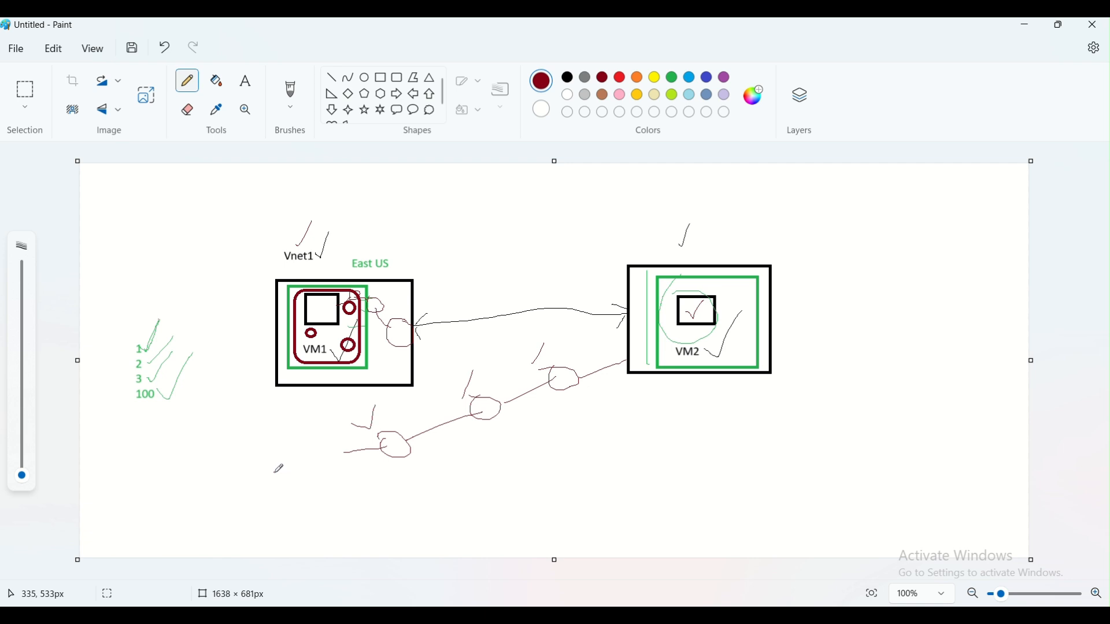
left_click_drag(308, 466, 354, 454)
left_click(1026, 25)
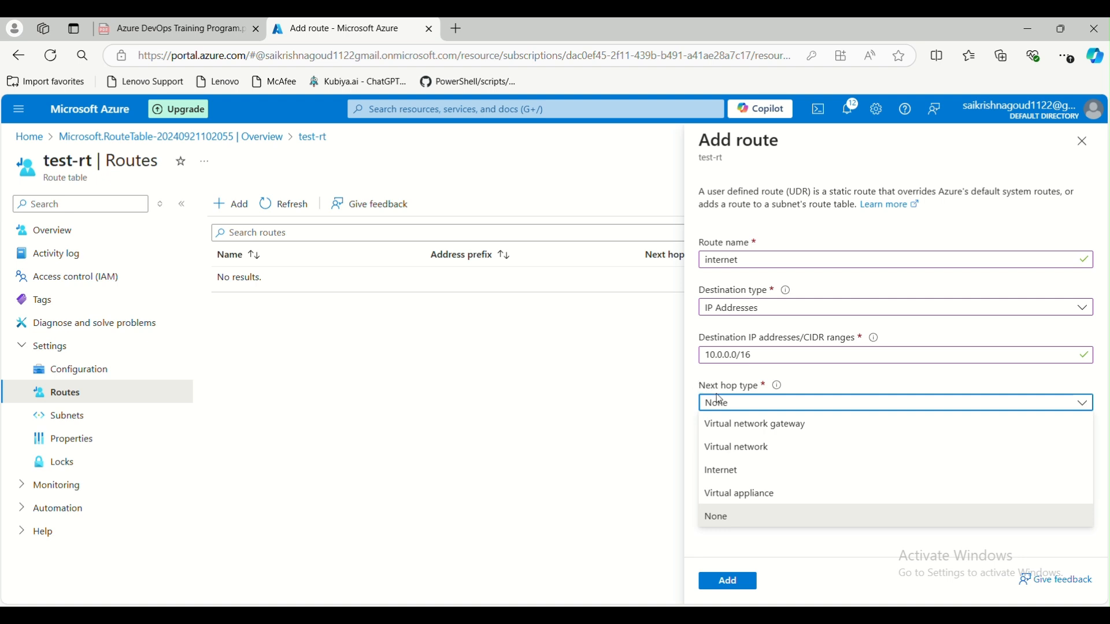
- Set next hop to Virtual network gateway, add the internet route, and start another route
left_click(728, 429)
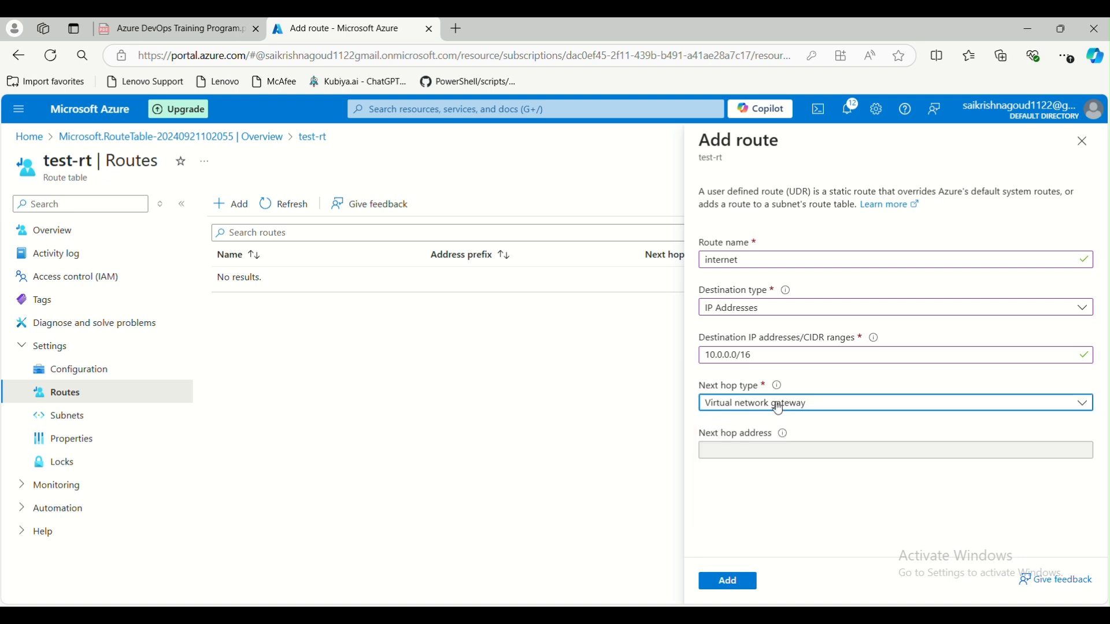
left_click(728, 582)
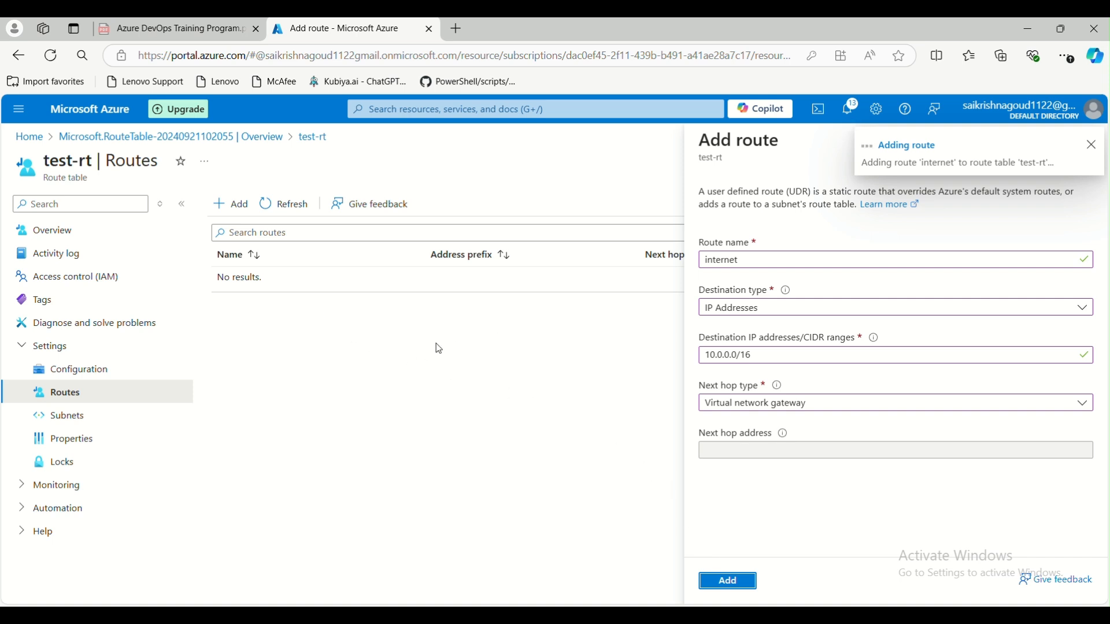
left_click(230, 206)
left_click(729, 258)
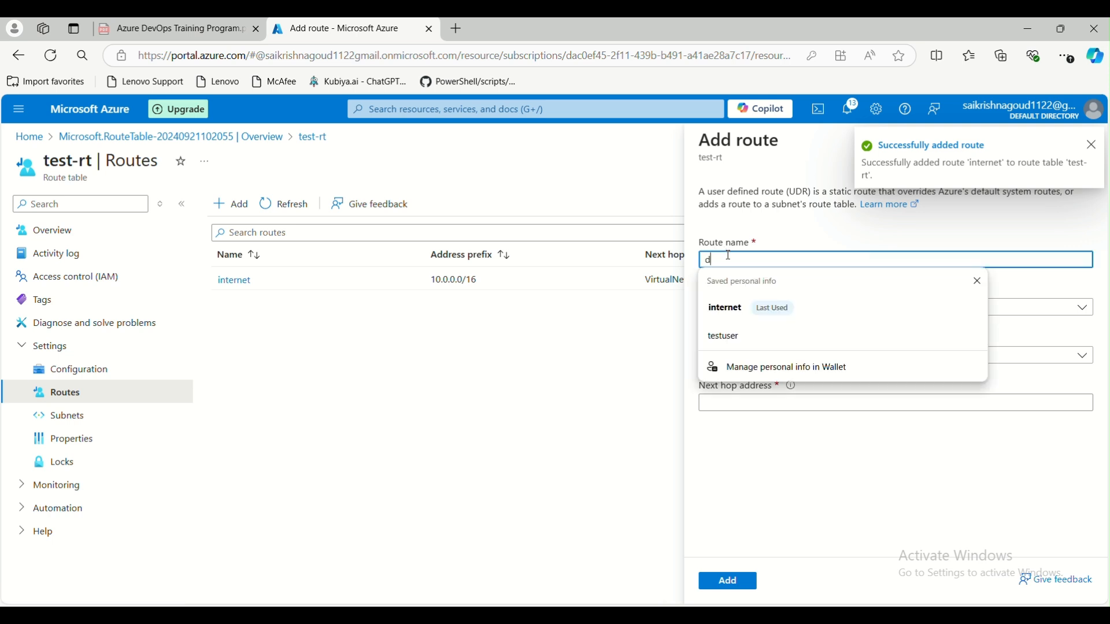
- Name the route dafa with destination type IP Addresses and range 10.0.1.0/24
type("dafa")
left_click(735, 308)
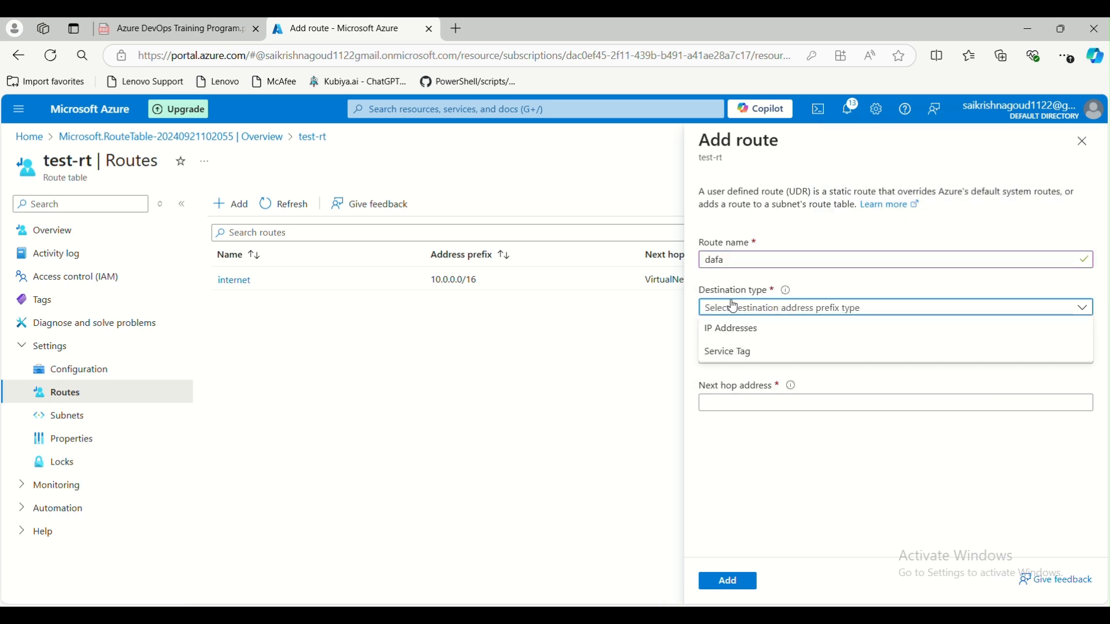
left_click(730, 329)
left_click(737, 356)
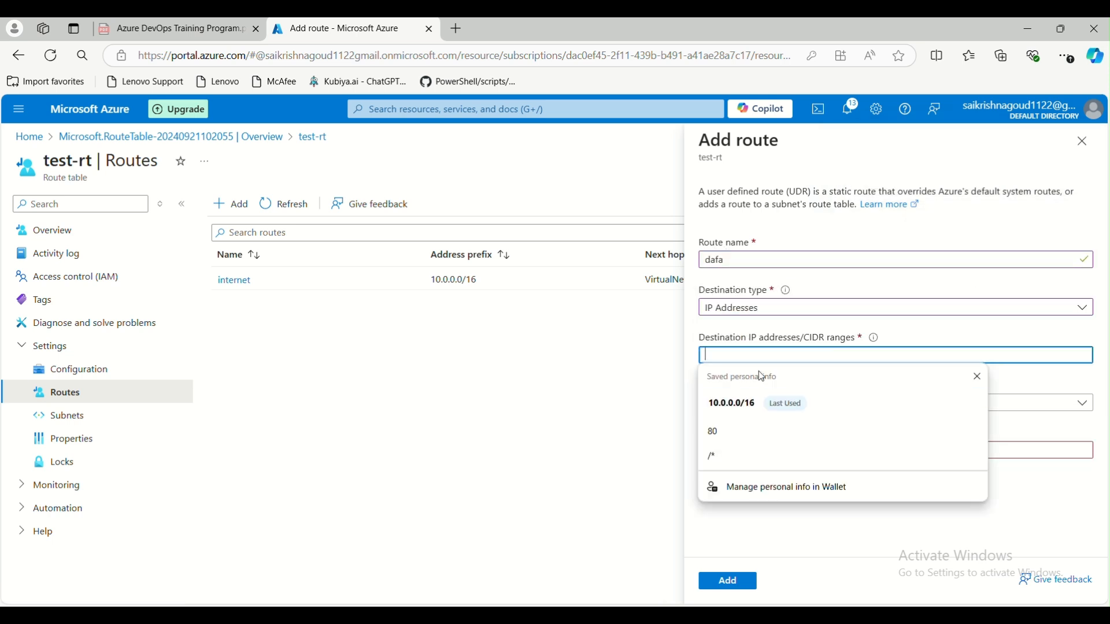
left_click(1063, 384)
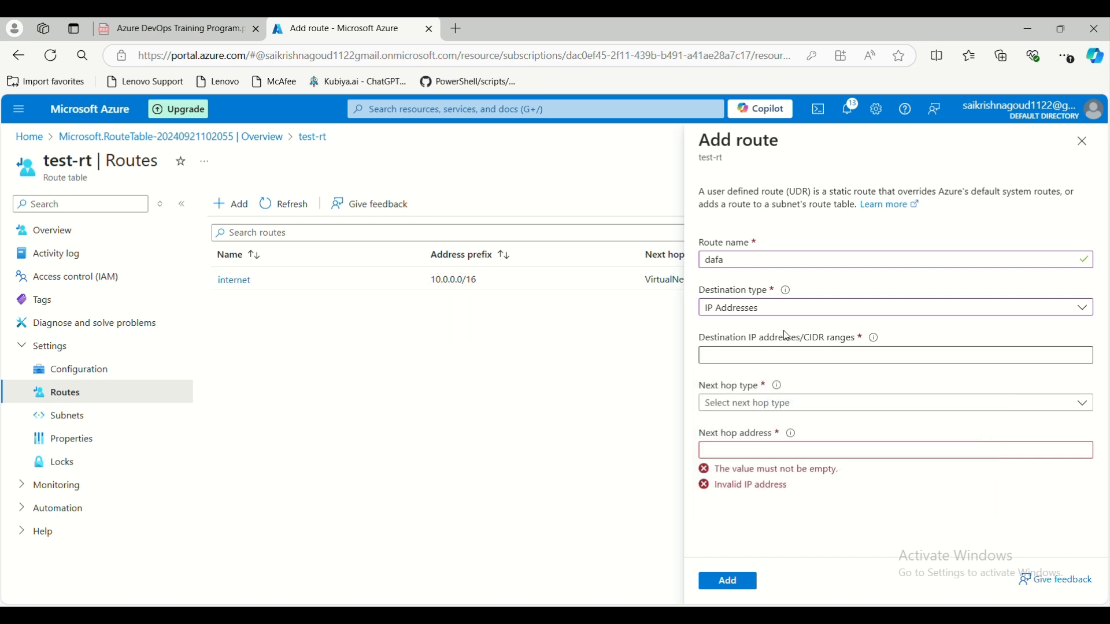
left_click(773, 350)
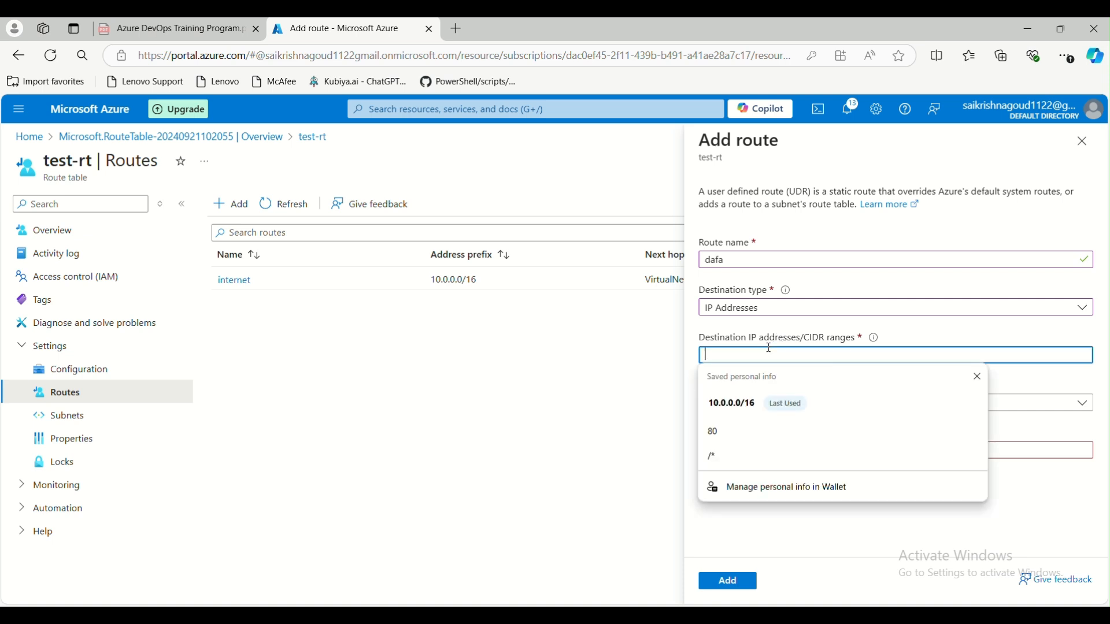
type("10.0.0")
key("BackSpace")
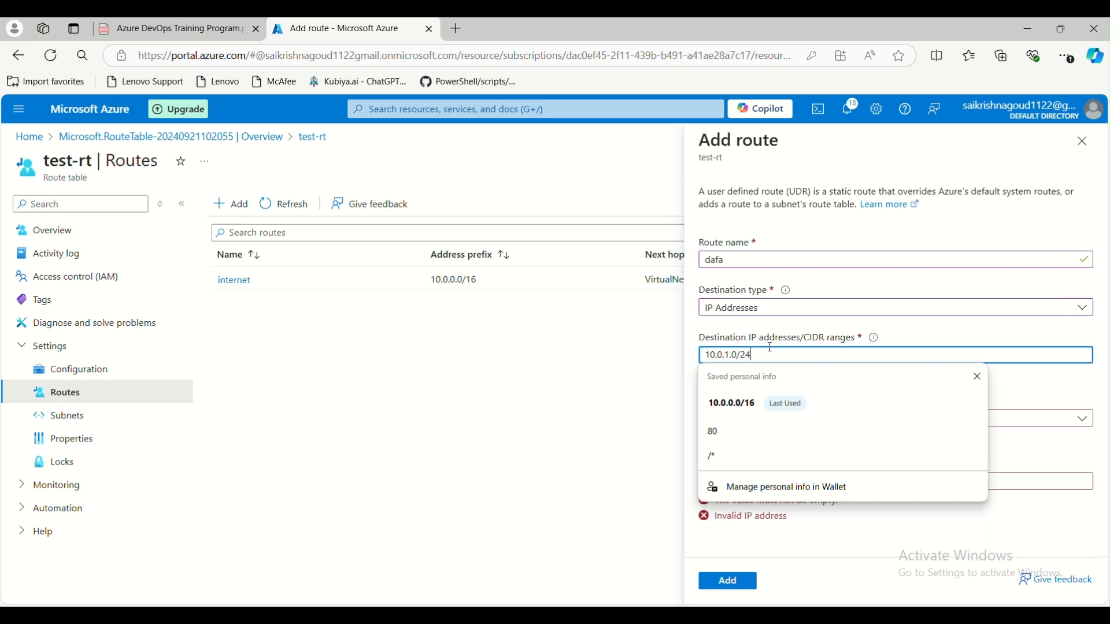
left_click(1024, 372)
- Set next hop to Virtual network, add the dafa route, and view test-rt's Subnets
left_click(773, 408)
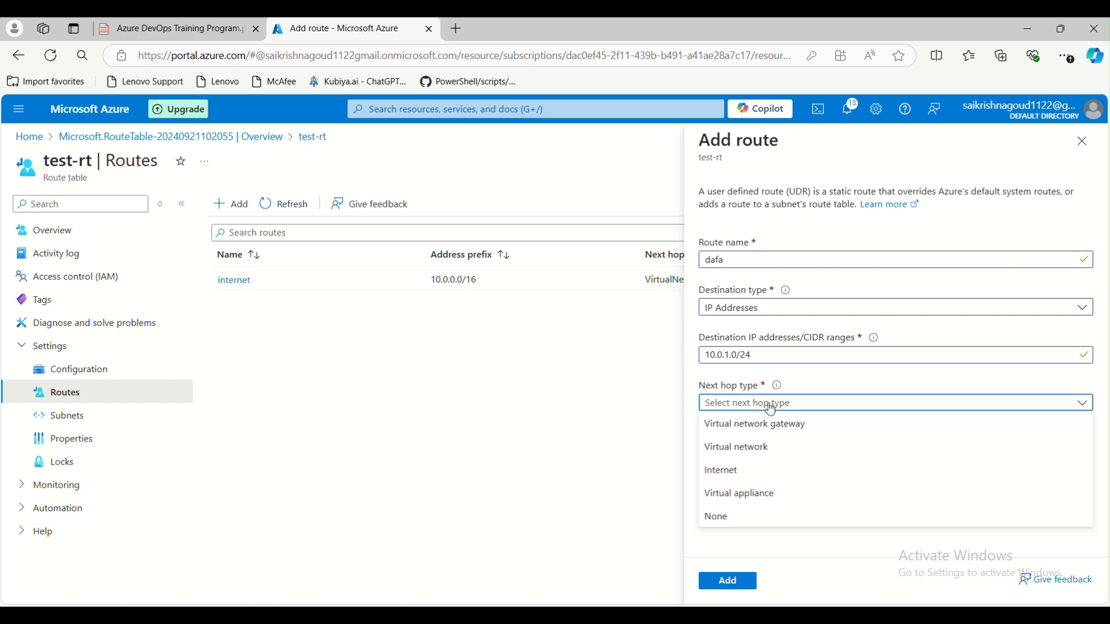
left_click(761, 454)
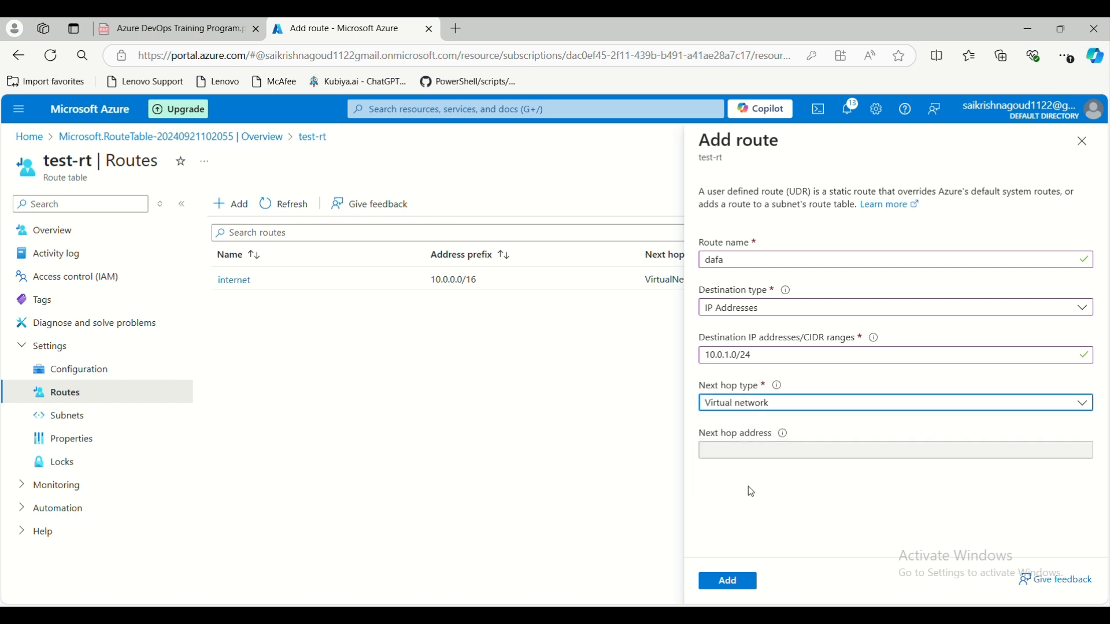
left_click(738, 581)
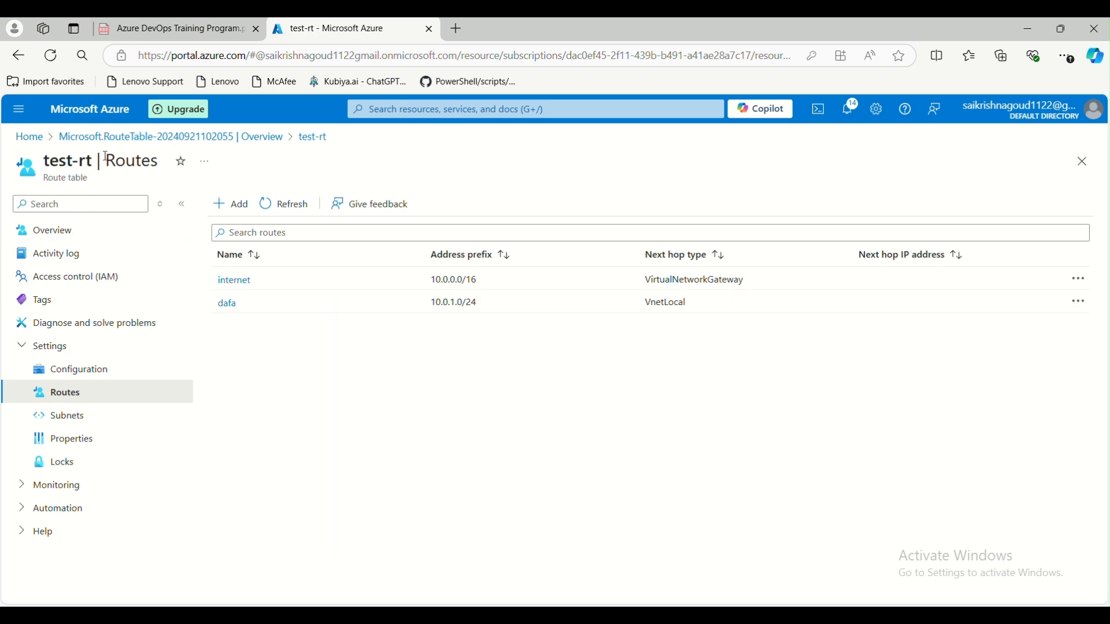
left_click(68, 419)
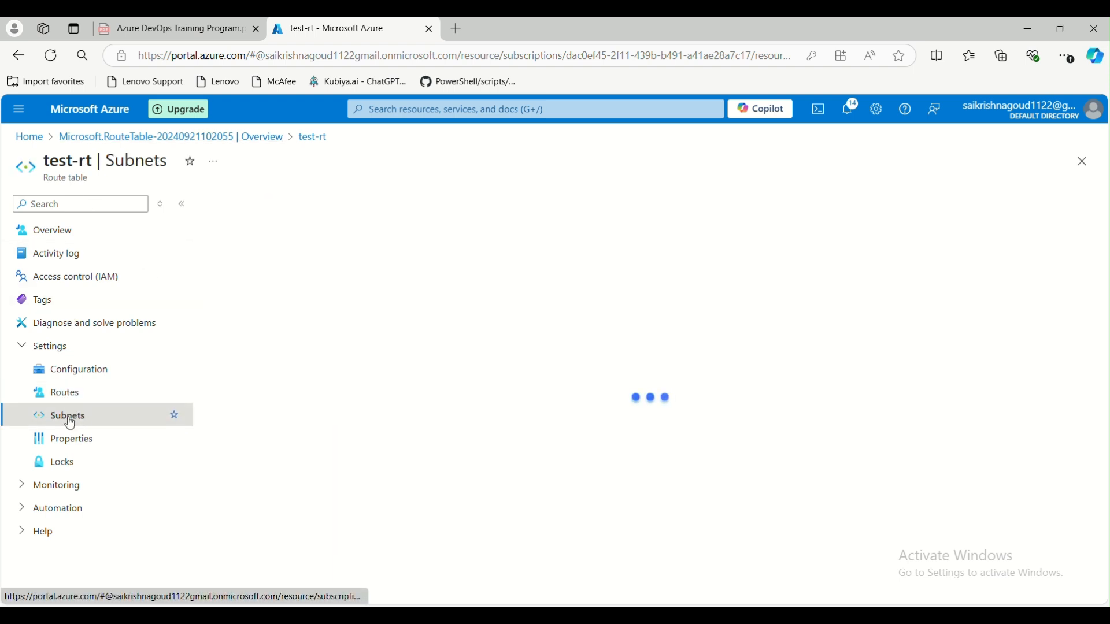
- Associate test-rt with hub-vnet's test-subnet and confirm with OK
left_click(237, 210)
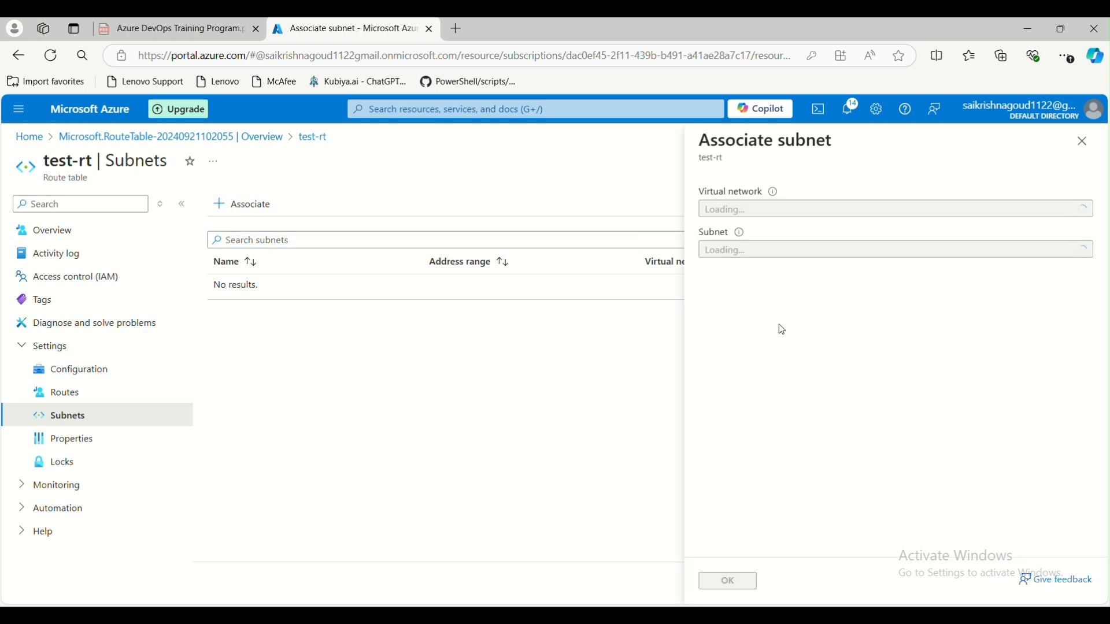
left_click(817, 213)
left_click(818, 215)
left_click(820, 245)
left_click(786, 350)
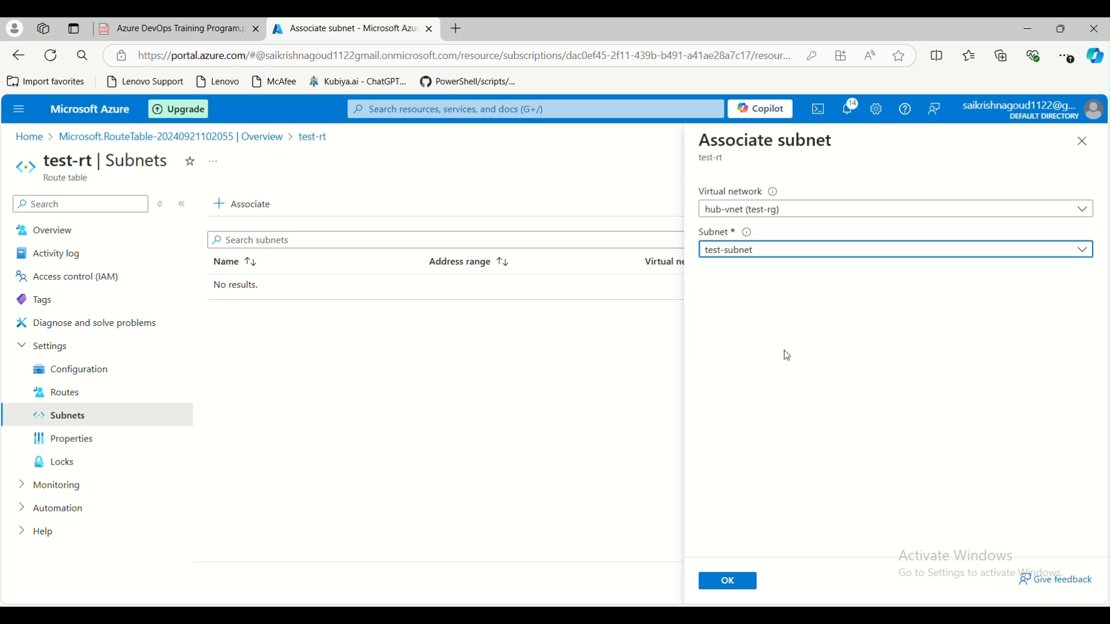
left_click(730, 585)
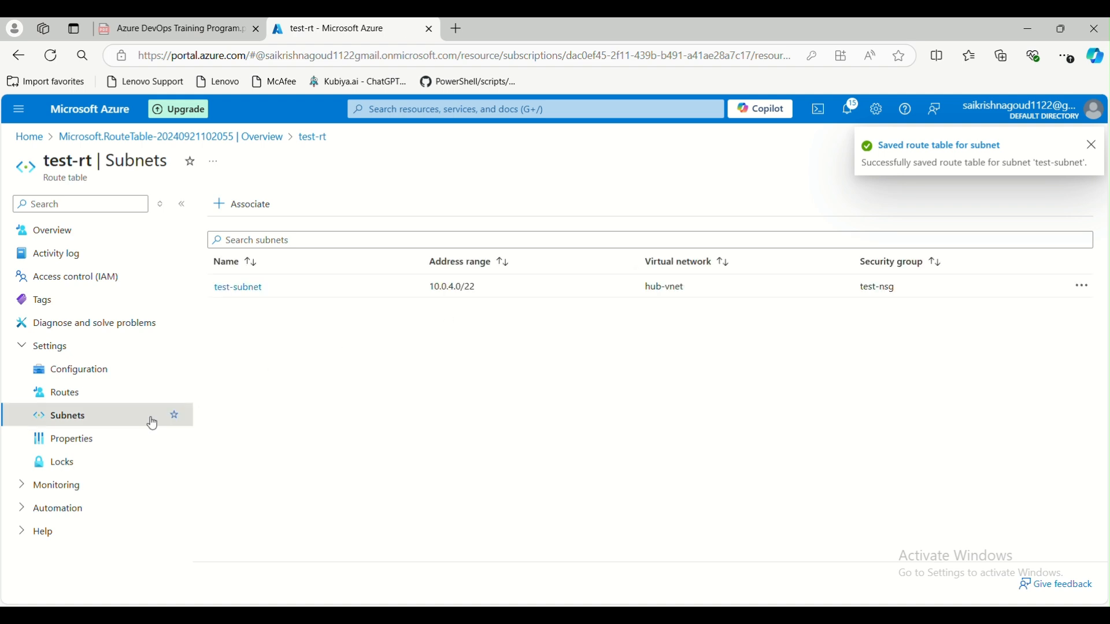
- Glance at test-rt's Properties and Locks, then return to the Azure home page
left_click(74, 445)
left_click(72, 466)
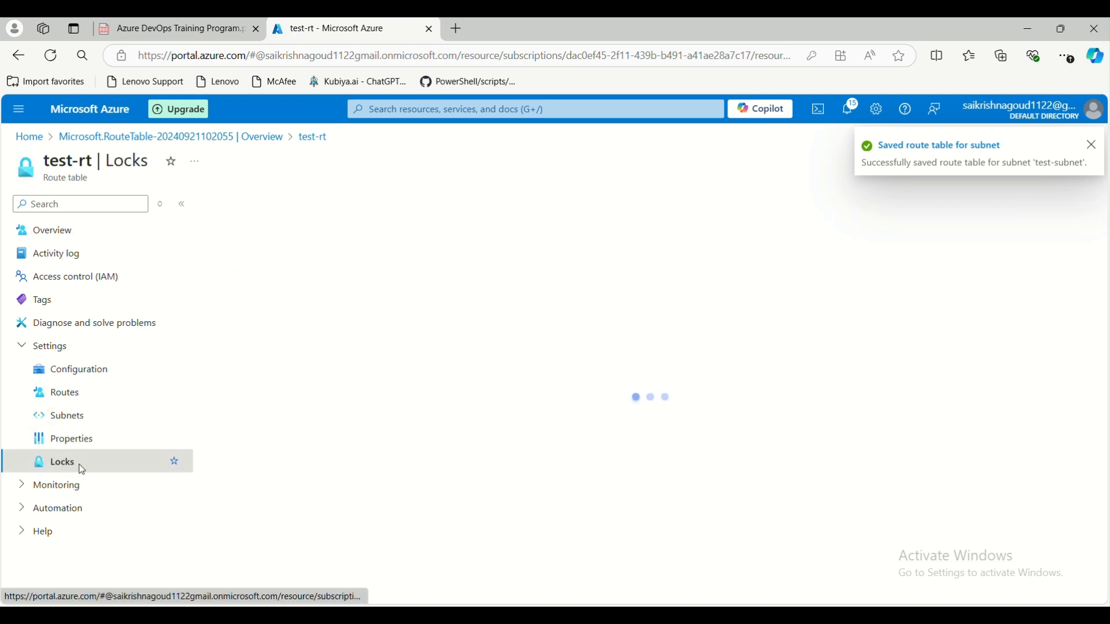
left_click(27, 137)
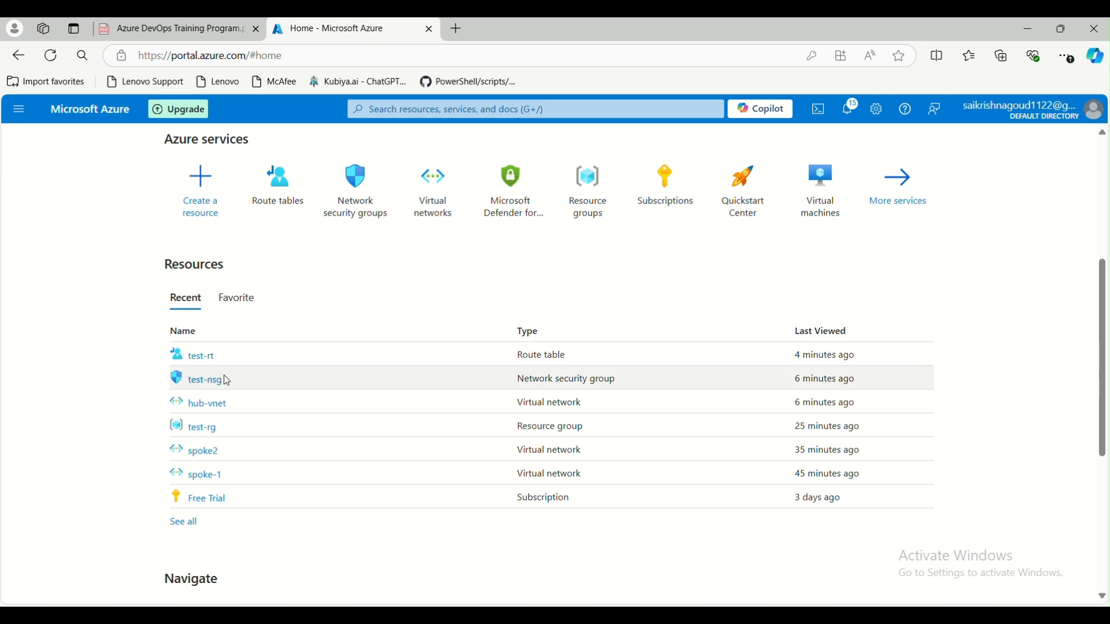
- Open hub-vnet's Subnets page to confirm test-subnet uses test-nsg and route table test-rt
left_click(209, 403)
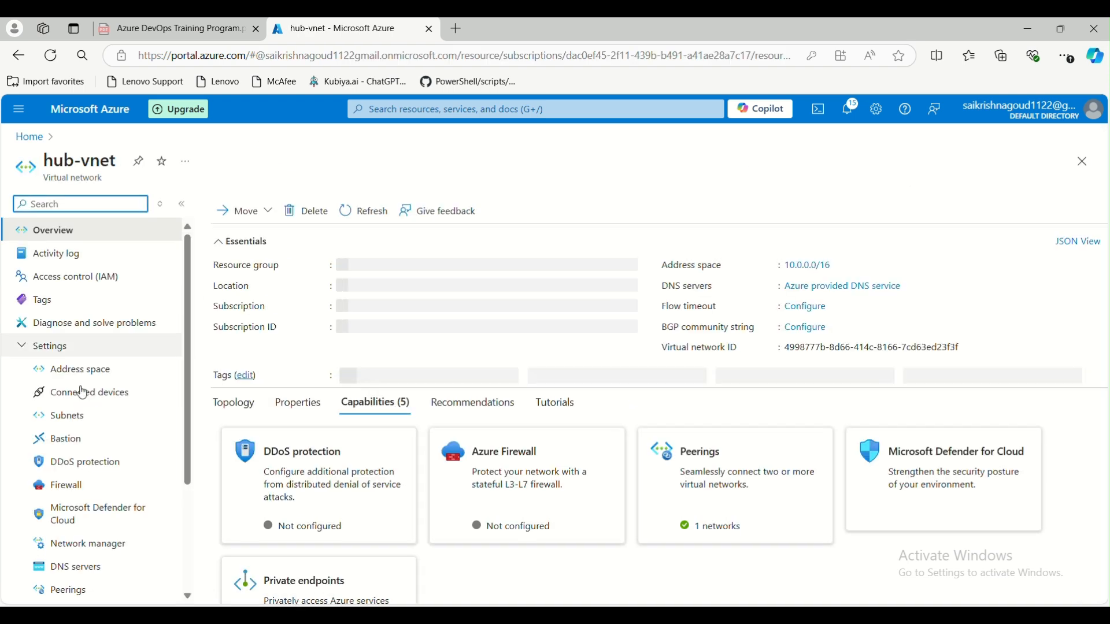
left_click(64, 416)
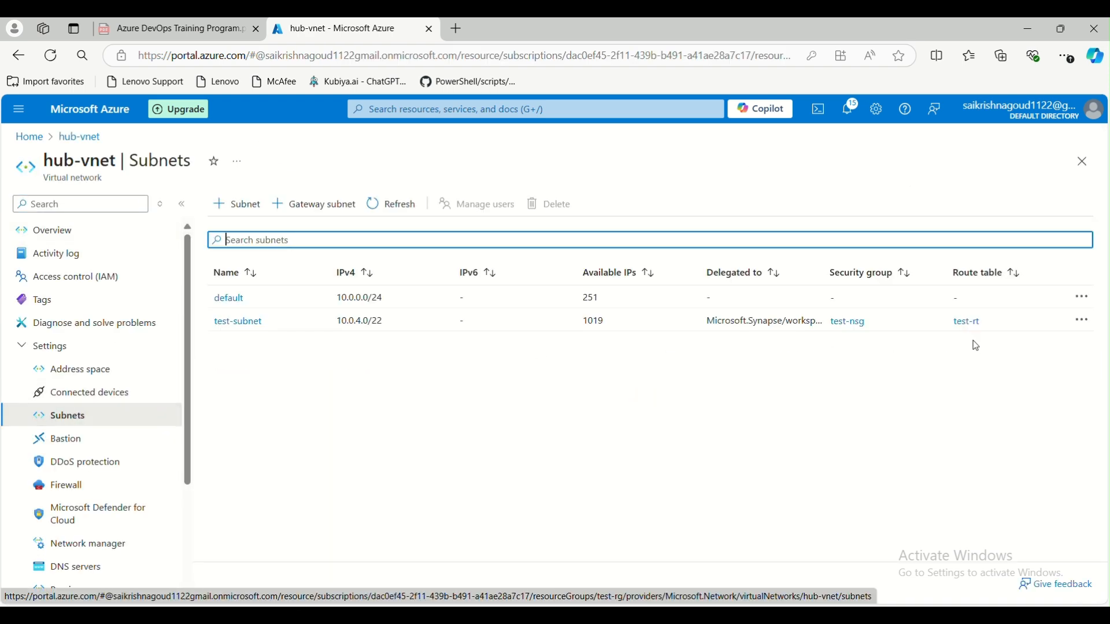